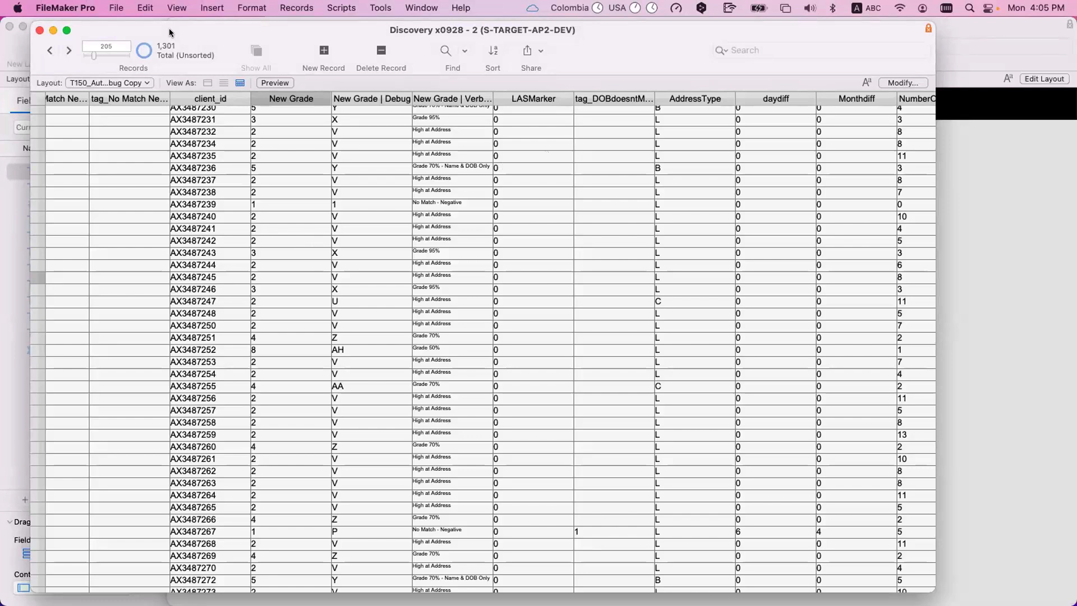
- Examine the AddressType values across the records, comparing the L, B and C types
scroll(553, 157, right, 3)
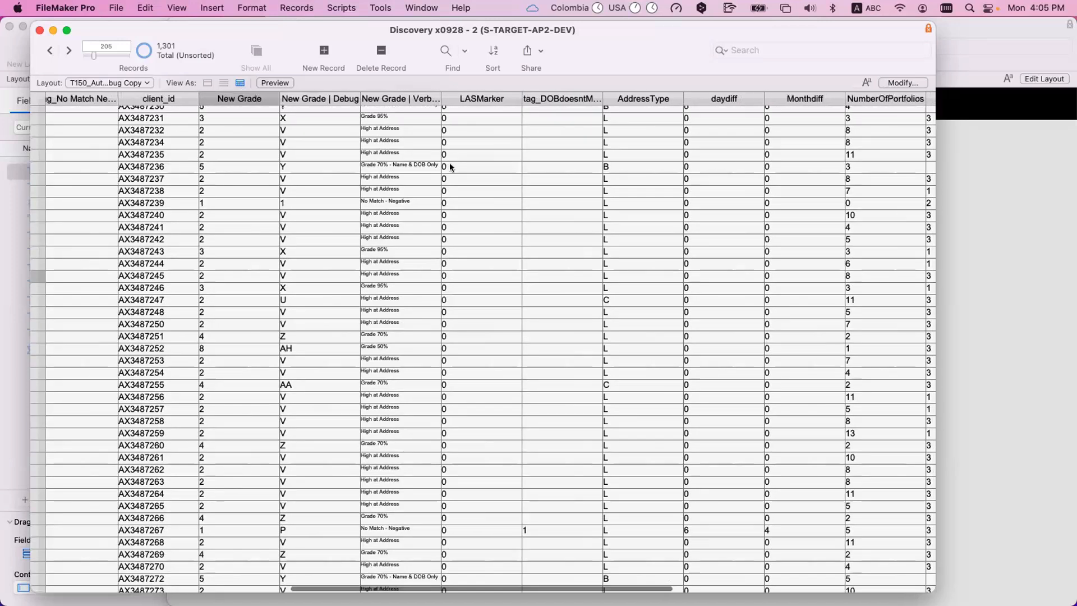
scroll(450, 164, right, 3)
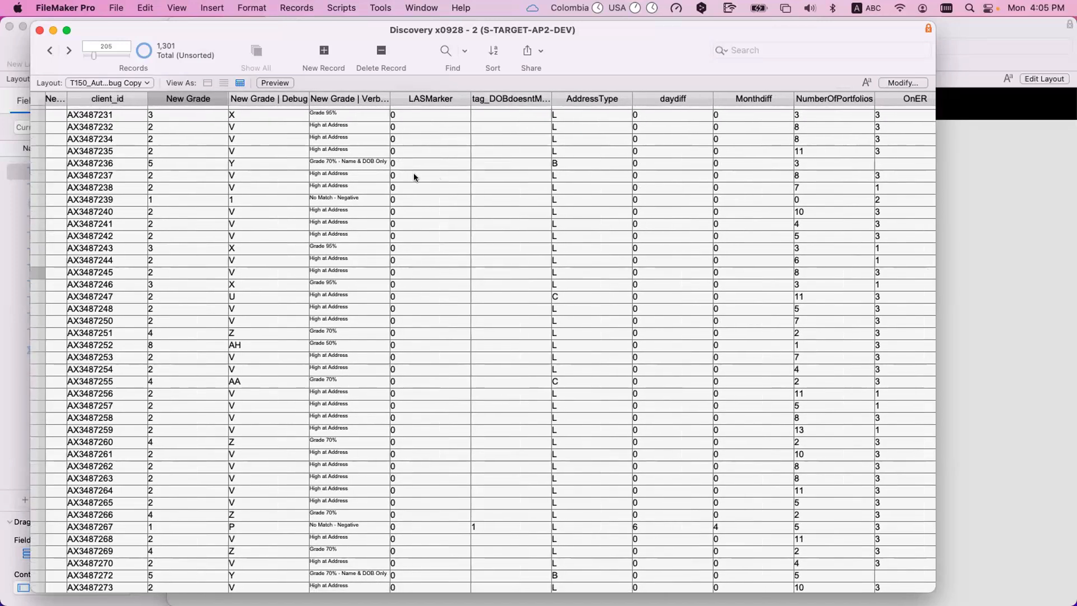
scroll(414, 177, right, 3)
click(492, 160)
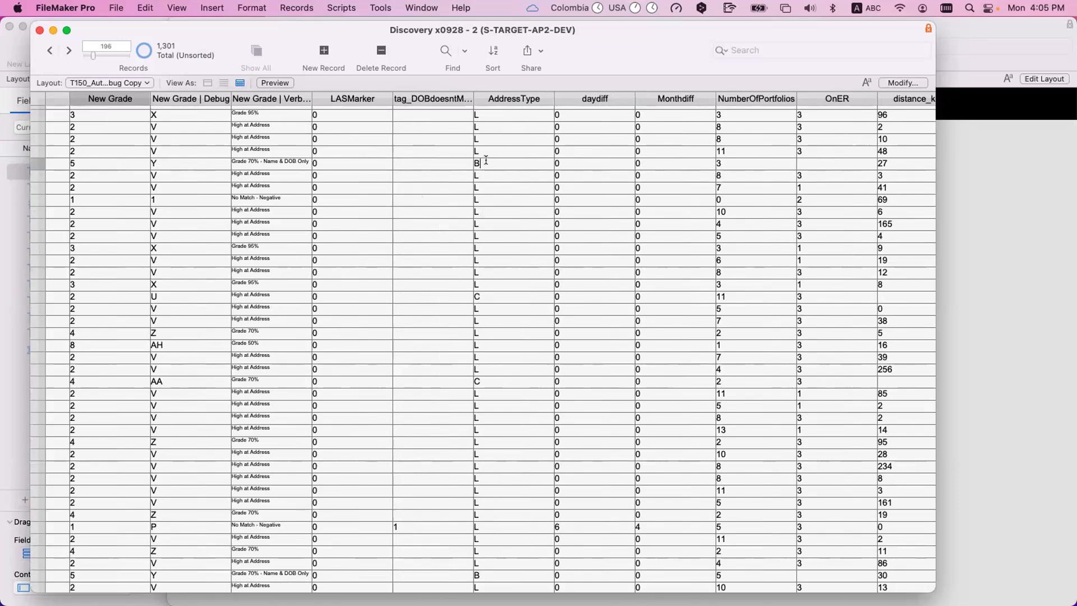
click(485, 175)
click(487, 296)
scroll(498, 410, down, 5)
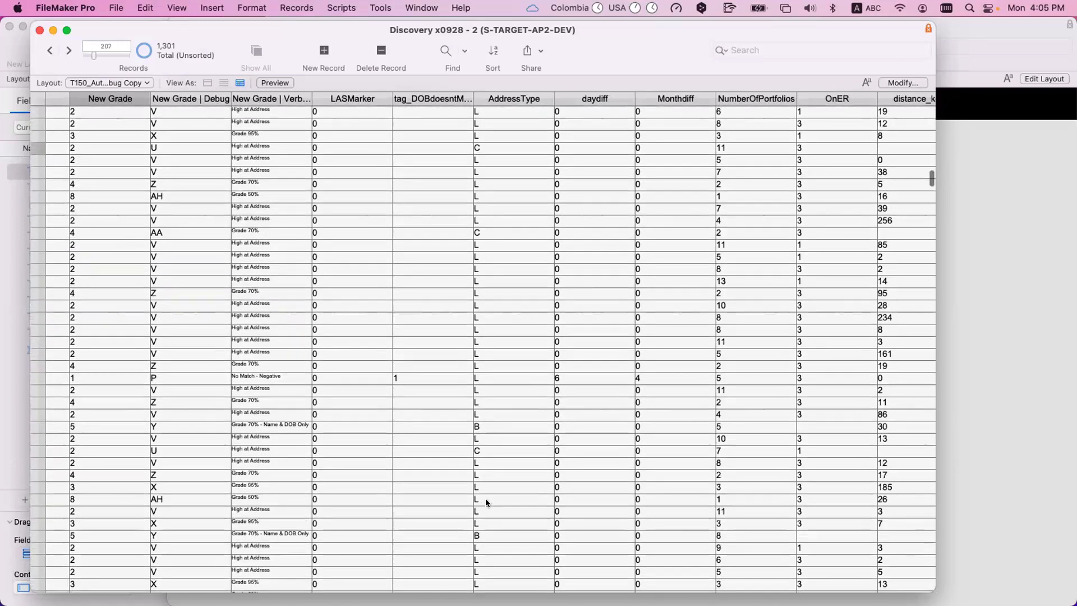
scroll(486, 496, down, 3)
scroll(555, 317, up, 10)
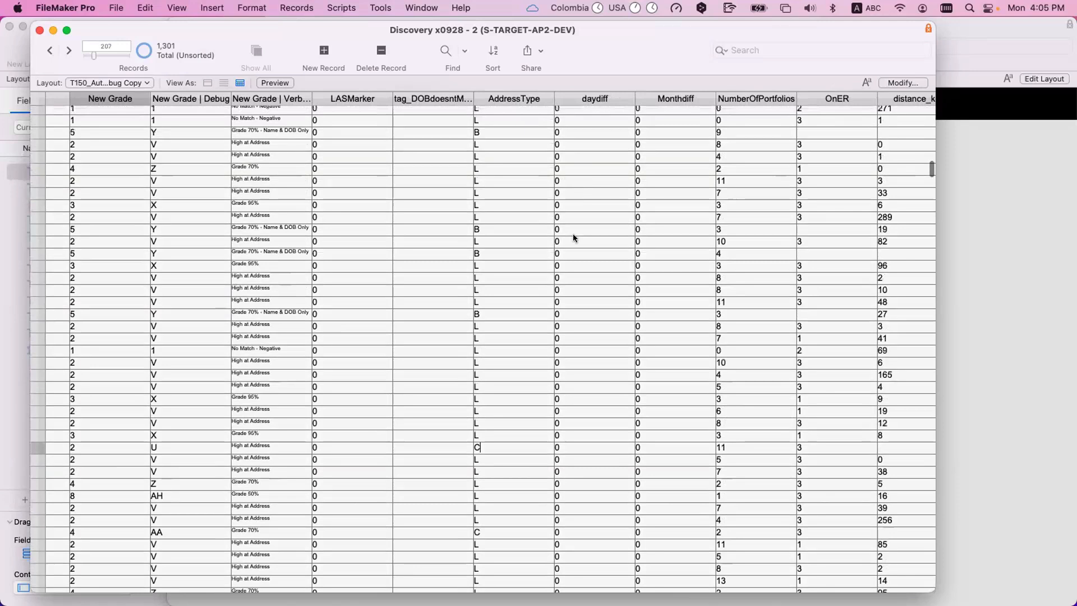
- Examine the daydiff and Monthdiff columns for records with nonzero date-of-birth differences
scroll(573, 233, down, 12)
scroll(580, 264, down, 15)
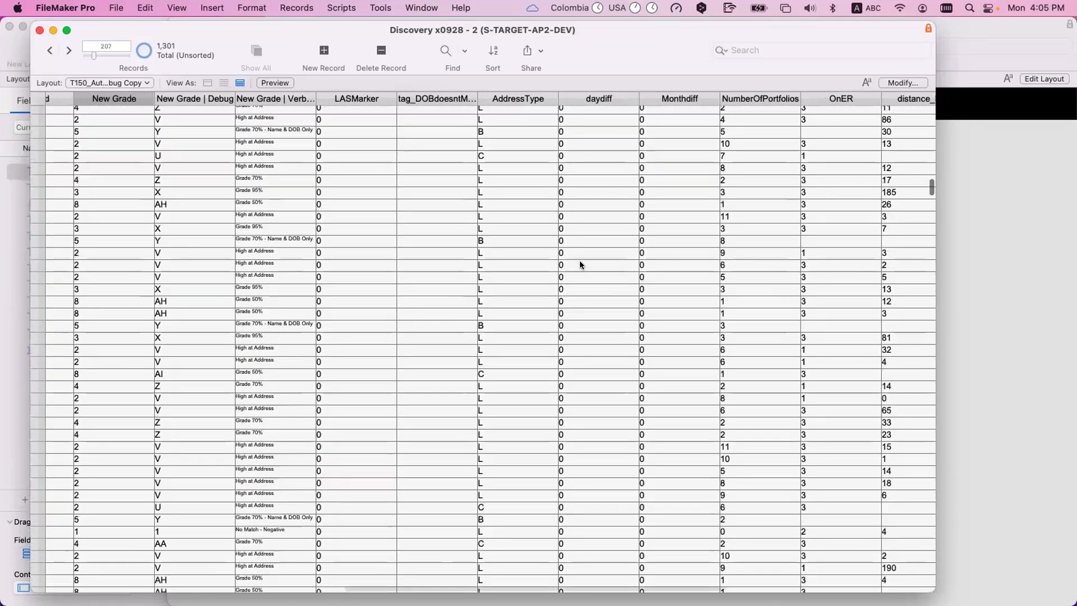
scroll(591, 296, down, 10)
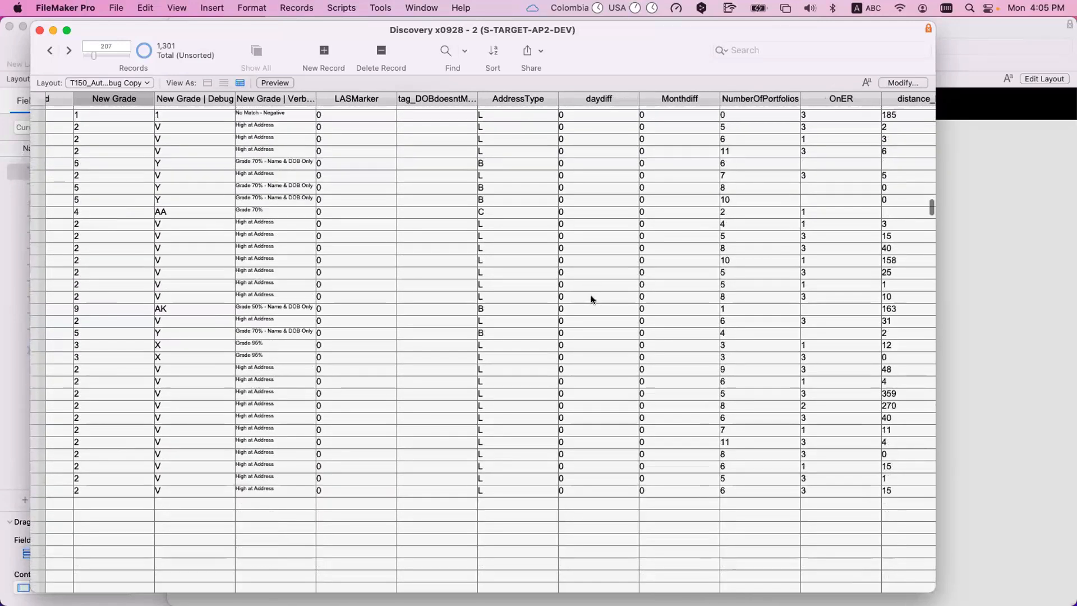
scroll(579, 232, up, 10)
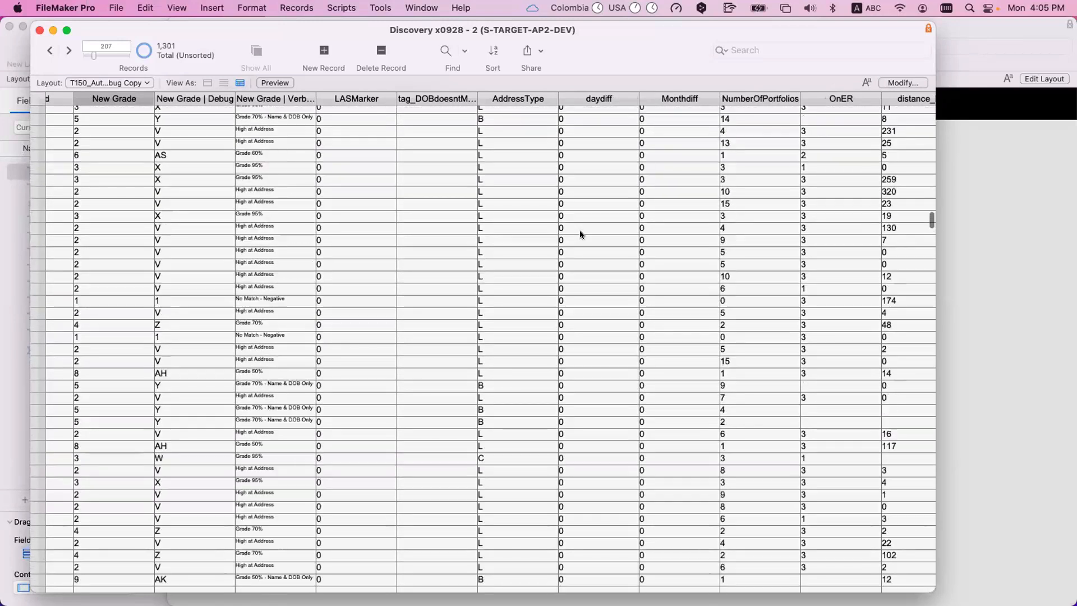
scroll(580, 235, up, 7)
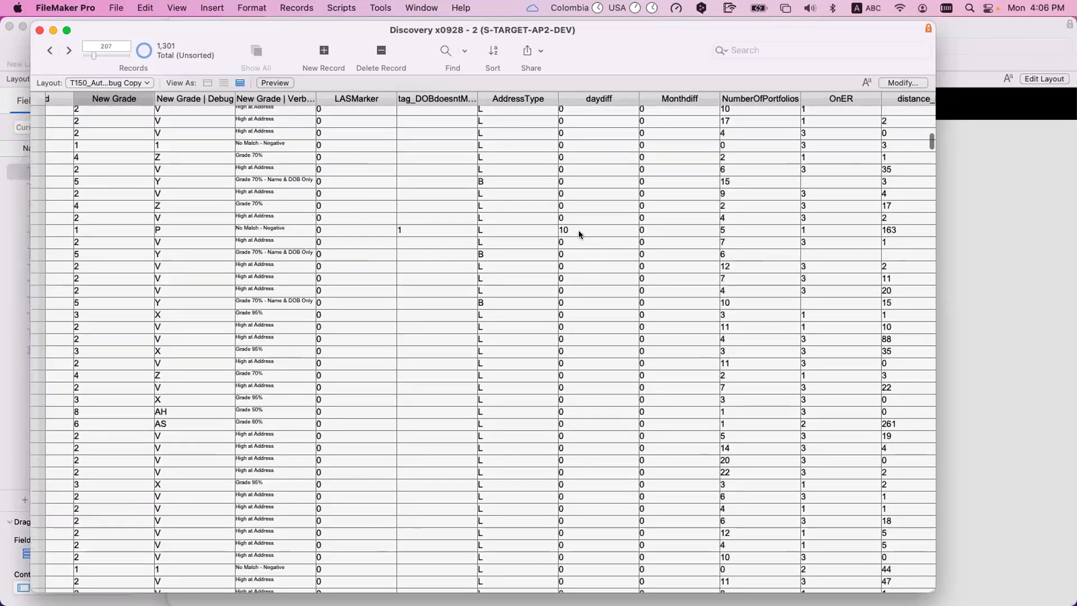
click(579, 230)
scroll(664, 273, down, 10)
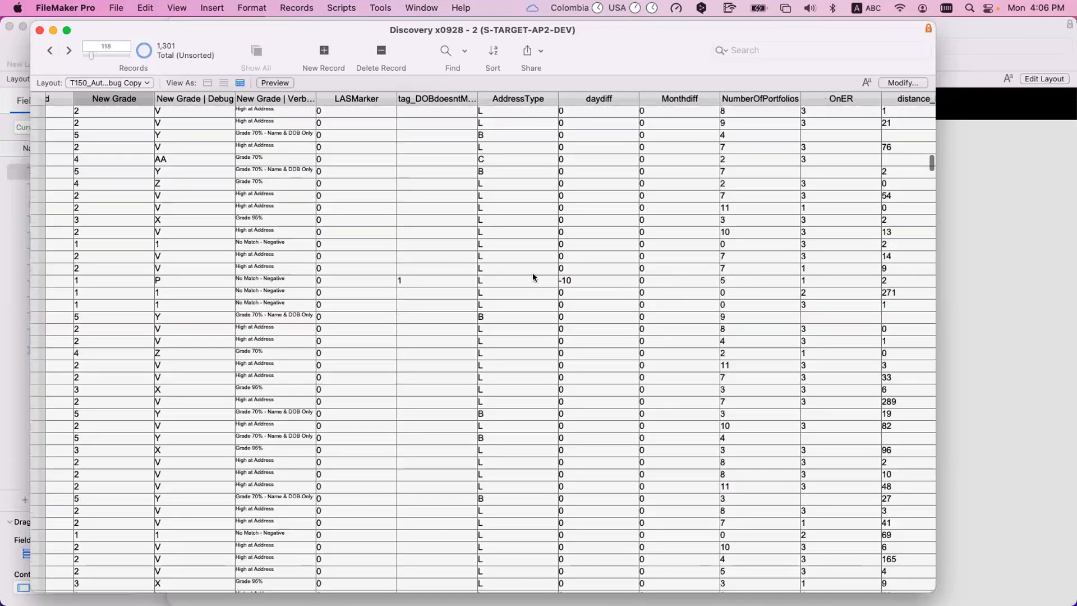
scroll(642, 301, down, 8)
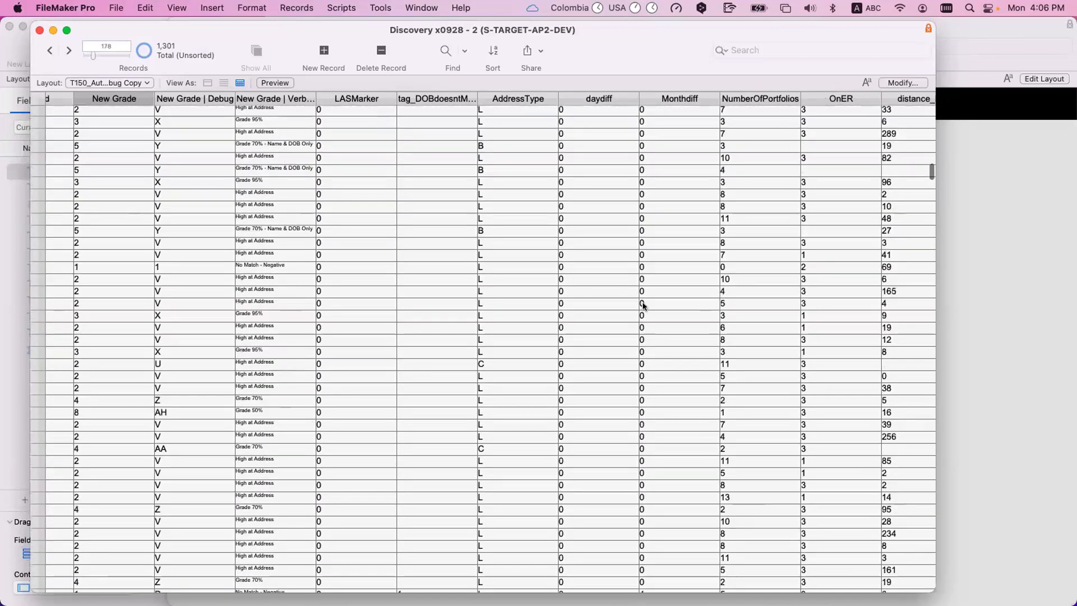
scroll(644, 305, up, 10)
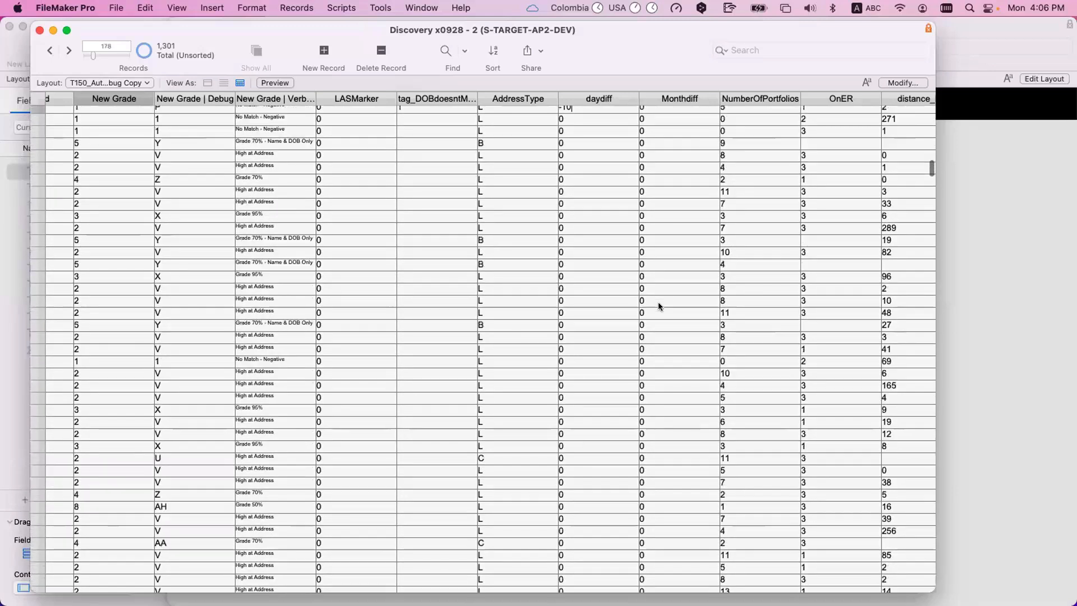
scroll(705, 182, up, 3)
- Review the NumberOfPortfolios, OnER and distance_km values, along with the confirmation and DOB tag columns
click(740, 178)
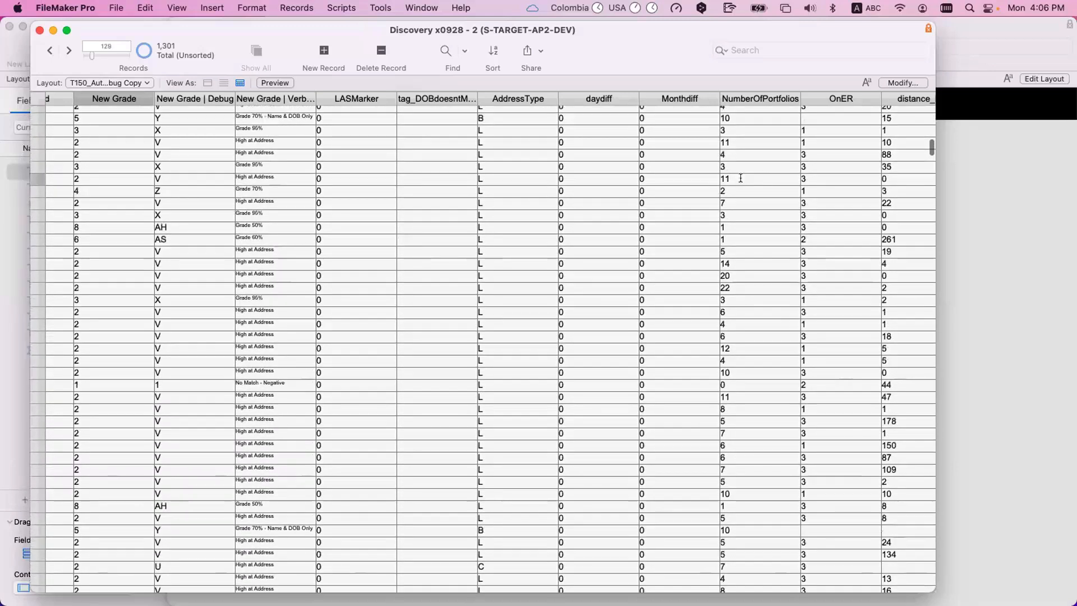
scroll(739, 177, right, 5)
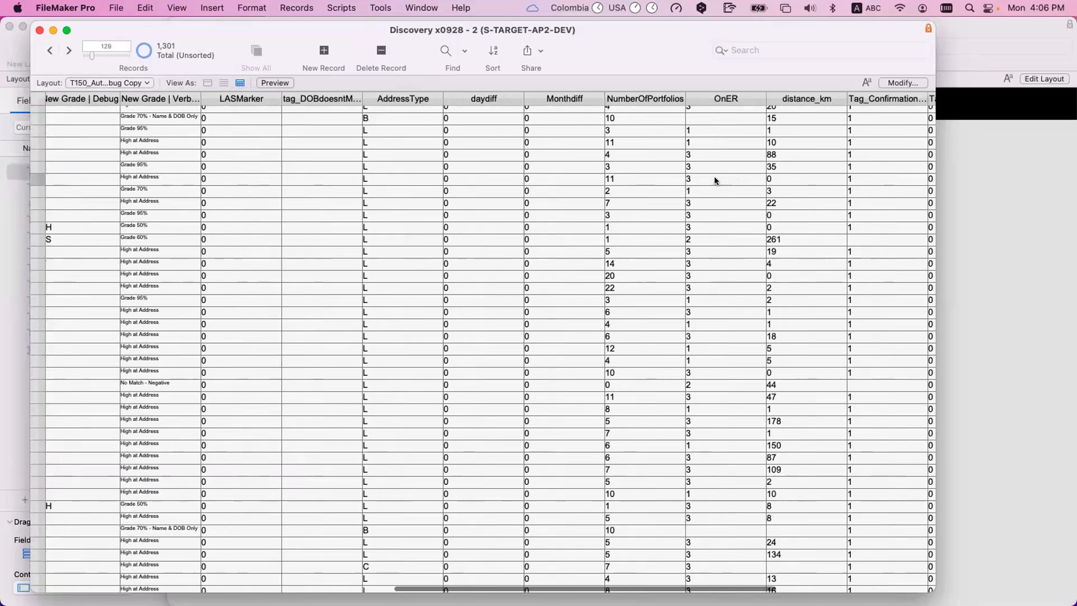
click(715, 179)
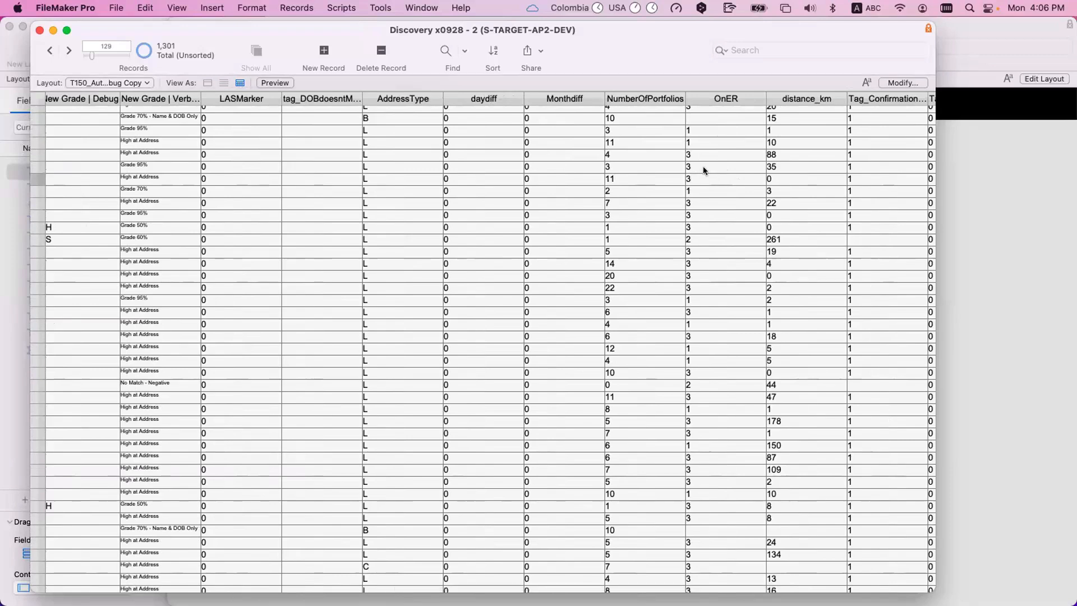
scroll(704, 167, right, 2)
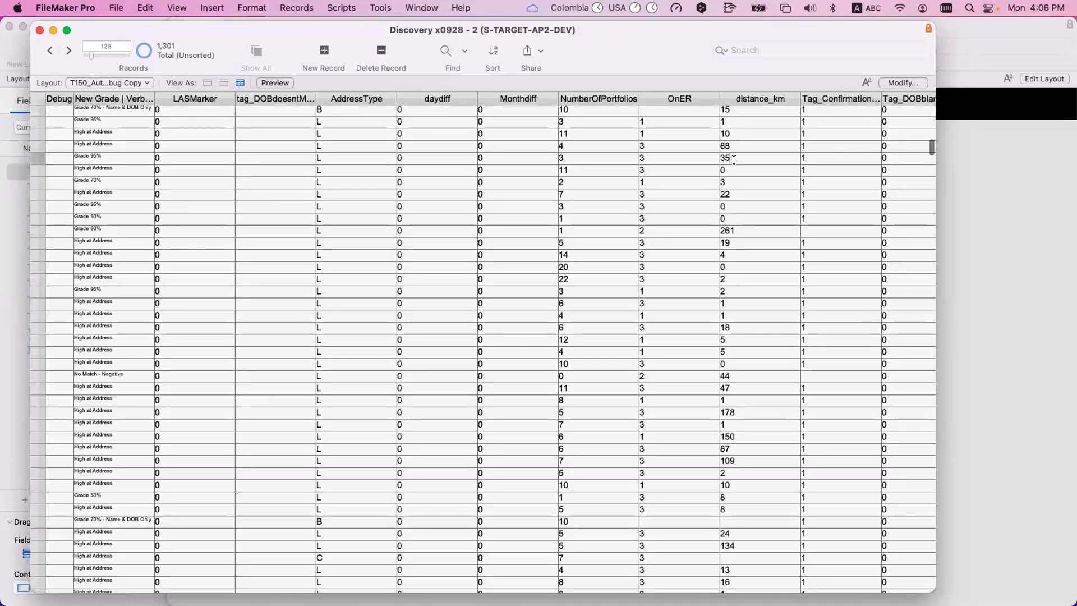
click(732, 159)
scroll(735, 179, up, 2)
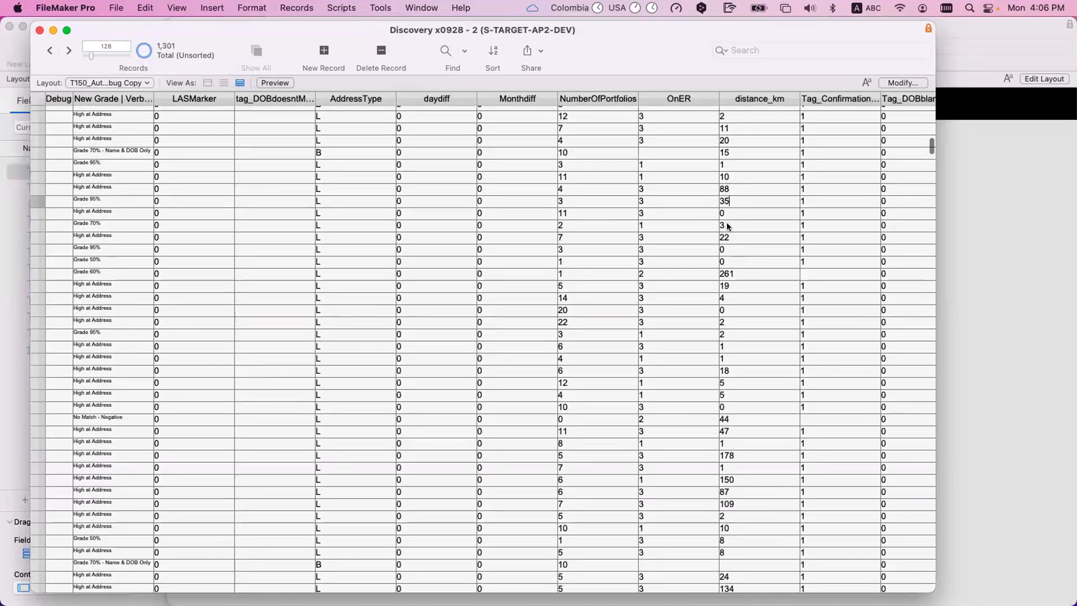
scroll(725, 222, right, 5)
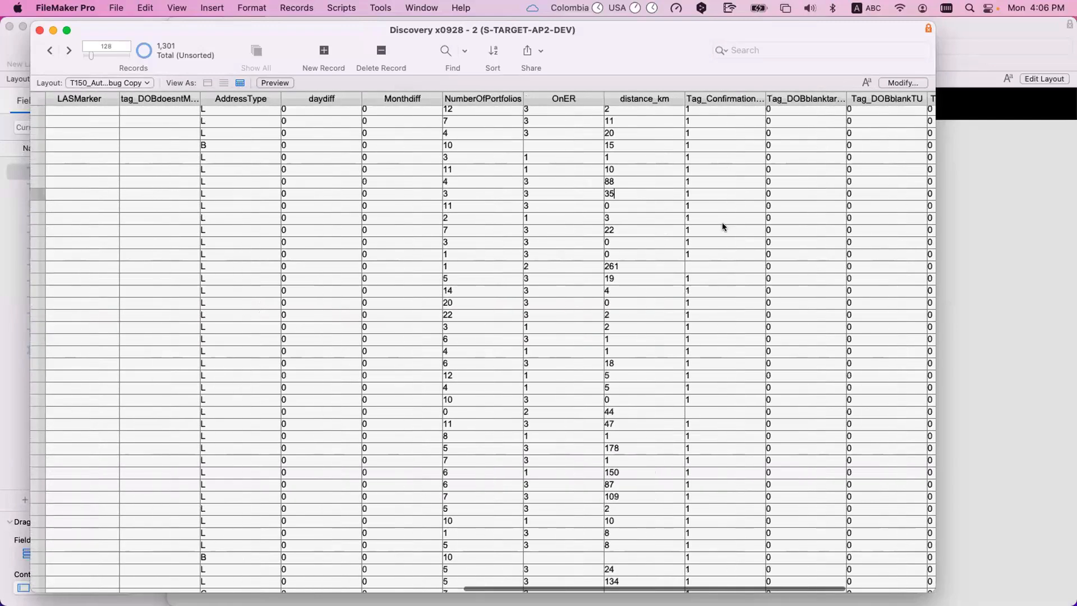
scroll(645, 269, right, 1)
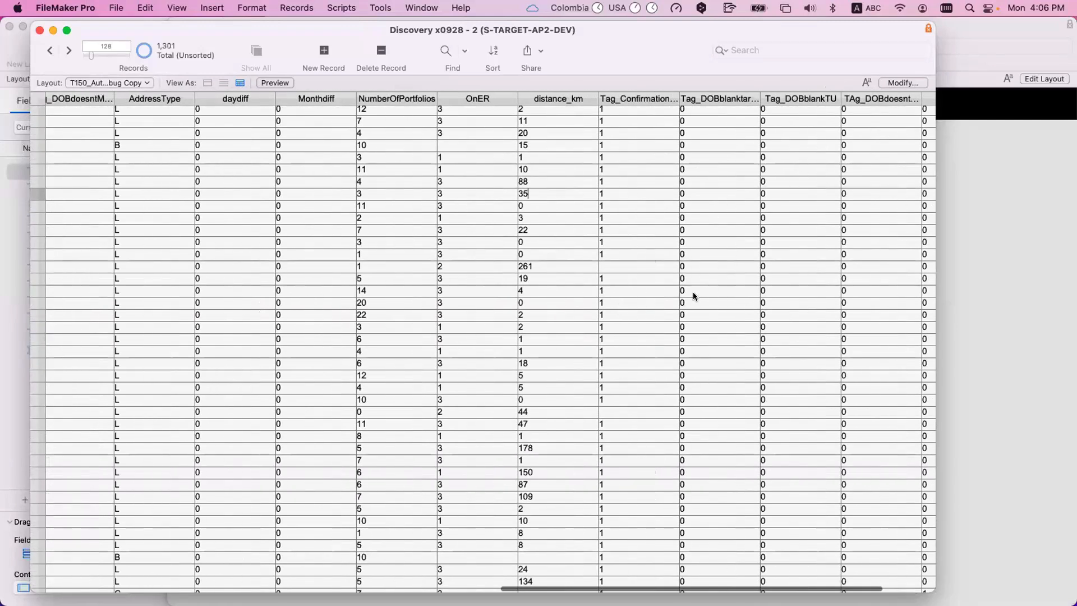
scroll(699, 287, right, 3)
- Compare the New Grade, debug code and verbose grade columns with the records' matching criteria
scroll(697, 287, left, 3)
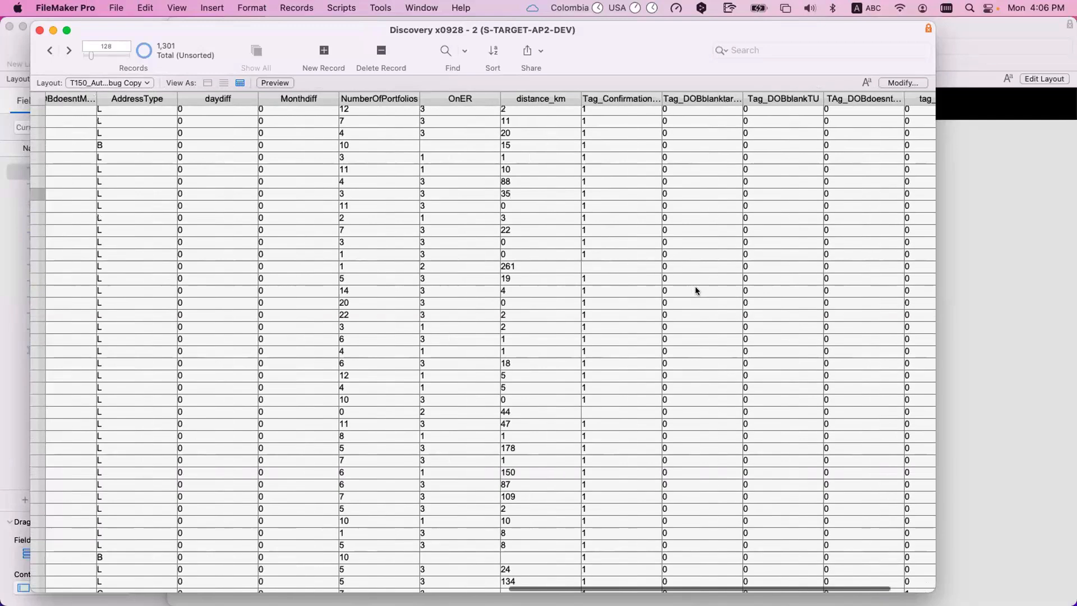
scroll(616, 285, left, 8)
scroll(616, 285, left, 1)
scroll(617, 285, down, 1)
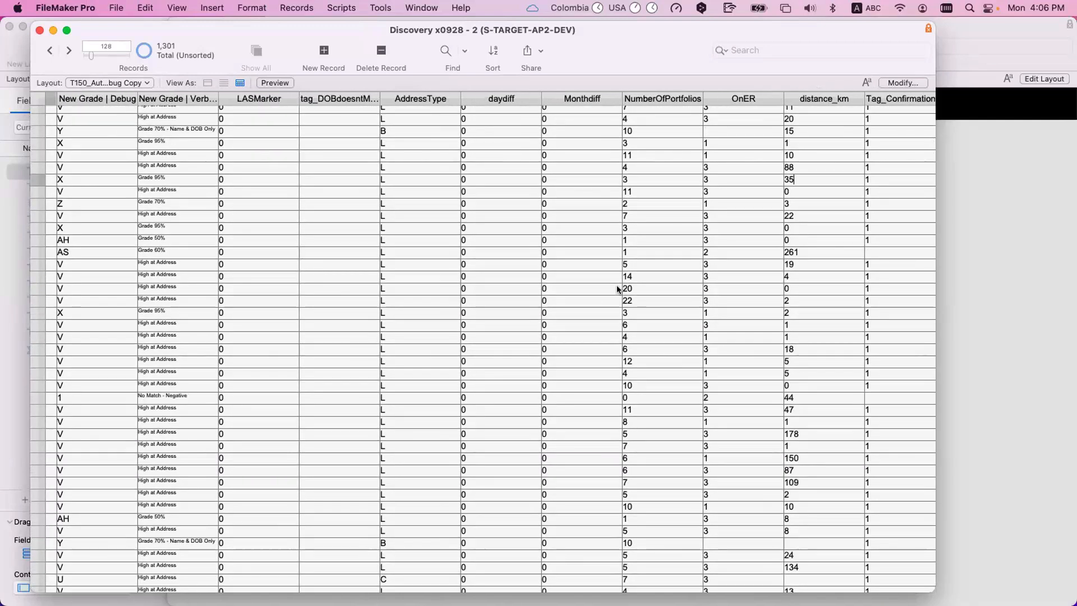
scroll(611, 287, left, 2)
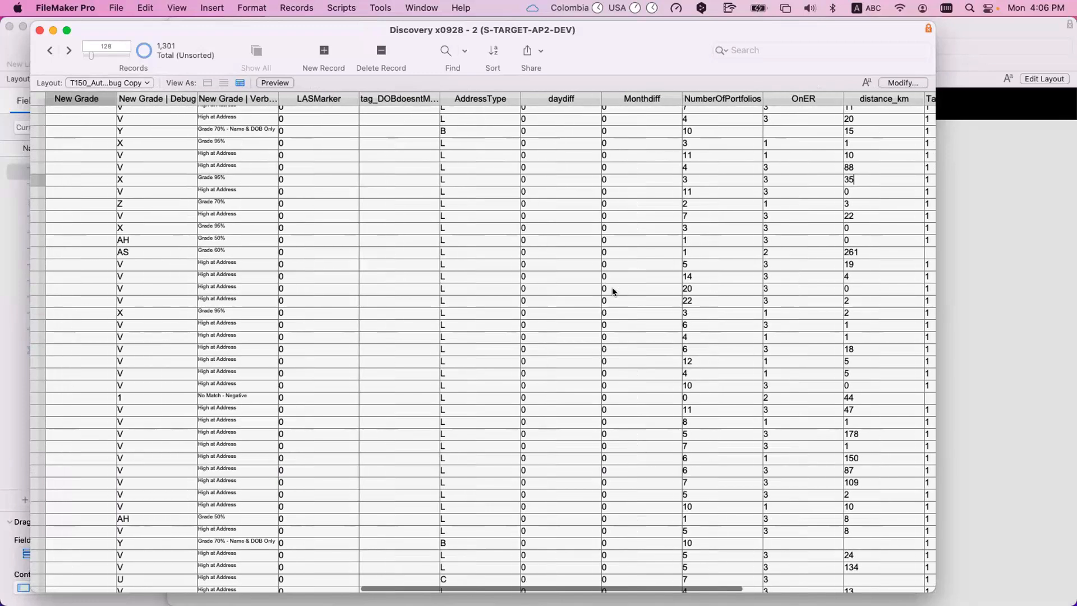
scroll(611, 287, left, 2)
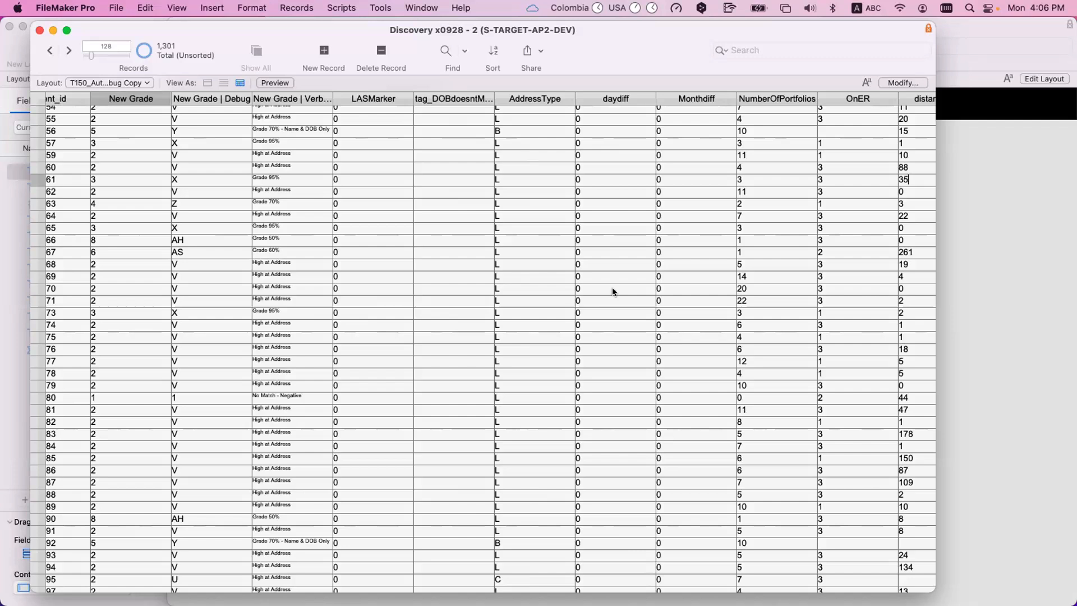
click(121, 258)
scroll(130, 227, up, 2)
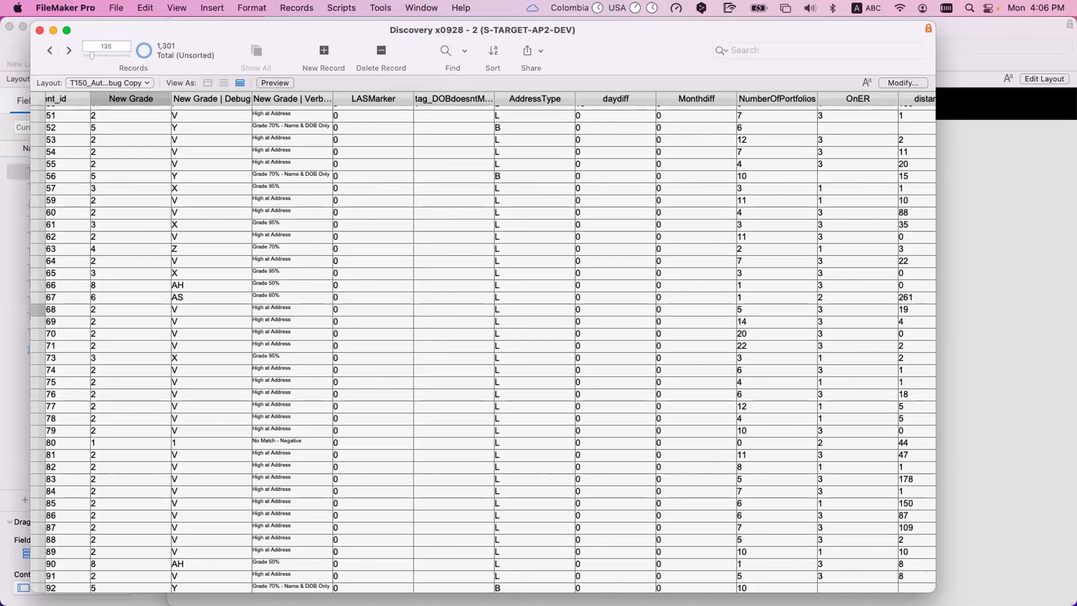
- Find the records with AddressType L, OnER 1 and the Tag_Confirmation field set to 1
click(509, 279)
click(509, 285)
key(super+f)
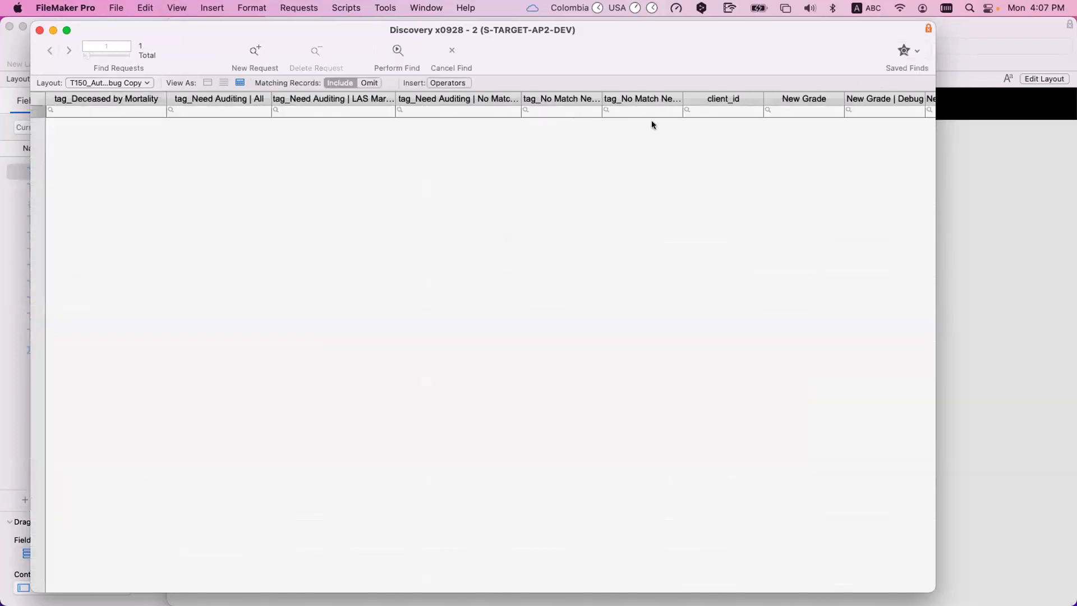
scroll(627, 128, right, 10)
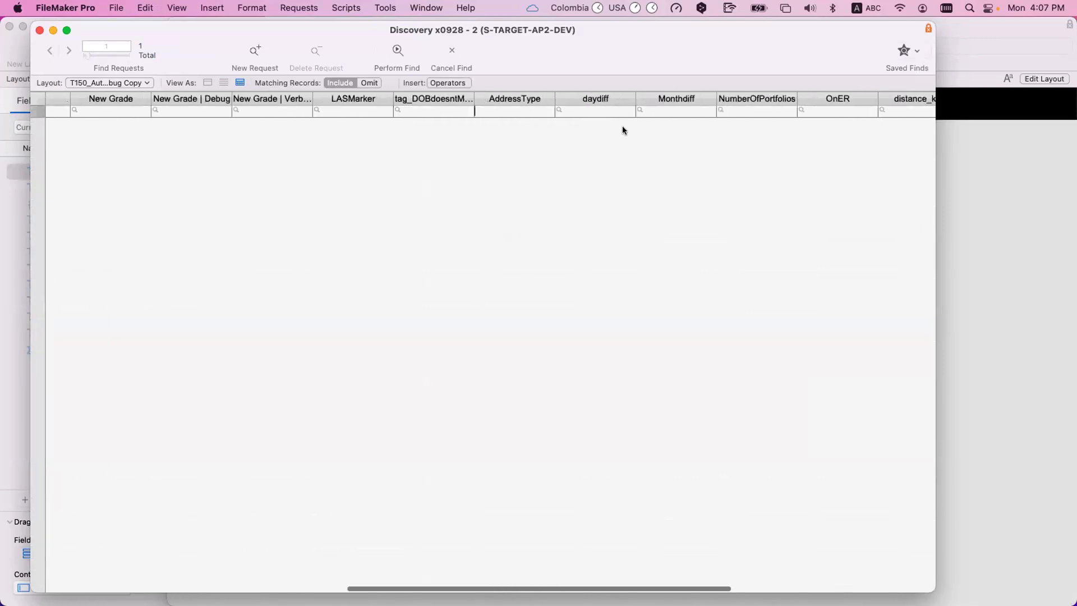
click(489, 110)
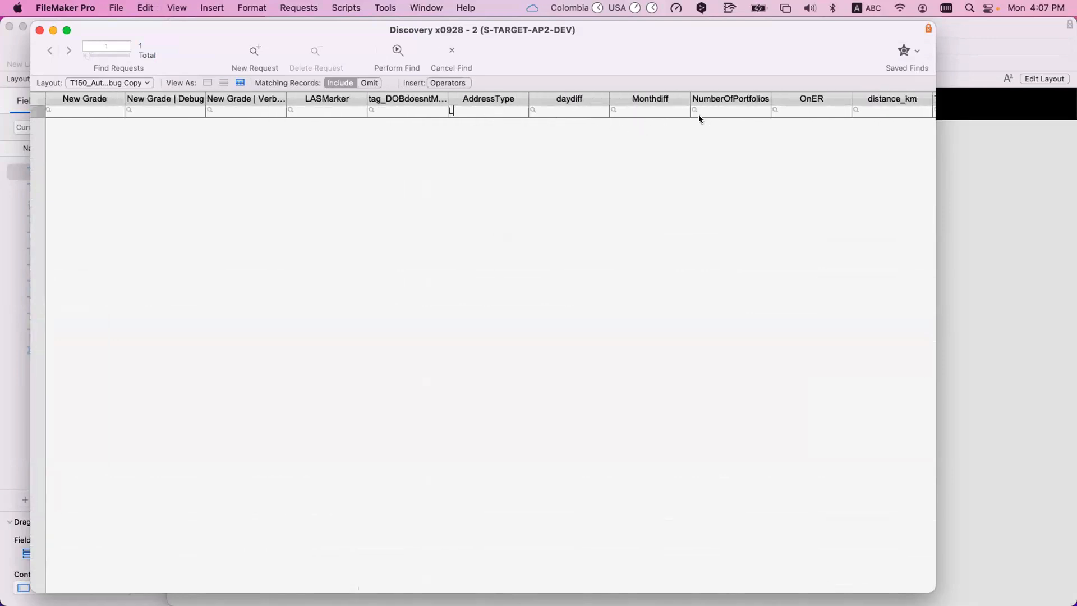
scroll(698, 115, right, 5)
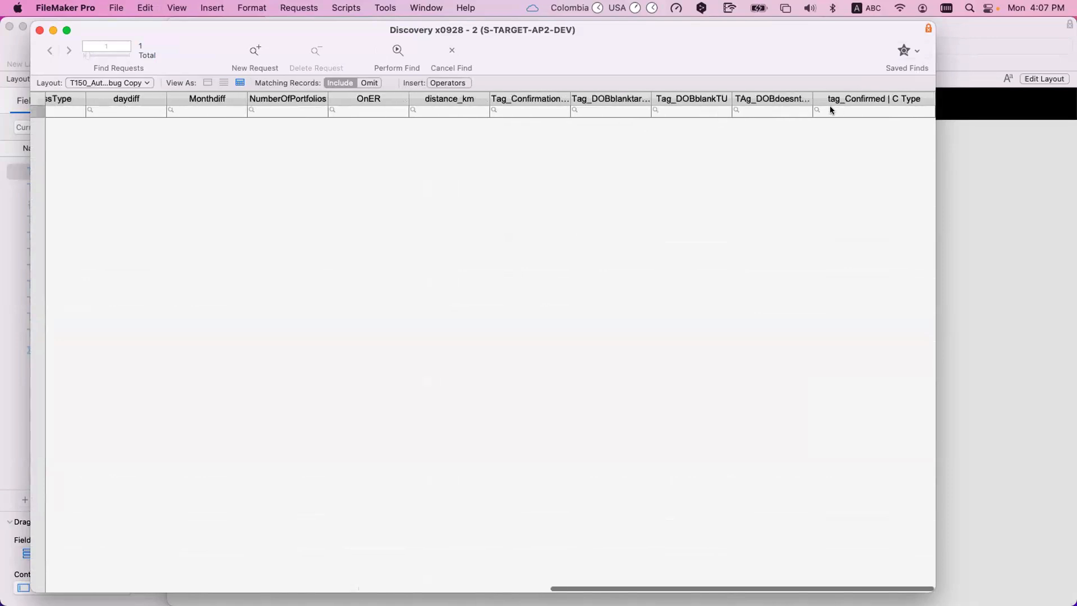
click(513, 111)
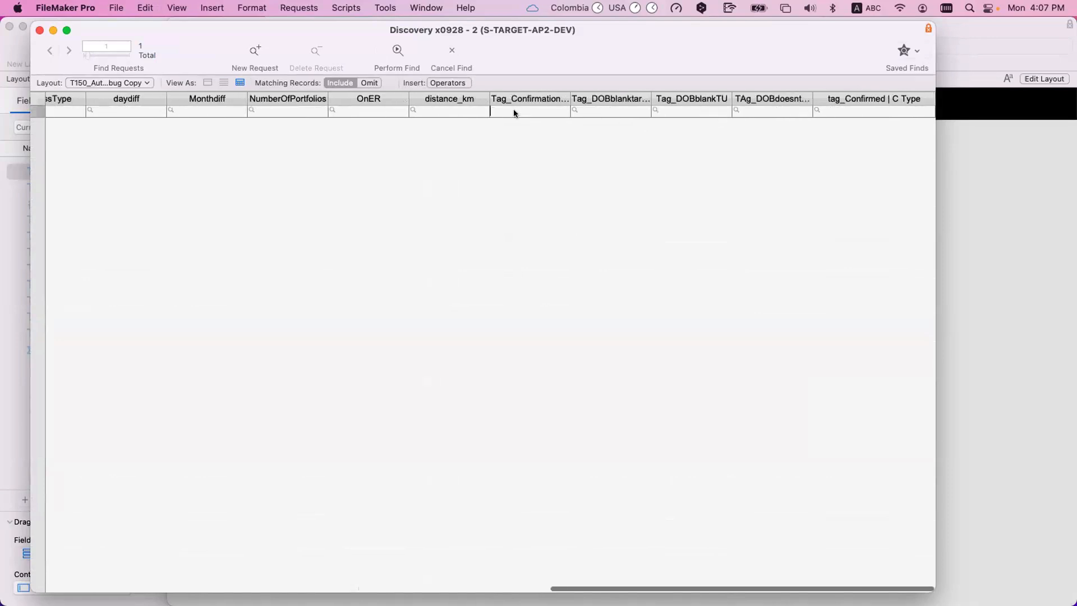
text(1)
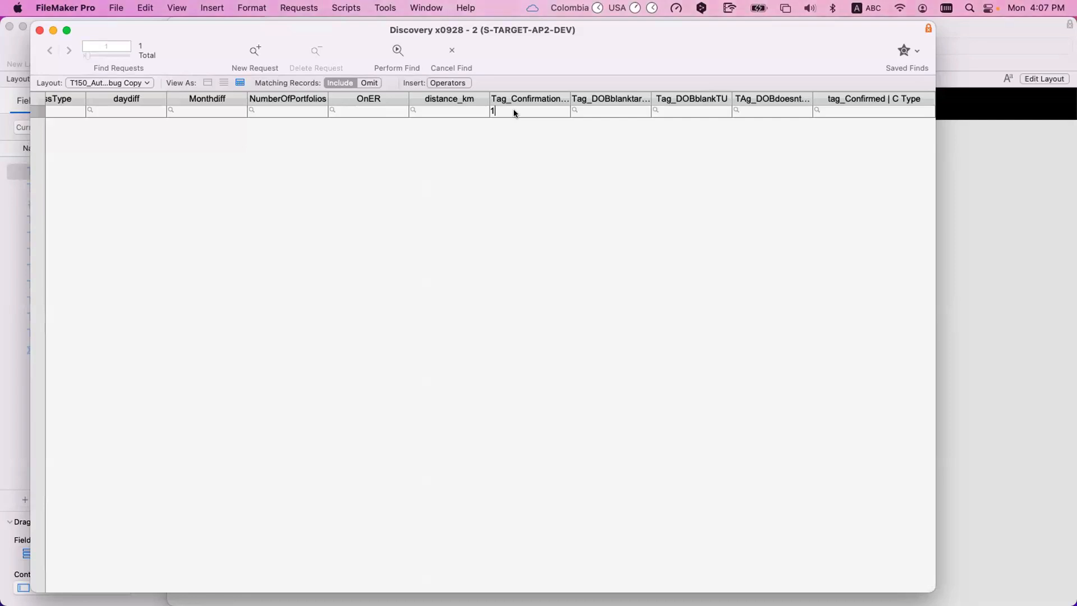
click(365, 112)
text(1)
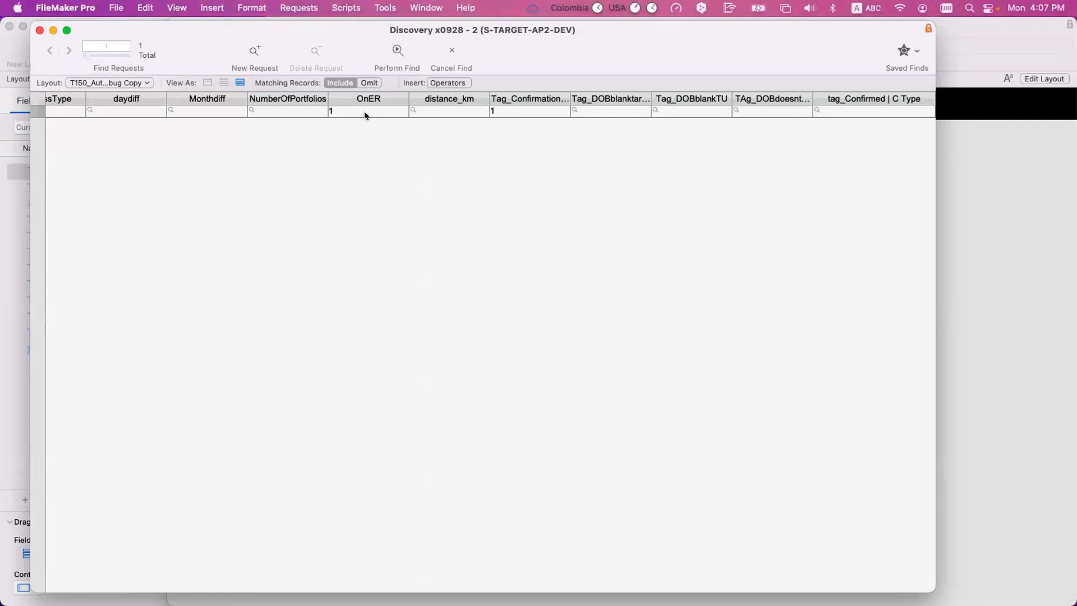
key(Return)
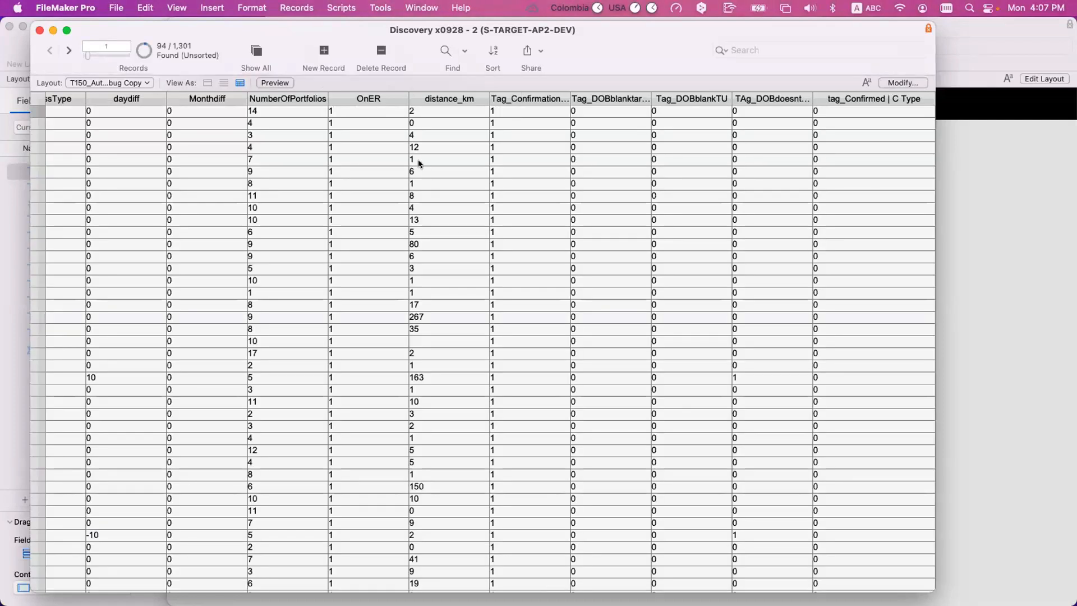
- Check the New Grade, debug and verbose grade values of the found records
scroll(419, 159, left, 10)
scroll(419, 162, left, 5)
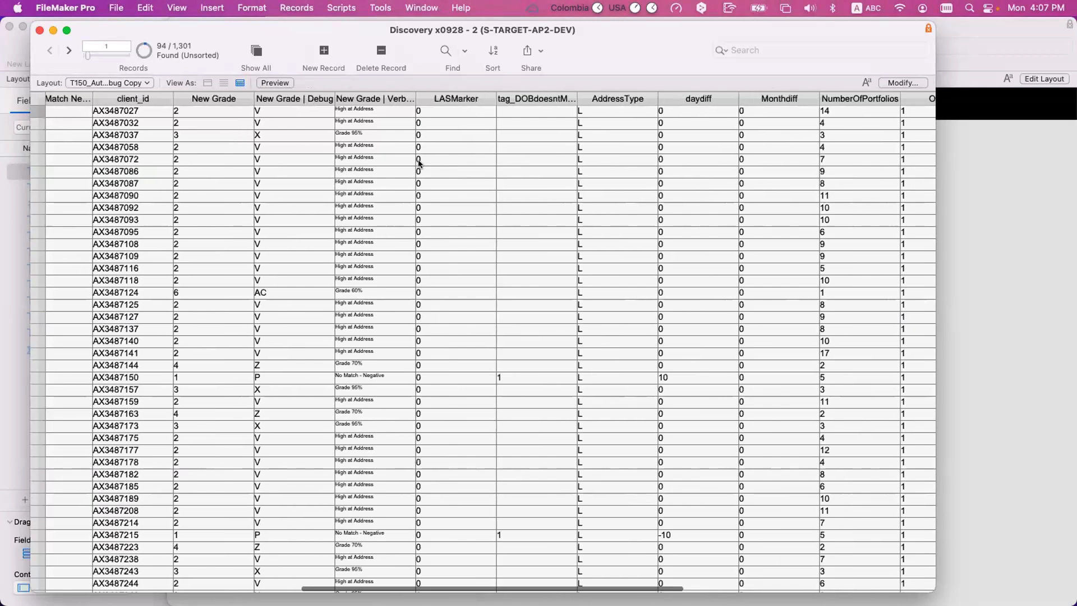
click(190, 124)
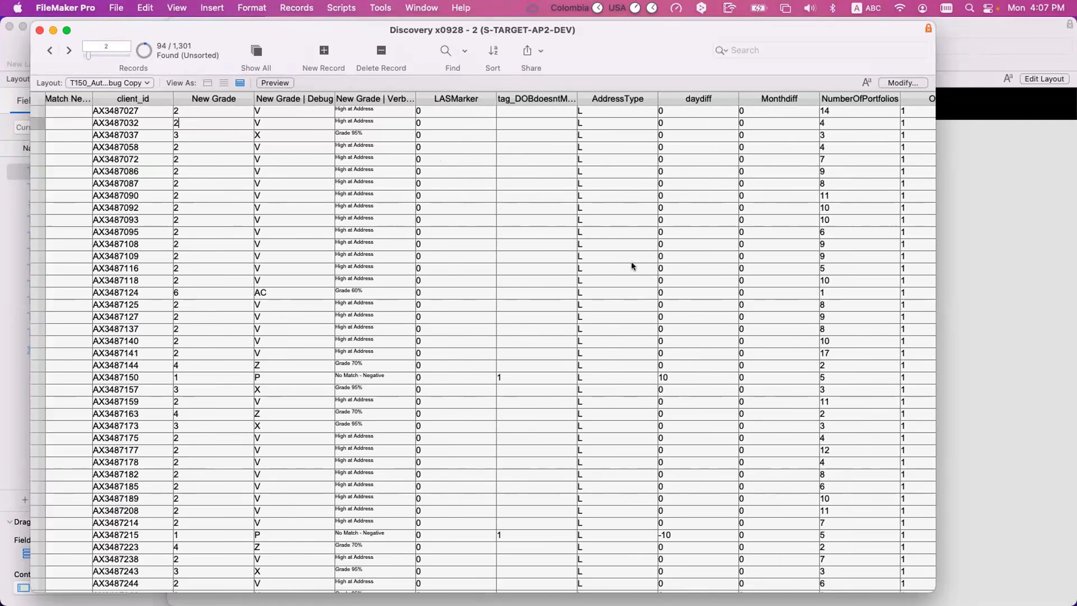
scroll(631, 266, right, 2)
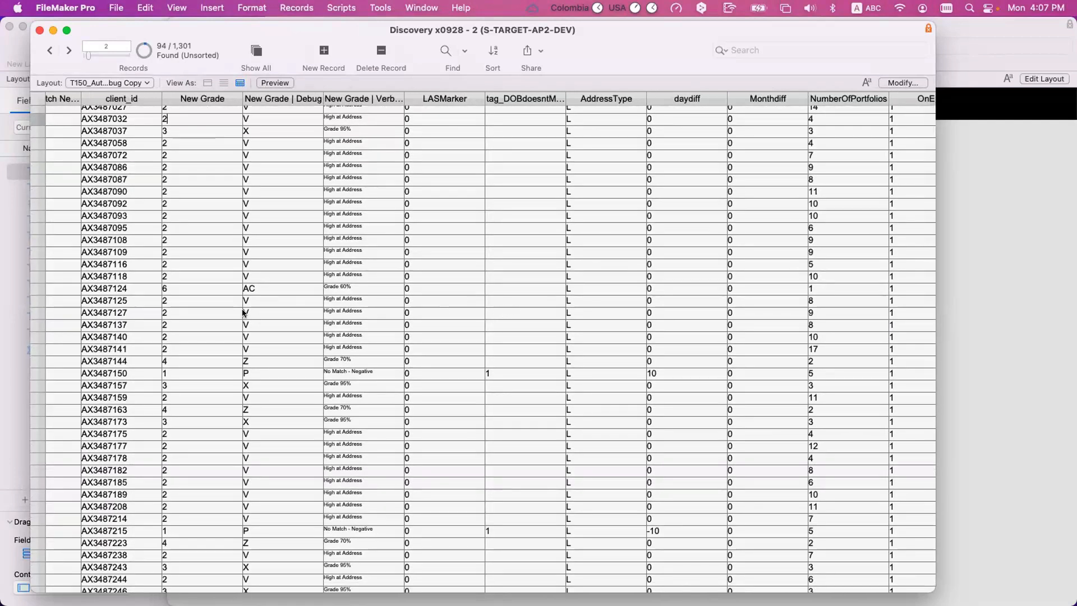
scroll(179, 163, up, 1)
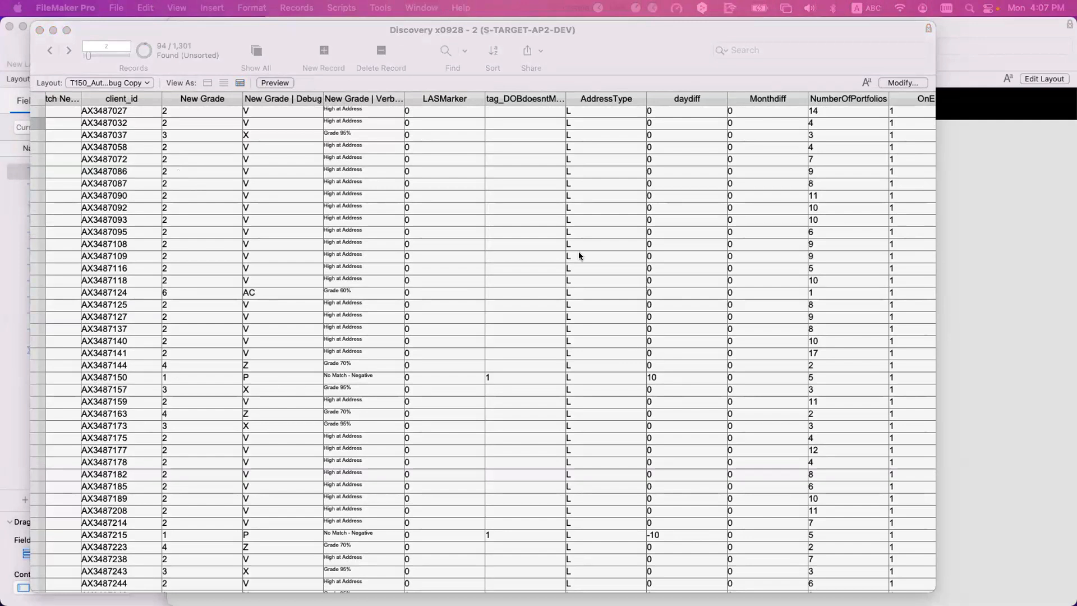
- Find the records with AddressType L, NumberOfPortfolios 1 and OnER 1
click(585, 228)
key(super+f)
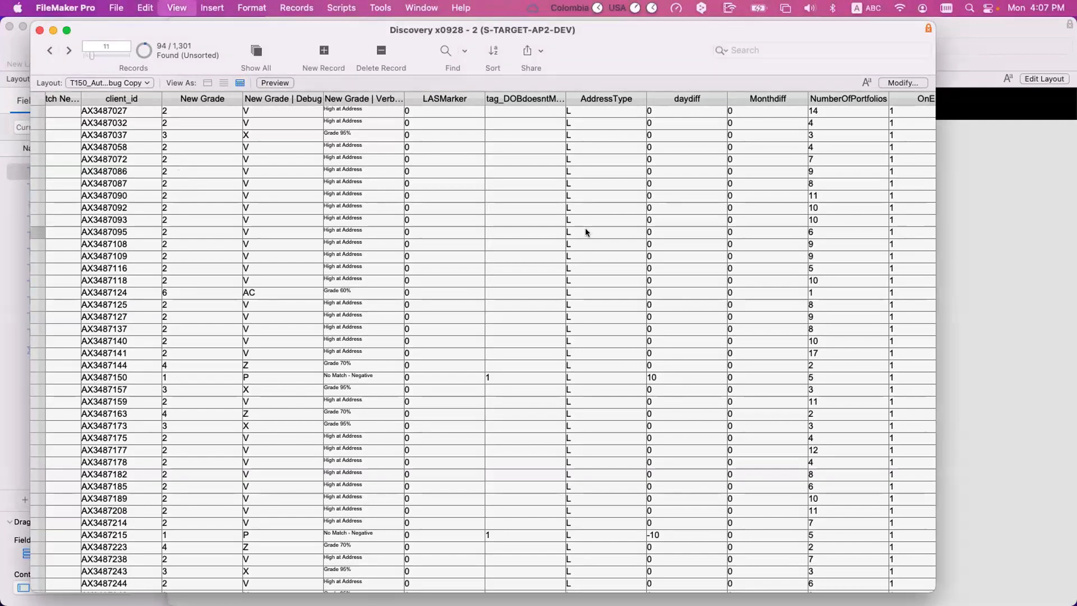
text(L)
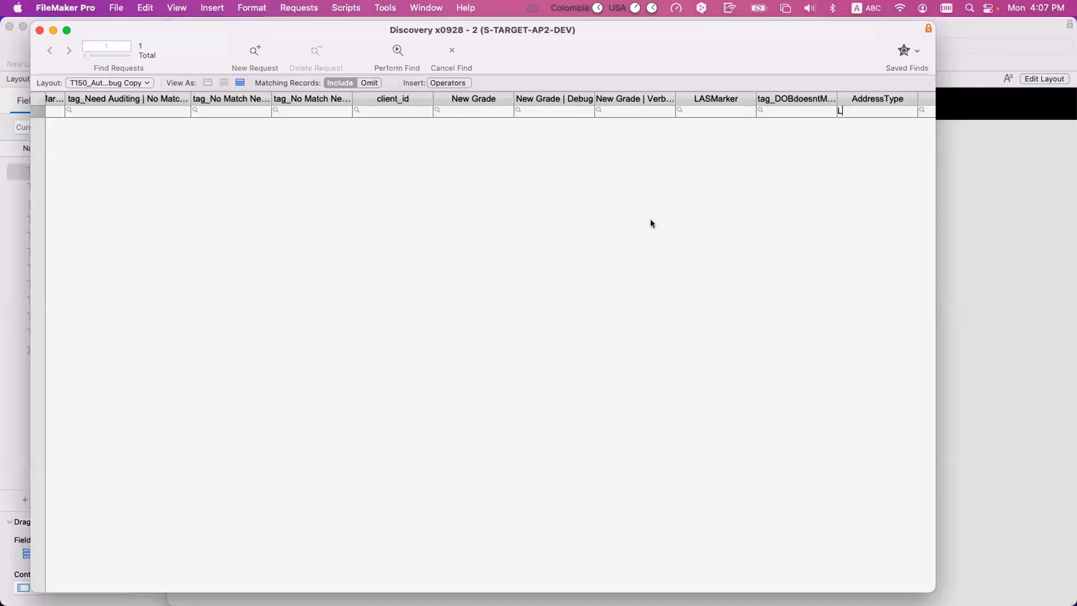
scroll(650, 224, right, 5)
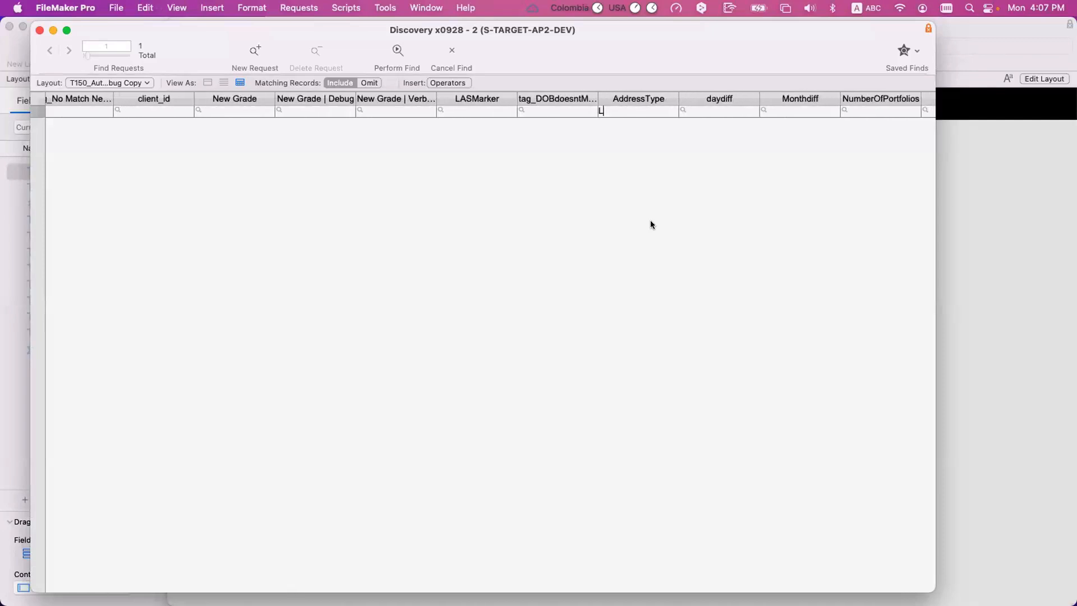
scroll(650, 222, right, 2)
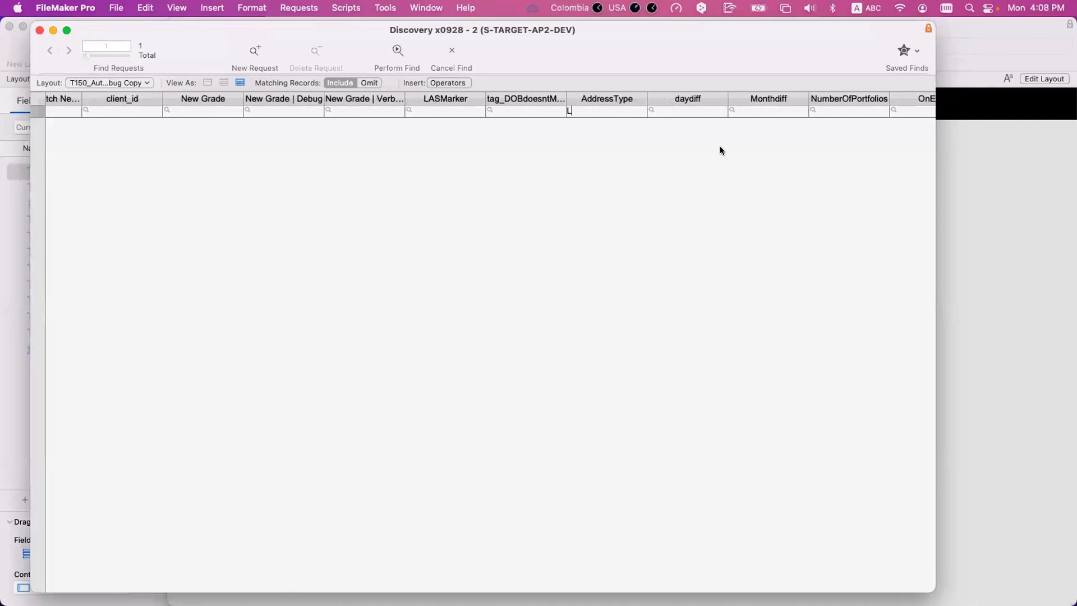
scroll(729, 140, right, 5)
click(773, 108)
text(1)
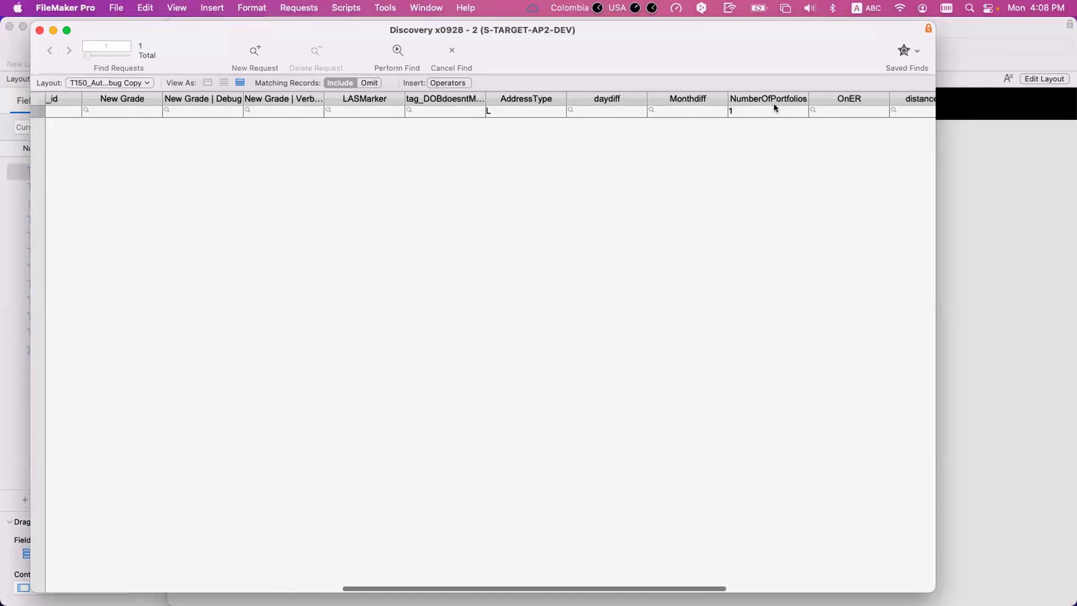
click(842, 107)
text(1)
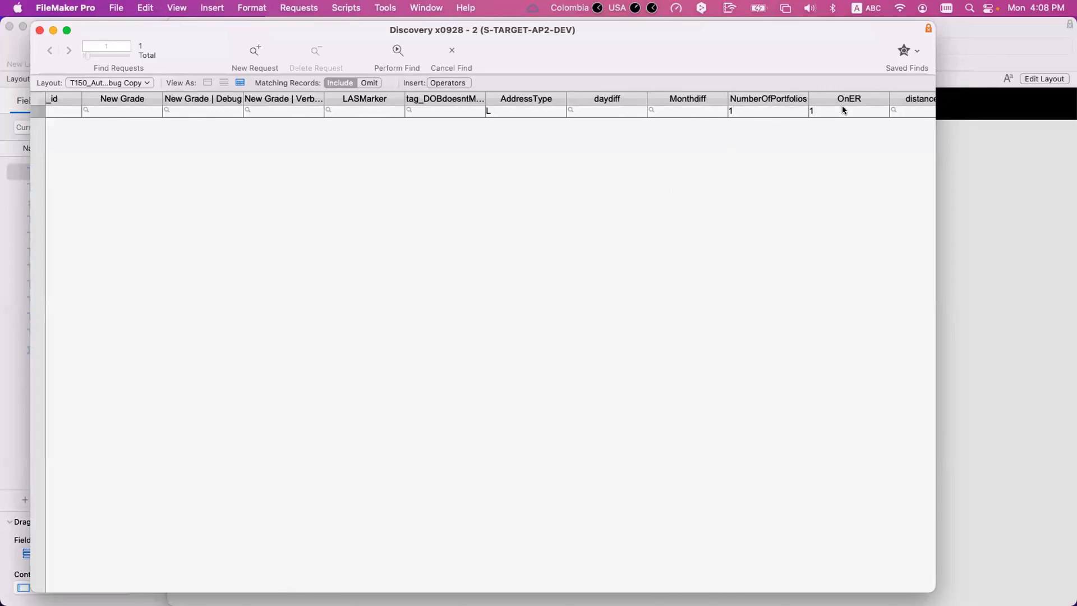
key(Return)
- Check the found record's New Grade, debug code and verbose grade against its AddressType
scroll(621, 167, left, 5)
scroll(621, 167, left, 5)
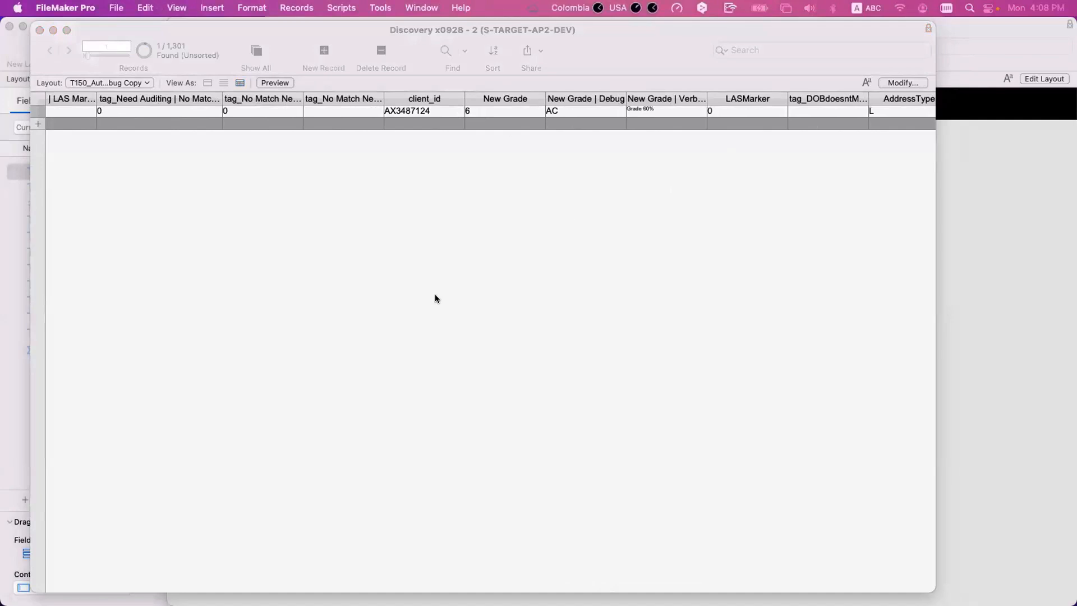
click(712, 120)
scroll(686, 119, right, 5)
- Start a new find request with AddressType B and OnER 1
click(670, 110)
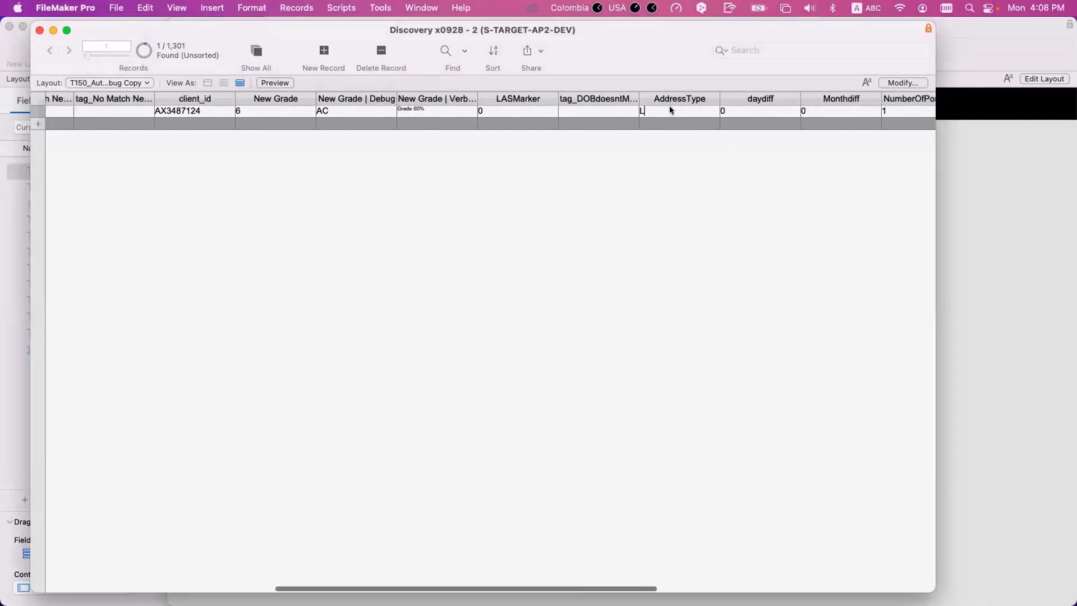
key(super+f)
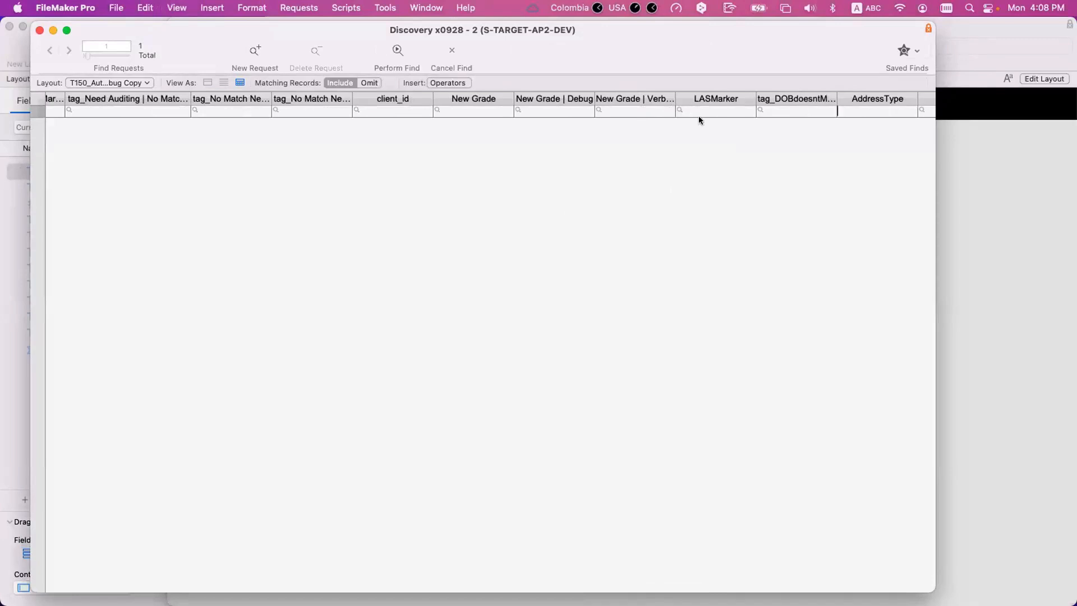
text(B)
scroll(706, 127, right, 10)
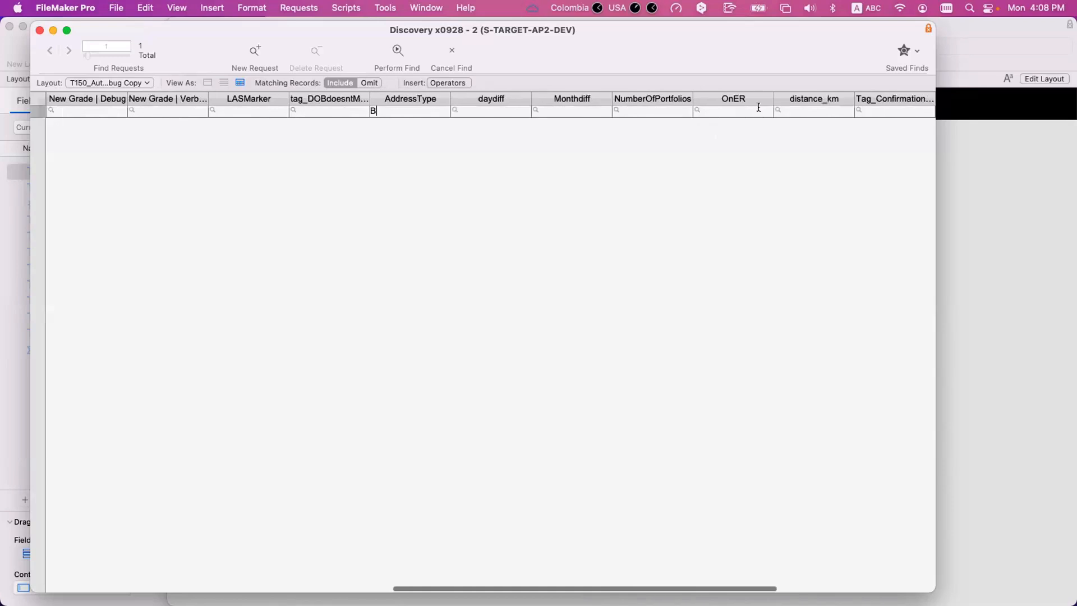
click(756, 108)
text(1)
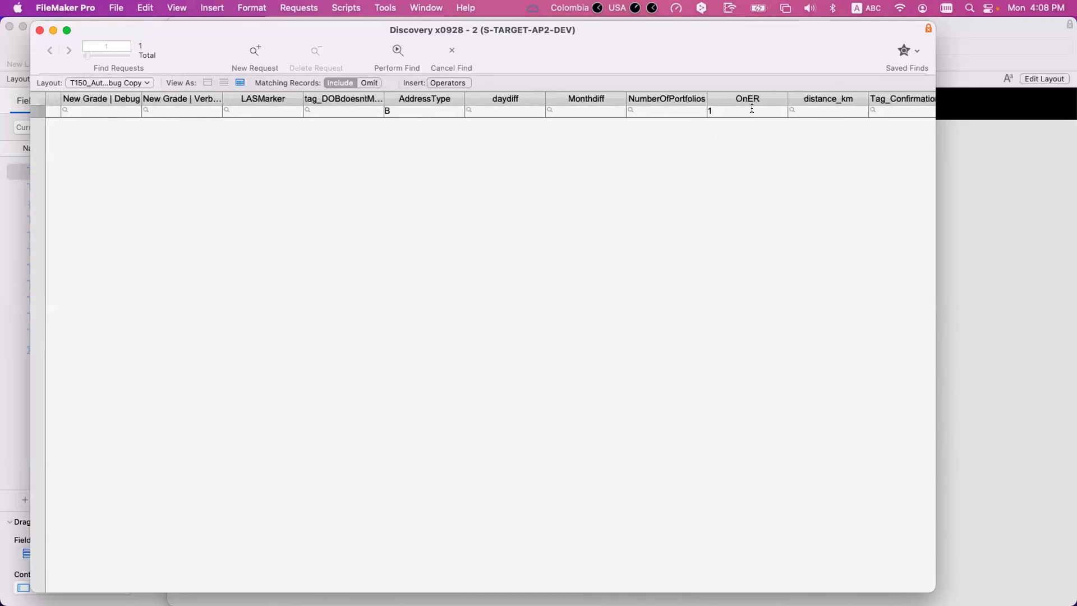
- Add distance_km ≤5 and NumberOfPortfolios 1 to the request, perform the find and return to its criteria
scroll(752, 108, right, 5)
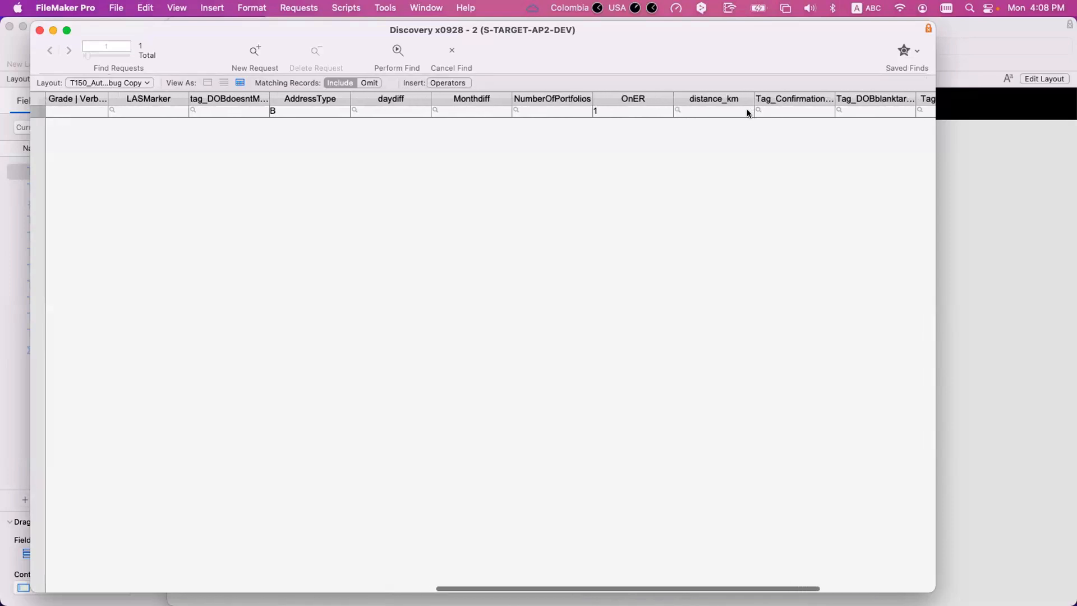
click(729, 113)
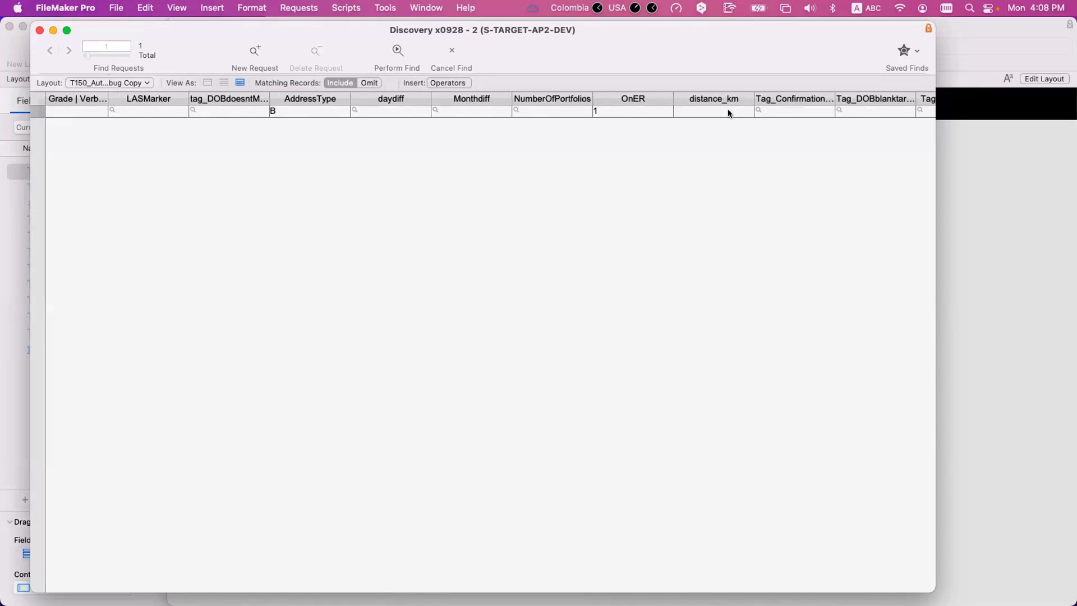
text(≤5)
scroll(740, 110, left, 3)
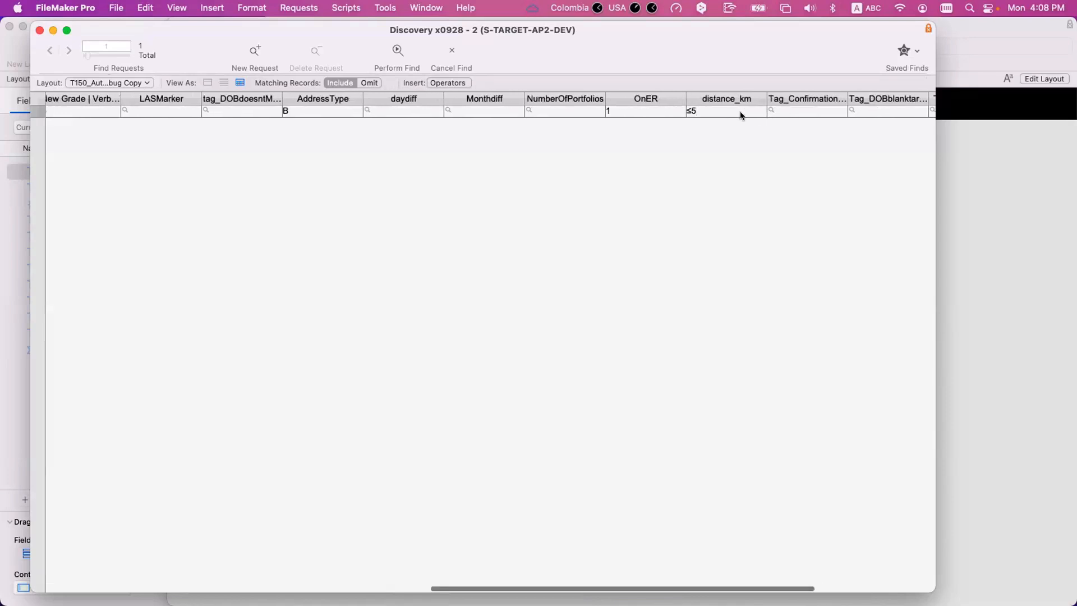
click(577, 110)
text(1)
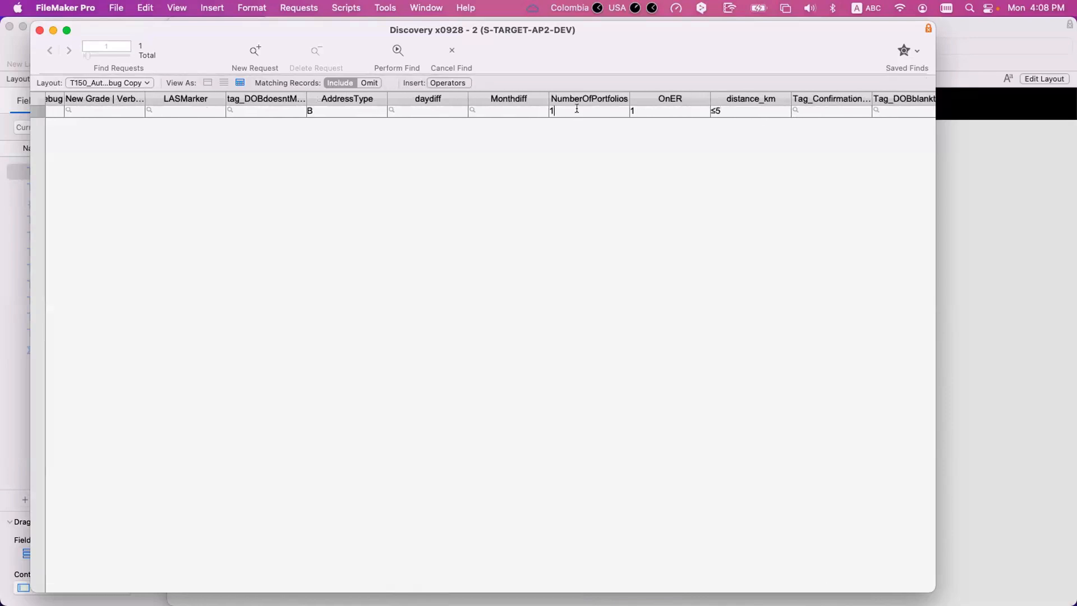
key(Return)
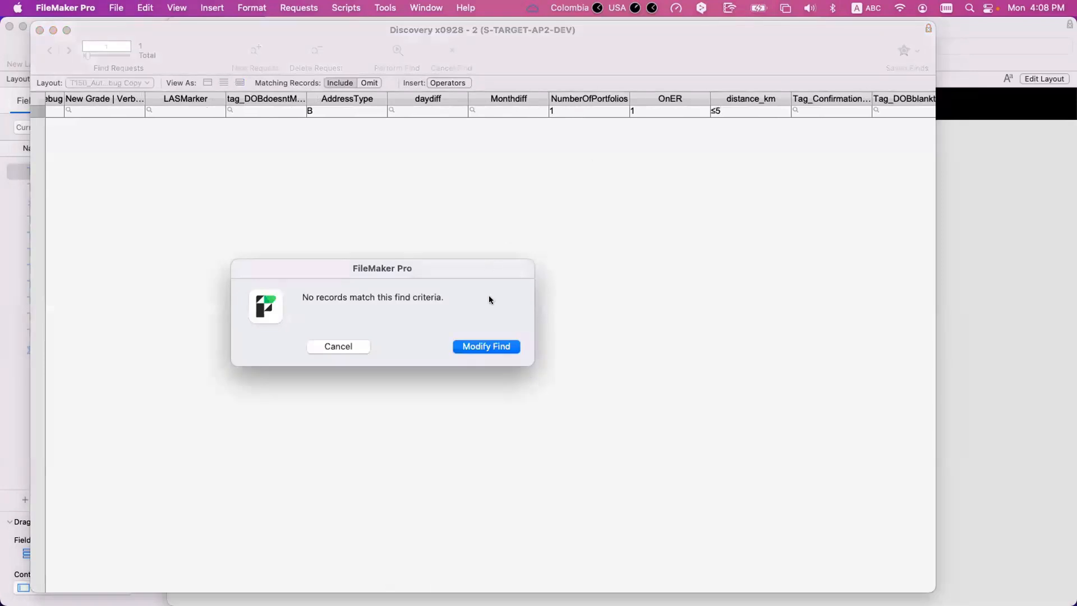
click(485, 346)
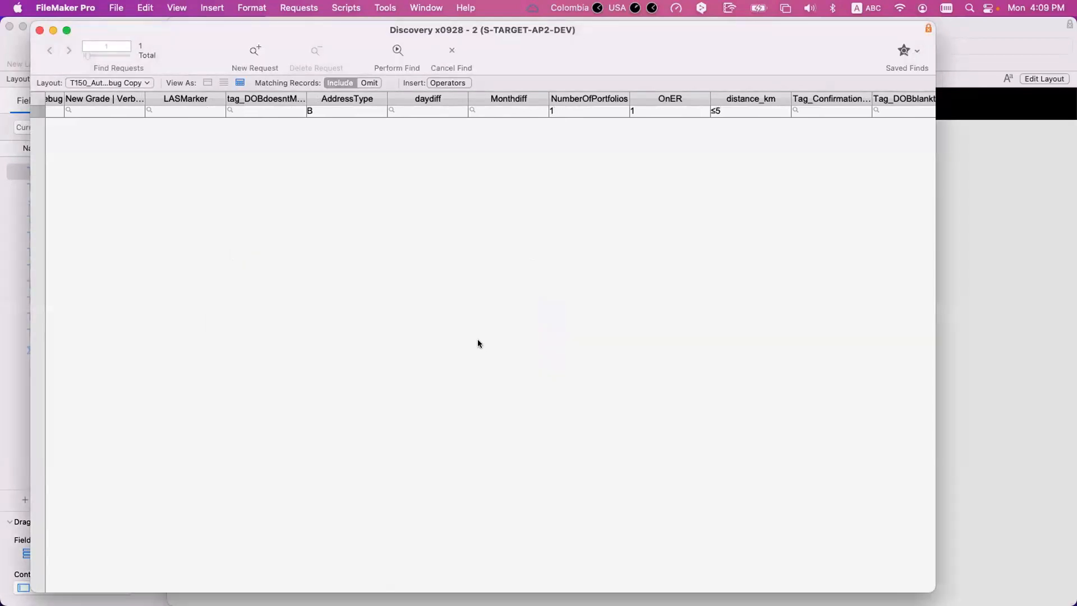
- Review the request's NumberOfPortfolios, OnER and distance_km criteria alongside the grade and tag columns
scroll(351, 112, left, 2)
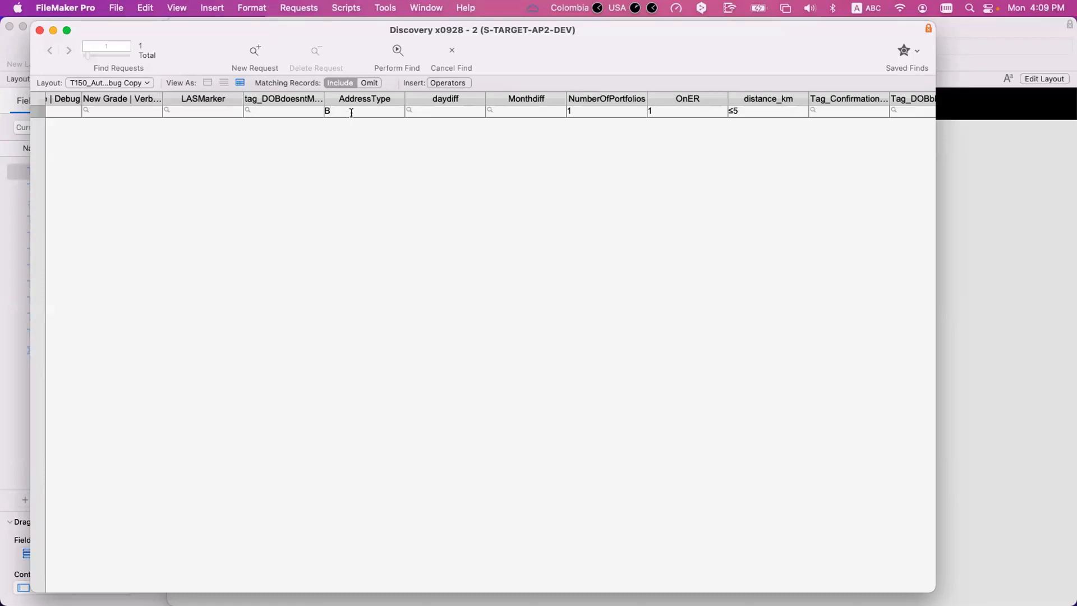
scroll(413, 114, left, 5)
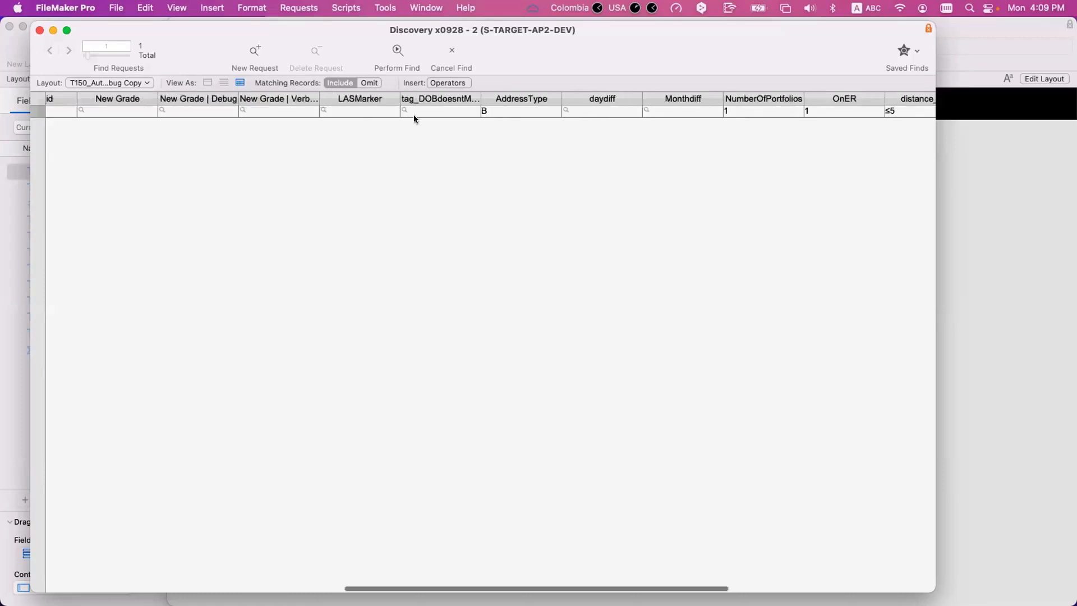
scroll(634, 115, right, 4)
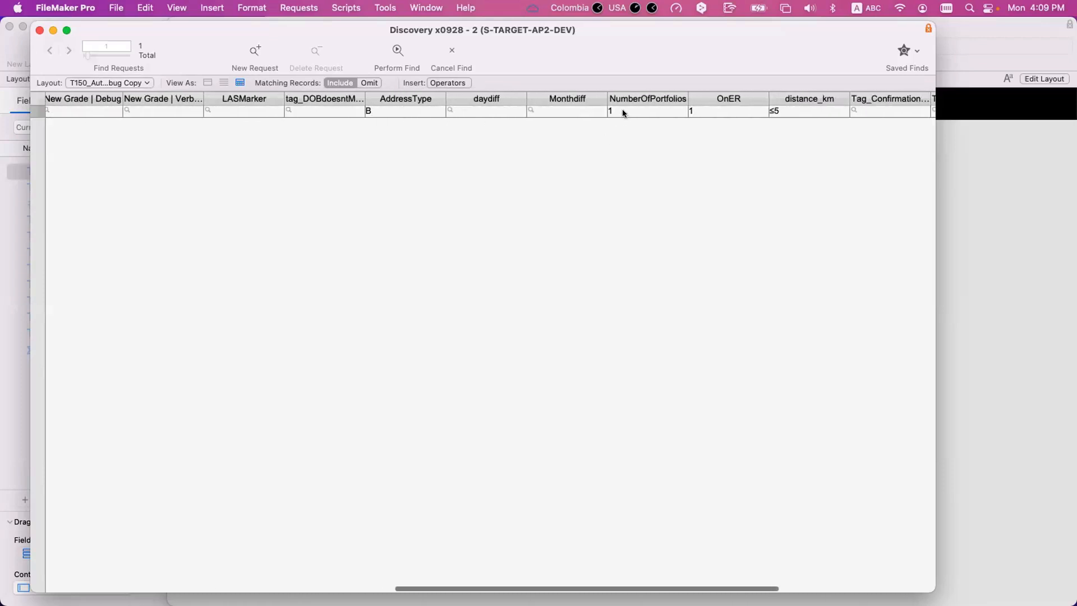
click(621, 110)
key(Tab)
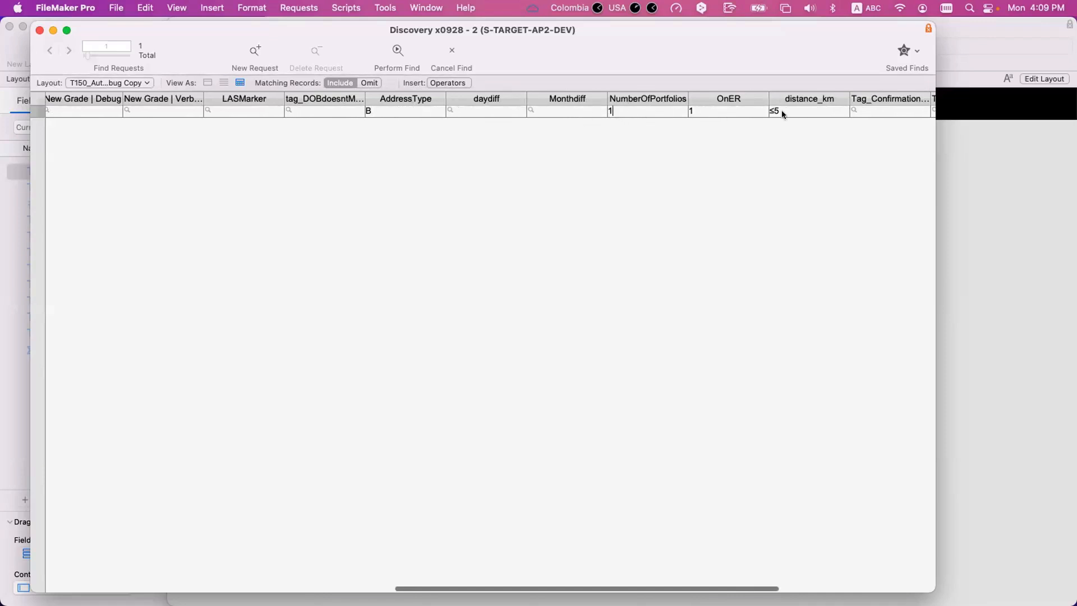
click(800, 112)
scroll(168, 123, left, 3)
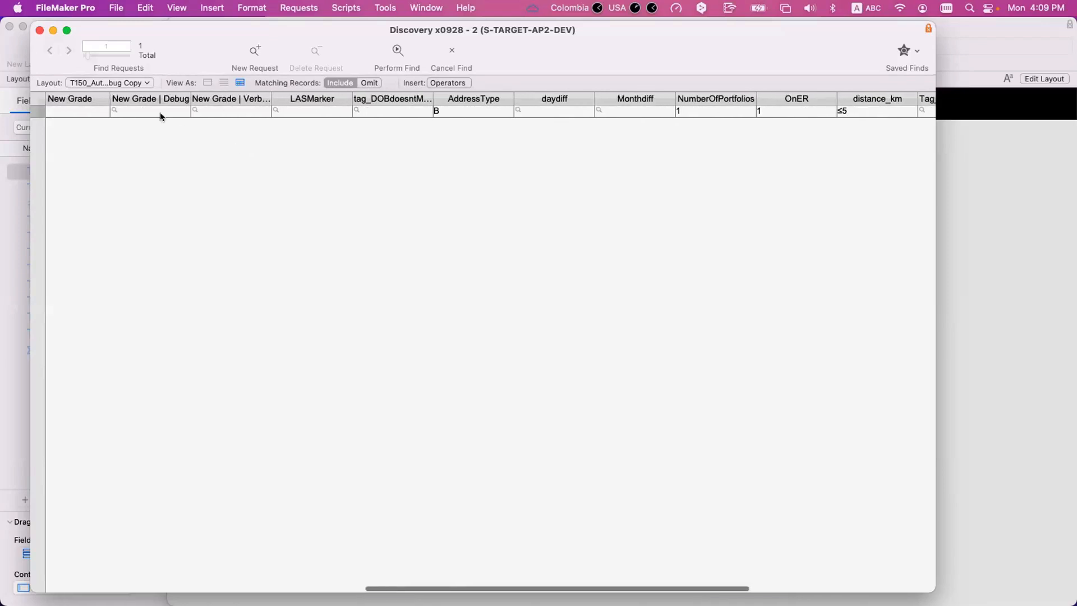
scroll(106, 110, left, 1)
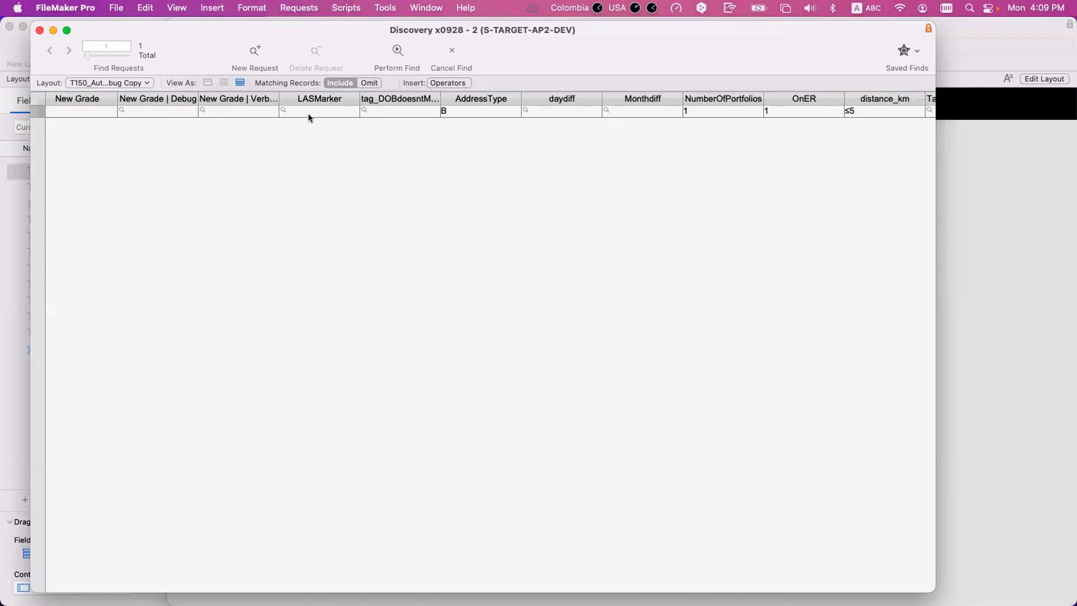
scroll(543, 135, right, 5)
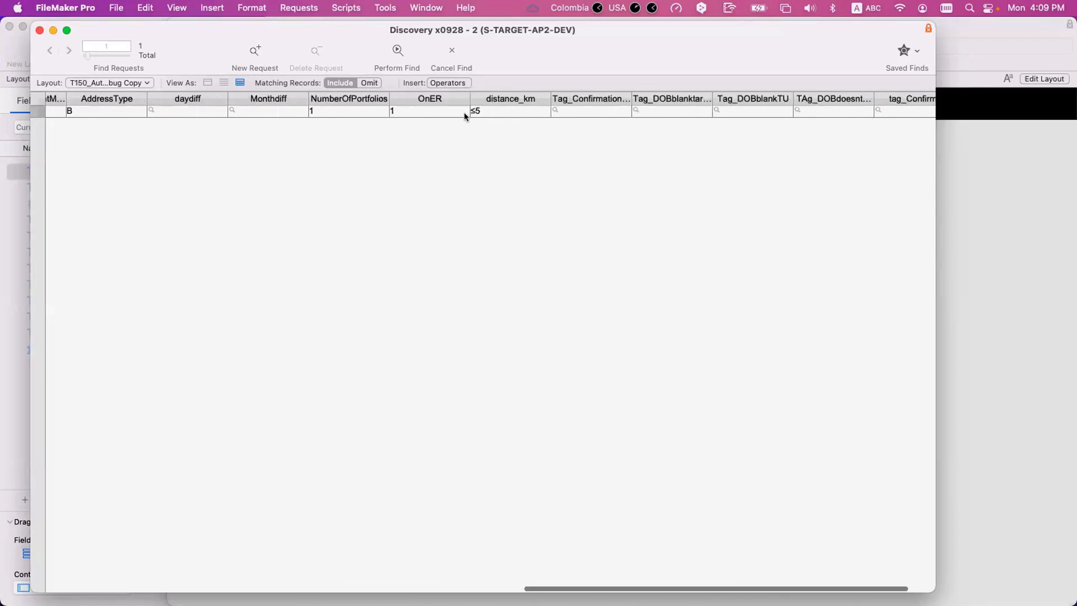
click(404, 108)
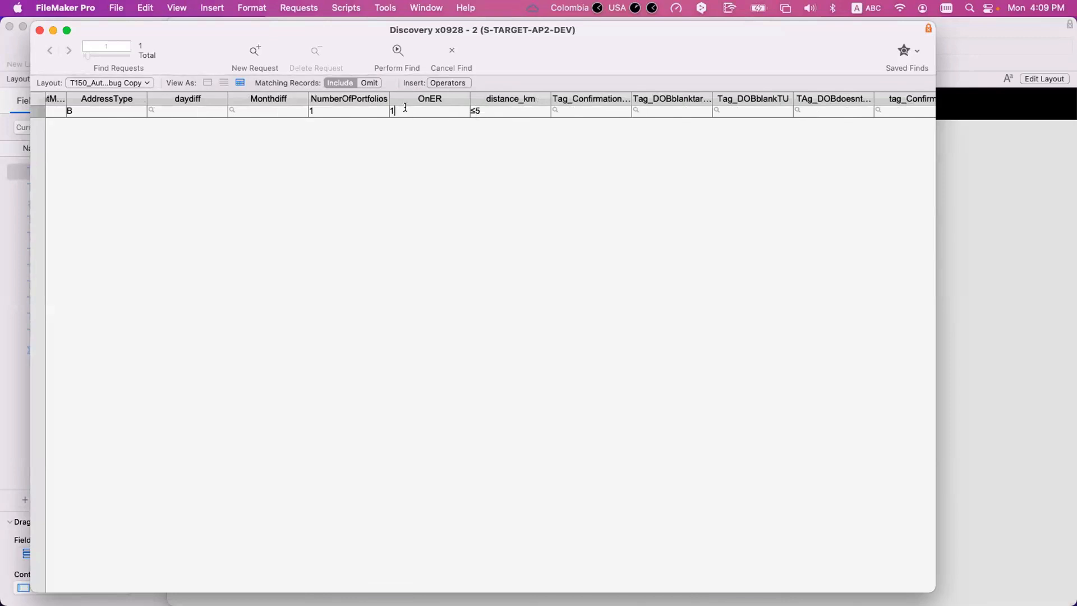
- Compare the New Grade field with the AddressType, NumberOfPortfolios and OnER criteria that determine it
scroll(405, 111, left, 5)
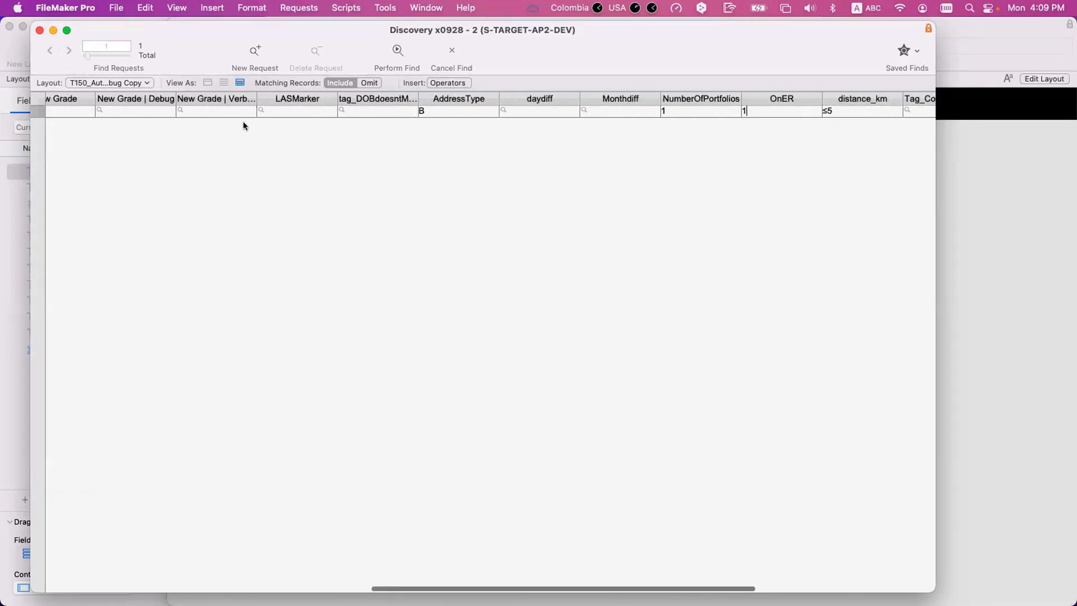
scroll(243, 125, left, 4)
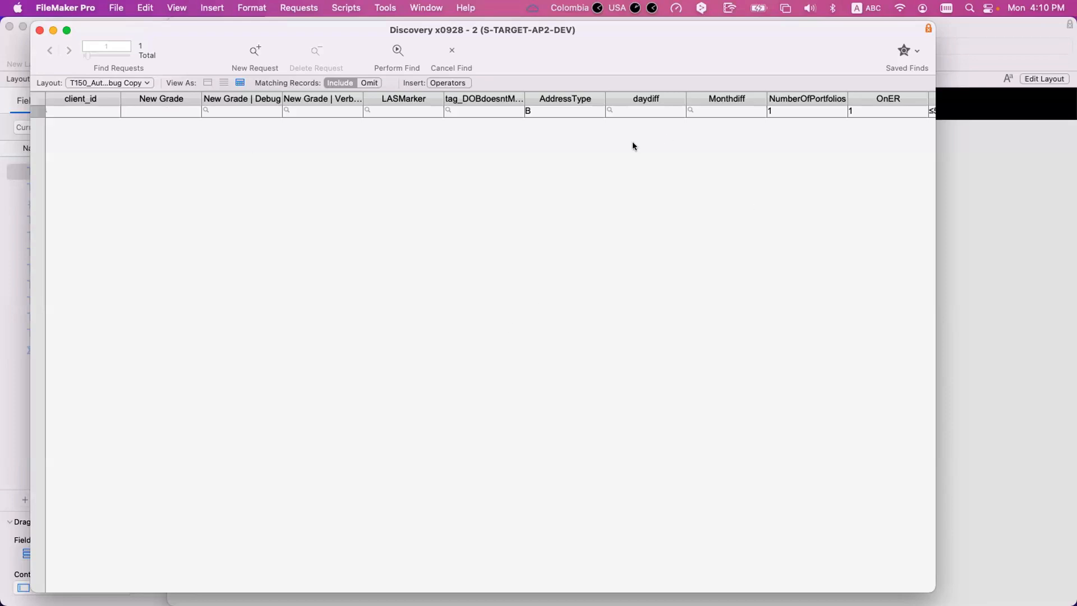
click(551, 110)
click(882, 112)
click(163, 94)
click(166, 112)
click(552, 111)
scroll(552, 110, right, 5)
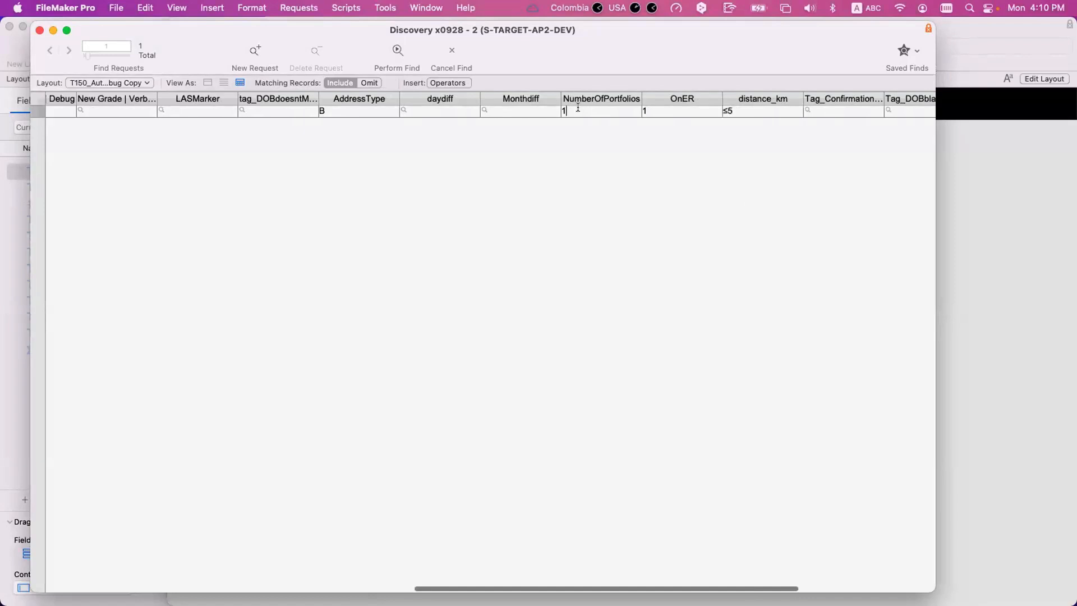
click(578, 110)
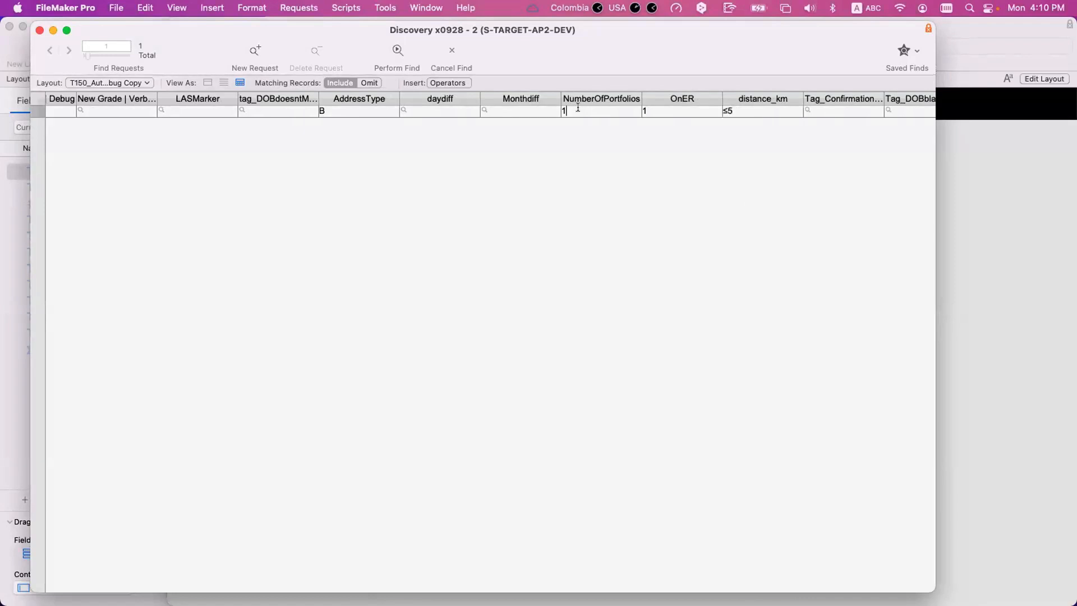
scroll(572, 108, right, 3)
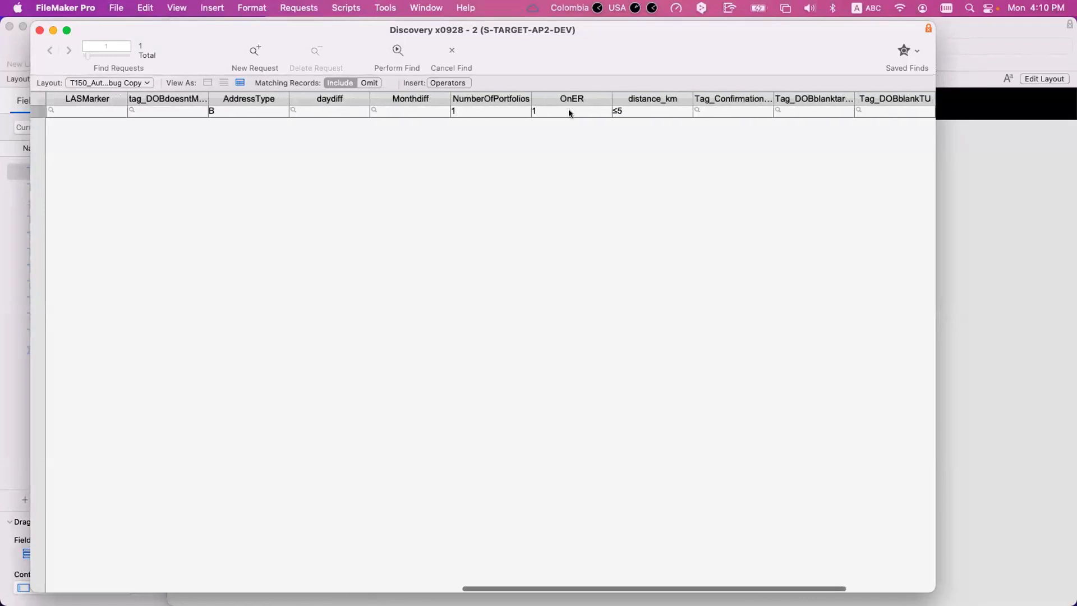
click(383, 6)
click(397, 57)
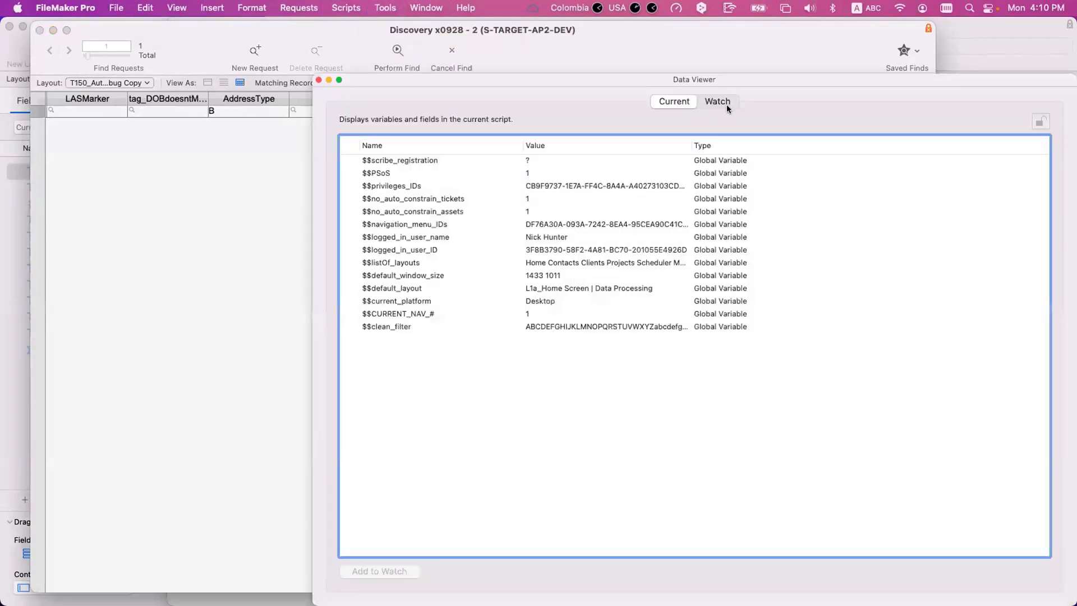
click(717, 102)
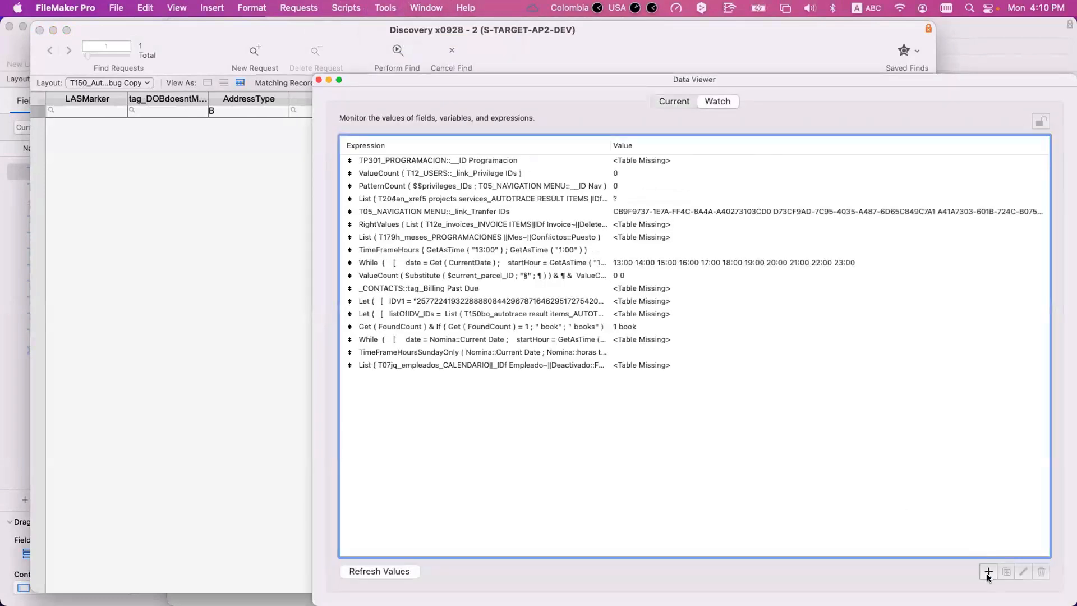
click(988, 571)
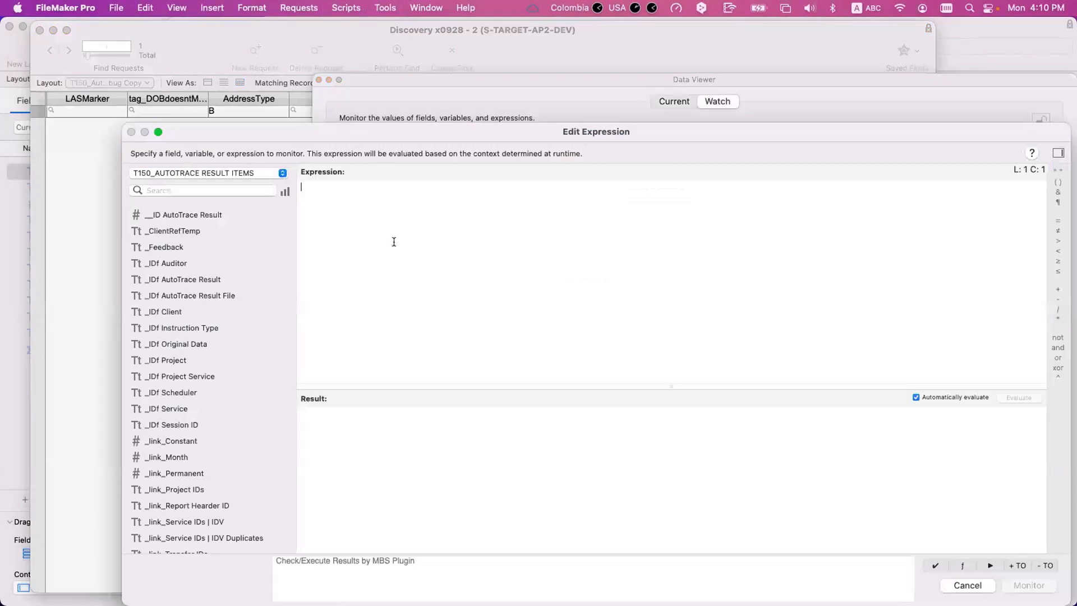
- Begin a Case expression with an indented If function on its second line
text(case)
key(Return)
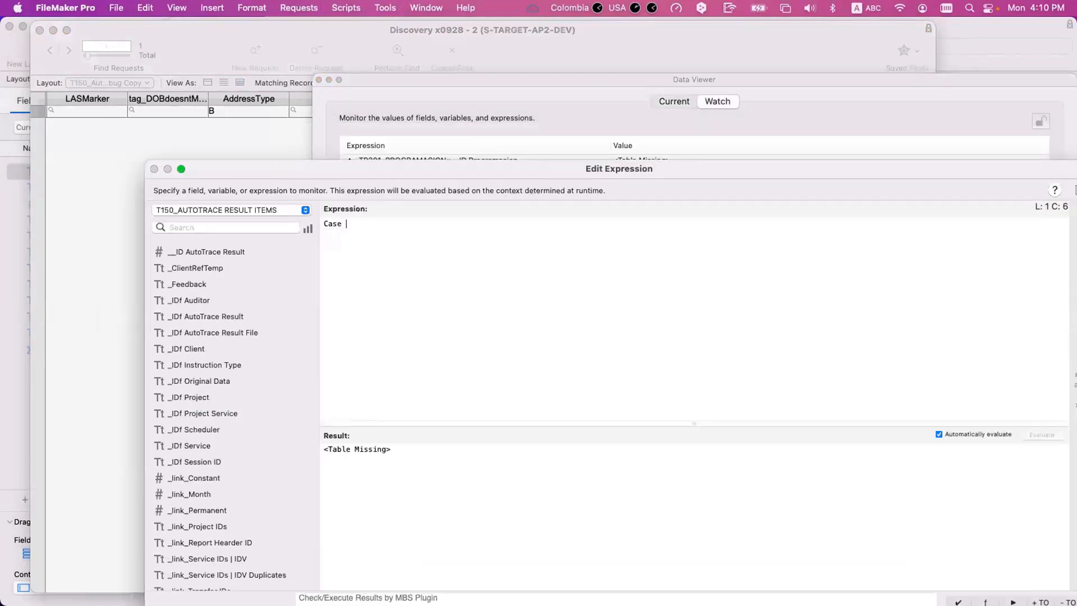
key(Return)
key(Tab)
text(if)
key(Return)
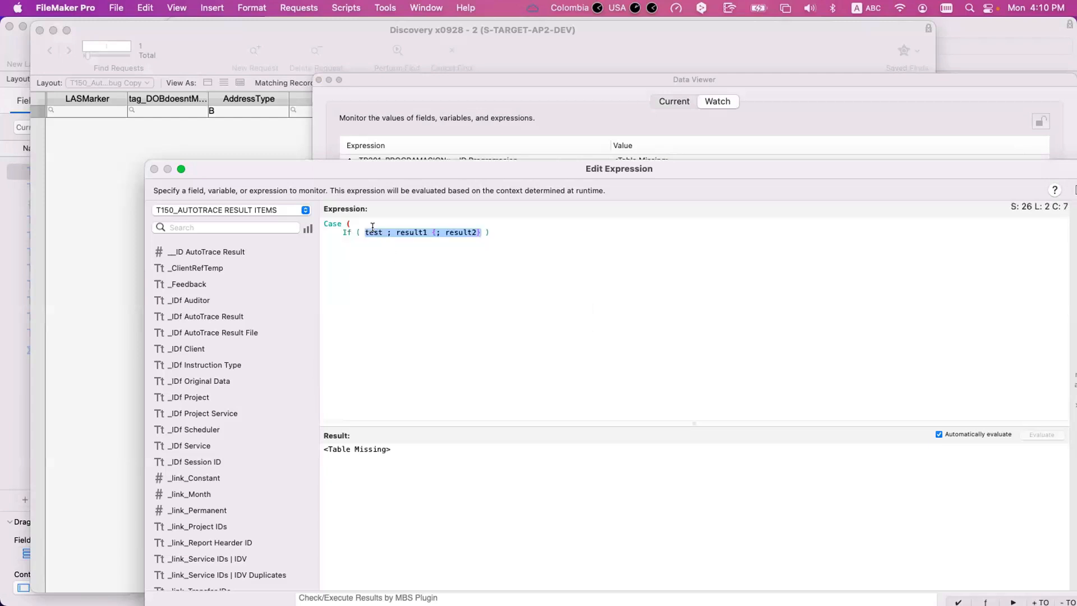
- Set the If test to check that the T150_AUTOTRACE RESULT ITEMS AddressType field equals "L"
text(addres)
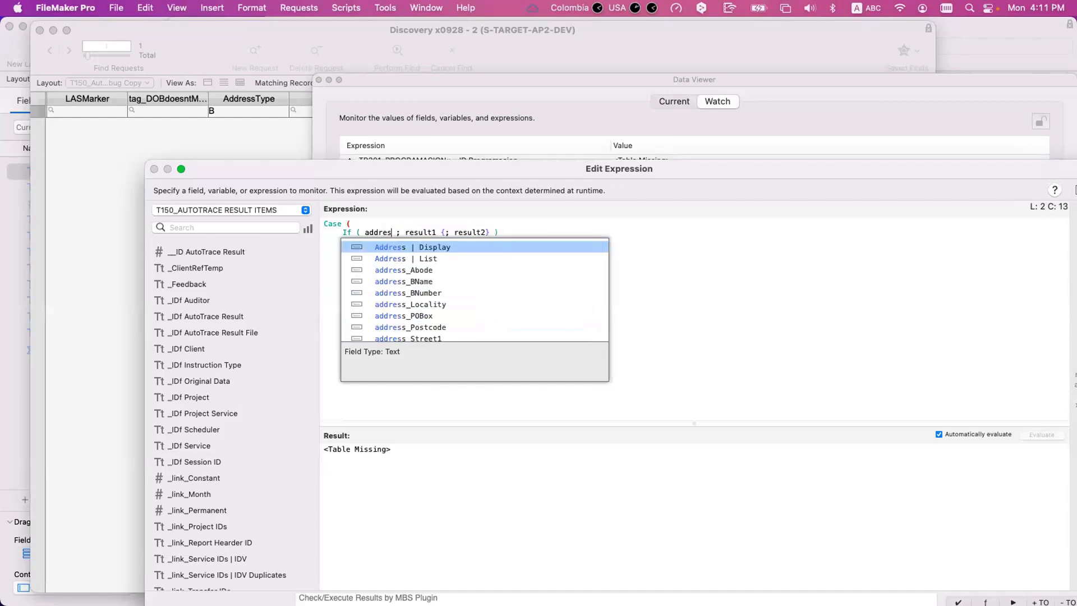
text(stype)
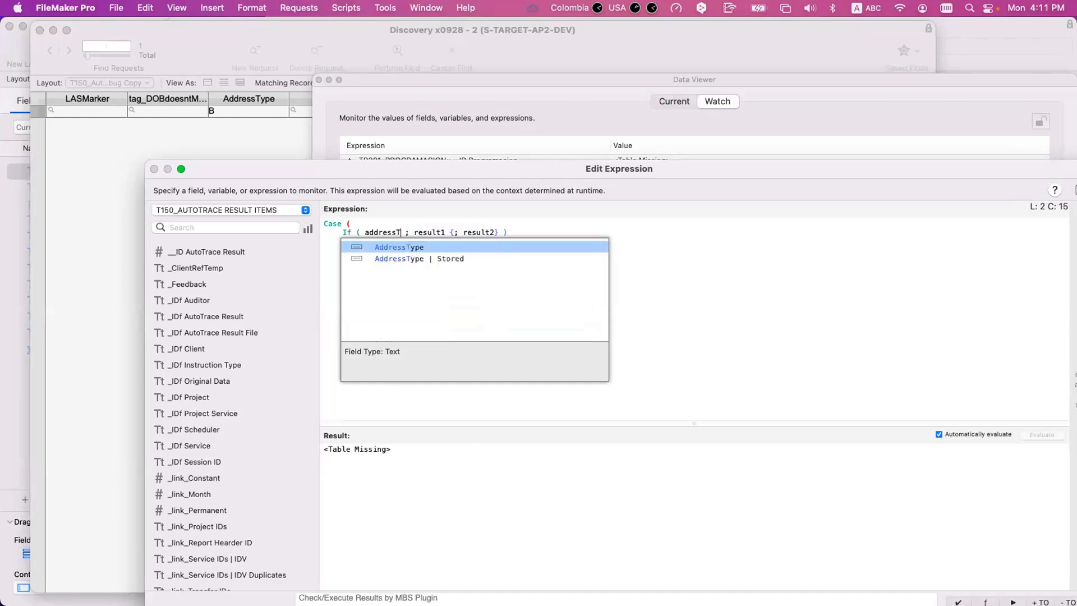
key(Return)
text(= )
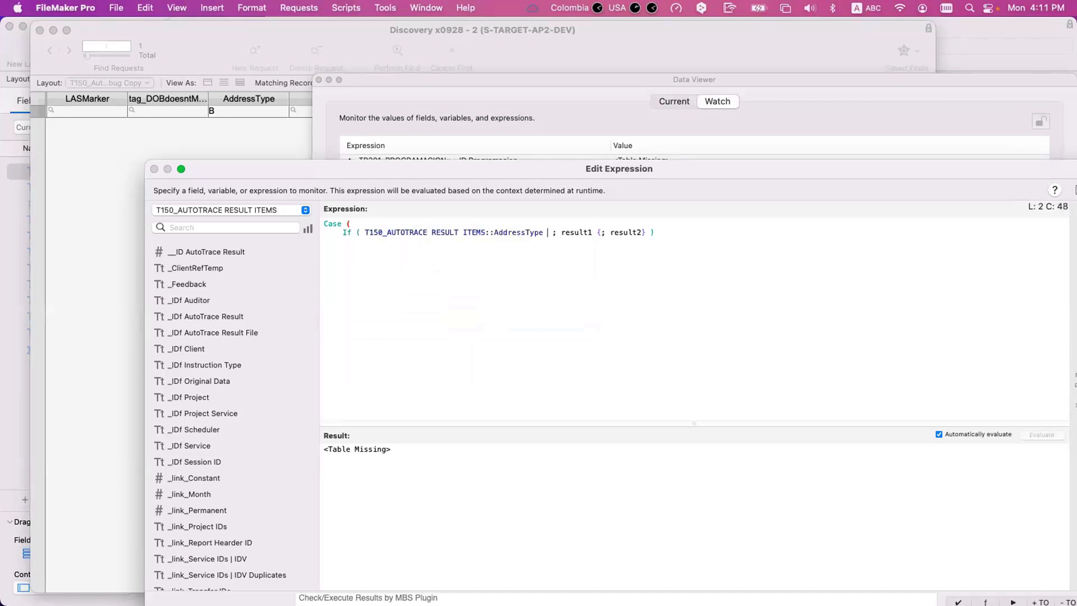
text("B)
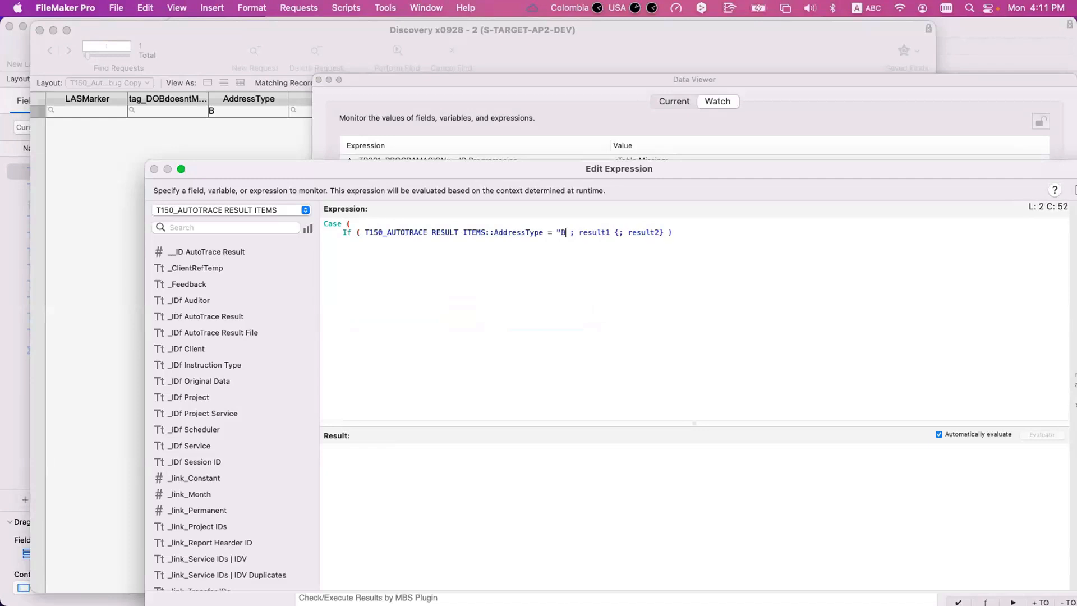
key(BackSpace)
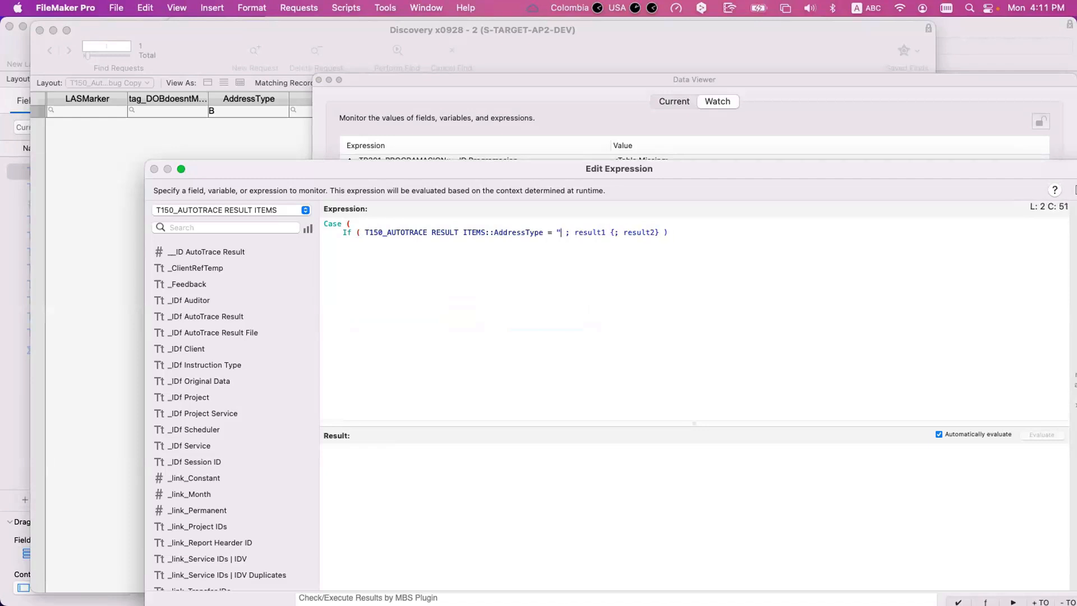
text(L")
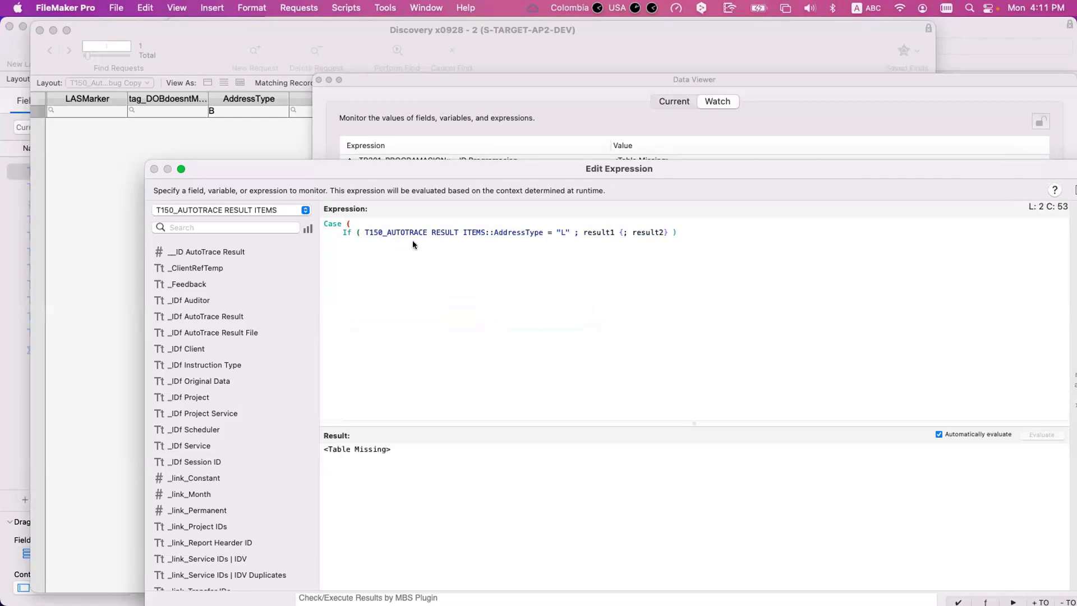
text( and)
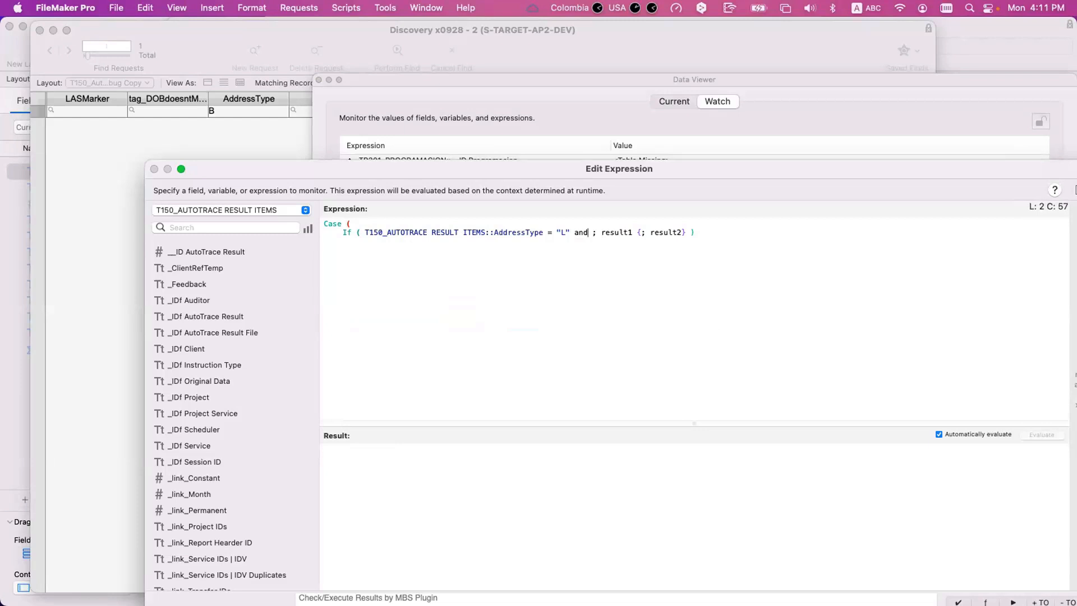
text( Number)
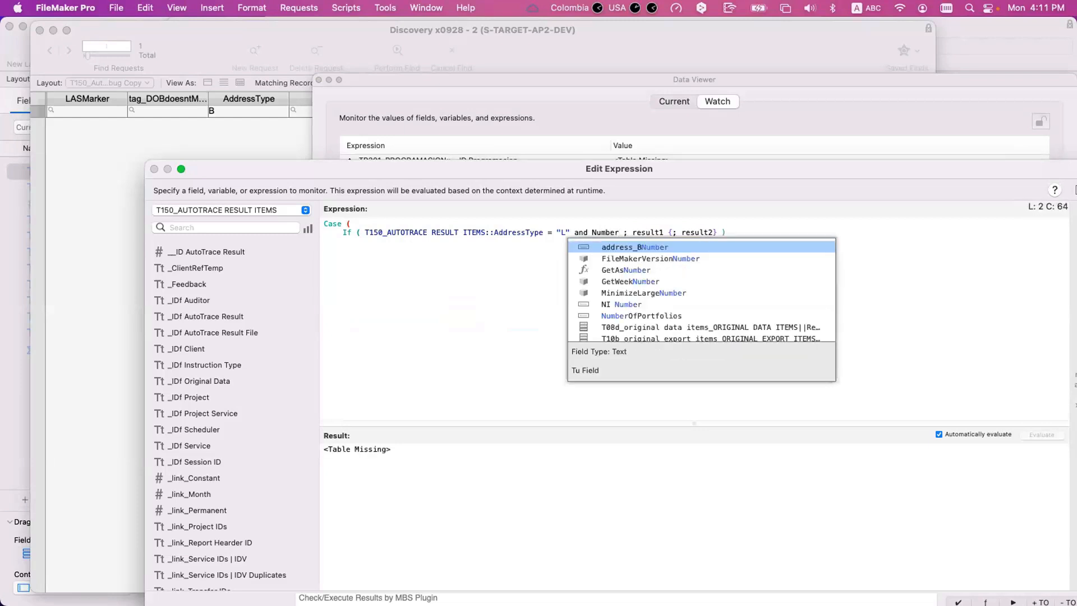
- Extend the test with an and condition requiring NumberOfPortfolios = 1
key(Down)
key(Down)
key(Down)
key(Down)
key(Down)
key(Down)
key(Return)
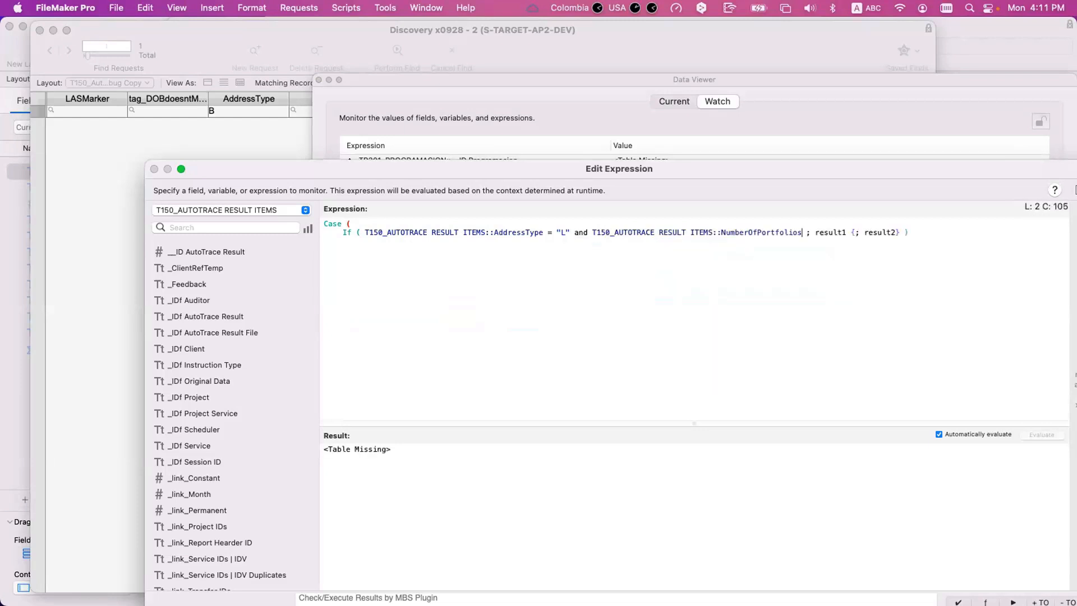
text(= 1 and  )
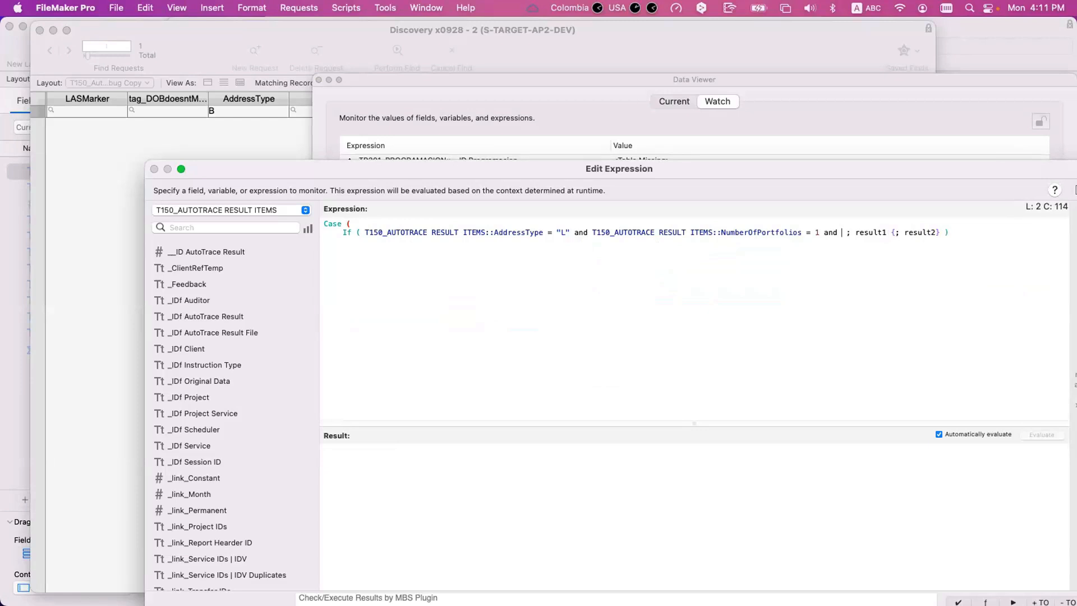
text(OnEr)
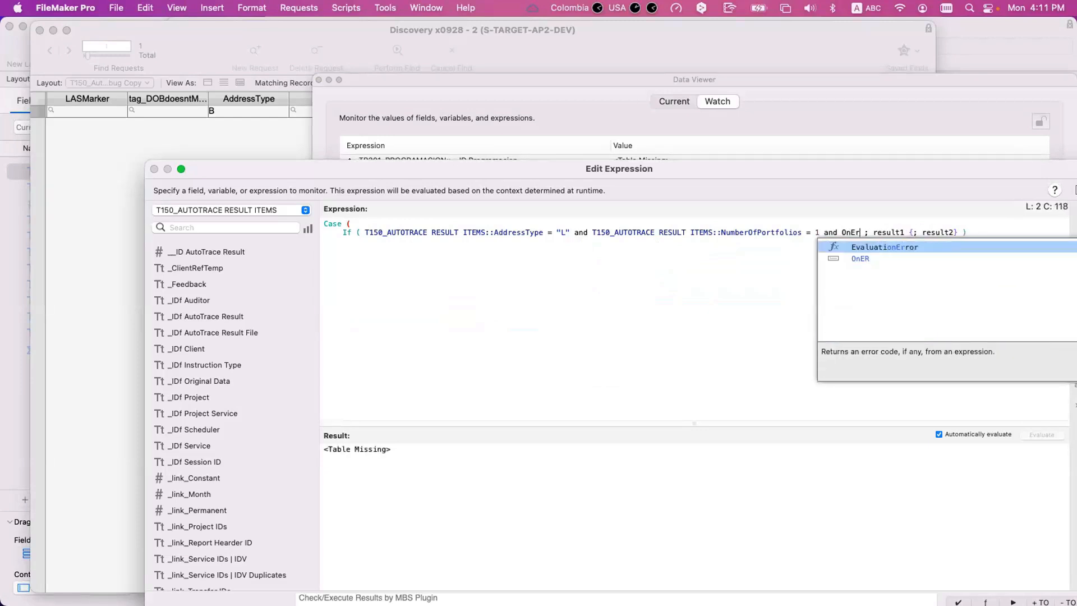
- Add a further and condition requiring OnER = 1 to the test
key(Down)
key(Return)
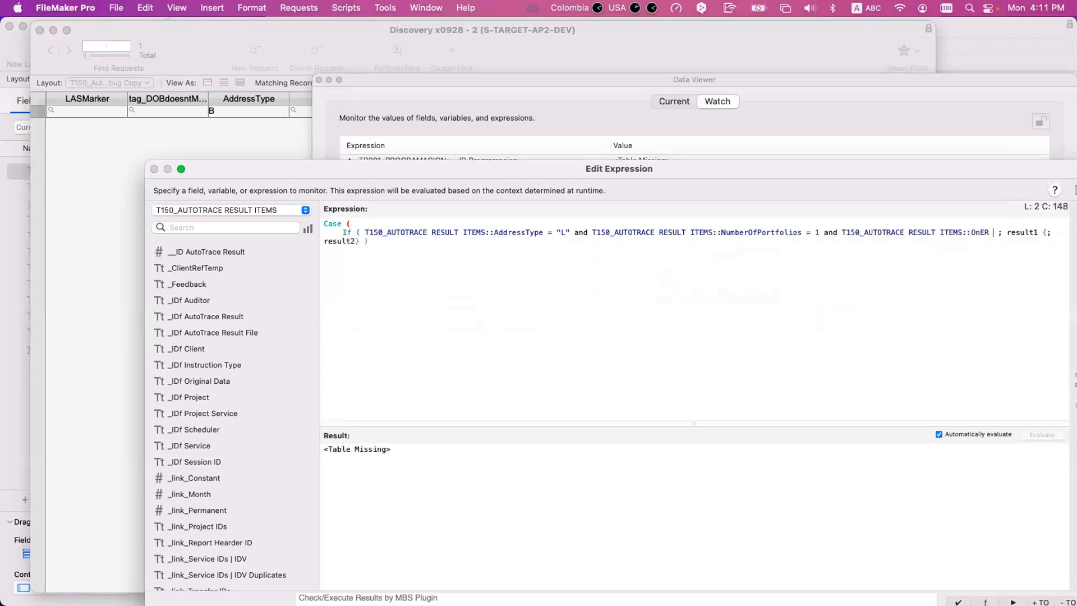
text(= 1)
- Replace the placeholder results with 4 and an empty-string default, and close the parenthesis
drag(1019, 226, 360, 241)
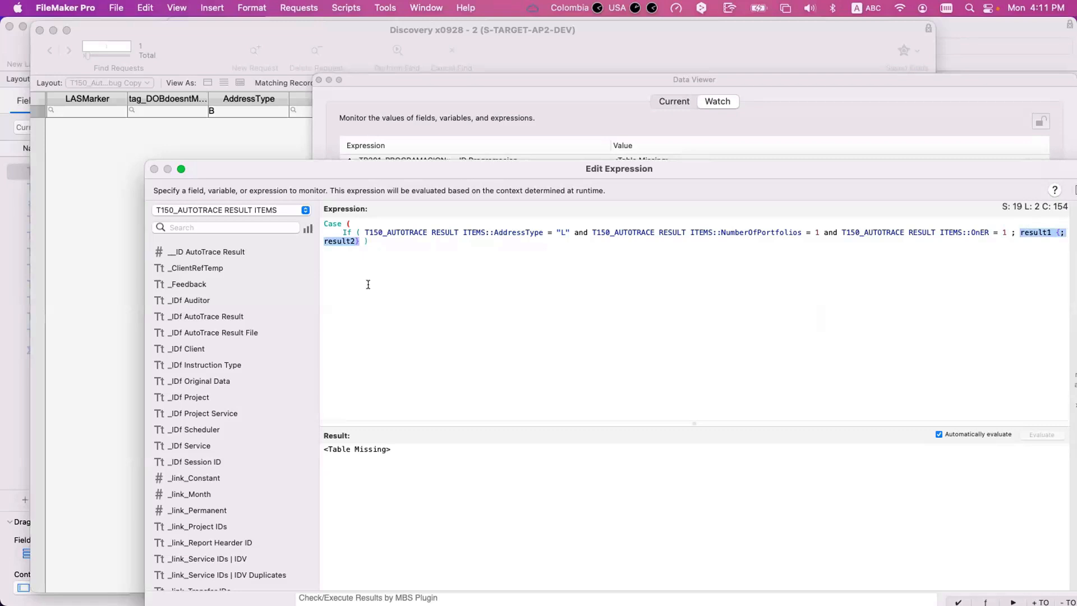
text(4)
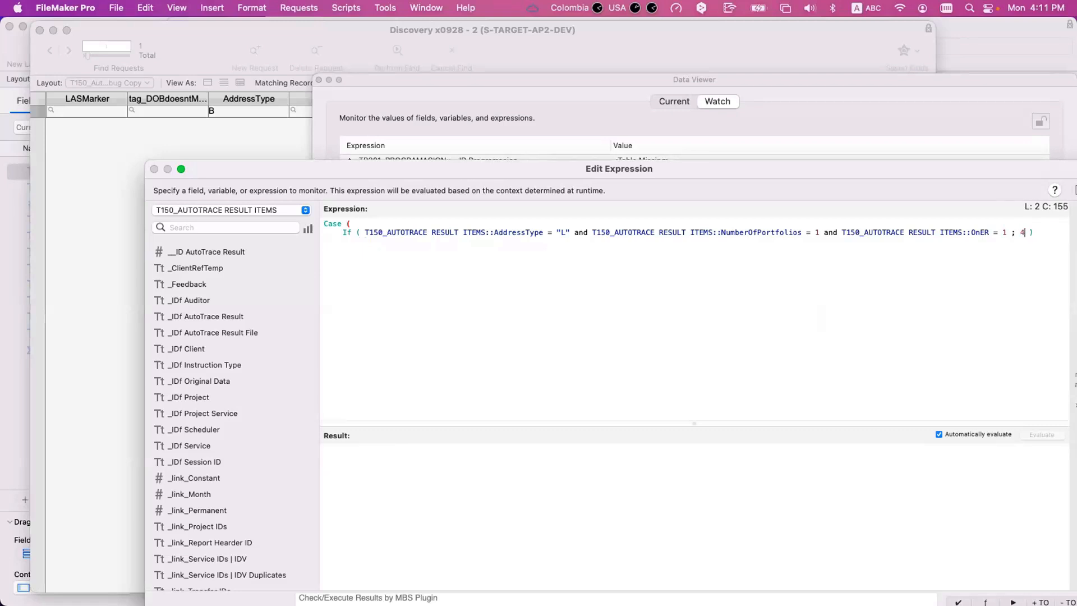
text( ; ""))
- Remove the If wrapper so the conditions sit directly inside the Case function, and restore their indent
click(363, 232)
key(BackSpace)
key(BackSpace)
key(BackSpace)
key(BackSpace)
key(BackSpace)
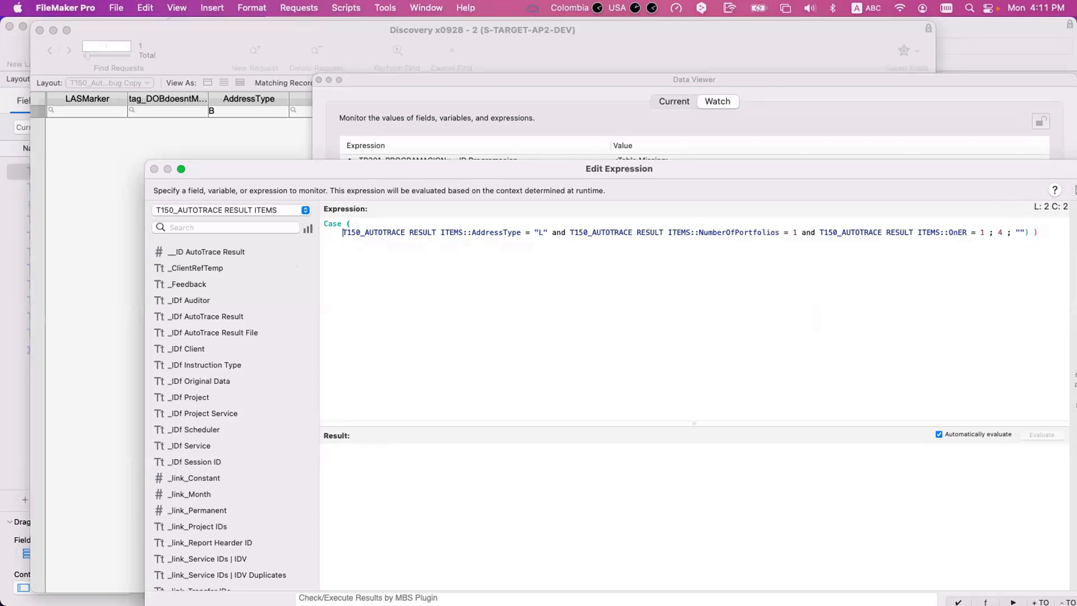
key(Tab)
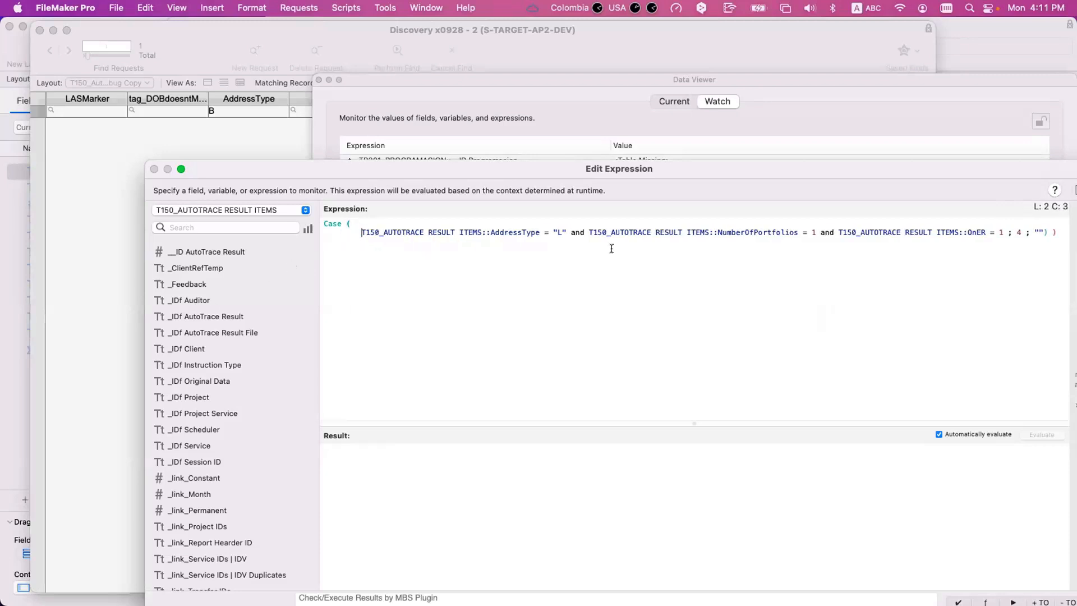
- Move the empty-string default several lines below the first condition, delete the surplus closing parenthesis and tidy the indentation
click(1033, 232)
key(Return)
key(Return)
key(Return)
key(Return)
key(Return)
key(Return)
key(Right)
key(Right)
key(Right)
key(Right)
key(BackSpace)
click(322, 281)
key(Tab)
click(359, 226)
key(Down)
key(BackSpace)
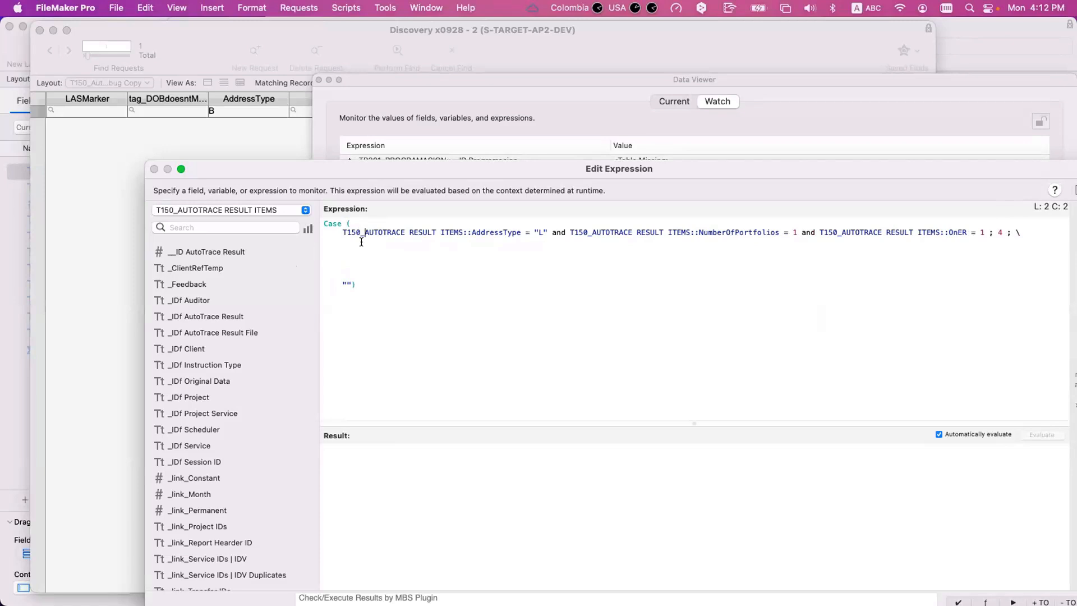
click(361, 240)
key(Tab)
- Start a second Case condition on the next line testing that AddressType equals "B"
key(super+Tab)
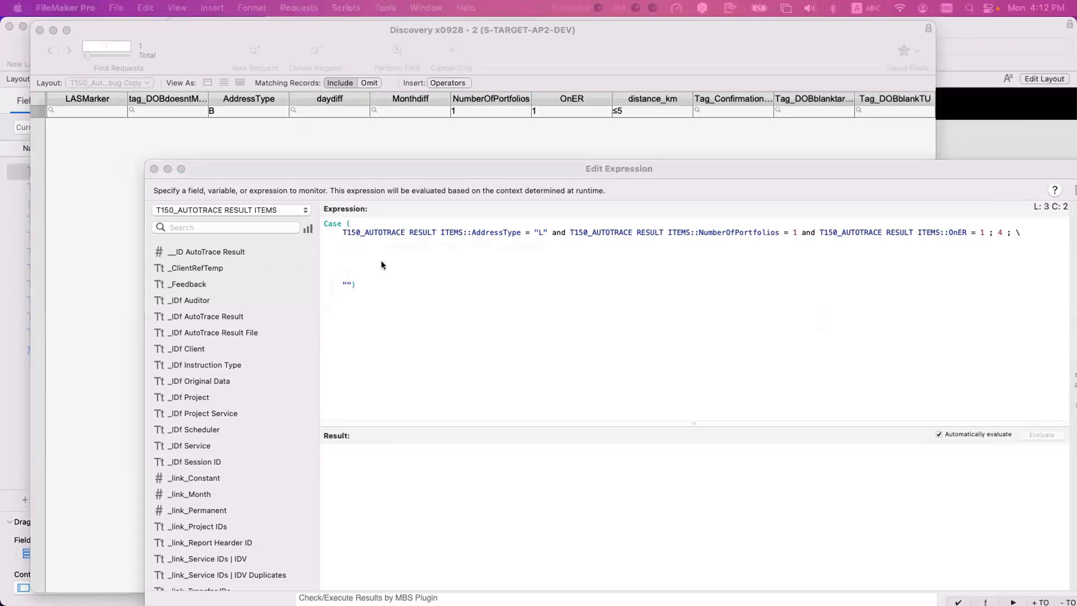
key(super+Tab)
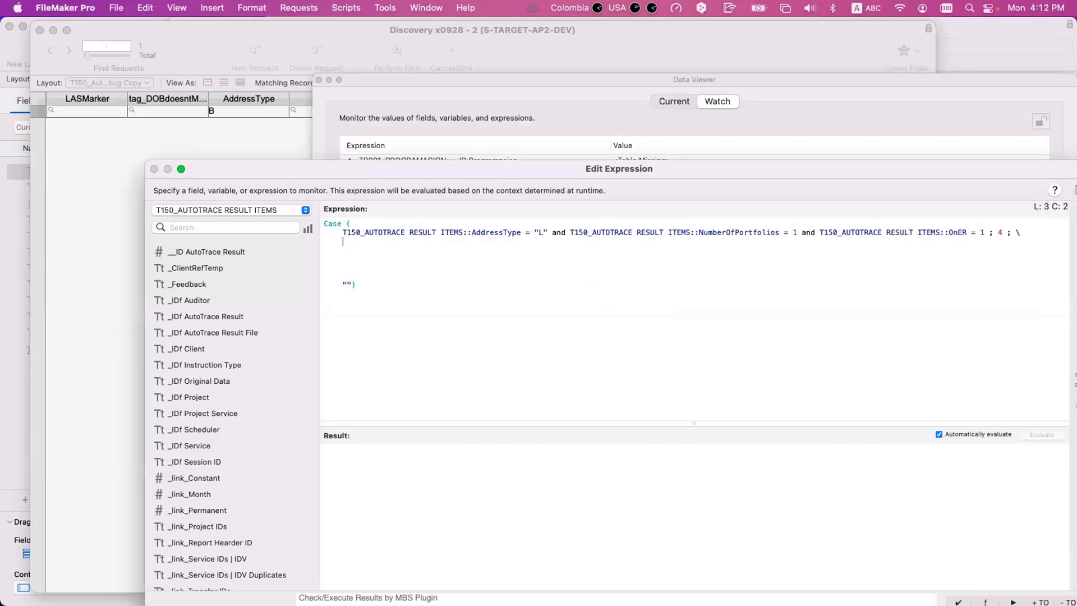
text(adressty)
key(BackSpace)
key(BackSpace)
key(BackSpace)
key(BackSpace)
key(BackSpace)
key(BackSpace)
text(dresstype)
key(Return)
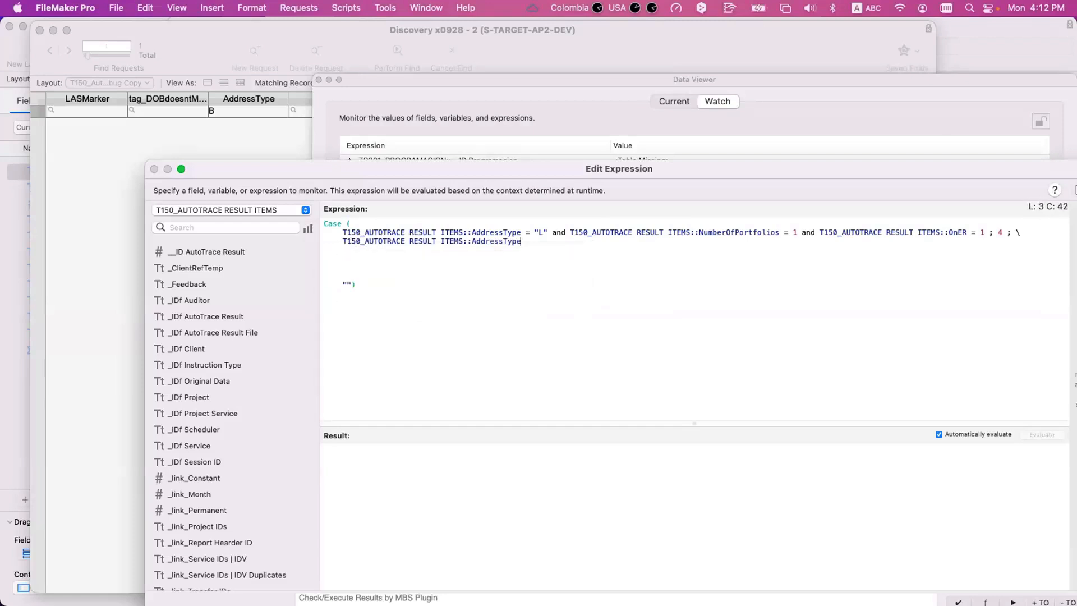
text(=)
key(super+Tab)
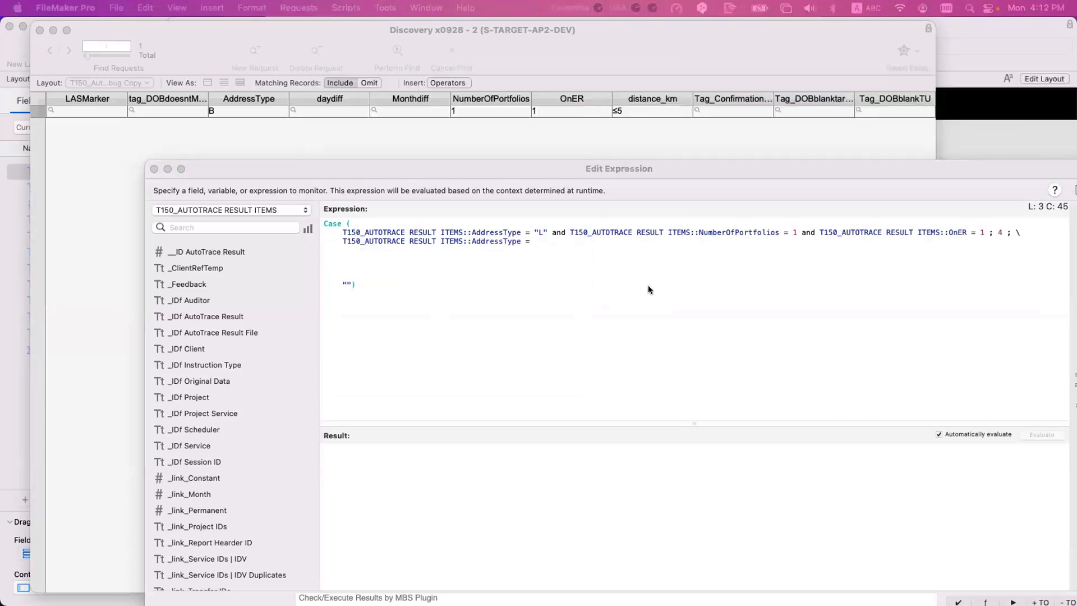
click(551, 255)
click(551, 240)
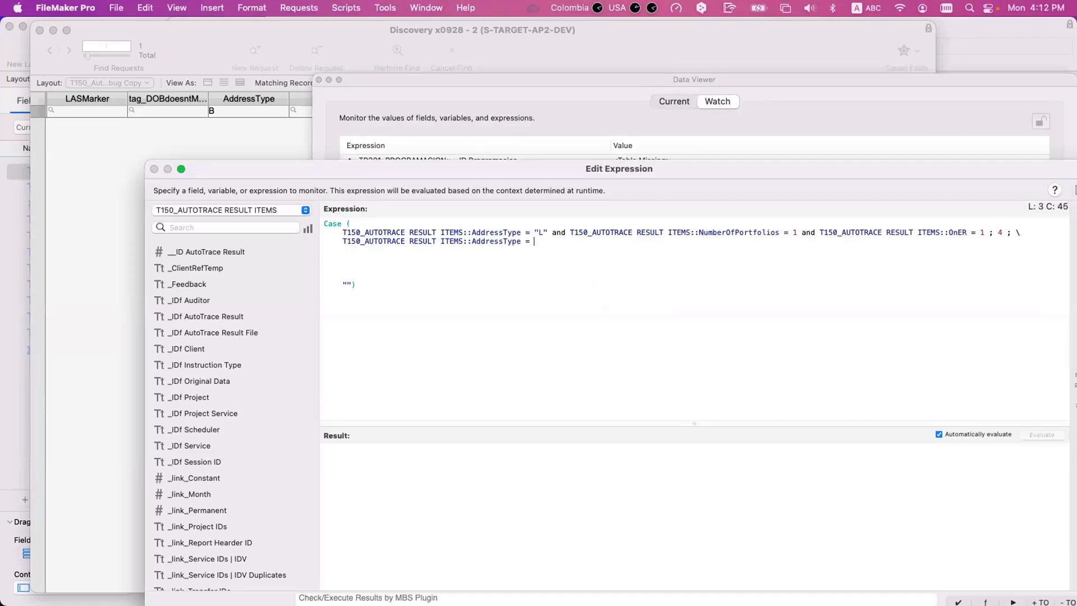
text("B")
text( and )
text(Eval)
- Join the OnER field to the "B" condition with and, replacing the mistakenly inserted EvaluationError function
key(Return)
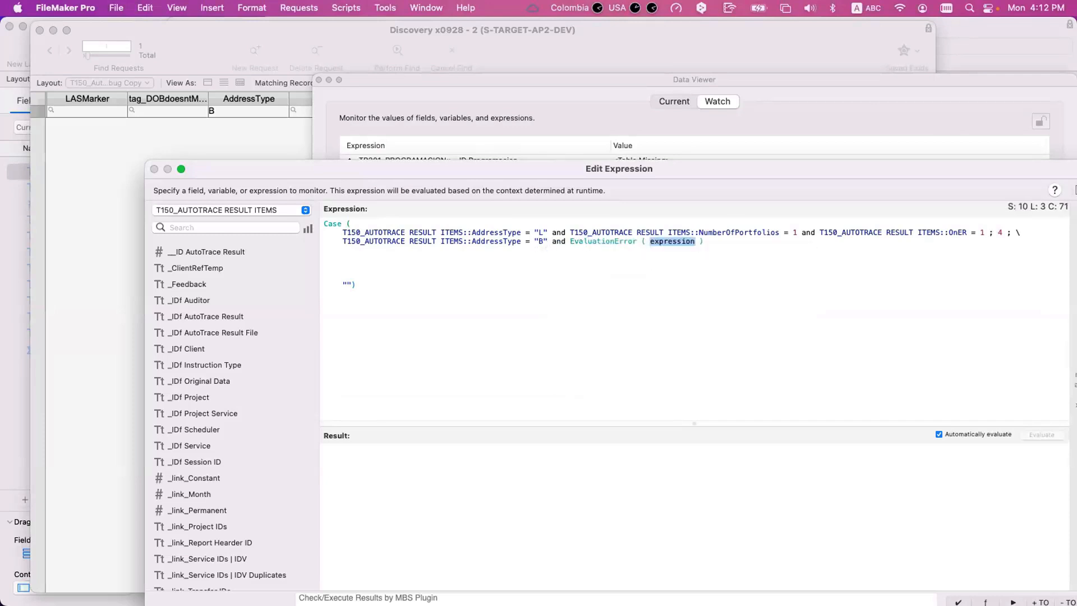
key(super+z)
key(Down)
key(Return)
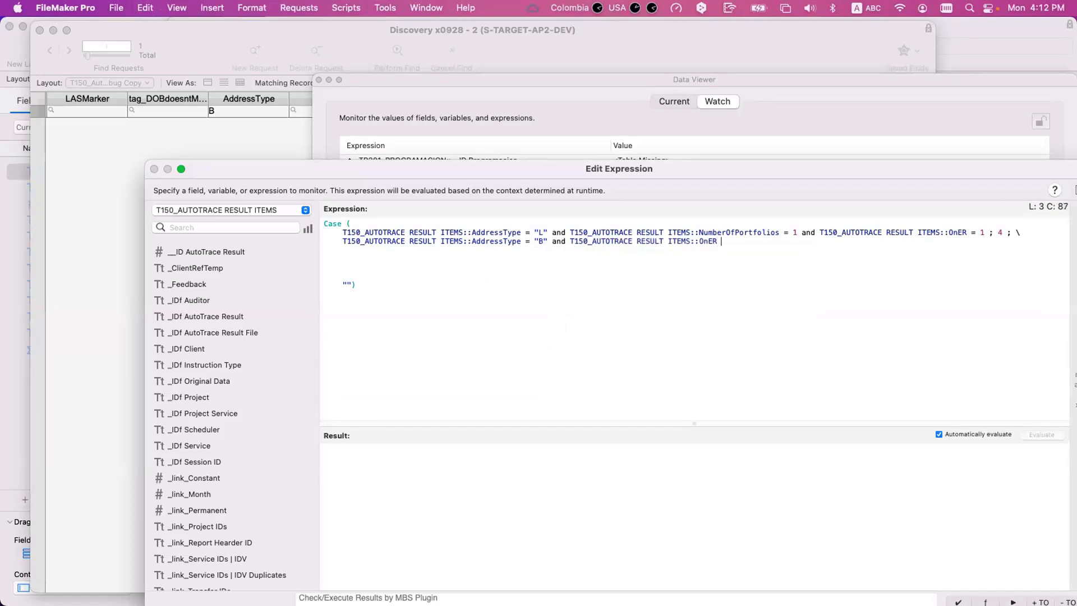
- Require OnER = 1 and distance_km ≤ 5 in the "B" condition
text(= 1 and dis)
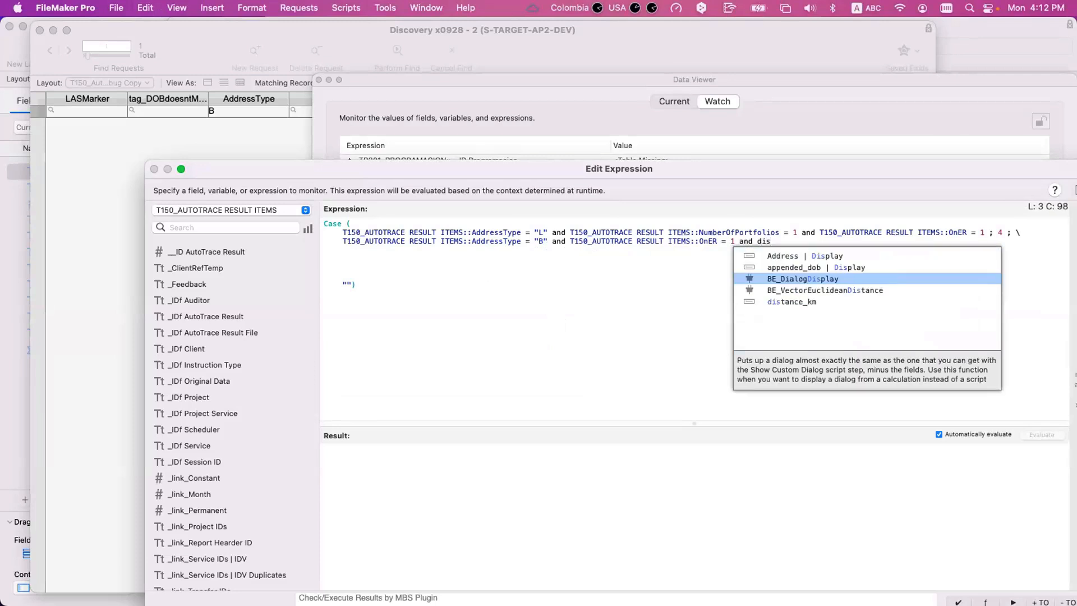
key(Down)
key(Down)
key(Return)
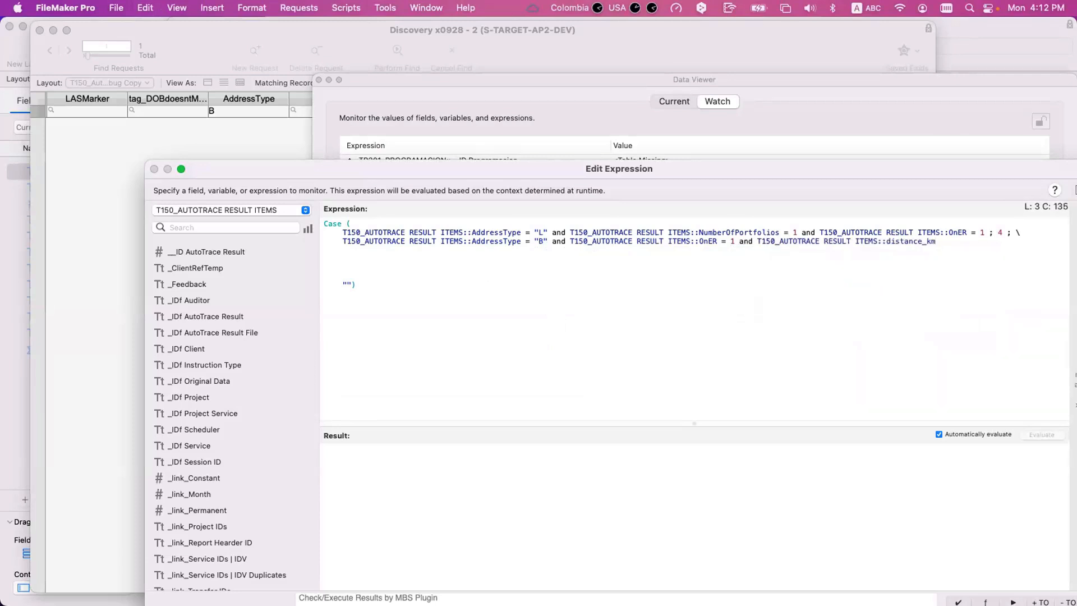
text(≤ 5 number)
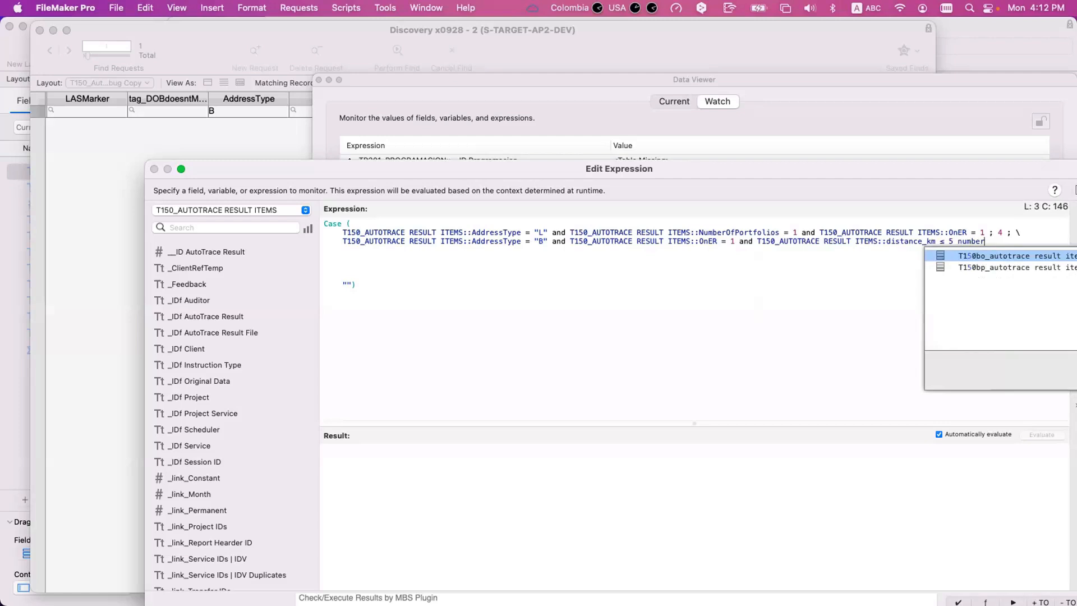
text(of)
- Append NumberOfPortfolios = 1 to the "B" condition and end it with a semicolon
key(Return)
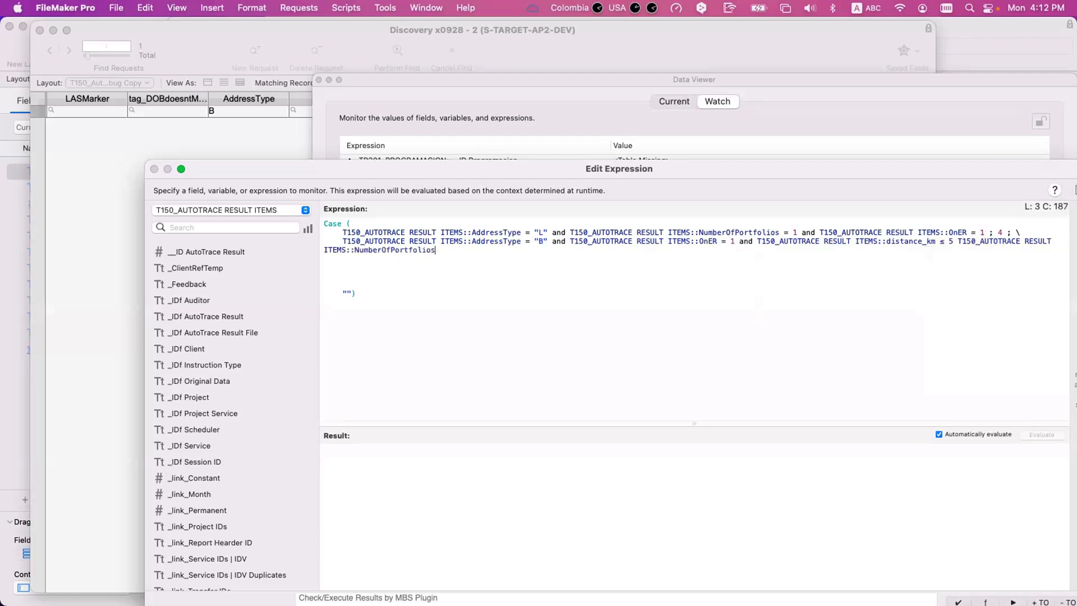
text(= 1 ;)
- Insert blank lines below the "B" condition and delete the stray backslash ending the "L" condition
key(Return)
key(Tab)
key(Return)
key(Return)
key(Return)
click(1023, 235)
key(BackSpace)
- Copy the complete AddressType "L" condition line and paste it nine times below the "B" condition as further Case branches
drag(1015, 232, 298, 232)
key(super+c)
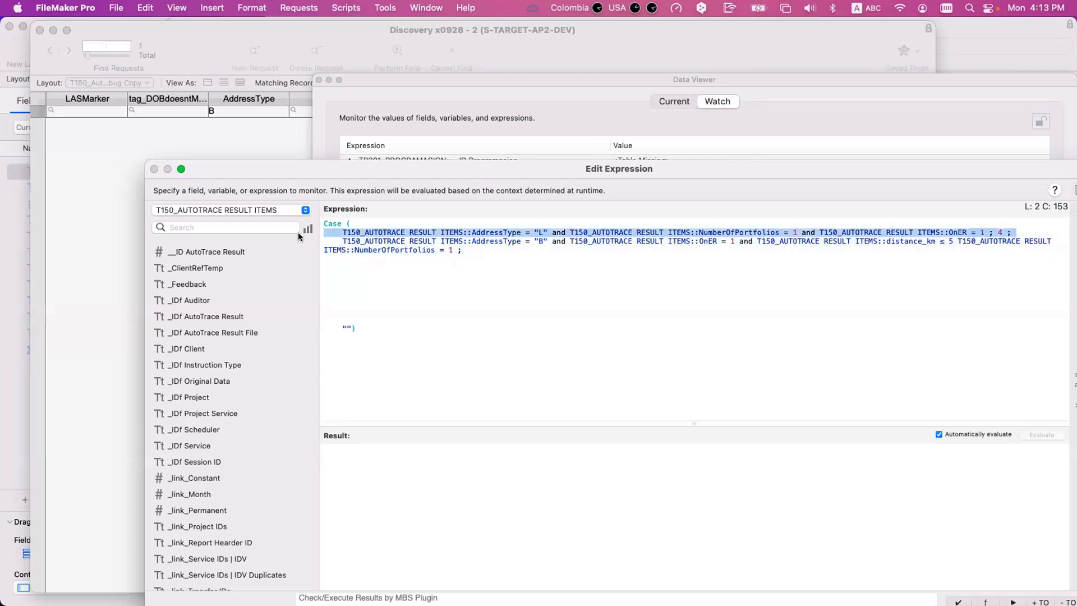
click(487, 301)
click(478, 254)
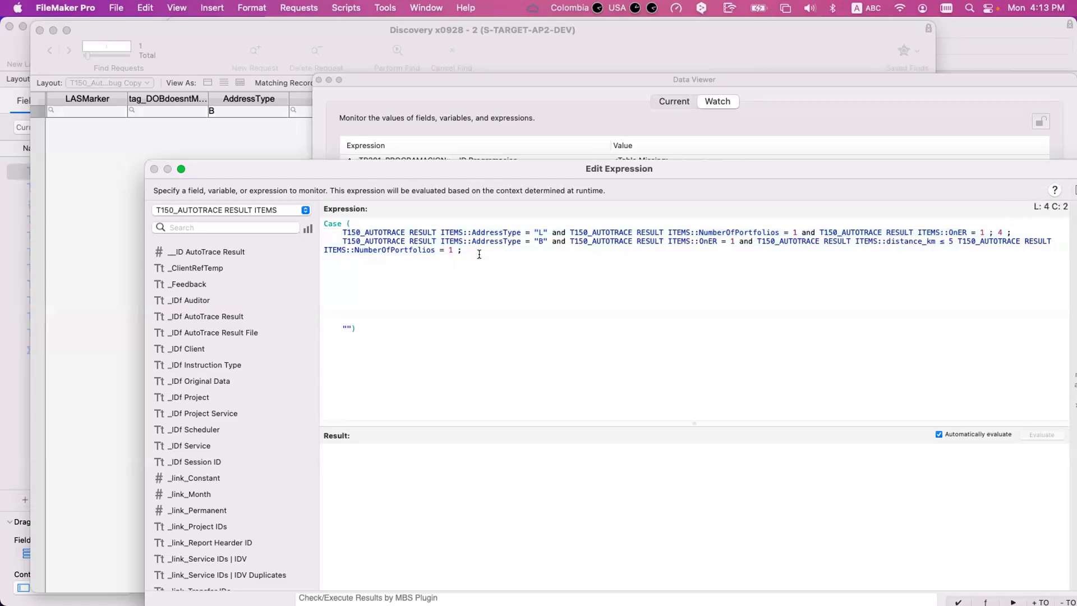
key(super+v)
key(Return)
key(Return)
key(BackSpace)
text(\)
key(super+v)
key(Return)
key(super+v)
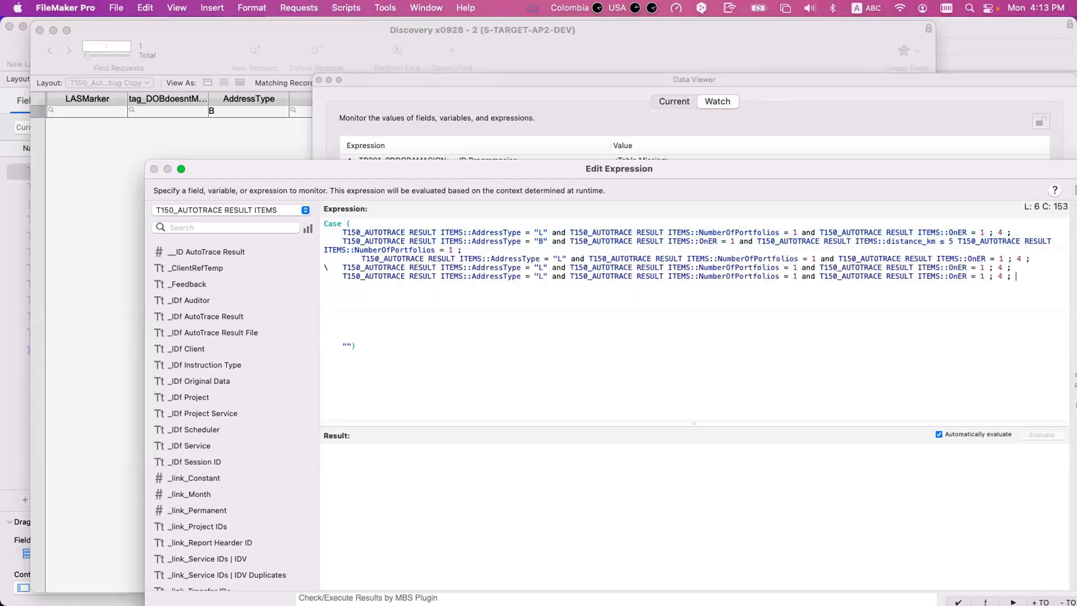
key(Return)
key(super+v)
key(Return)
key(Return)
key(super+v)
key(Return)
key(Return)
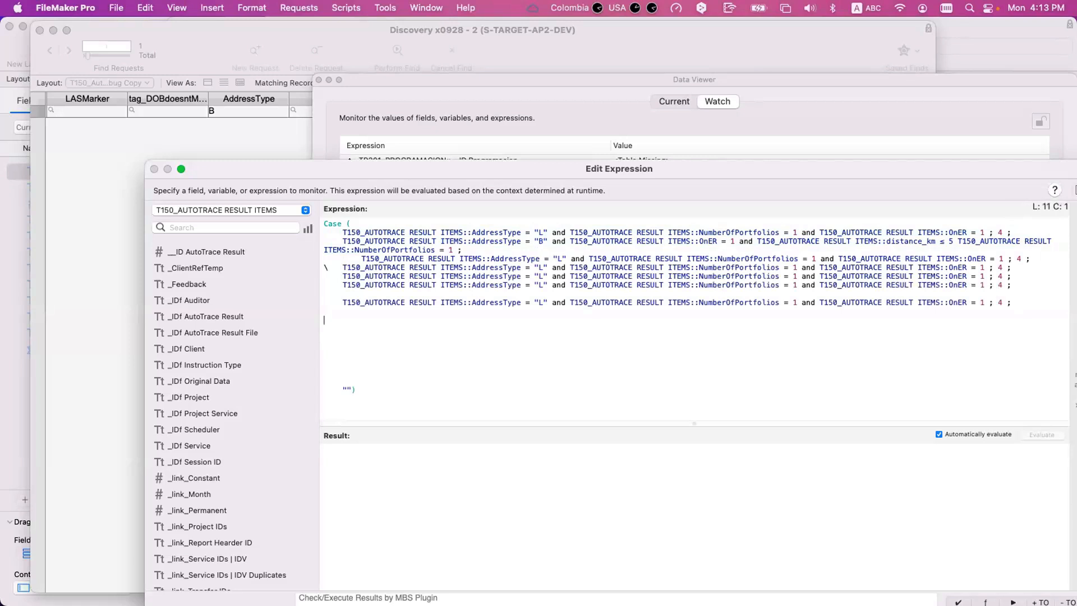
key(super+v)
key(Return)
key(super+v)
key(Return)
key(super+v)
key(Return)
key(super+v)
- Paste the AddressType "L" condition line three more times at the end of the Case expression as additional branches
key(Return)
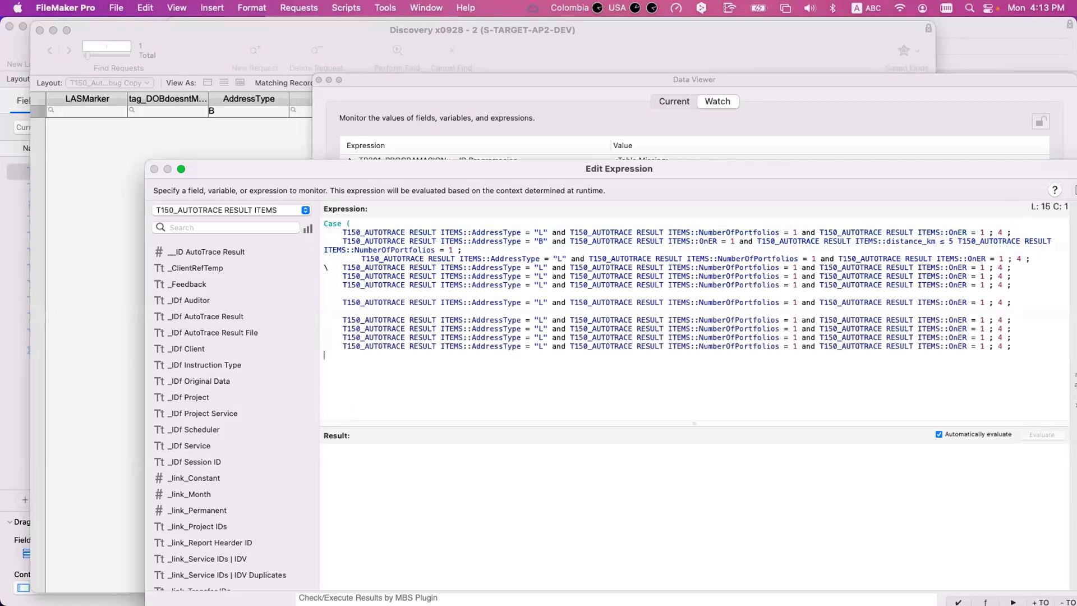
key(super+v)
key(Return)
key(super+v)
key(Return)
key(super+v)
key(Return)
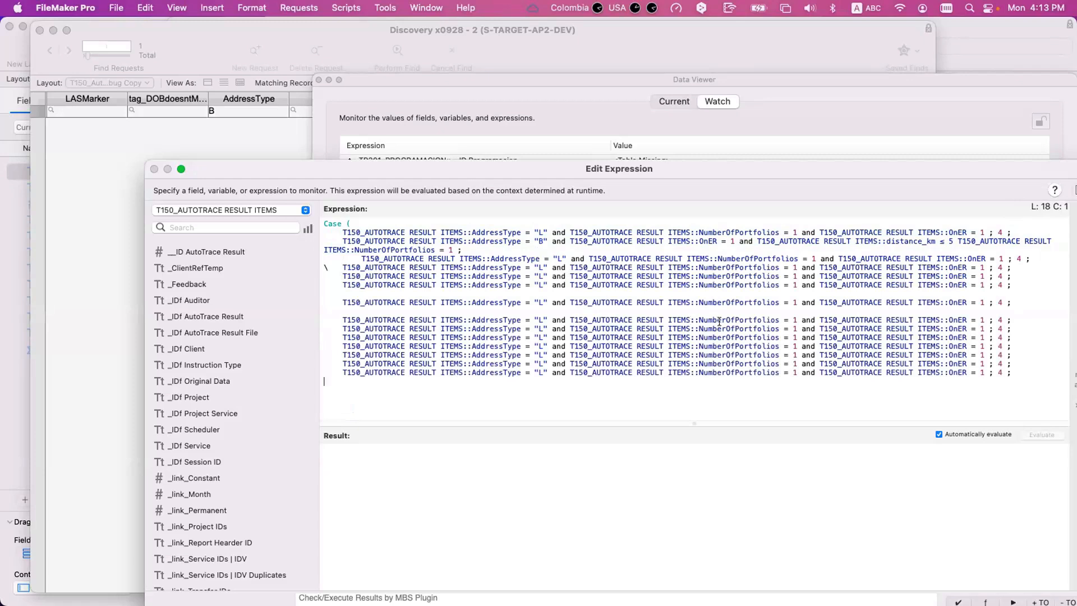
scroll(698, 325, down, 1)
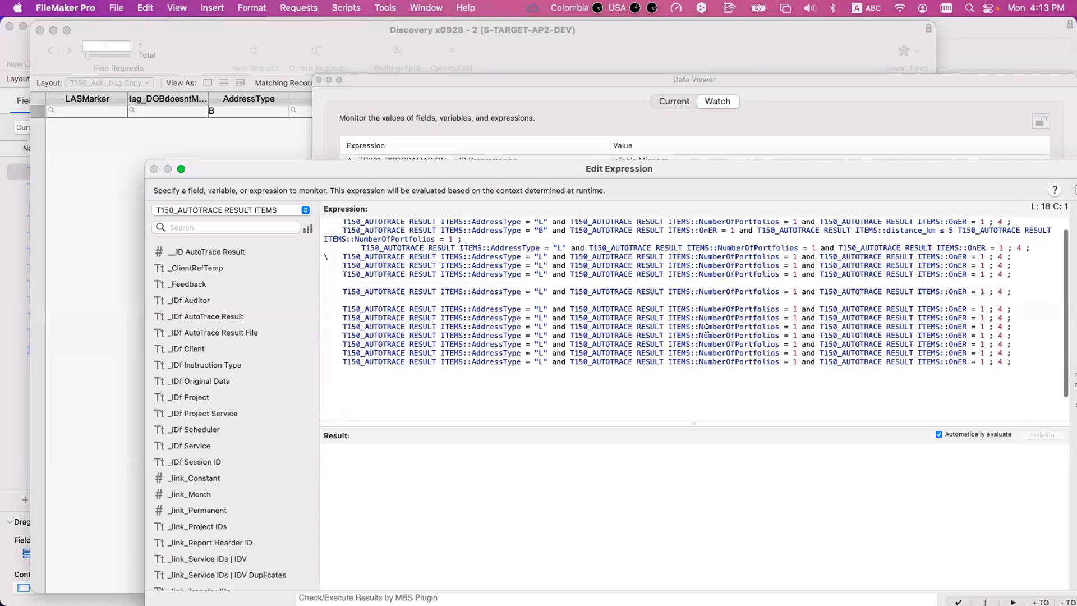
scroll(701, 325, up, 1)
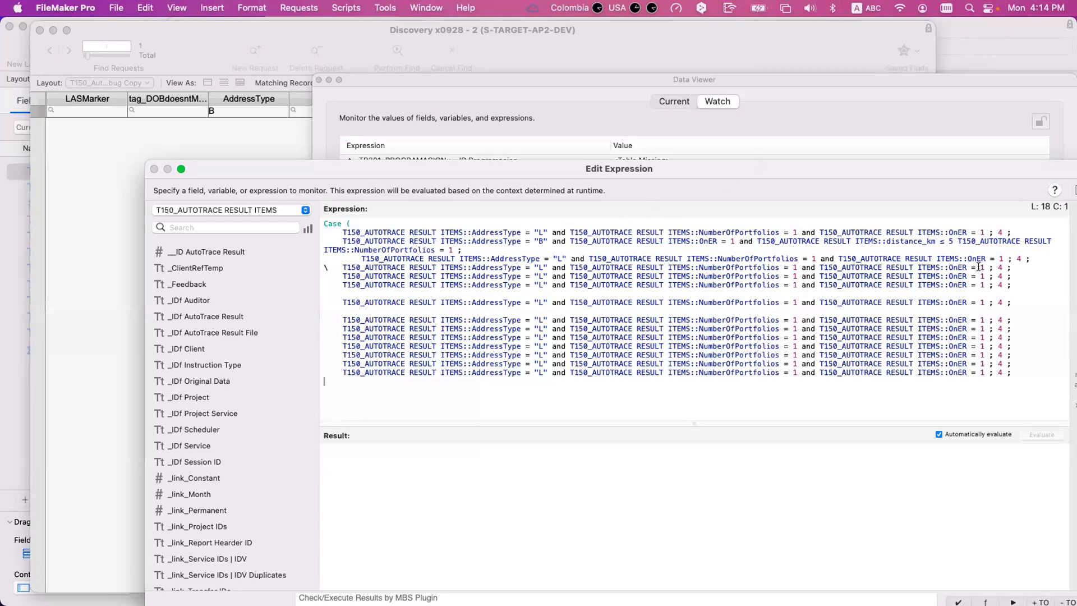
- Discard the draft Case expression, closing the Data Viewer, and cancel the pending find request on the result items
drag(537, 169, 477, 105)
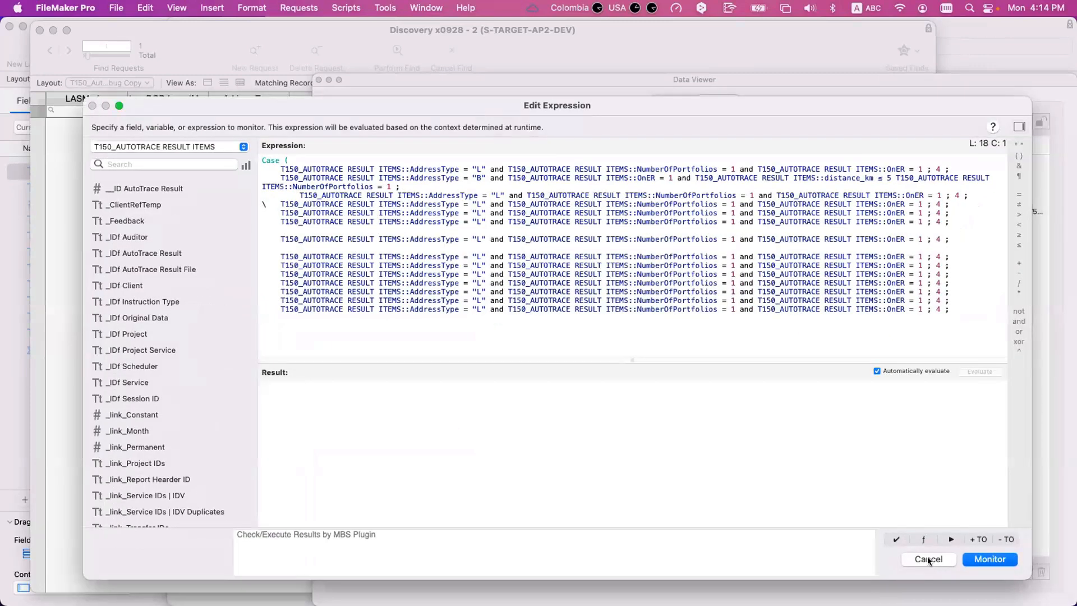
click(928, 559)
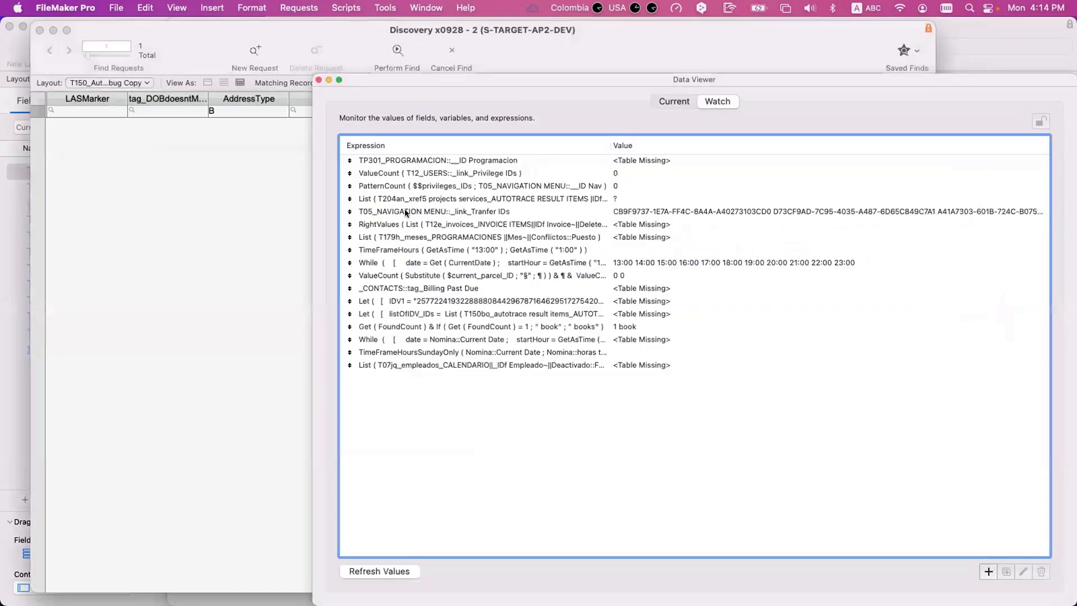
click(318, 80)
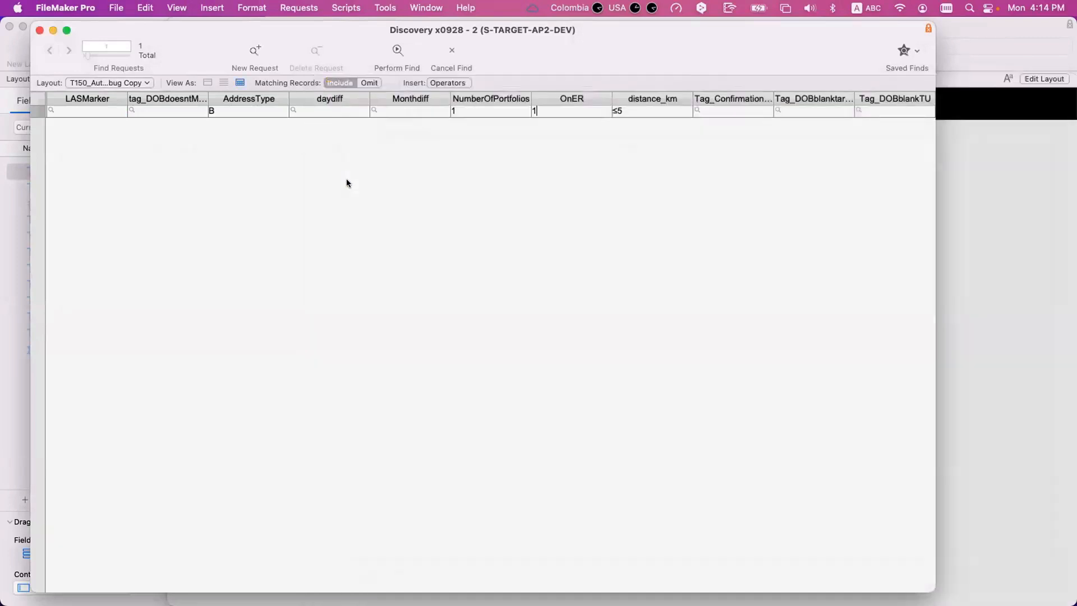
click(451, 49)
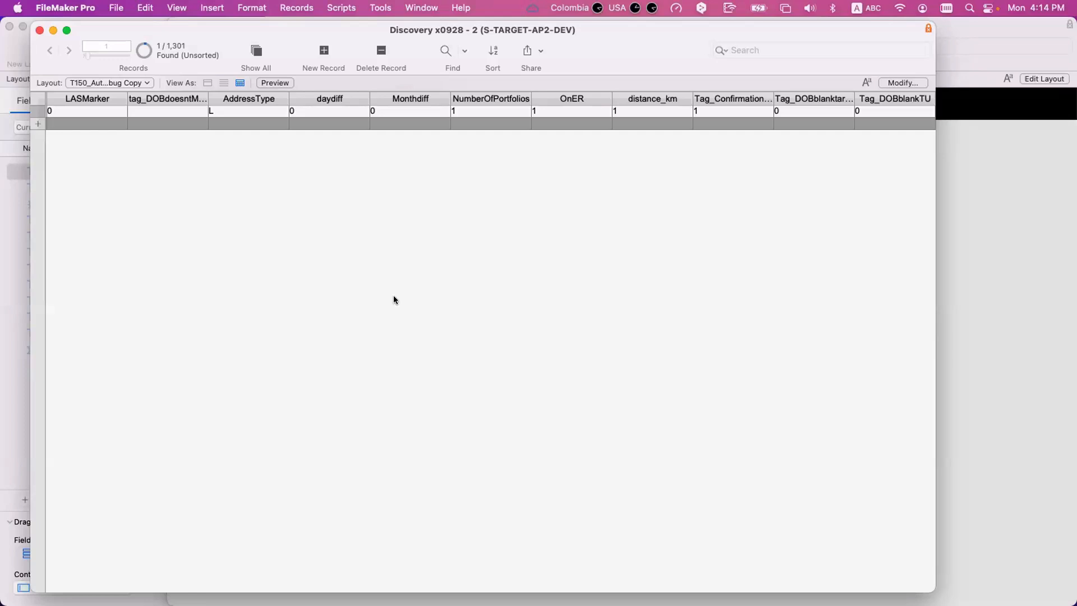
- Bring the Grade Reference layout window forward and examine the field definitions of its table
drag(507, 30, 655, 218)
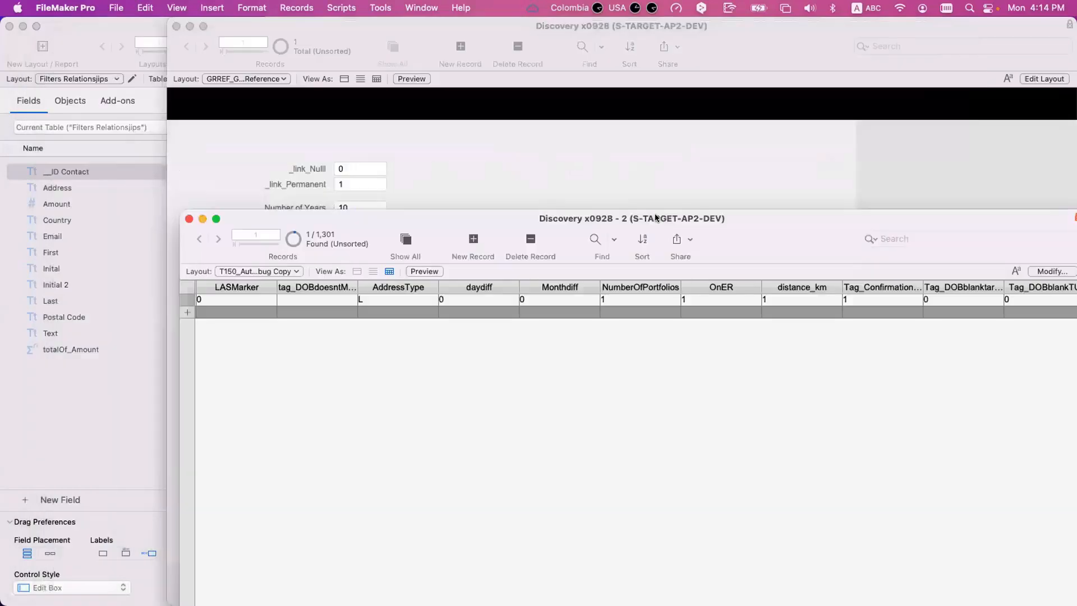
click(627, 167)
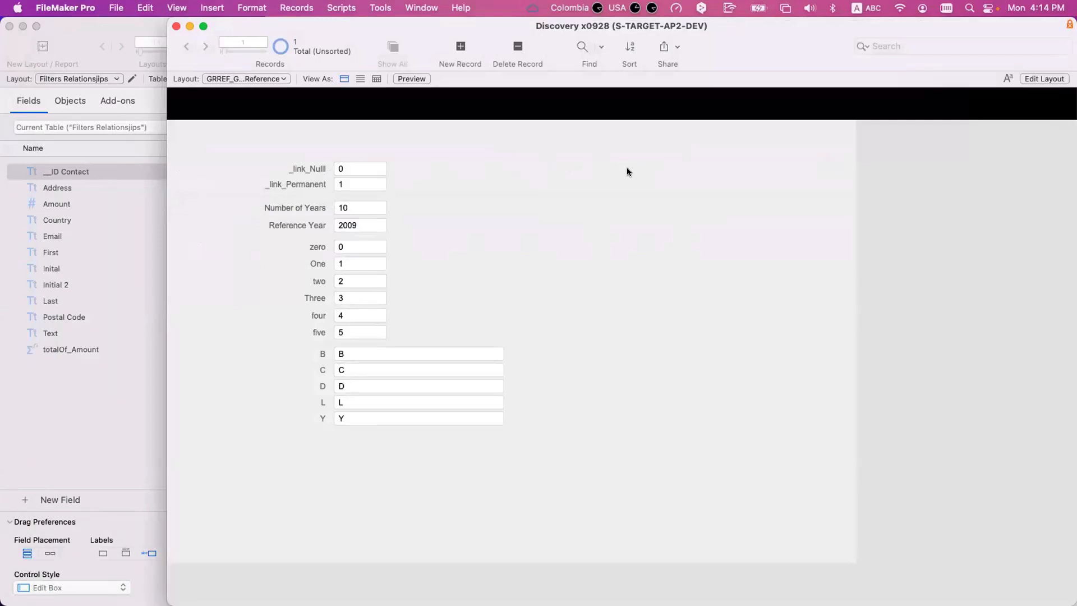
key(super+shift+d)
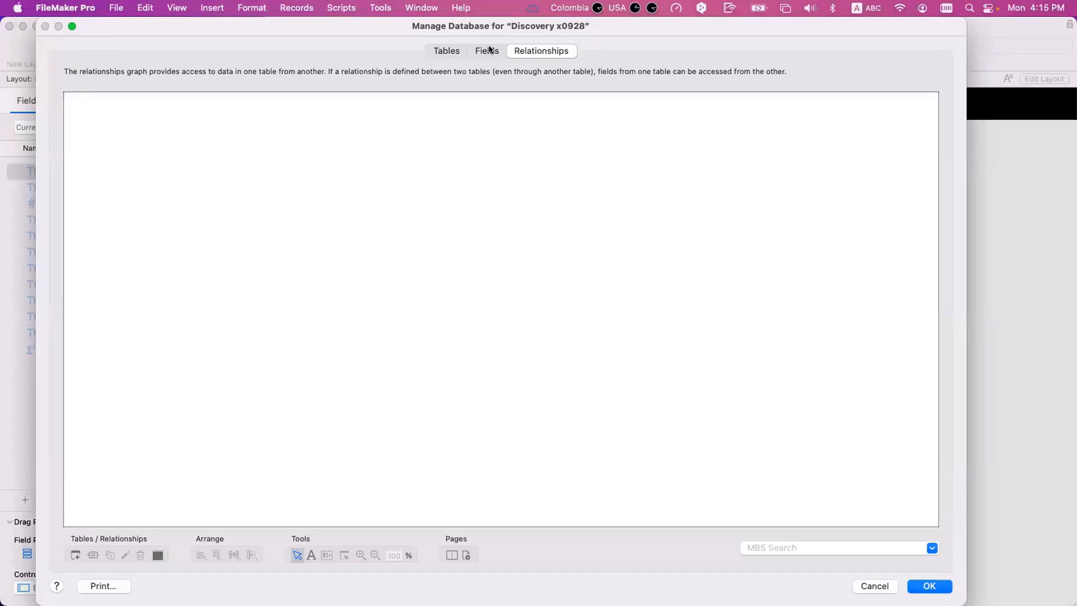
click(489, 49)
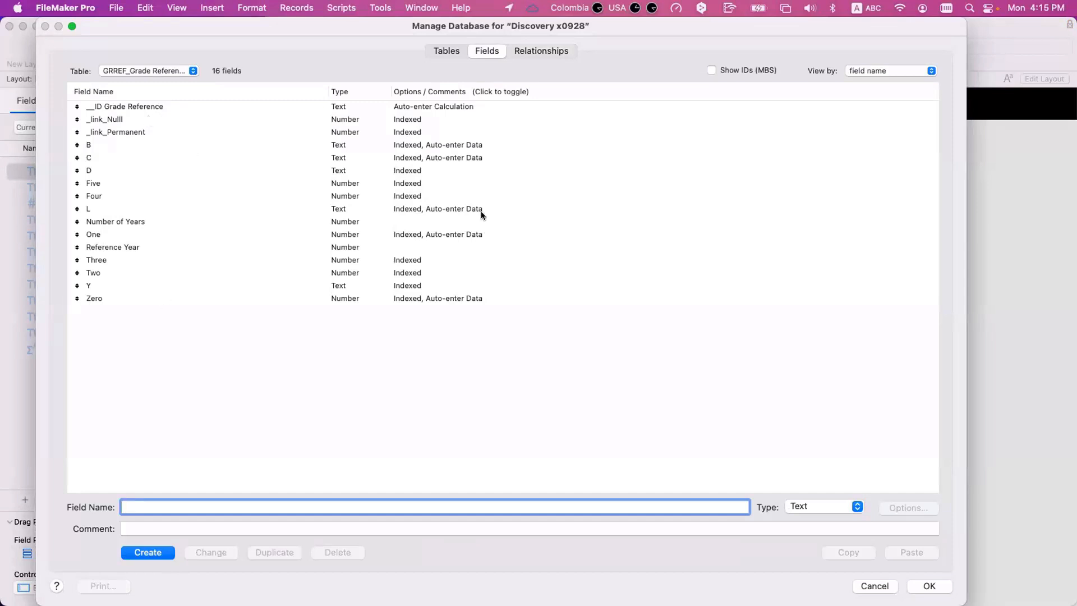
key(Escape)
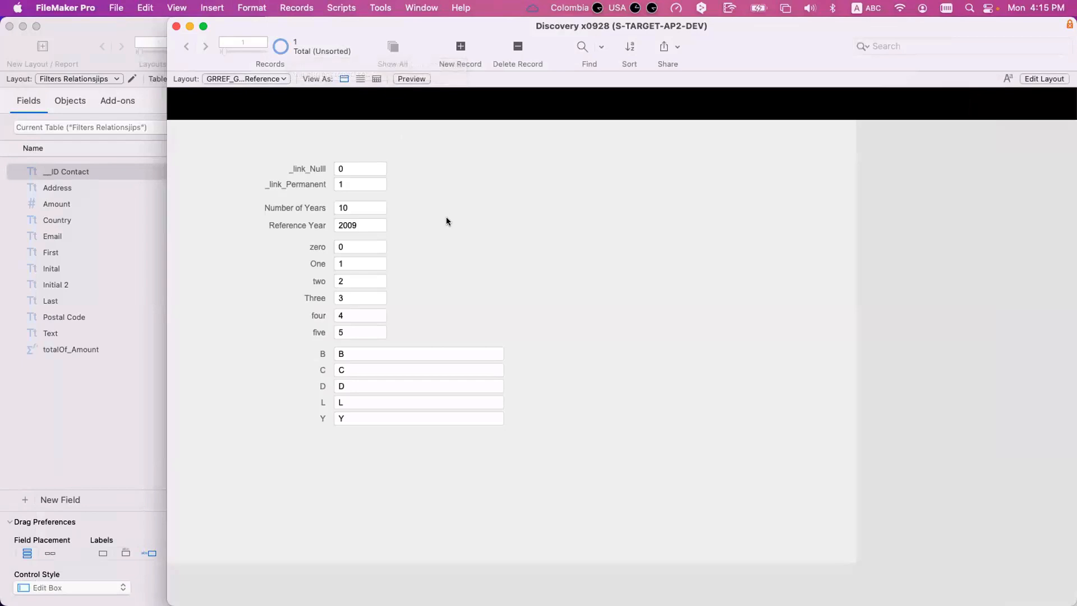
- Go through the Grade Reference constants in order, from zero to five and from B to Y
click(362, 245)
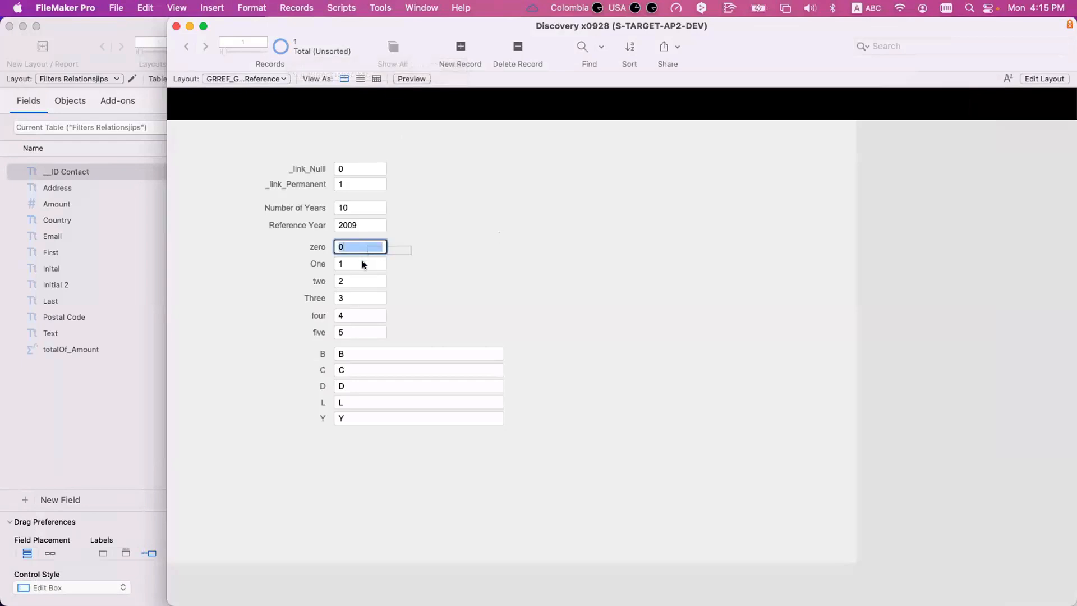
click(361, 264)
click(363, 285)
click(362, 299)
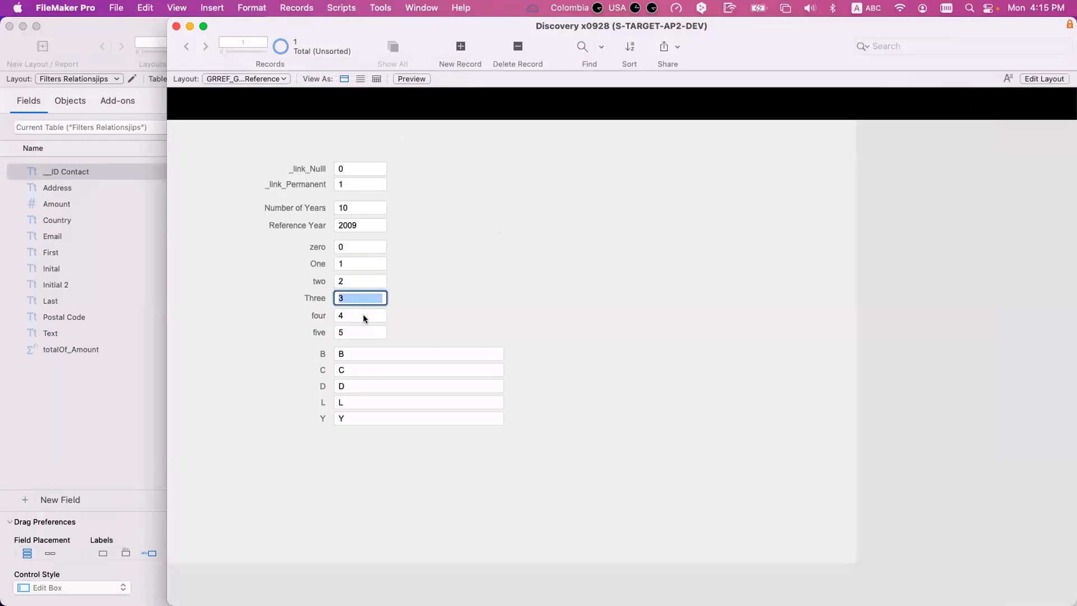
click(362, 314)
click(368, 330)
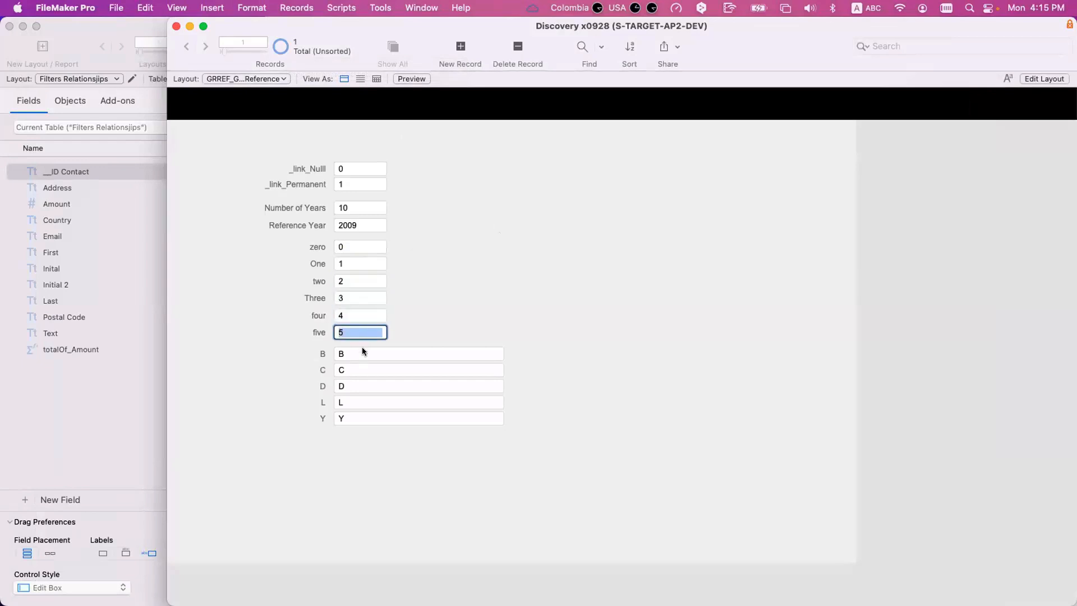
key(Tab)
key(Tab)
key(Tab)
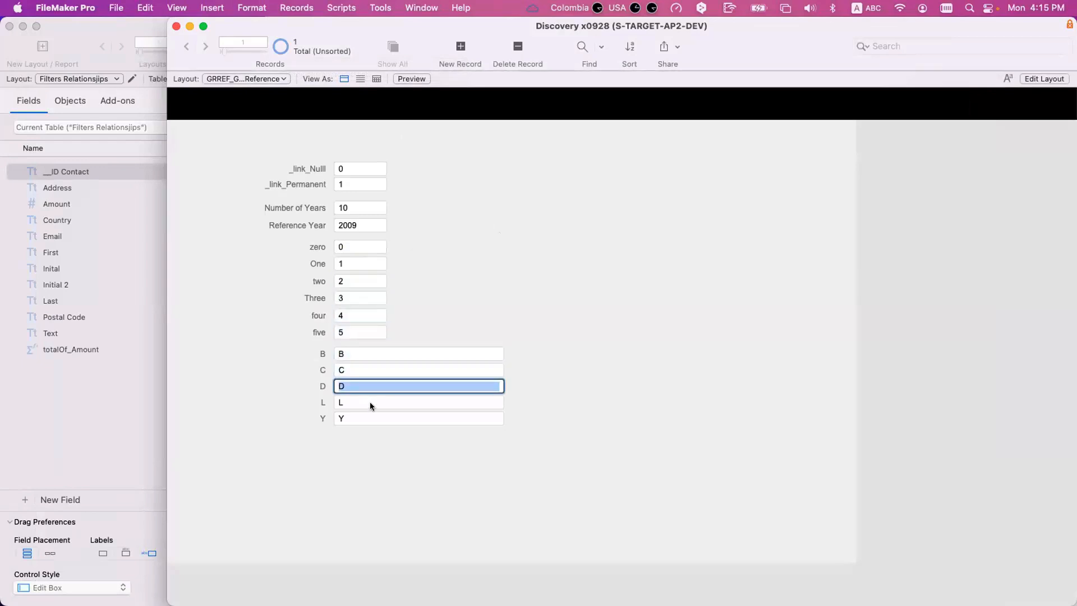
key(Tab)
key(Tab)
click(423, 468)
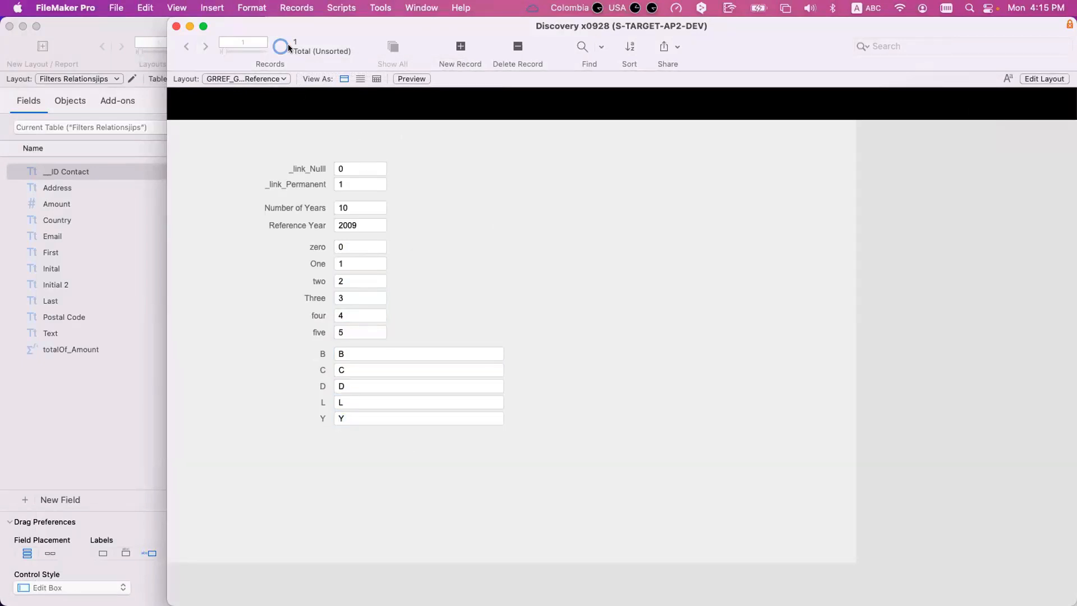
- Review the letter constants again, plus the zero, five, Reference Year, Number of Years, _link_Nulll and _link_Permanent fields
click(371, 353)
click(361, 368)
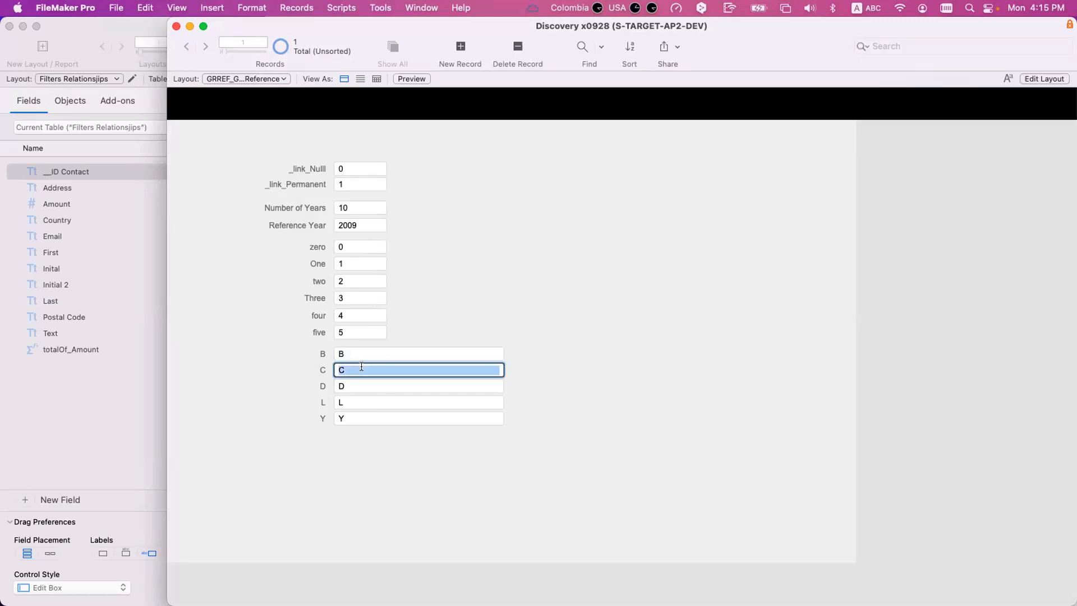
click(362, 386)
click(365, 400)
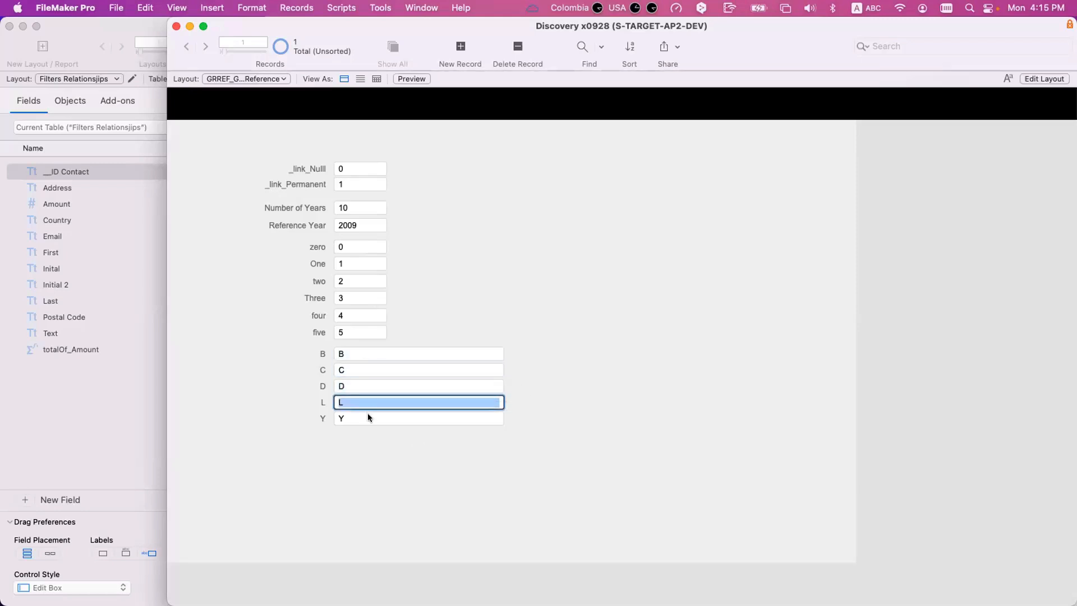
click(368, 416)
click(349, 245)
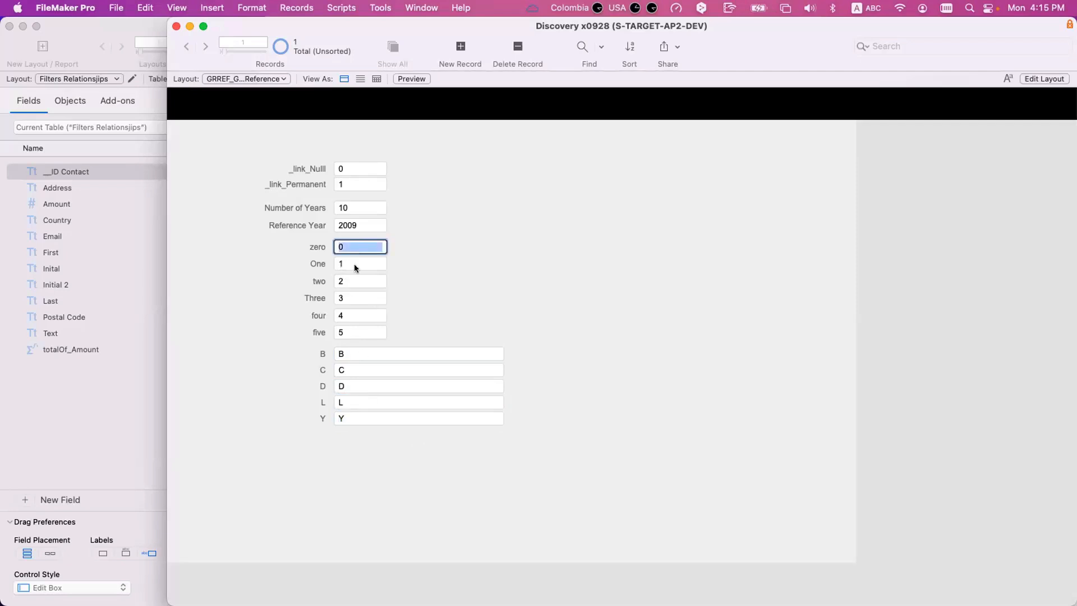
click(354, 332)
click(361, 223)
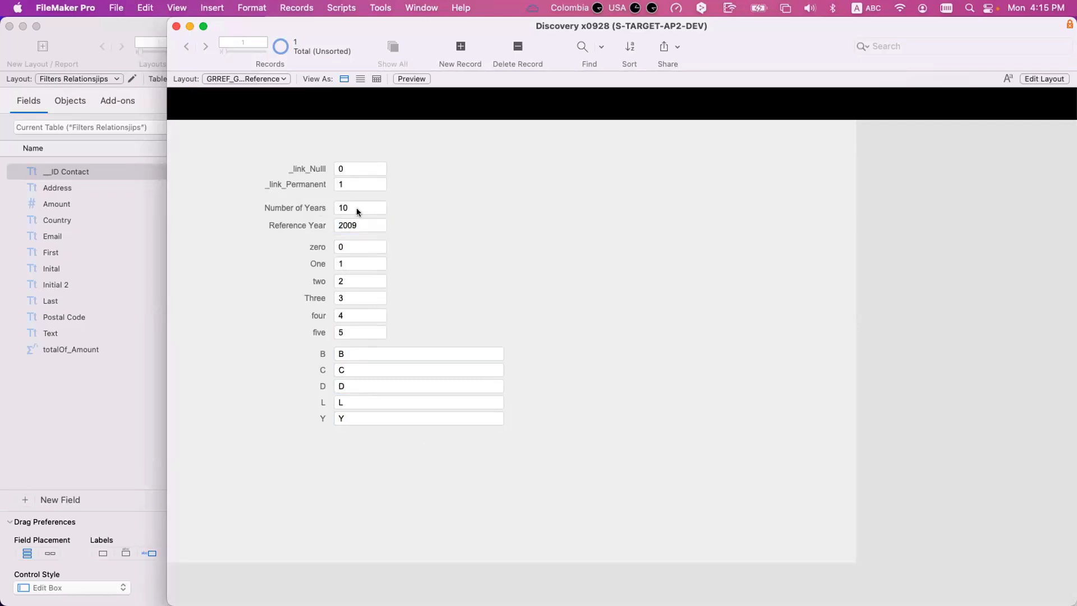
click(358, 206)
click(358, 167)
click(358, 180)
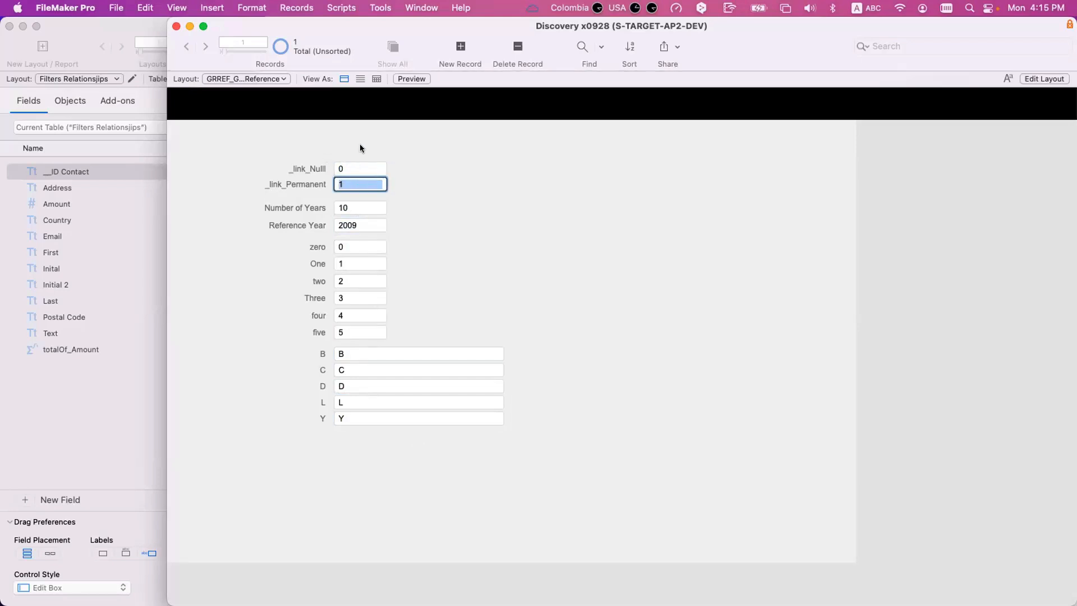
click(360, 148)
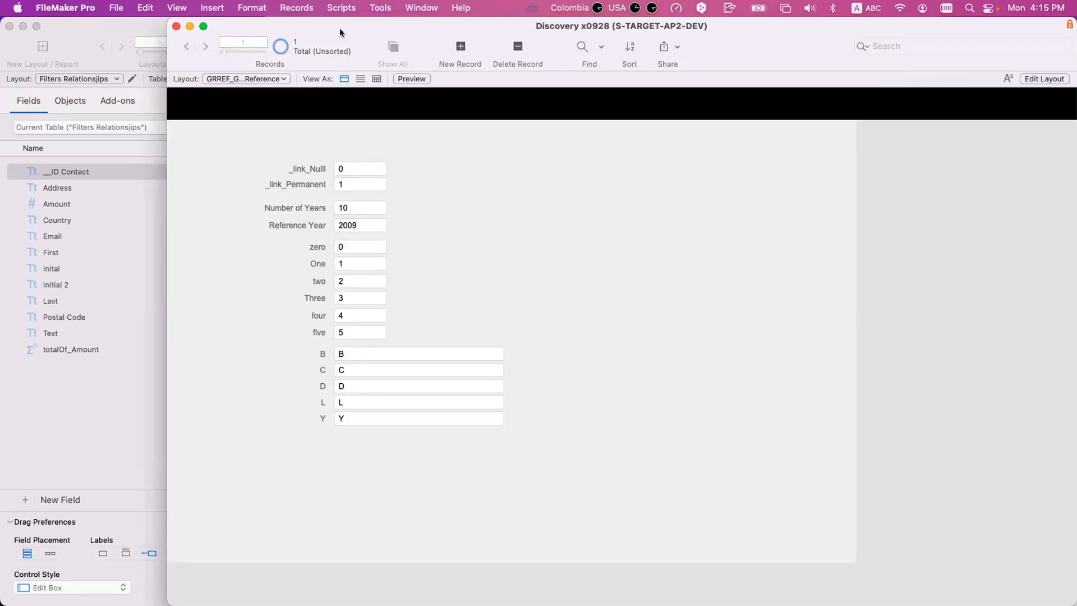
- Switch to Preview and examine the 4.00.21 PM screenshot of the AddressType, Tag_ConfirmationDateMorethansixmonths and OnER match criteria
drag(340, 31, 418, 63)
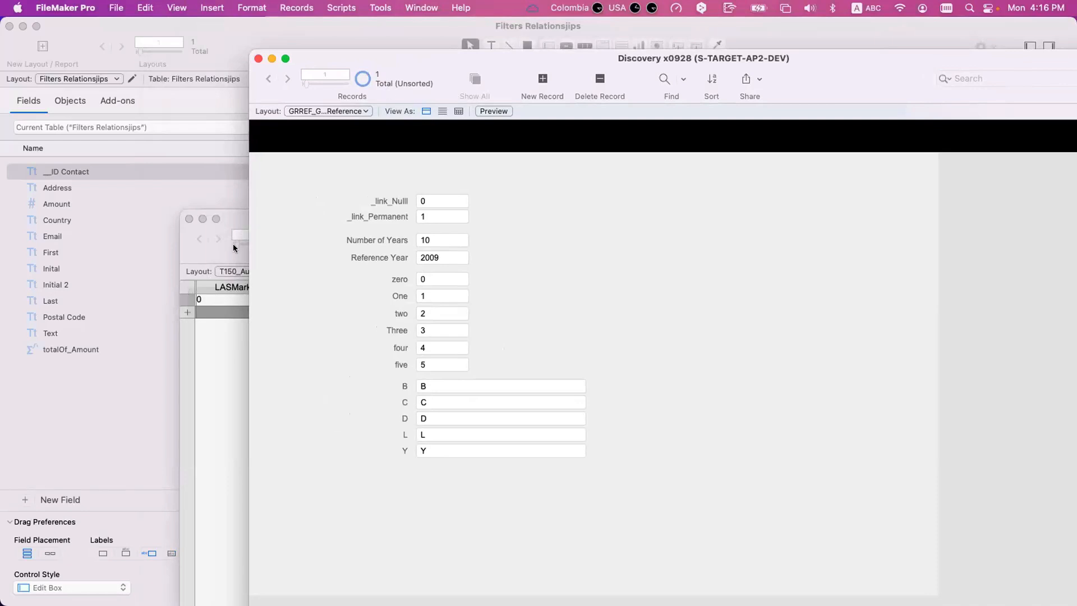
double_click(233, 221)
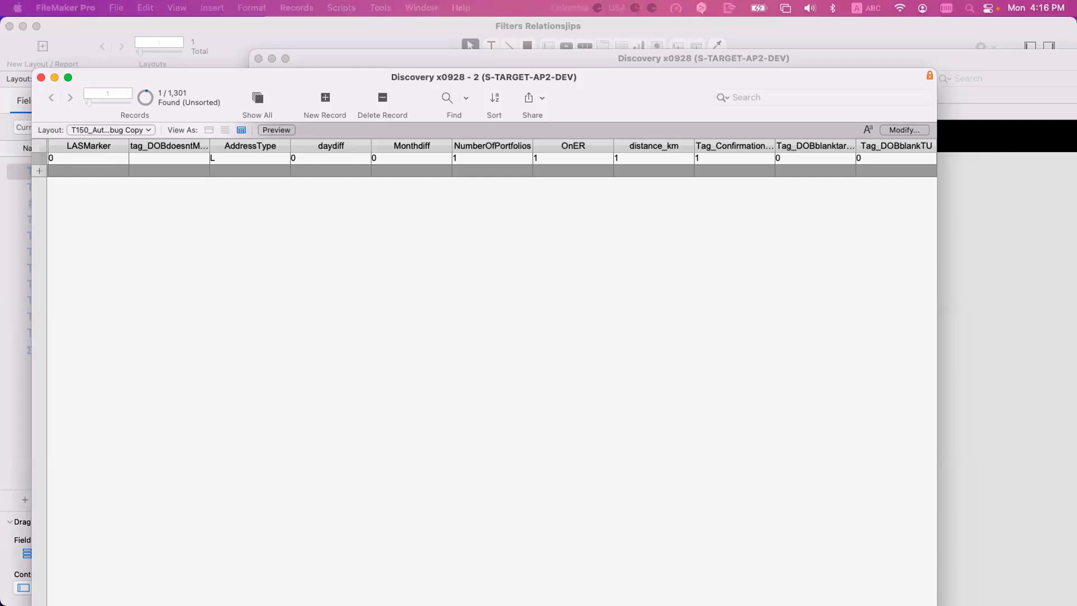
drag(0, 151, 142, 99)
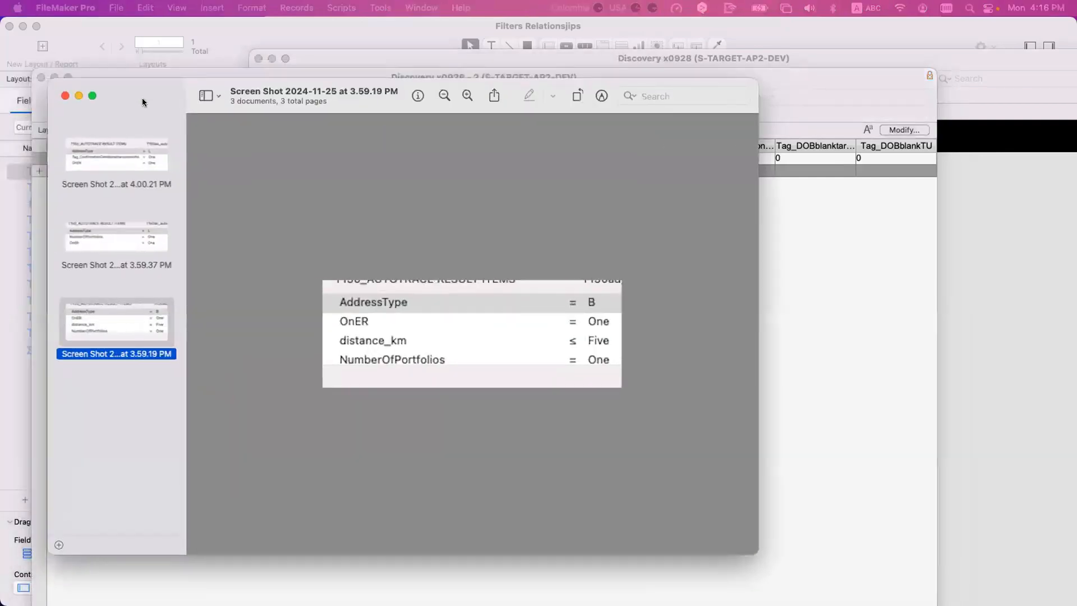
click(106, 168)
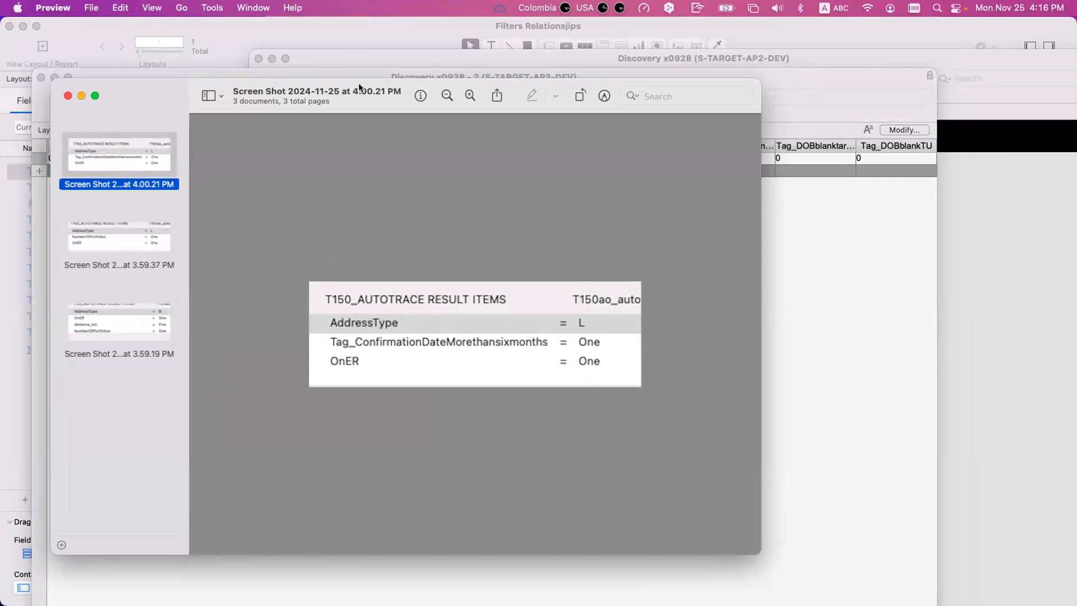
drag(362, 88, 369, 88)
drag(406, 119, 0, 202)
click(395, 328)
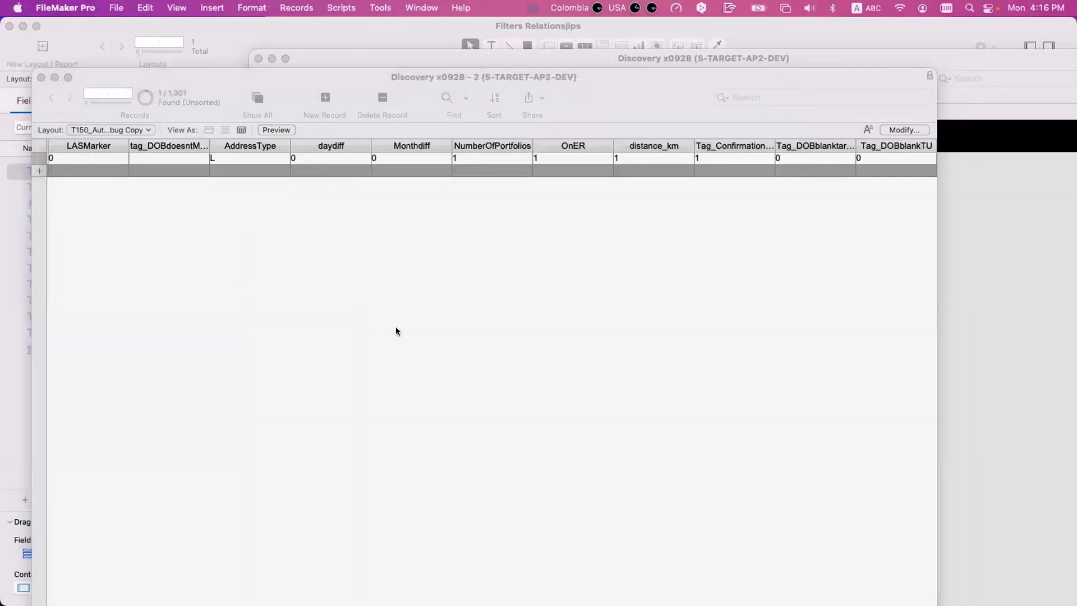
- Open the relationship between T150_AUTOTRACE RESULT ITEMS and T150ao, "Grading 45 L less than 6 months er 2", in the relationships graph
key(super+shift+d)
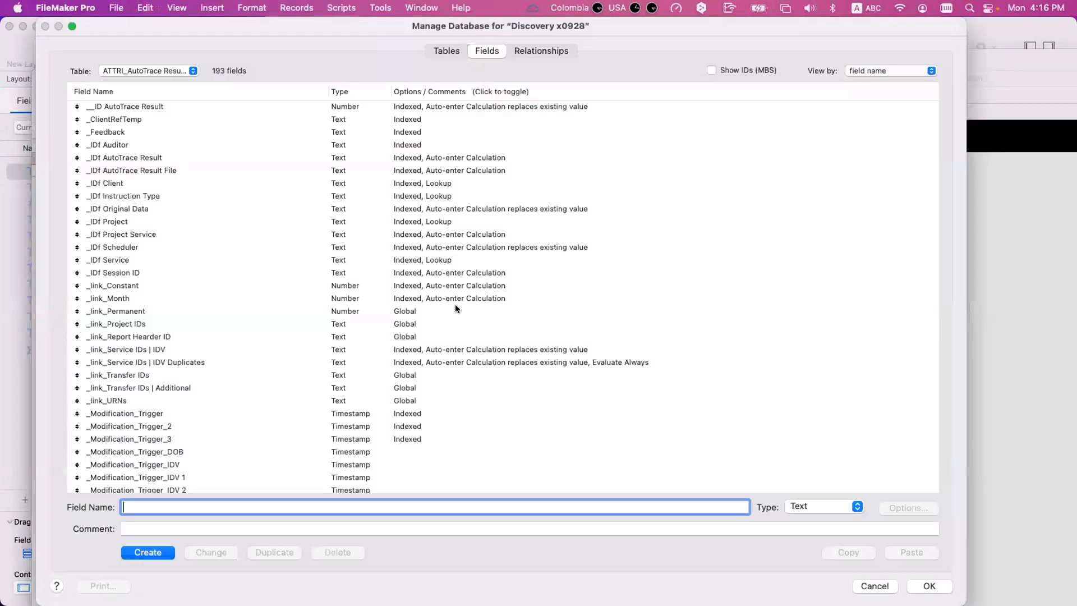
click(544, 49)
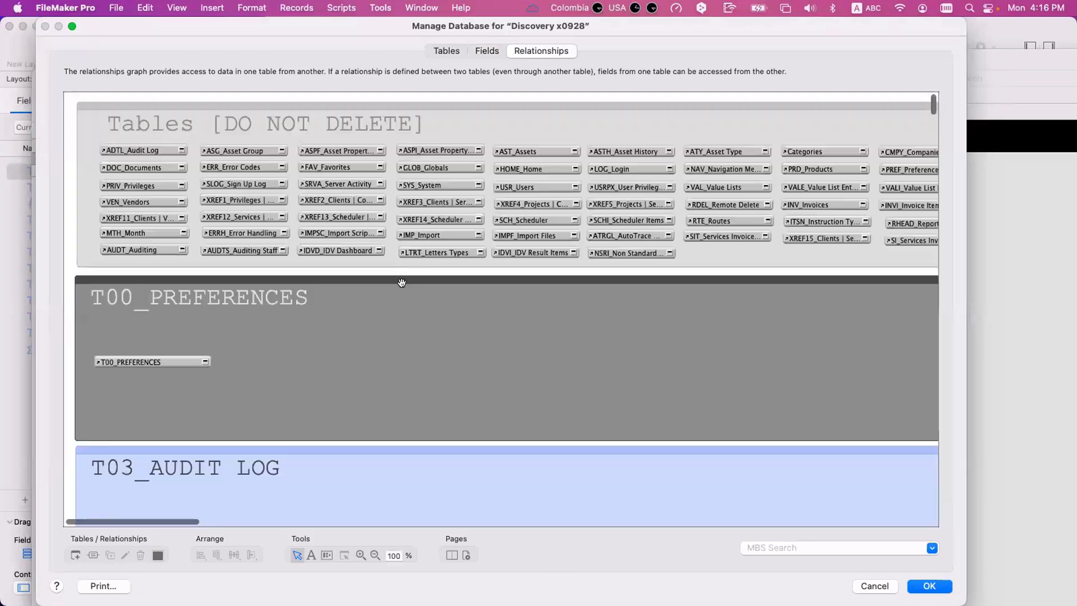
scroll(406, 324, down, 20)
scroll(247, 309, left, 5)
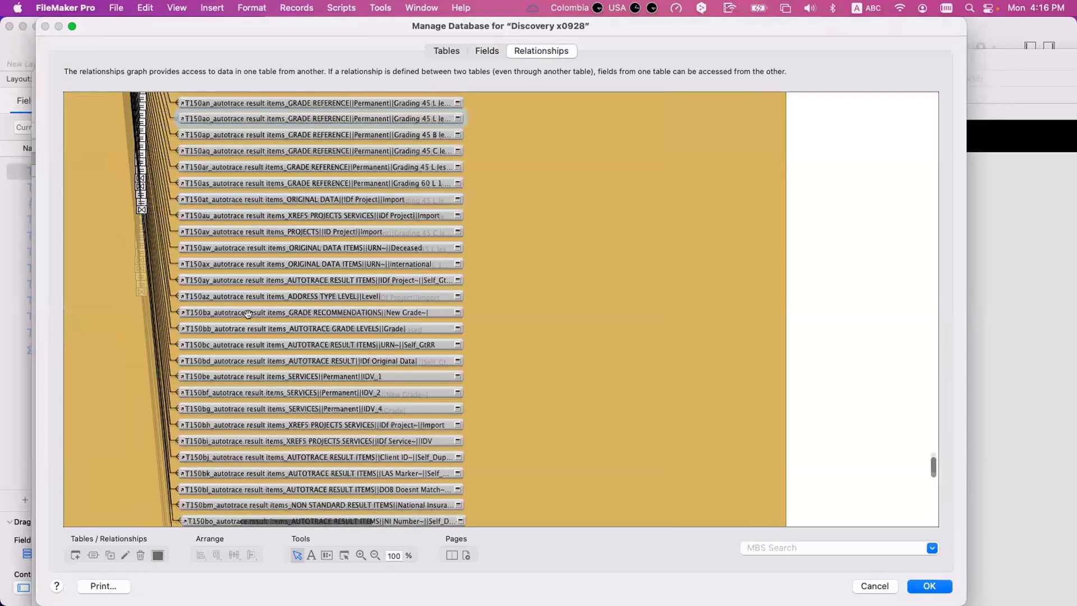
scroll(246, 309, up, 4)
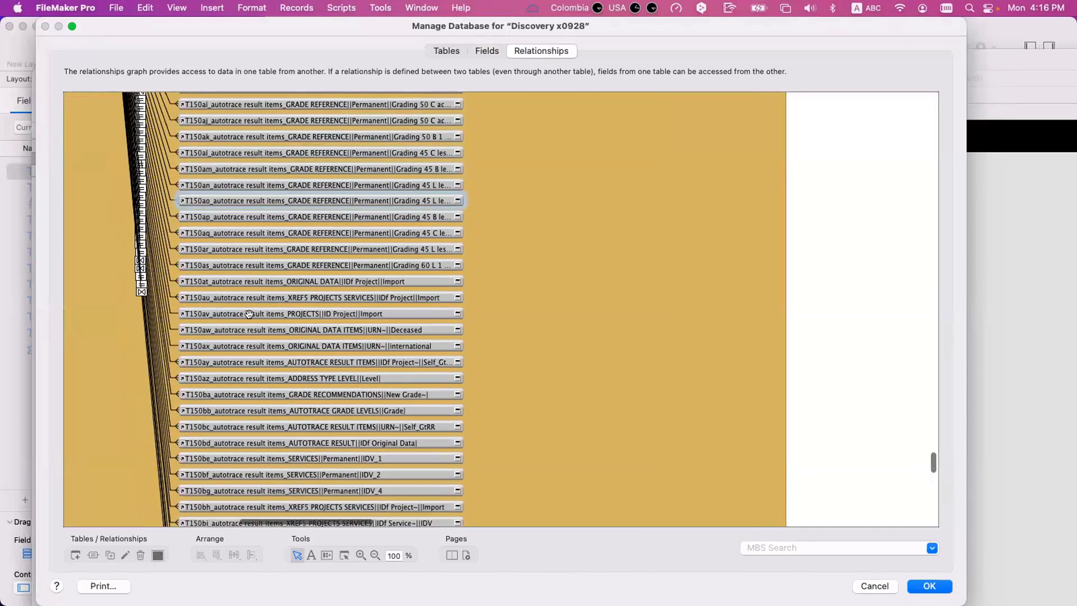
double_click(166, 191)
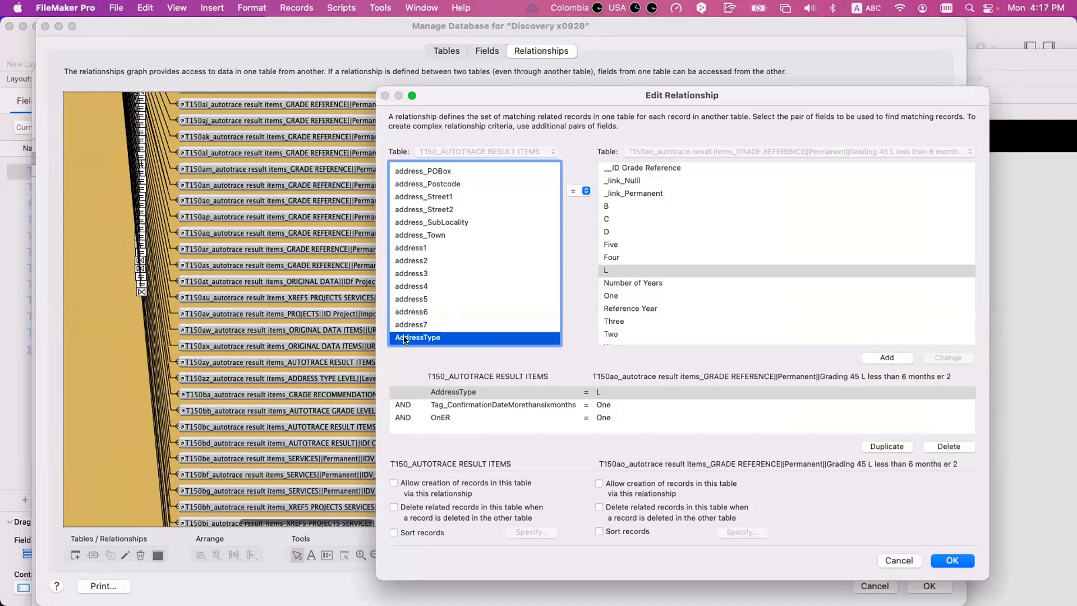
- Inspect which Grade Reference constants the relationship matches to Tag_ConfirmationDateMorethansixmonths and OnER
click(438, 405)
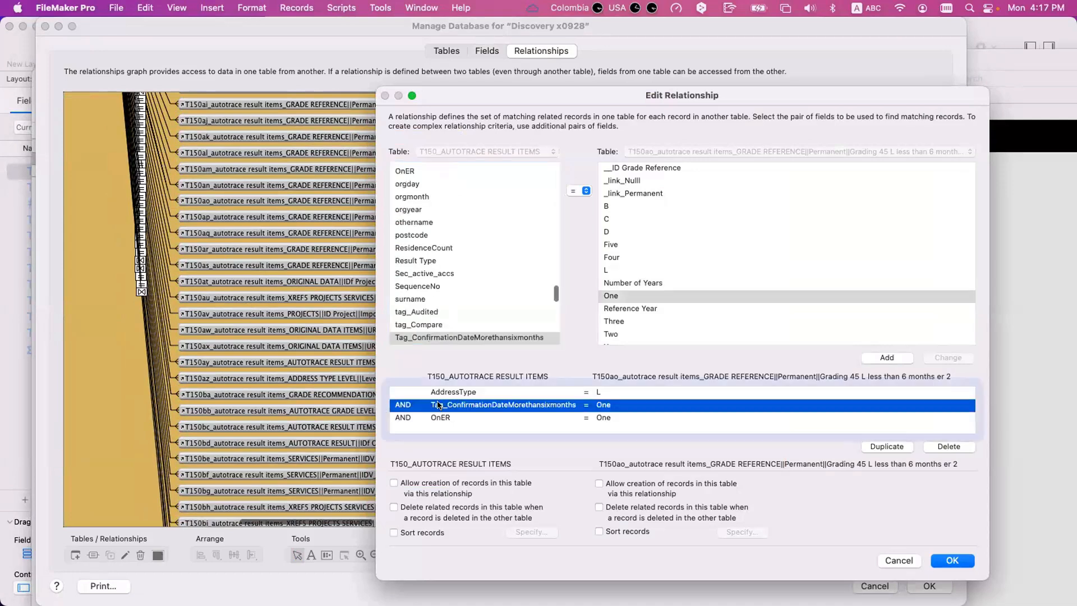
click(422, 335)
click(442, 416)
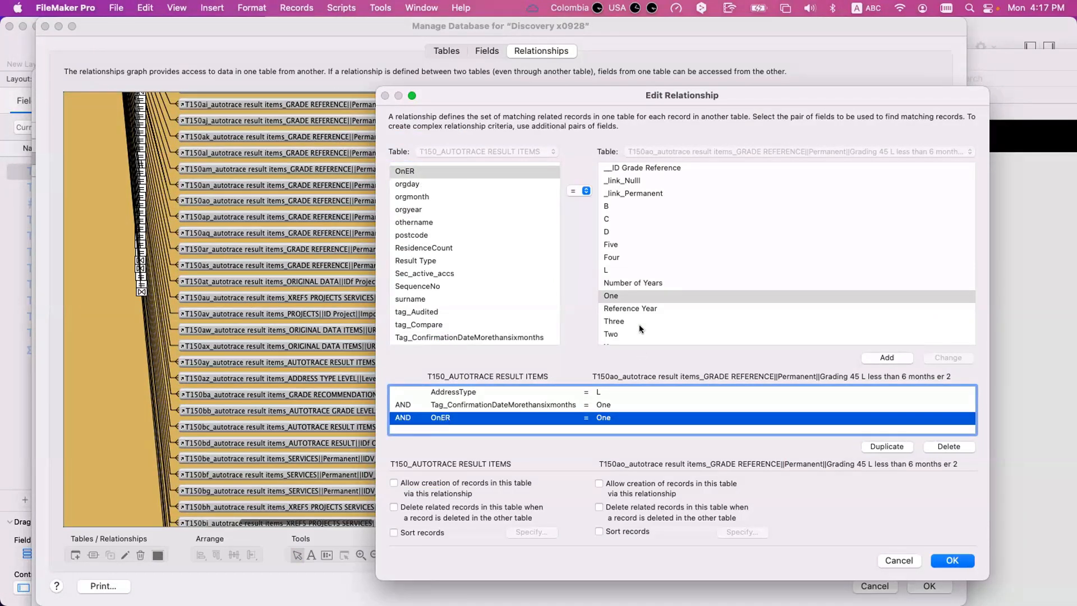
- Inspect the One constant and the AddressType-to-L match in the T150ao relationship
click(642, 301)
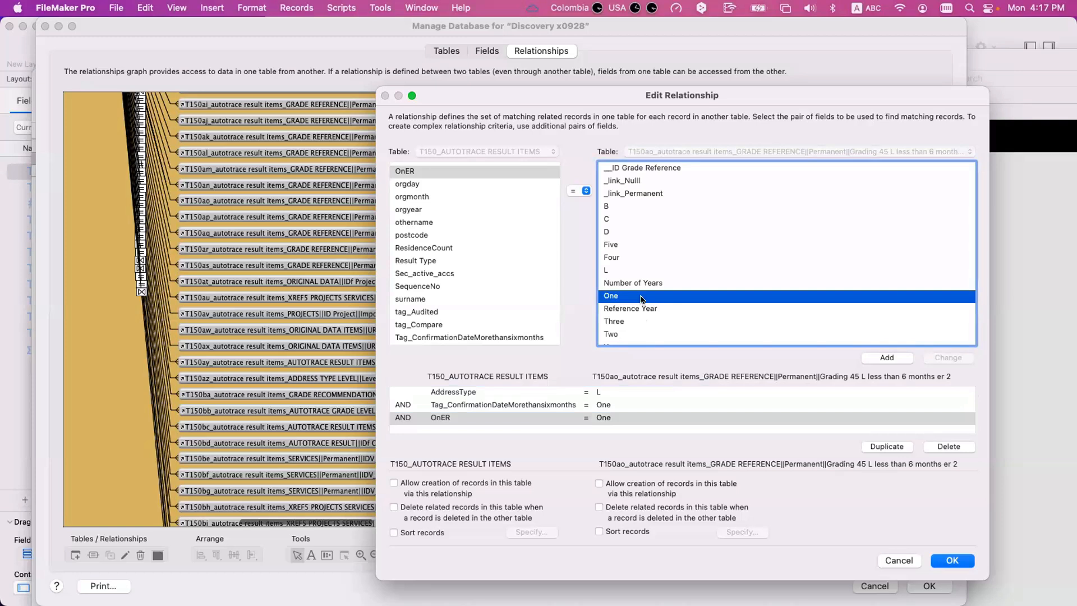
click(470, 391)
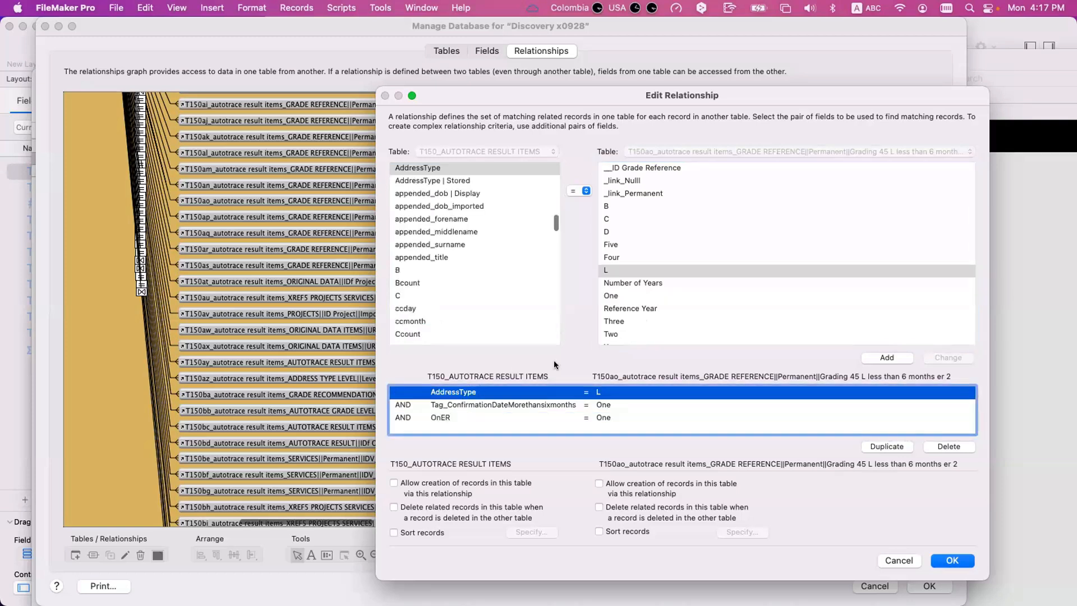
click(414, 167)
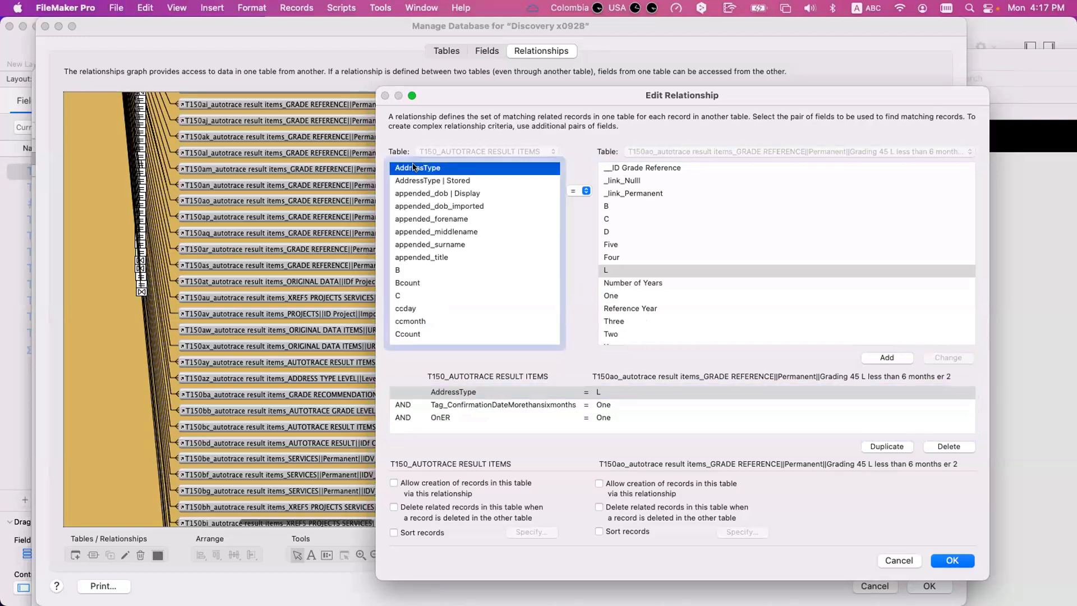
click(615, 270)
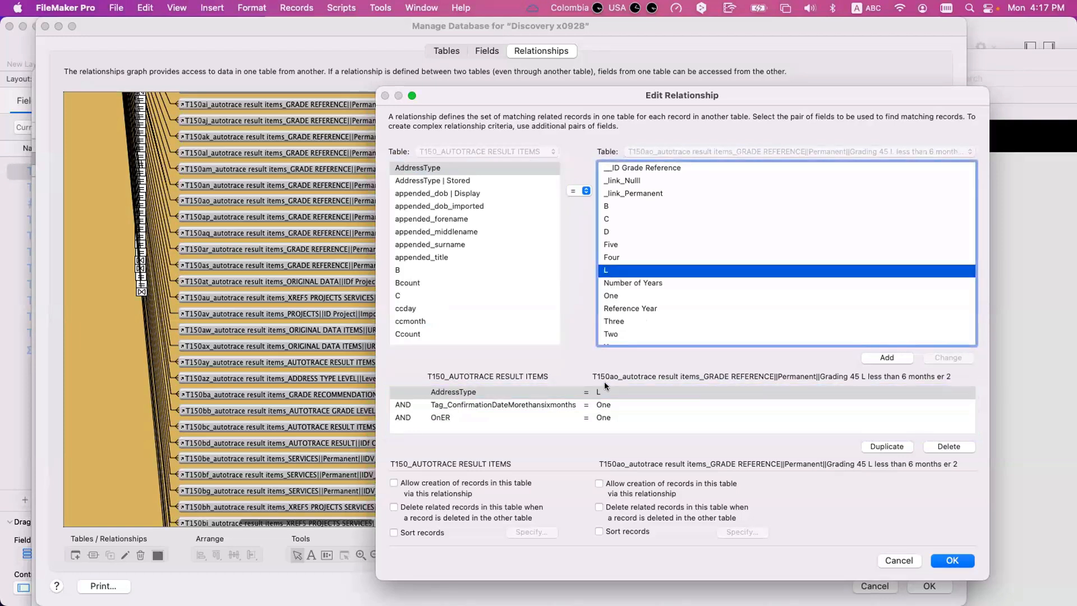
click(605, 391)
click(617, 270)
- Rearrange the open windows to check the Grade Reference constants and the result items table behind the relationship
drag(338, 34, 315, 430)
drag(467, 92, 729, 315)
drag(565, 82, 530, 381)
drag(397, 429, 384, 517)
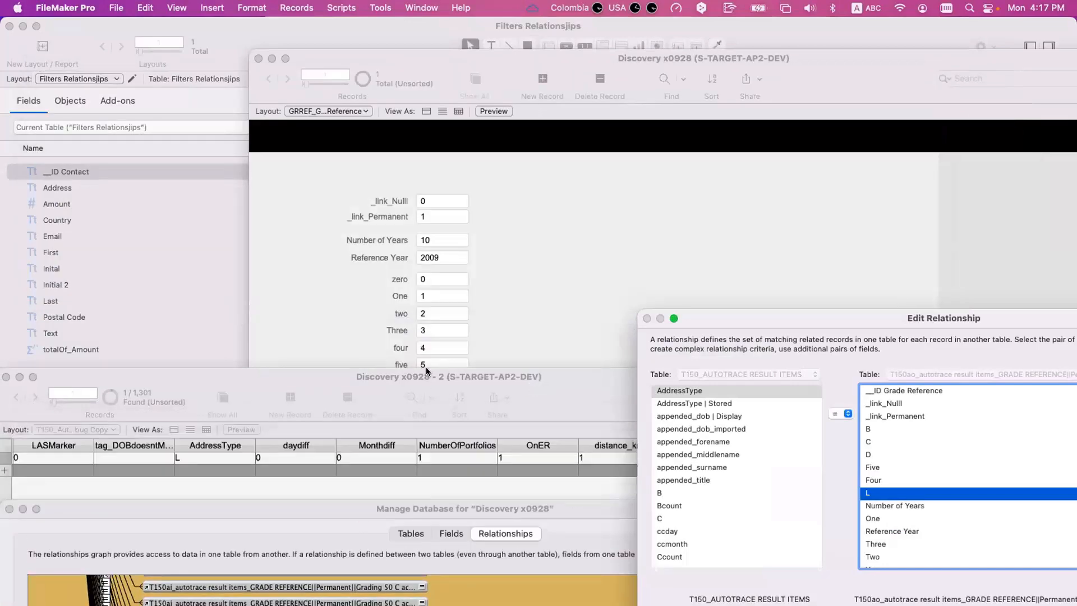
drag(540, 444, 563, 467)
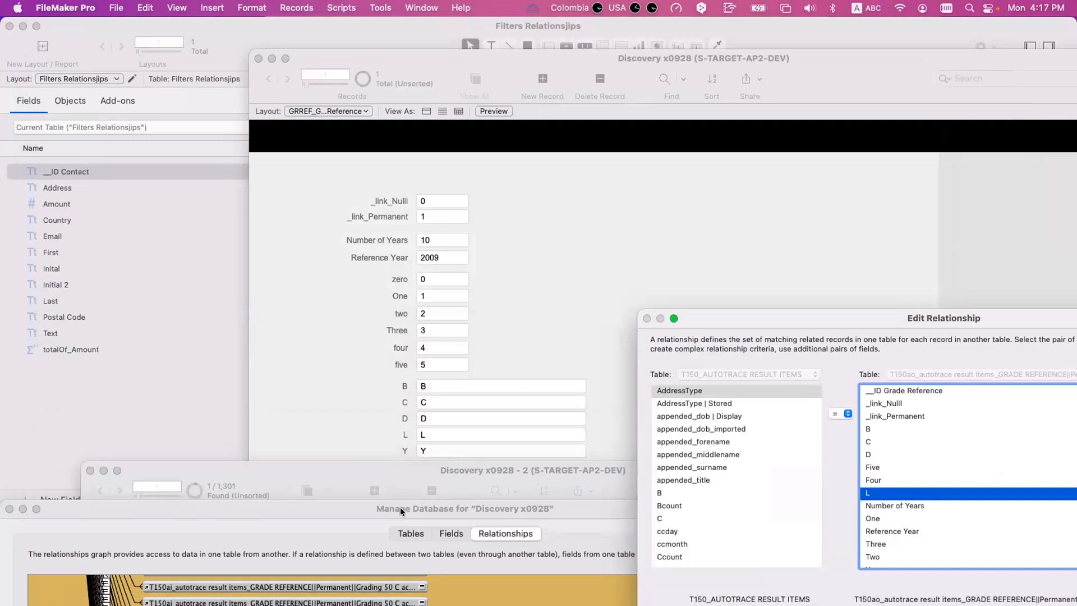
drag(396, 466, 337, 48)
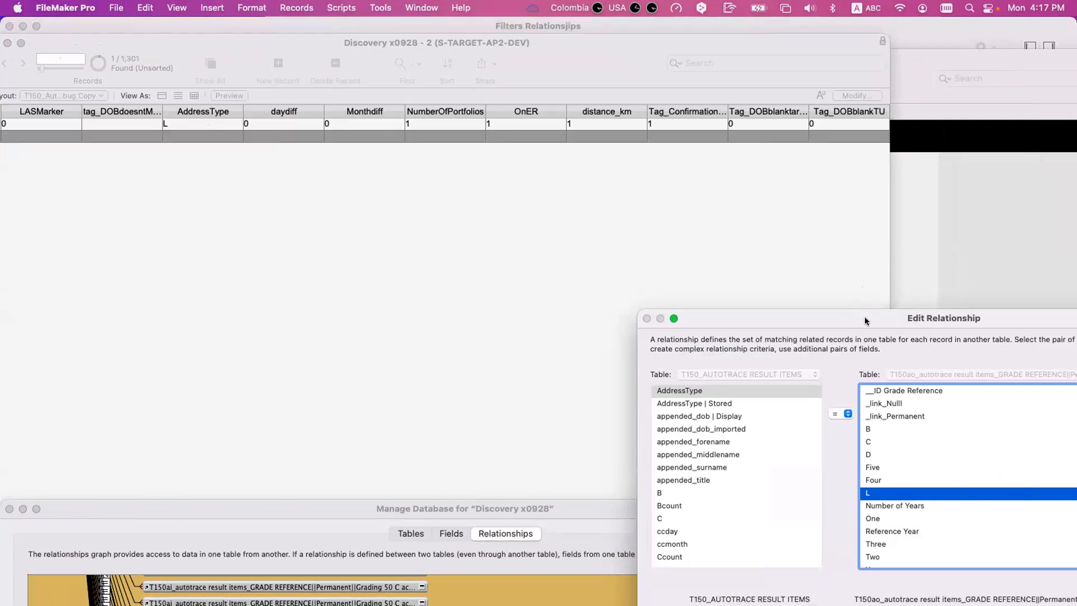
- Position the relationship dialog below the result items row and inspect its AddressType and Tag_ConfirmationDateMorethansixmonths criteria
drag(864, 321, 447, 149)
click(448, 441)
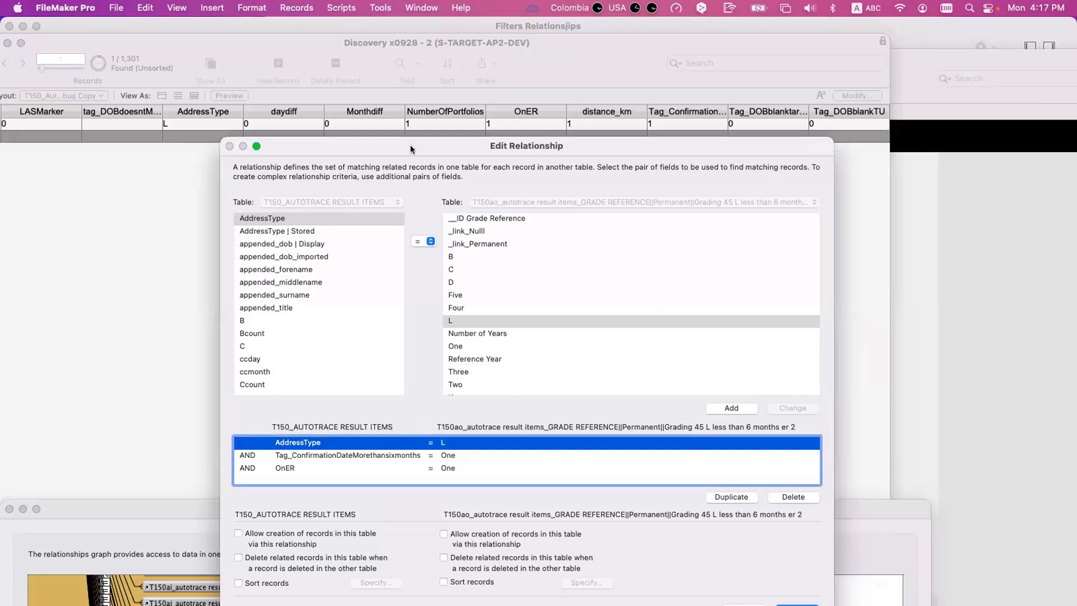
drag(413, 149, 601, 120)
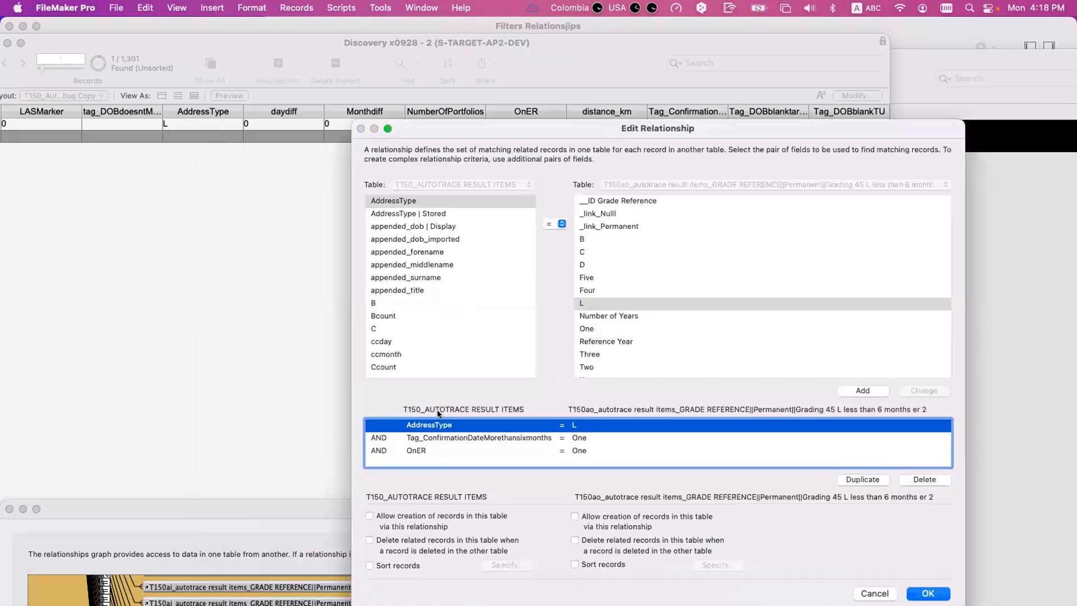
click(436, 428)
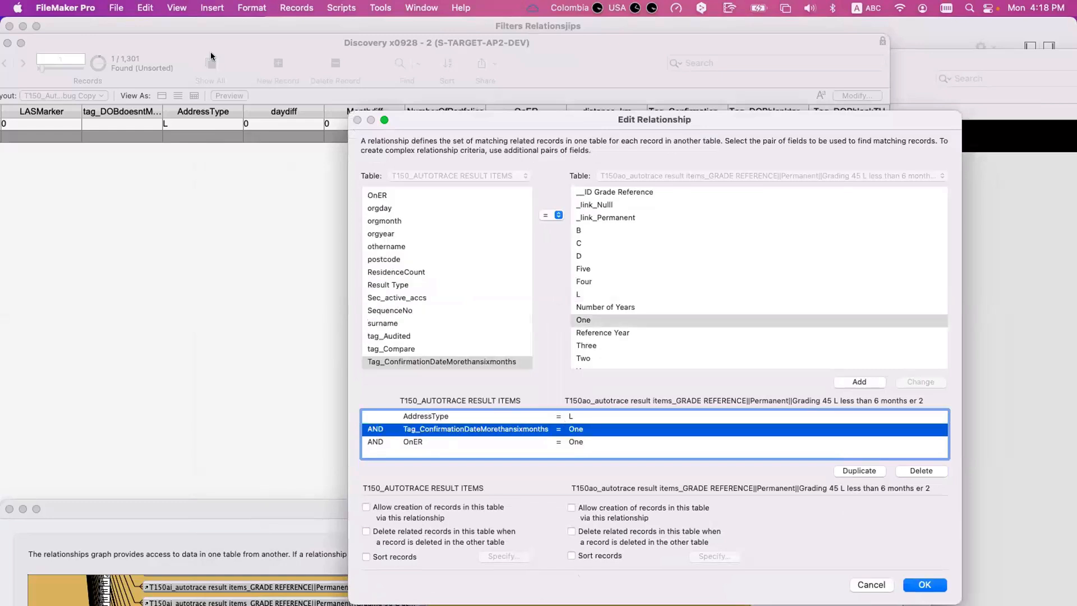
- Arrange the Grade Reference and result items windows side by side, keeping both visible around the relationship dialog
drag(211, 51, 618, 48)
drag(341, 56, 89, 48)
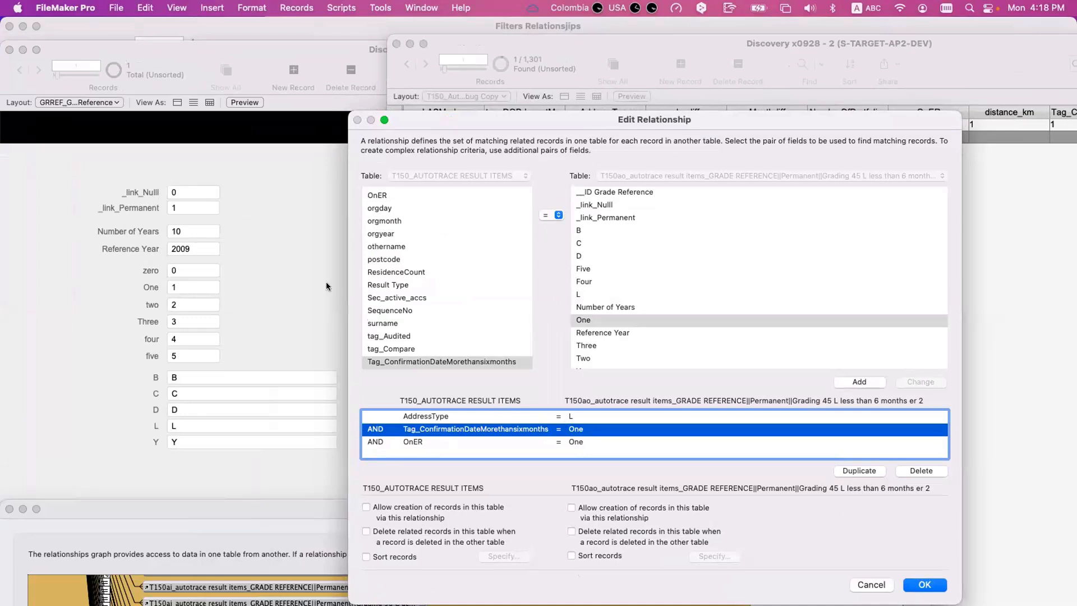
drag(650, 120, 658, 194)
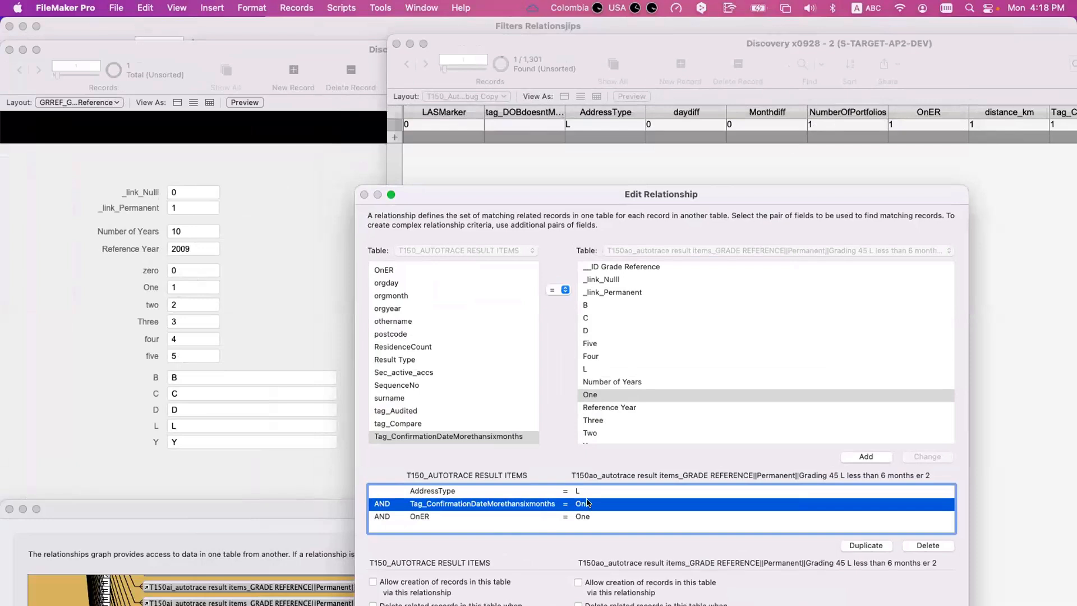
- Compare the OnER and AddressType criteria with the displayed record values, and close the relationship without changes
click(469, 516)
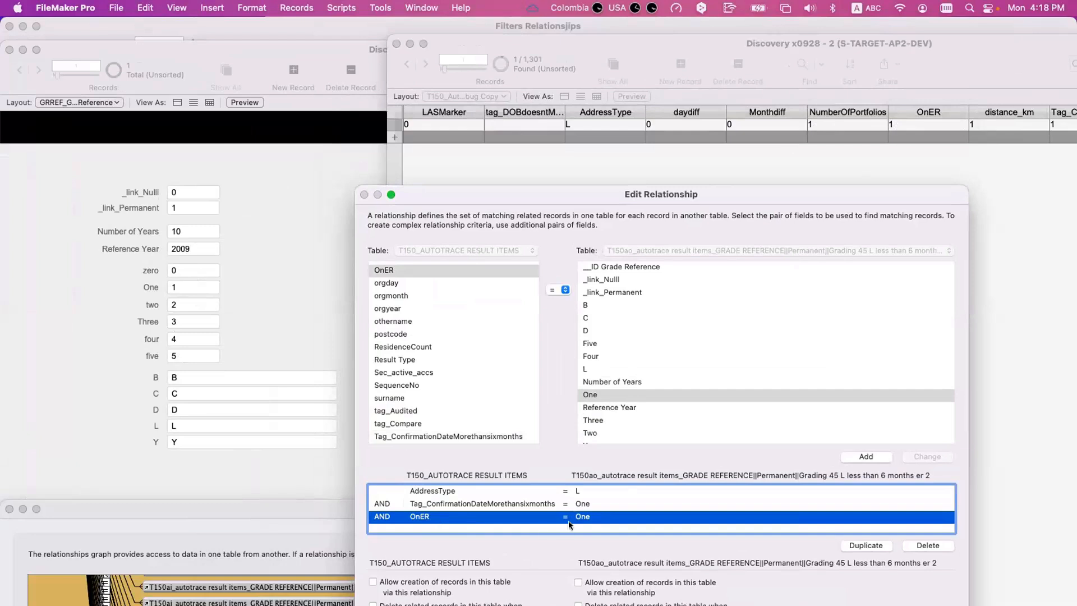
shift+click(471, 491)
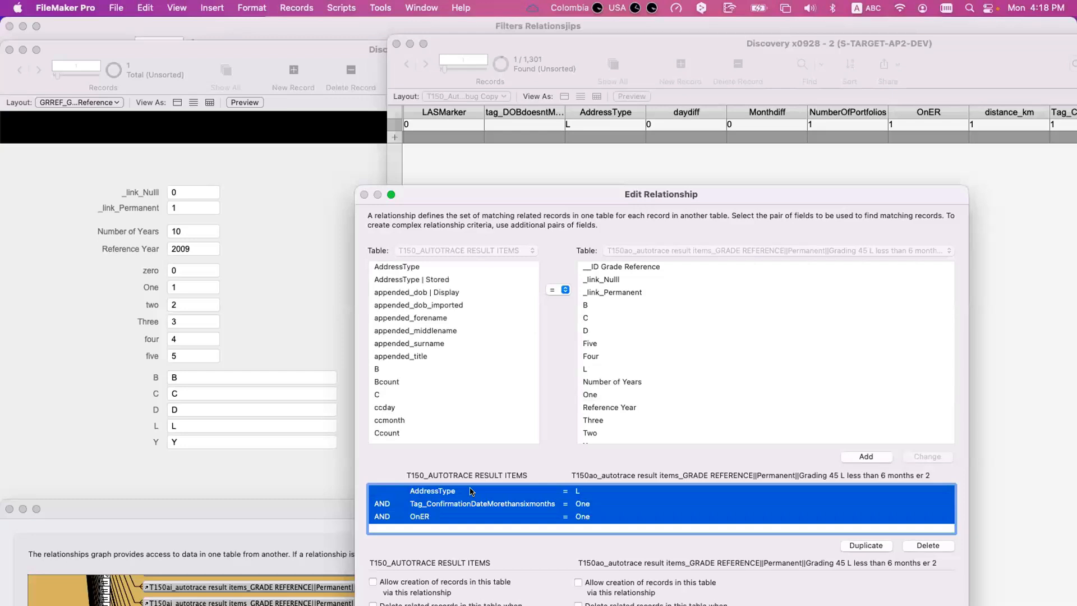
key(Escape)
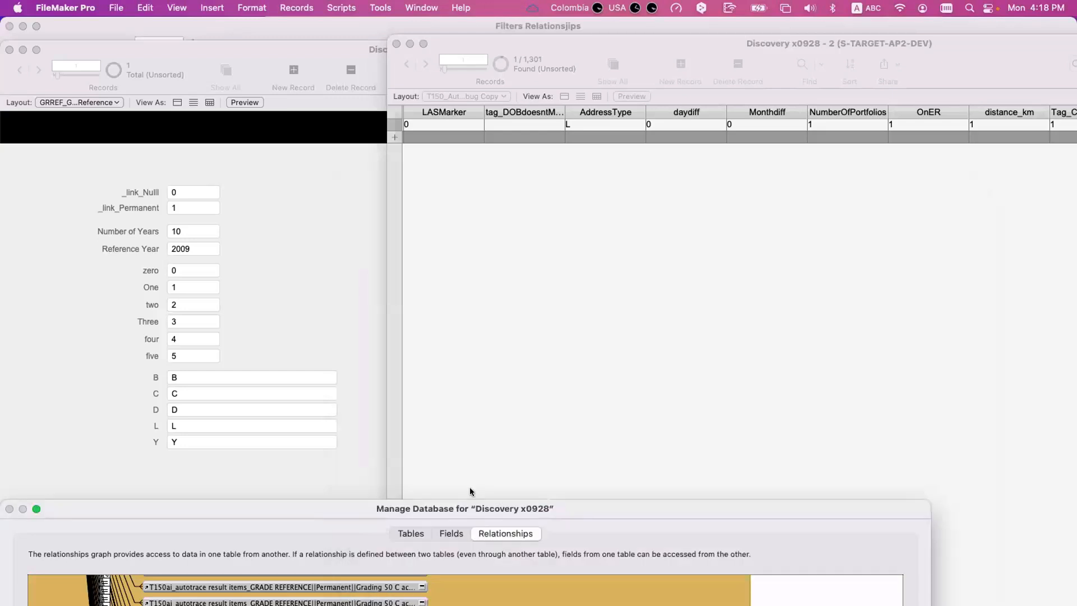
- Locate T150_AUTOTRACE RESULT ITEMS in the relationships graph and select the T150aa "Grading 70 C 2 accounts" table occurrence
drag(478, 505, 575, 265)
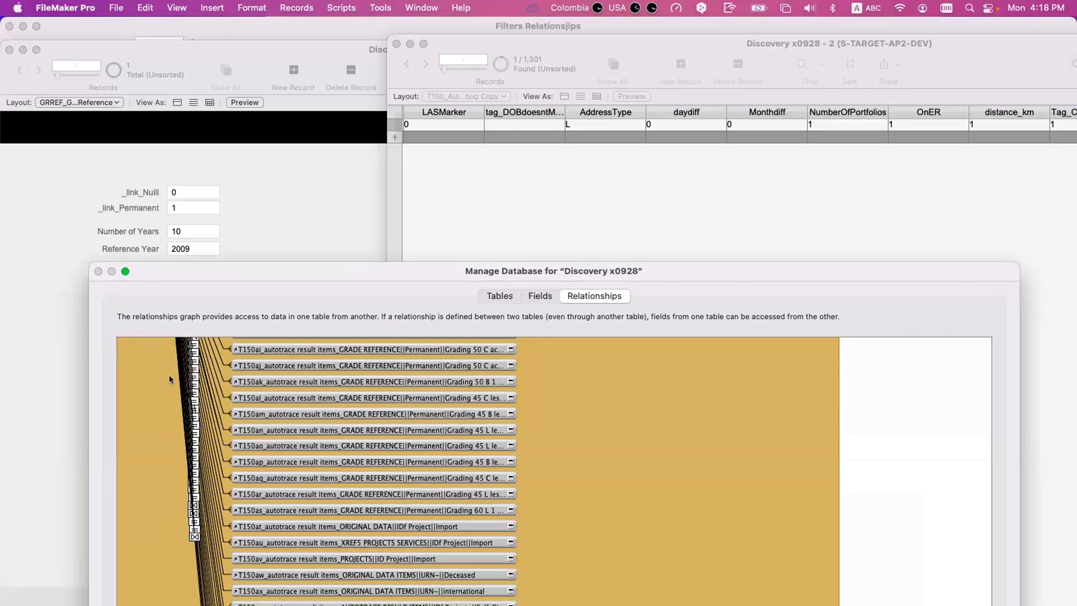
scroll(327, 403, left, 8)
scroll(329, 403, up, 4)
click(550, 420)
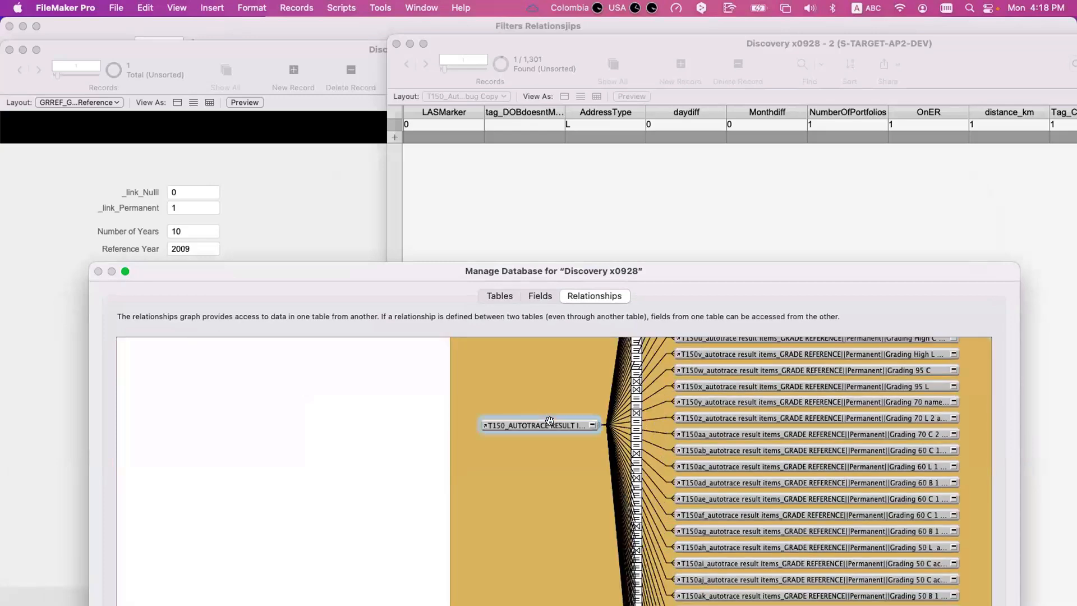
click(725, 431)
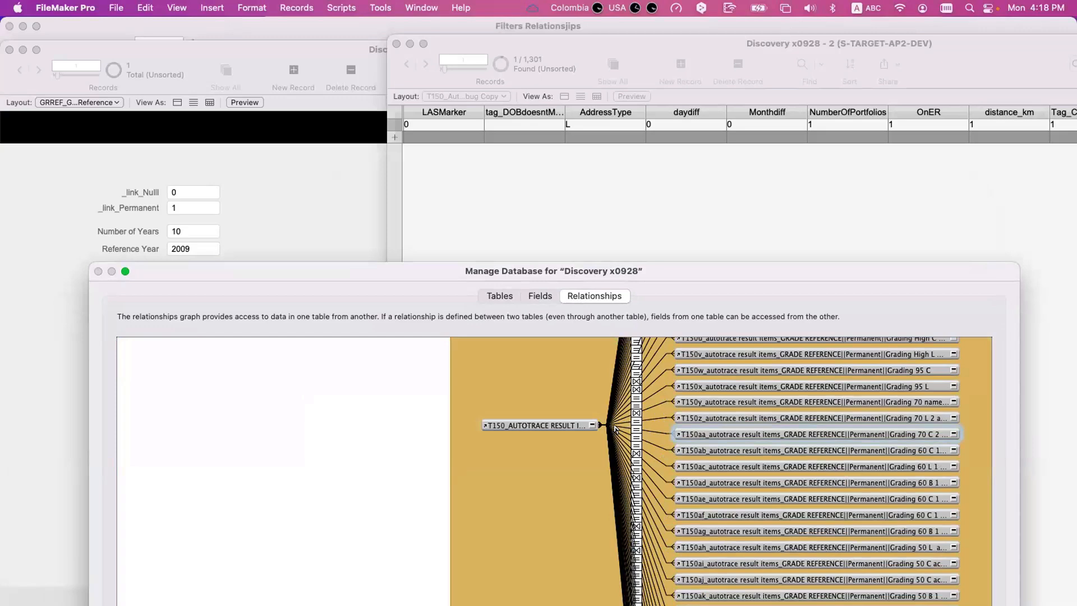
- Open the T150aa relationship, examine which constants AddressType and NumberOfPortfolios match, and close it
double_click(637, 431)
click(586, 417)
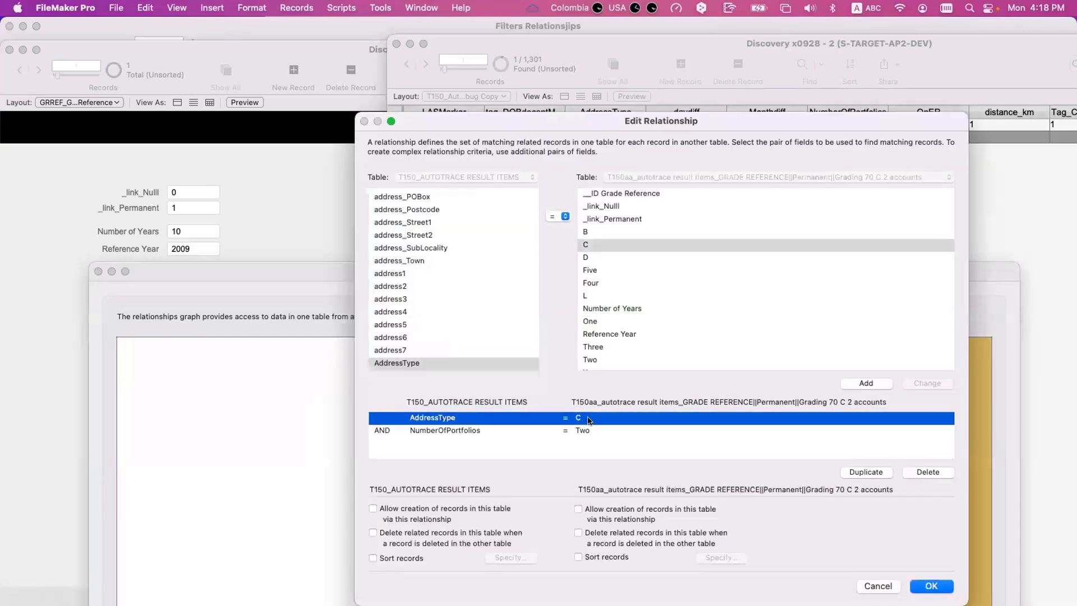
click(588, 430)
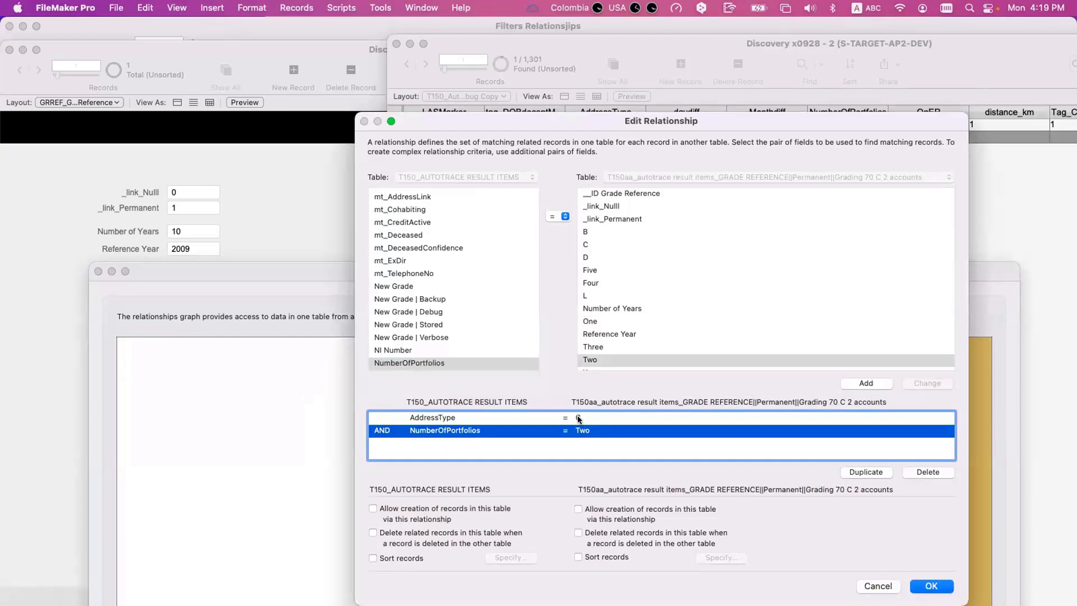
click(579, 419)
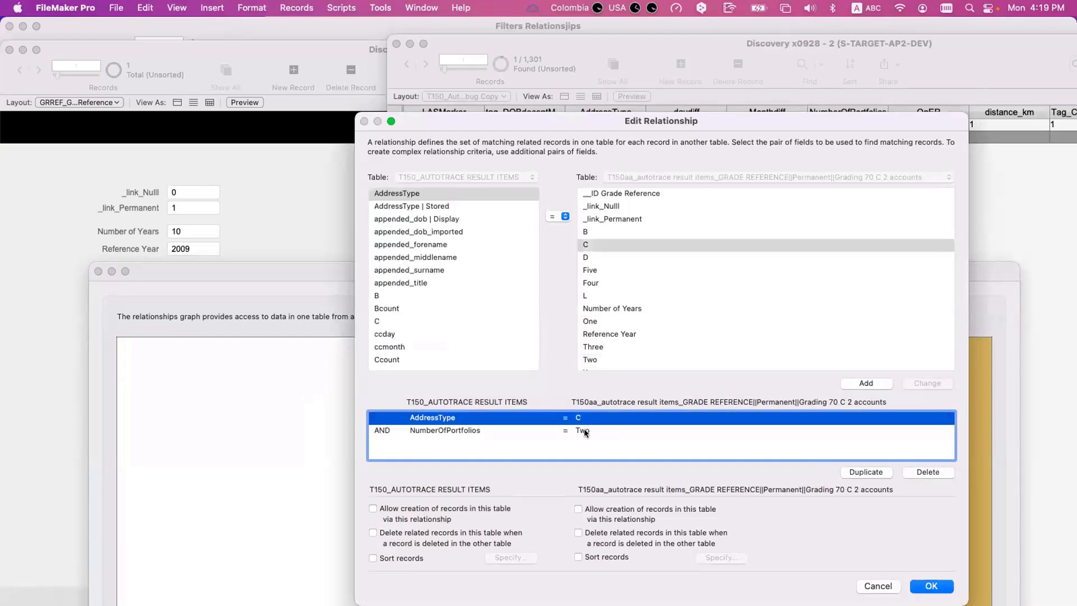
click(583, 430)
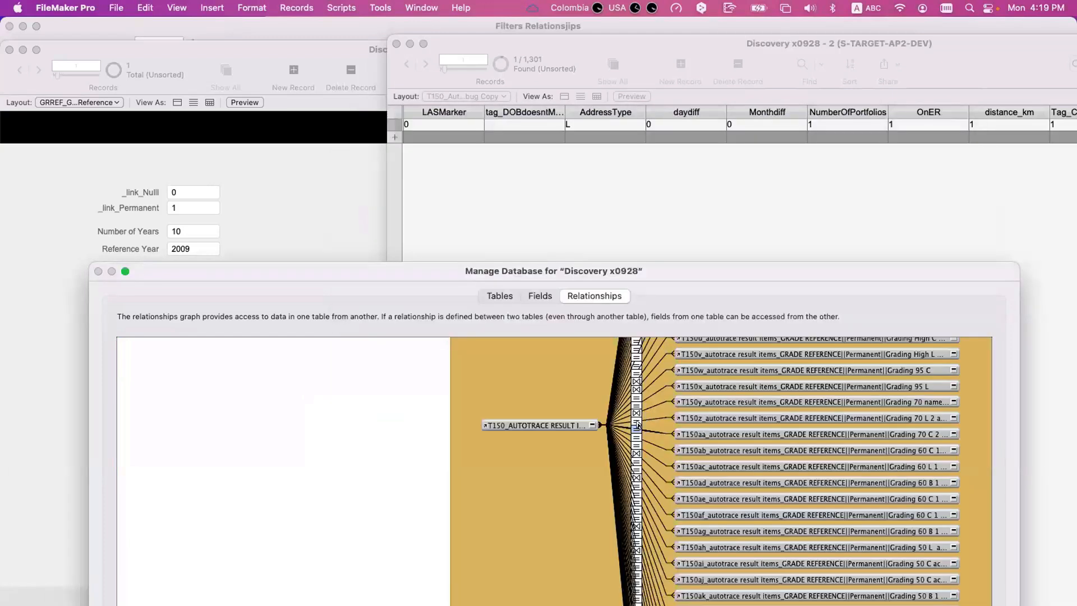
- Examine the AddressType and NumberOfPortfolios criteria in the T150z "Grading 70 L 2 accounts" and T150y "Grading 70 name DOB only" relationships
double_click(638, 424)
click(442, 417)
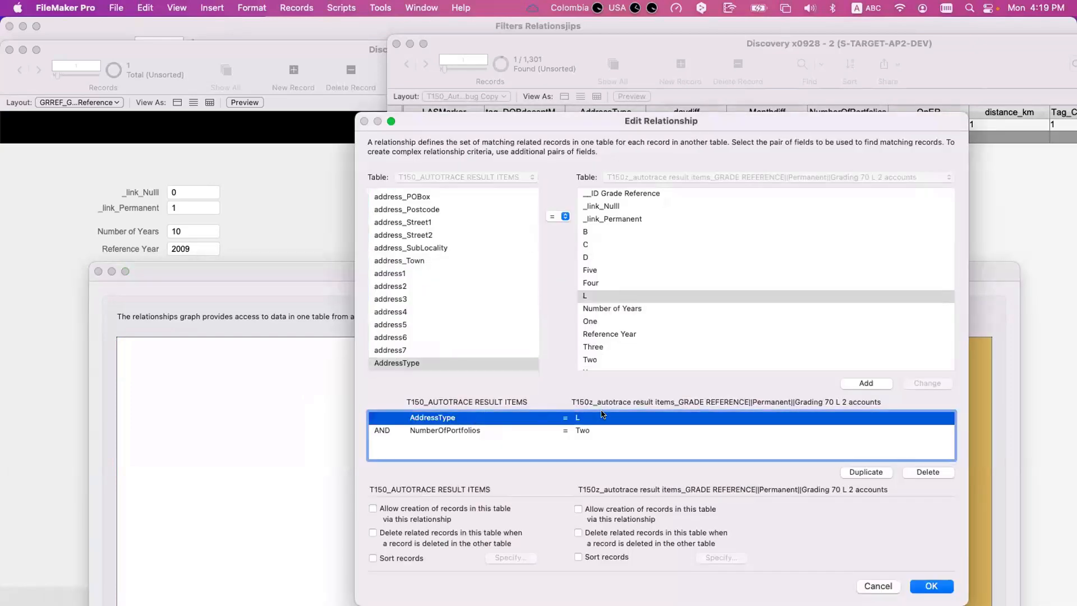
key(Return)
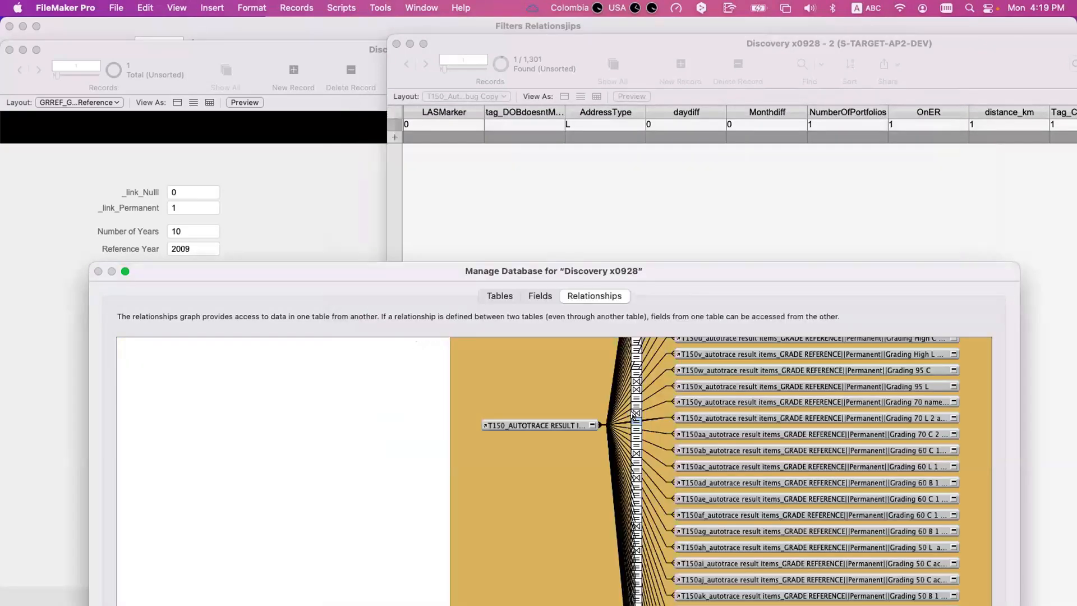
double_click(636, 417)
click(445, 417)
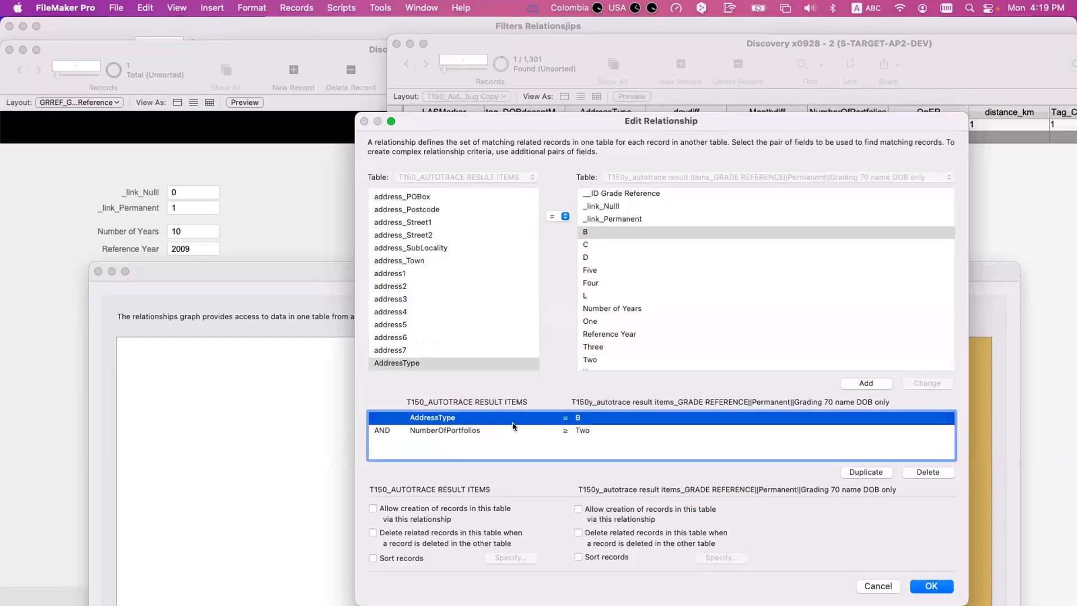
click(466, 429)
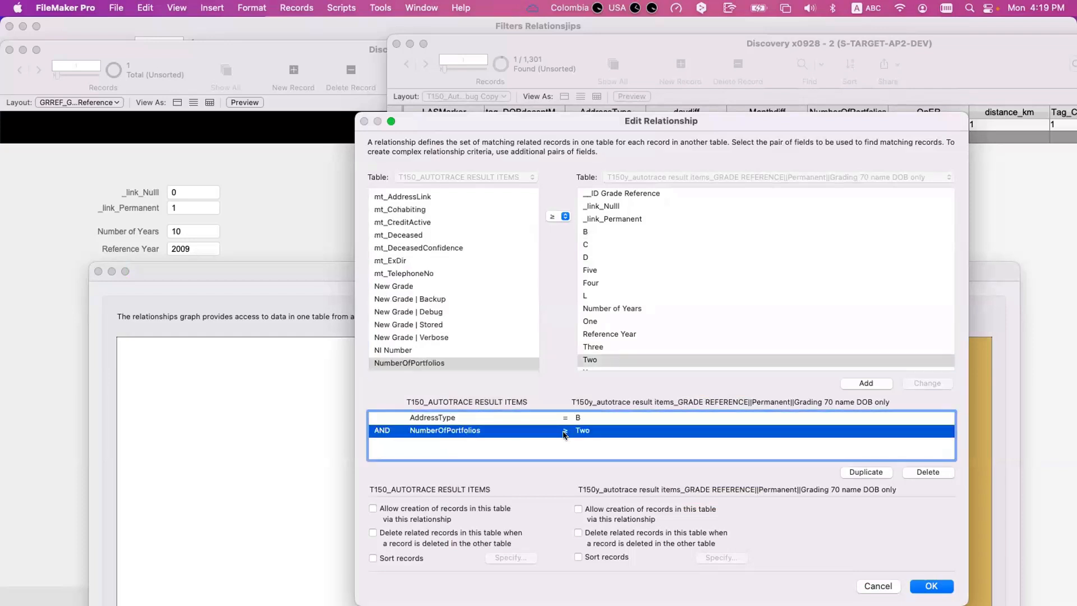
key(Return)
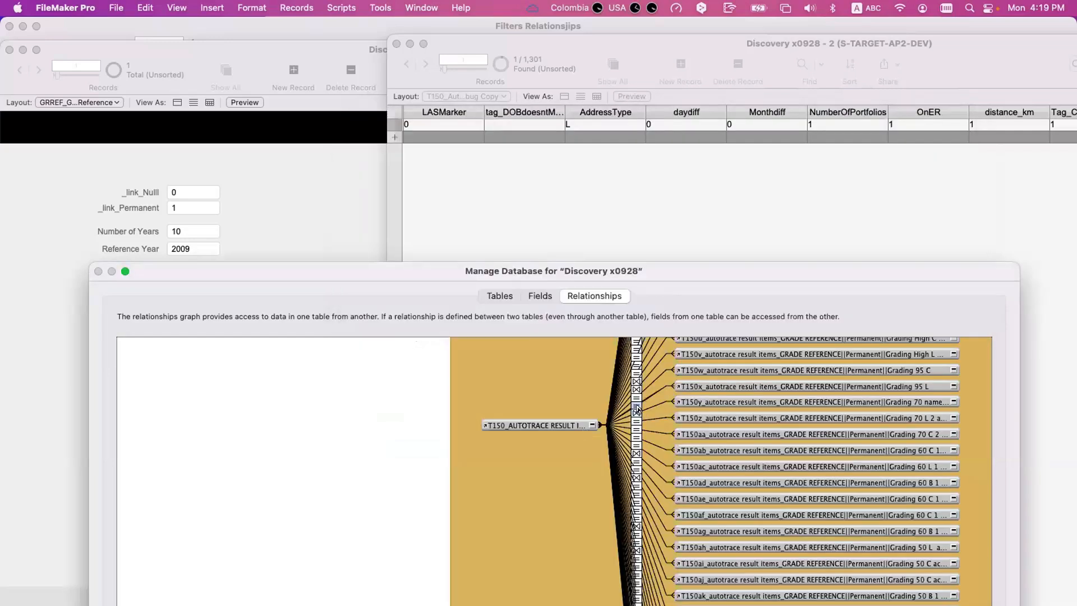
- Examine the AddressType and NumberOfPortfolios criteria in the T150x "Grading 95 L" and T150w "Grading 95 C" relationships
double_click(637, 410)
click(591, 423)
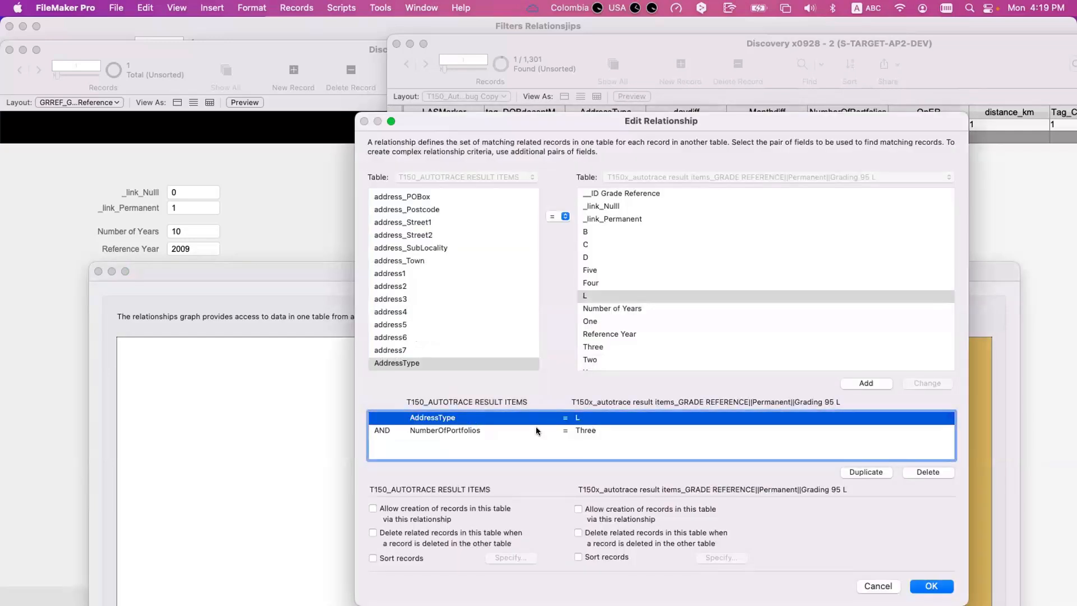
click(479, 433)
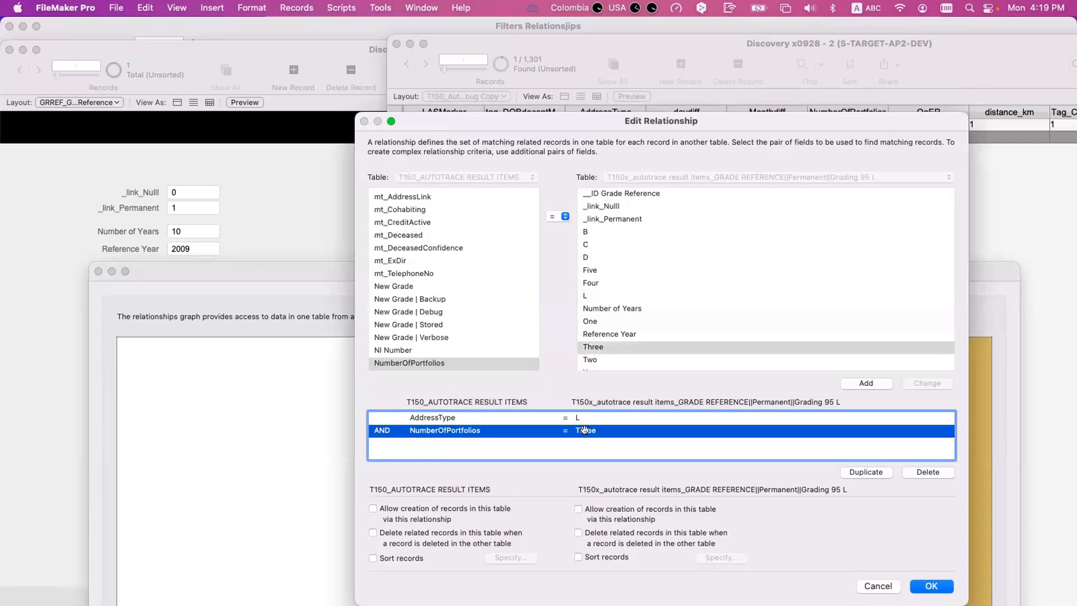
key(Return)
double_click(636, 408)
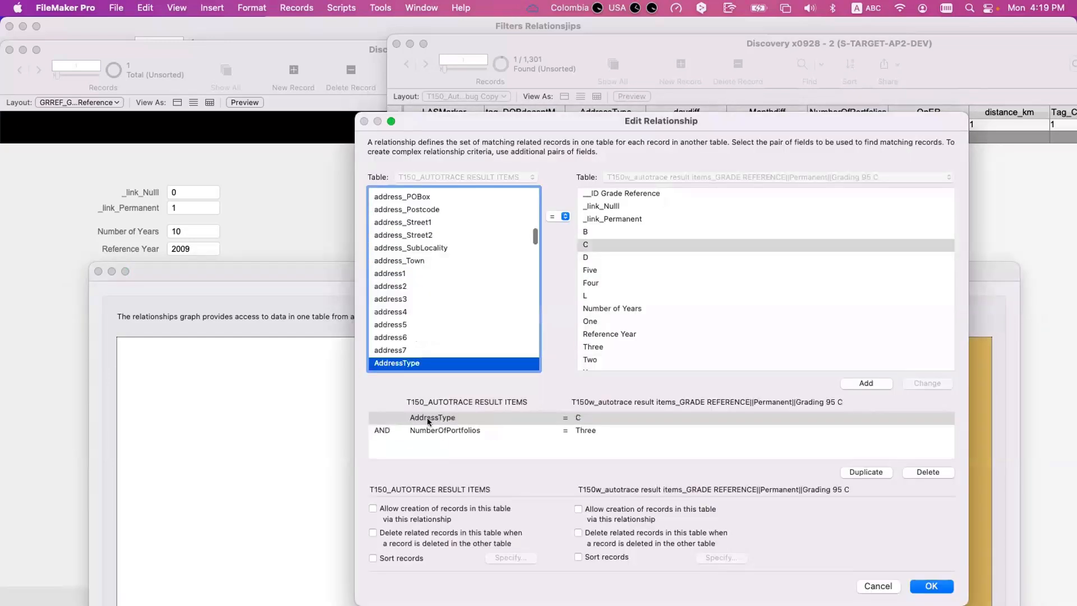
click(544, 429)
key(Escape)
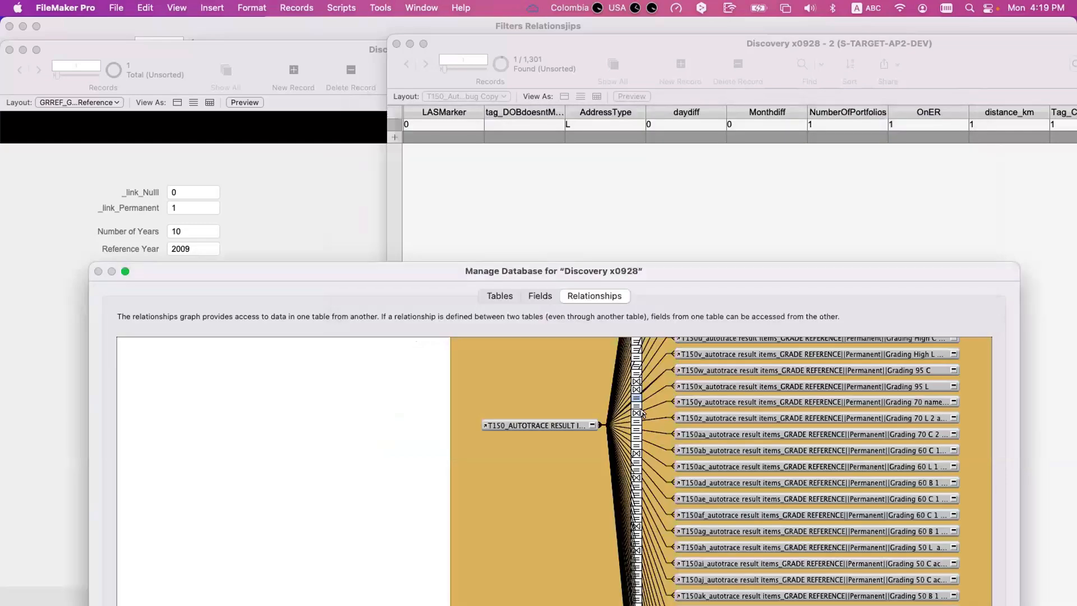
- Open the T150v "Grading High L more than 4" relationship, inspect its AddressType and NumberOfPortfolios criteria, and close it
double_click(638, 394)
key(Escape)
double_click(639, 392)
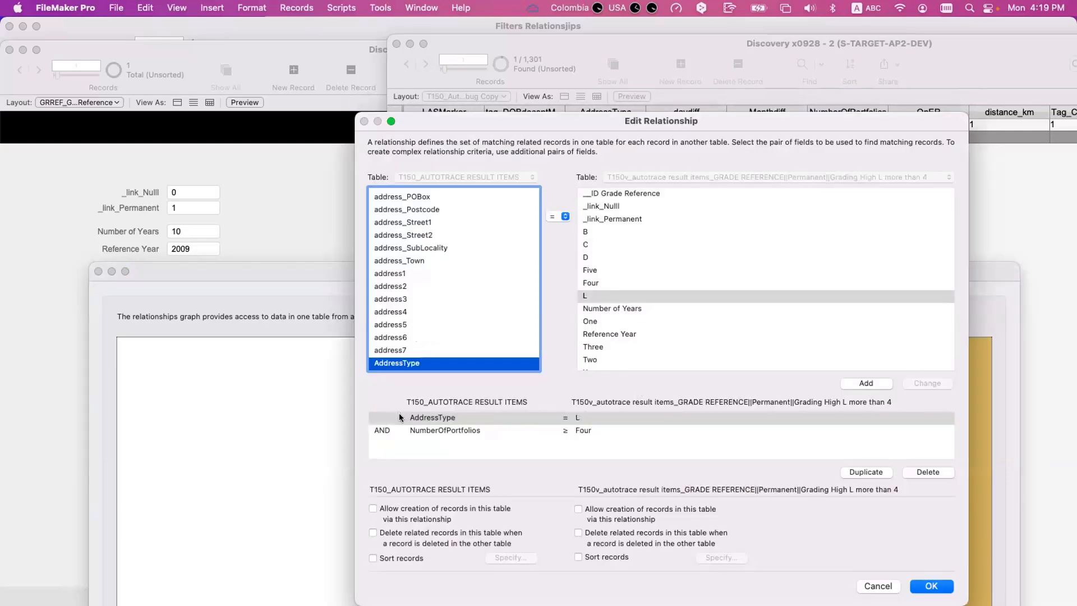
click(577, 420)
click(566, 431)
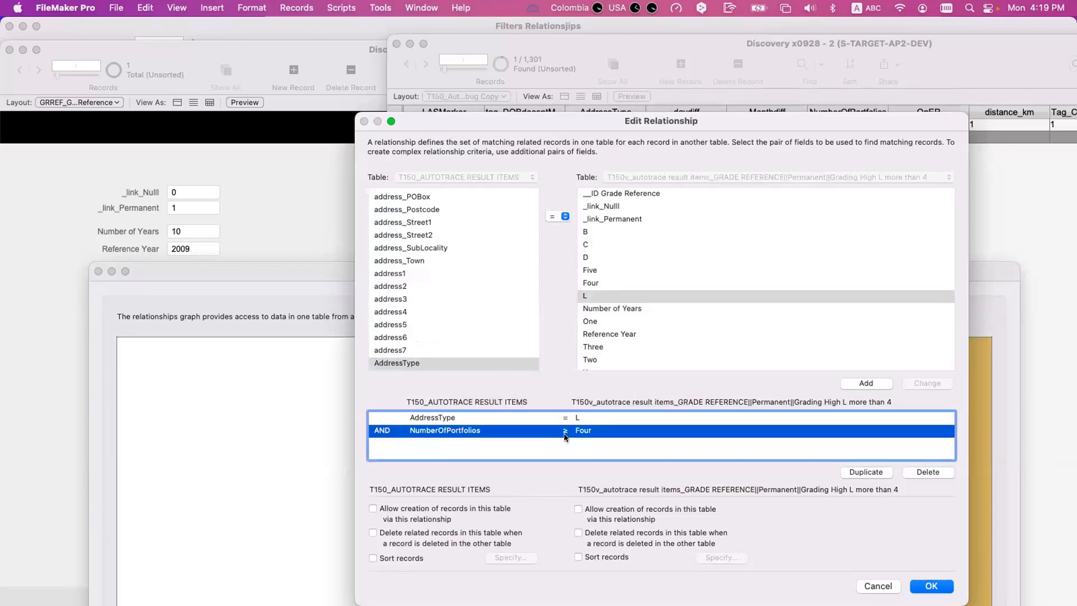
key(Escape)
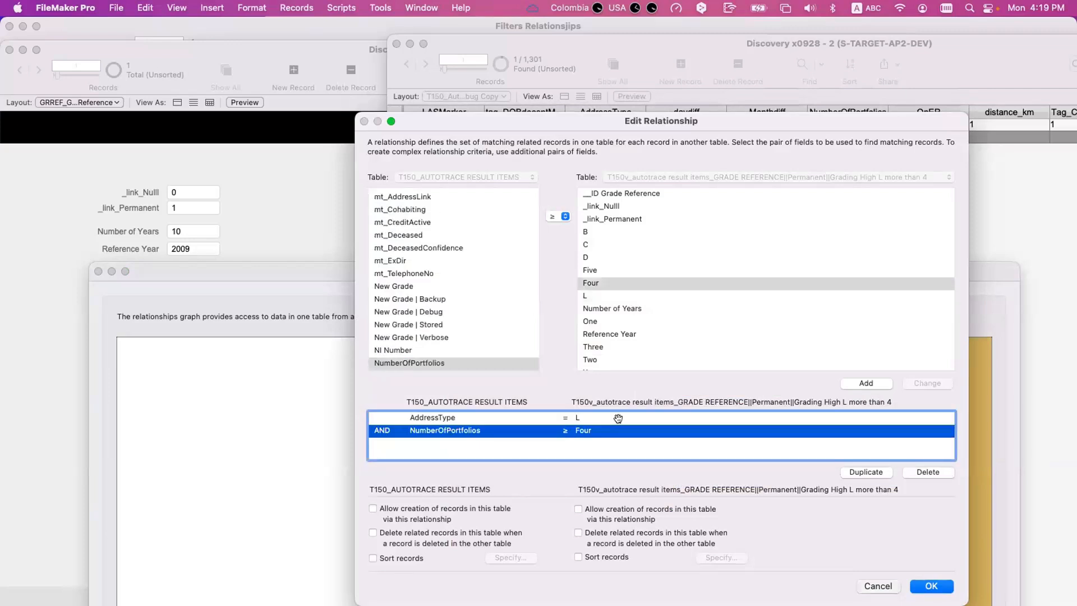
- Examine the AddressType criterion in the T150u "Grading High C more than 4" relationship, then briefly open and close a neighbouring relationship
double_click(635, 381)
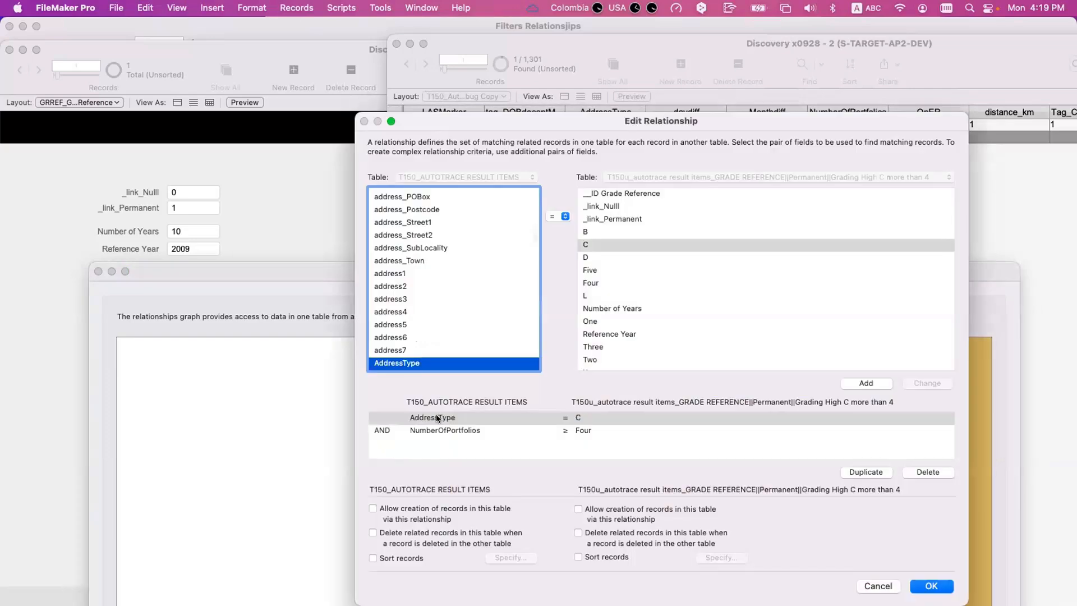
click(568, 420)
key(Escape)
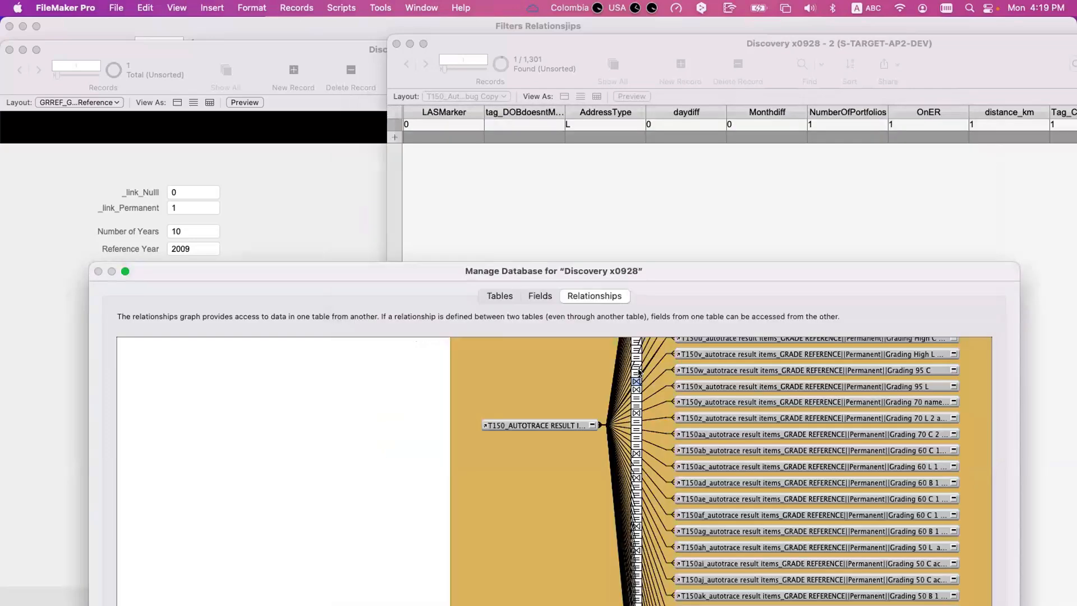
double_click(637, 367)
key(Escape)
- Look over the table occurrences linked to T150_AUTOTRACE RESULT ITEMS in the relationships graph, from the Match entries through the Grading entries
scroll(657, 478, down, 5)
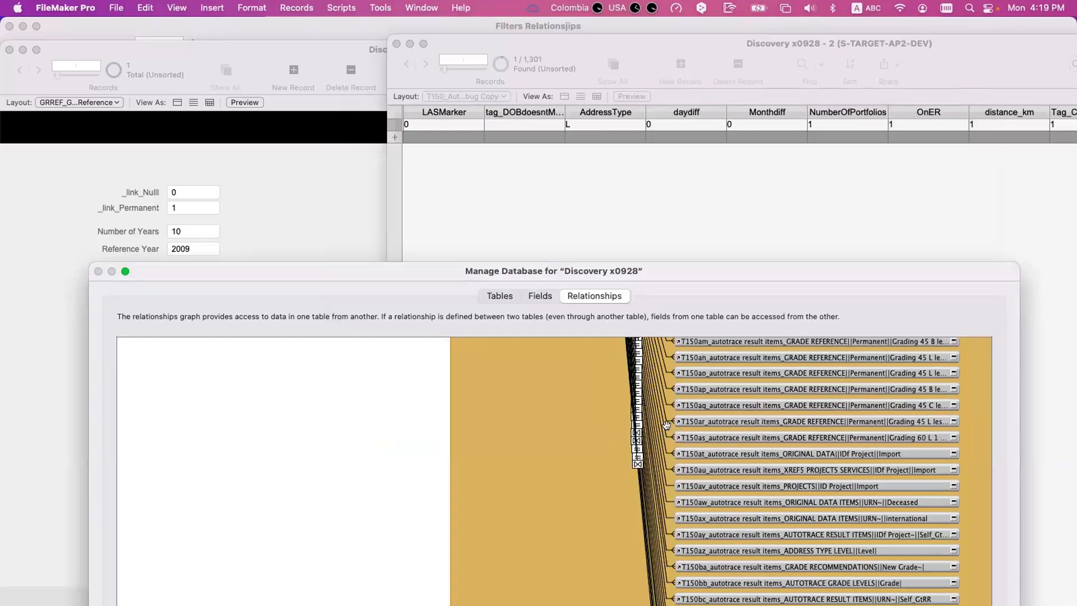
scroll(788, 439, right, 5)
scroll(788, 439, right, 1)
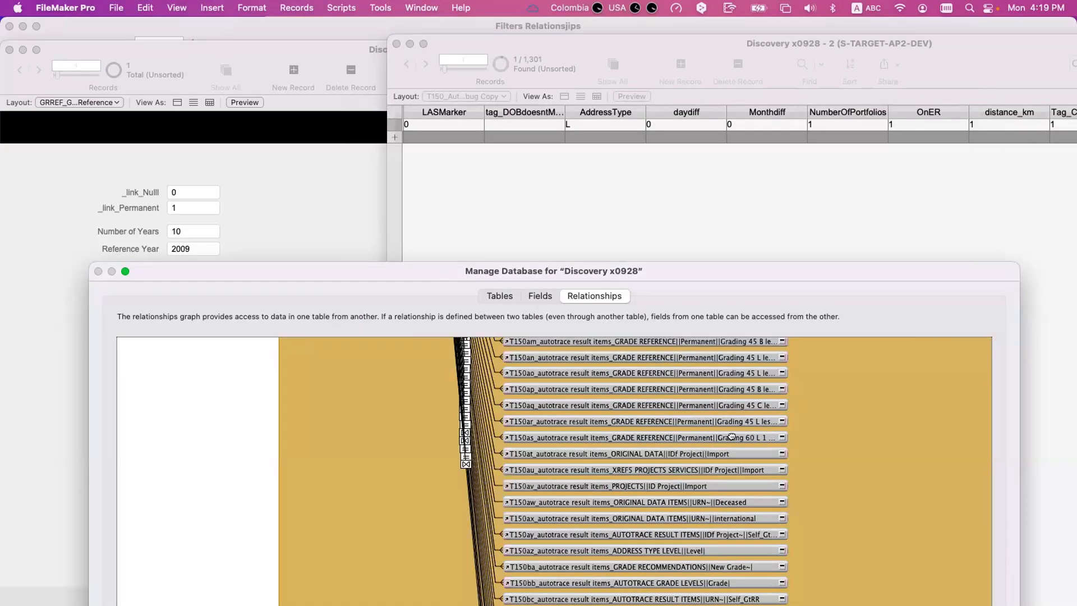
scroll(731, 435, up, 10)
scroll(730, 435, up, 10)
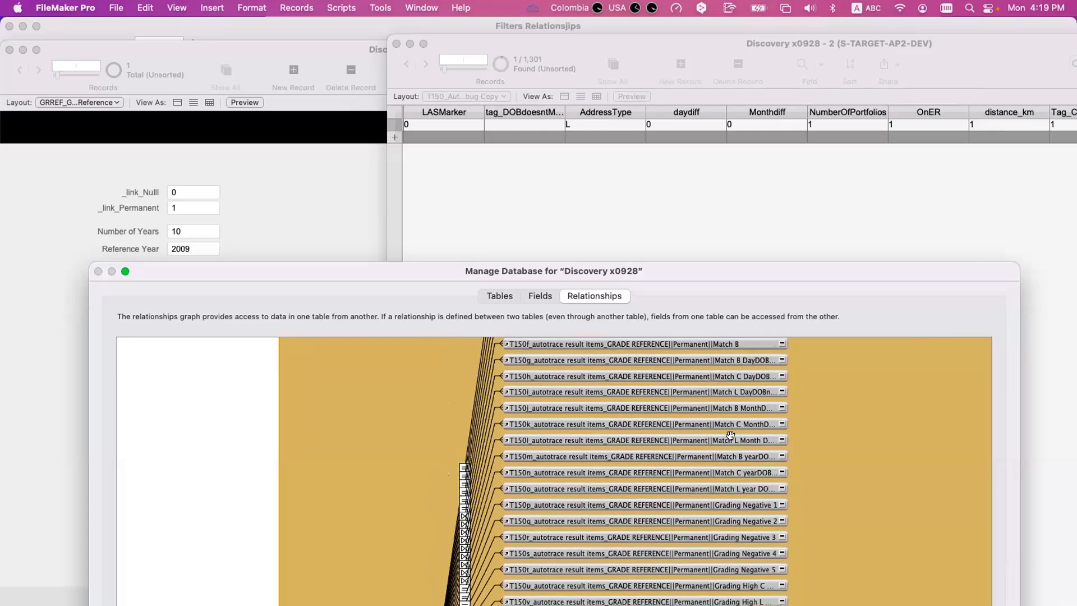
scroll(730, 434, up, 6)
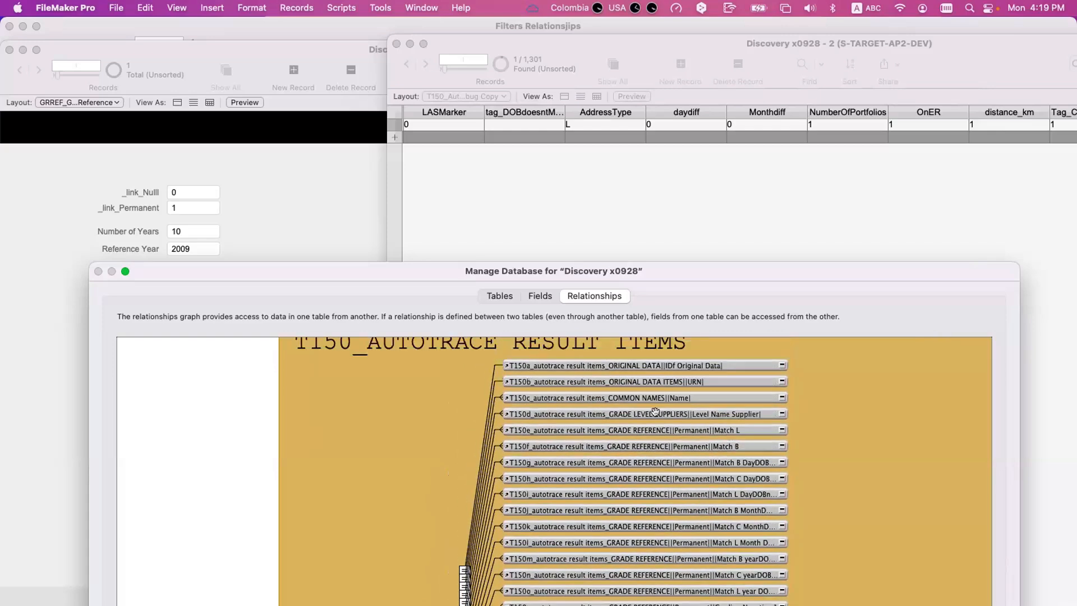
scroll(651, 422, down, 20)
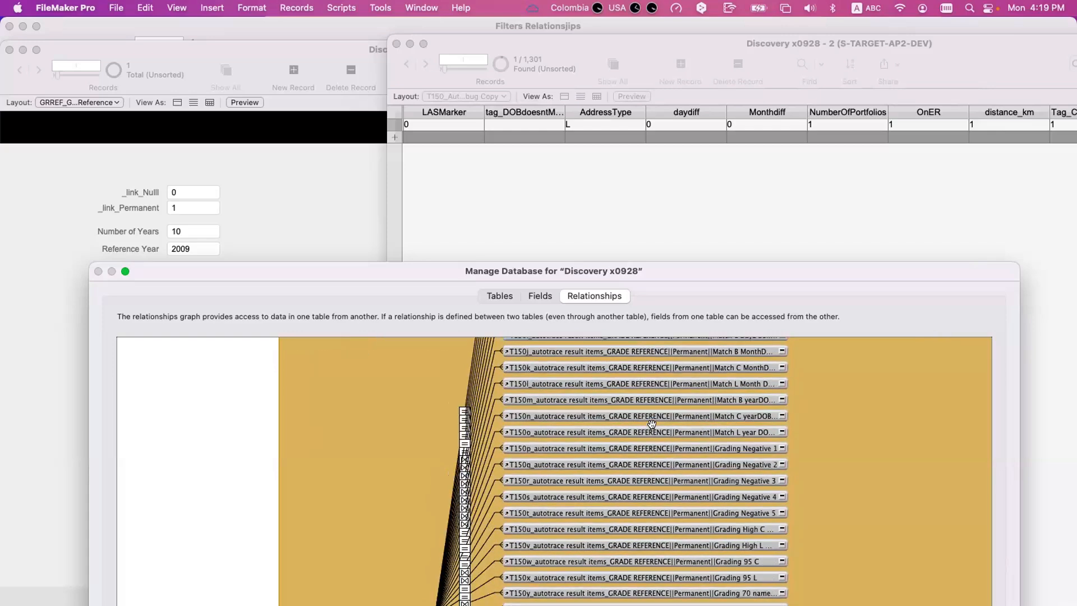
scroll(651, 422, up, 20)
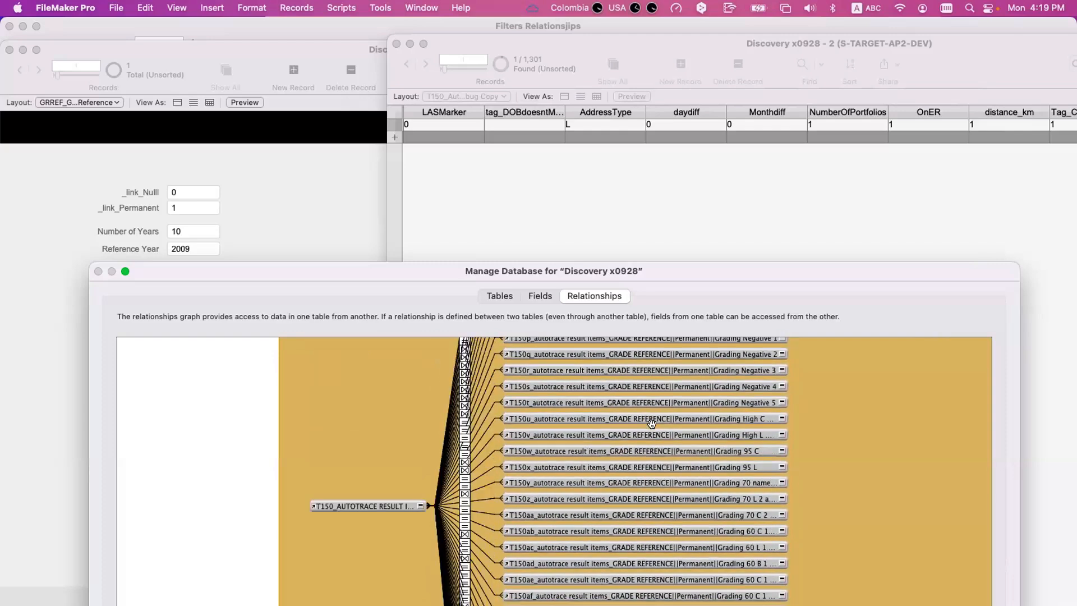
scroll(645, 441, down, 4)
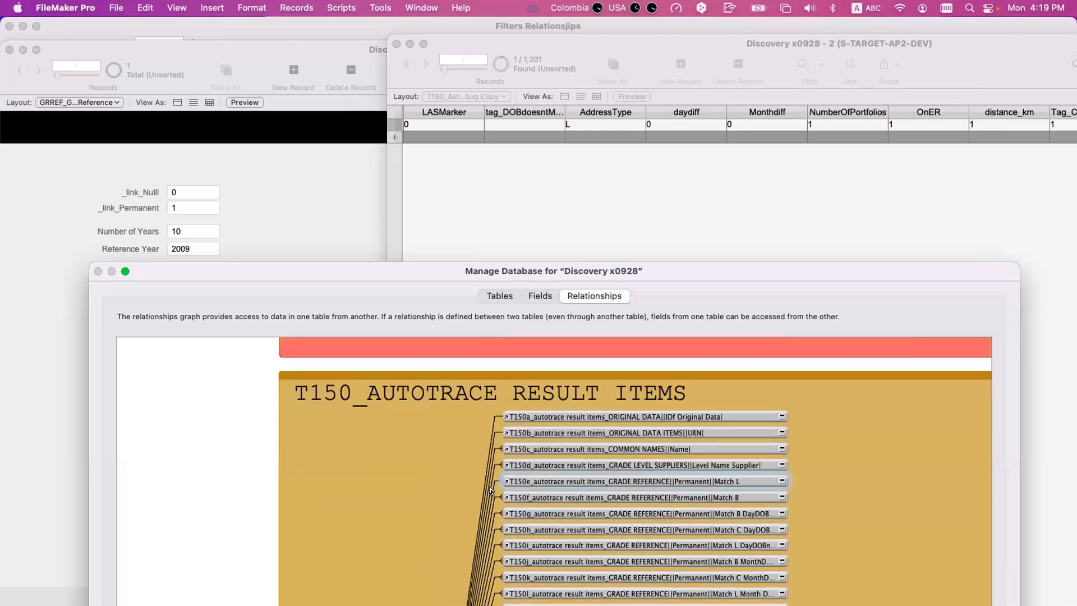
- Open the T150e "Match L" relationship, examine its AddressType and tag_postcodematch criteria, and close it
double_click(491, 488)
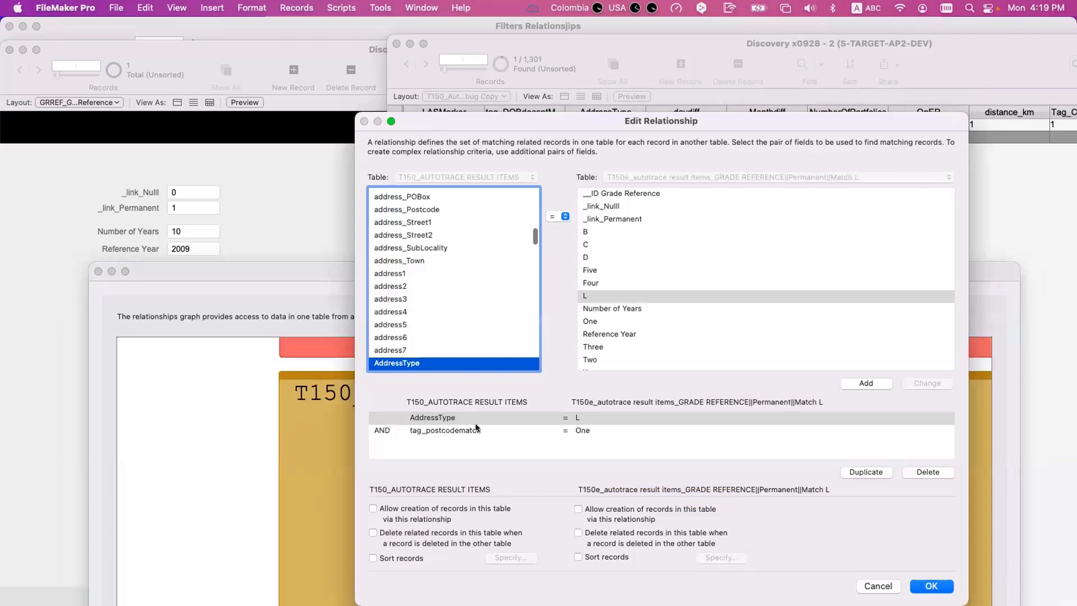
click(478, 418)
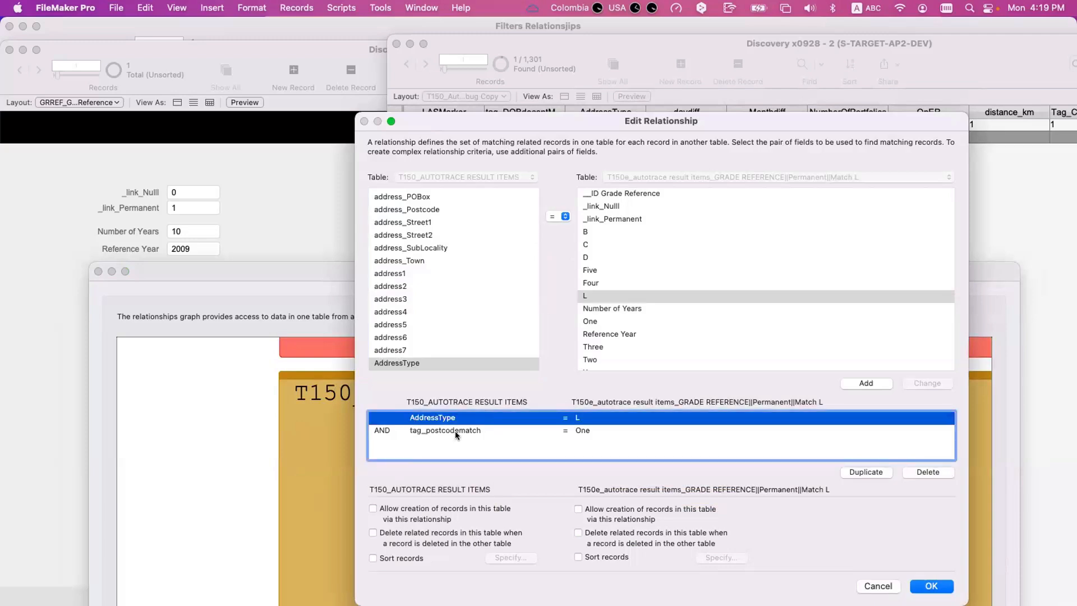
click(456, 430)
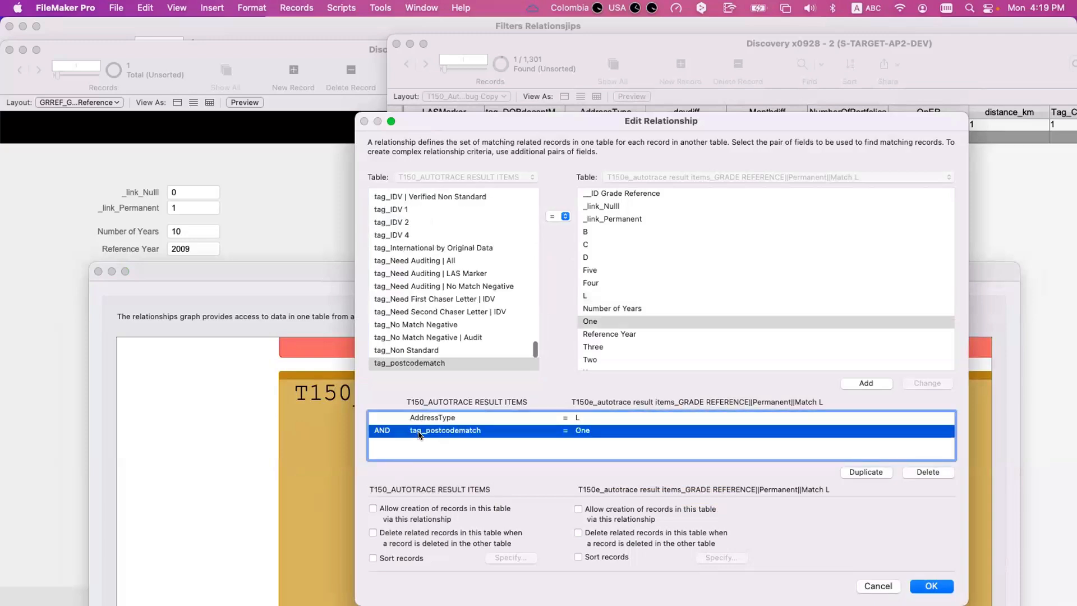
click(457, 419)
key(Return)
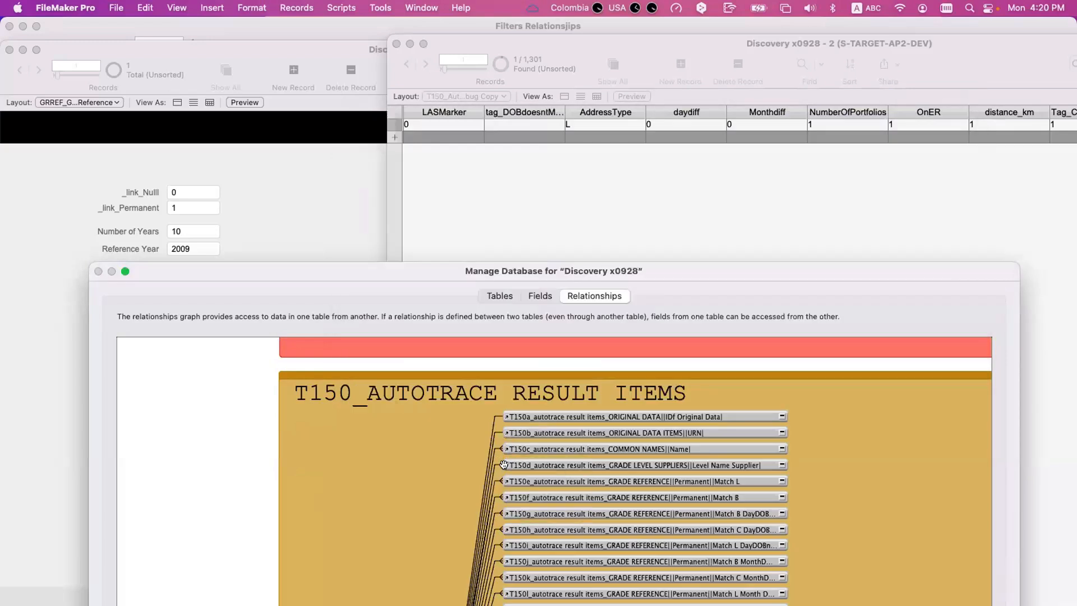
- Open the T150g "Match B DayDOBnot match" relationship, examine its AddressType and daydiff criteria, and close it
double_click(490, 511)
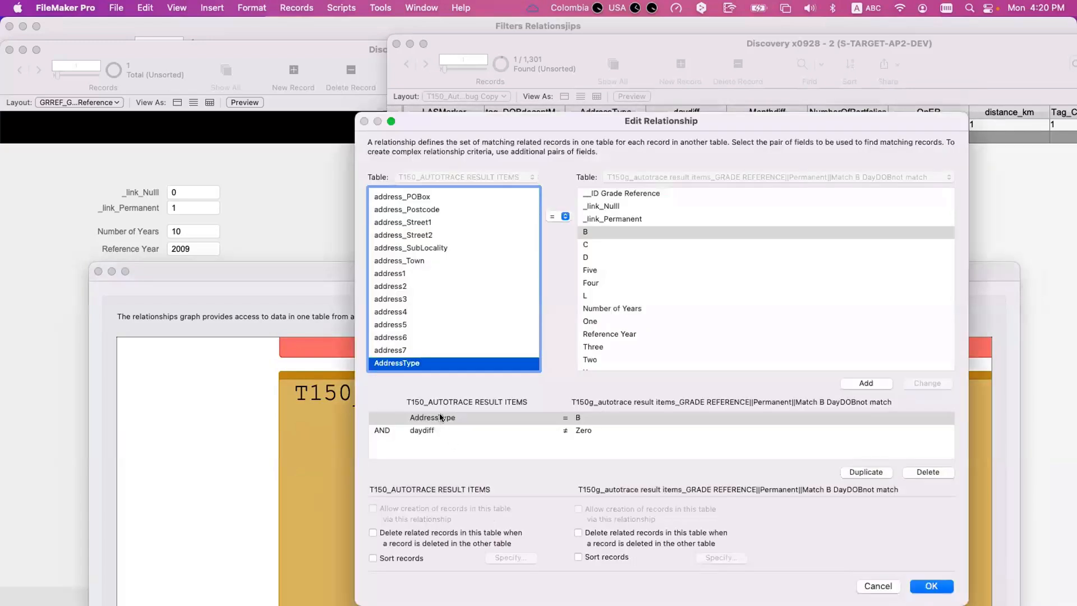
click(568, 416)
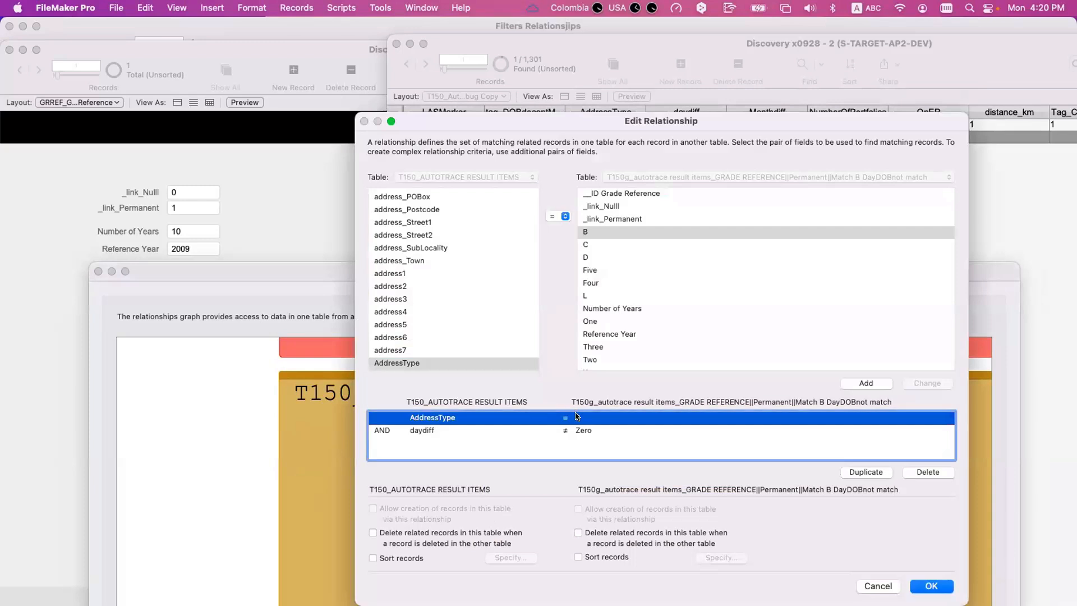
click(440, 430)
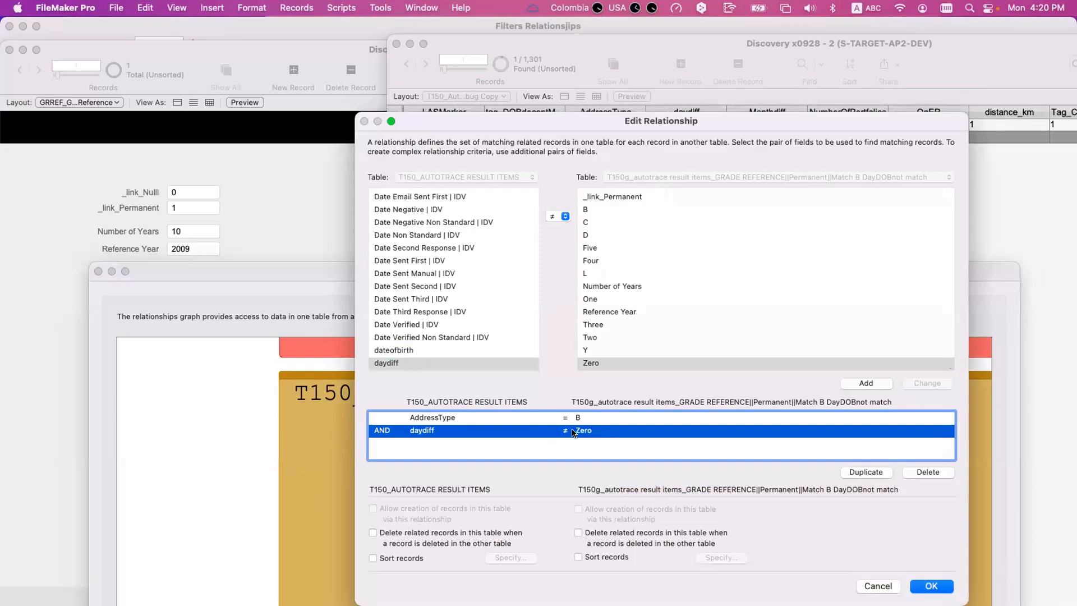
key(Escape)
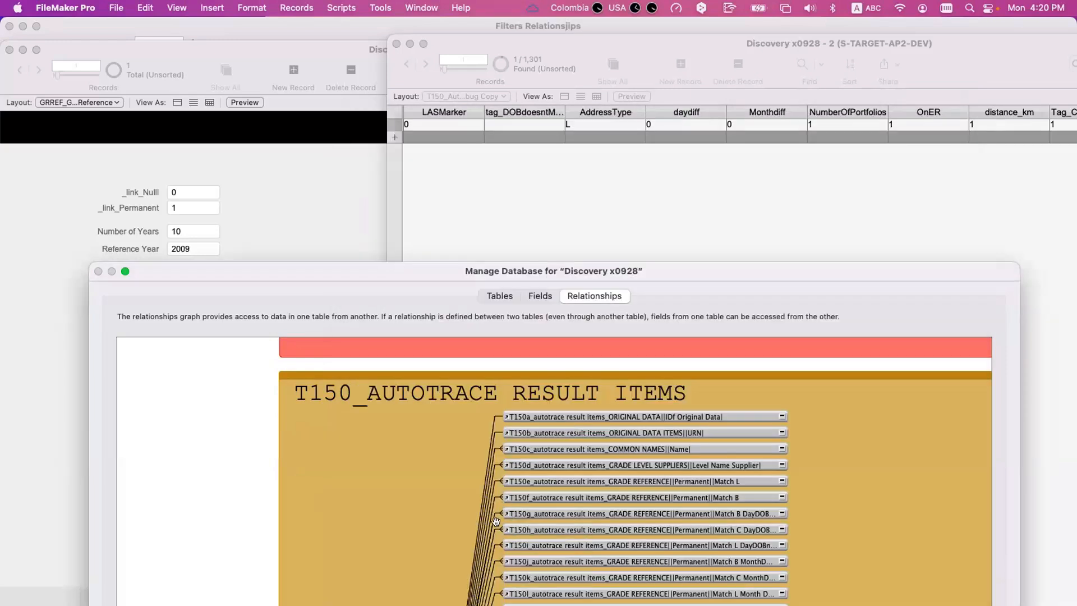
- Check the criteria of the T150i "Match L DayDOBnot match" relationship and of a nearby month-of-birth relationship, closing each
scroll(496, 524, down, 2)
scroll(496, 525, down, 1)
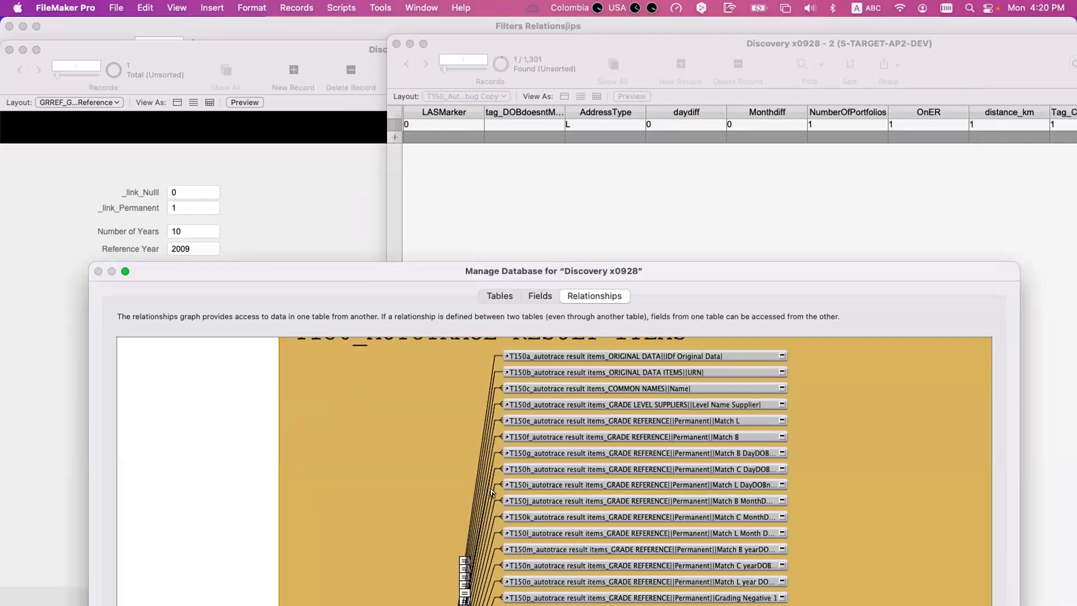
double_click(490, 492)
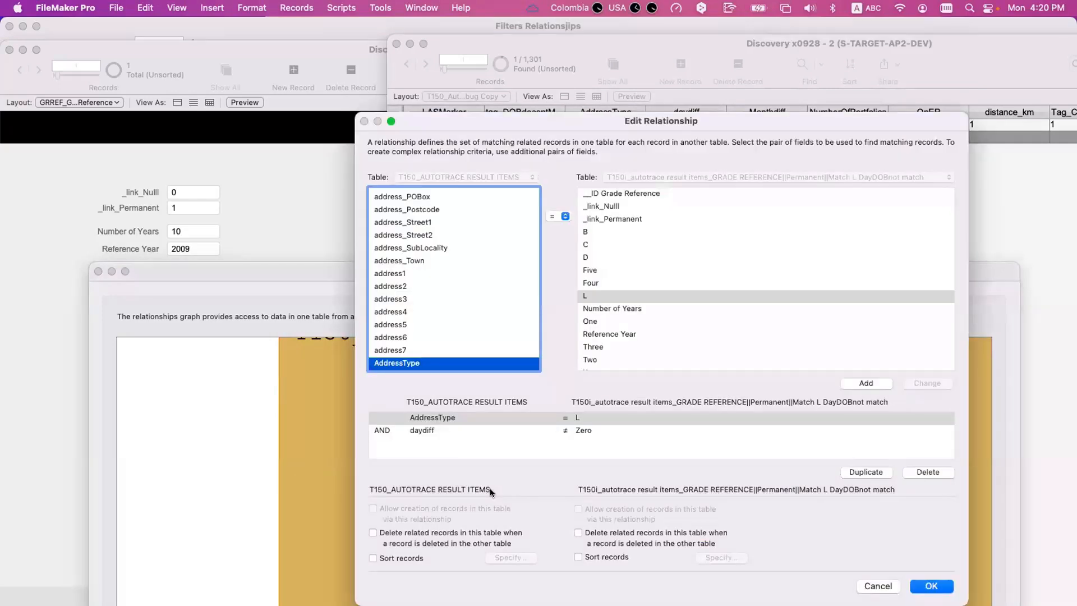
key(Escape)
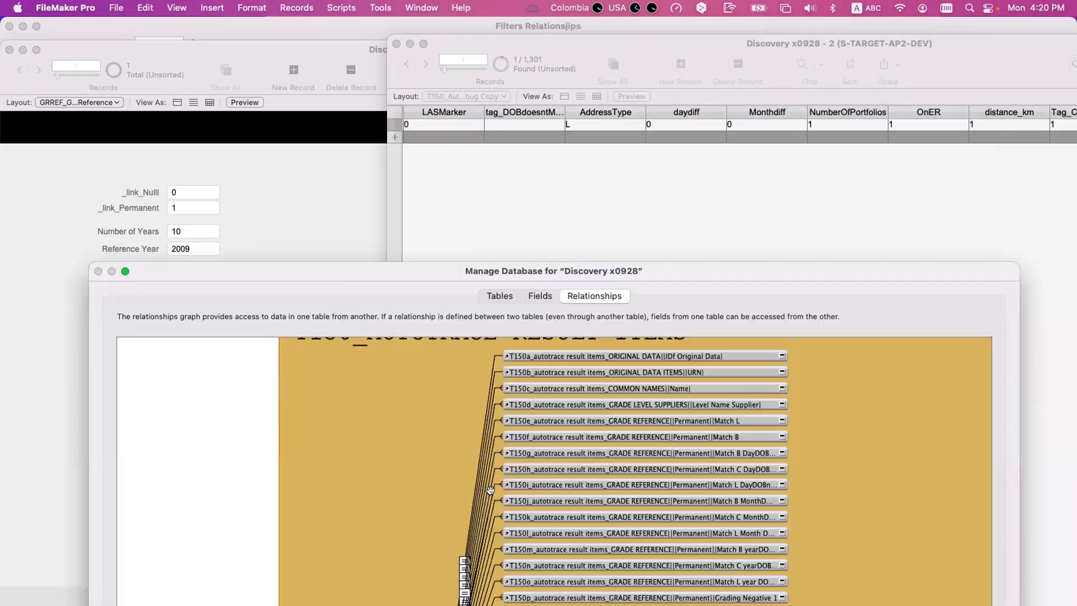
double_click(490, 532)
key(Escape)
- Open the T150m "Match B yearDOBnot match" relationship, examine its yeardiff criterion, and close it
double_click(489, 552)
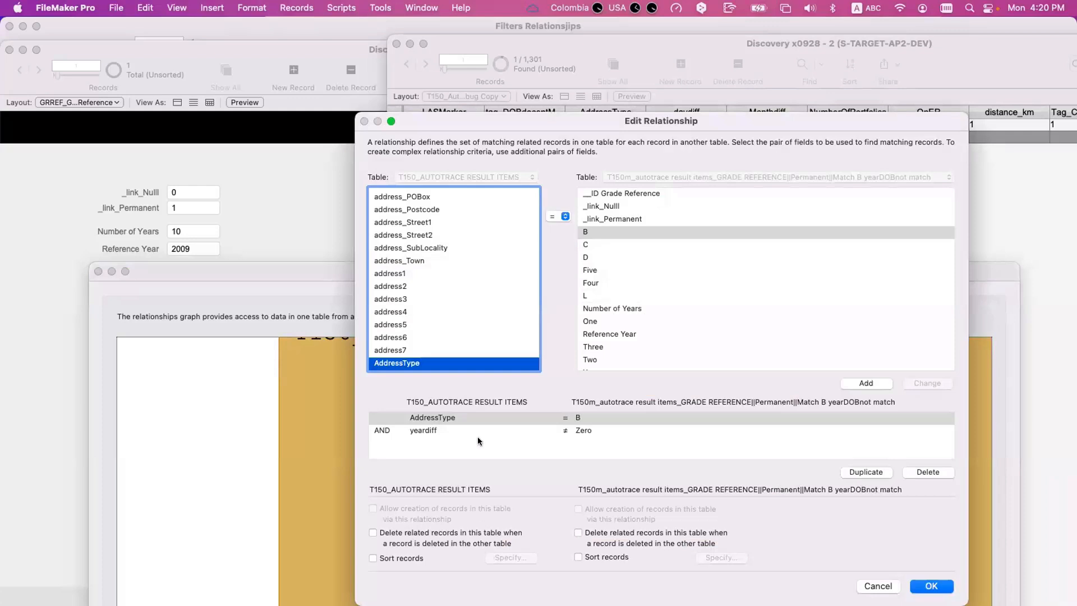
click(509, 432)
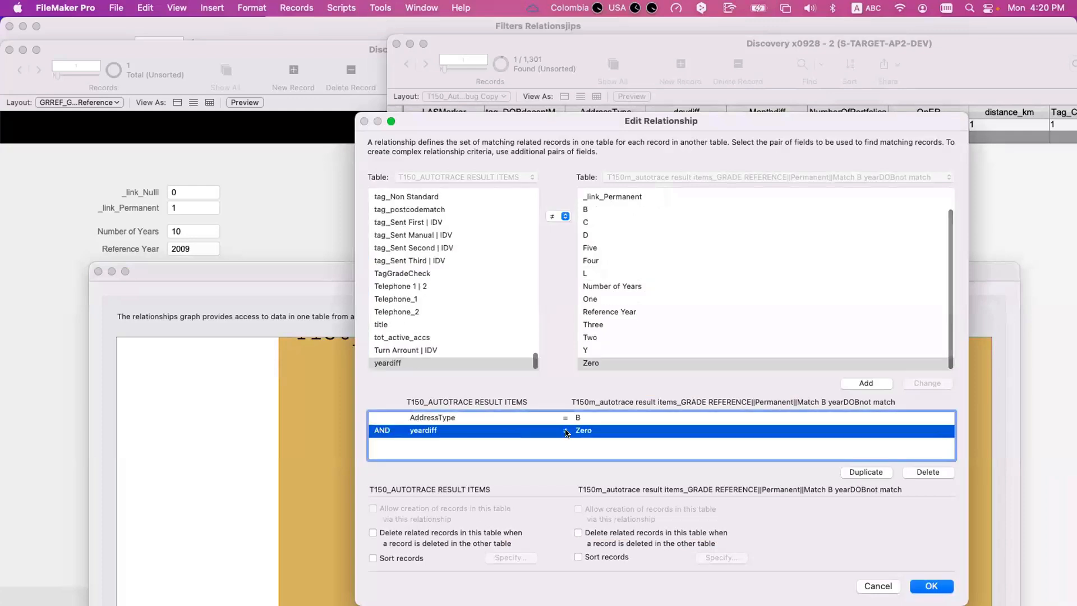
key(Escape)
- Open the T150r "Grading Negative 3" relationship, check which constant Tag_DOBblankTU matches, and close it
scroll(496, 529, down, 5)
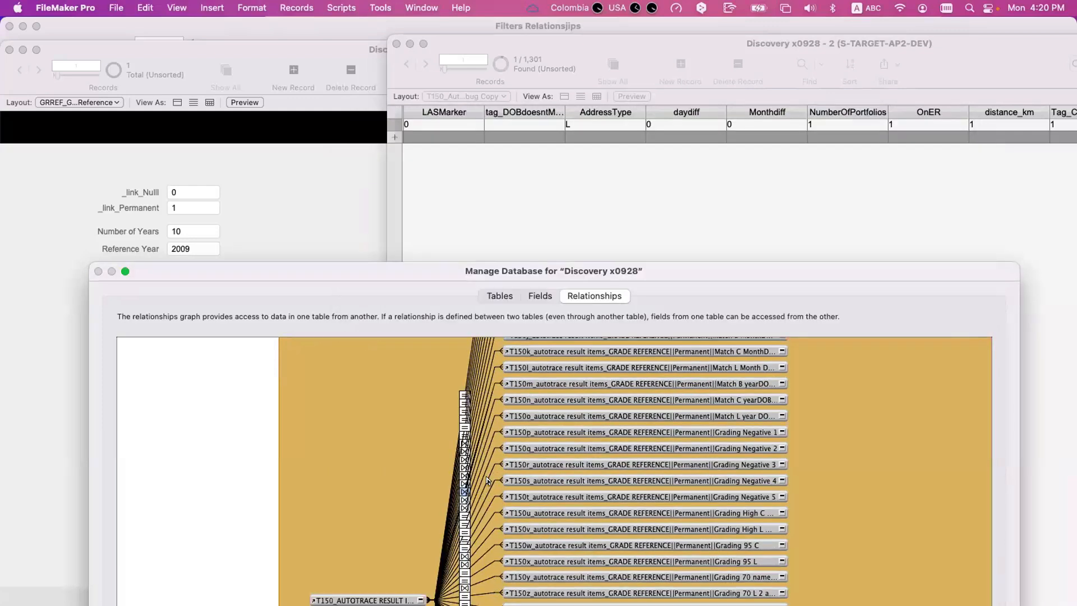
double_click(486, 475)
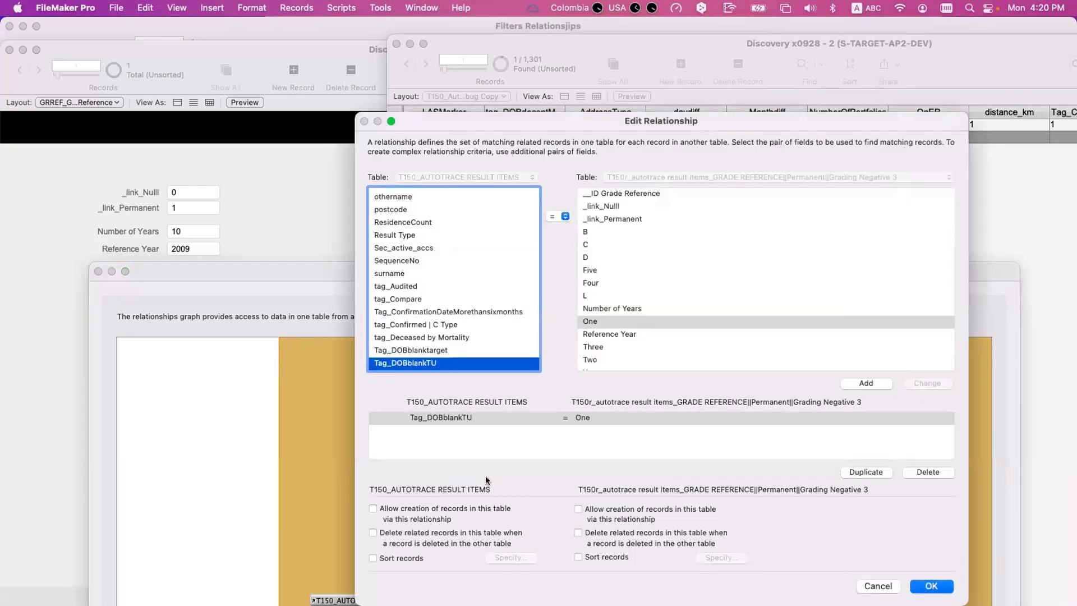
key(Escape)
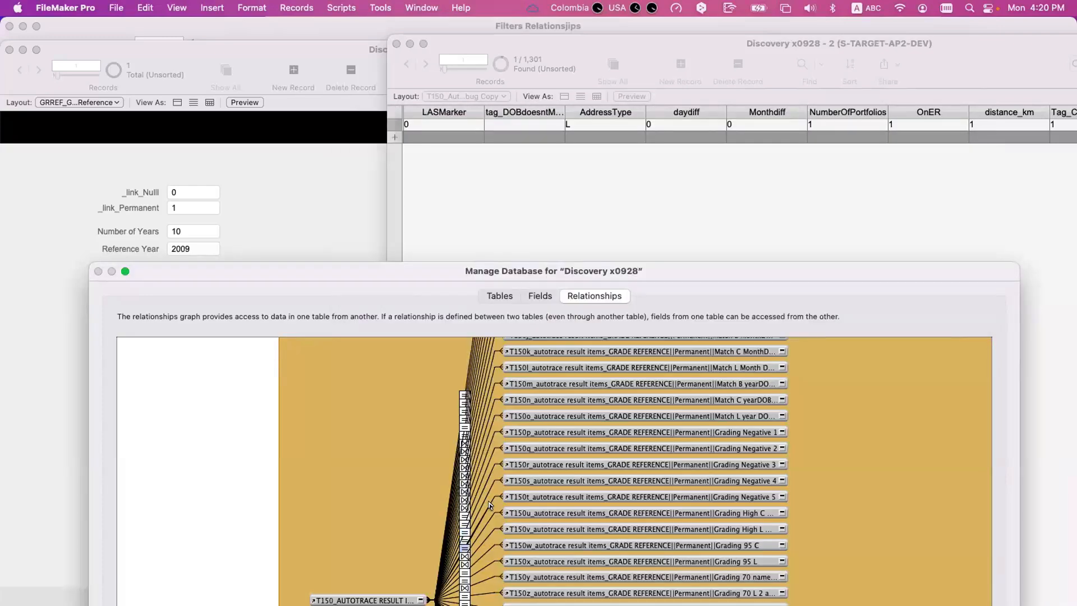
- Open the T150t "Grading Negative 5" relationship, examine its DOBMultipleMatches and AddressType criteria, and close it
double_click(488, 502)
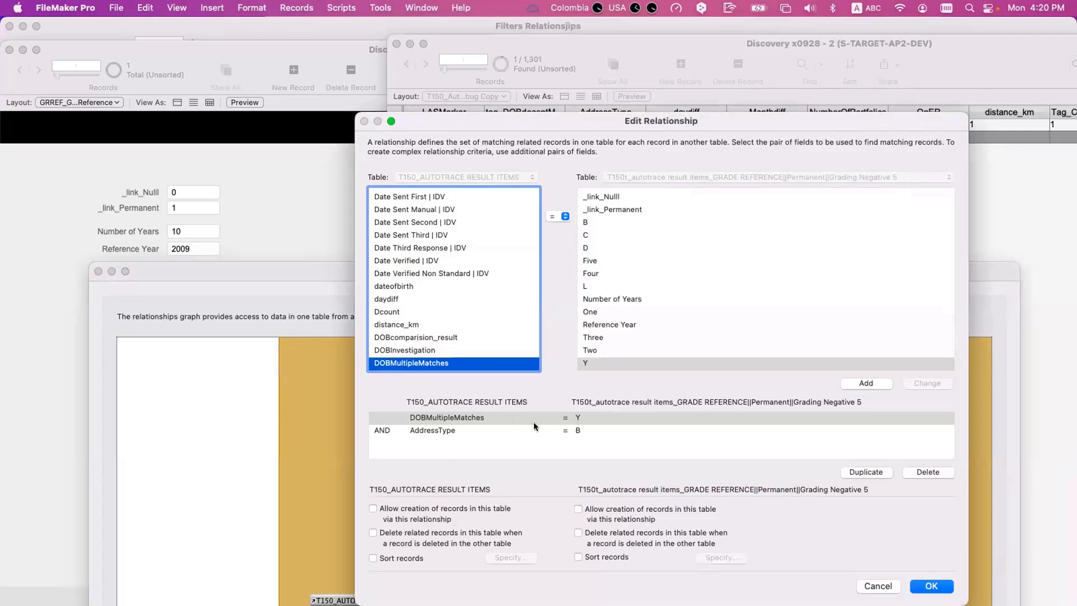
click(516, 422)
click(458, 428)
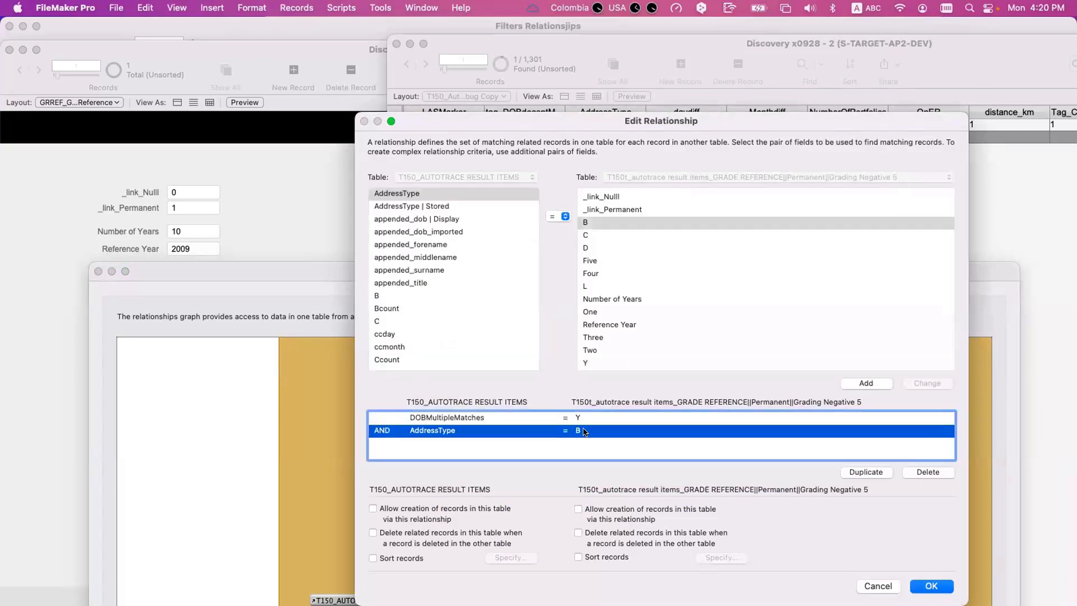
click(448, 418)
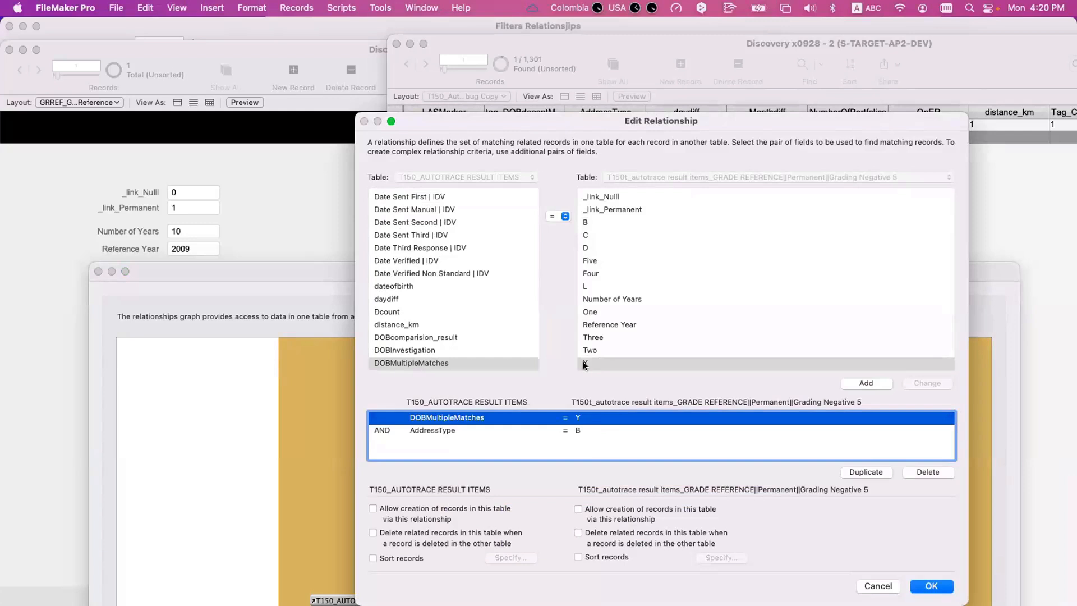
click(422, 429)
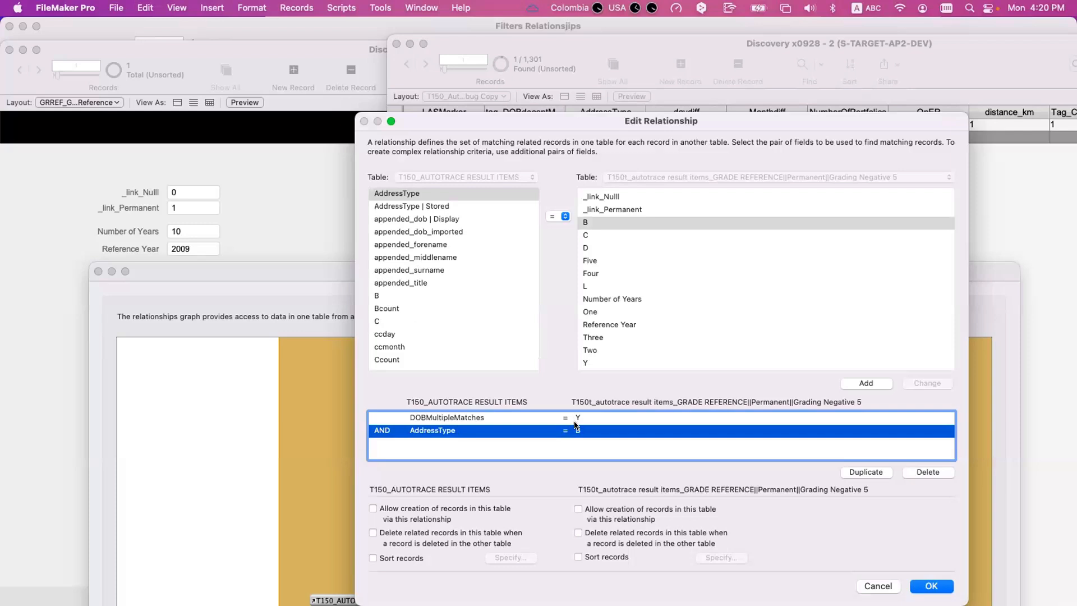
key(Escape)
- Reopen the T150v "Grading High L more than 4" relationship, inspect its NumberOfPortfolios criterion, and close it
scroll(471, 532, down, 2)
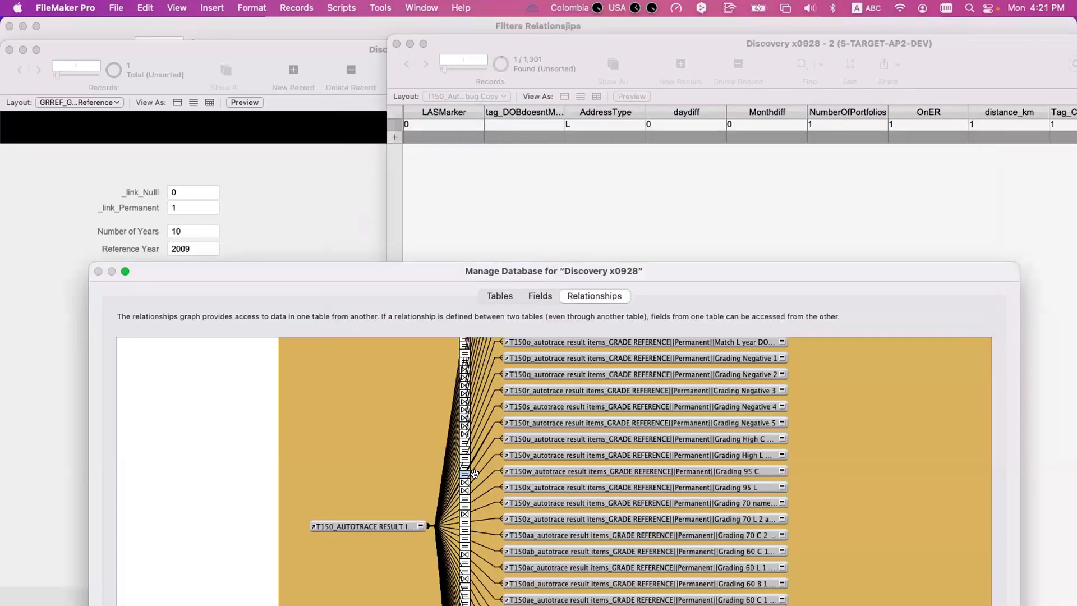
click(476, 474)
double_click(476, 469)
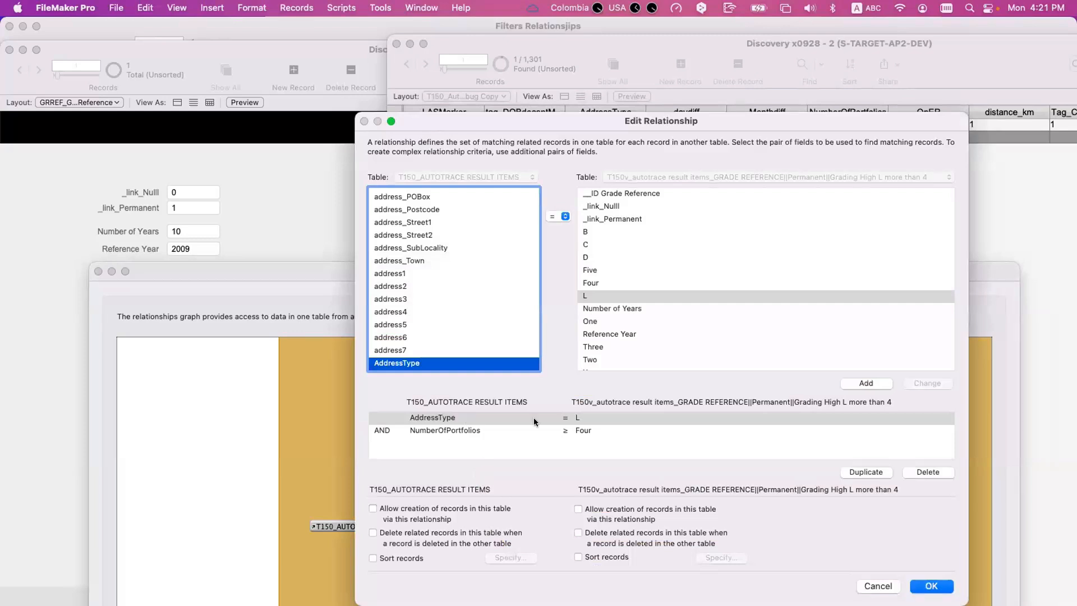
click(451, 433)
click(556, 432)
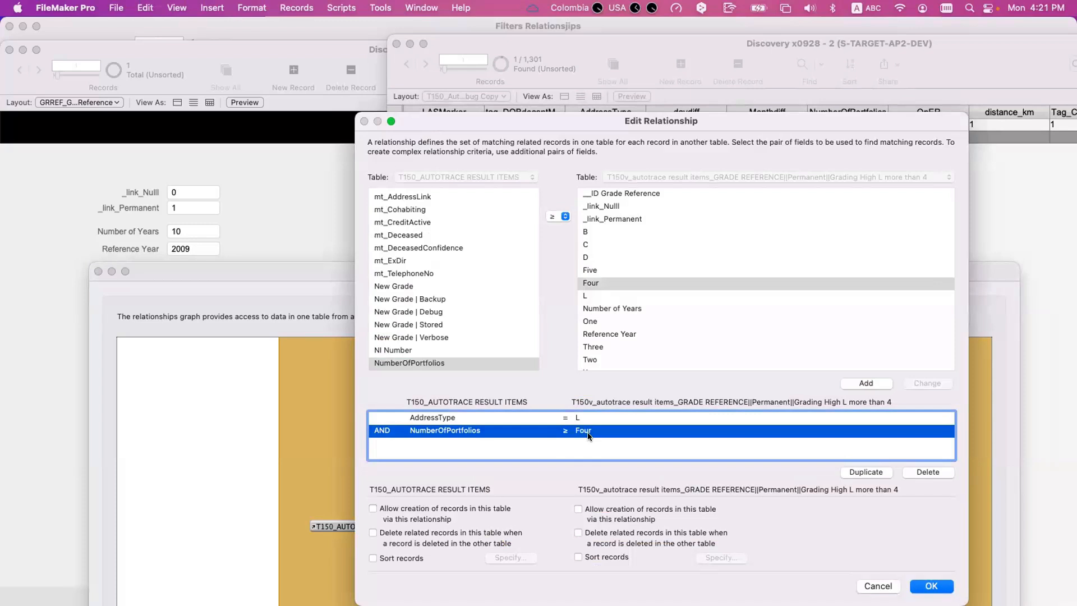
key(Escape)
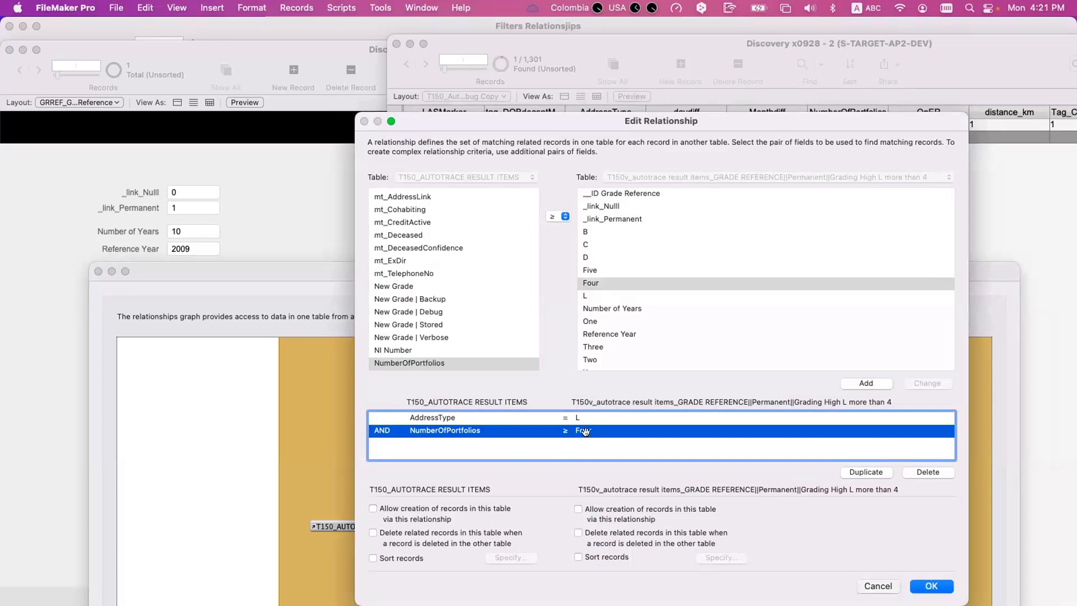
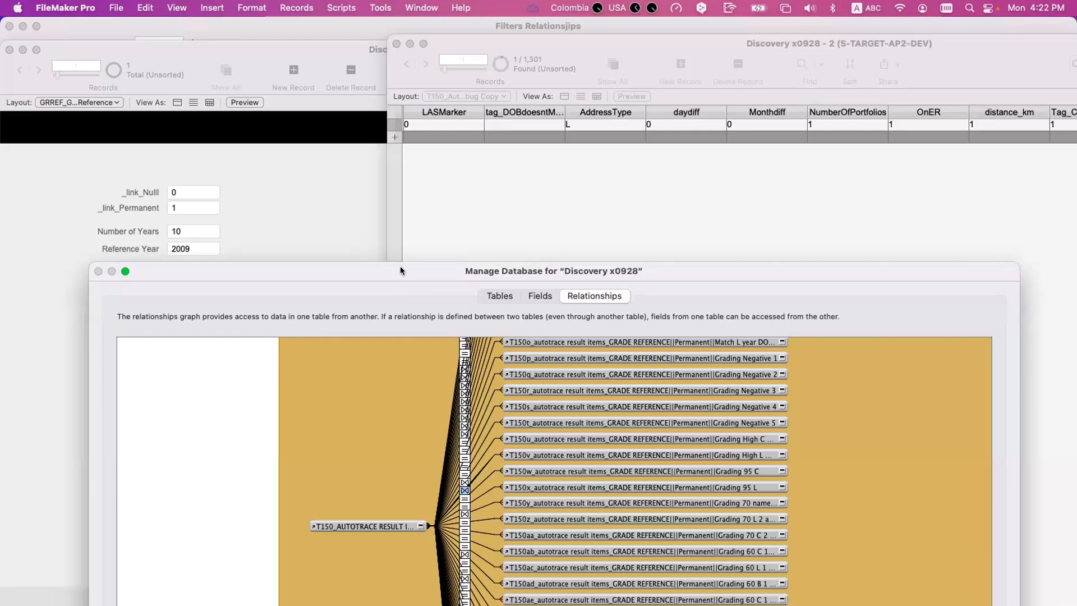
- Open the auto-enter calculation of the New Grade field in the AutoTrace result table
click(542, 296)
drag(455, 270, 467, 130)
click(336, 387)
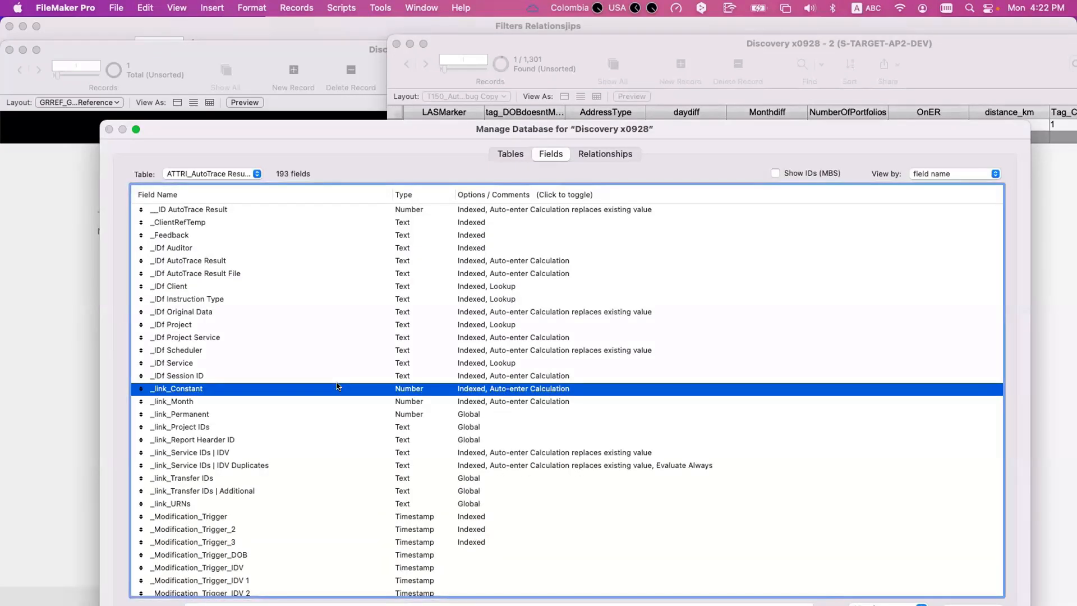
key(n)
scroll(339, 432, down, 3)
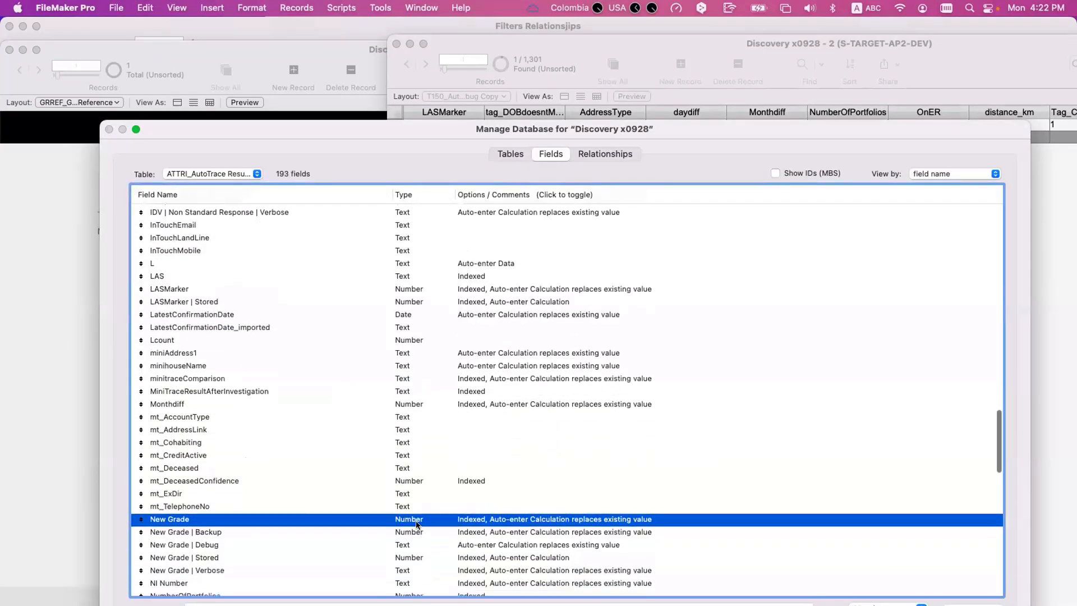
double_click(423, 522)
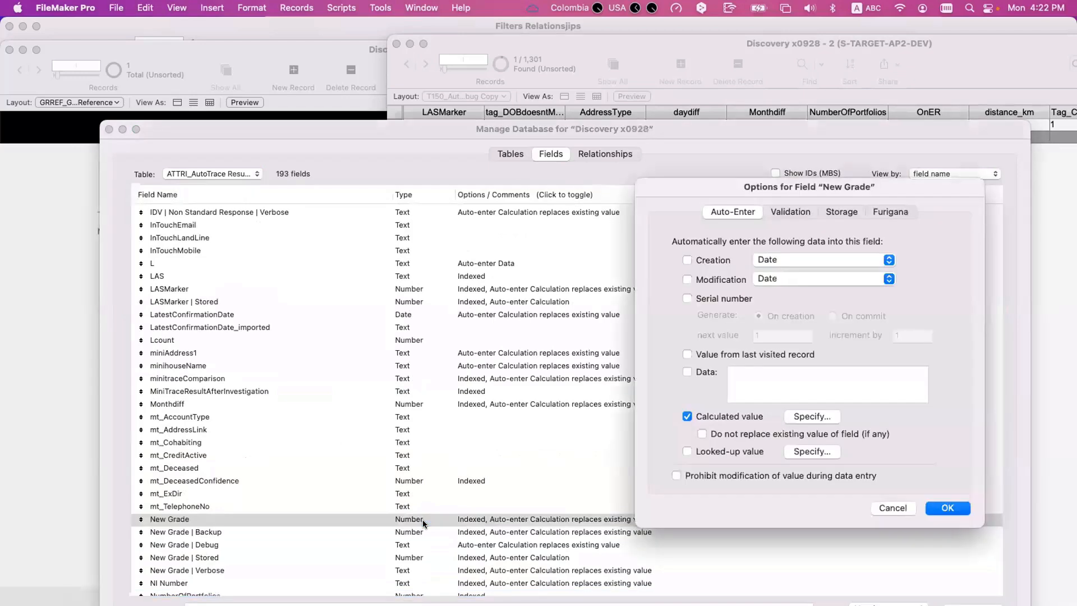
click(802, 420)
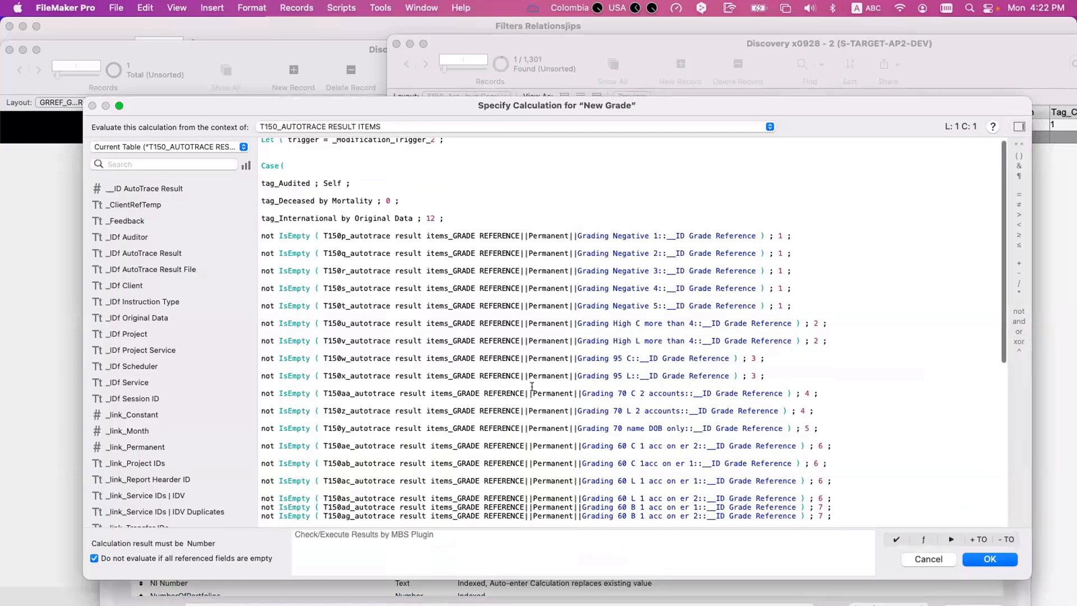
- Review the New grade Case expression and its closing comment that explains grade codes 0 to 12
scroll(508, 430, down, 10)
scroll(437, 399, up, 1)
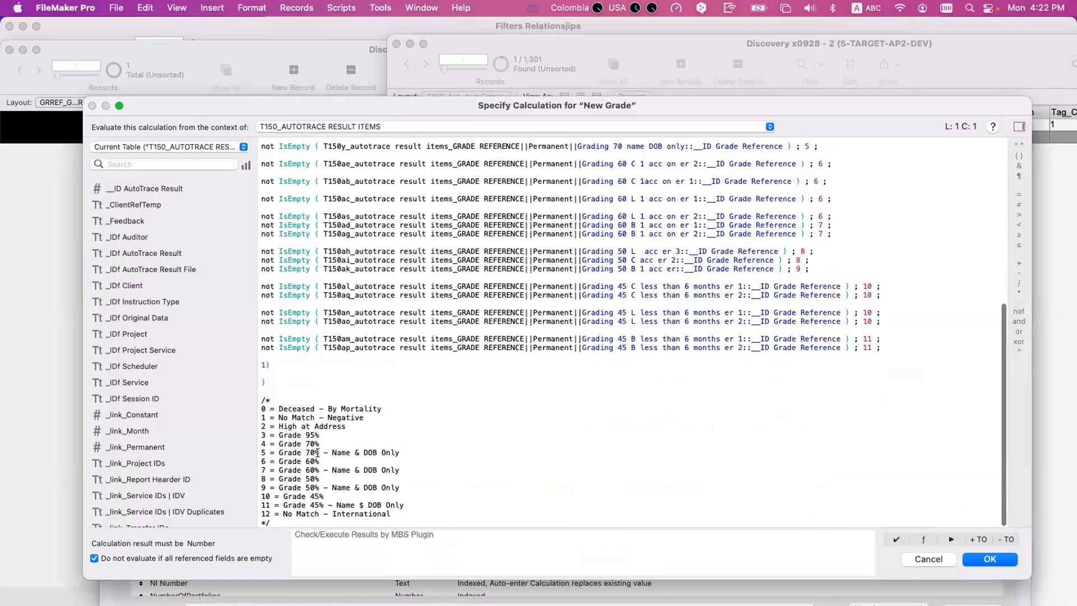
scroll(337, 513, down, 1)
drag(393, 514, 222, 407)
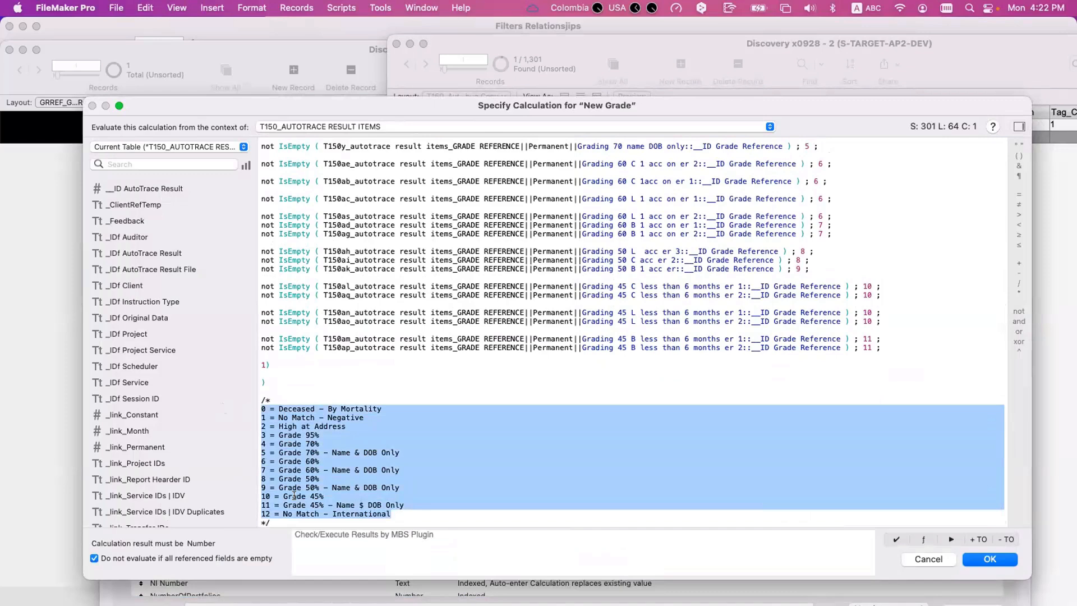
scroll(294, 496, up, 10)
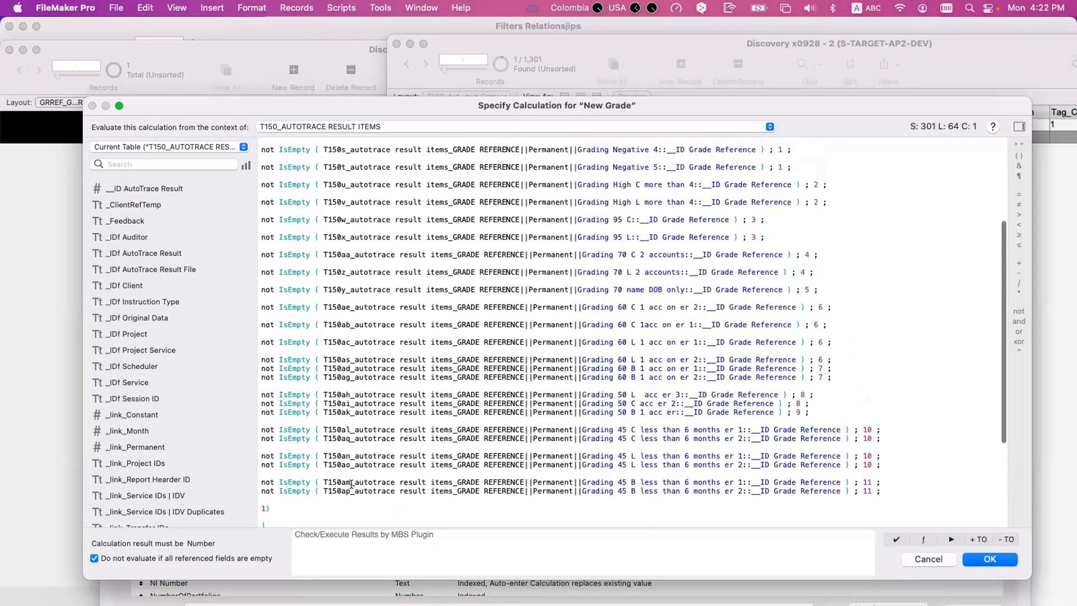
scroll(417, 449, up, 2)
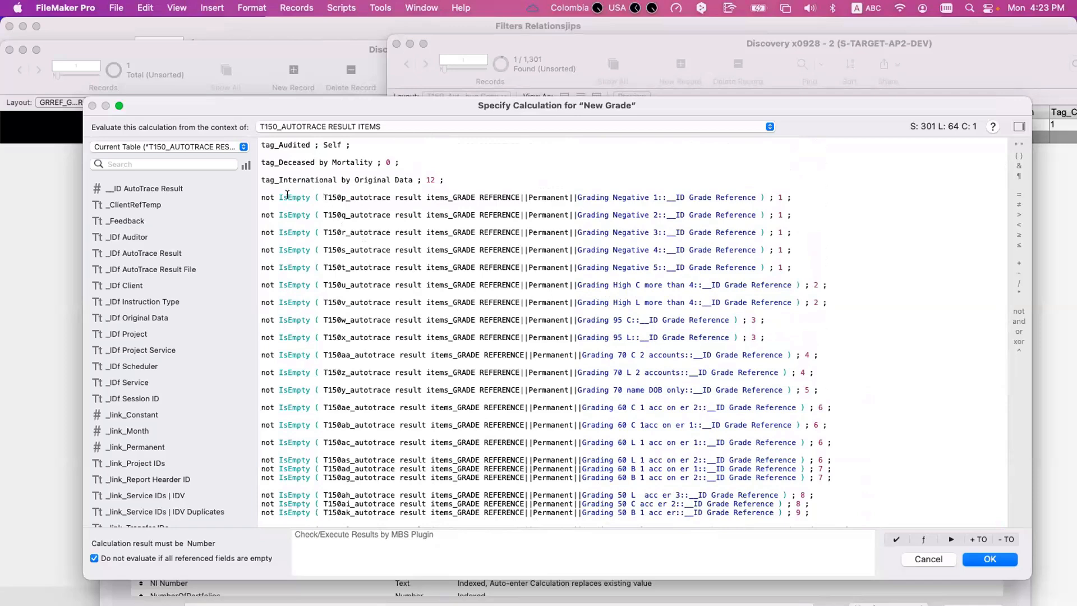
- Examine the not IsEmpty tests for Grading Negative 1 to 3 and the grade each one returns
drag(262, 196, 766, 193)
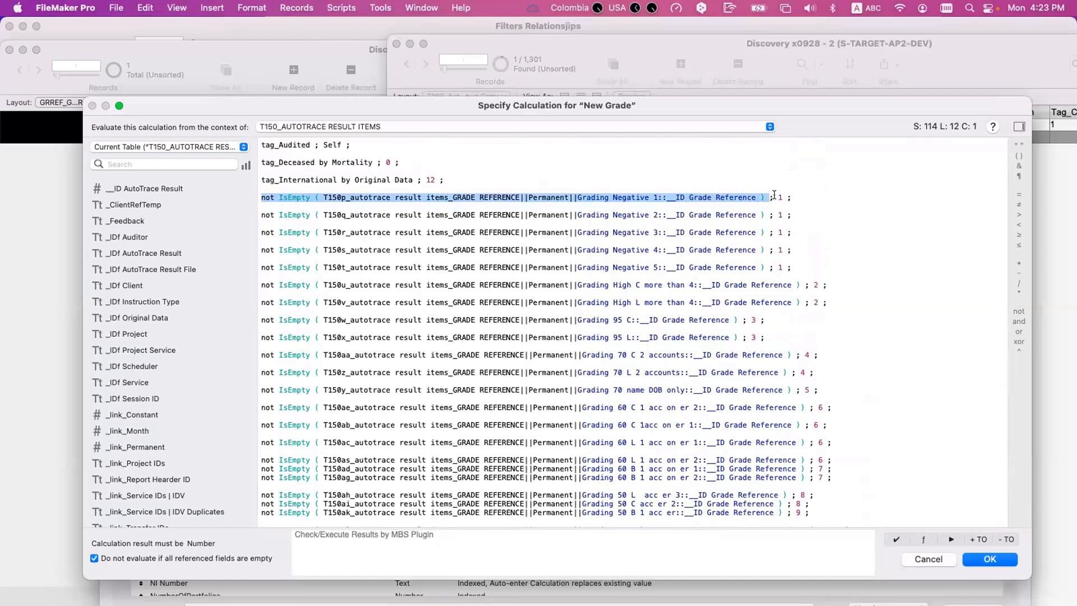
double_click(778, 197)
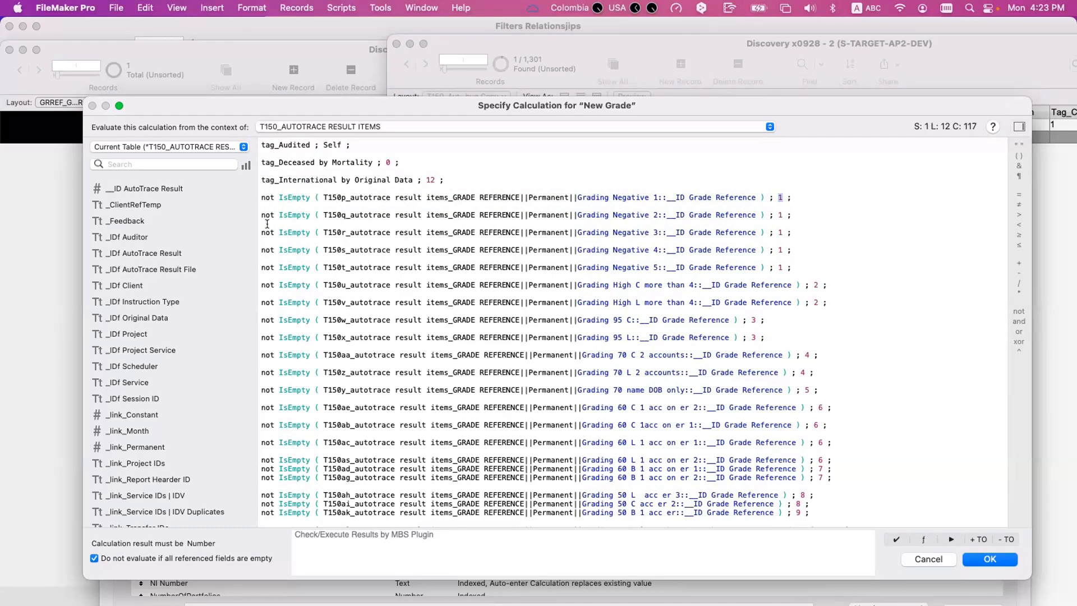
drag(318, 214, 648, 215)
click(779, 213)
drag(306, 232, 711, 232)
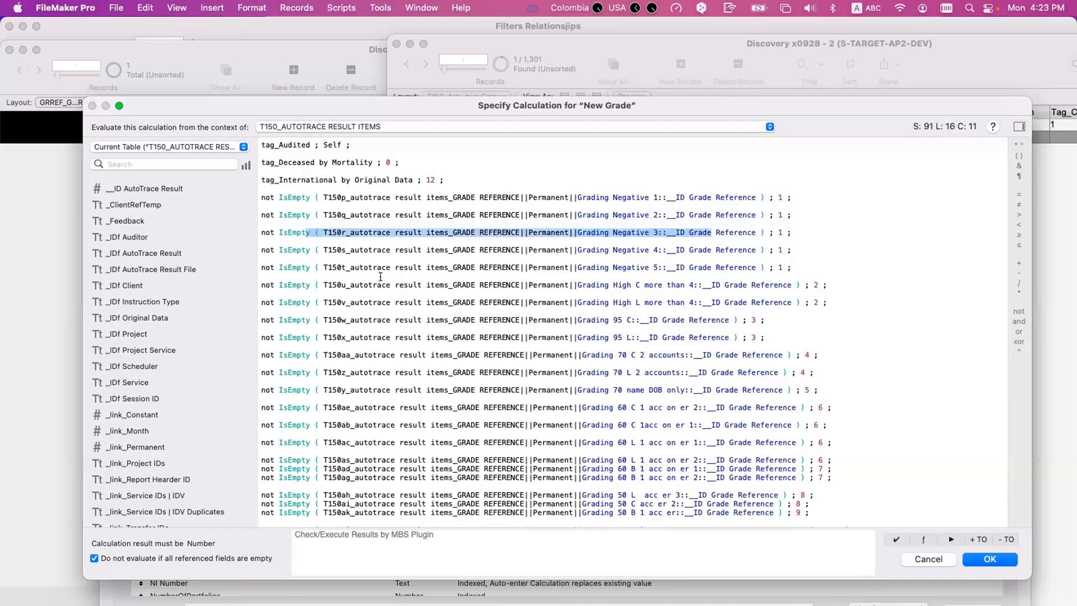
drag(308, 285, 400, 286)
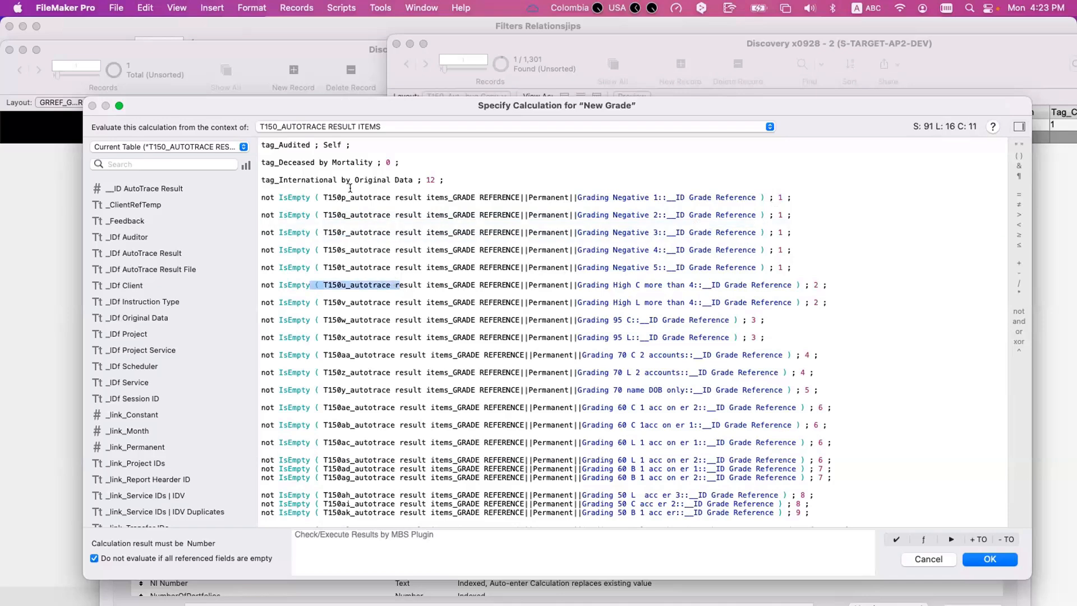
- Compare the remaining Grading Negative branches with the Grading High C and High L more than 4 branches and their returned grades
click(360, 197)
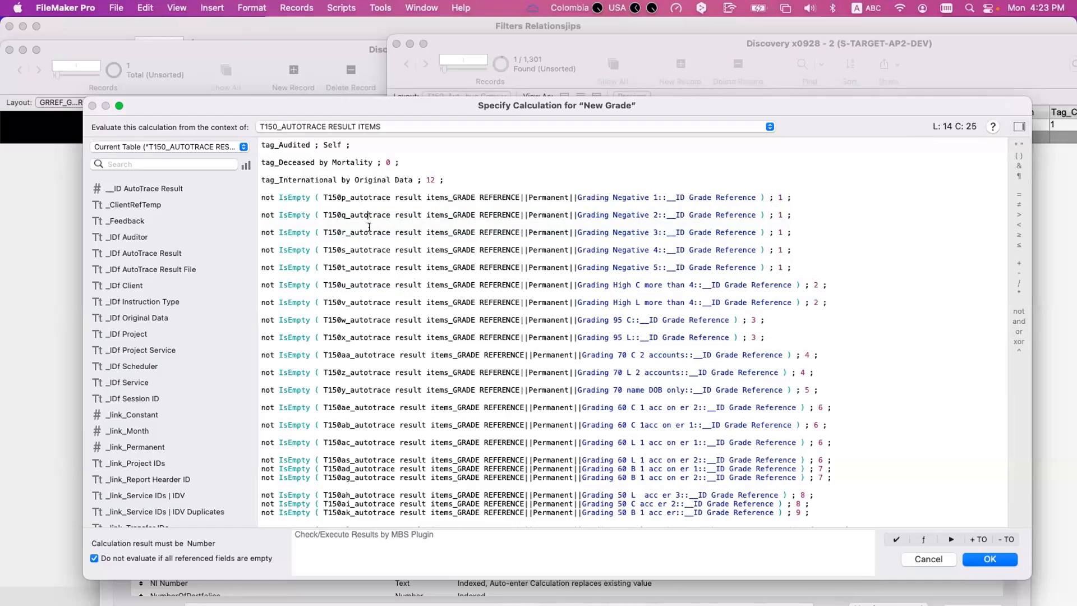
click(372, 250)
click(370, 272)
click(327, 296)
drag(503, 299, 718, 285)
click(734, 284)
double_click(815, 280)
drag(327, 284, 452, 303)
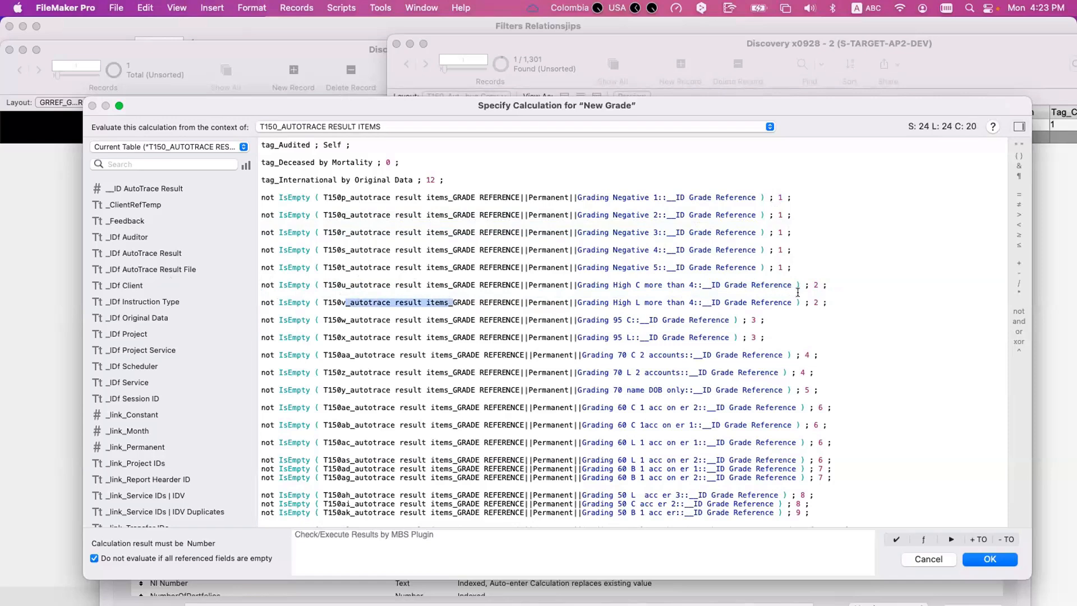
click(501, 301)
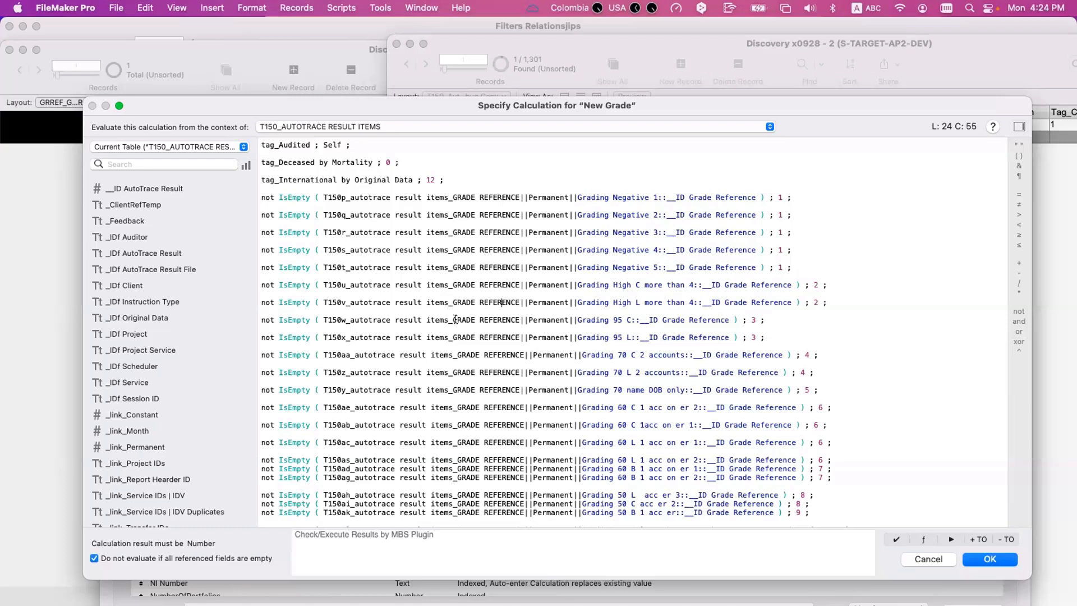
- Read through the Case branches from the Negative gradings to the 45 gradings to check their evaluation order
click(384, 195)
click(386, 231)
scroll(661, 230, down, 3)
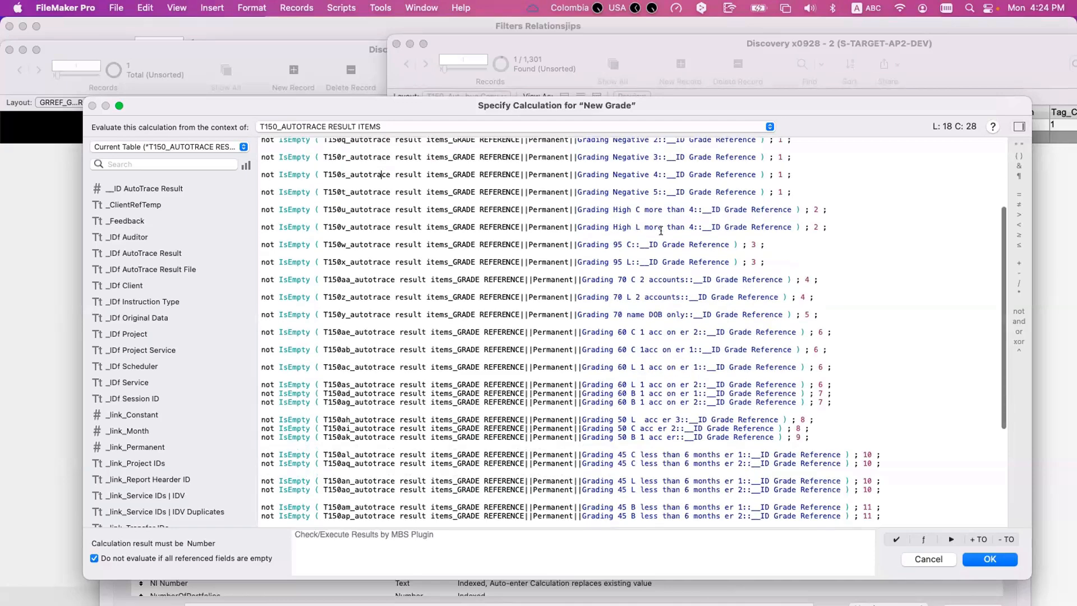
scroll(661, 231, up, 4)
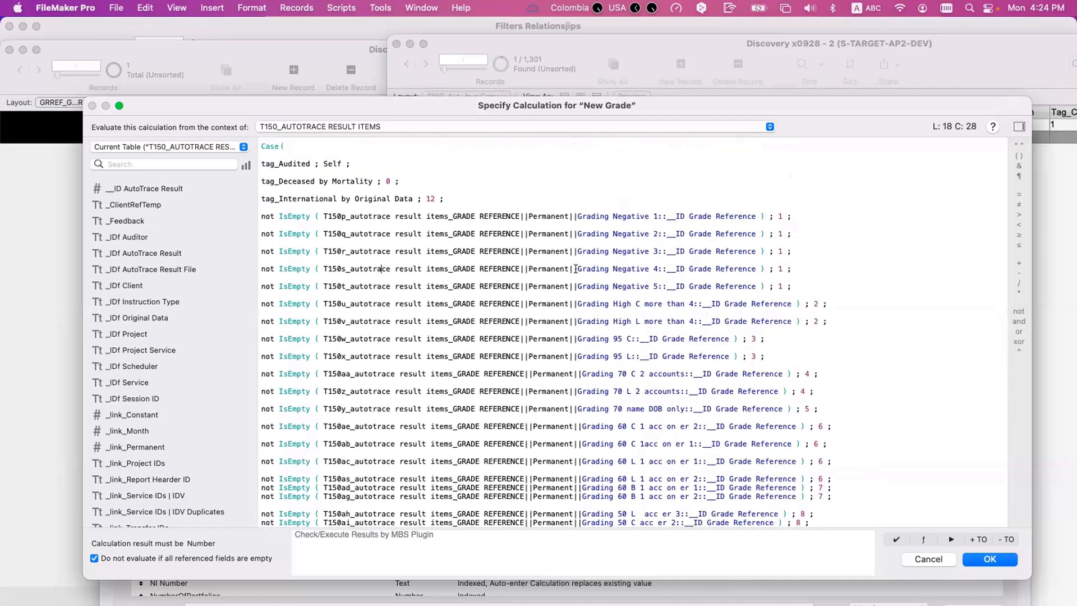
scroll(578, 274, up, 1)
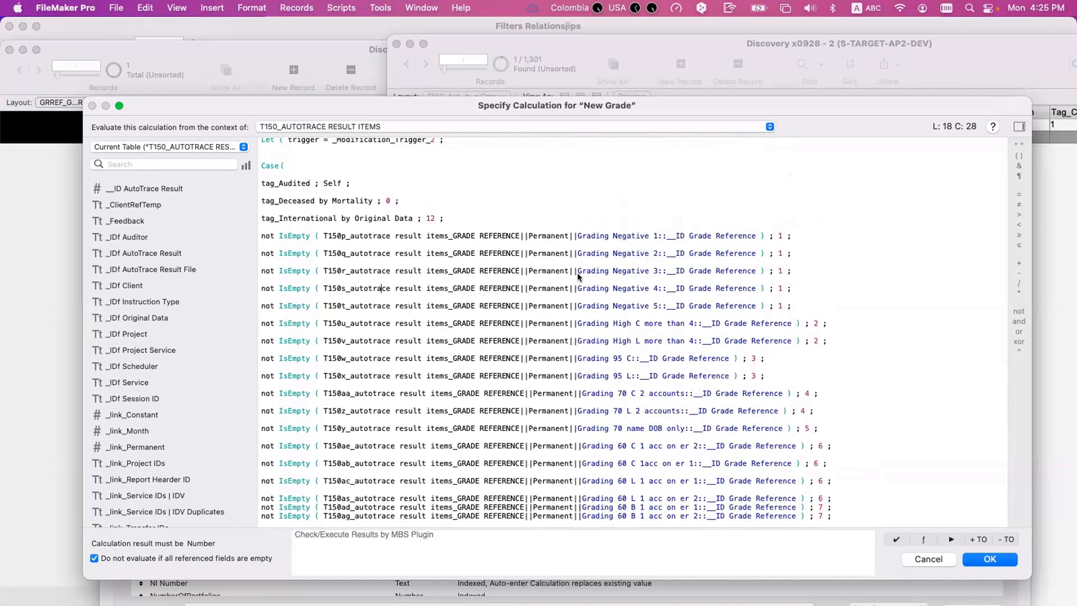
scroll(577, 273, down, 1)
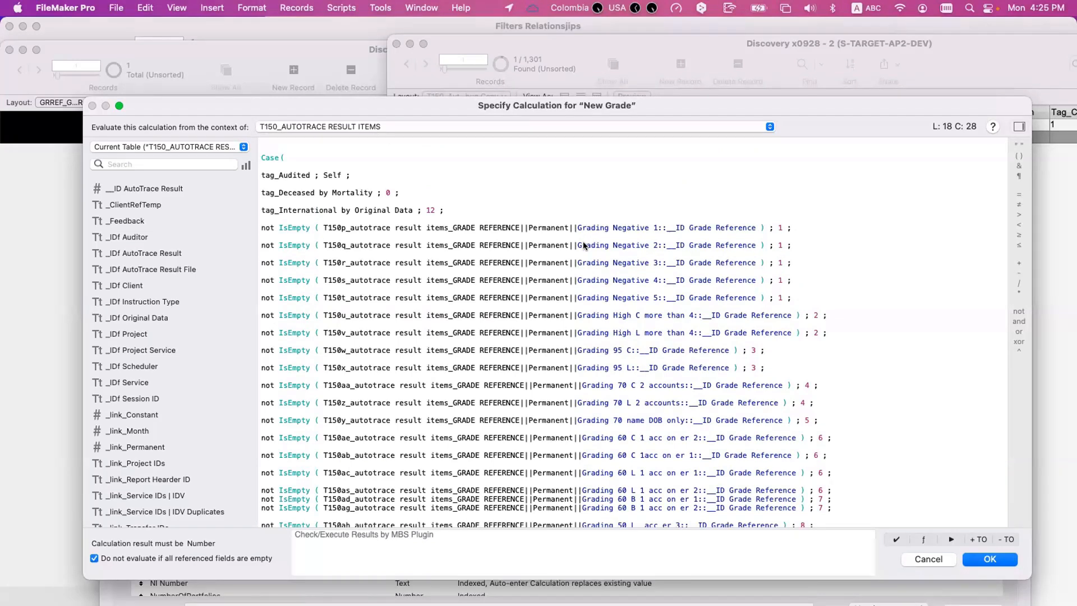
- Inspect the T150p Grading Negative 1 test, and close the calculation and field options without saving
click(761, 223)
drag(763, 224, 314, 230)
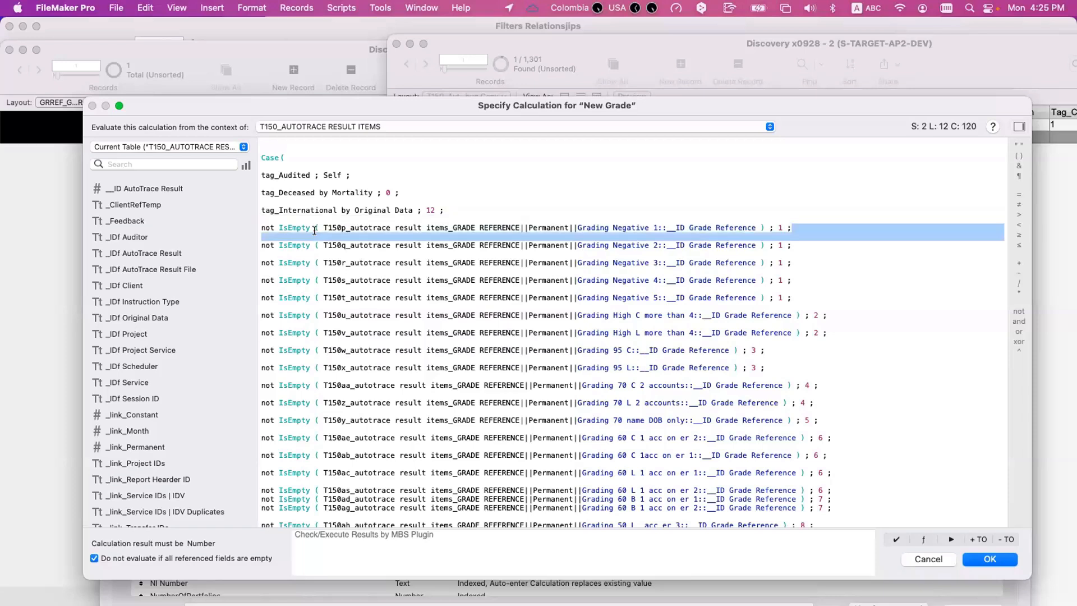
click(450, 231)
drag(453, 226, 494, 227)
scroll(494, 226, up, 1)
click(494, 227)
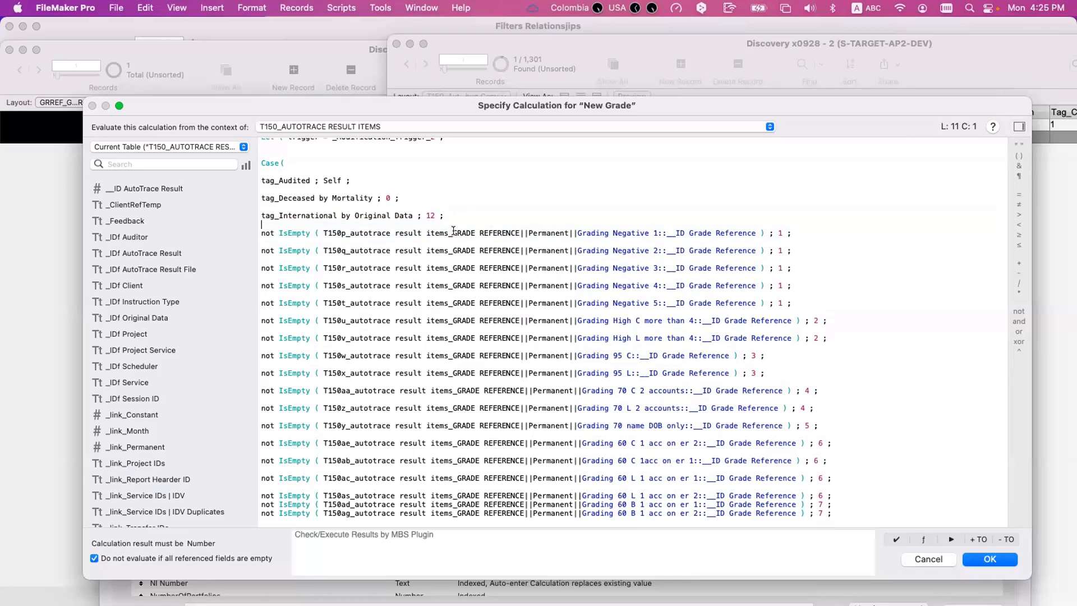
scroll(453, 230, down, 1)
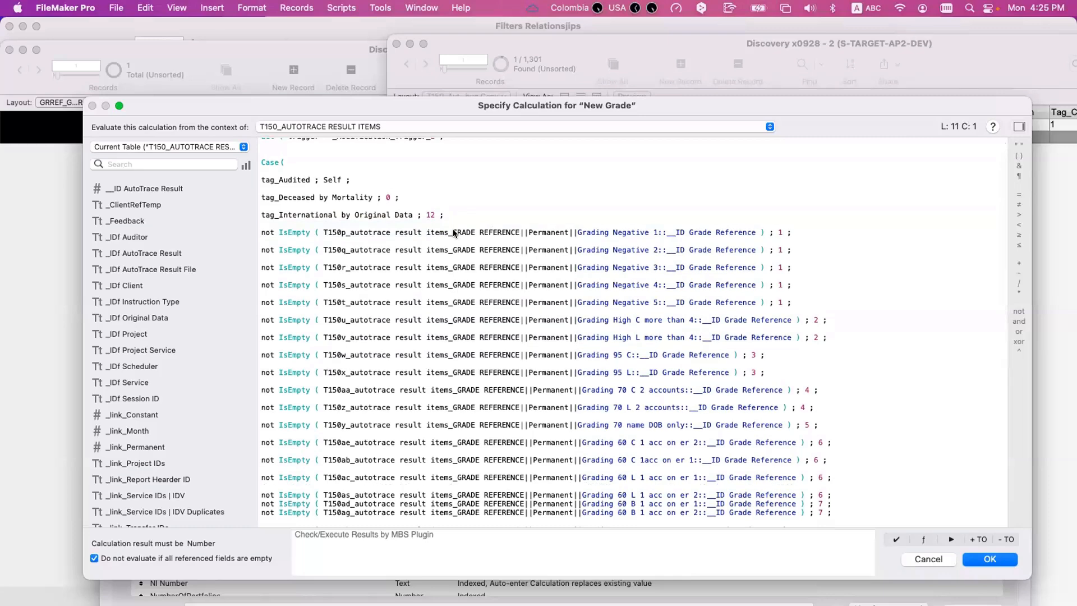
key(Escape)
key(Escape)
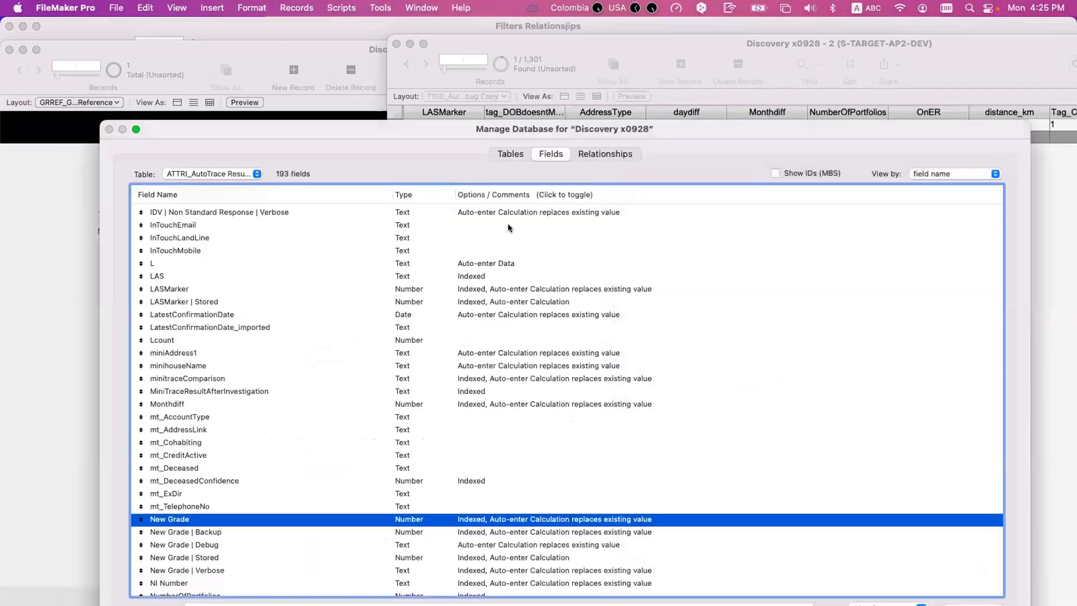
key(Escape)
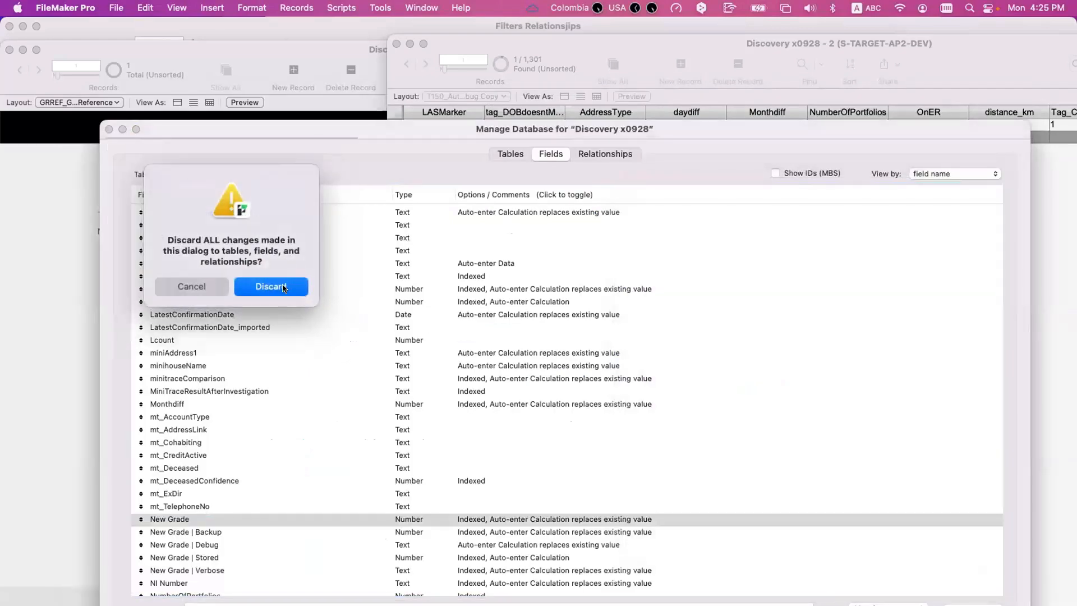
click(203, 287)
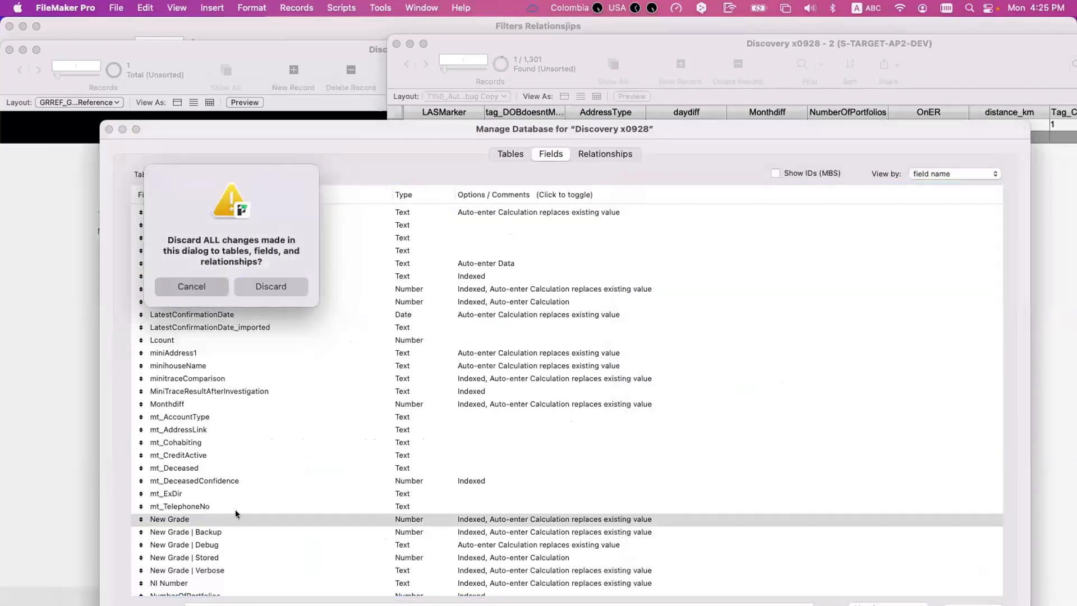
double_click(192, 520)
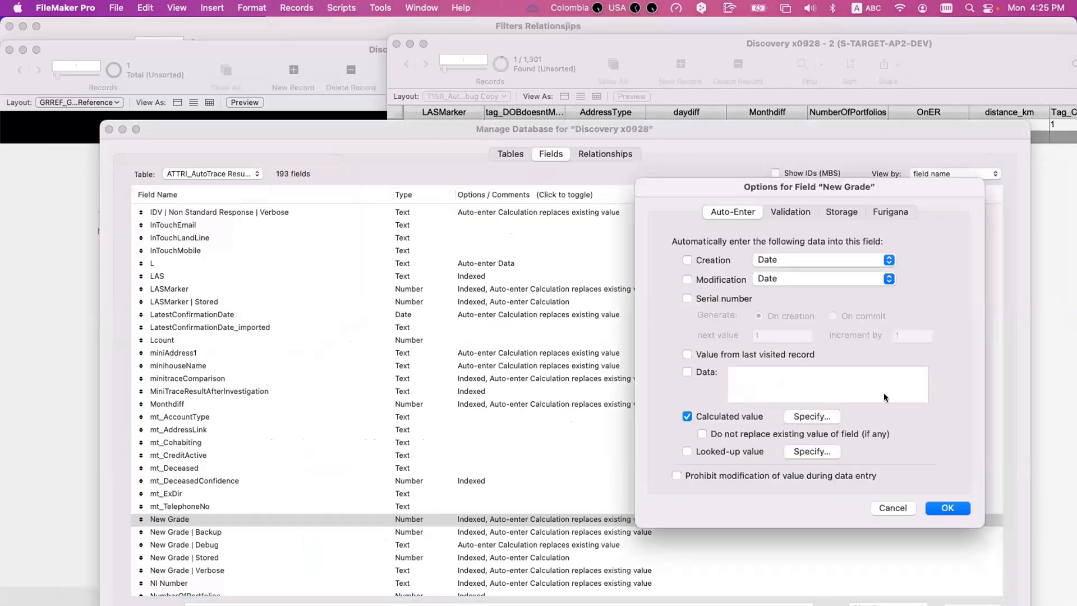
click(834, 416)
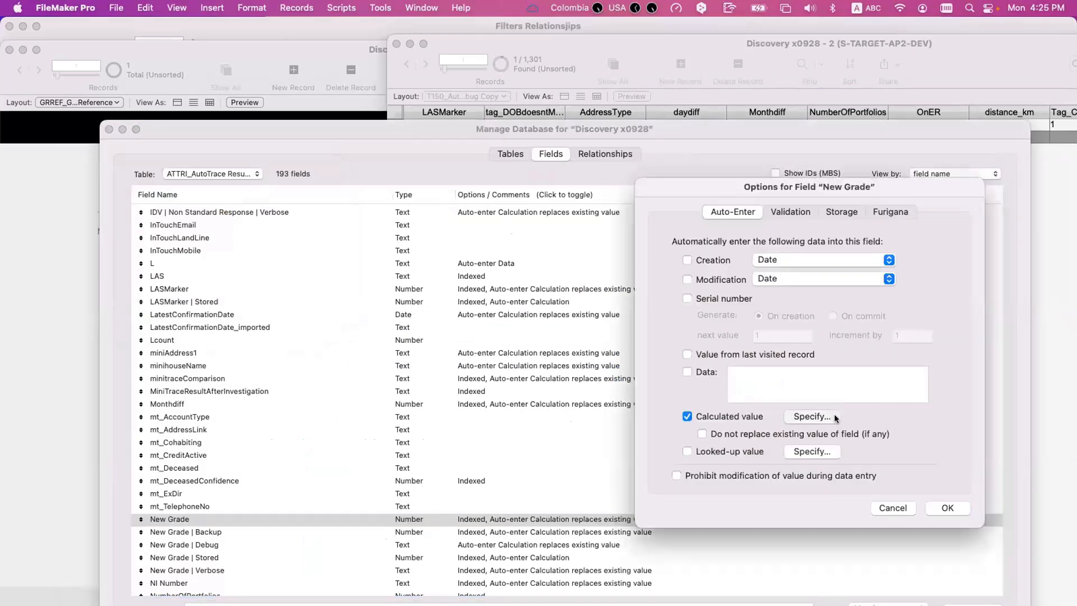
key(Escape)
- Leave the database definition with all changes discarded, and show all records in the T150 autotrace debug window
key(Escape)
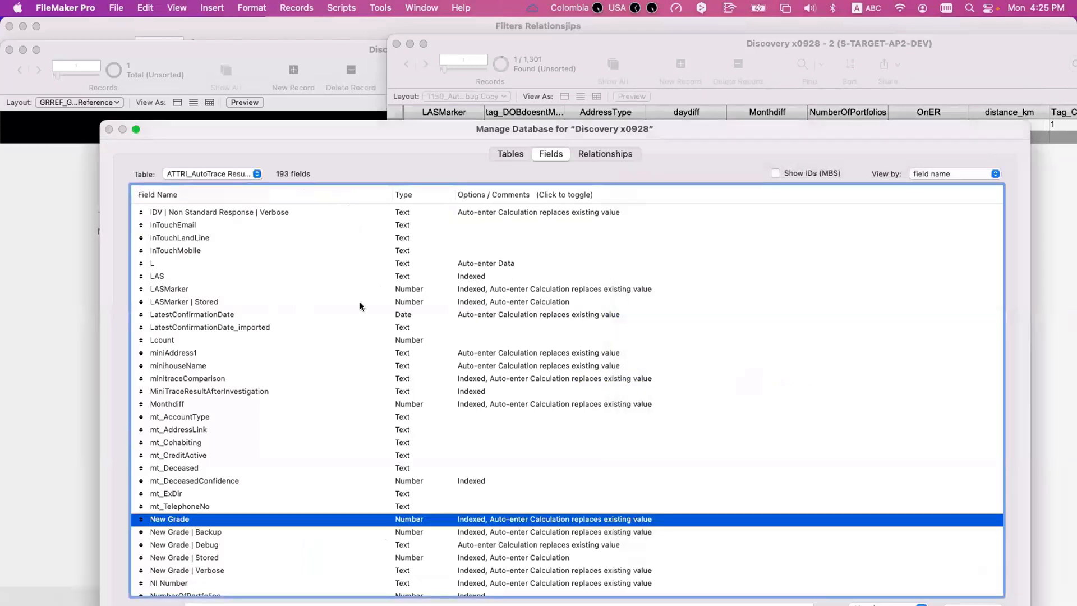
key(Escape)
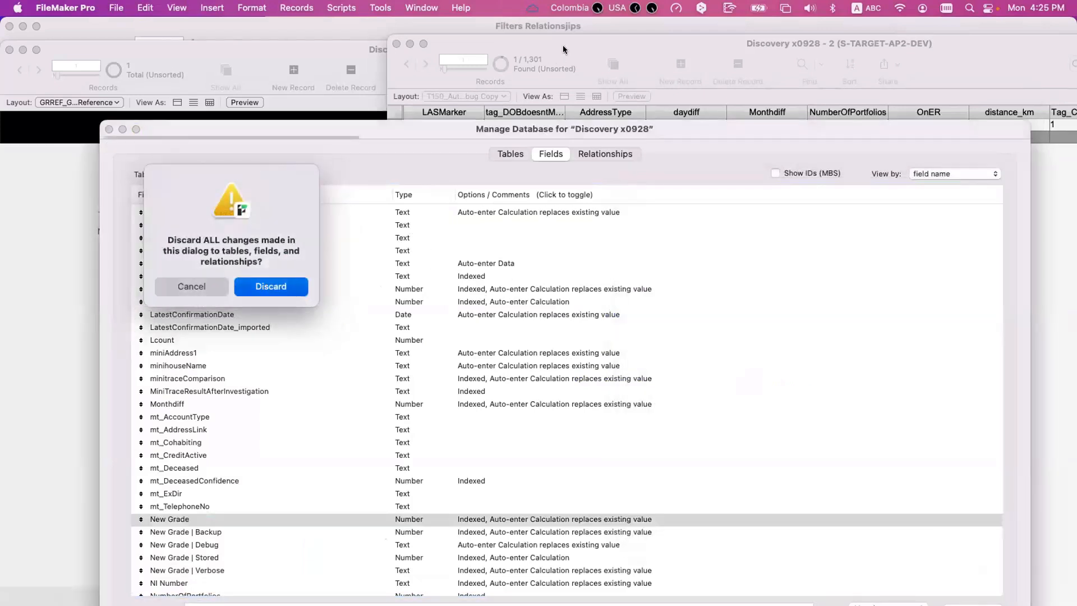
key(Return)
double_click(568, 37)
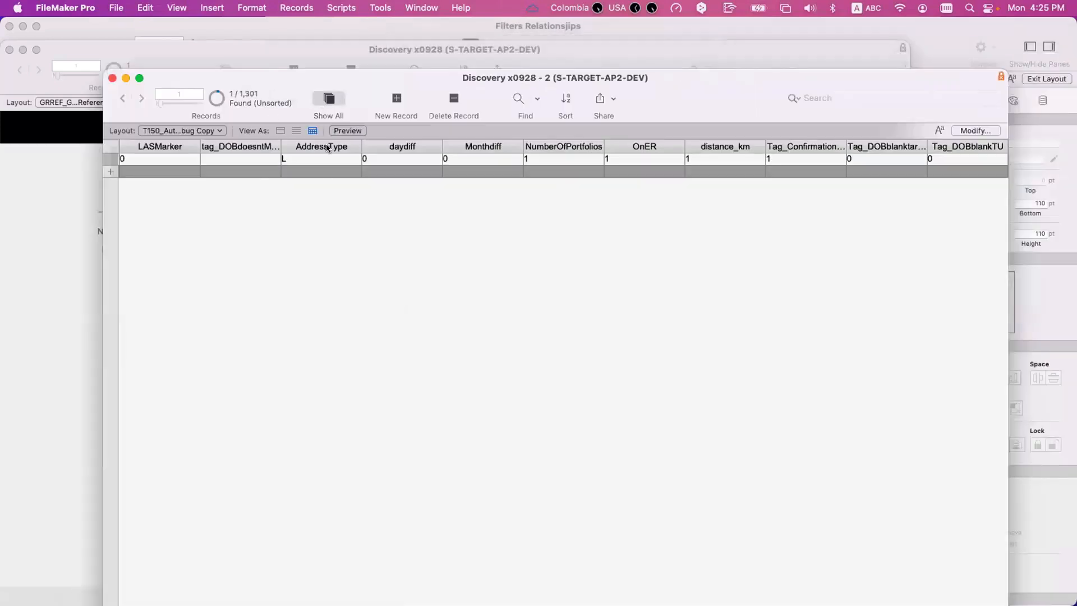
key(super+j)
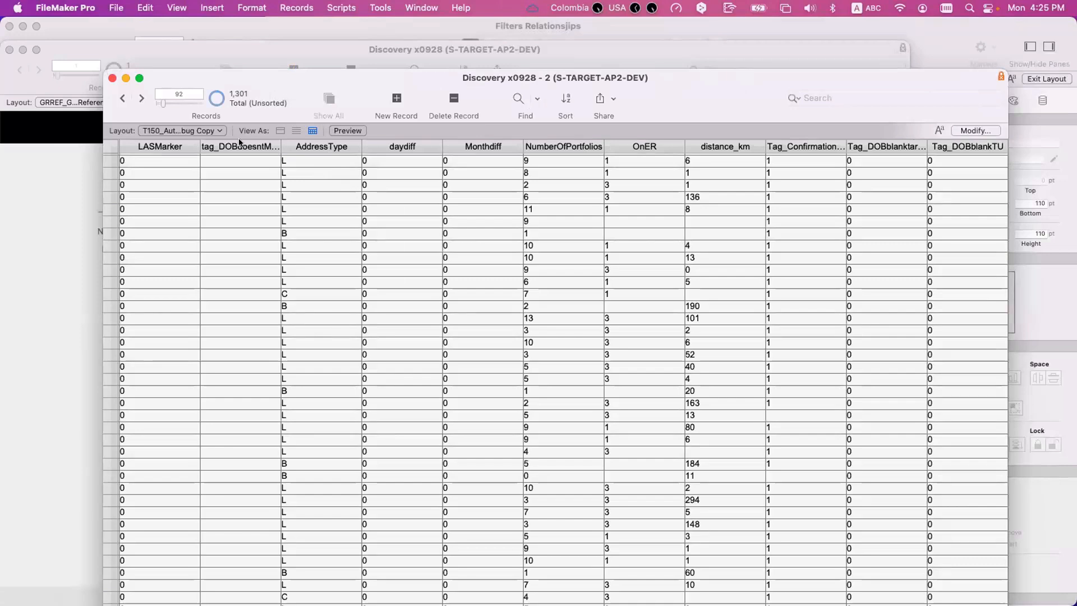
- Arrange the T150 results table and the Grade Reference constants window side by side to compare their values
click(201, 42)
drag(202, 42, 833, 76)
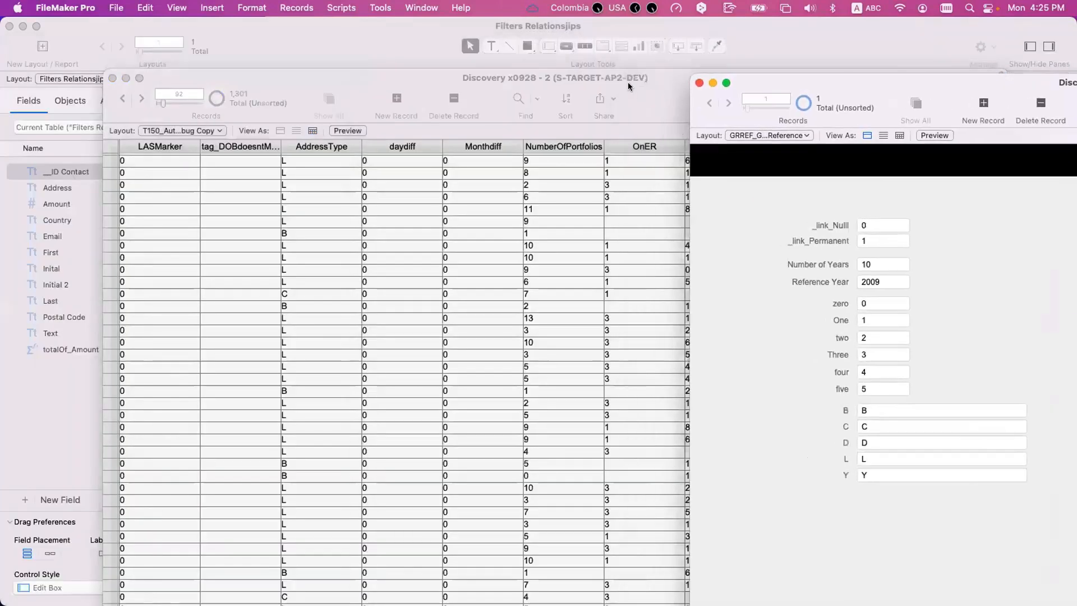
drag(628, 82, 491, 52)
drag(868, 193, 525, 215)
drag(762, 79, 621, 44)
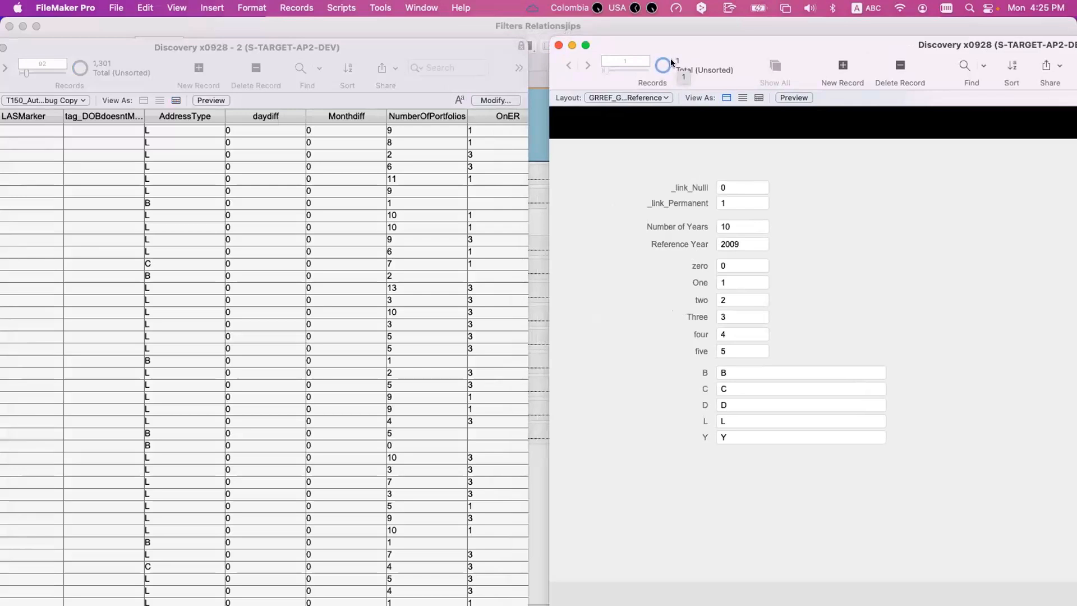
click(248, 47)
drag(248, 47, 268, 46)
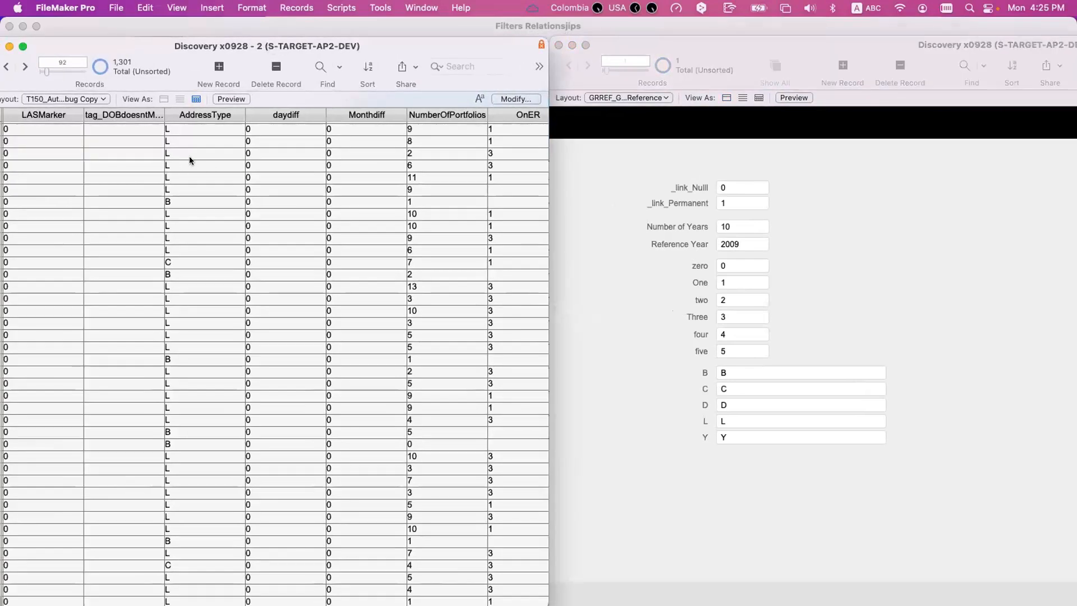
scroll(187, 155, up, 3)
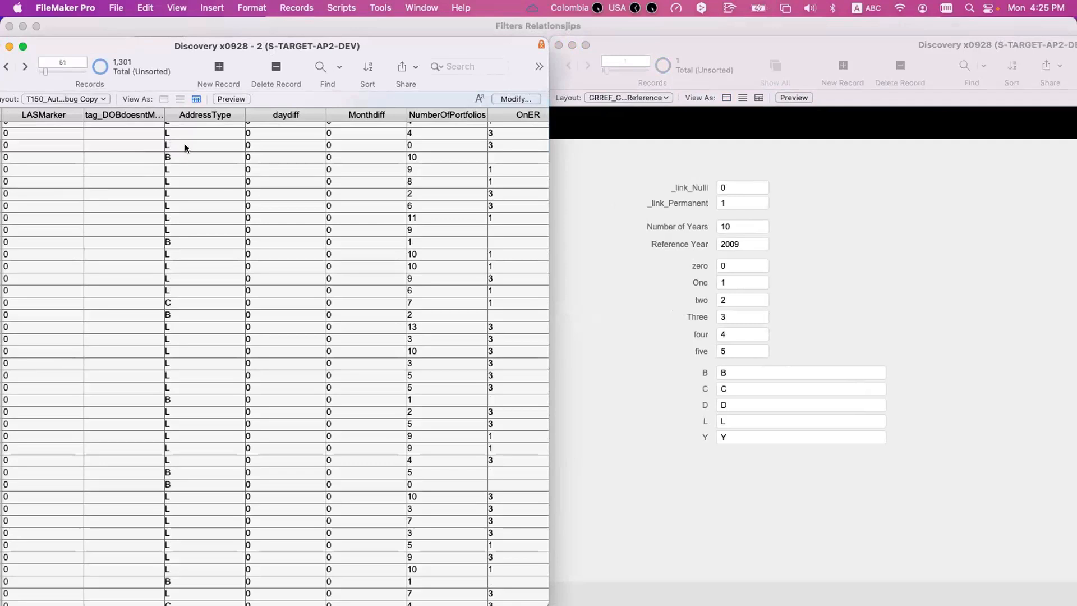
- Compare the AddressType and OnER values of the 51st result record with the Grade Reference constants
click(726, 196)
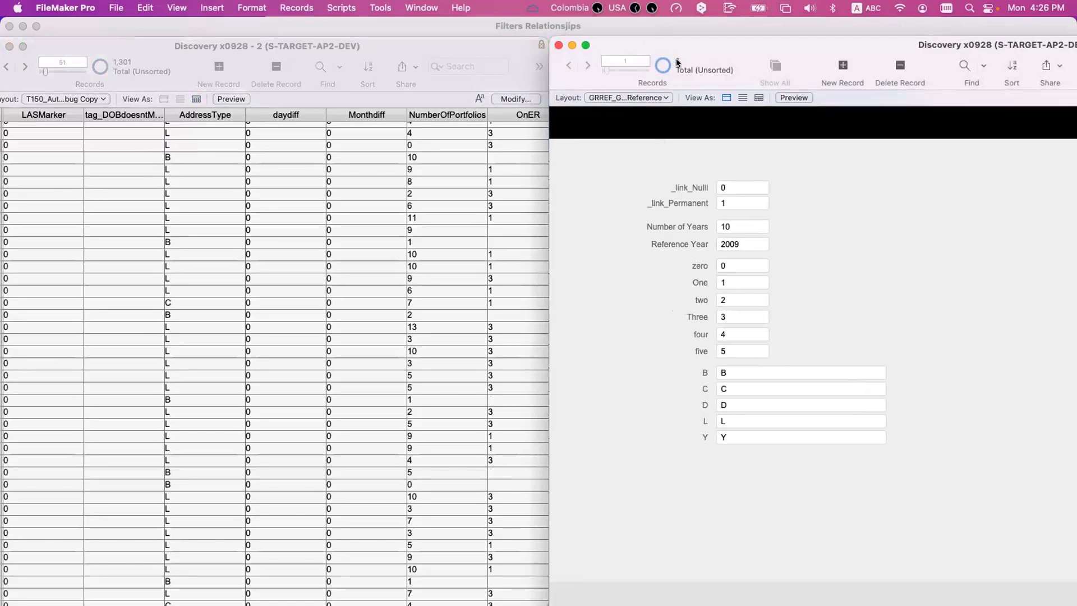
click(186, 144)
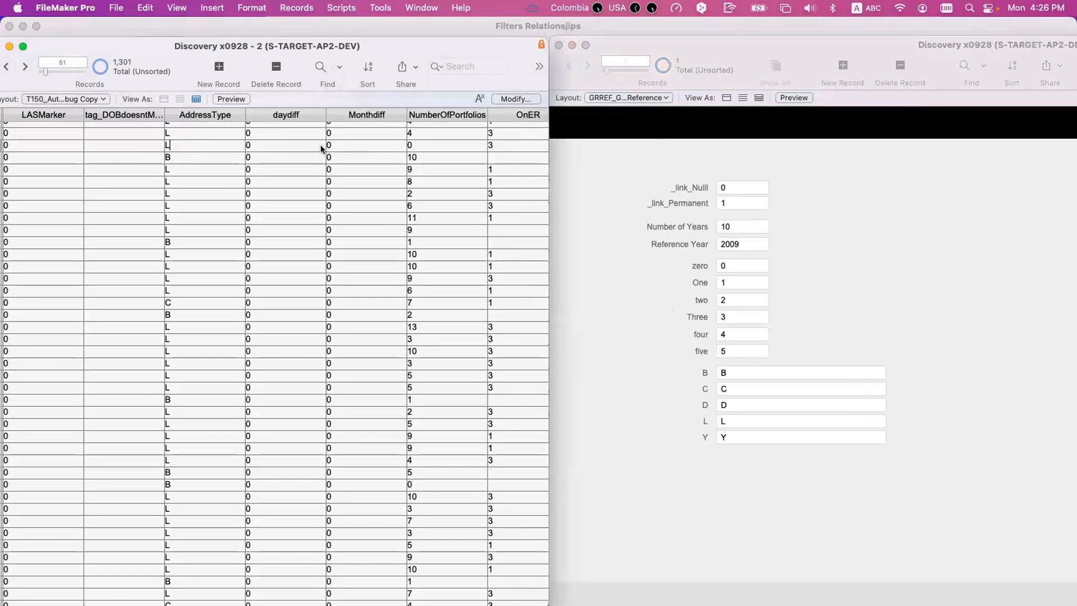
scroll(321, 144, right, 5)
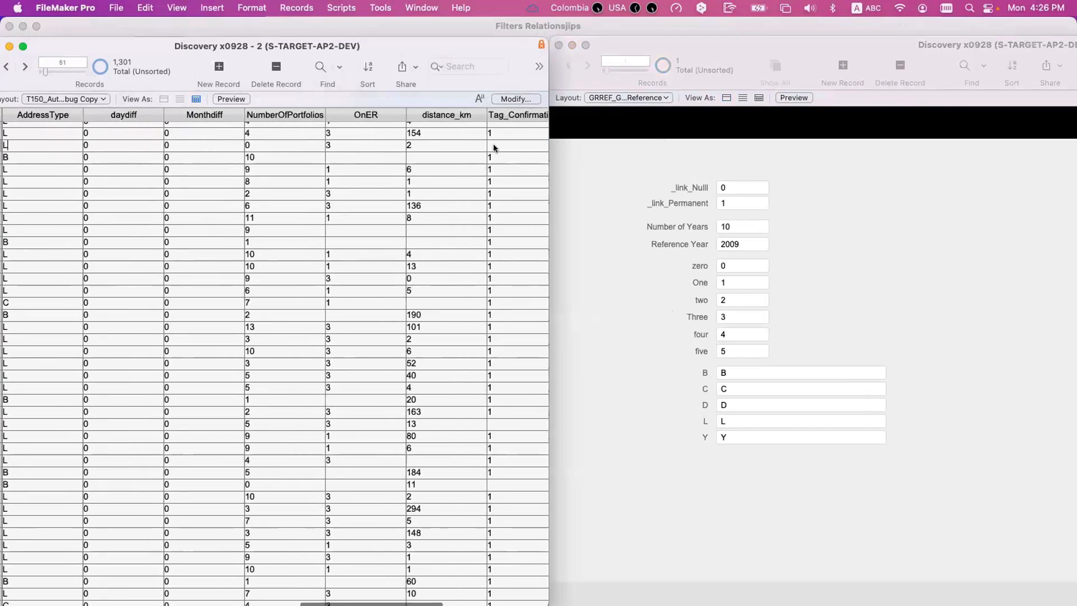
scroll(392, 143, right, 3)
click(285, 144)
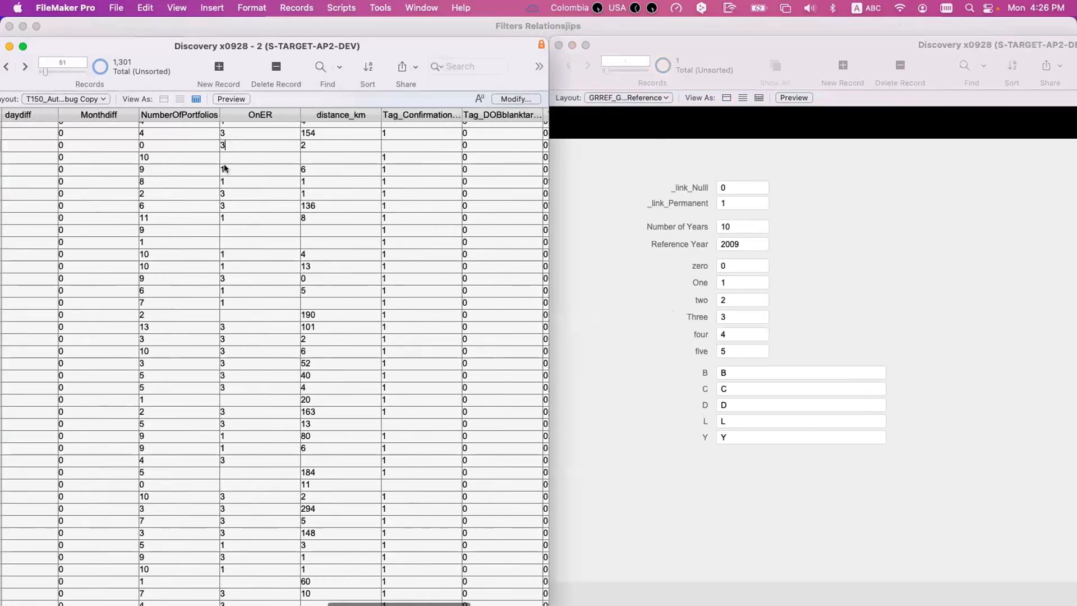
- Compare the 53rd result record's AddressType, distance and confirmation tag values with the Grade Reference constants
click(385, 169)
scroll(254, 178, left, 5)
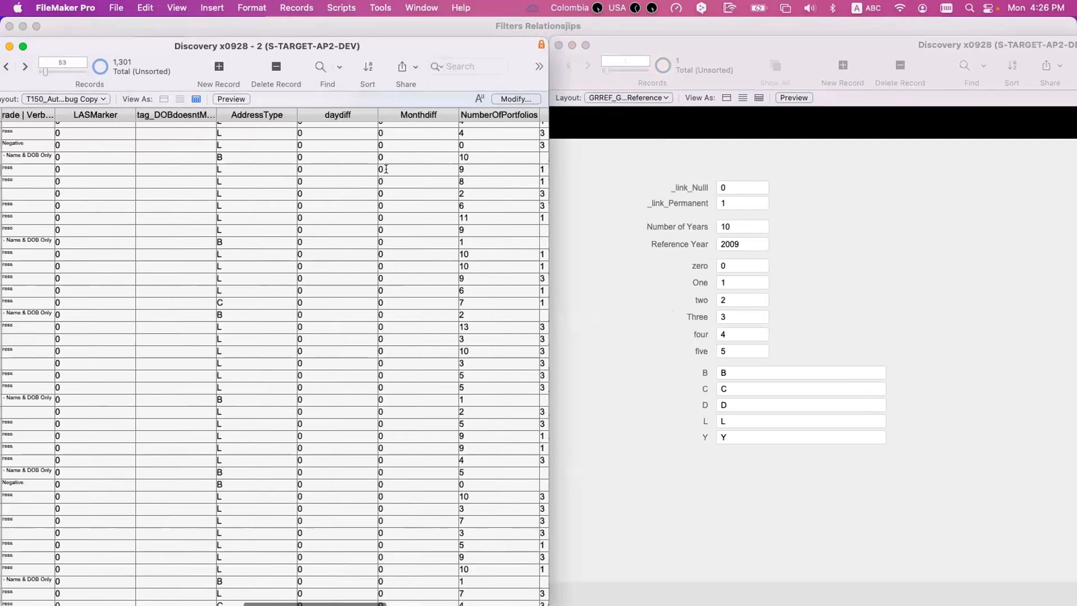
click(252, 174)
scroll(252, 175, right, 3)
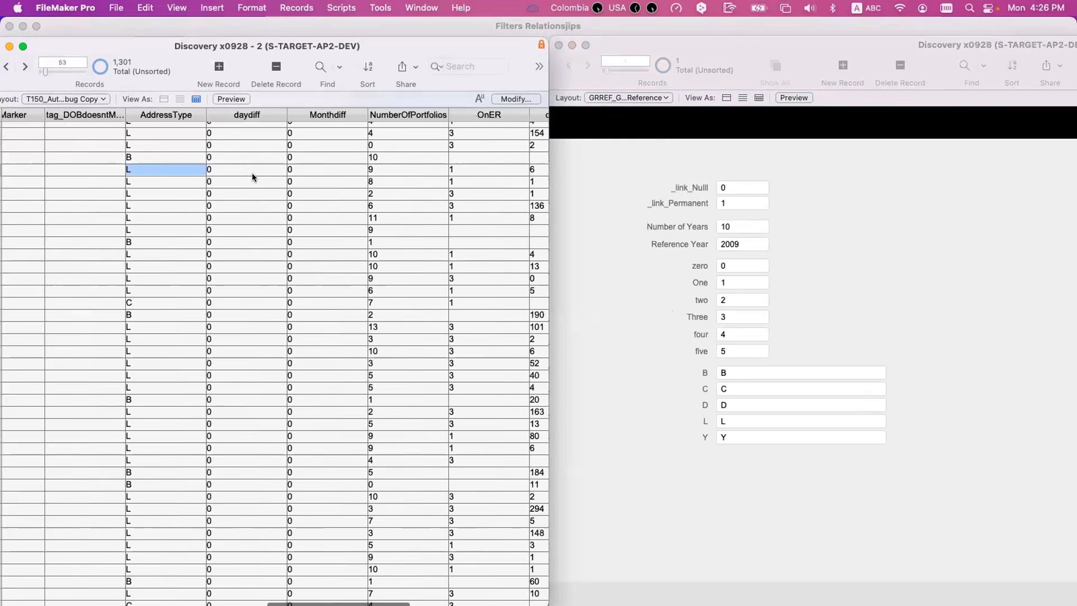
click(696, 168)
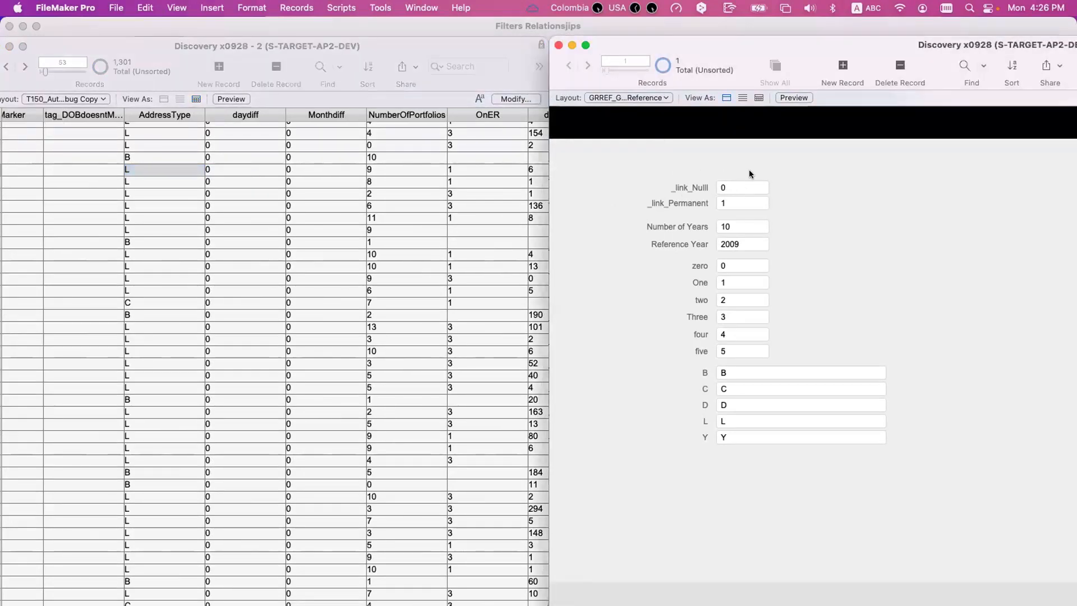
click(159, 170)
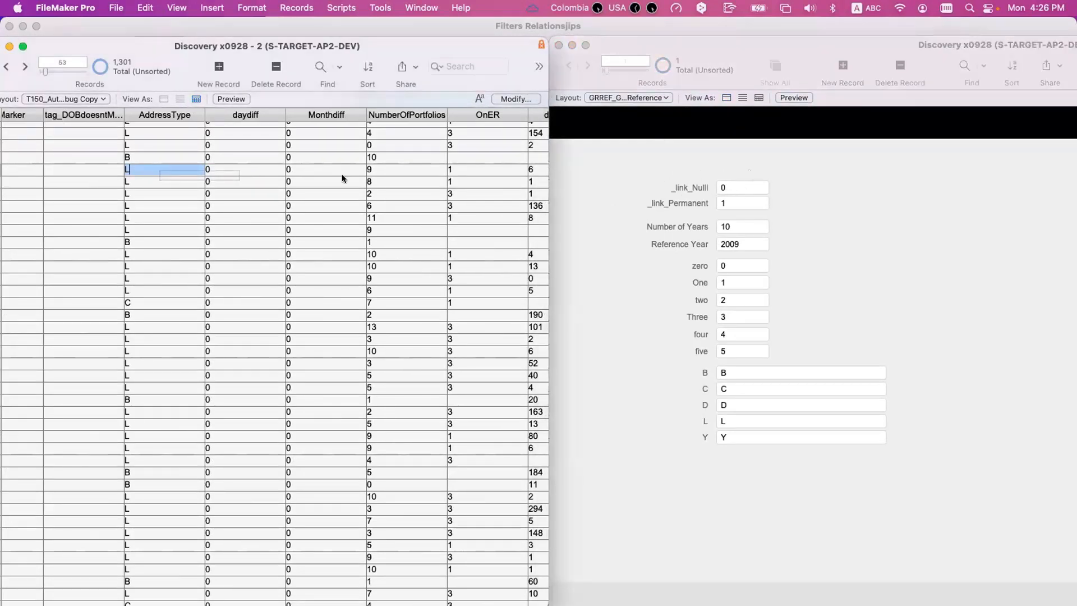
scroll(452, 168, right, 4)
scroll(443, 169, right, 4)
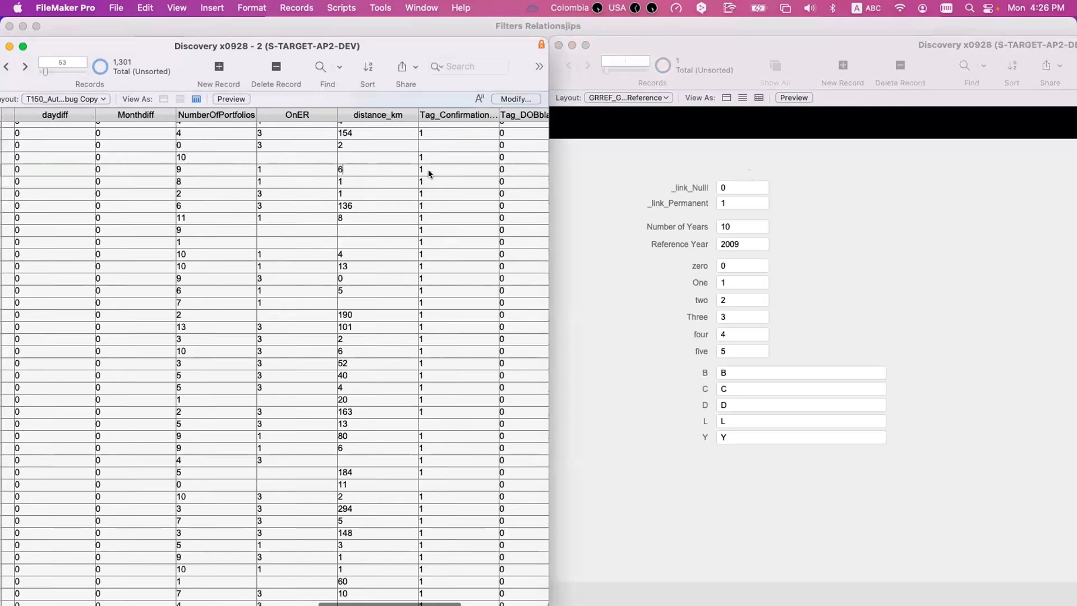
click(429, 169)
scroll(247, 176, left, 5)
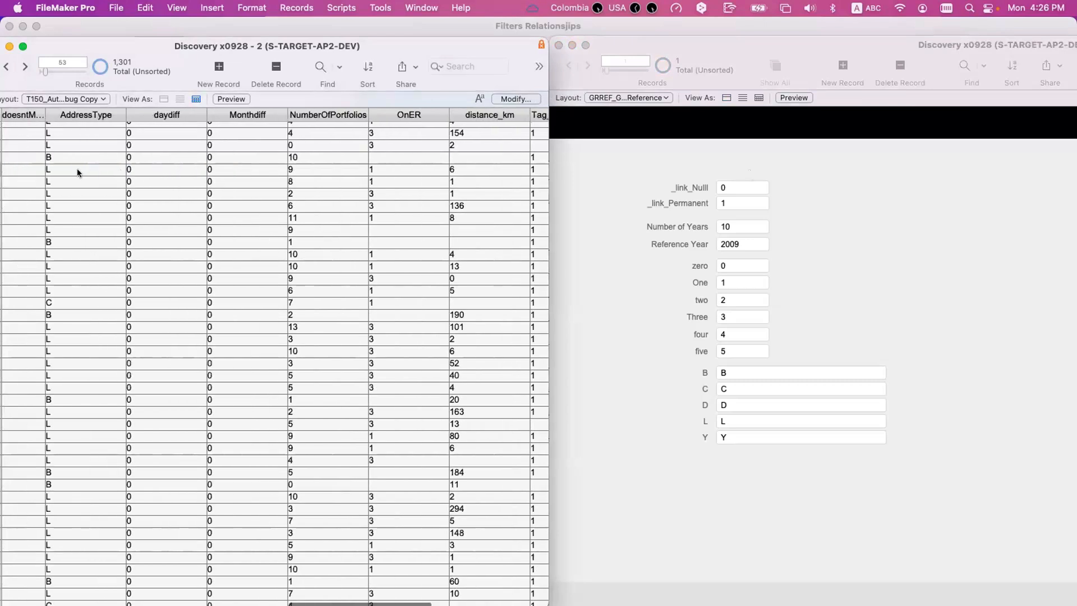
click(78, 168)
- Check the AddressType values of the 57th, 59th and neighbouring result records against the Grade Reference constants
click(596, 178)
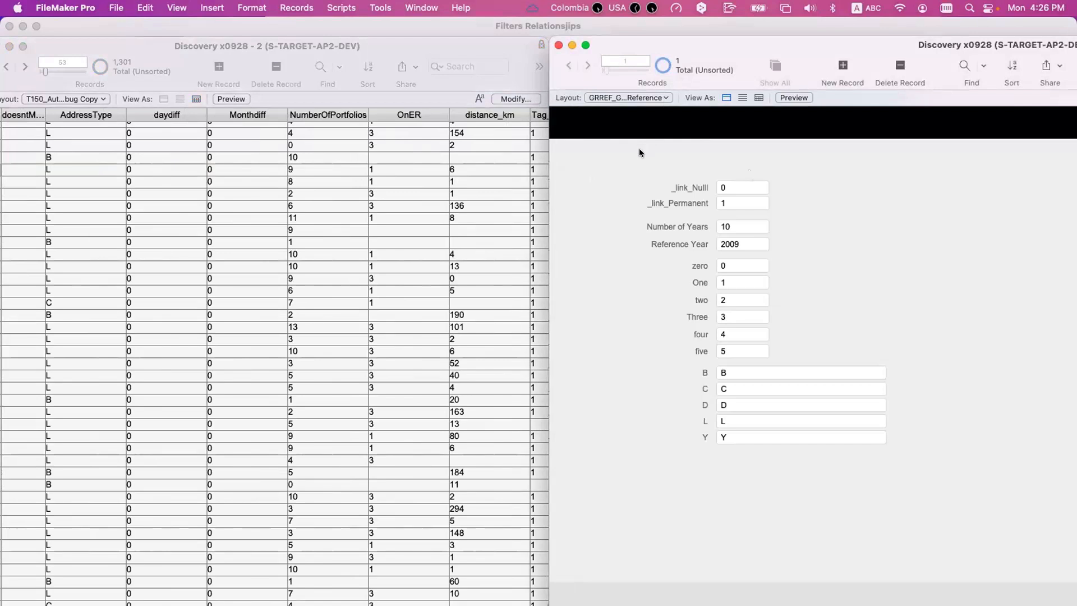
click(58, 219)
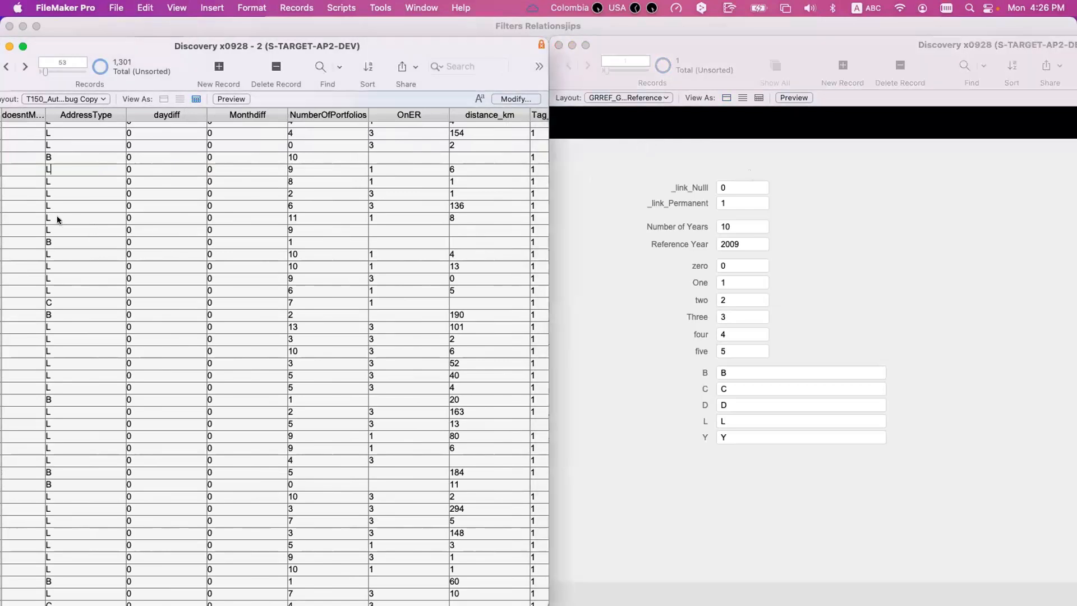
click(58, 218)
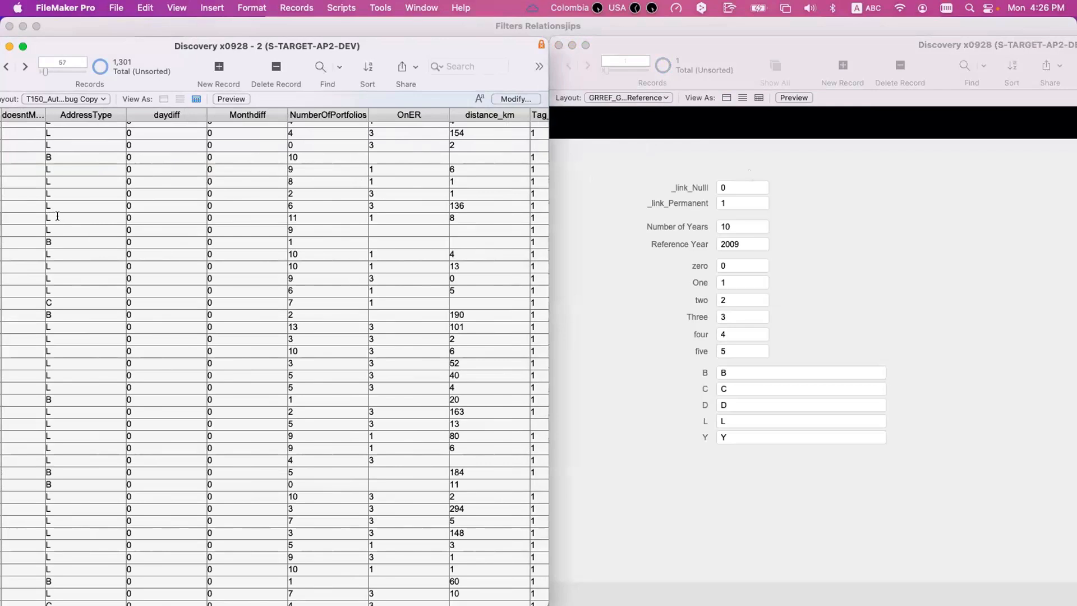
click(780, 221)
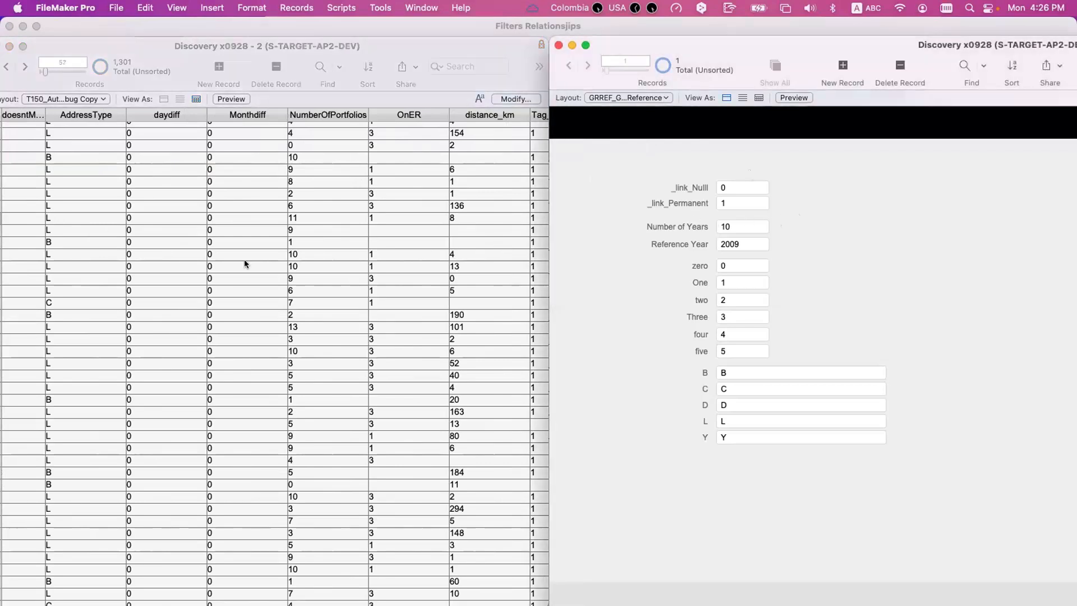
click(62, 241)
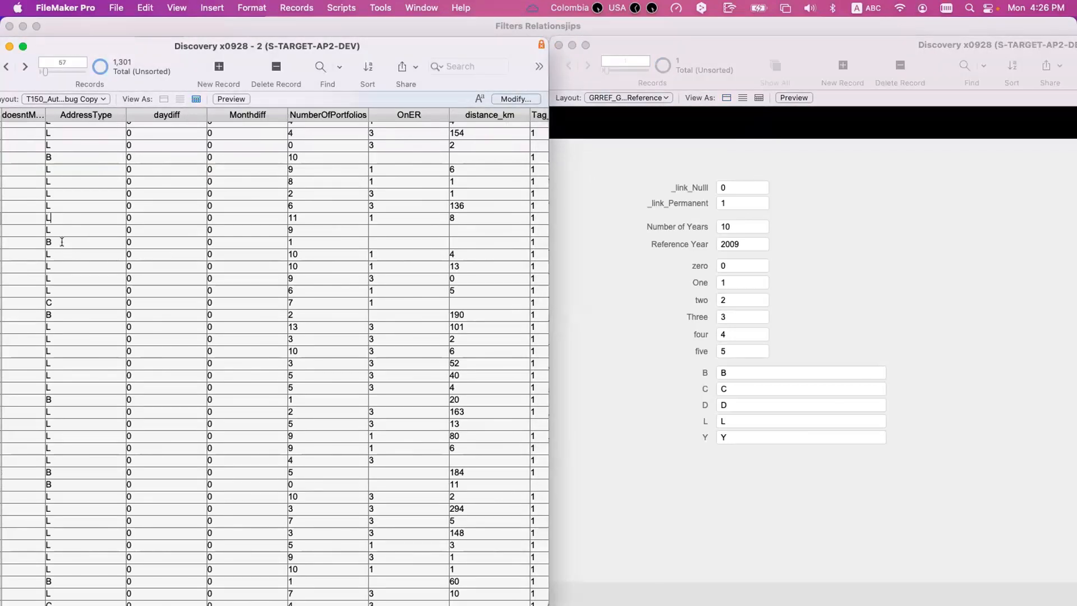
click(610, 224)
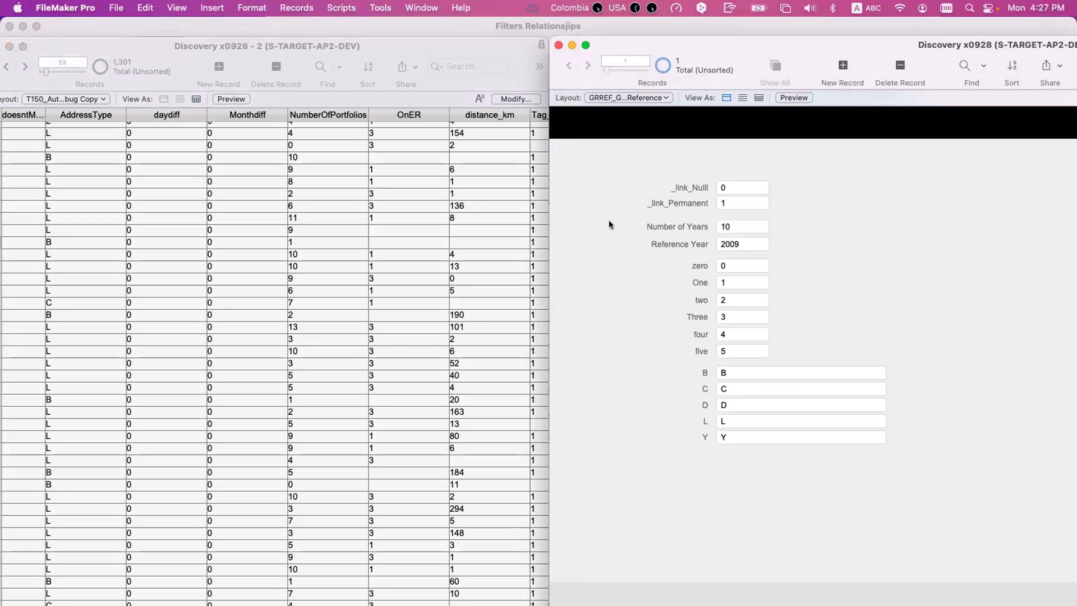
click(54, 242)
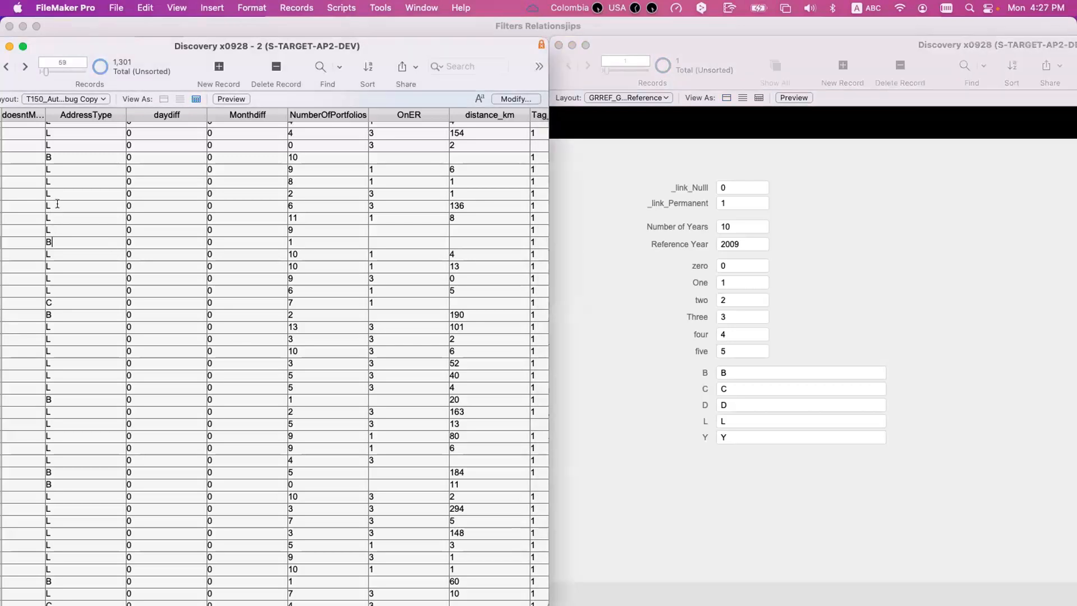
click(57, 203)
- Open the T150ad Grading 60 B 1 acc on er 1 relationship in the relationships graph and examine all its match criteria
key(super+shift+d)
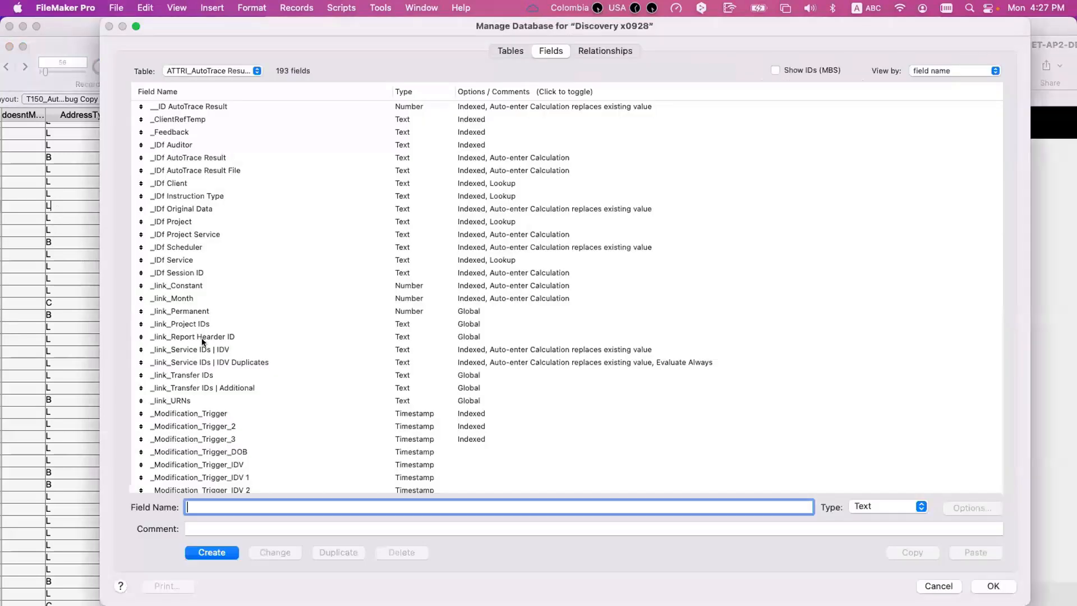
click(614, 51)
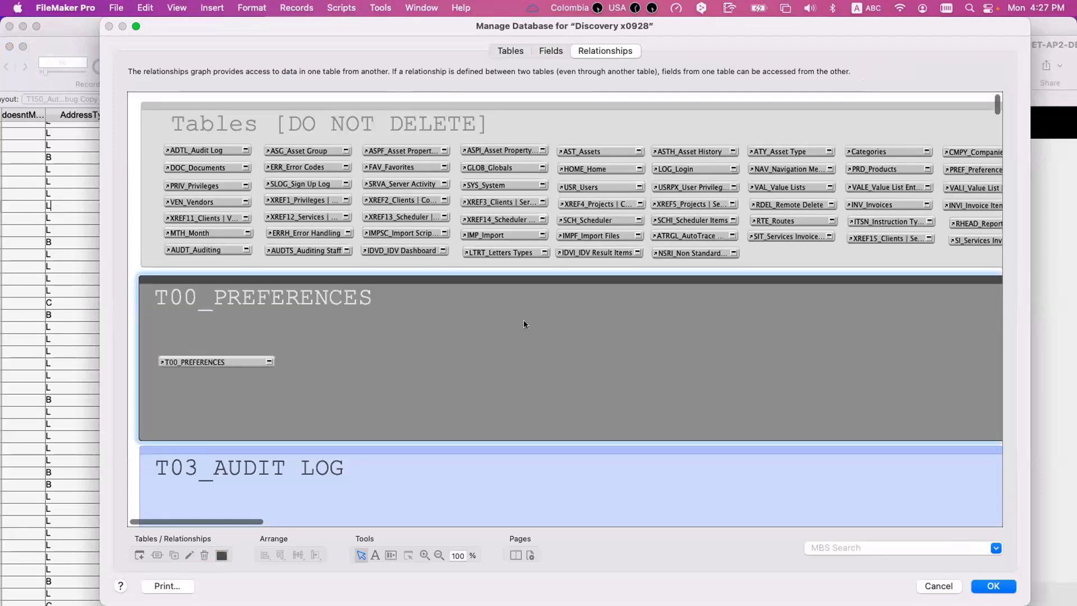
scroll(523, 324, down, 15)
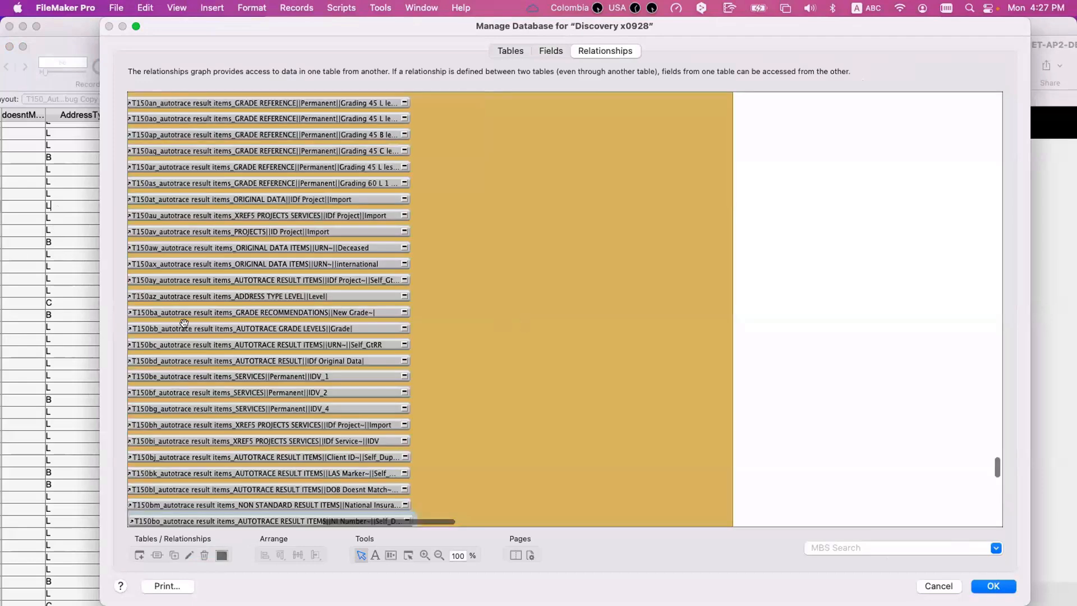
scroll(219, 323, left, 5)
scroll(257, 320, left, 5)
scroll(257, 320, up, 10)
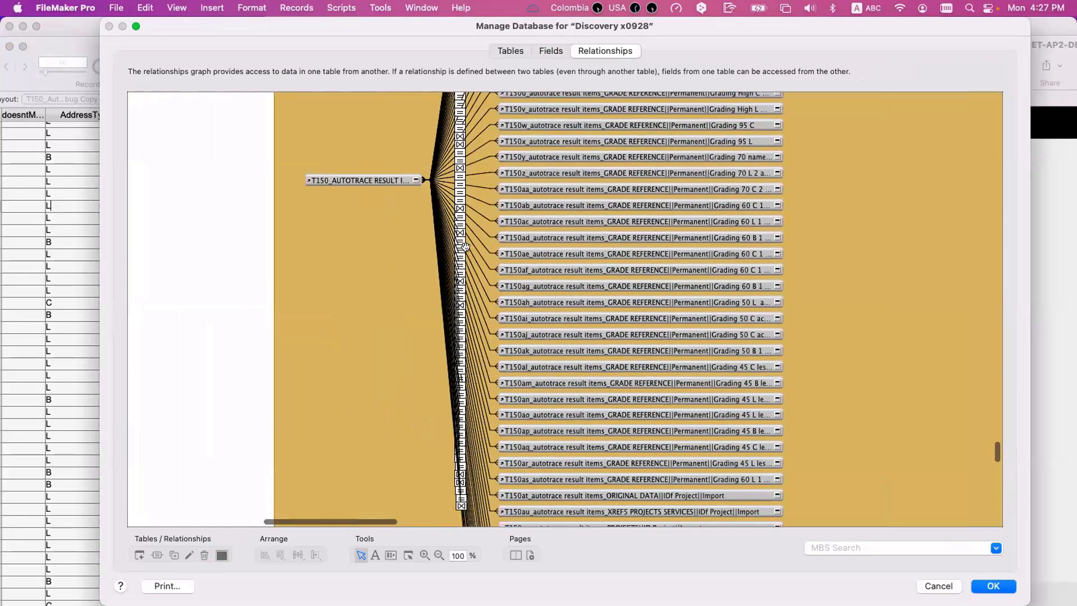
double_click(476, 221)
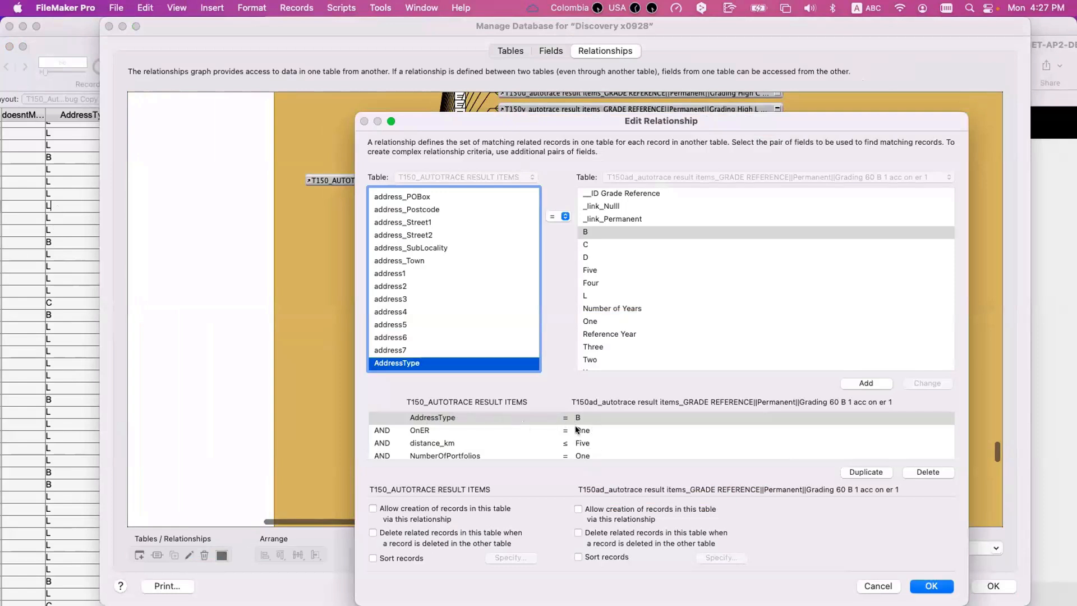
drag(594, 421, 600, 453)
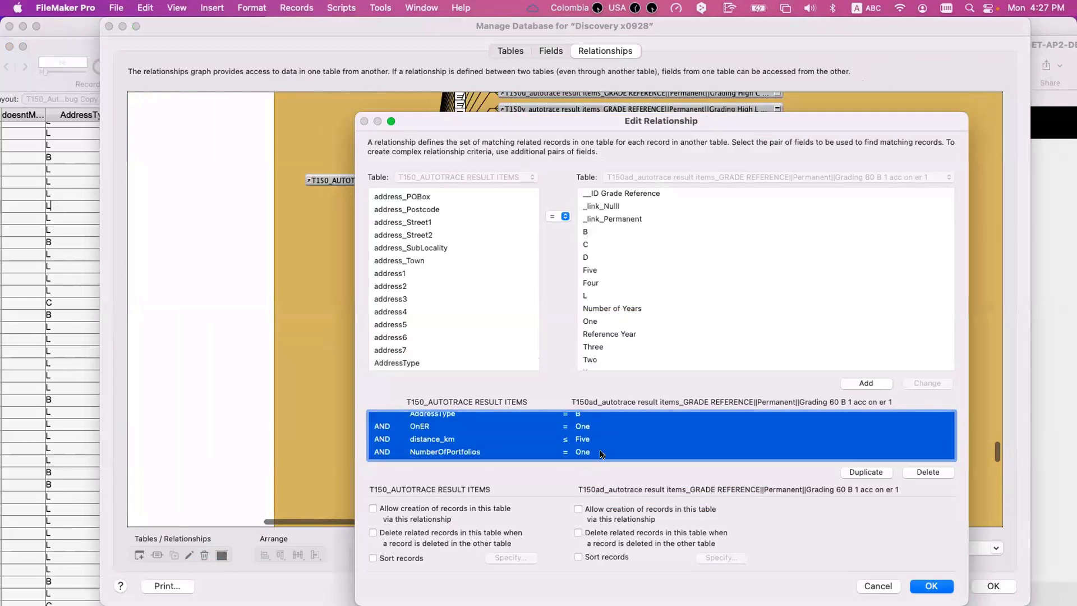
scroll(599, 453, up, 1)
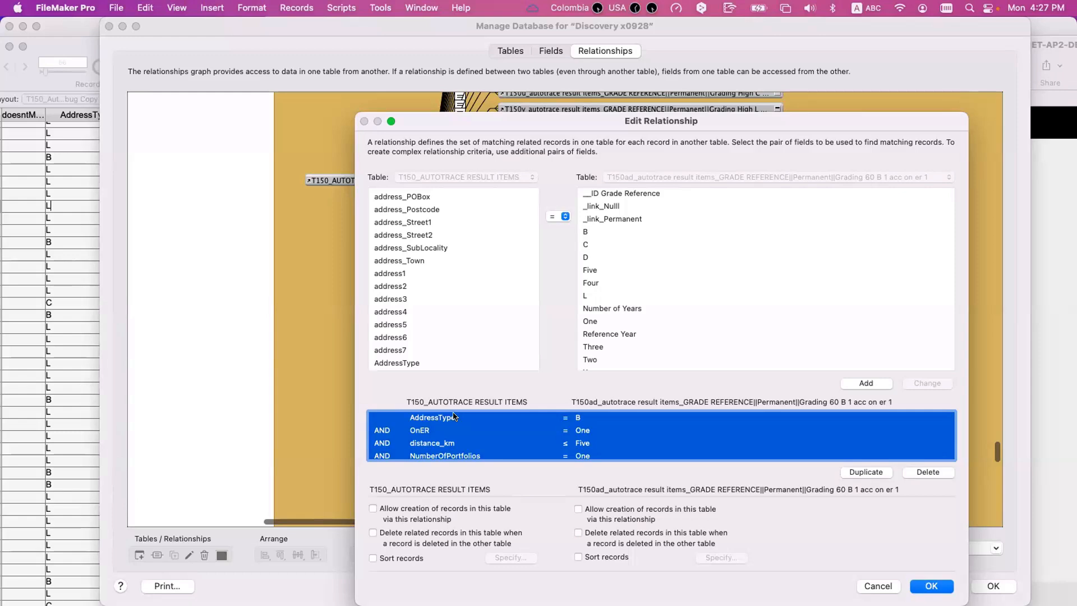
- Close the relationship definition and the database definition to return to the result records and Grade Reference constants
key(Escape)
drag(373, 24, 521, 465)
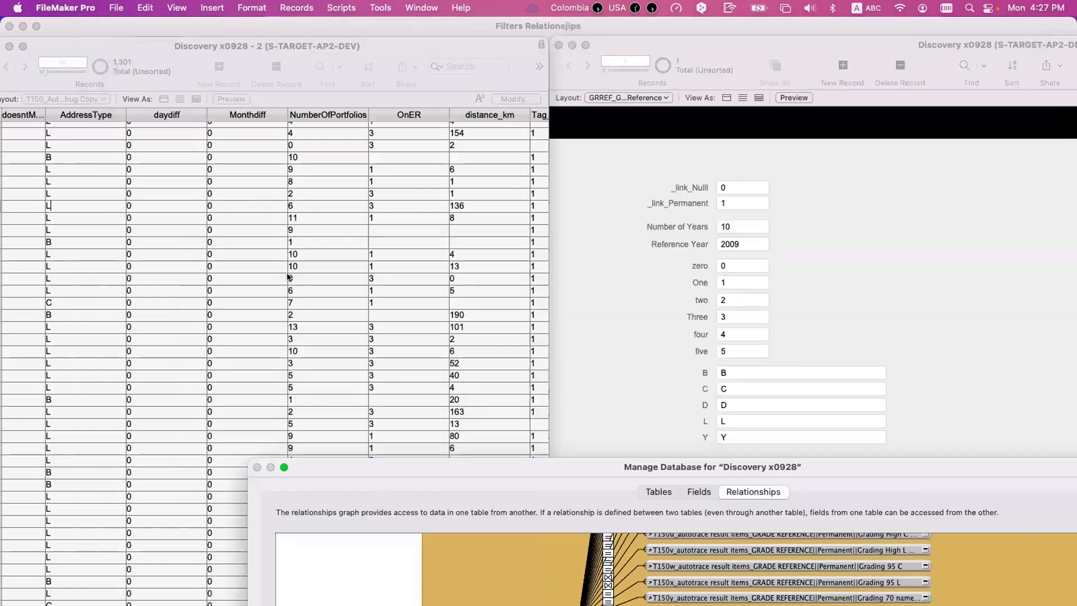
key(Return)
- Compare the 57th result record and its neighbours with the single Grade Reference record
click(240, 217)
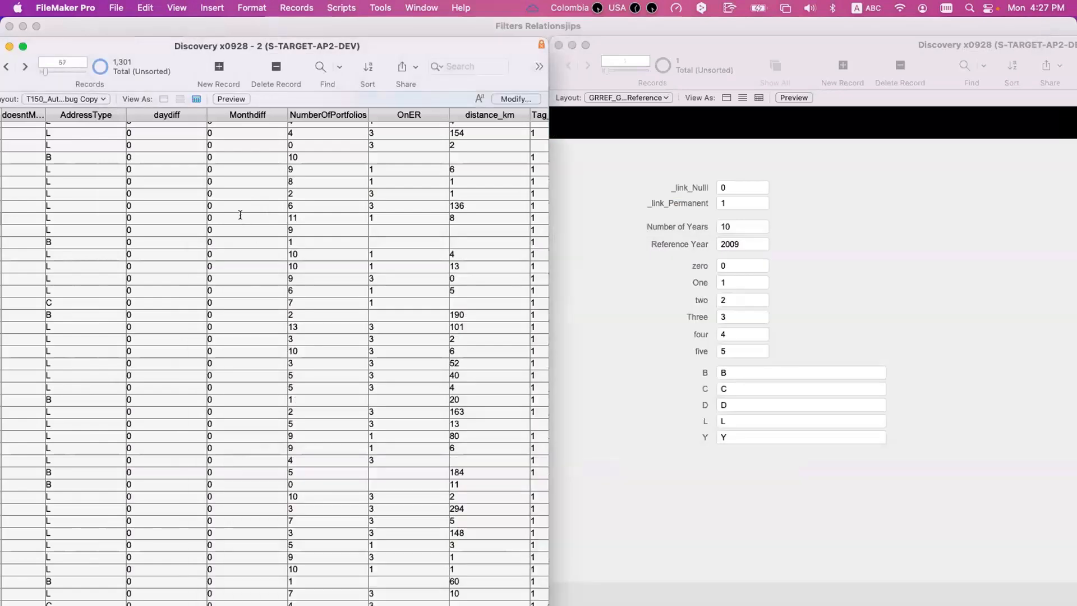
click(701, 250)
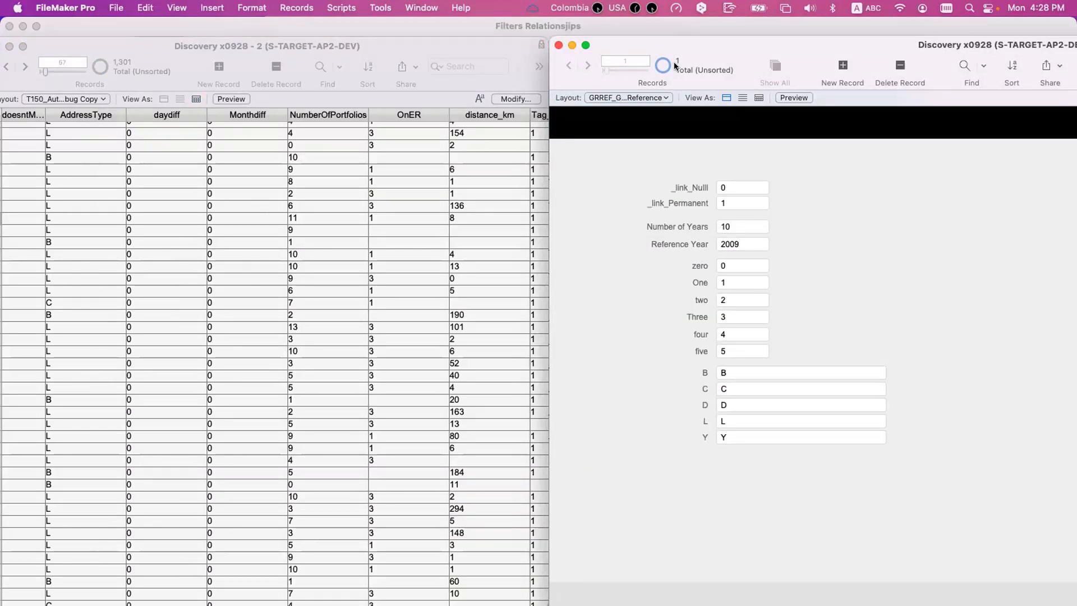
click(341, 255)
click(688, 234)
click(317, 229)
- Open the auto-enter calculation of the New Grade field in the AutoTrace result items table
key(super+shift+d)
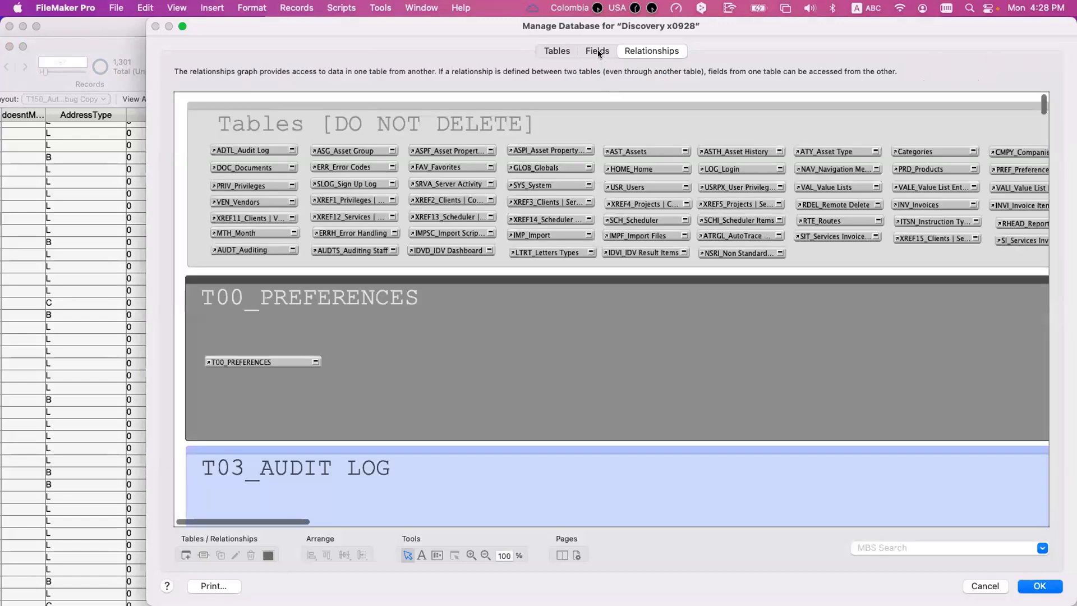
click(597, 51)
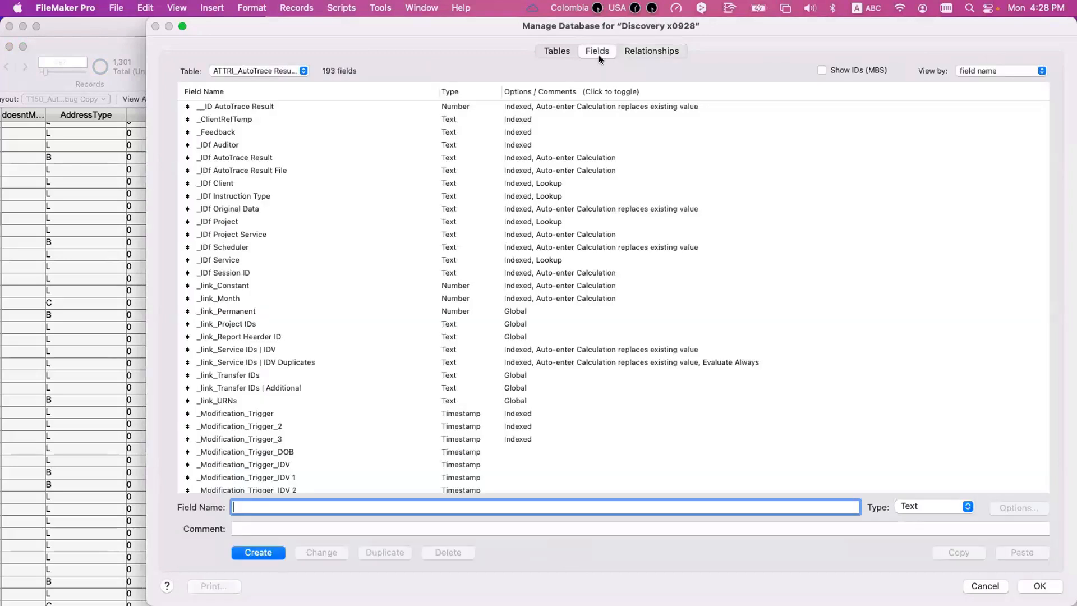
scroll(294, 418, down, 3)
scroll(294, 417, down, 1)
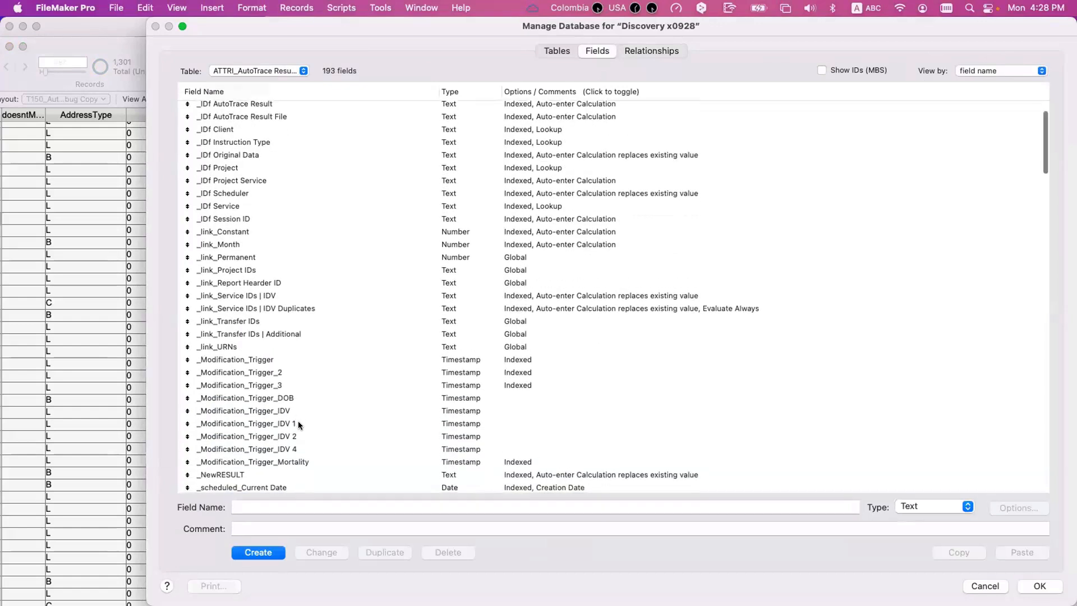
click(301, 424)
key(n)
scroll(314, 436, down, 3)
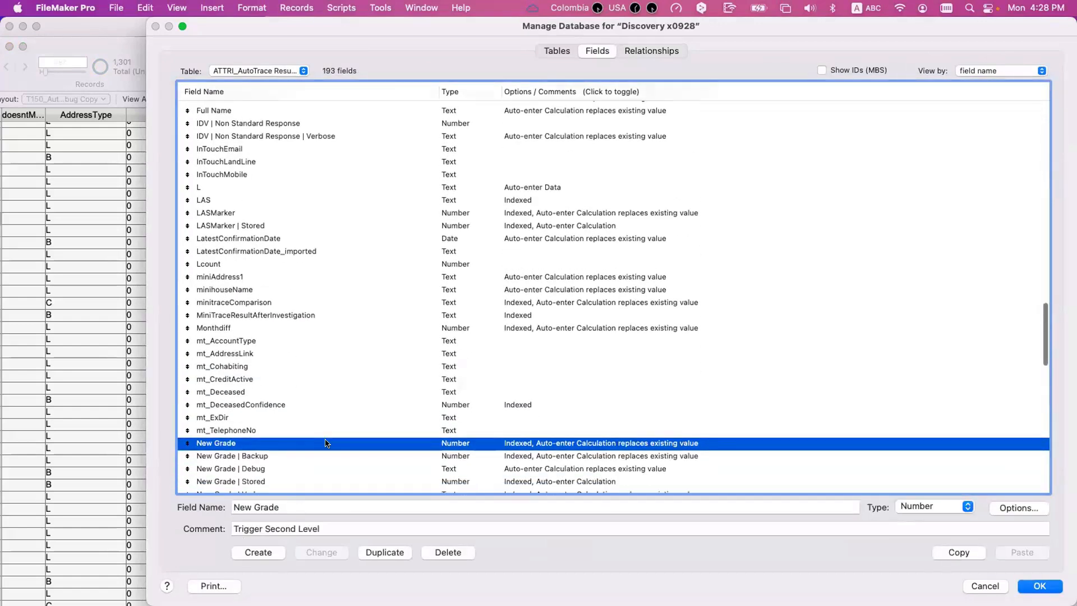
double_click(326, 443)
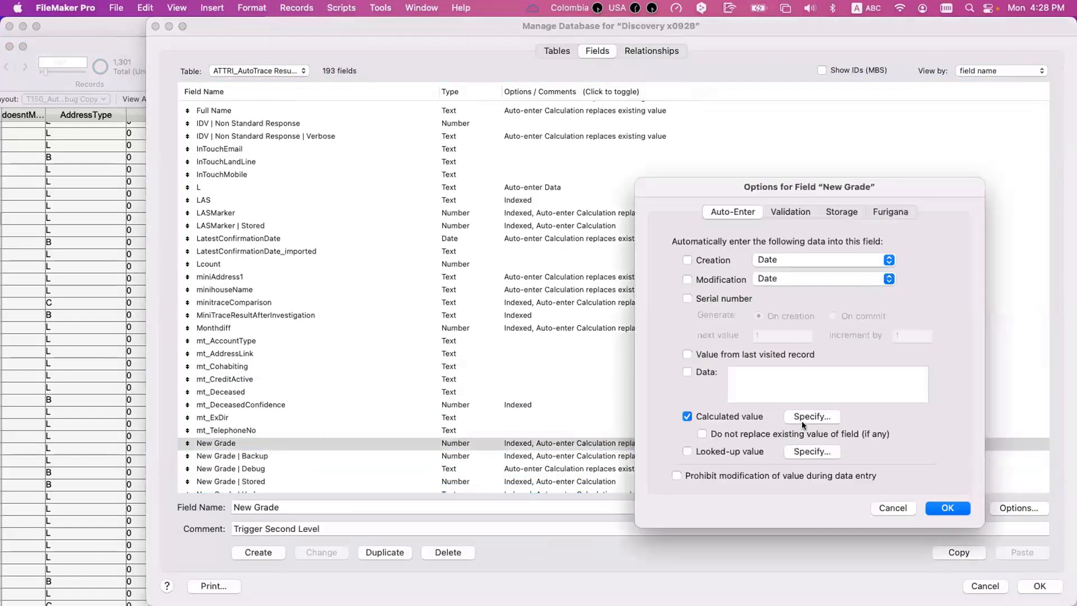
click(730, 418)
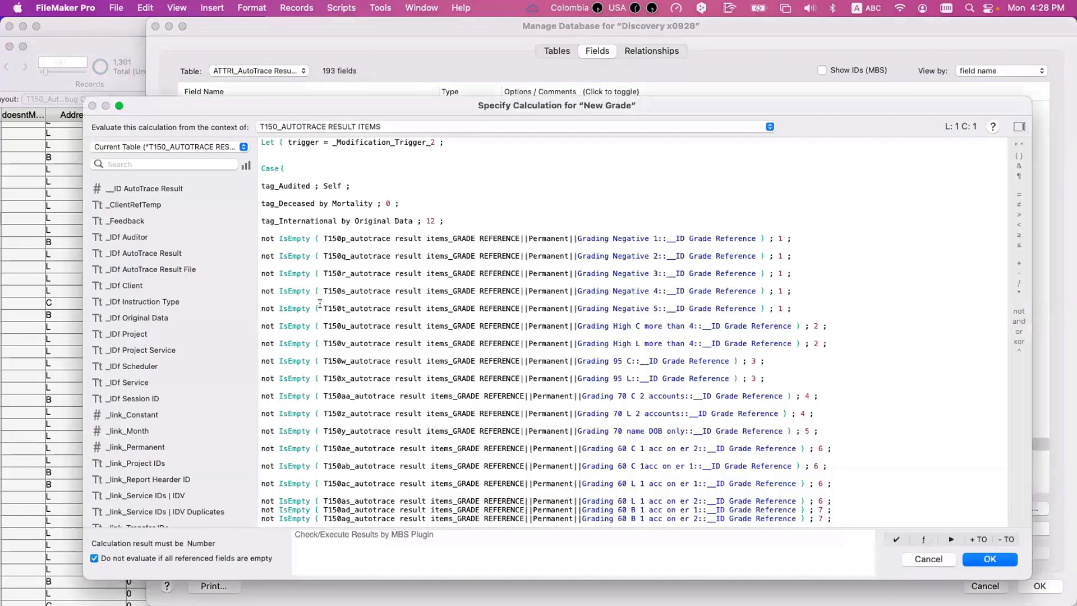
- Inspect the T150t Grading Negative 5 test in the Case statement, highlighting its result items and GRADE REFERENCE name parts
drag(324, 308, 514, 302)
click(496, 303)
scroll(497, 301, down, 1)
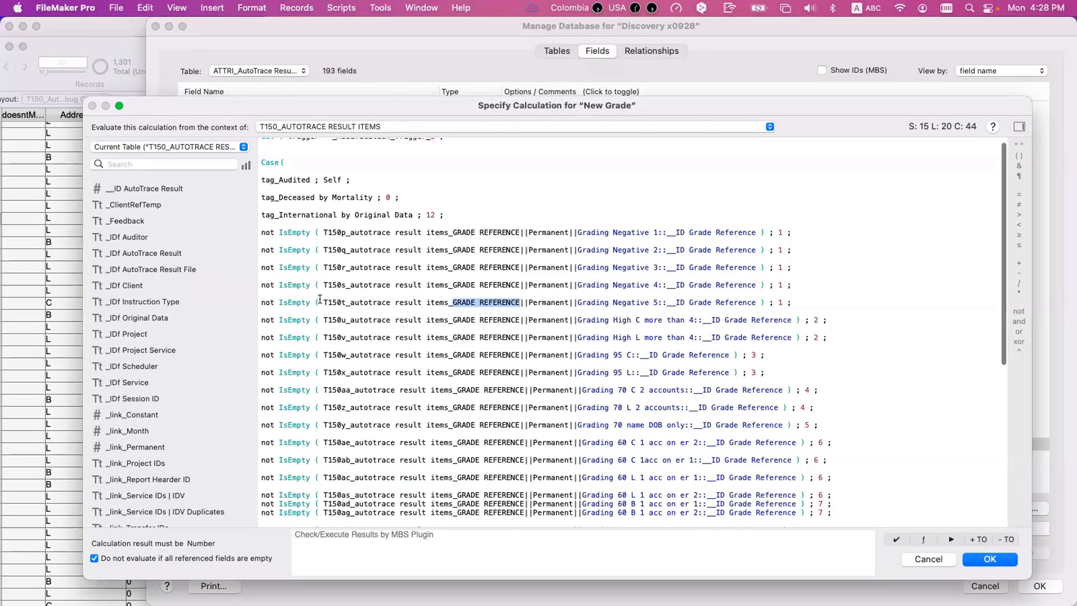
drag(324, 302, 450, 301)
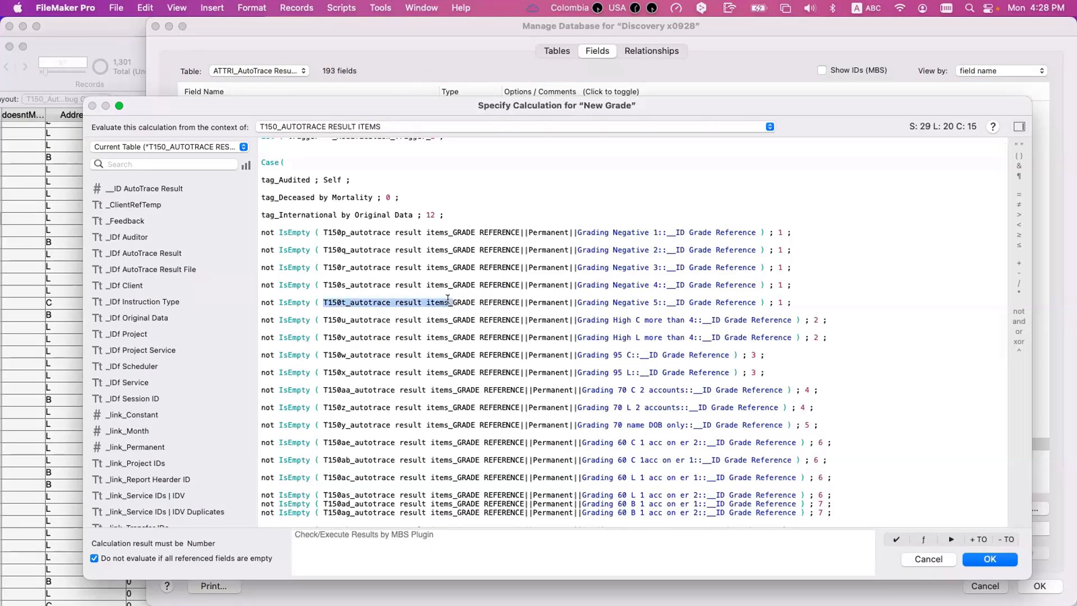
- Inspect the T150p Grading Negative 1 test, highlighting its GRADE REFERENCE name part, the whole related field reference and its grade result
click(393, 232)
scroll(369, 233, up, 1)
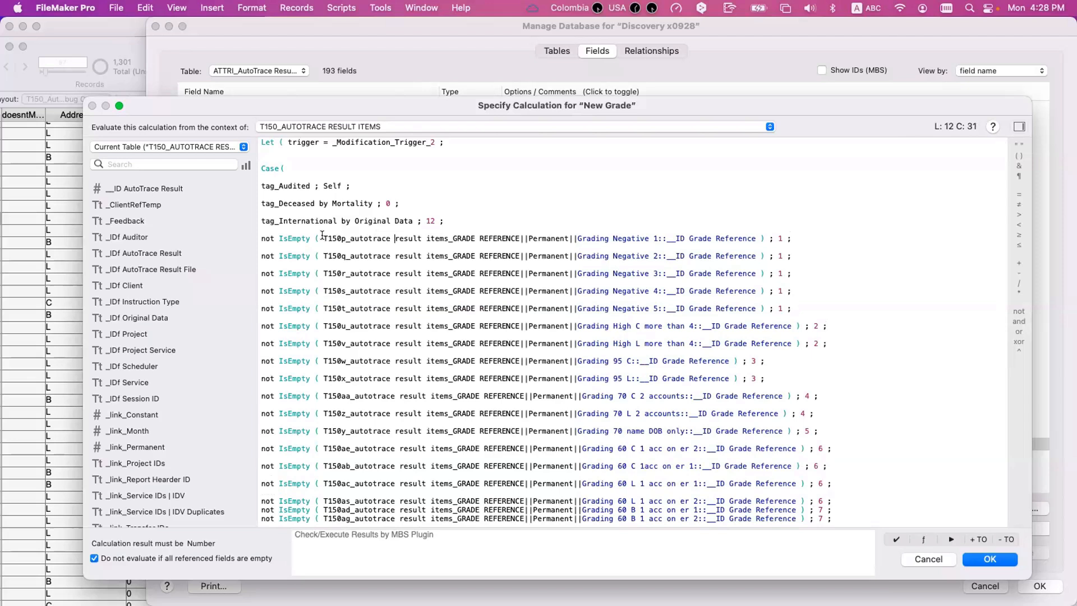
drag(324, 237, 519, 237)
click(505, 237)
drag(453, 236, 519, 237)
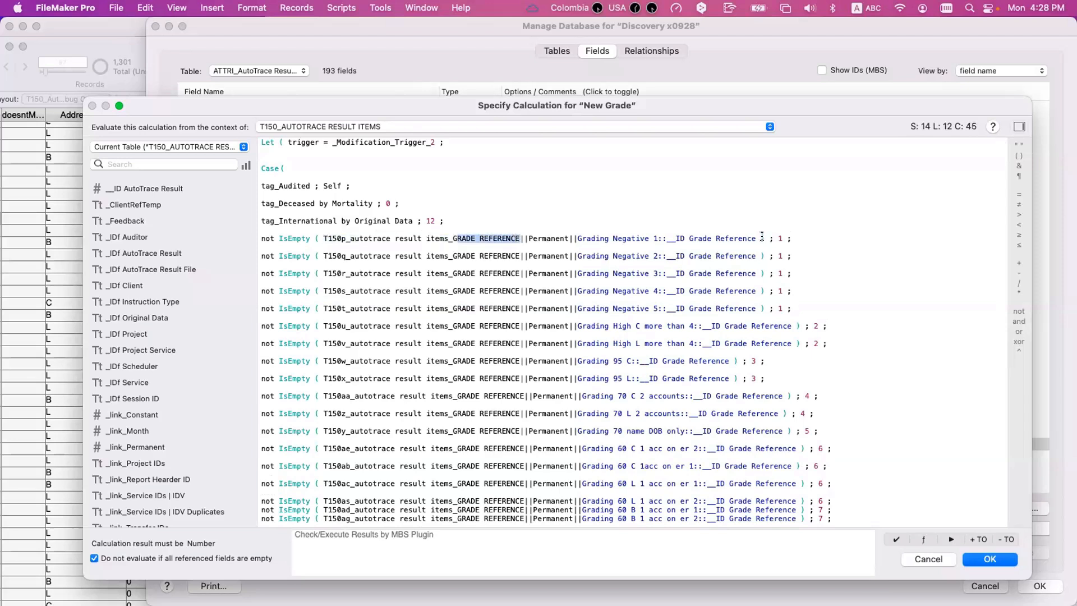
drag(761, 236, 328, 236)
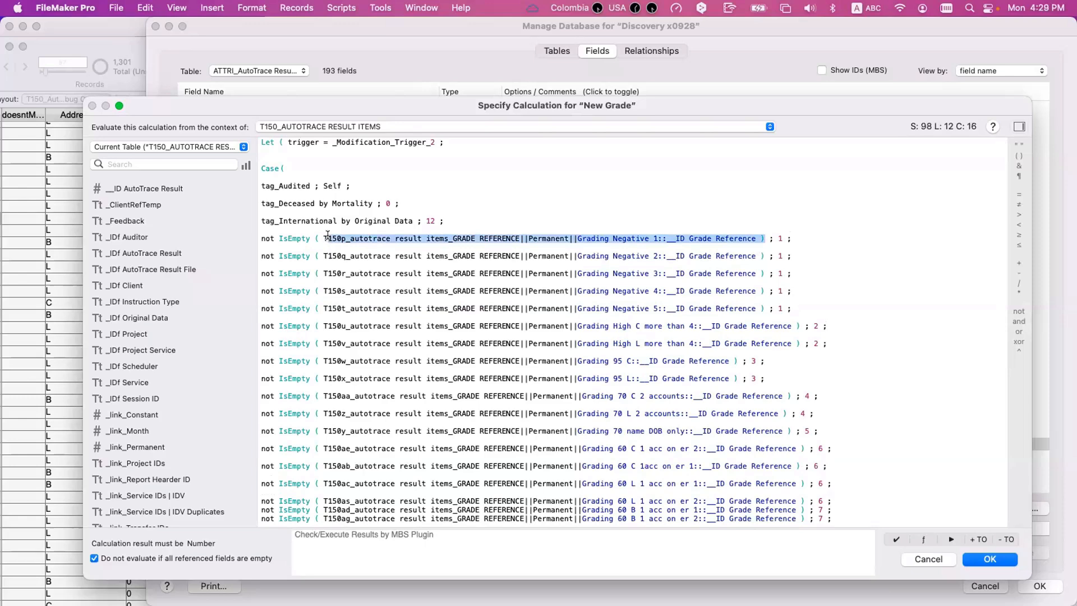
click(780, 239)
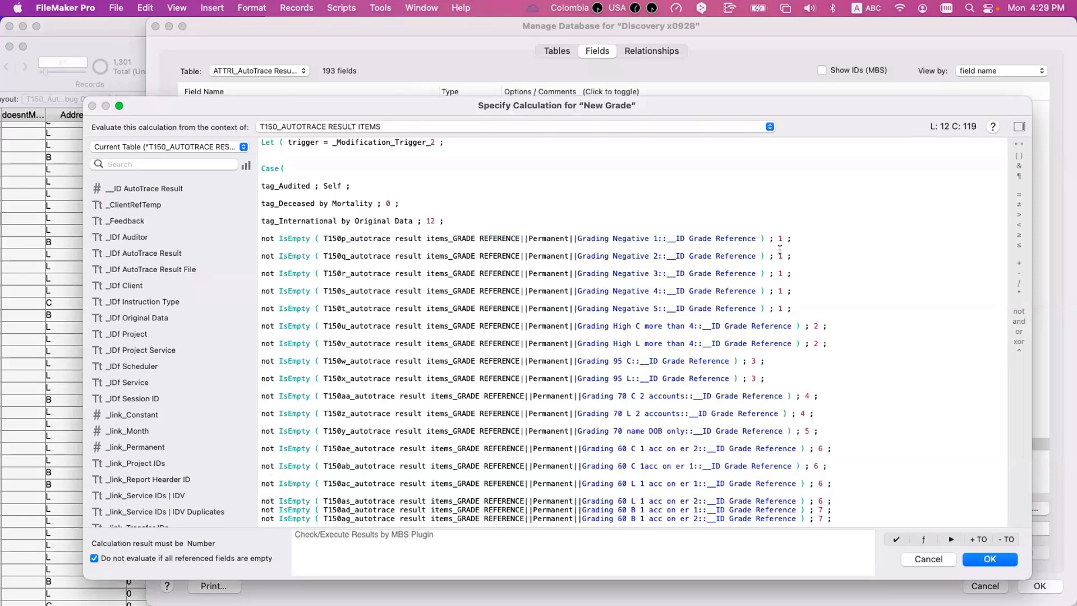
- Compare the Grading Negative 2 test with its neighbours and review the remaining Case tests down to the default result
click(752, 254)
mouse_move(757, 236)
mouse_down()
mouse_move(318, 237)
mouse_move(396, 255)
mouse_move(774, 255)
mouse_up()
click(777, 255)
scroll(547, 349, down, 5)
scroll(547, 349, down, 4)
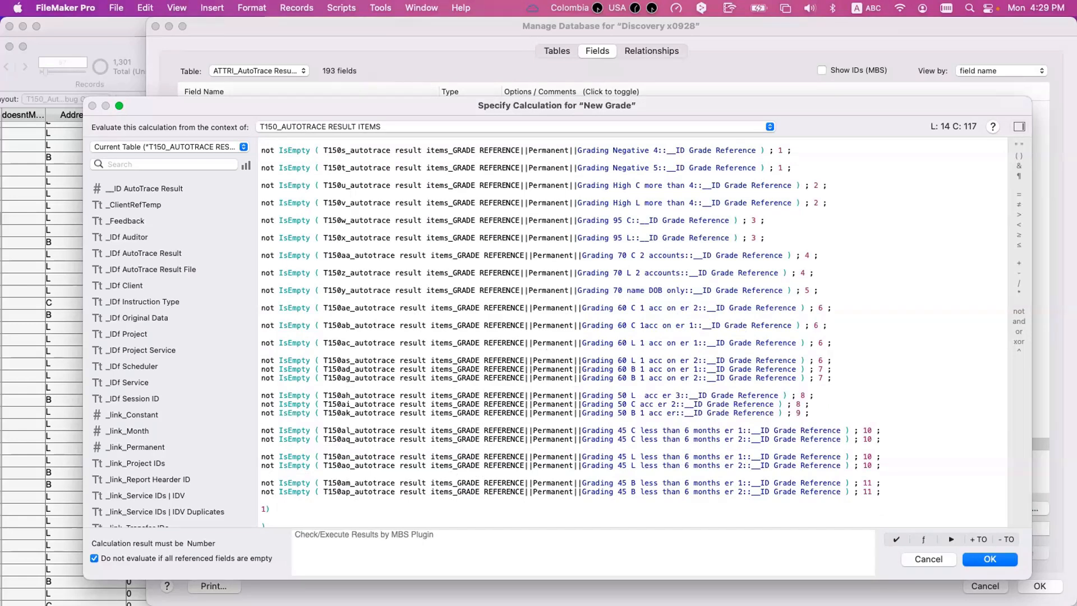
- Close the New Grade calculation and open the T150ai Grading 50 C acc er 2 relationship in the relationships graph
key(Return)
key(Return)
click(650, 52)
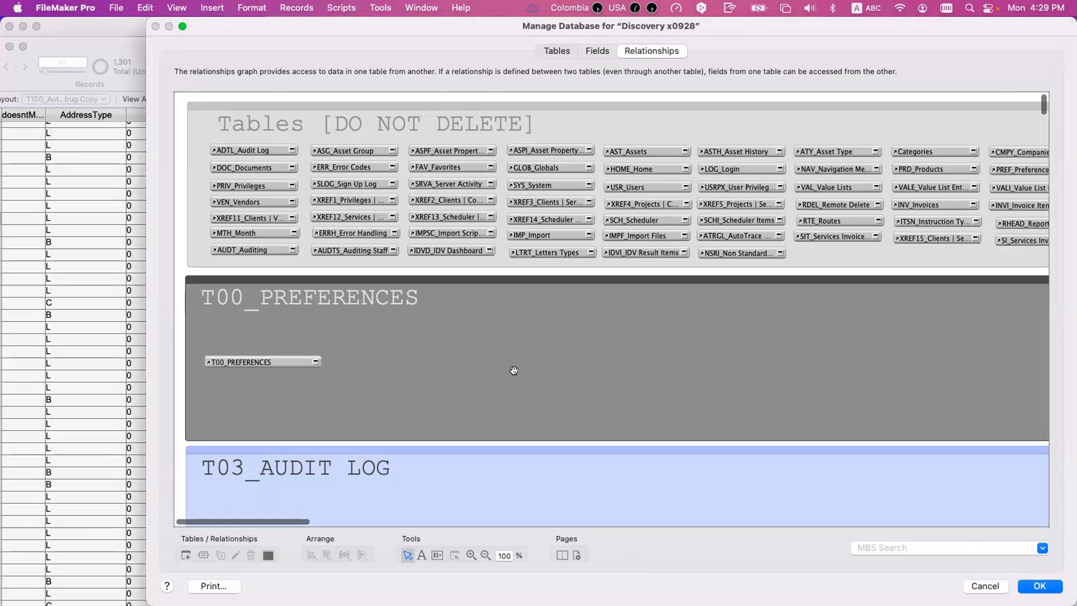
scroll(514, 370, right, 15)
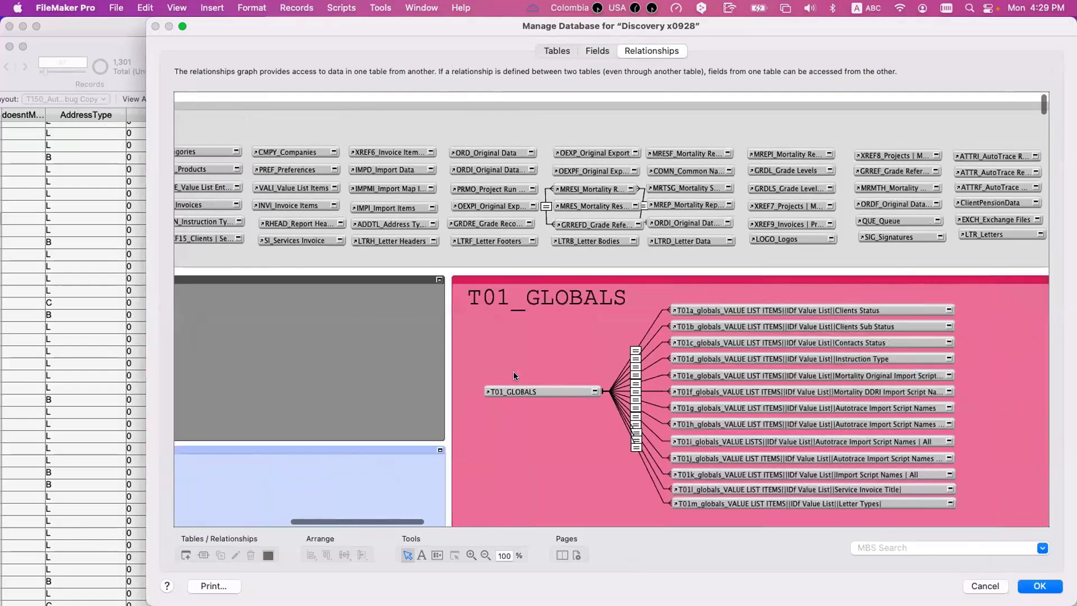
scroll(517, 368, right, 10)
scroll(517, 368, down, 15)
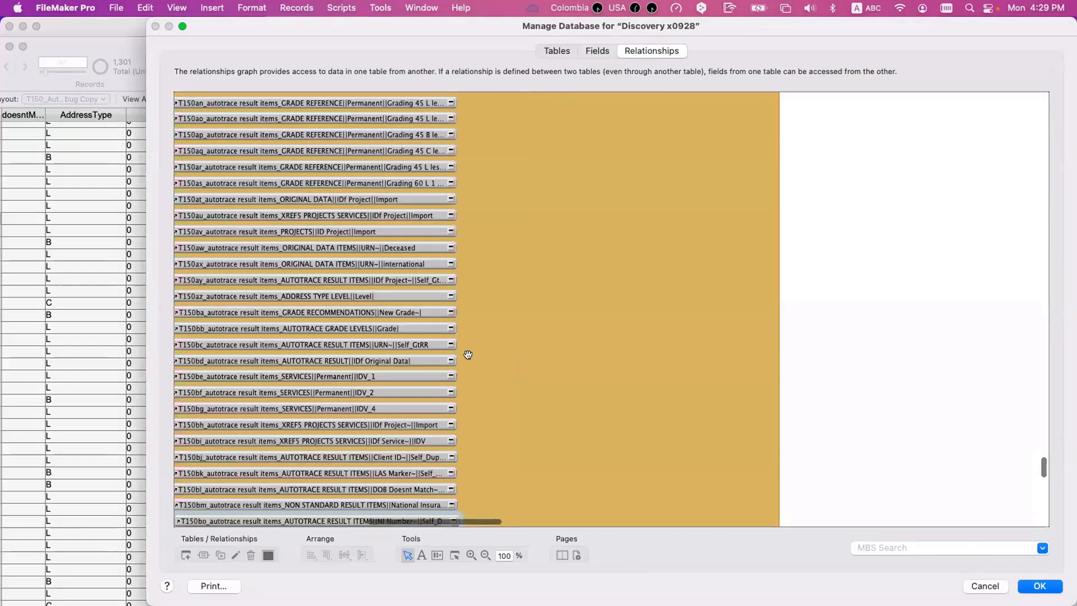
scroll(468, 354, left, 3)
scroll(468, 354, left, 3)
scroll(468, 354, up, 10)
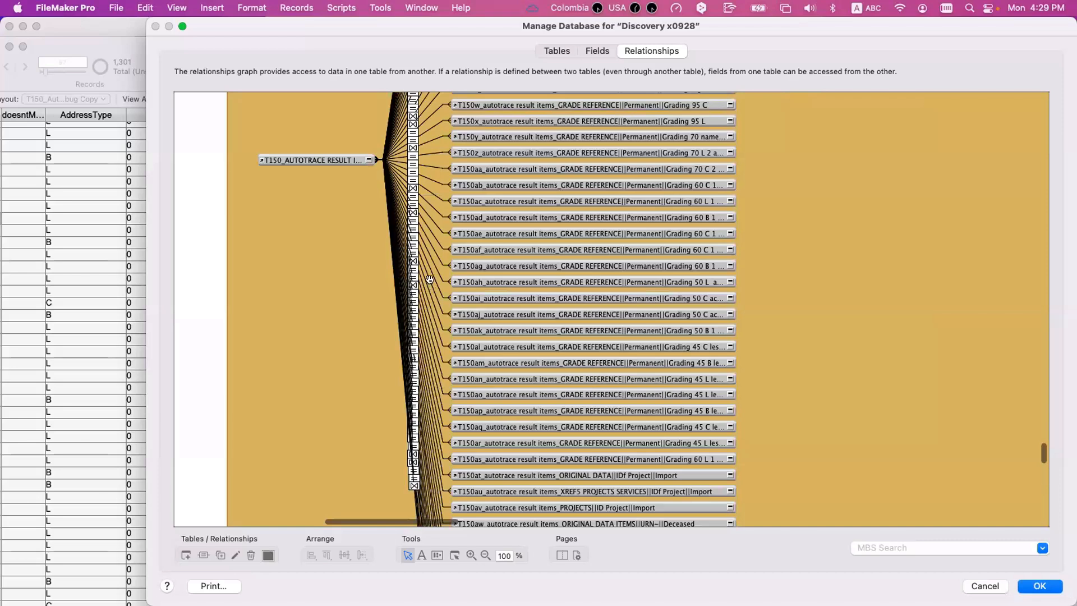
double_click(432, 278)
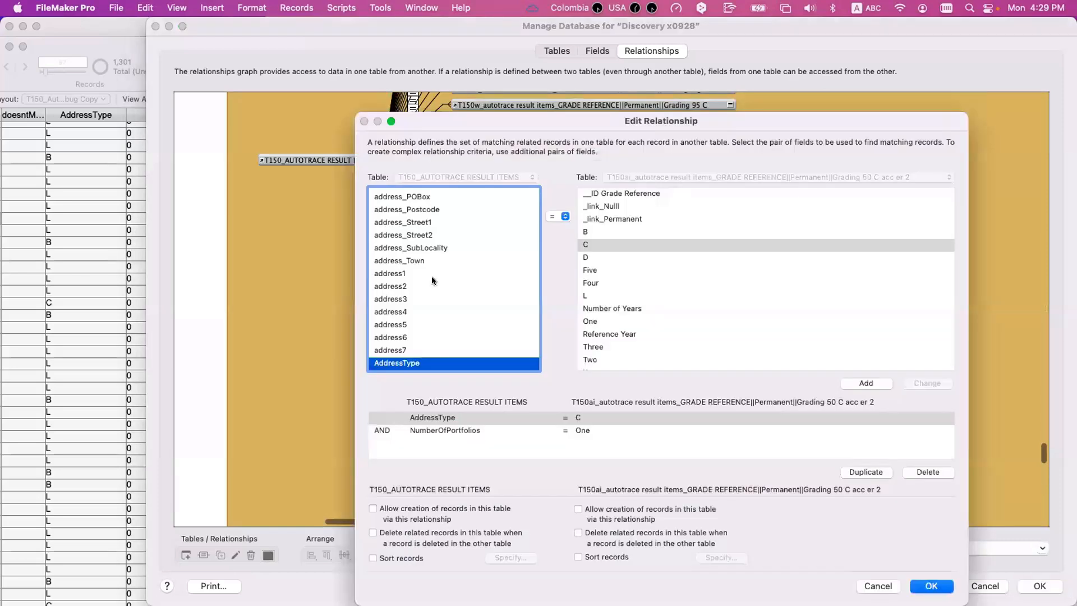
- Inspect the AddressType and NumberOfPortfolios criteria of the Grading 50 C acc er 2 relationship and close it without changes
click(429, 417)
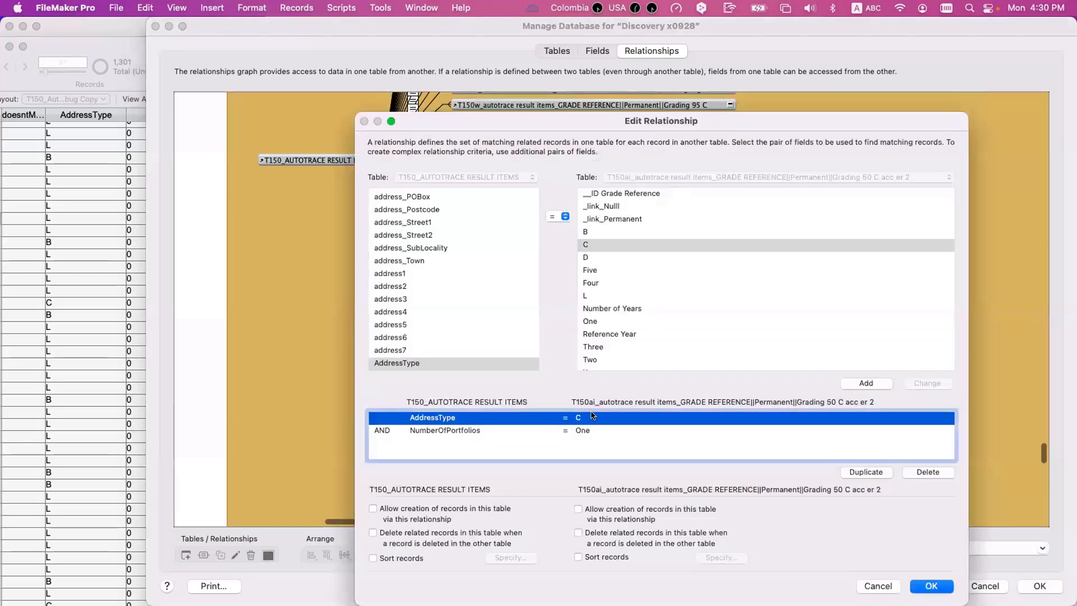
click(460, 430)
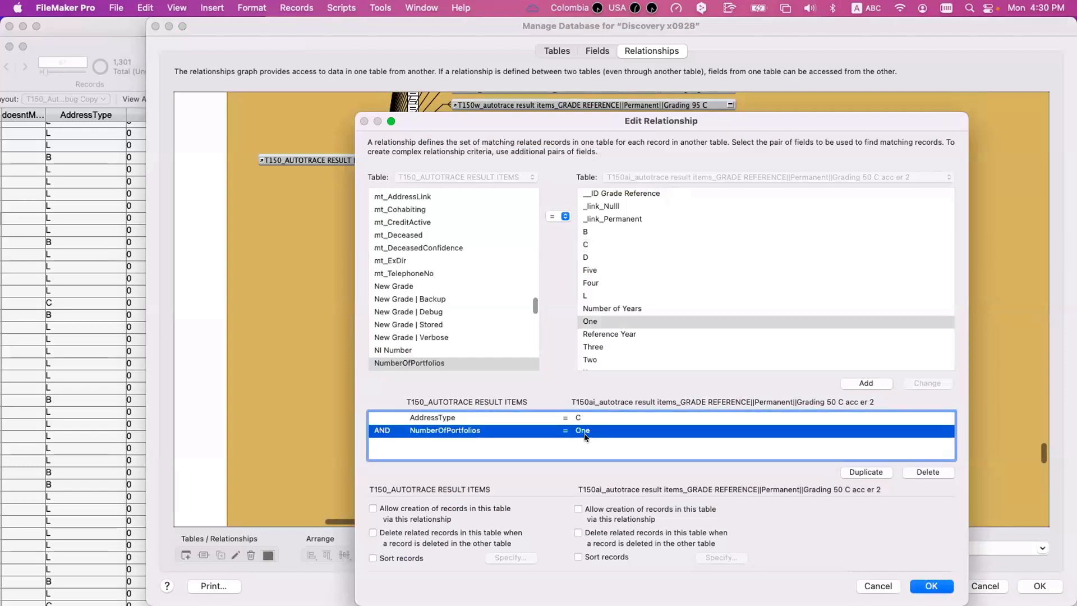
key(Escape)
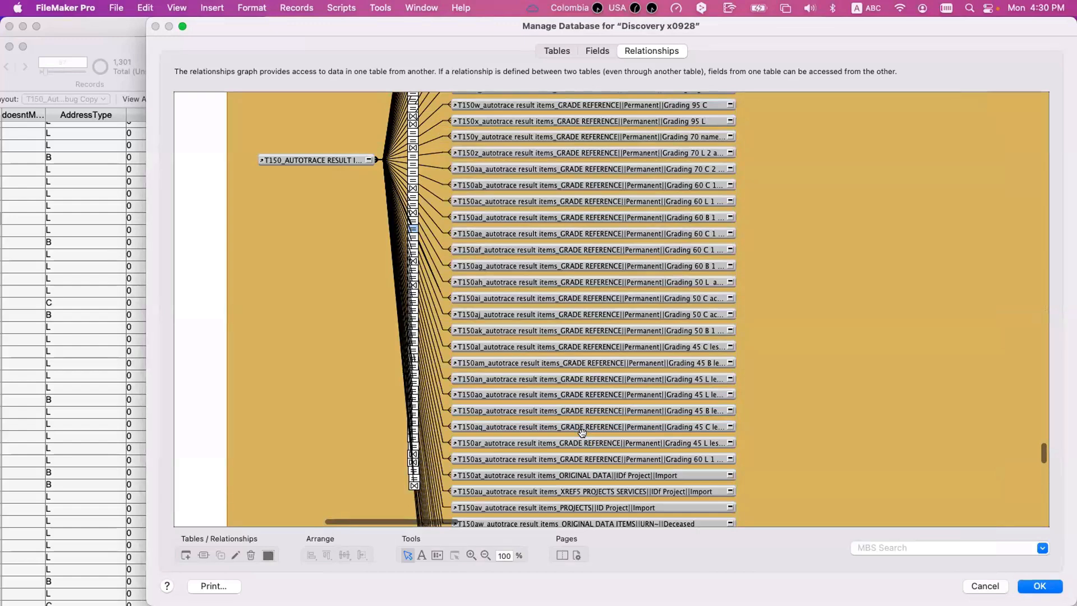
- Return to the AutoTrace result items field definitions and reopen the auto-enter calculation of New Grade
scroll(488, 270, left, 5)
scroll(488, 269, down, 3)
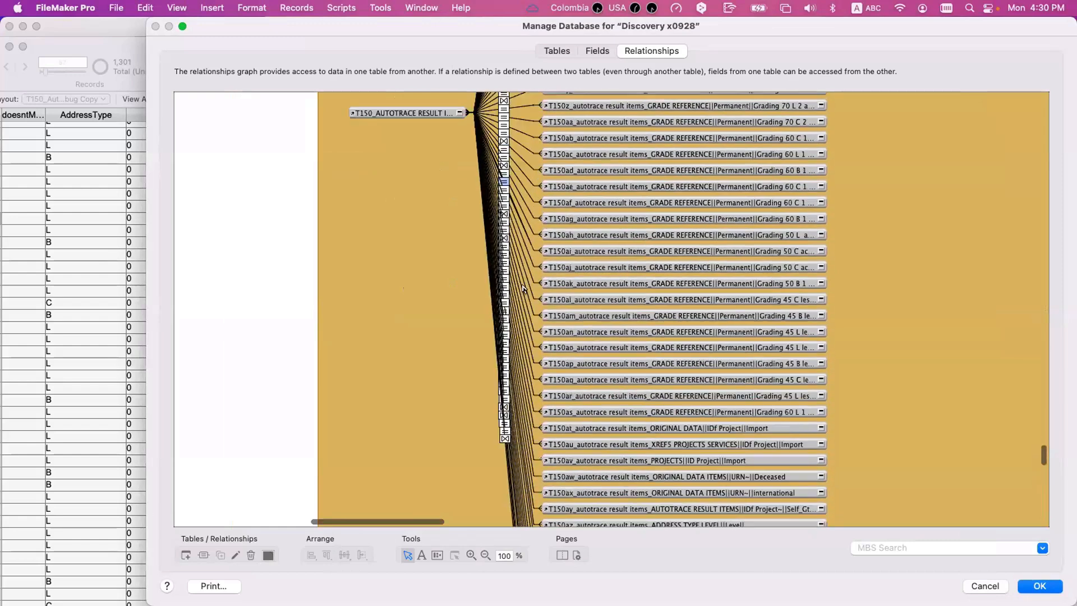
click(601, 51)
double_click(324, 442)
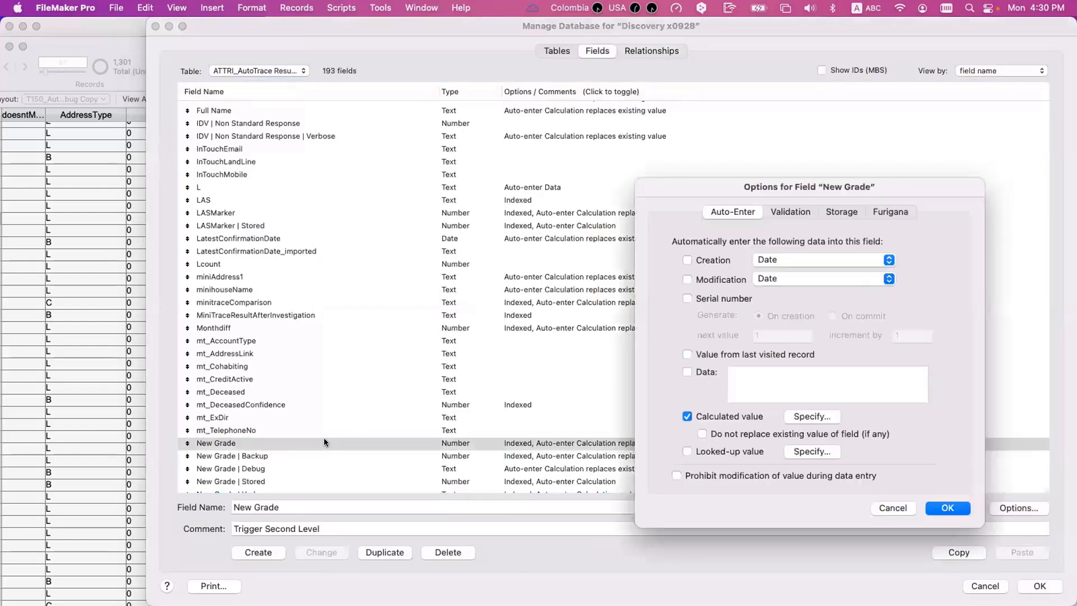
click(796, 416)
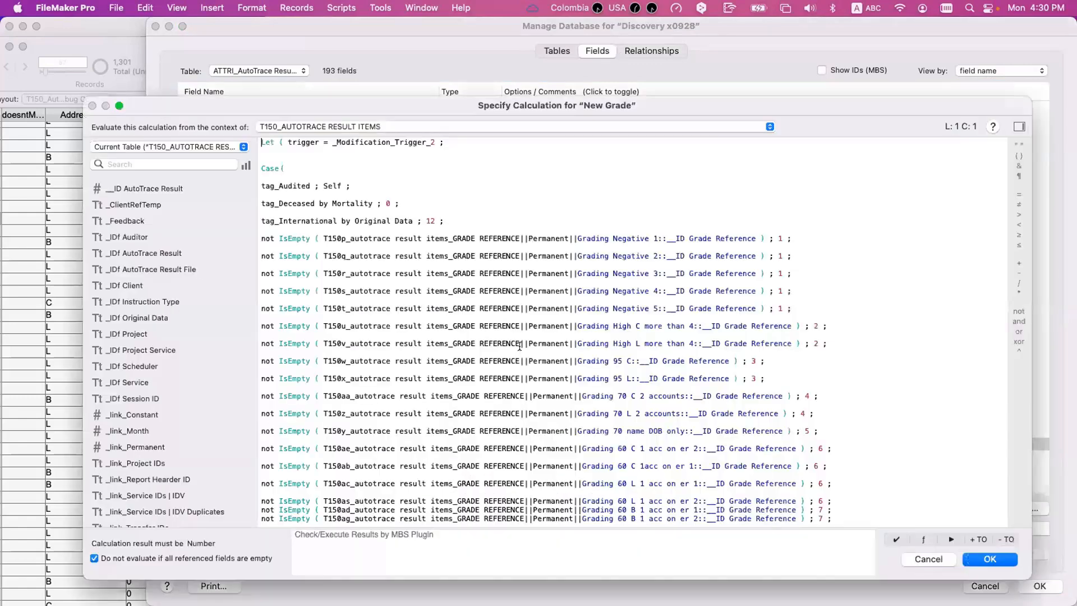
- Review the order of the Case tests from the Grading Negative entries through the Grading 45 entries
scroll(520, 346, down, 10)
scroll(519, 346, down, 1)
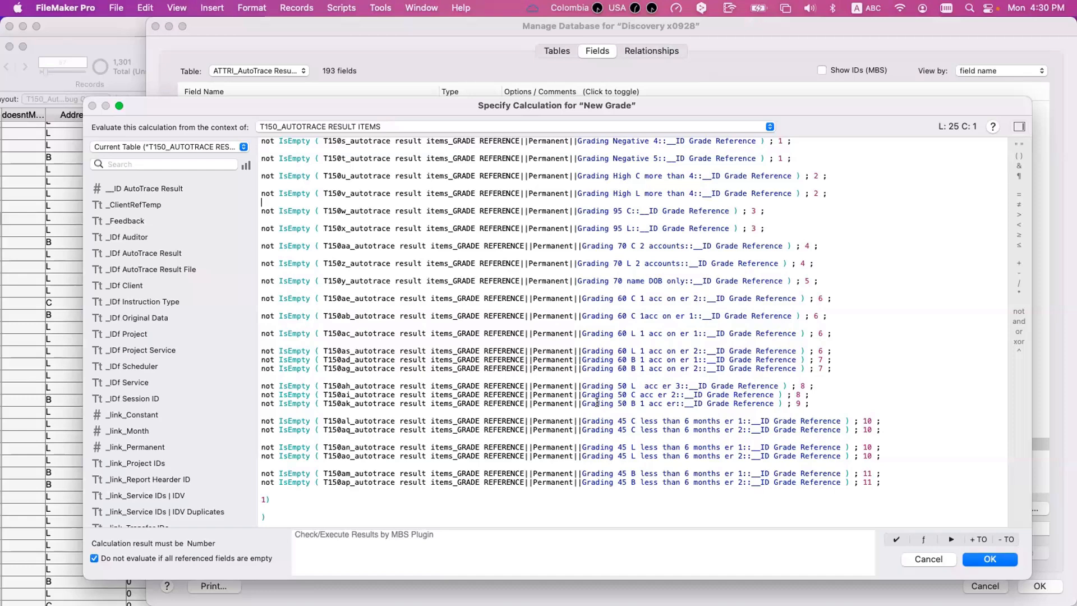
scroll(596, 403, up, 1)
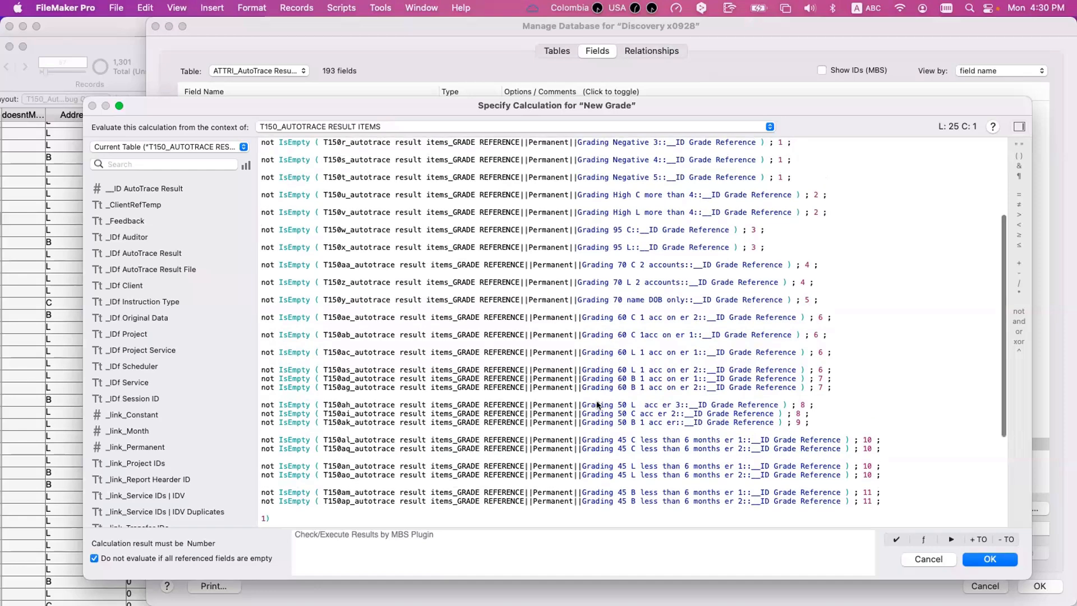
scroll(596, 403, up, 3)
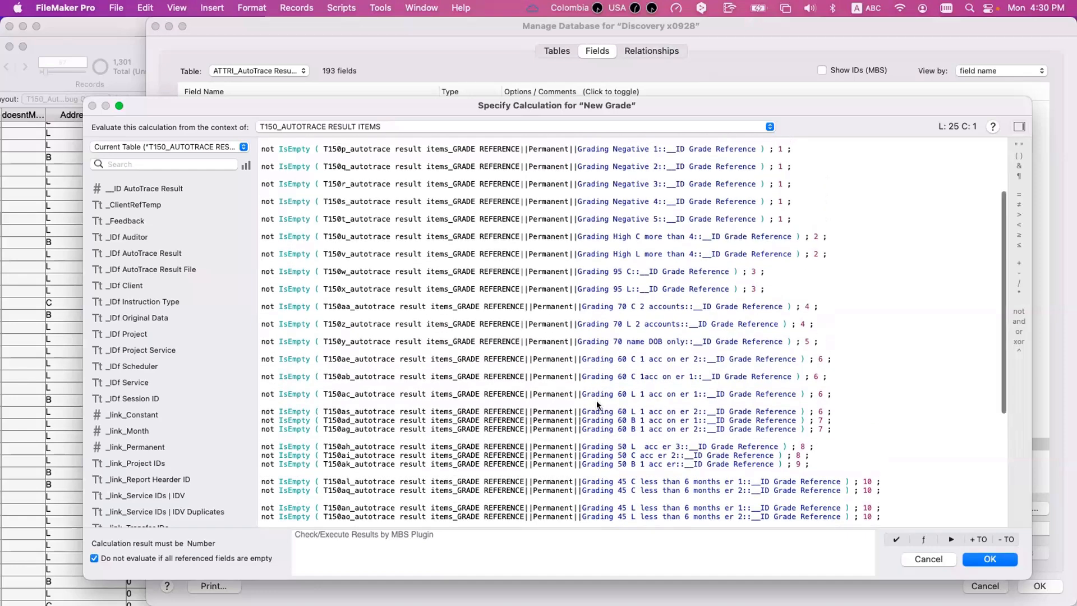
scroll(596, 401, up, 3)
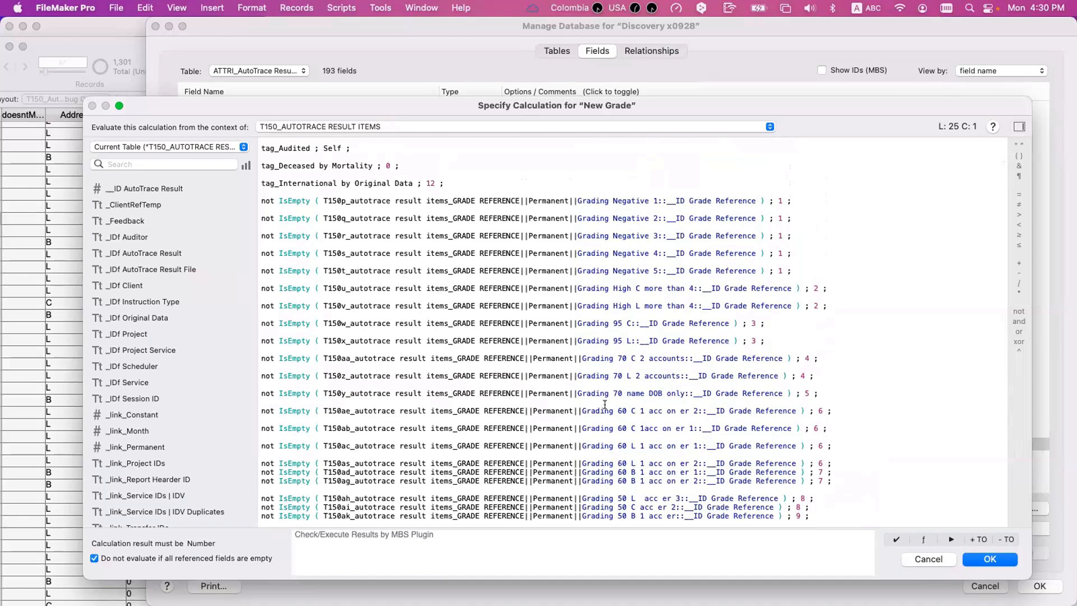
scroll(595, 391, down, 3)
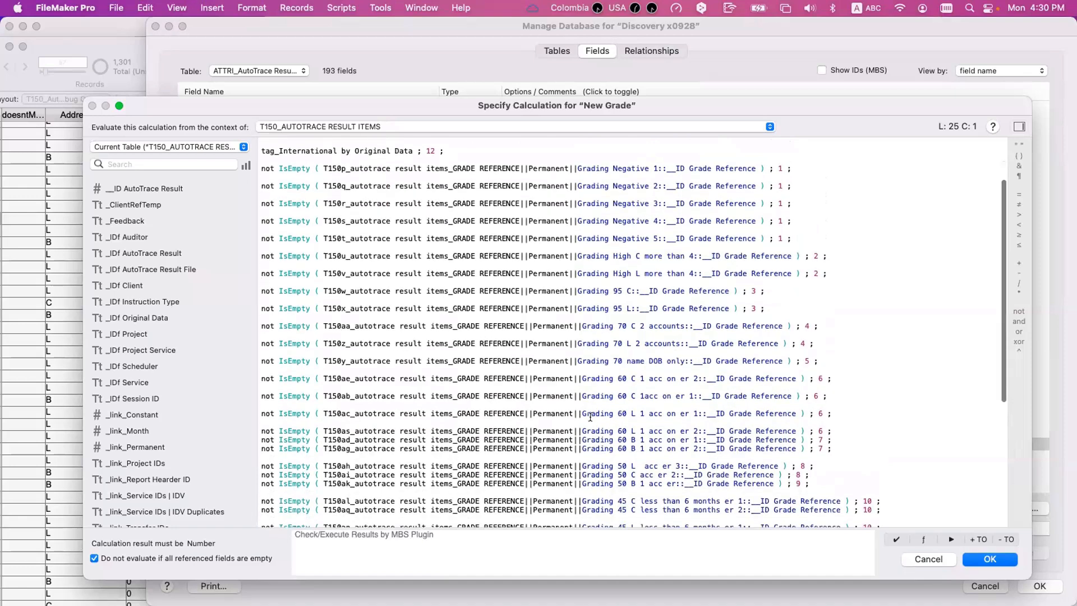
- Highlight the Grading 60 L 1 acc on er 2 name and examine the High L and High C more than 4 tests
drag(584, 406, 696, 406)
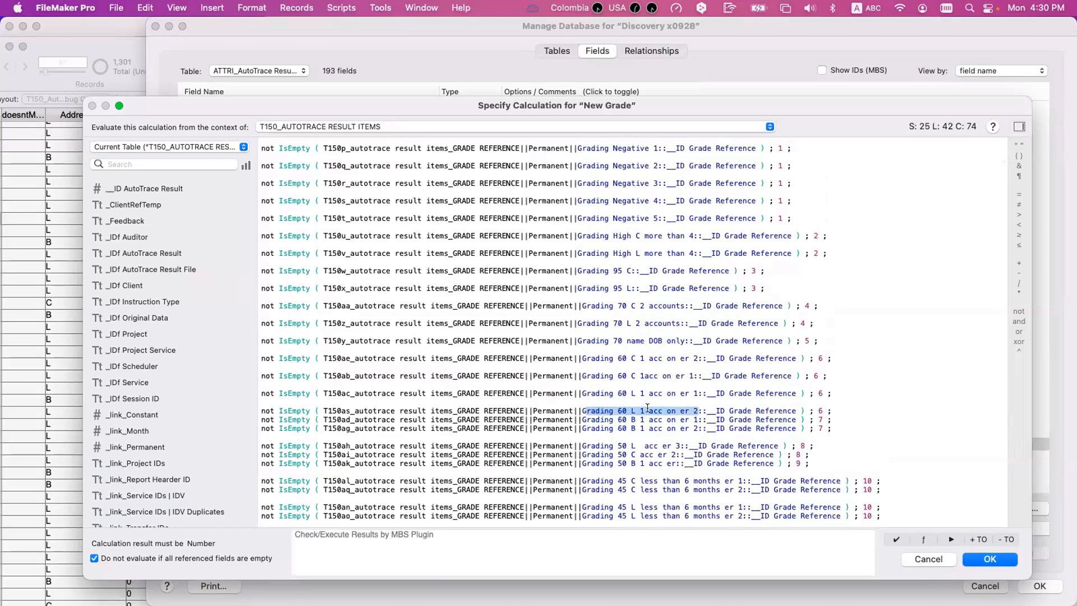
scroll(648, 408, up, 2)
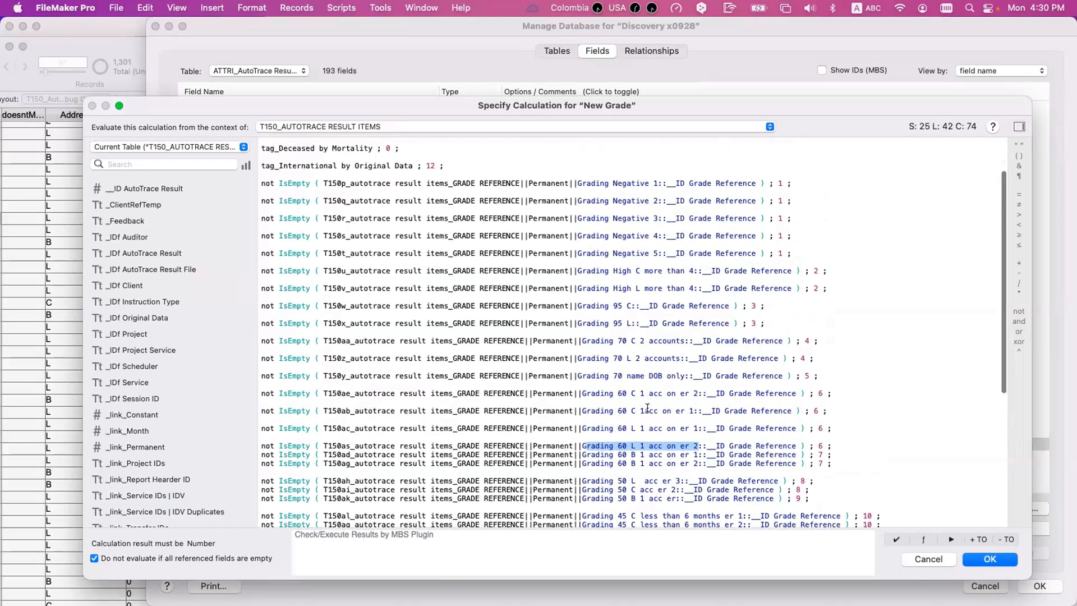
drag(613, 287, 639, 287)
click(622, 287)
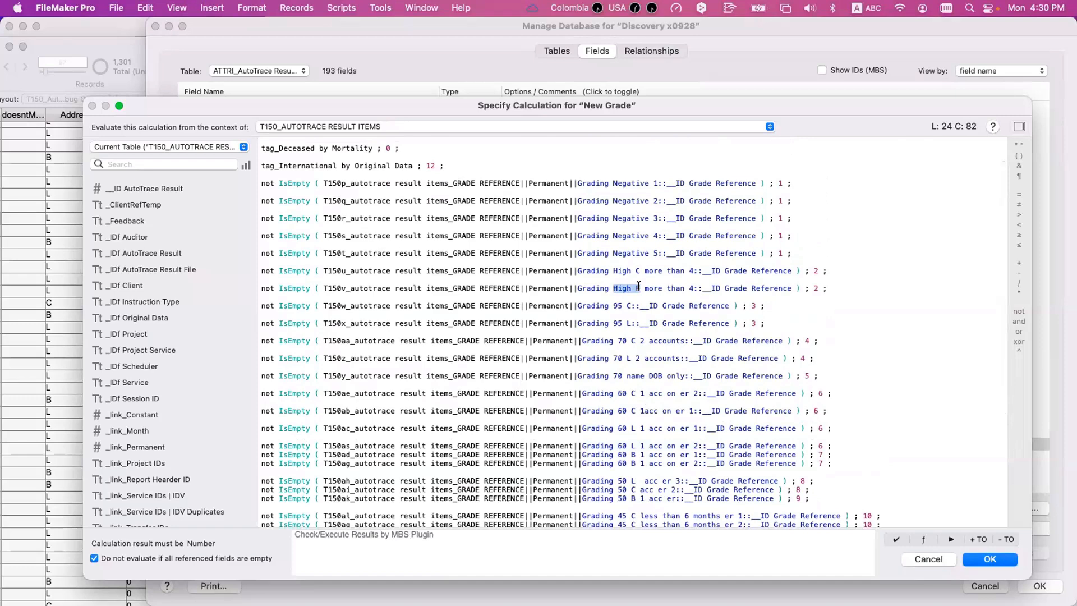
click(653, 287)
click(638, 270)
click(644, 270)
- Open the T150u Grading High C more than 4 relationship, inspect its AddressType and NumberOfPortfolios criteria, and close it
scroll(340, 270, down, 1)
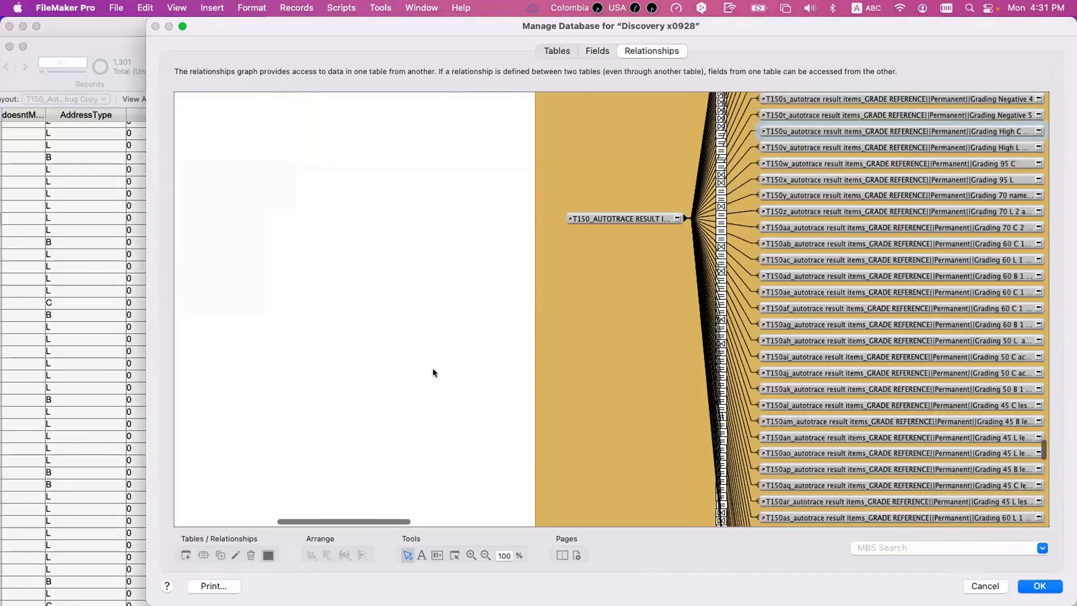
double_click(671, 179)
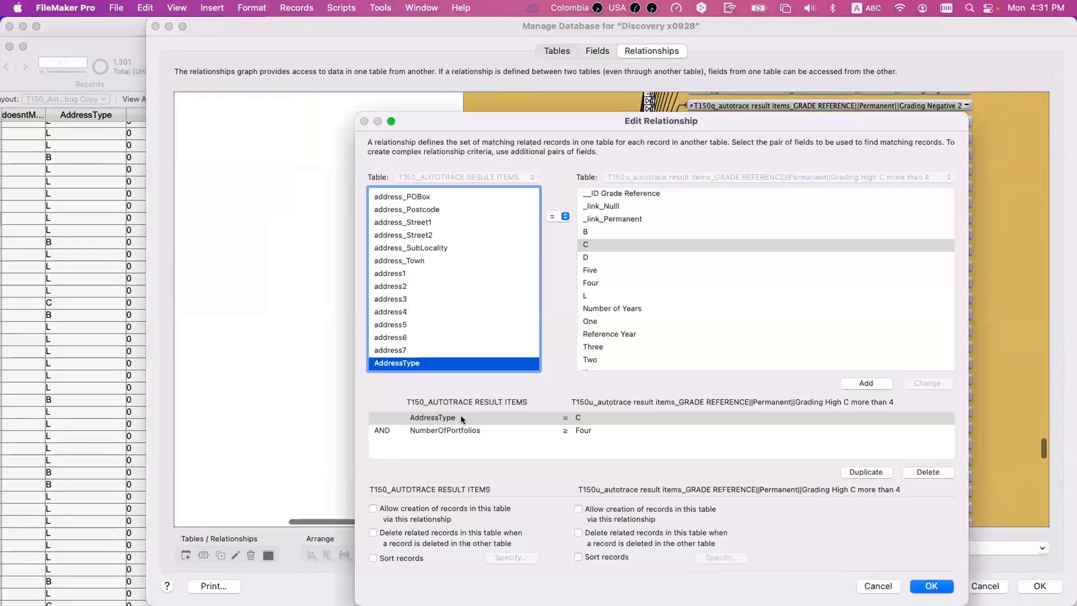
click(460, 417)
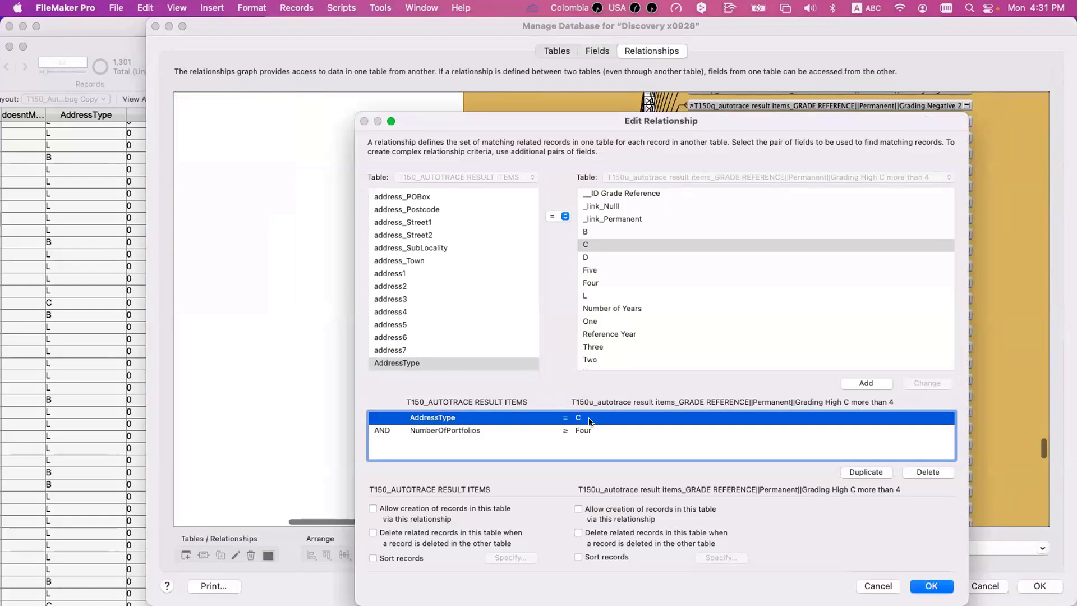
click(476, 430)
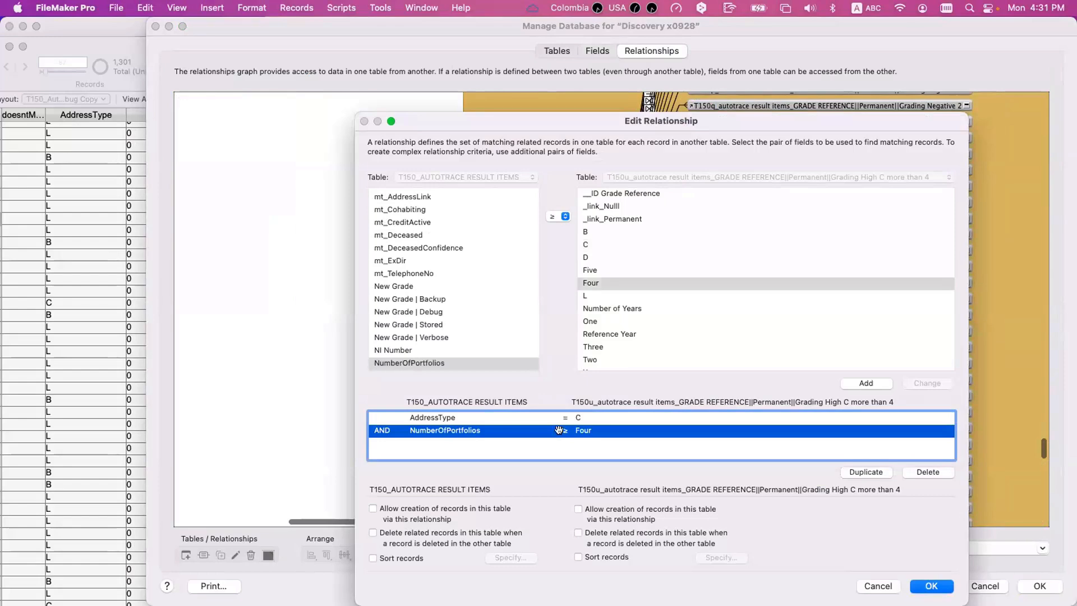
key(Return)
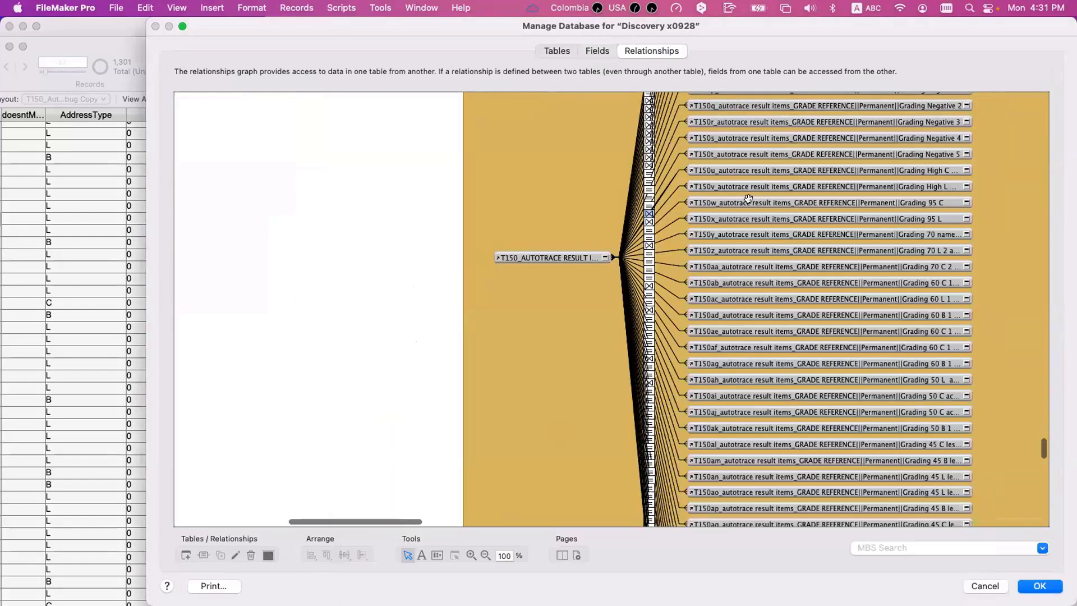
- Reopen the New Grade field's auto-enter calculation from the field definitions
click(597, 50)
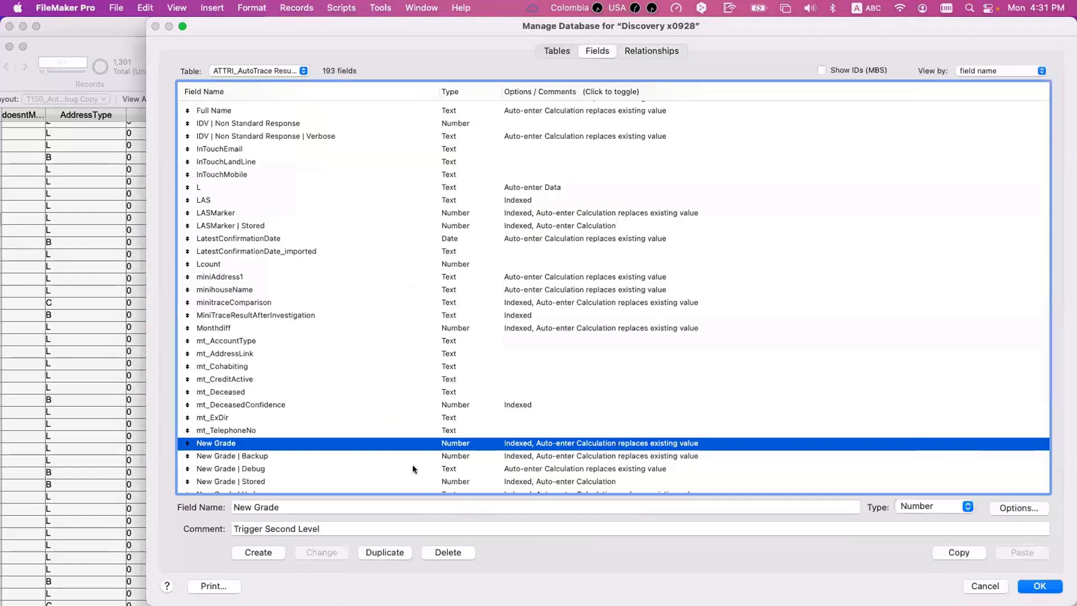
double_click(435, 443)
click(801, 417)
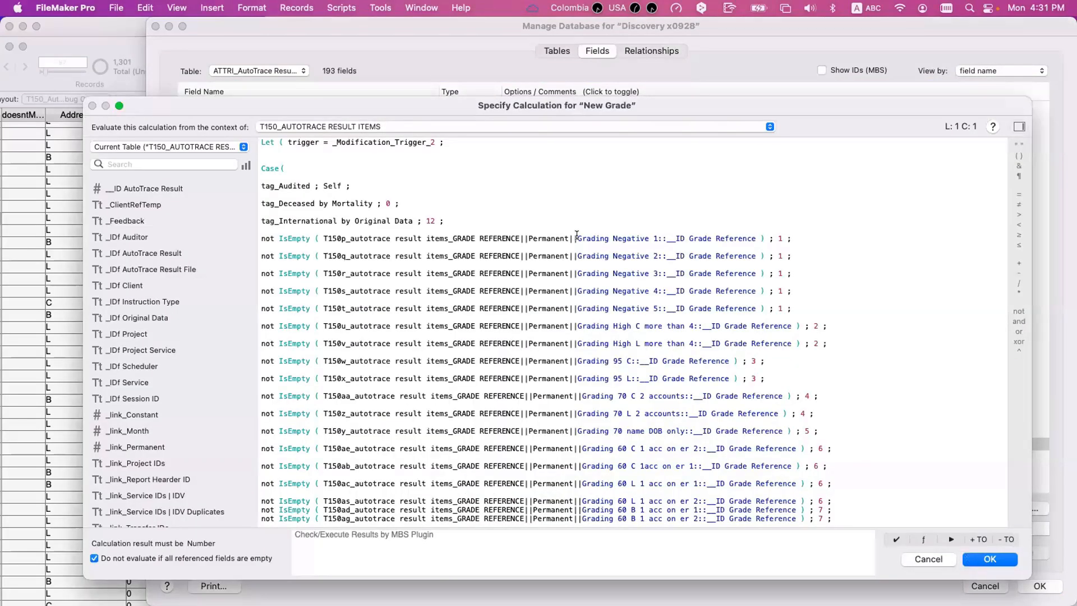
- Highlight the Grading Negative 1, T150w Grading 95 C and Grading 70 C 2 accounts references in the Case statement to compare them
drag(580, 234, 654, 237)
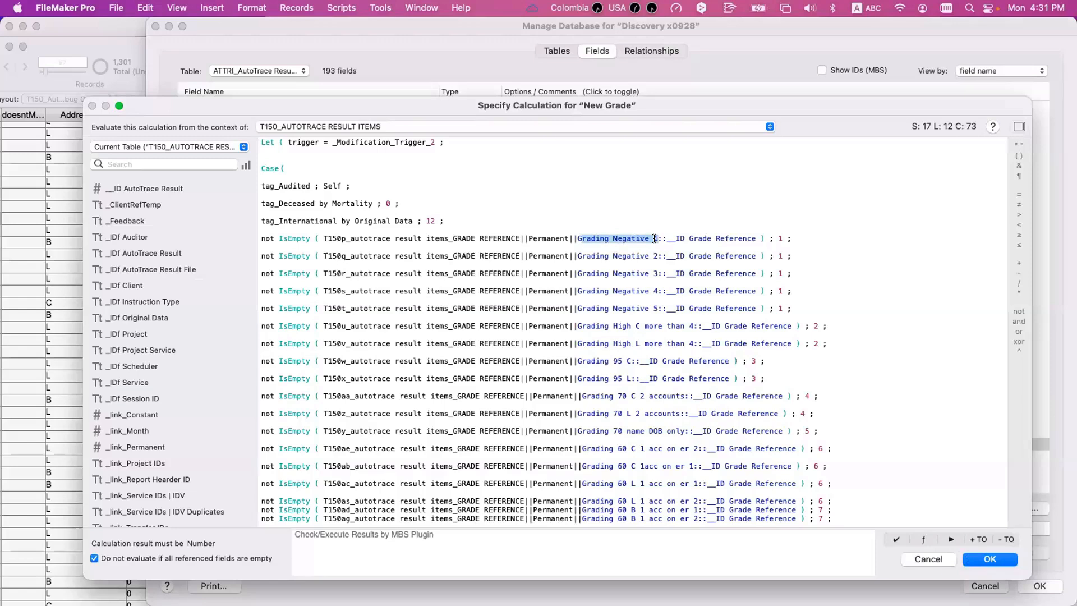
scroll(654, 251, down, 2)
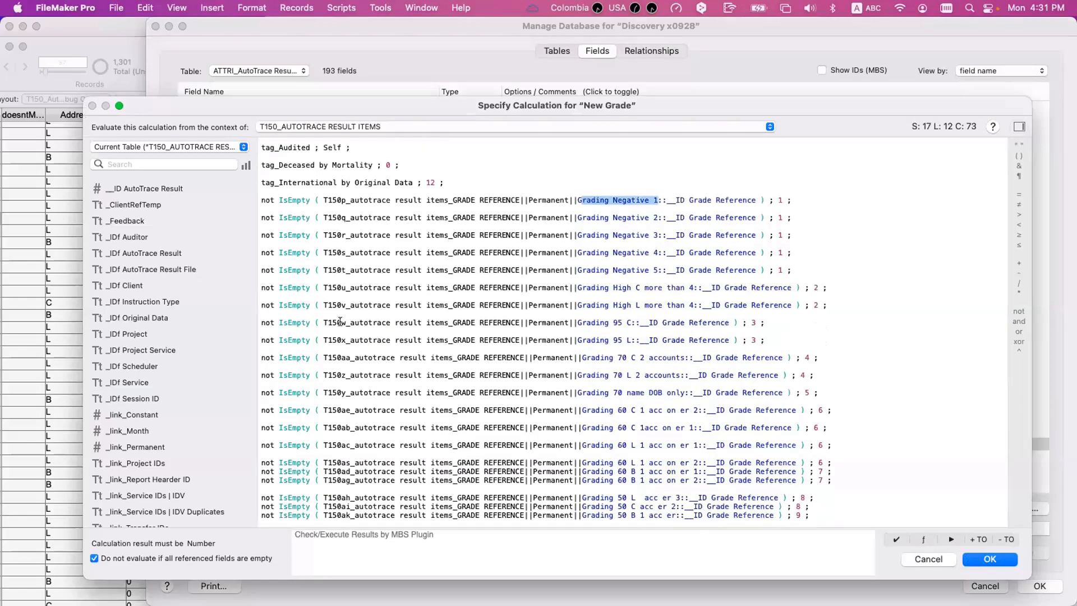
drag(323, 321, 585, 318)
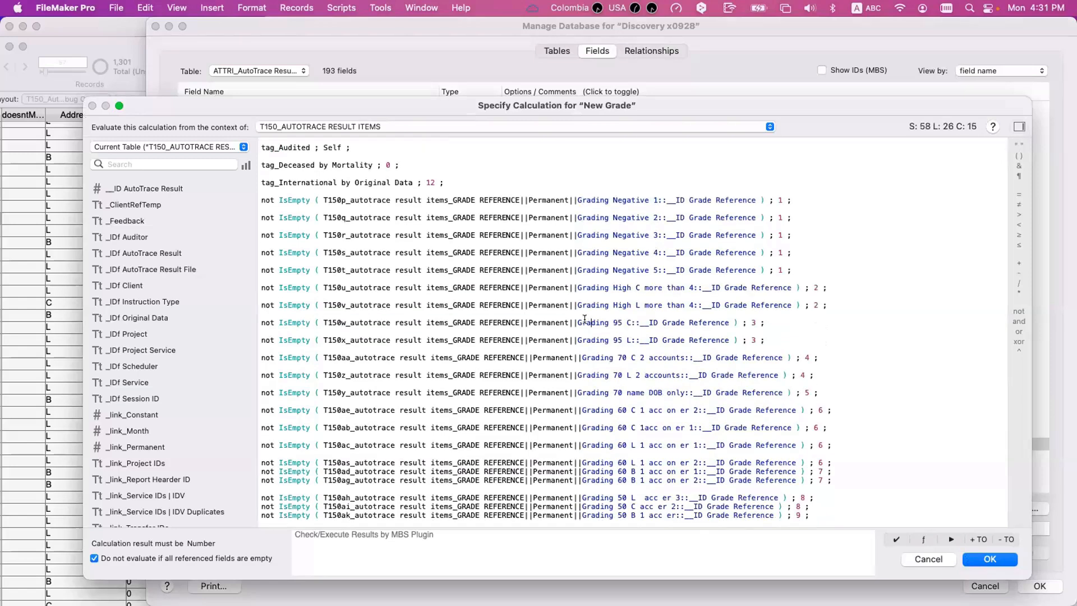
click(585, 319)
drag(631, 357, 645, 357)
click(635, 358)
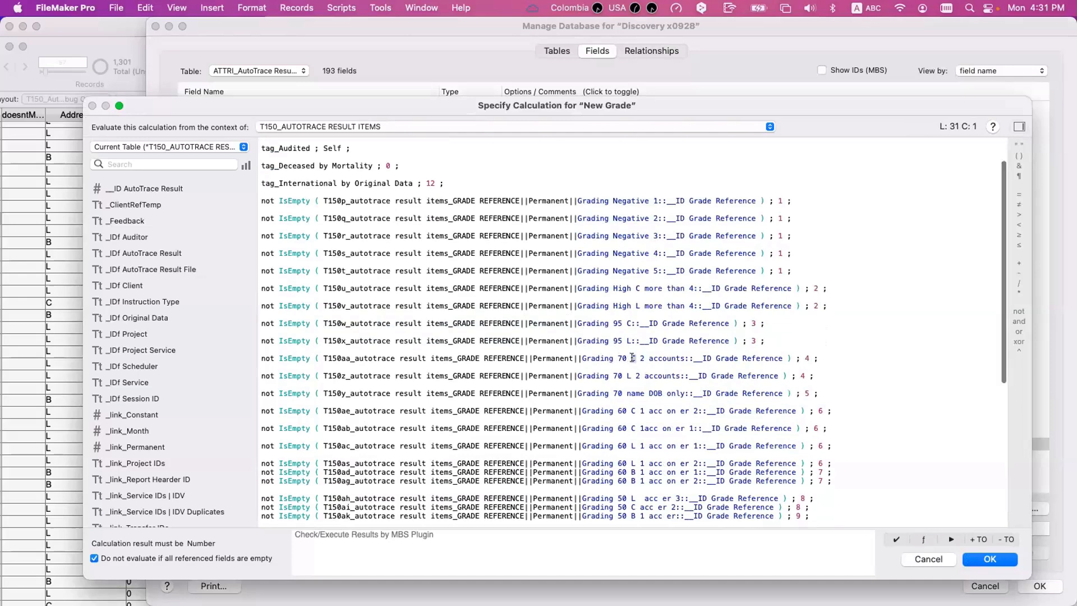
- Highlight parts of the Grading 70 C 2 accounts and Grading 60 C 1 acc on er 2 names to examine their tests
drag(631, 357, 667, 358)
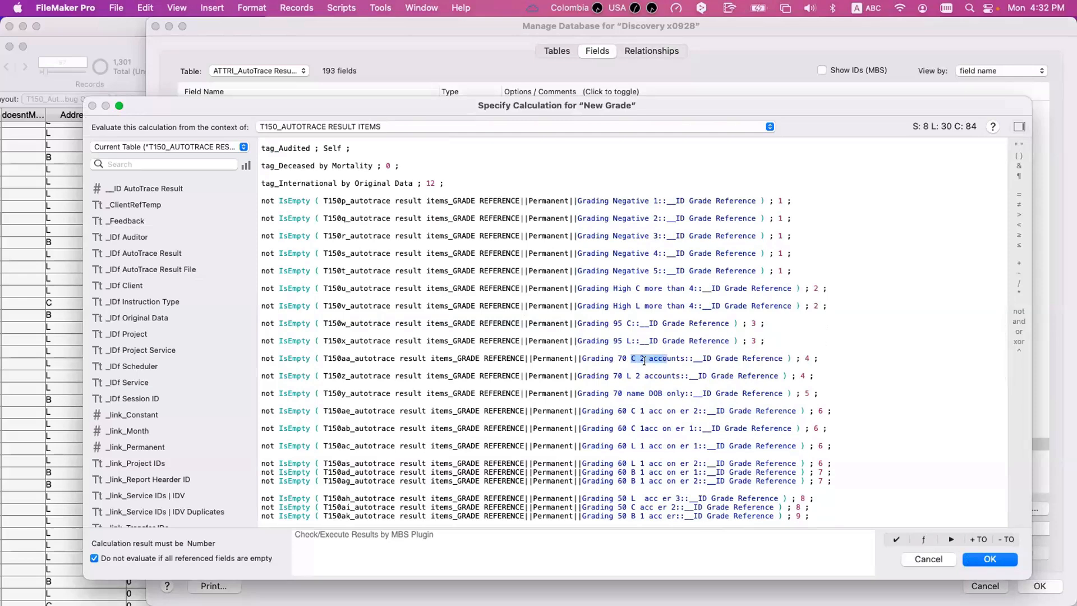
scroll(644, 360, down, 2)
scroll(644, 361, down, 2)
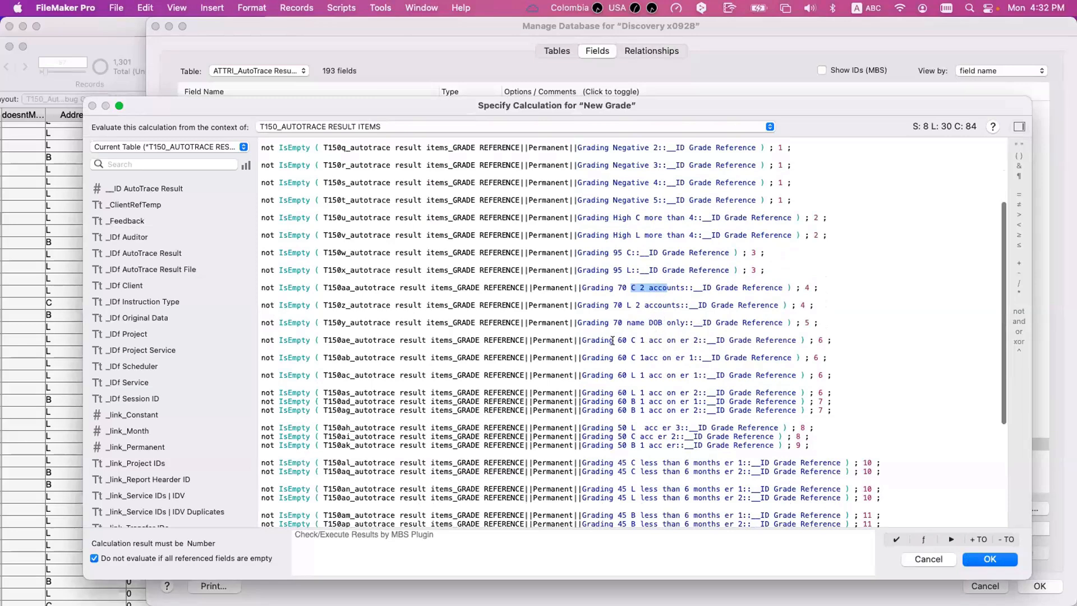
click(630, 340)
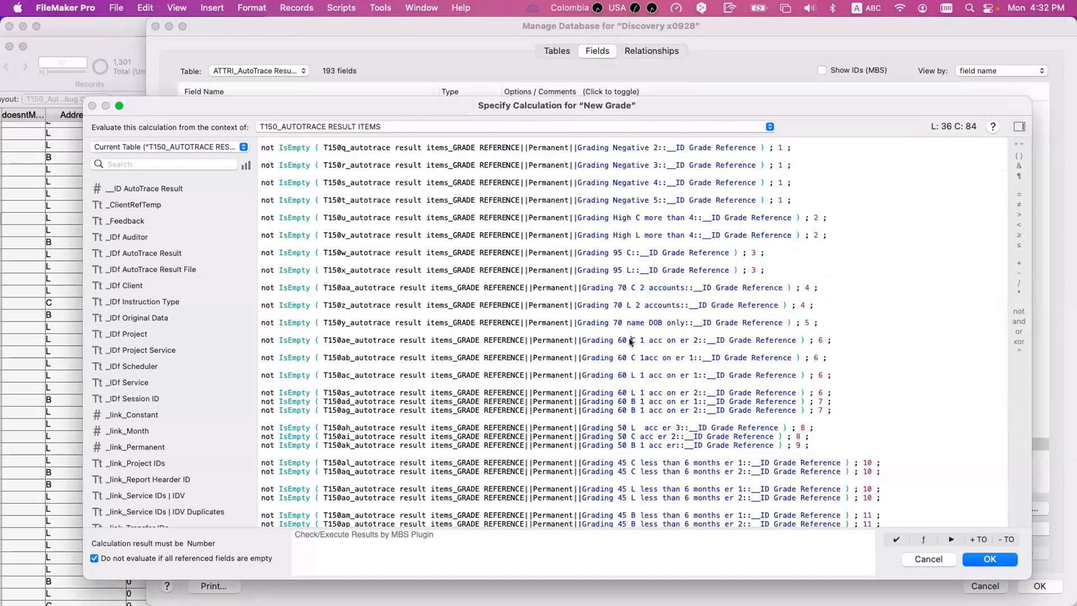
drag(640, 339, 654, 339)
click(695, 339)
- Open the T150ae Grading 60 C 1 acc on er 2 relationship, inspect its AddressType, NumberOfPortfolios and OnER criteria, and close it
key(Escape)
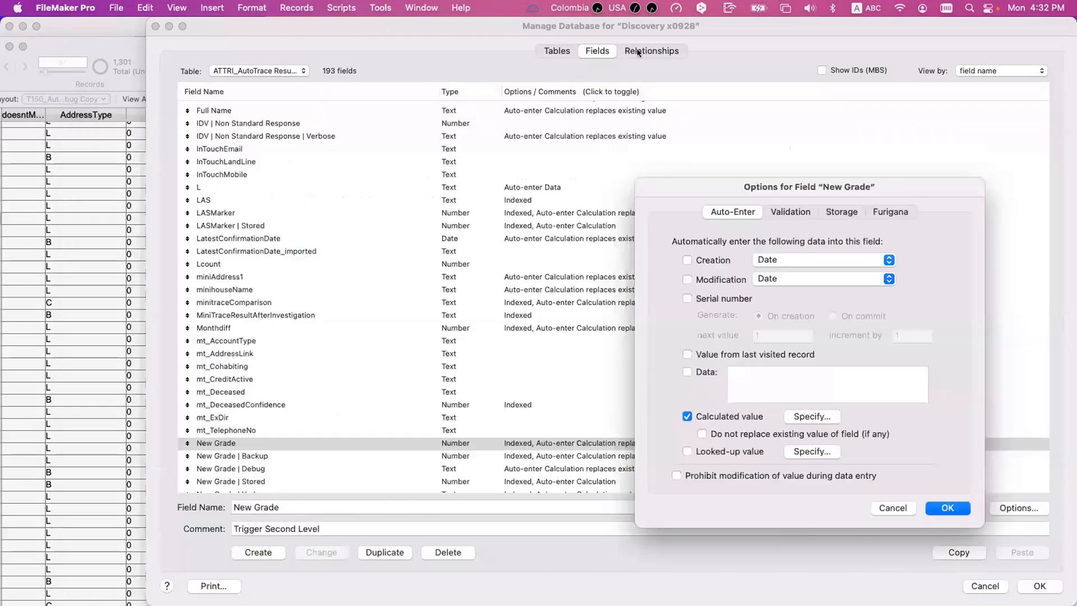
key(Escape)
click(638, 50)
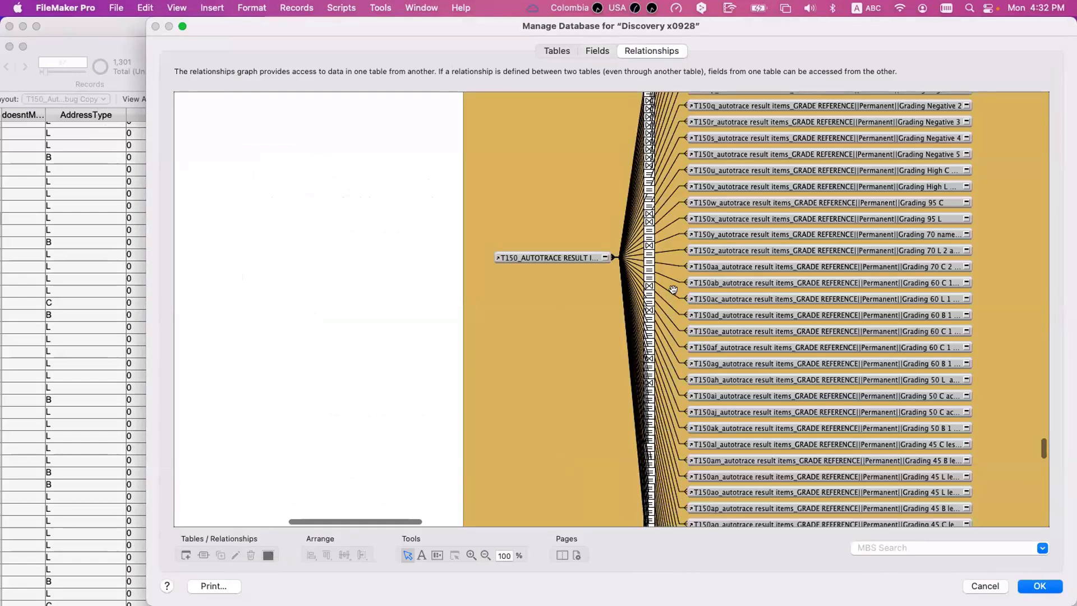
double_click(673, 326)
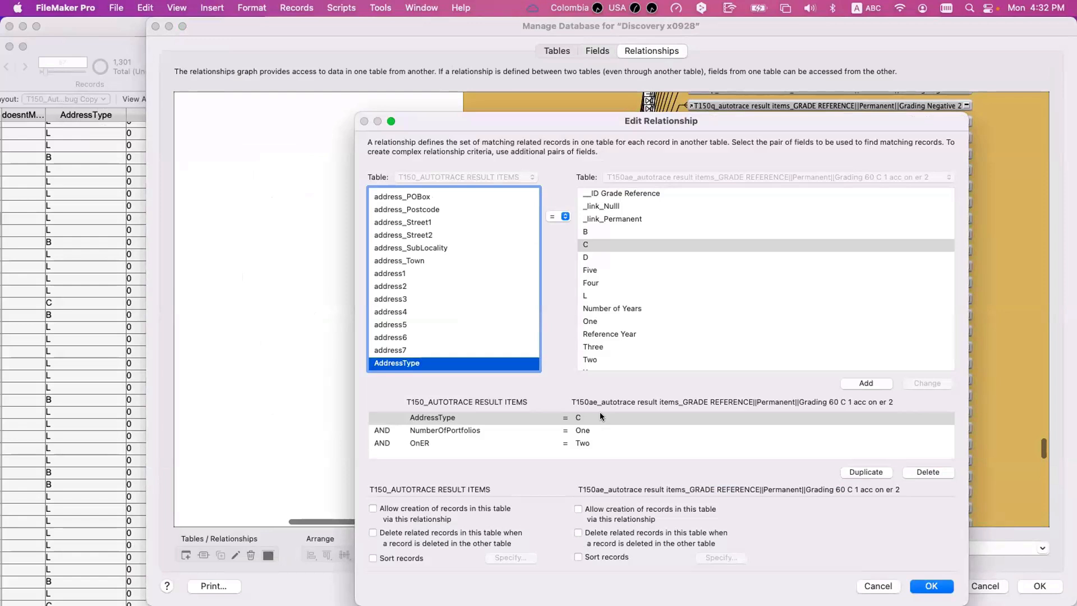
click(593, 430)
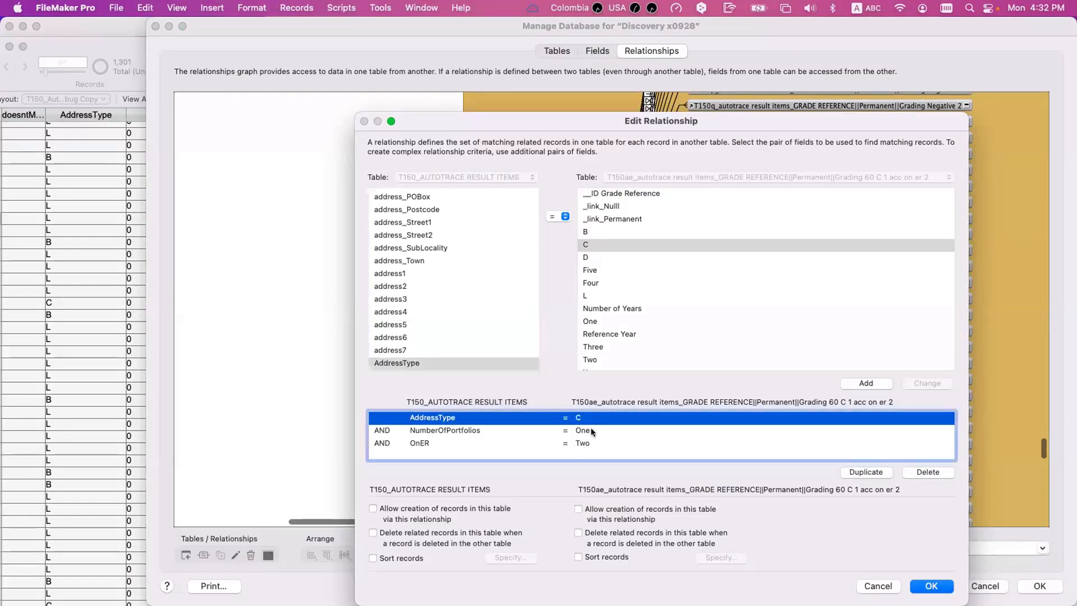
click(597, 441)
key(Return)
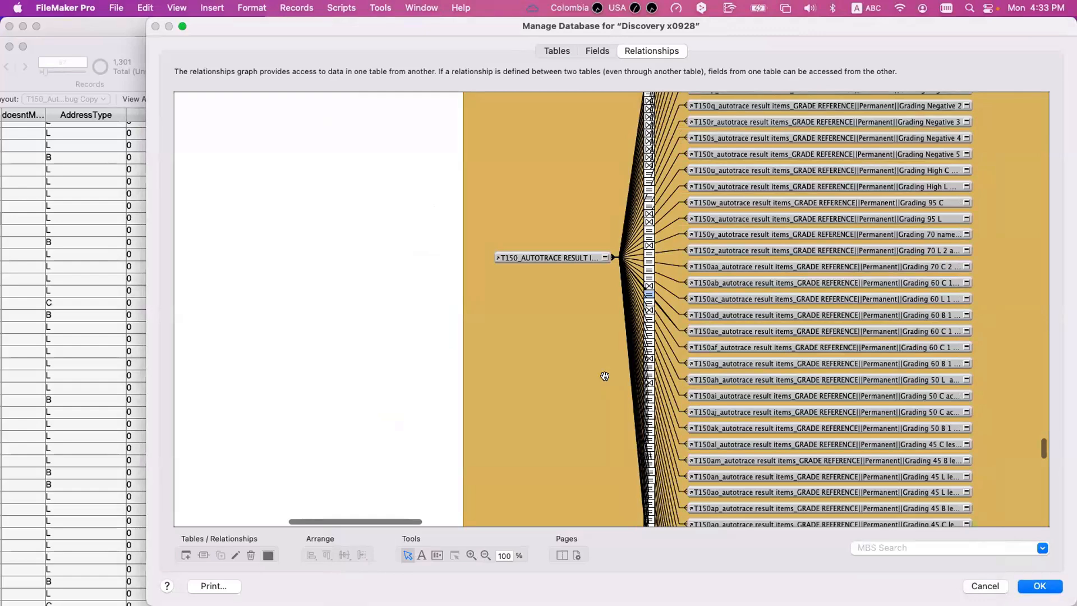
- Close the database definitions and compare AddressType values in the result item rows with the Grade Reference constants
key(Return)
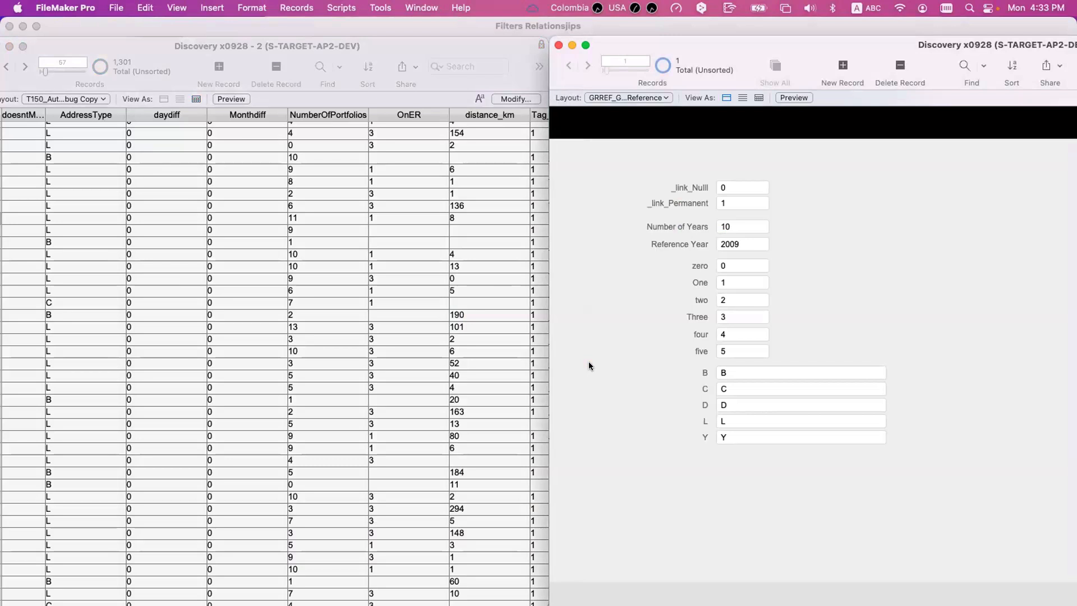
drag(701, 52, 668, 39)
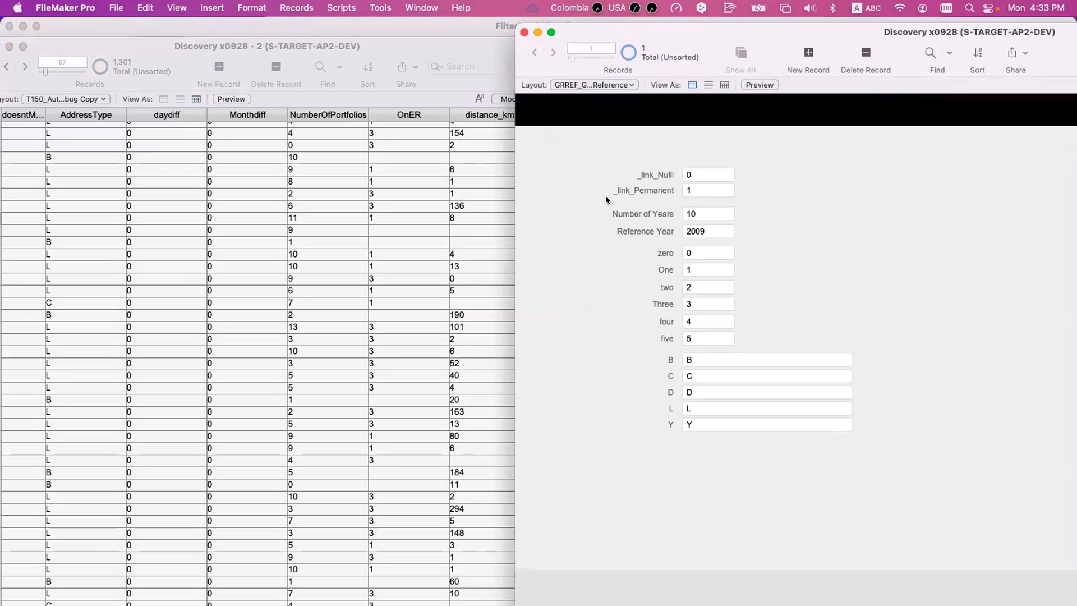
click(86, 240)
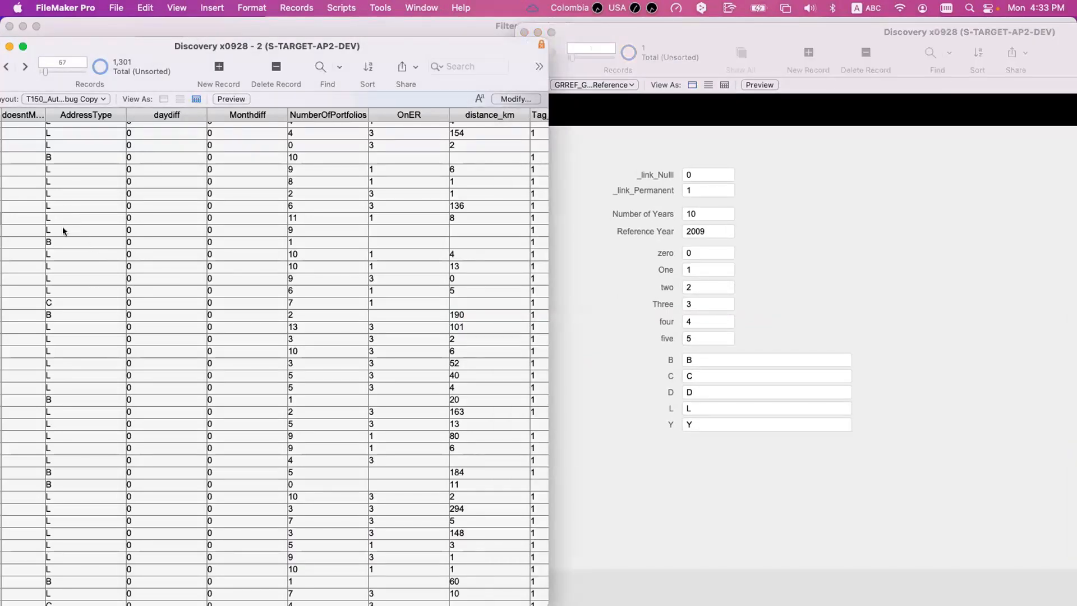
click(66, 239)
click(66, 255)
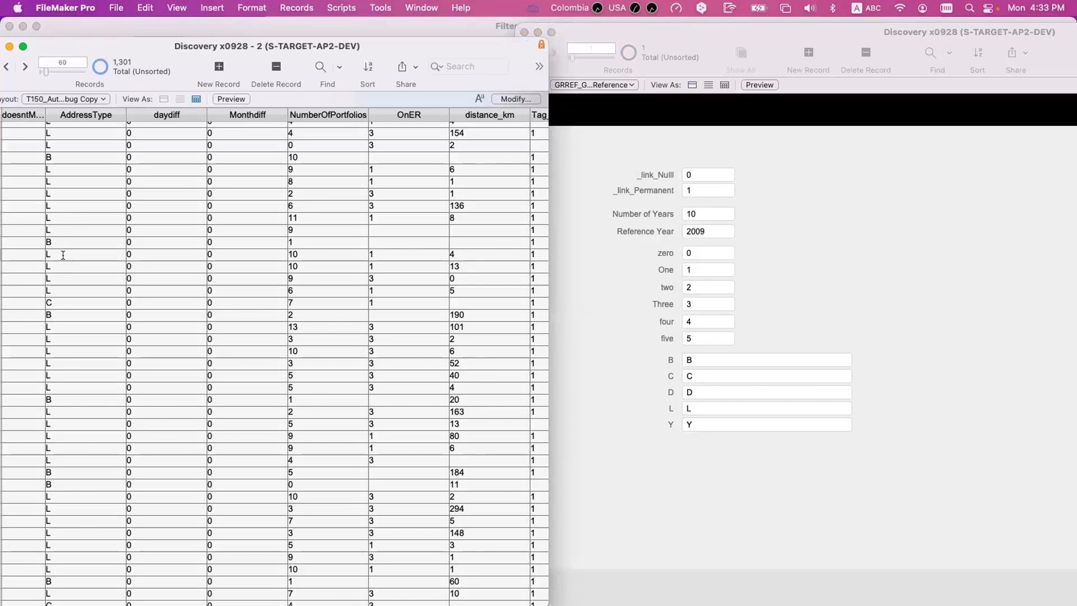
click(640, 246)
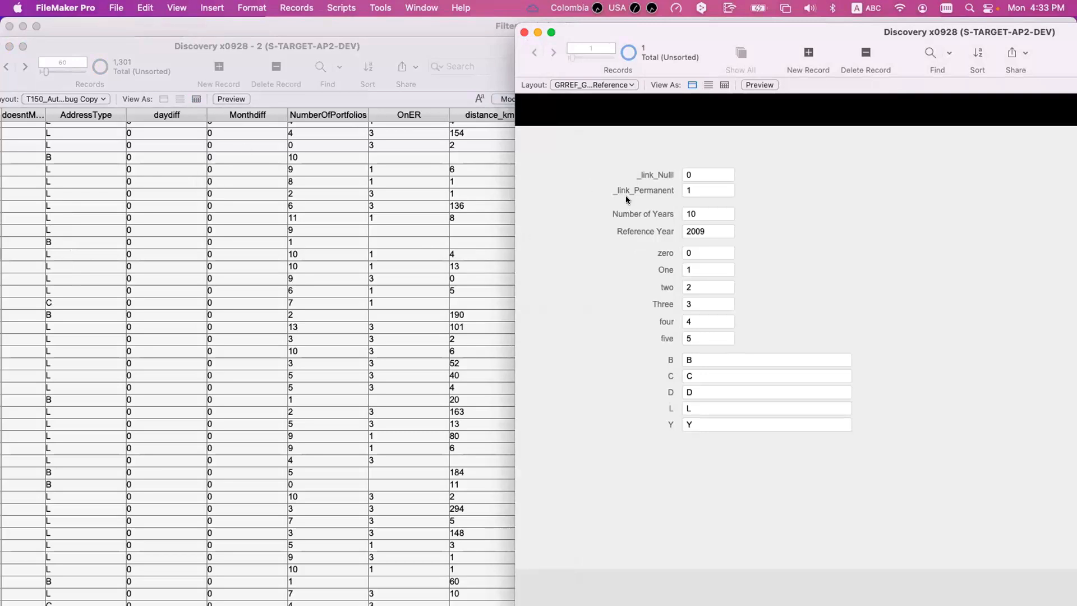
- Reposition the result items and Grade Reference windows side by side and select a result item row for comparison
double_click(683, 34)
drag(153, 47, 991, 72)
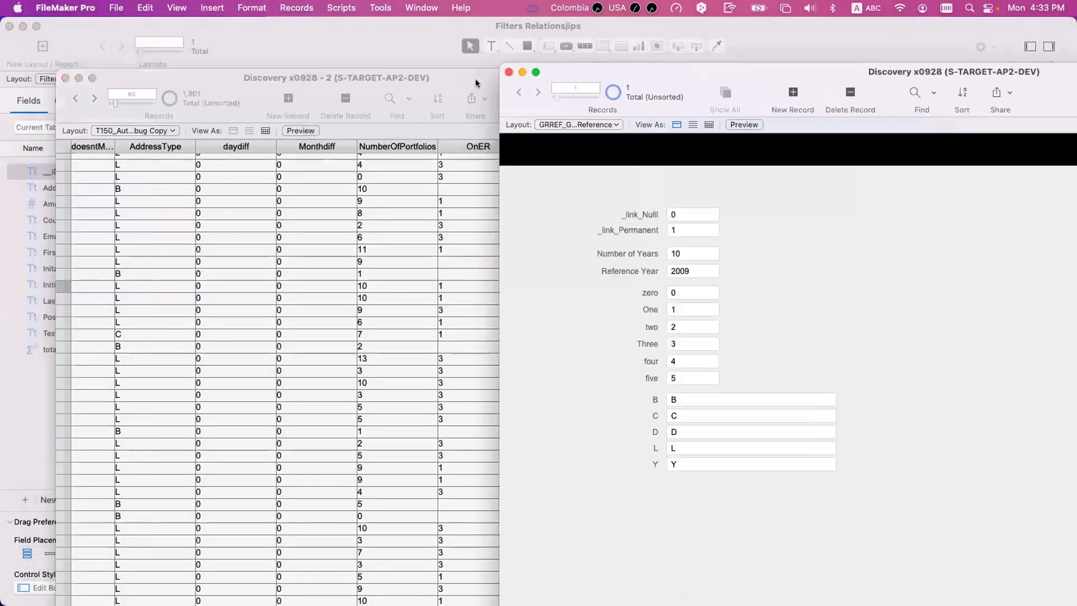
drag(472, 78, 424, 69)
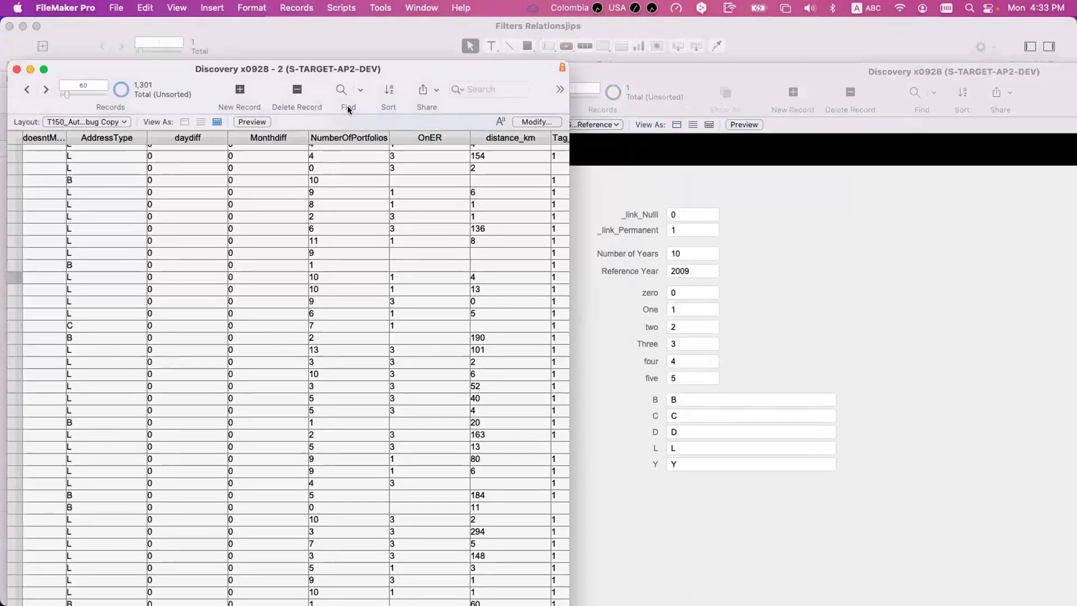
click(78, 301)
click(690, 309)
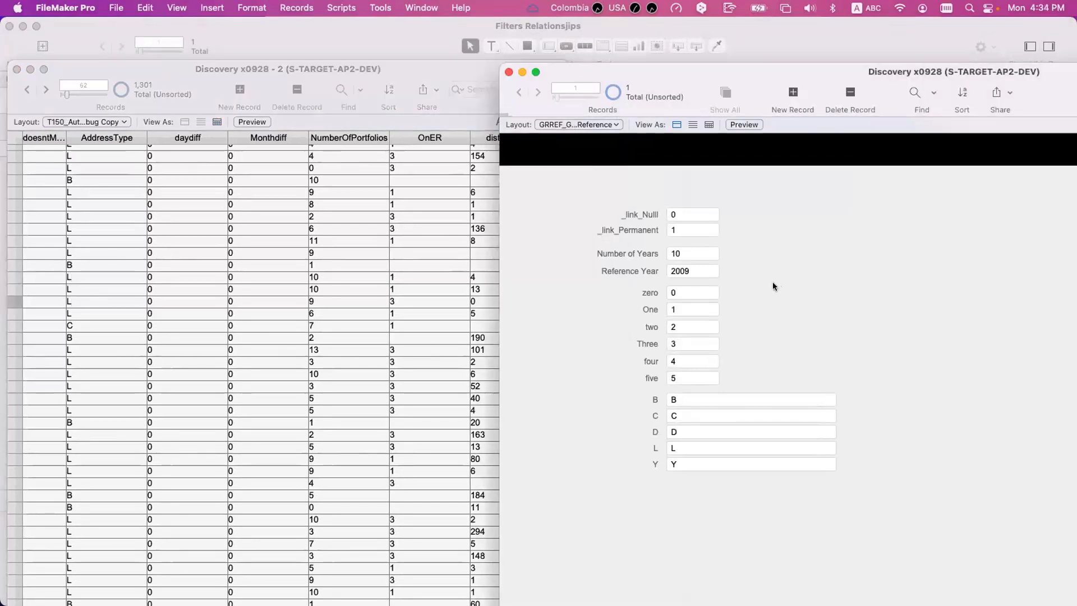
- Open the database field definitions and show the ATTRI_AutoTrace Results Items table
key(super+shift+d)
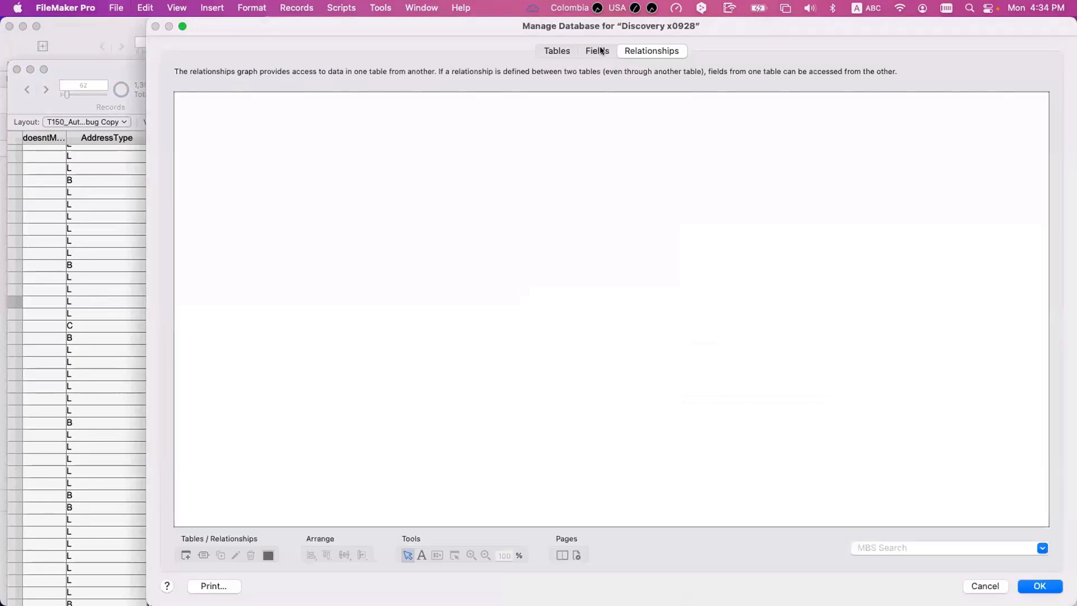
click(597, 51)
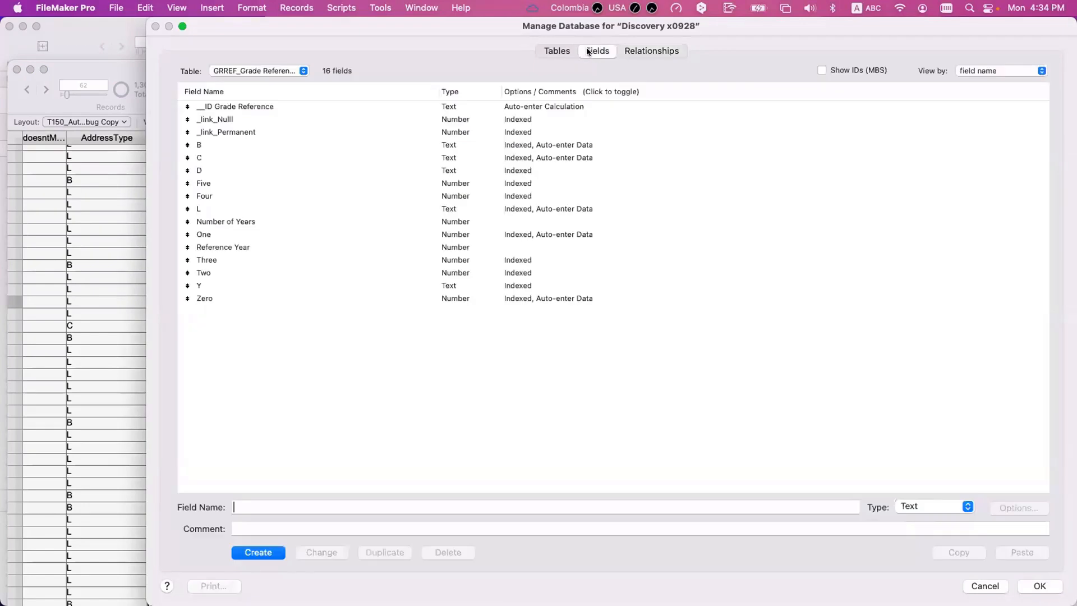
click(251, 72)
text(attr)
key(Down)
key(Down)
key(Down)
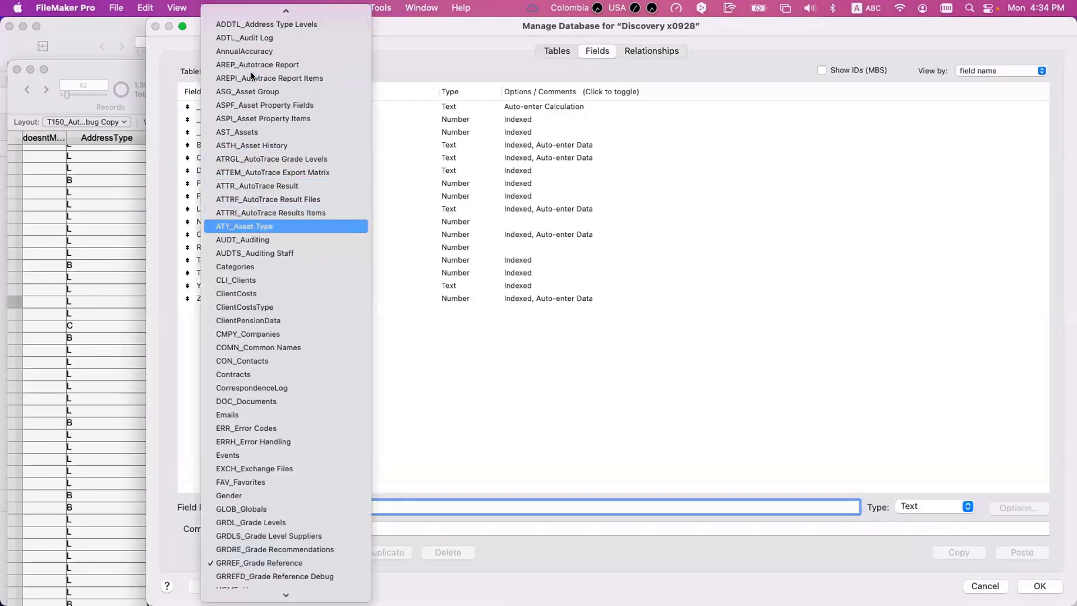
key(Up)
key(Return)
- Find the New Grade field and open its auto-enter calculation
click(335, 350)
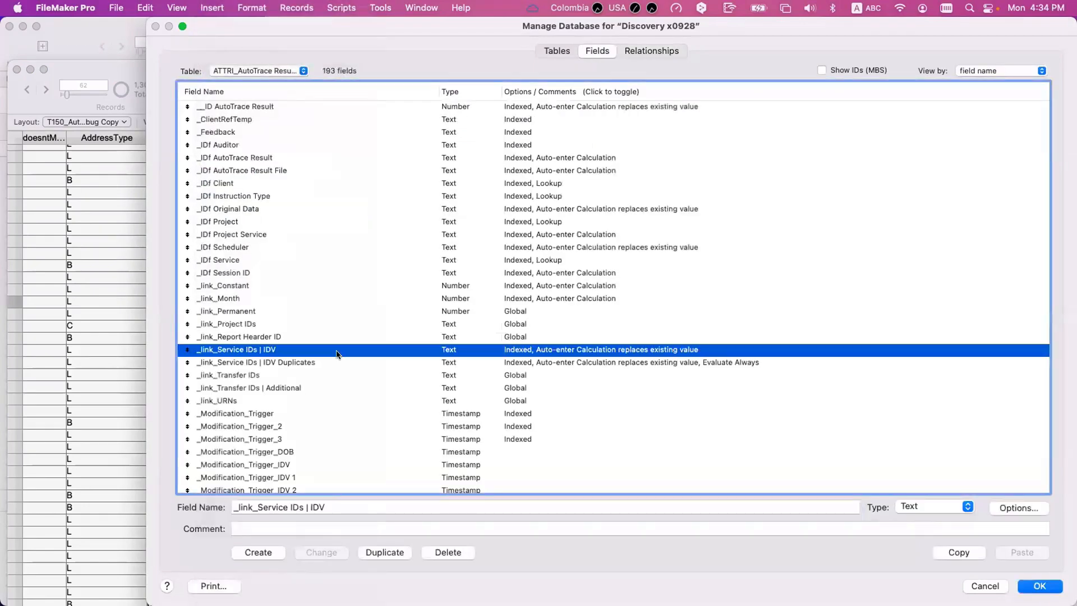
key(n)
scroll(287, 447, down, 2)
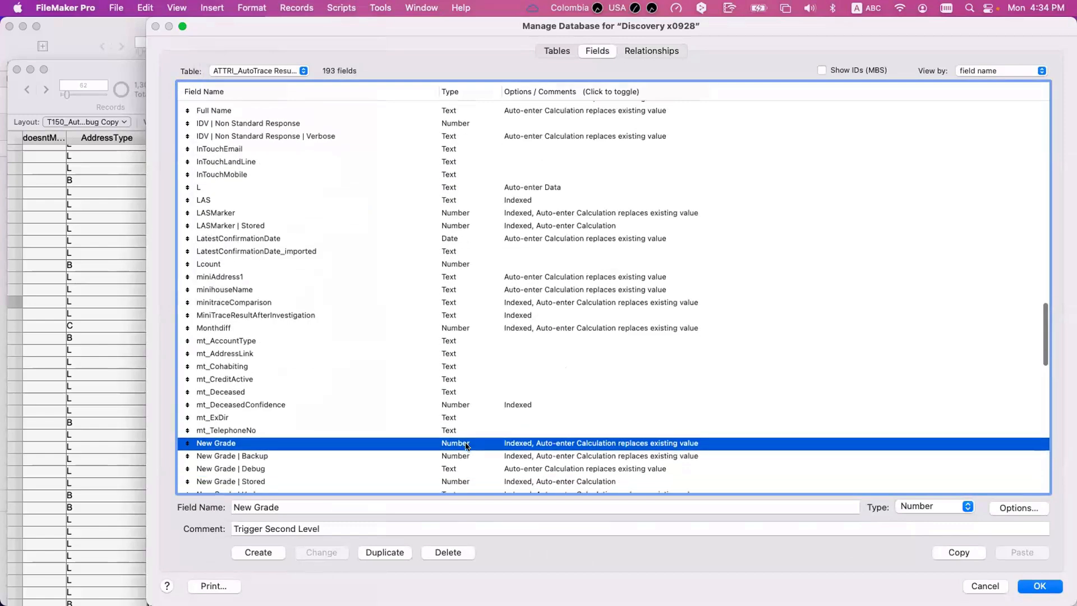
double_click(466, 445)
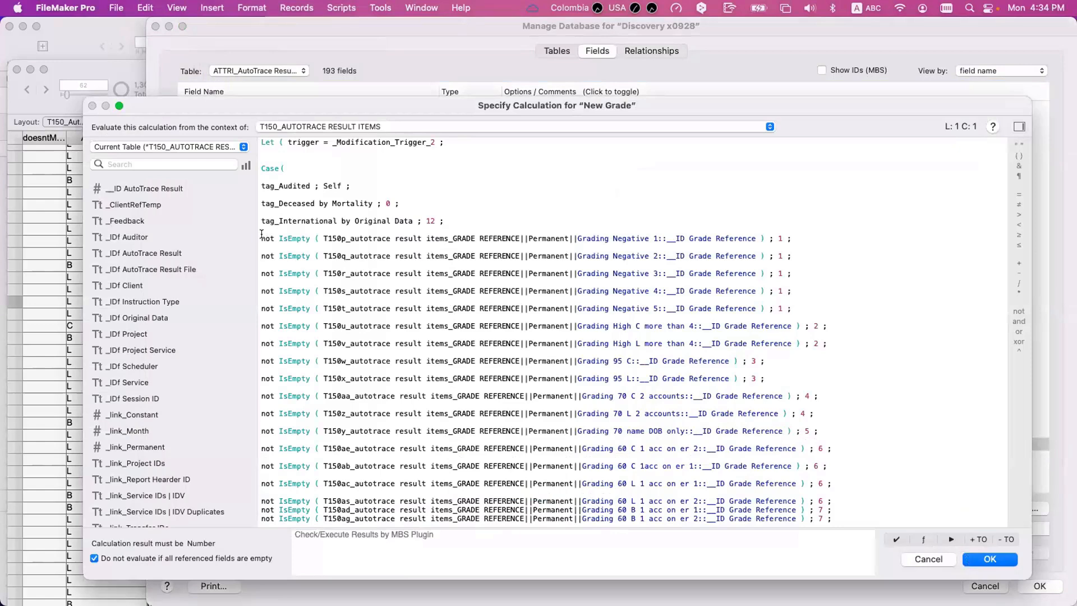
- Highlight the T150p Grading Negative 1 test, review the Case statement down to the grade legend, and close the calculation
drag(261, 235, 722, 237)
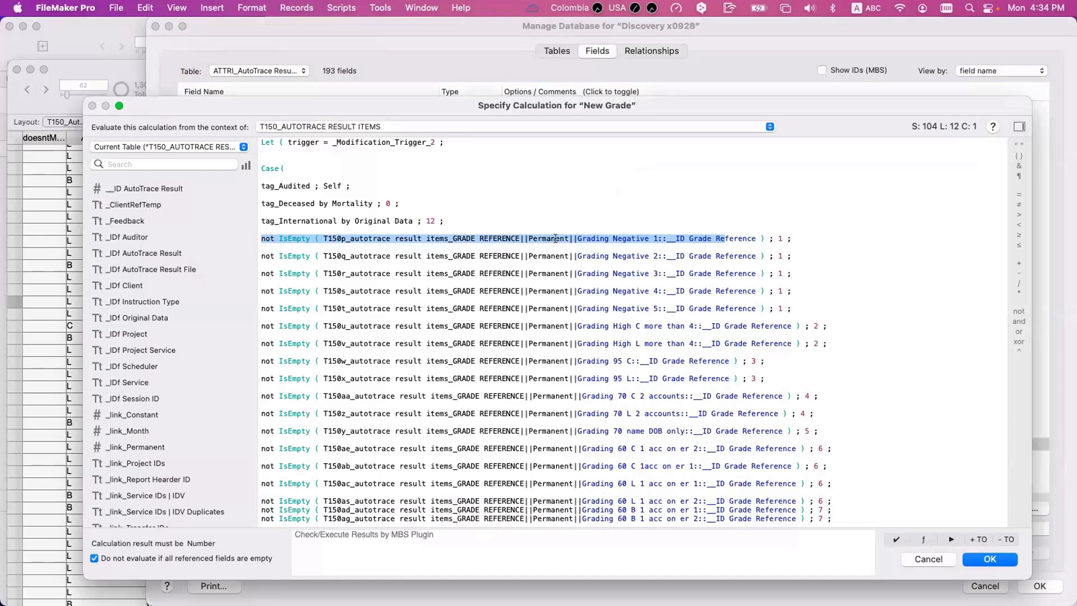
click(471, 238)
drag(319, 234, 403, 236)
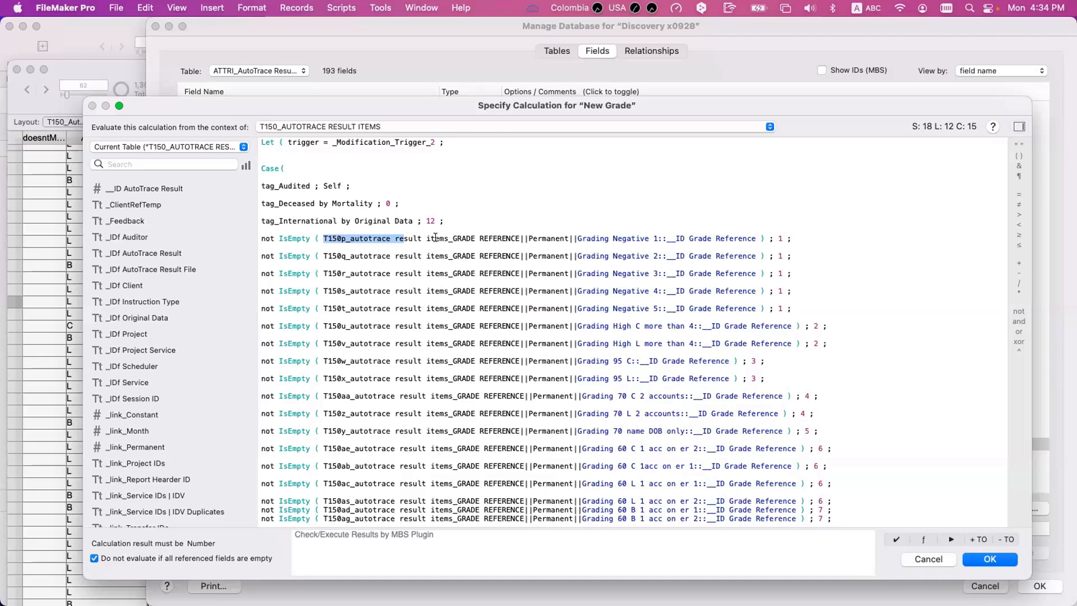
scroll(437, 247, down, 10)
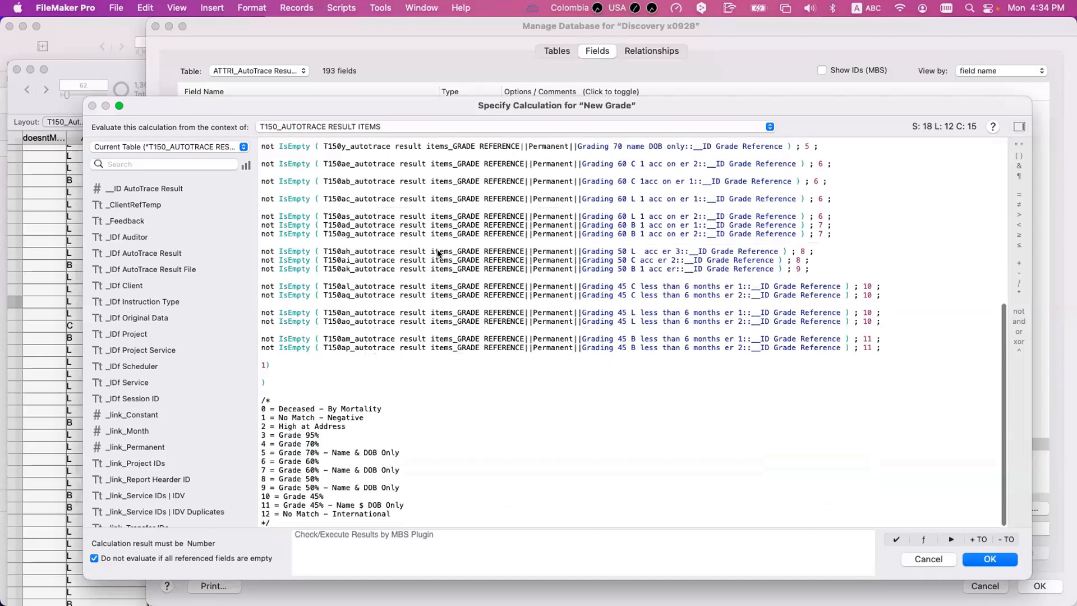
key(Escape)
key(Escape)
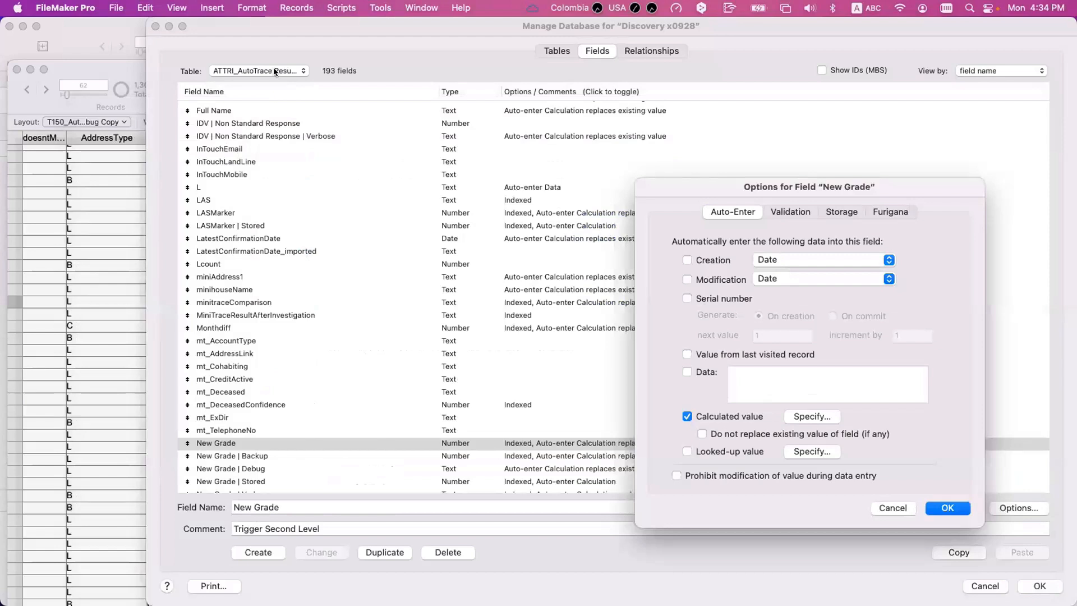
- Show the field definitions of the MRESI_Mortality Result Items table
click(274, 71)
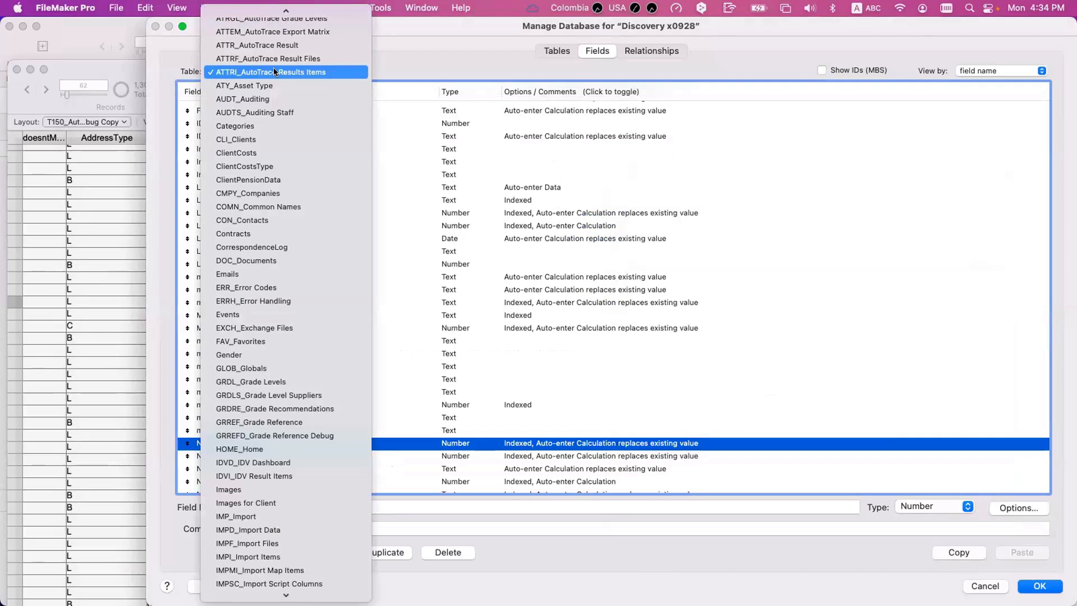
key(m)
scroll(295, 216, down, 5)
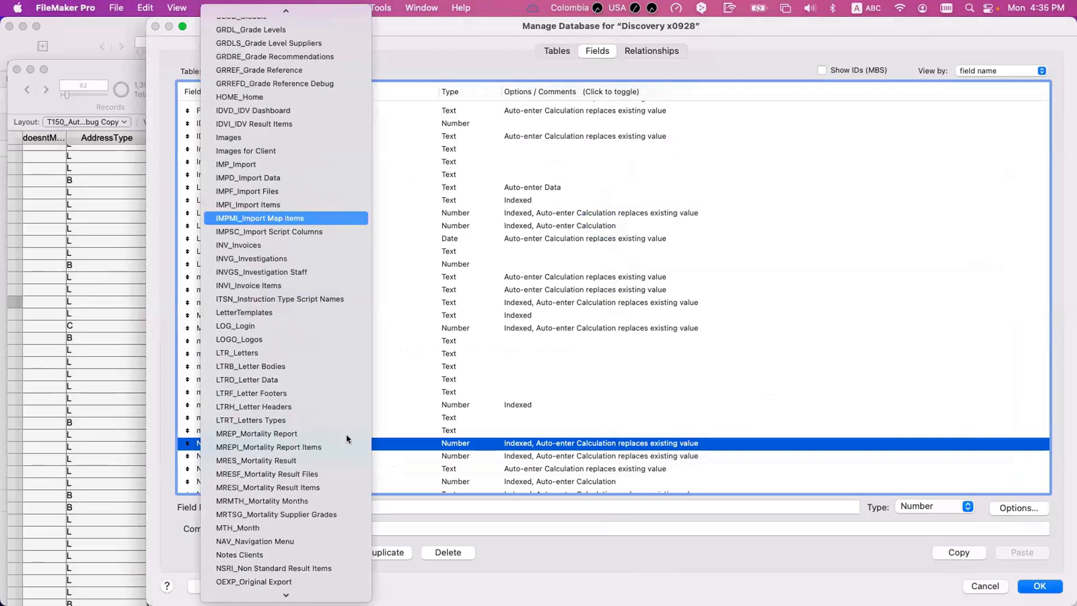
click(338, 483)
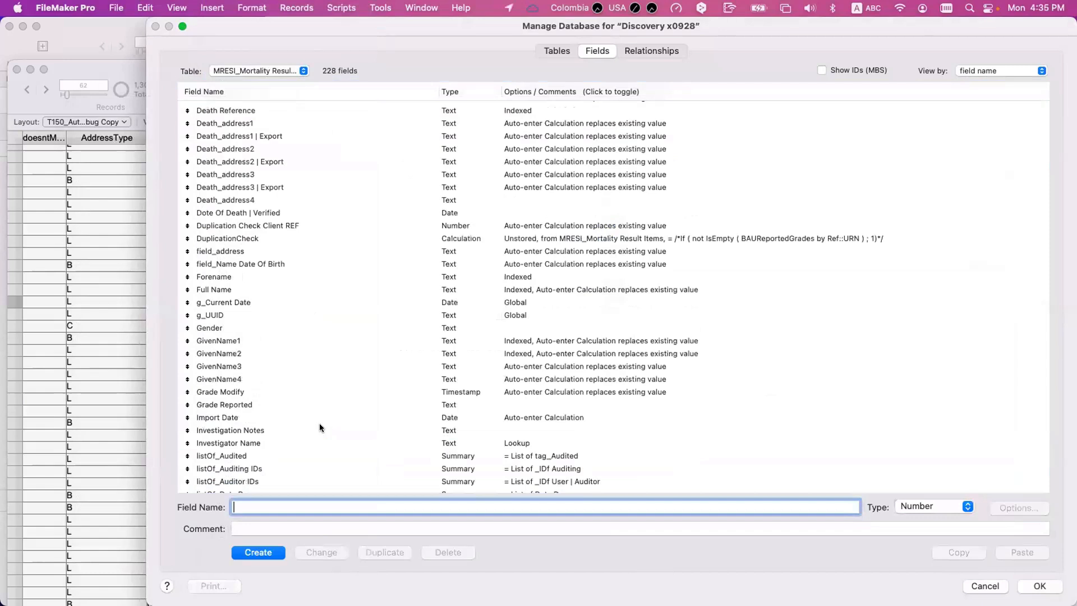
- Find the New Grade | Automatic field and open its auto-enter calculation to examine the Grade Reference tests
click(319, 427)
text(new)
scroll(317, 430, down, 2)
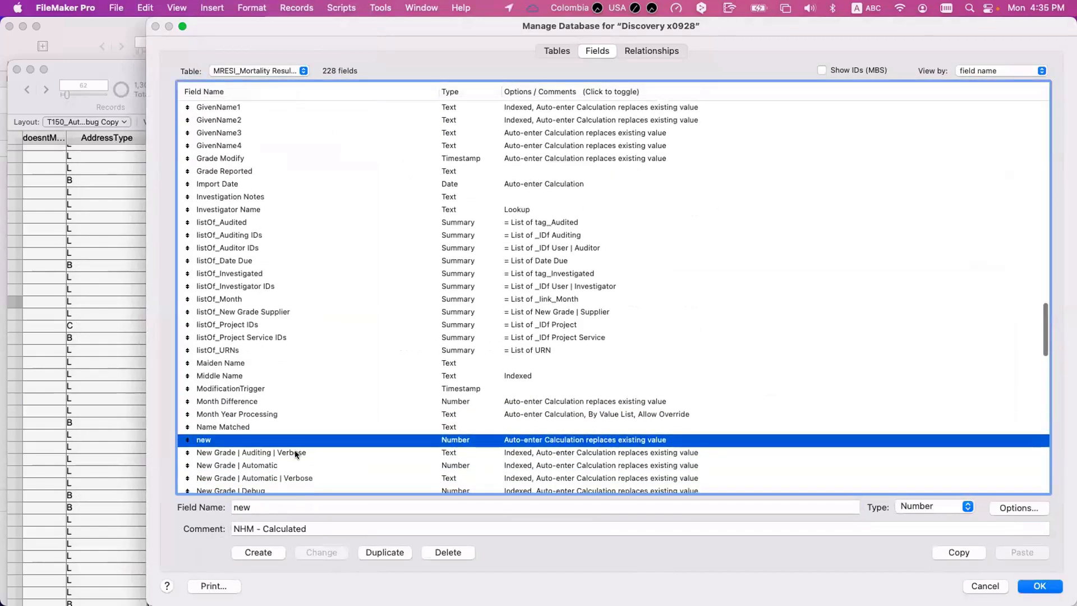
scroll(298, 452, down, 2)
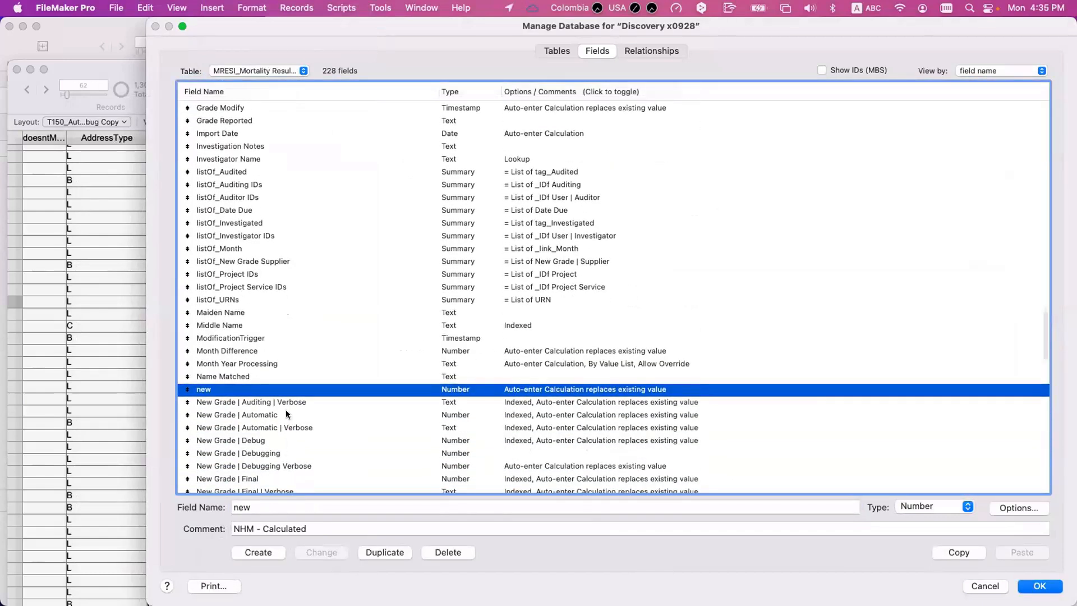
click(286, 414)
double_click(288, 414)
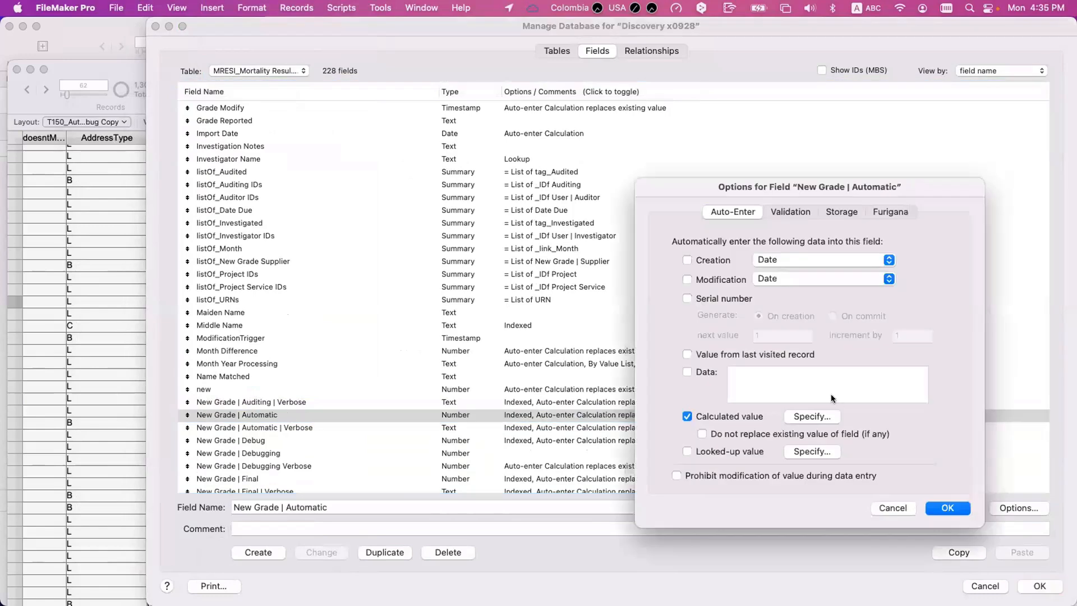
click(820, 415)
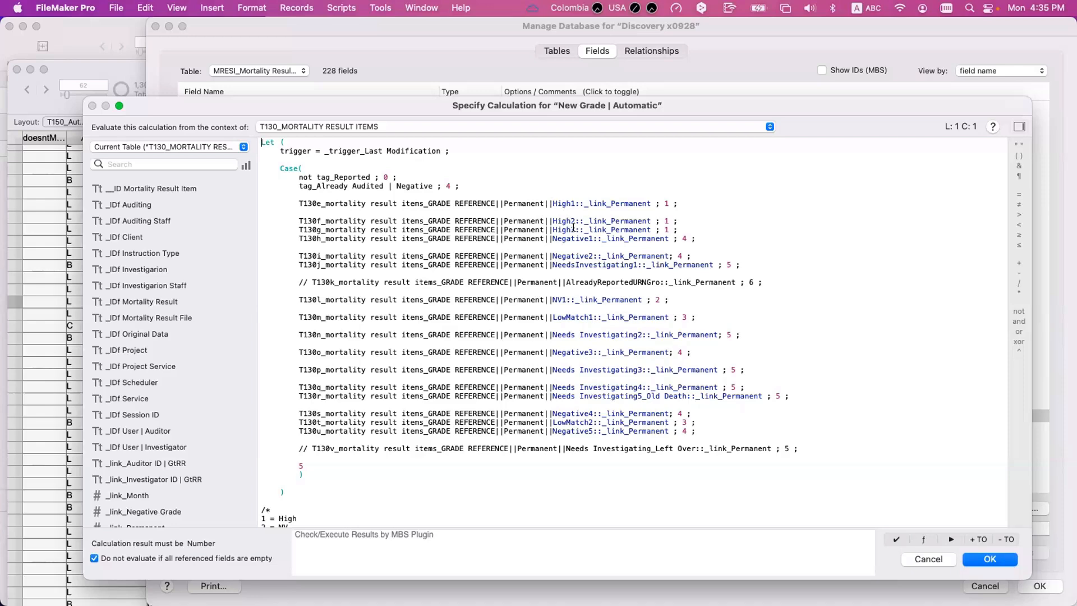
- Close the New Grade | Automatic calculation and examine the criteria of the T130u Negative5 relationship in the relationships graph
key(Escape)
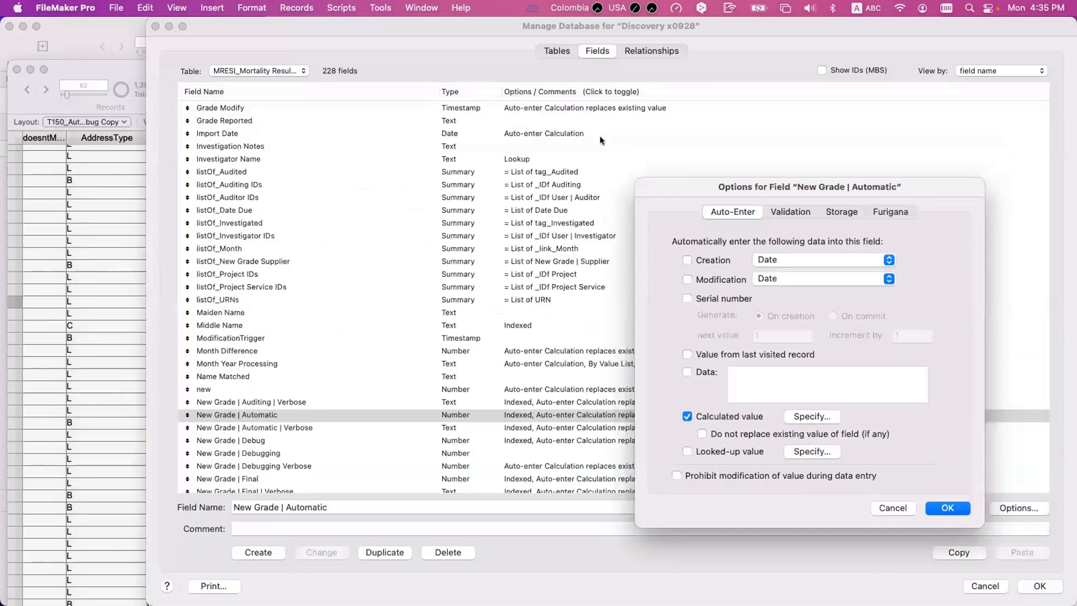
key(Escape)
click(633, 52)
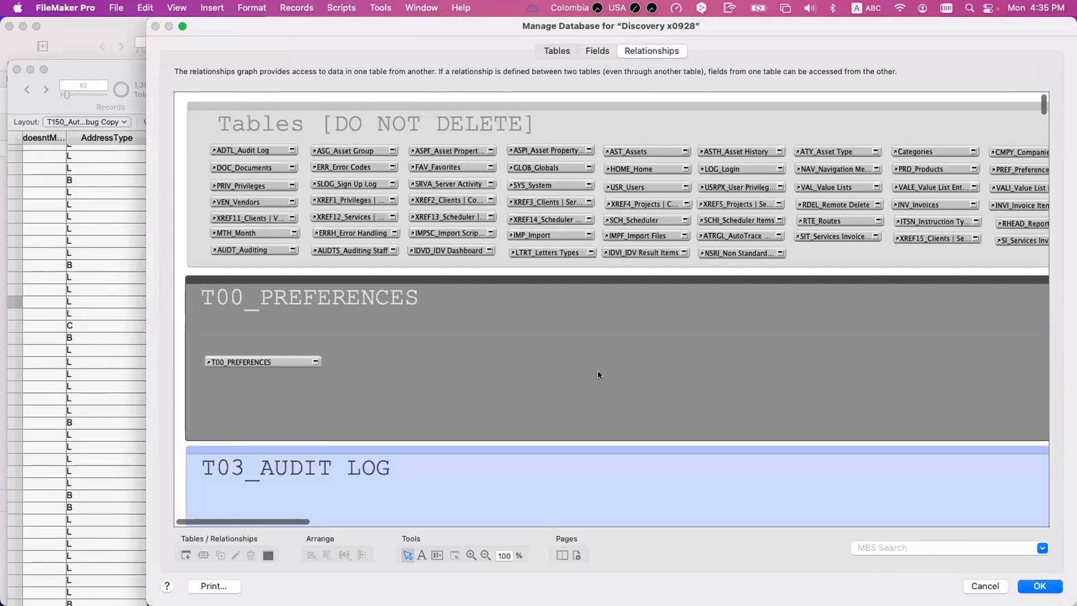
scroll(597, 375, down, 15)
scroll(597, 374, right, 10)
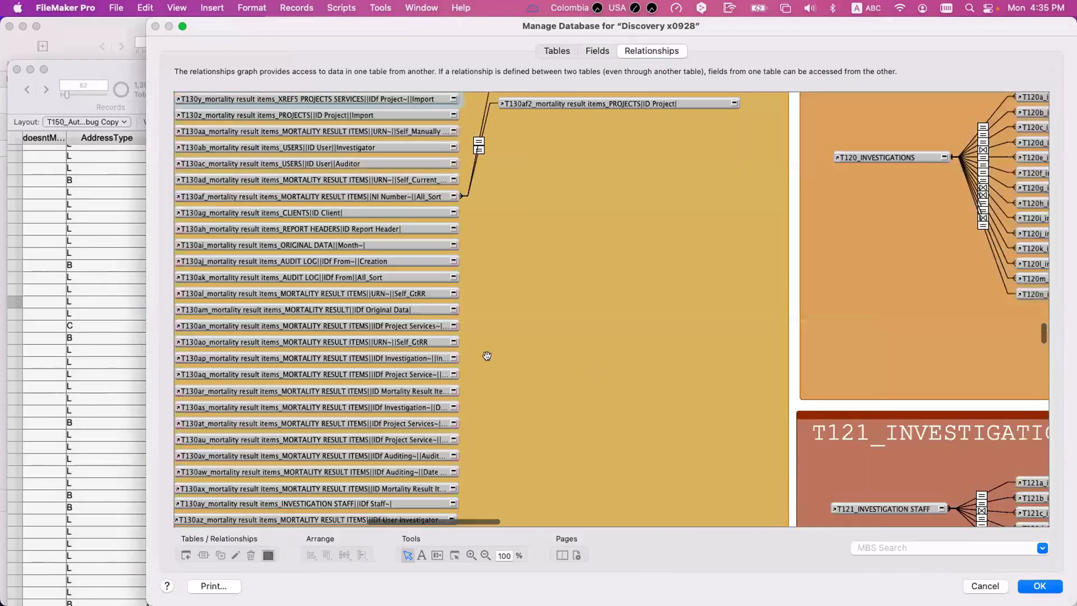
scroll(482, 348, left, 3)
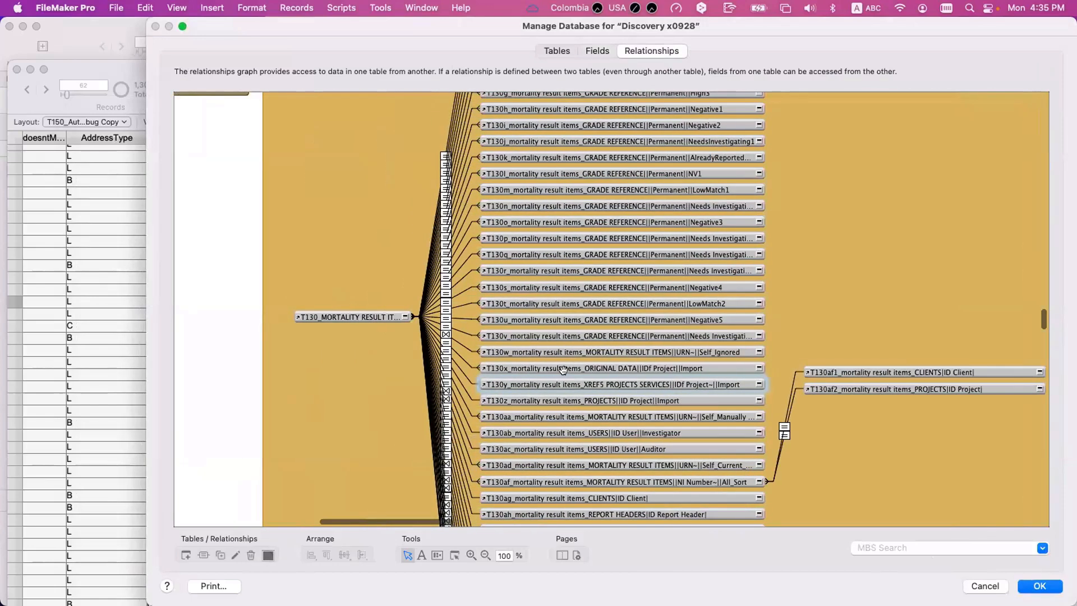
double_click(458, 319)
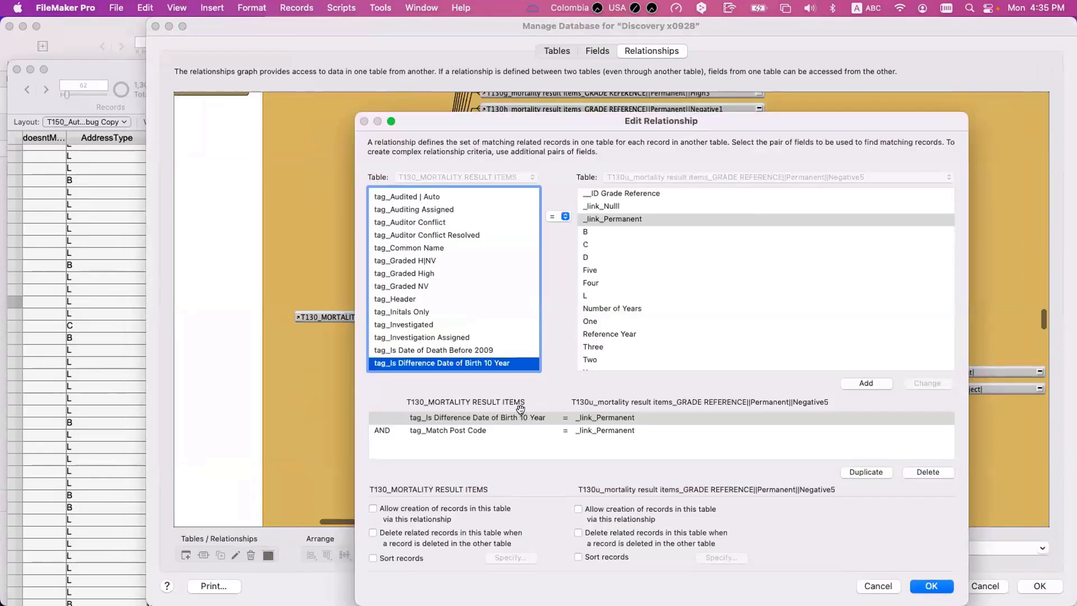
key(Escape)
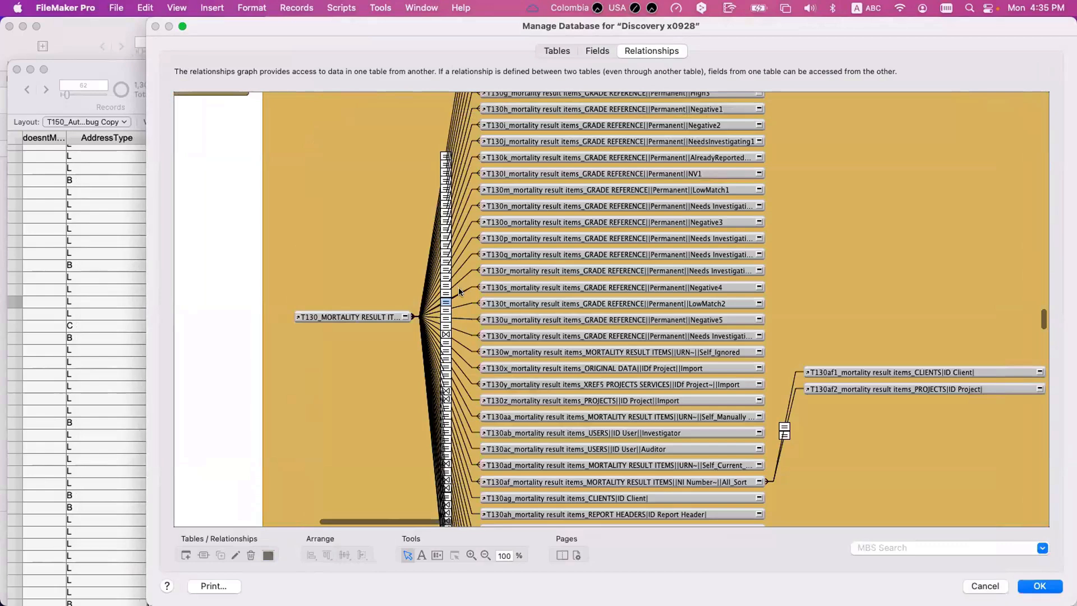
- Examine the criteria of the T130s Negative4 and T130o Negative3 relationships, closing each without changes
double_click(459, 288)
scroll(512, 412, down, 1)
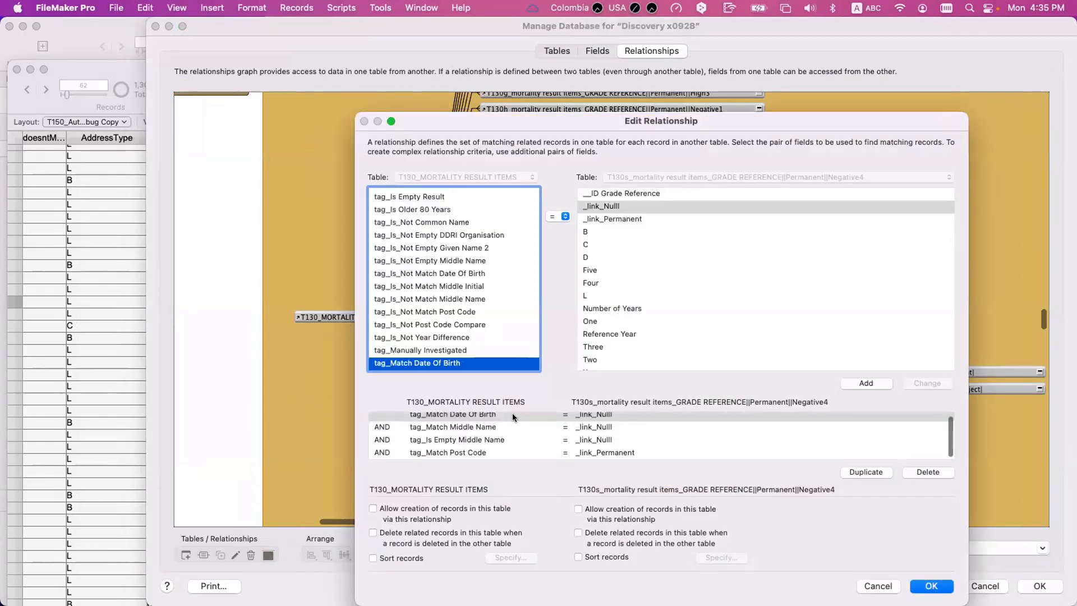
scroll(512, 412, up, 1)
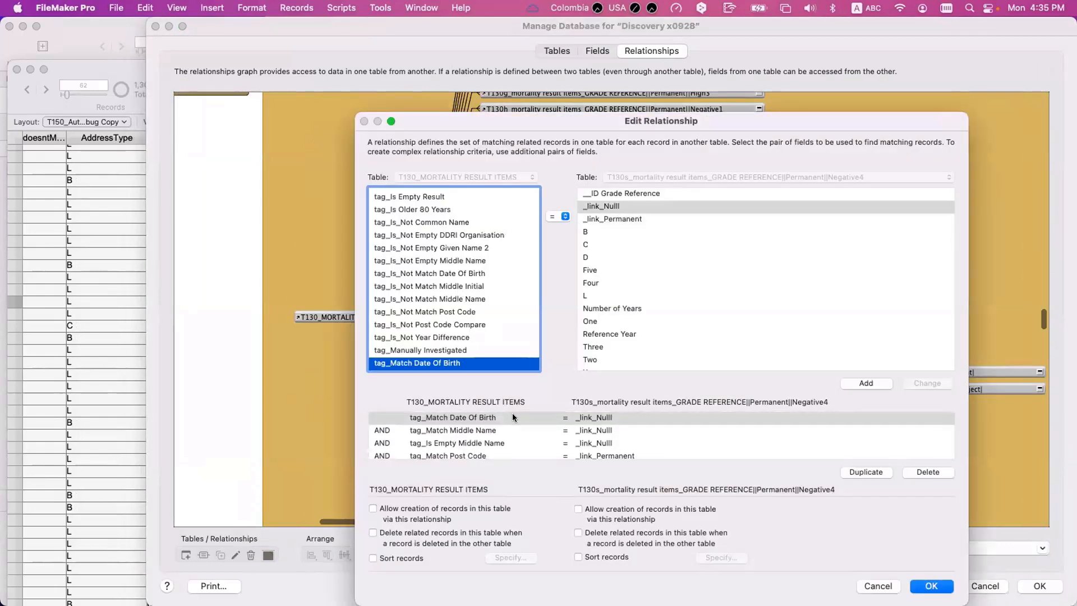
key(Escape)
double_click(463, 235)
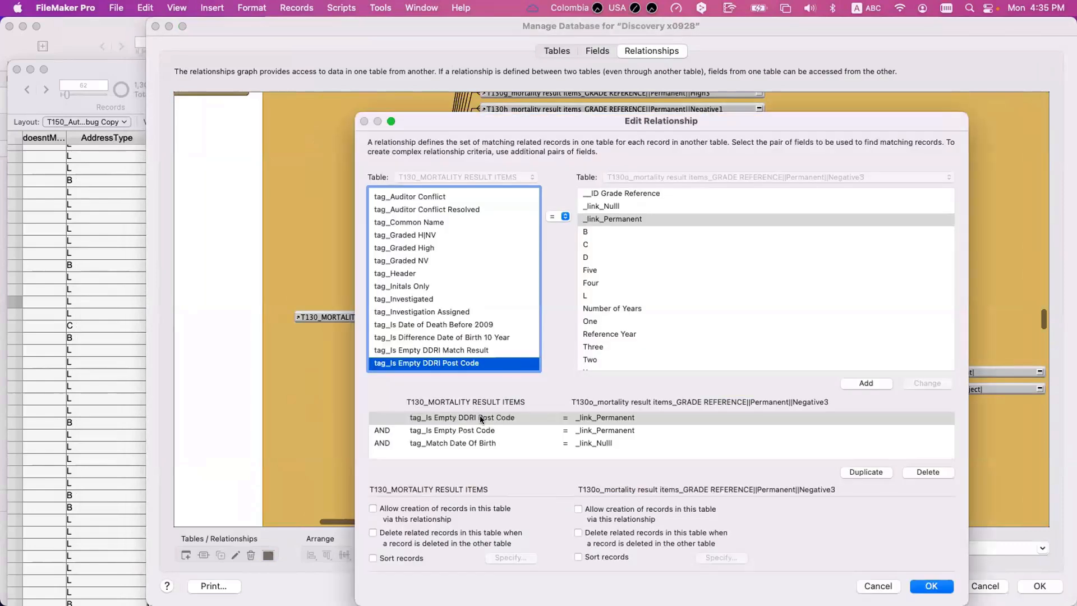
key(Escape)
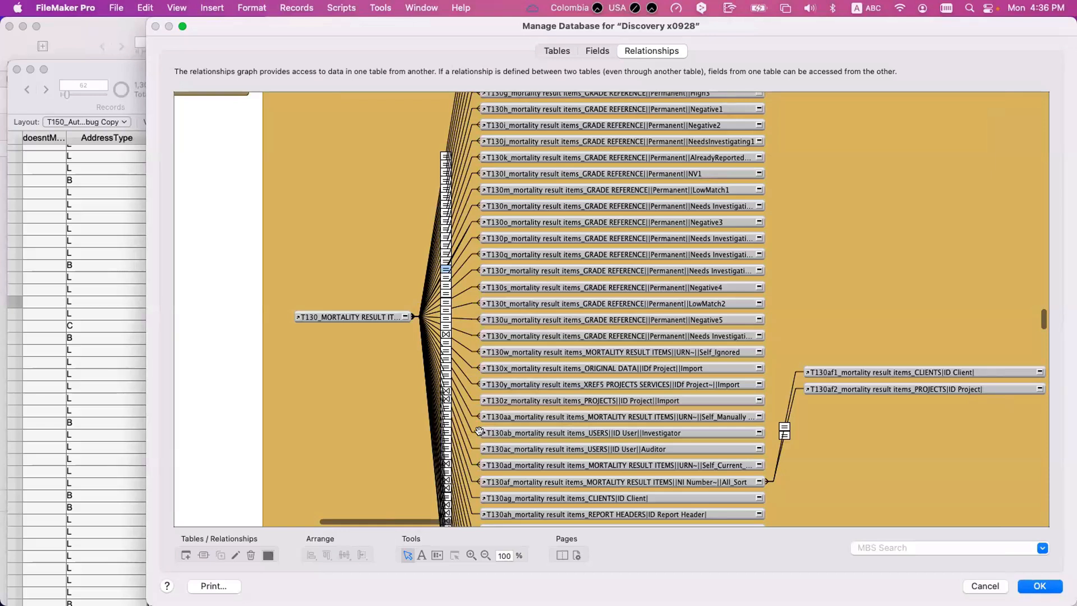
- Reopen the auto-enter calculation of New Grade | Automatic, highlight the T130e High1 test, and close the calculation and field options
click(597, 51)
double_click(257, 417)
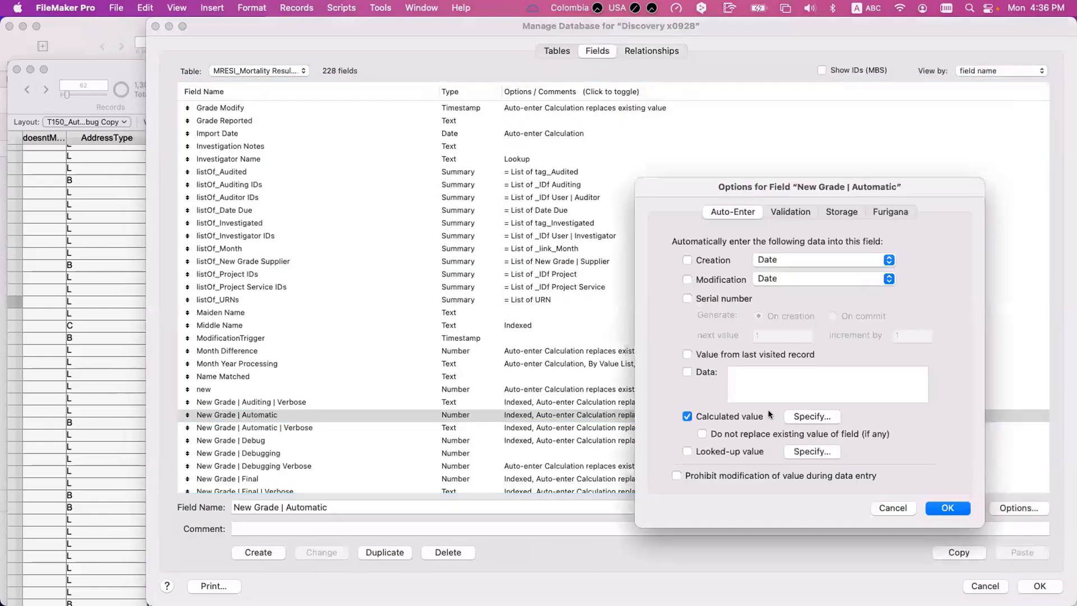
click(814, 416)
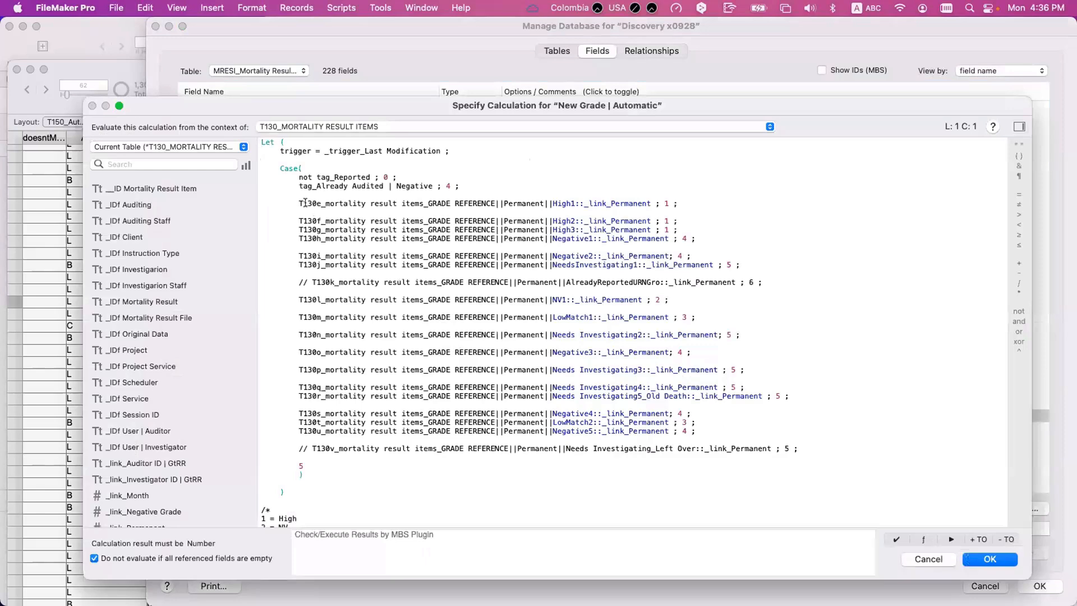
key(Escape)
click(809, 416)
drag(298, 203, 397, 203)
drag(530, 200, 650, 203)
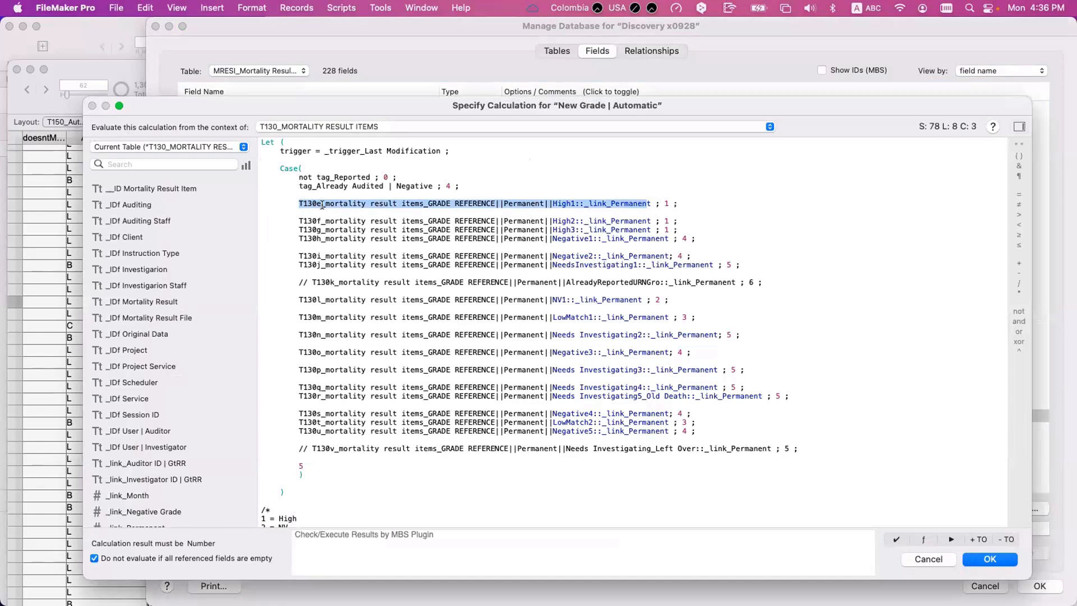
key(Escape)
key(Escape)
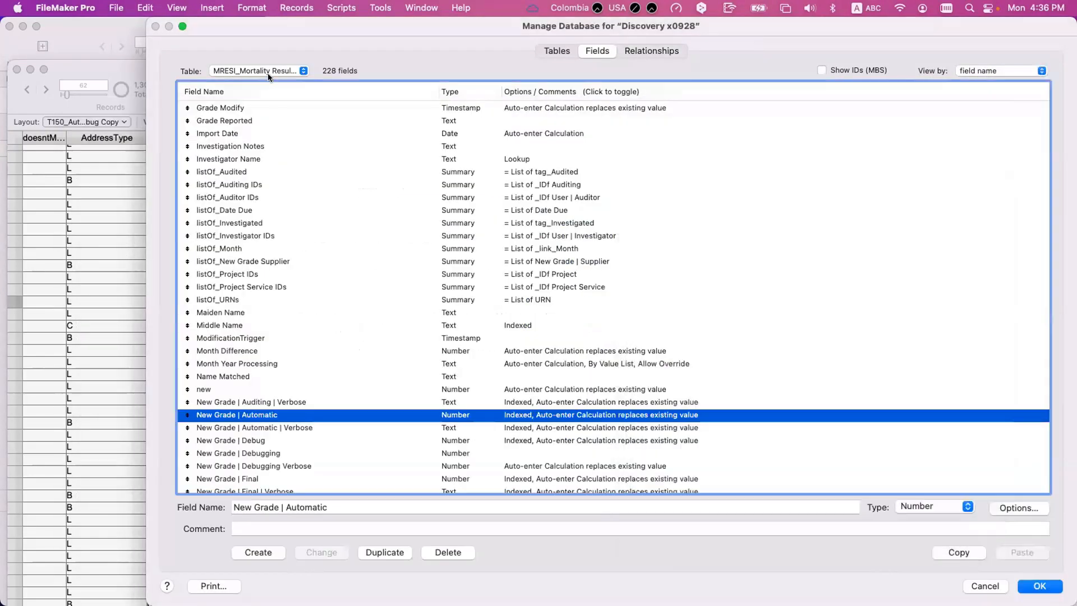
- Show the field definitions of the ATTRI_AutoTrace Results Items table
click(267, 71)
text(att)
key(Down)
key(Down)
key(Down)
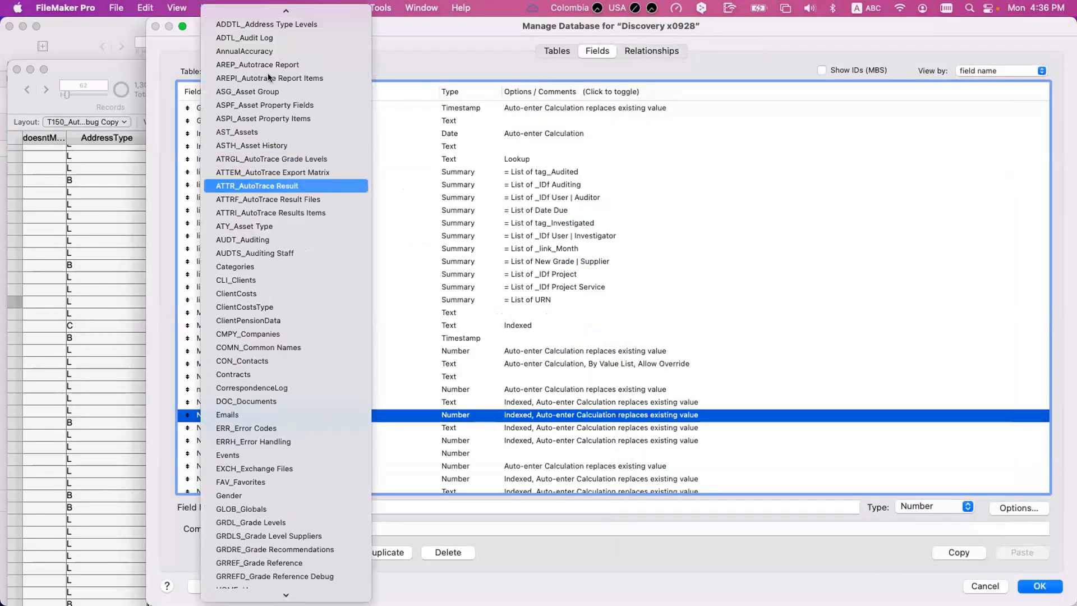
key(Return)
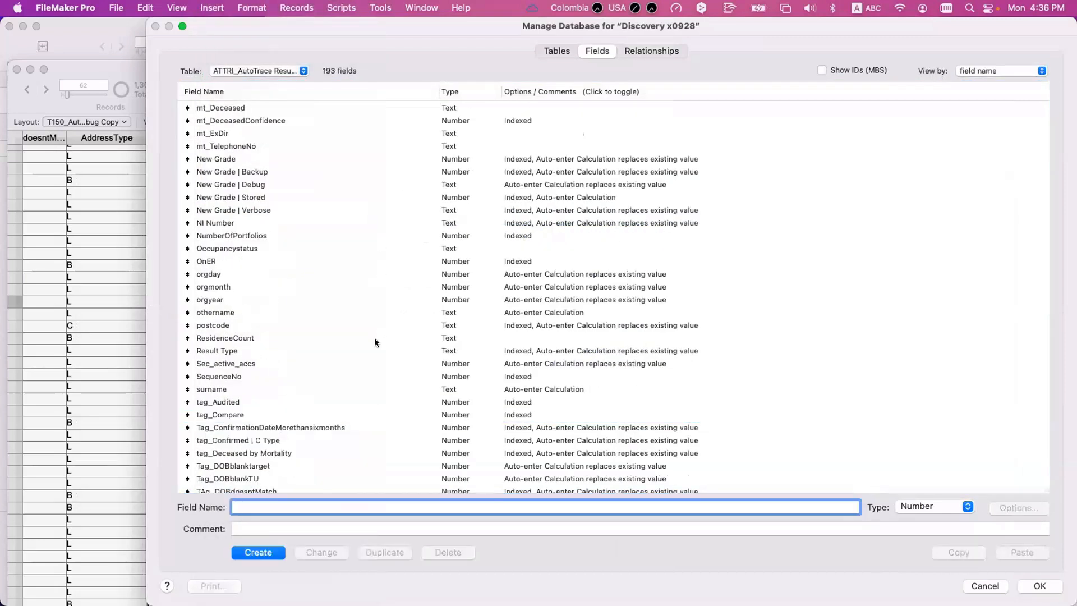
- Open the New Grade field's auto-enter calculation, highlight the Grading Negative 1 test, and close the database definitions without saving
click(360, 385)
key(n)
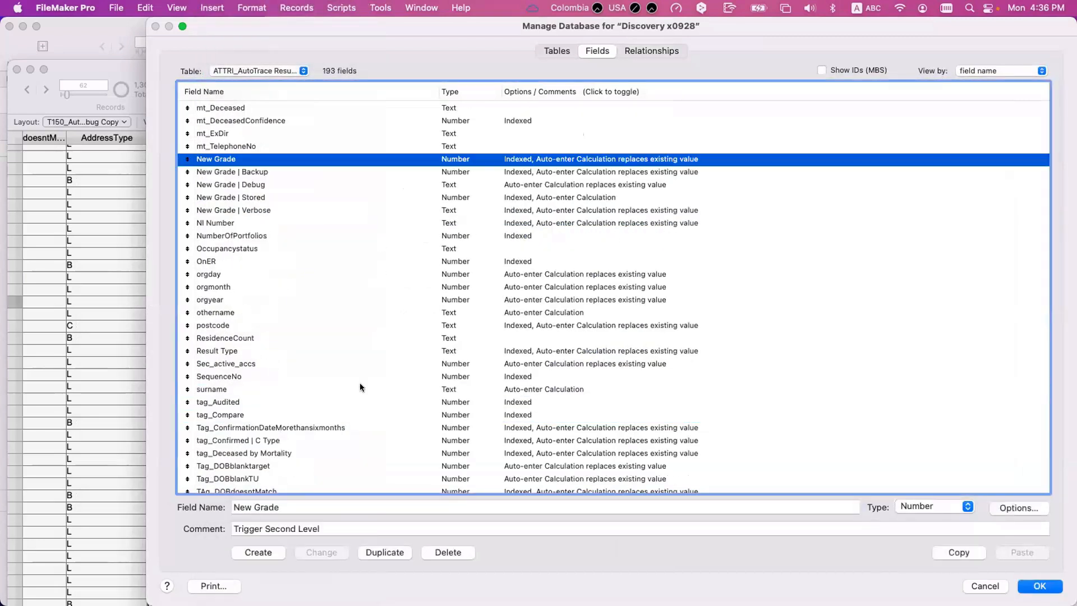
click(290, 147)
double_click(292, 157)
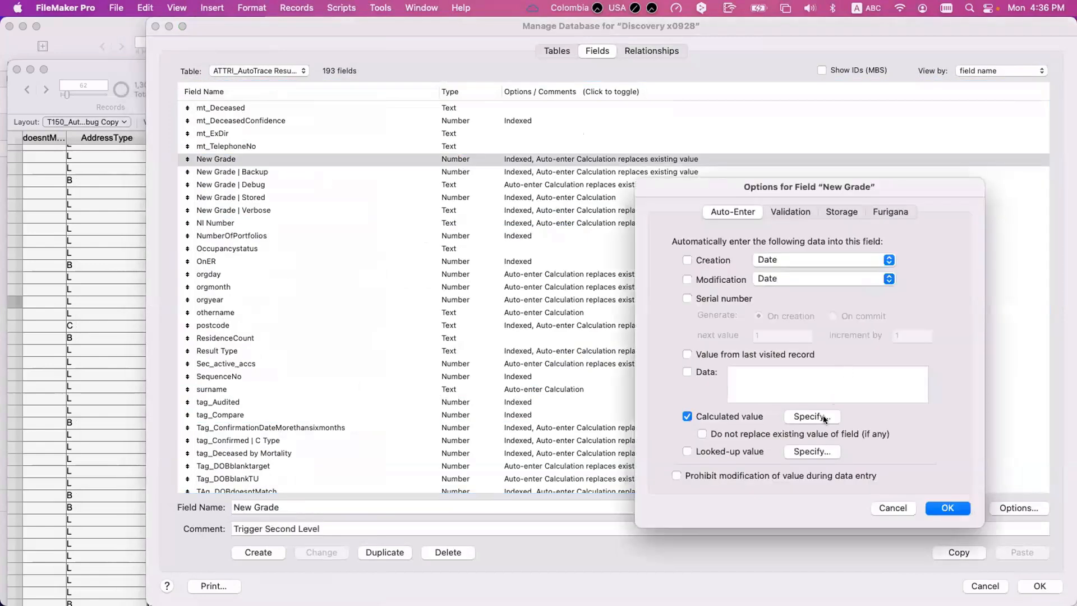
click(824, 418)
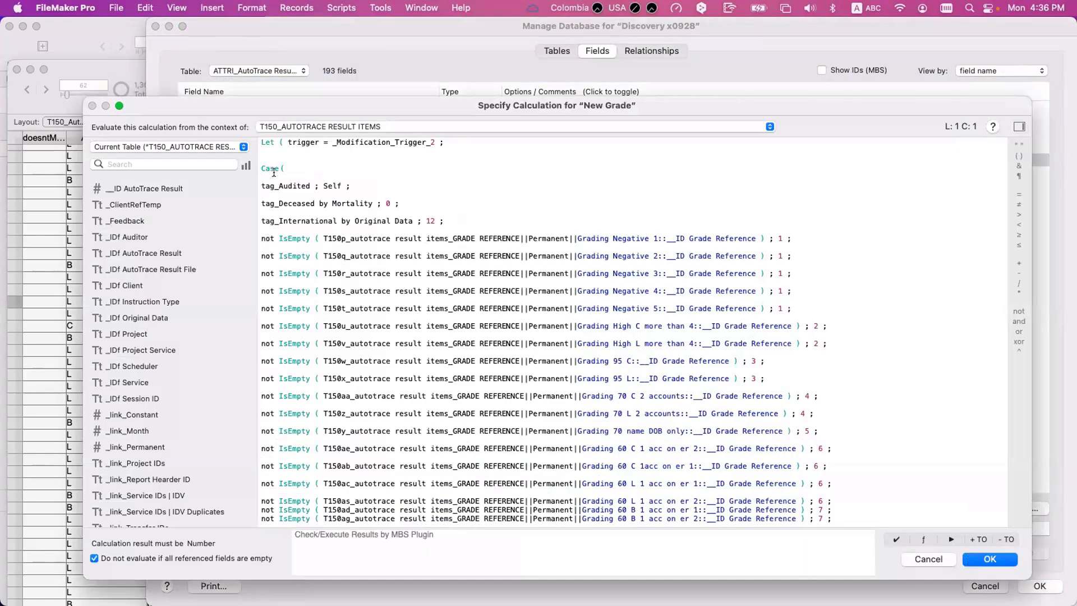
drag(262, 234, 762, 235)
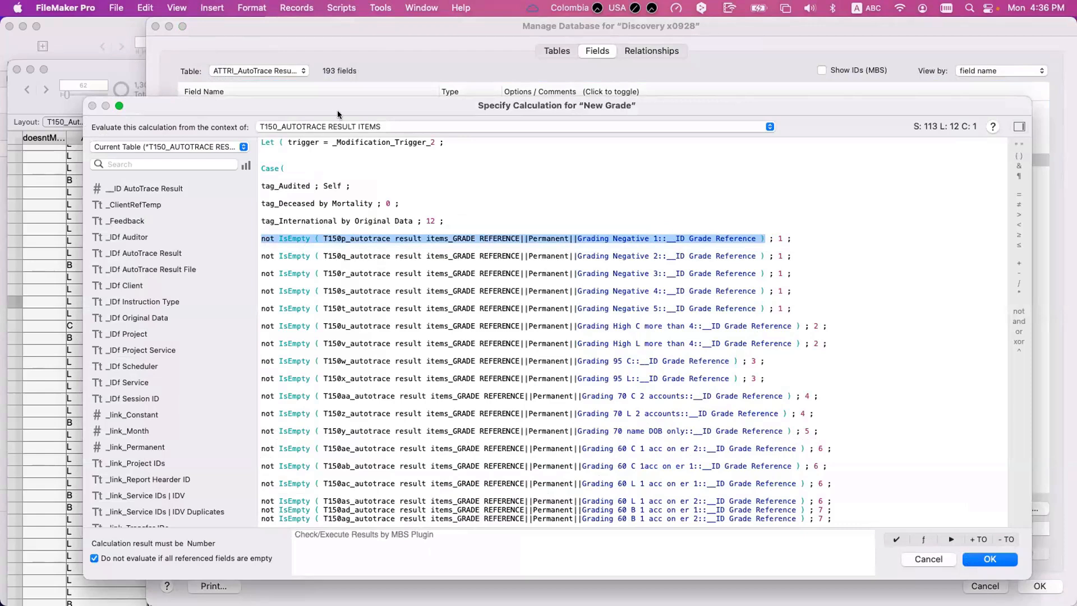
key(Escape)
key(Escape)
key(Escape)
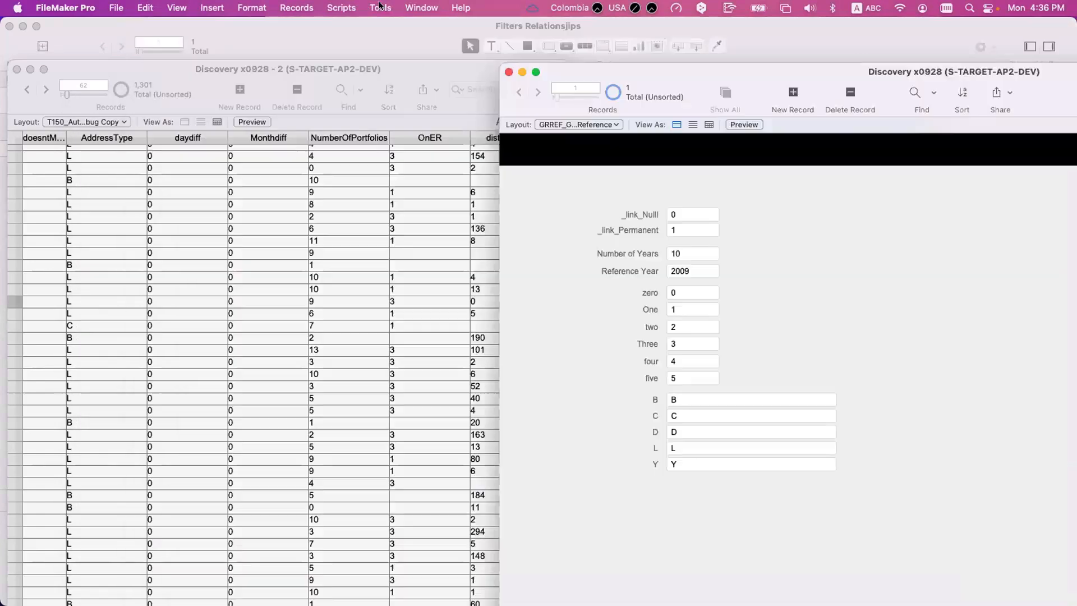
- Start a new Data Viewer watch expression with a Case statement that tests 1 + 1 = 2 and returns 1
click(380, 7)
click(394, 58)
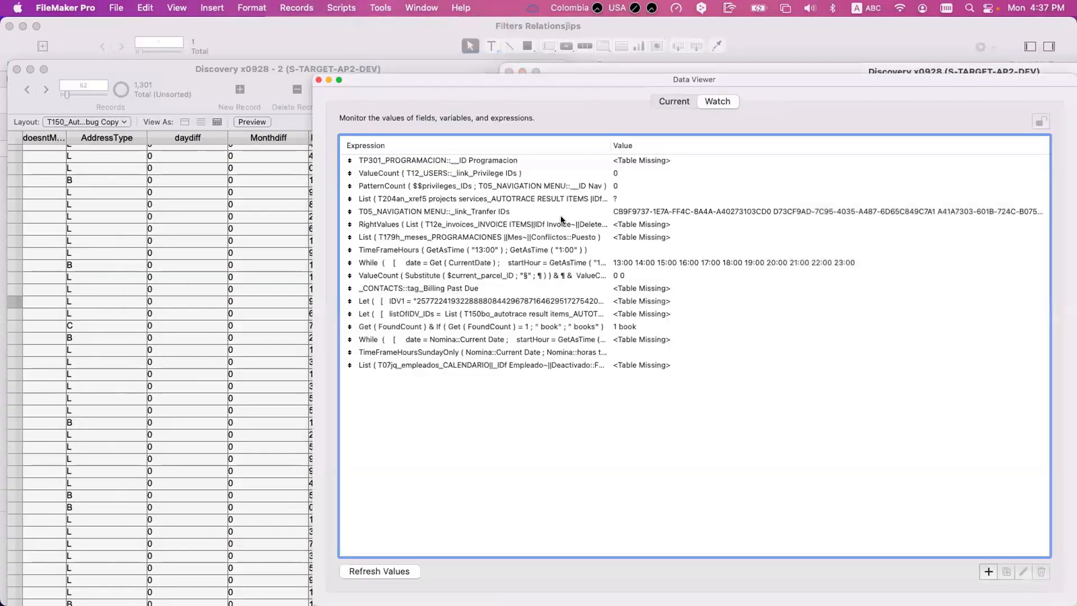
click(988, 571)
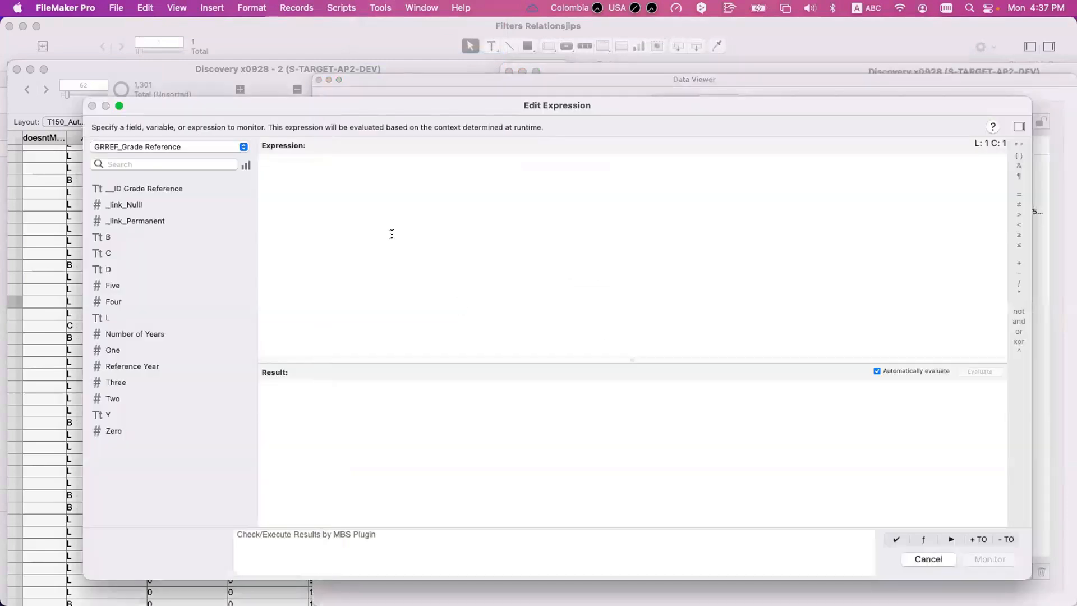
text(Case)
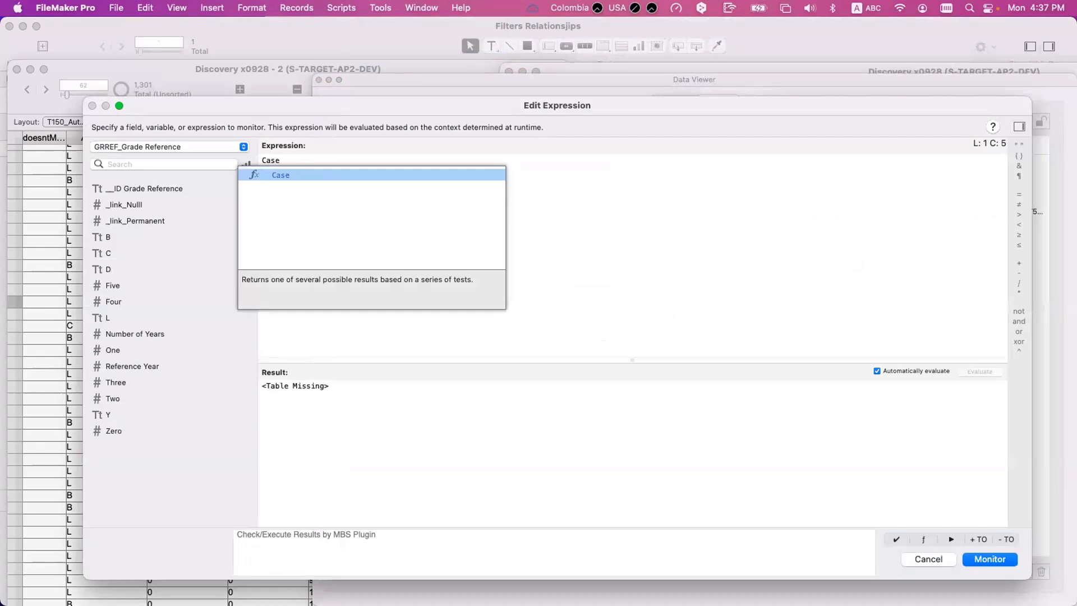
text(()
key(Return)
key(Tab)
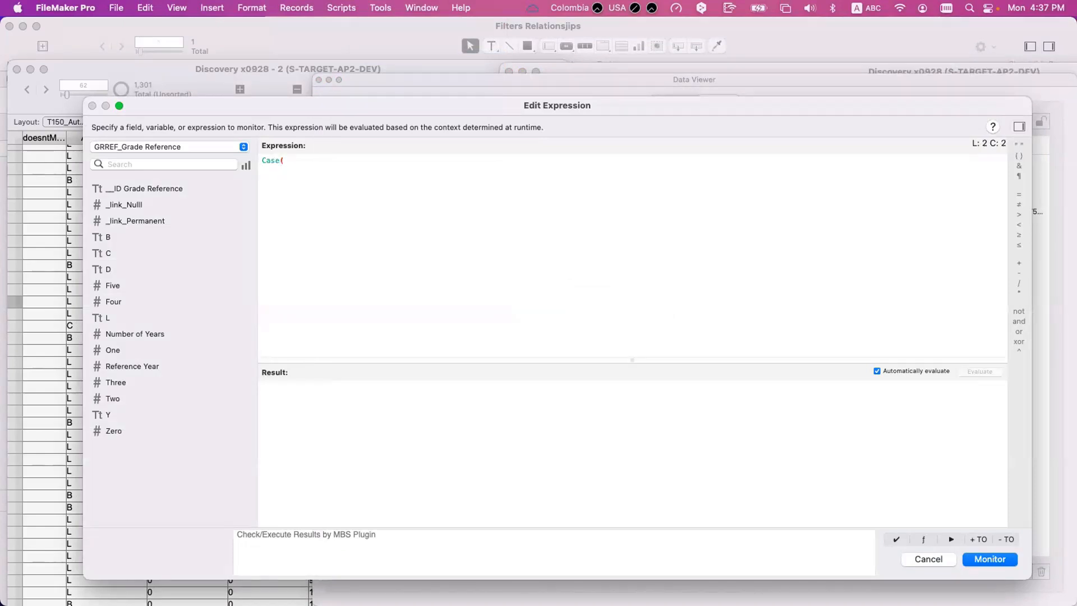
text(1 + 1 = 2 ; 1)
- Replace the 1 + 1 = 2 test with GRREF_Grade Reference::B = "C", keeping 1 as its result
drag(320, 168, 278, 166)
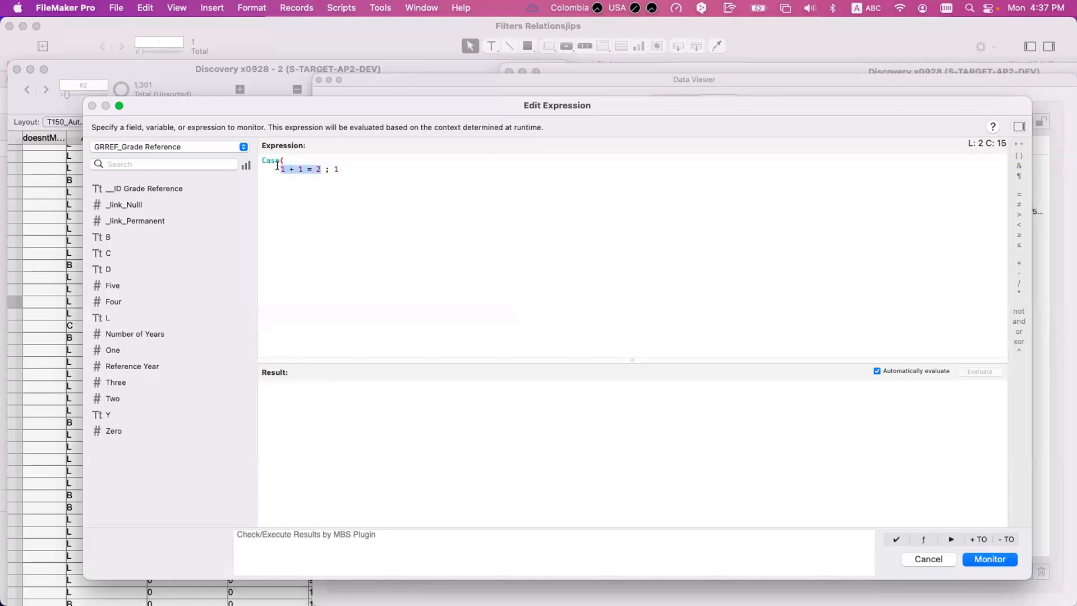
double_click(112, 236)
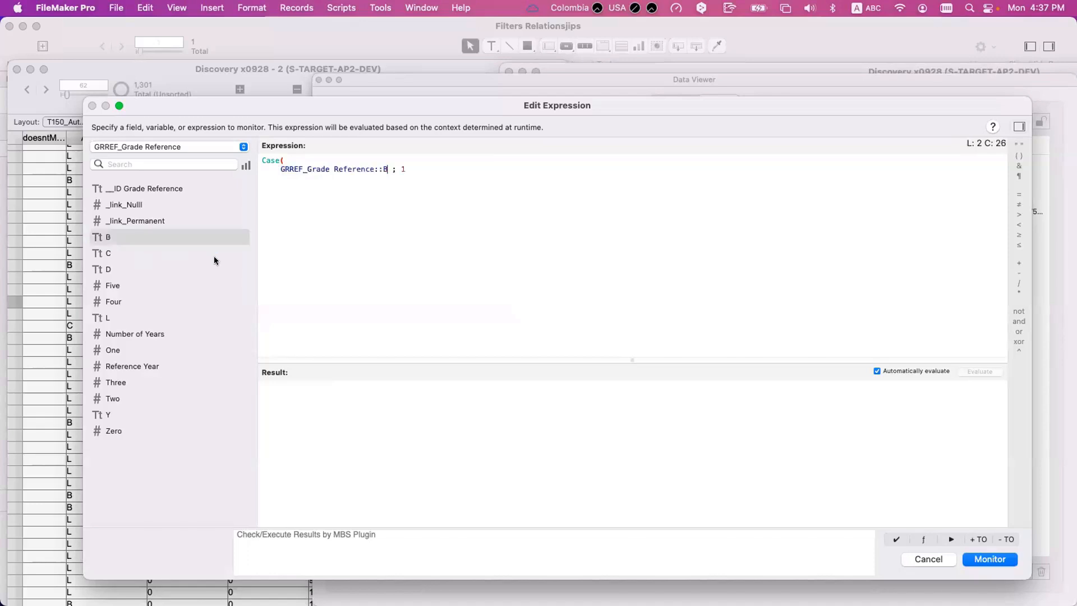
text(= "B")
key(Left)
key(BackSpace)
text(C)
key(End)
text(;)
- Add a second Case test, GRREF_Grade Reference::B = "T", that returns 2
key(Return)
double_click(178, 237)
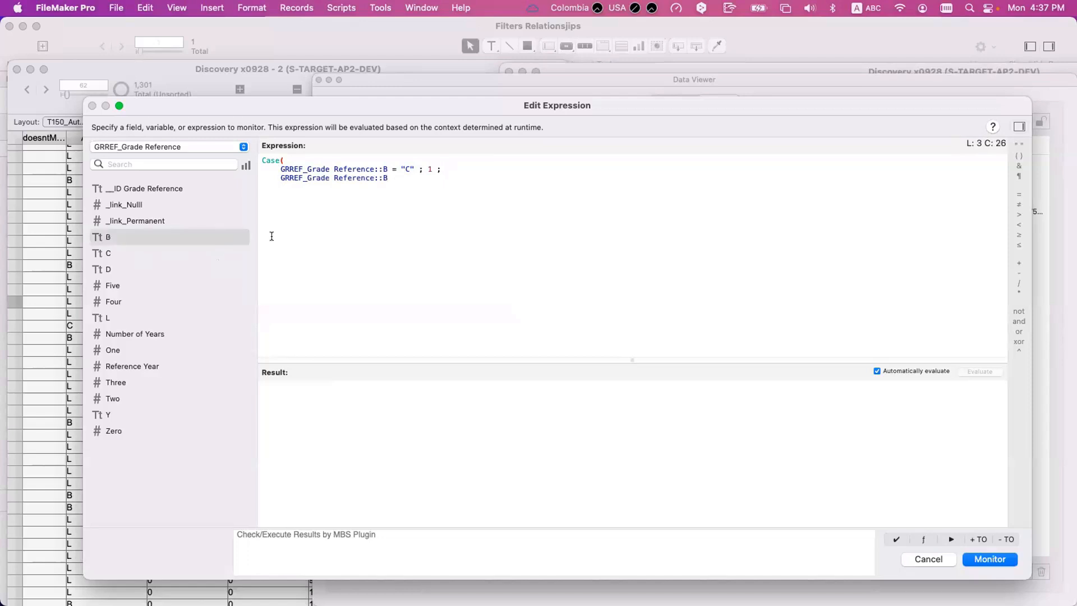
text(= "T" ; 2 ;)
- Add a third Case test, GRREF_Grade Reference::B = "B", that returns 3, and close the Case statement
key(Return)
key(Tab)
drag(125, 240, 282, 235)
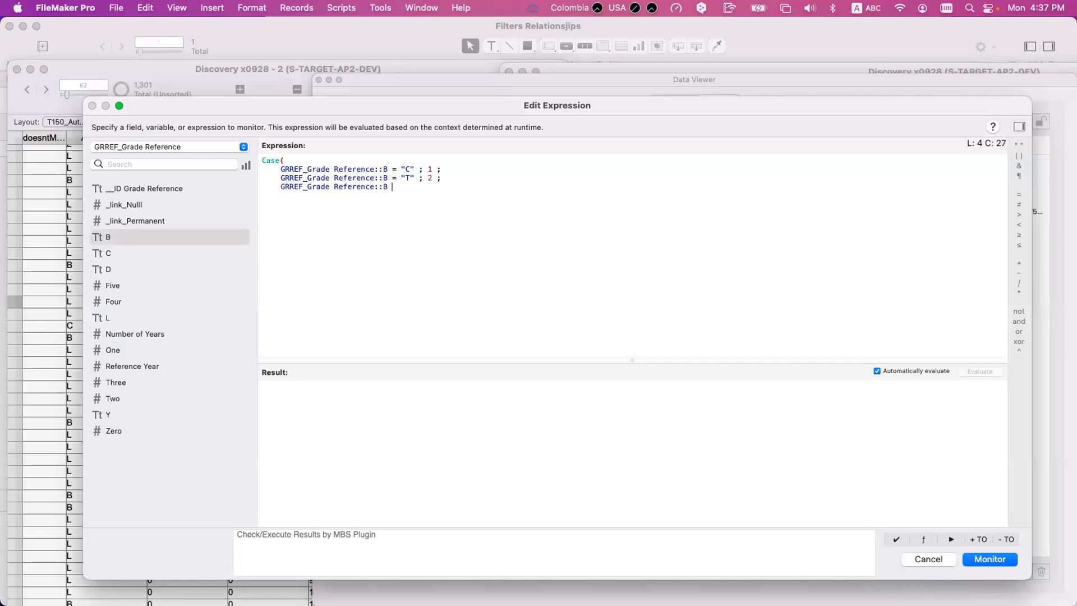
text(= "B" ; 3)
key(Return)
text())
- Highlight the "B" test, the evaluated result, and the "C" test to examine the order in which Case evaluates
drag(444, 166, 225, 192)
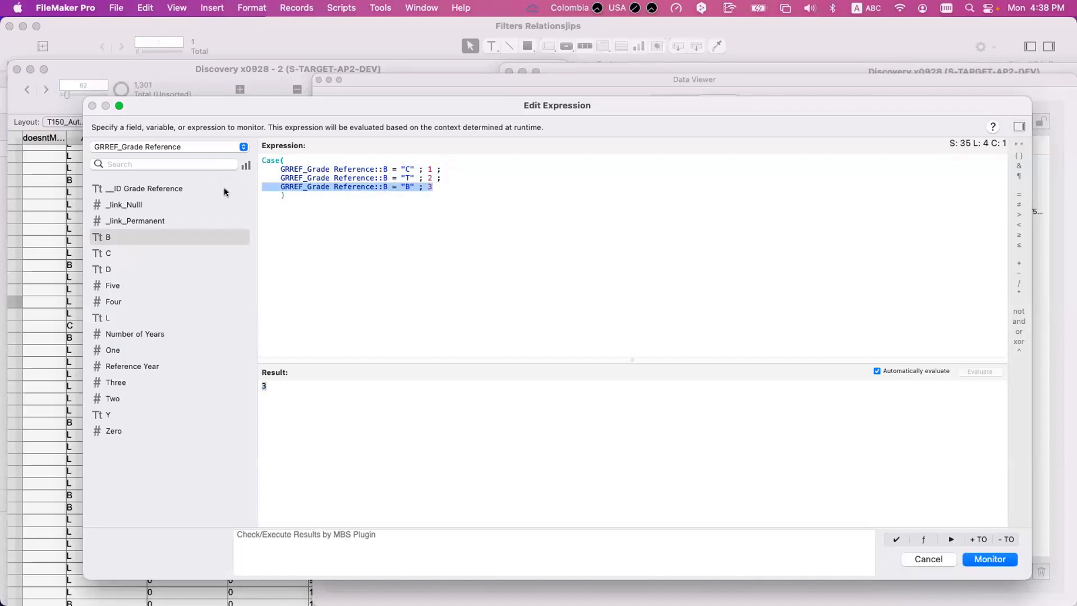
click(261, 380)
drag(296, 393, 155, 378)
drag(274, 167, 413, 165)
key(super+c)
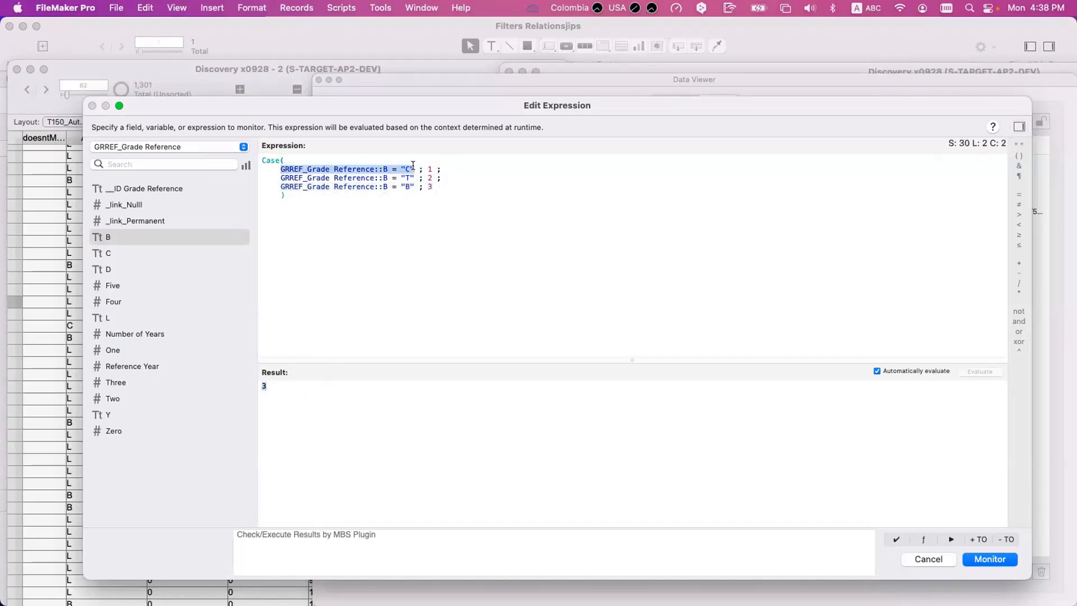
click(432, 169)
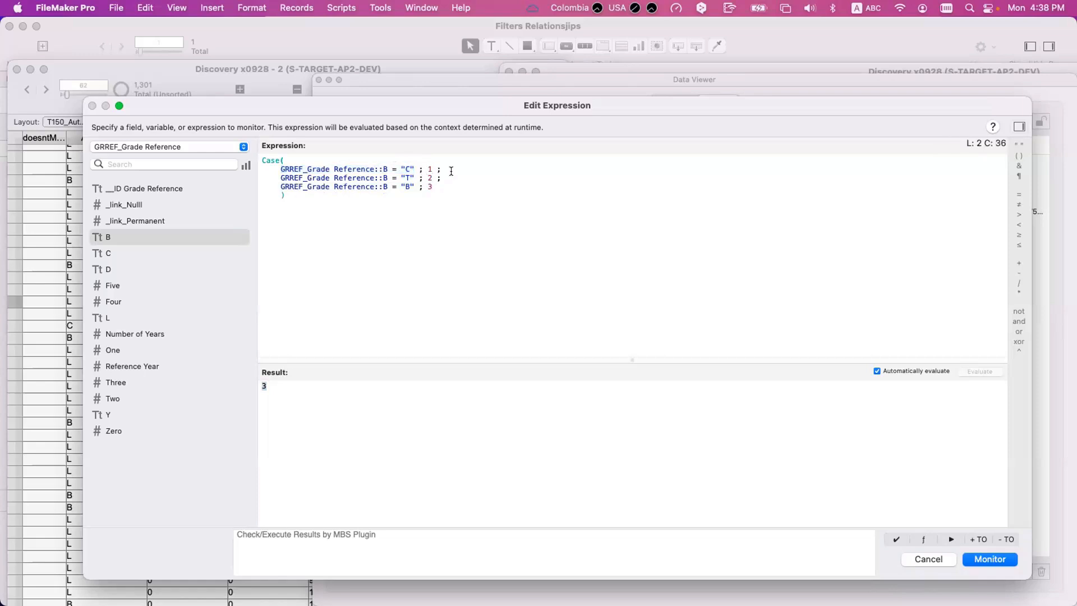
- Remove the "C" and "T" tests from the Case statement and insert a PatternCount function after the "B" test
drag(451, 176, 197, 162)
key(BackSpace)
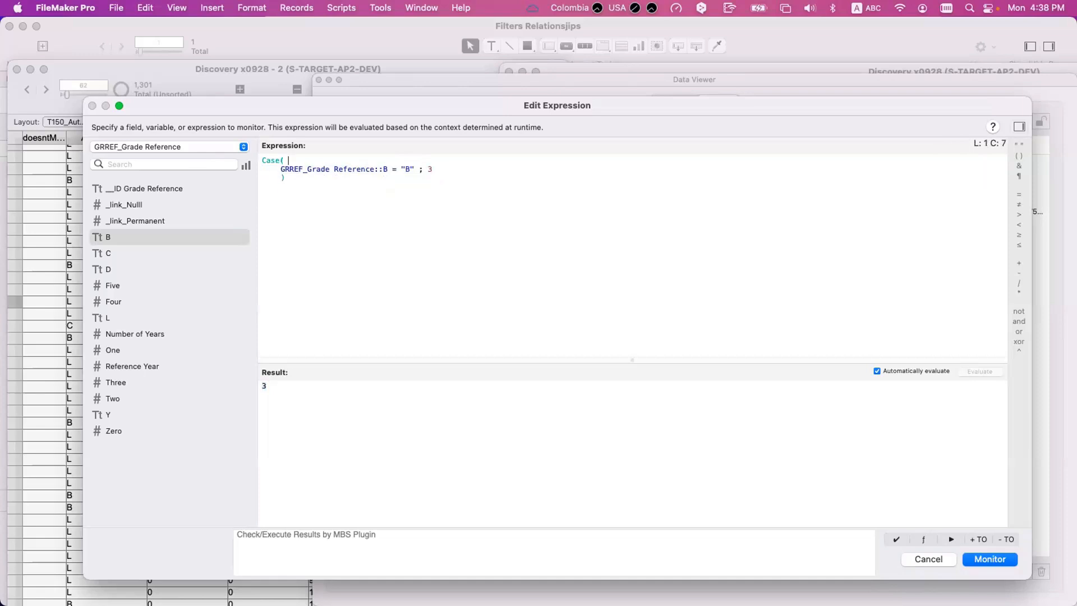
click(450, 168)
text(;)
key(Return)
text(PatternCount ( text ; searchString ))
key(Return)
- Complete the PatternCount test with GRREF_Grade Reference::B as text, "B" as search string, and 4 as its result
double_click(355, 177)
key(super+v)
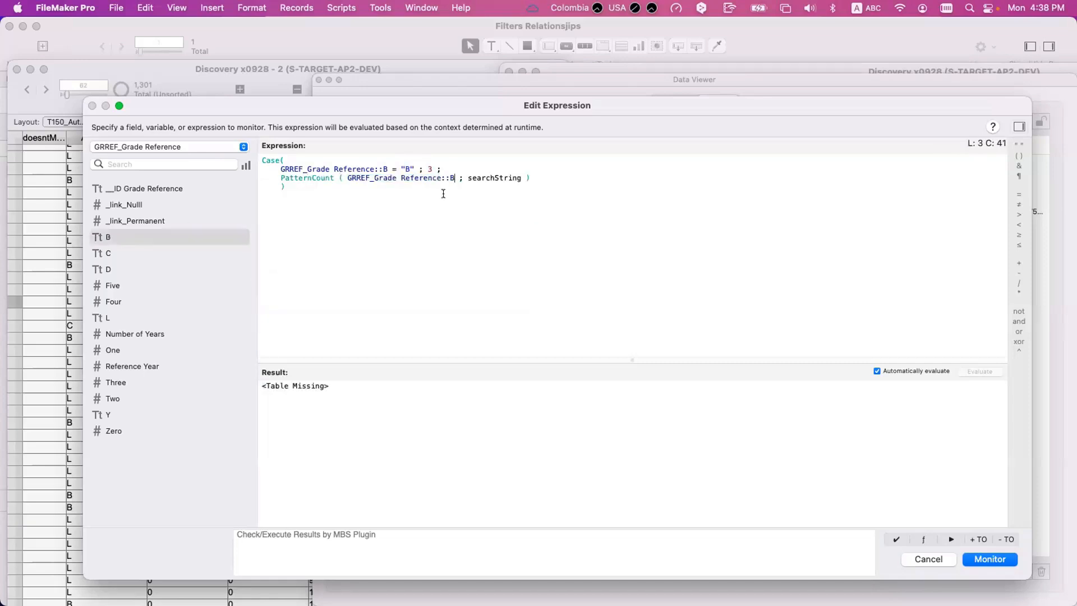
double_click(492, 179)
text("B")
key(super+Right)
text(; 4)
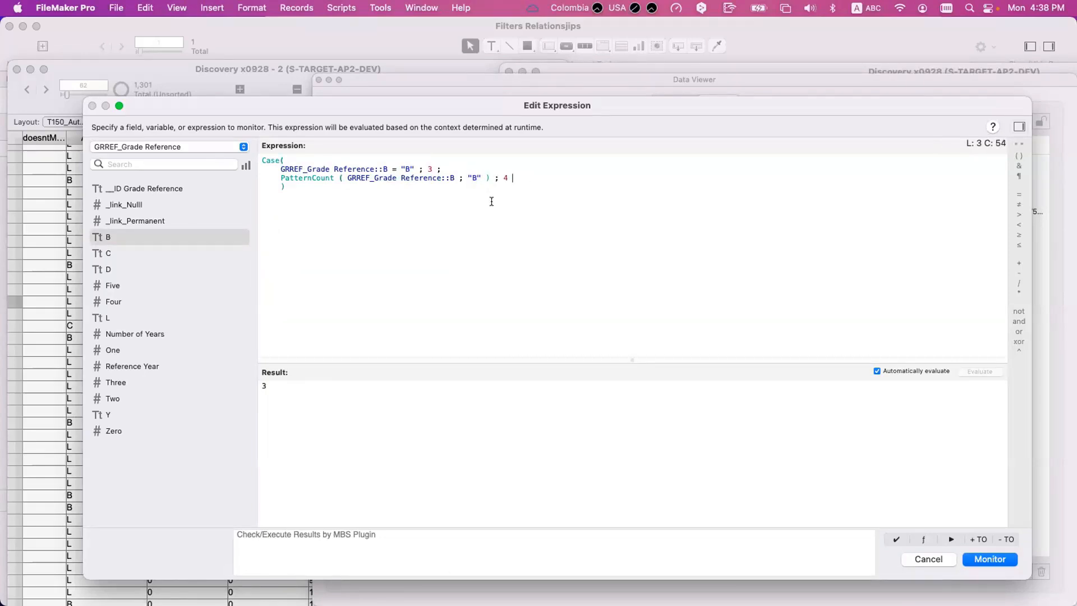
- Move the GRREF_Grade Reference::B = "B" test below the PatternCount test, separate the tests with a semicolon and remove the blank line
click(313, 192)
drag(448, 169, 254, 167)
key(super+x)
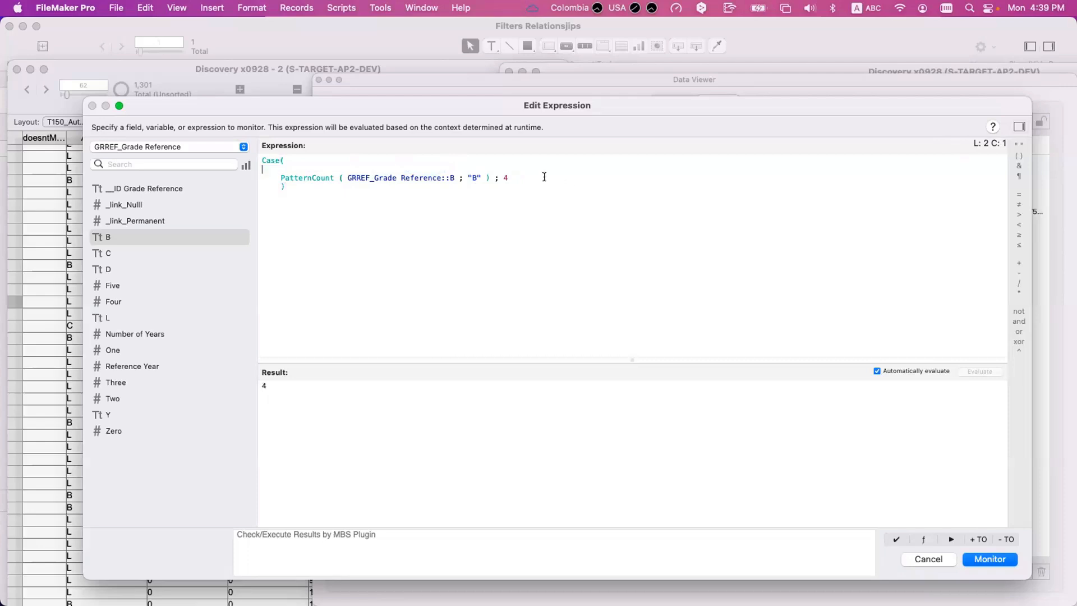
click(542, 176)
key(Return)
key(super+v)
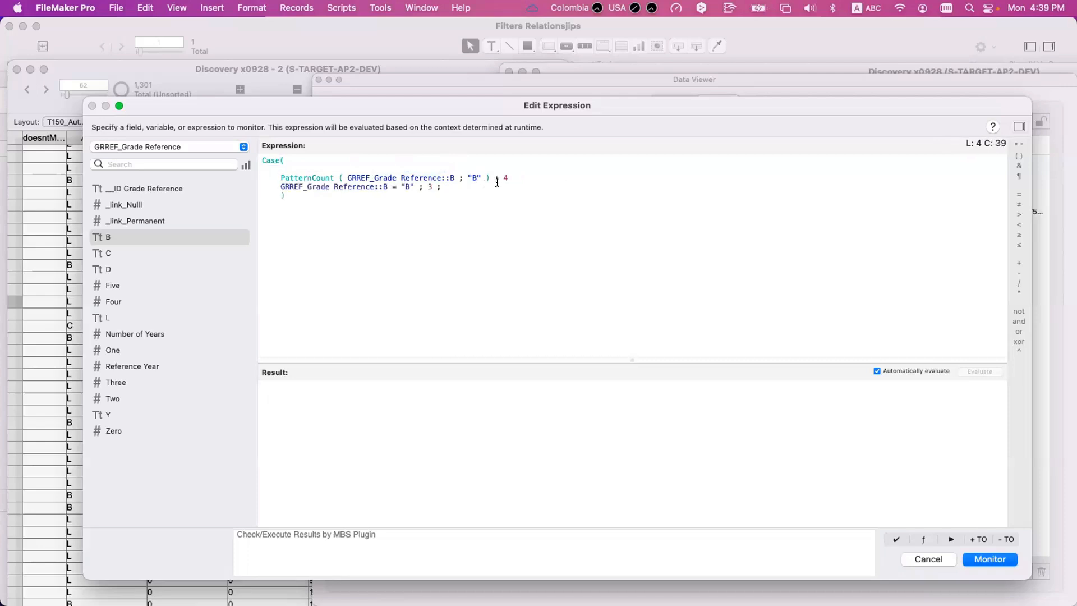
click(520, 173)
text(;)
click(298, 166)
key(BackSpace)
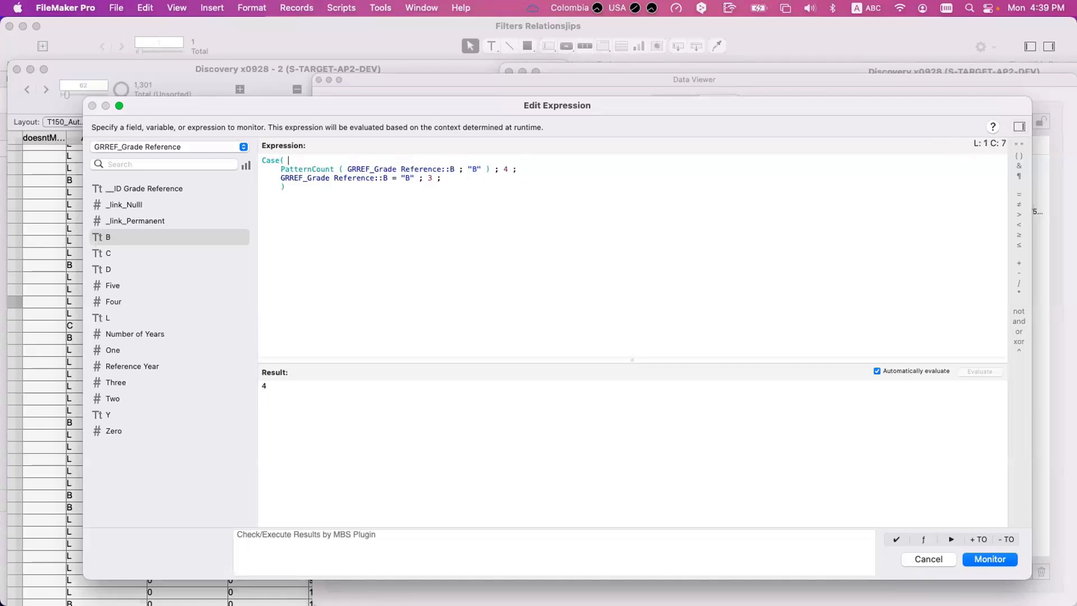
- Highlight the two Case tests to compare their order, and move the PatternCount test back below the GRREF_Grade Reference::B = "B" test
drag(540, 168, 250, 166)
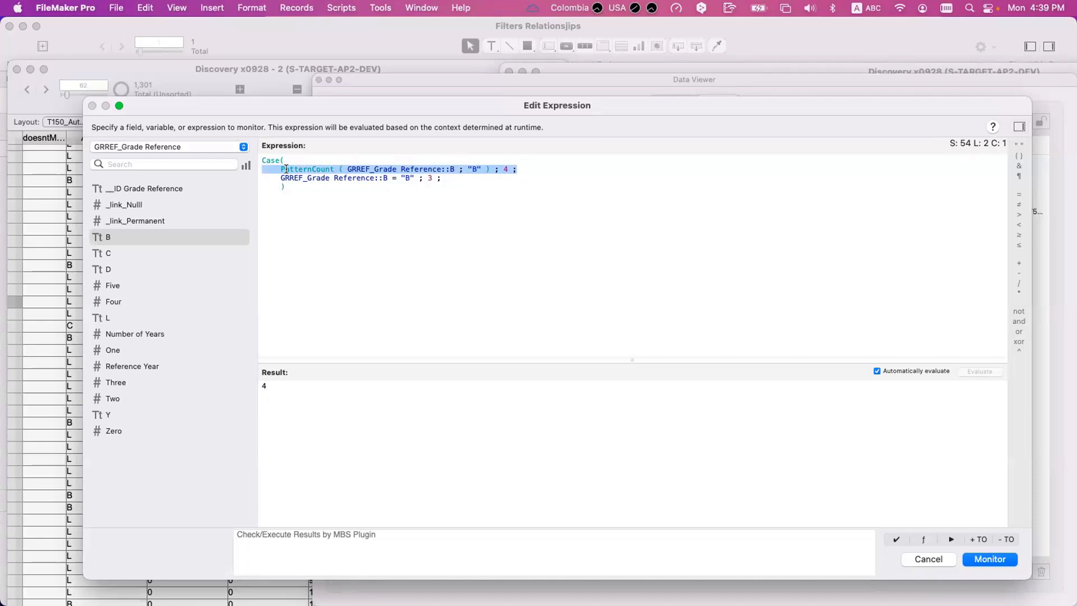
drag(447, 179, 208, 181)
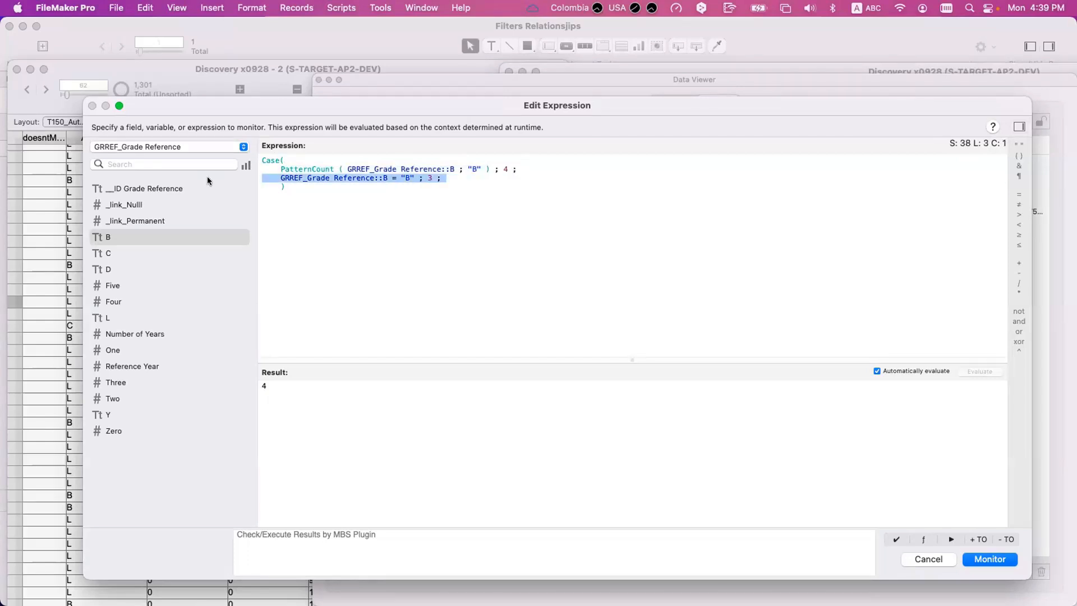
drag(275, 168, 553, 165)
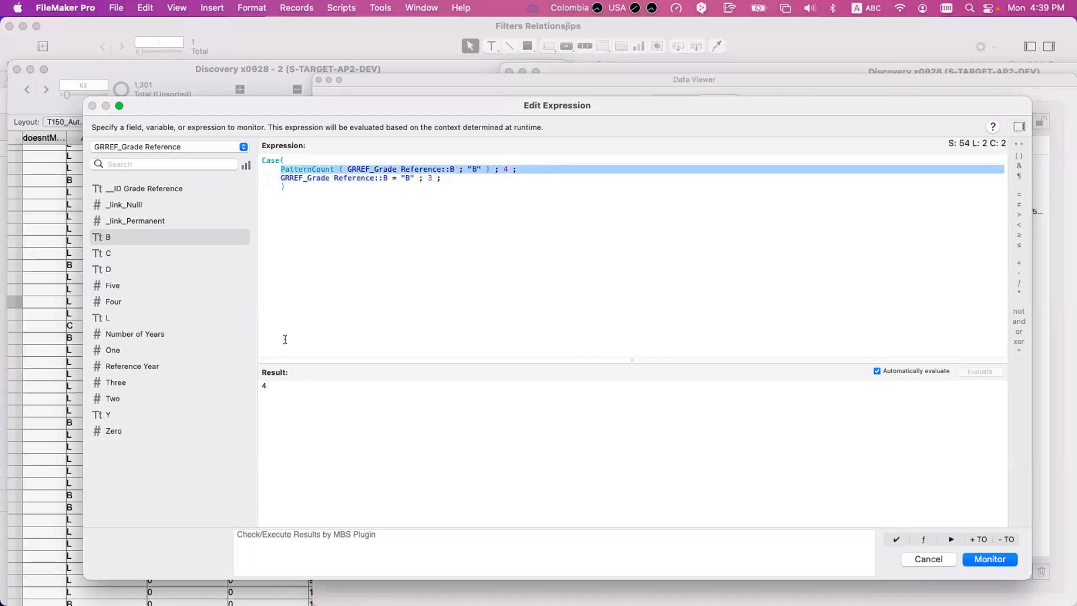
key(super+x)
key(super+Right)
key(Return)
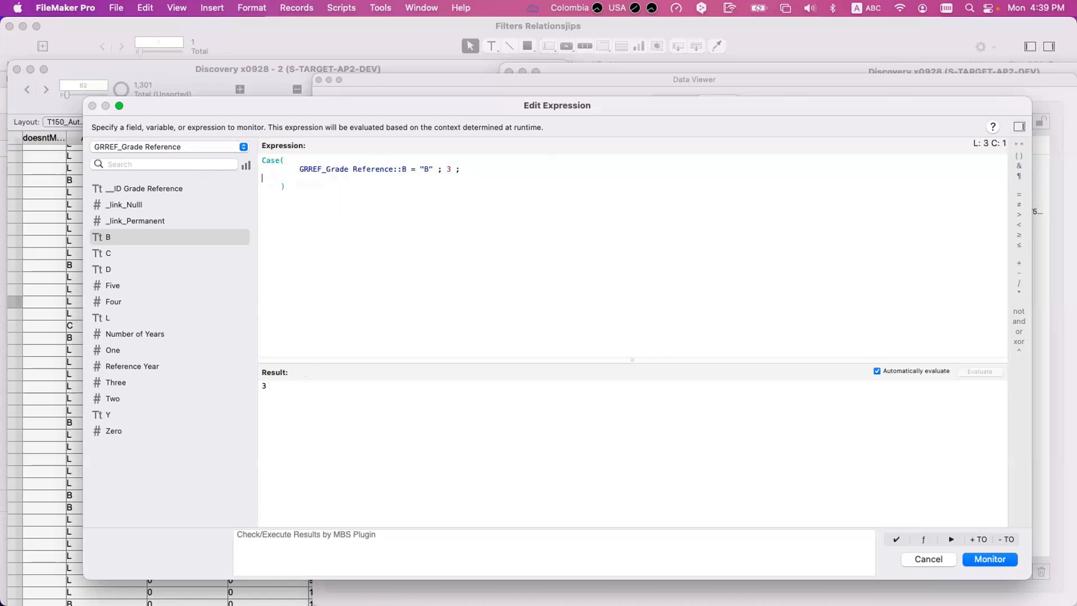
key(super+v)
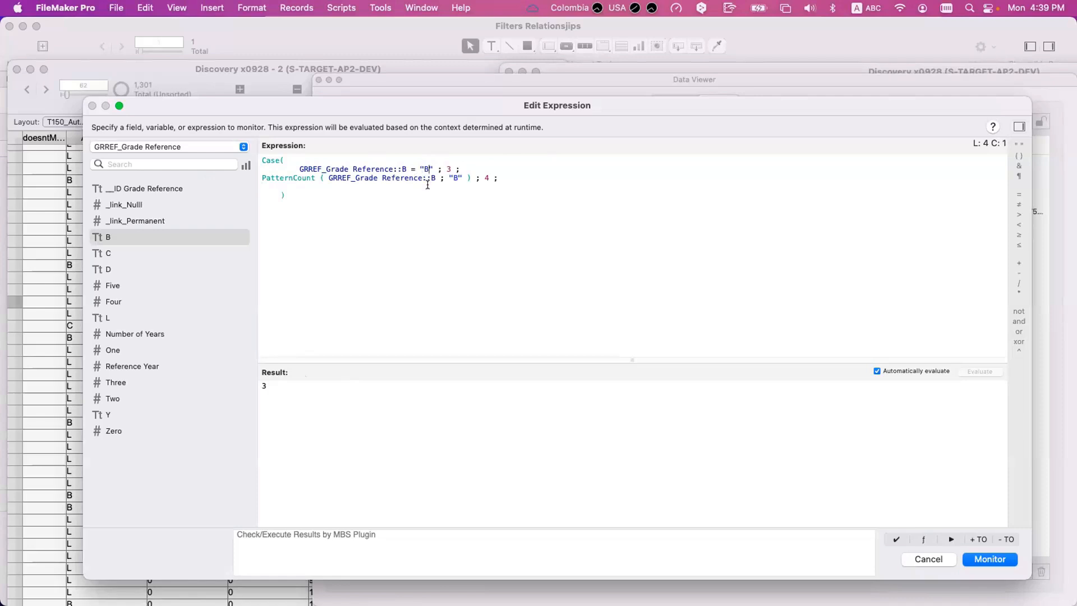
- Replace the compared value "B" with "C" in both the equality test and the PatternCount test
click(431, 169)
key(BackSpace)
text(C)
click(456, 177)
key(BackSpace)
text(C)
- Add "Default" as the default result on a new line after the PatternCount test
click(510, 175)
key(Return)
key(Tab)
text("Default")
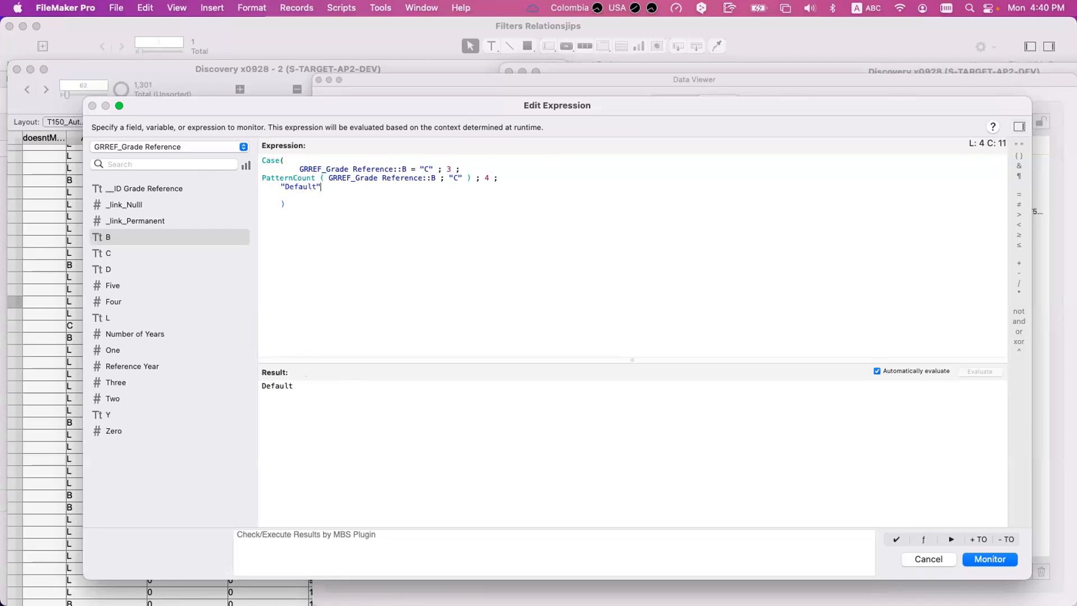
- Align the indentation of the two Case tests and remove the blank line before the closing parenthesis
click(296, 169)
key(BackSpace)
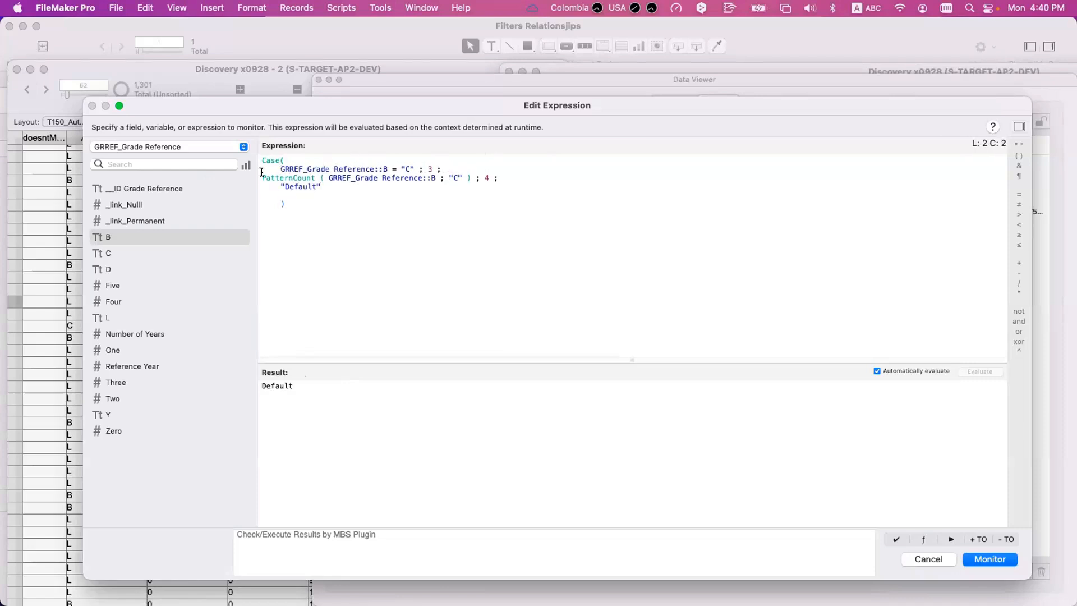
key(Tab)
click(285, 204)
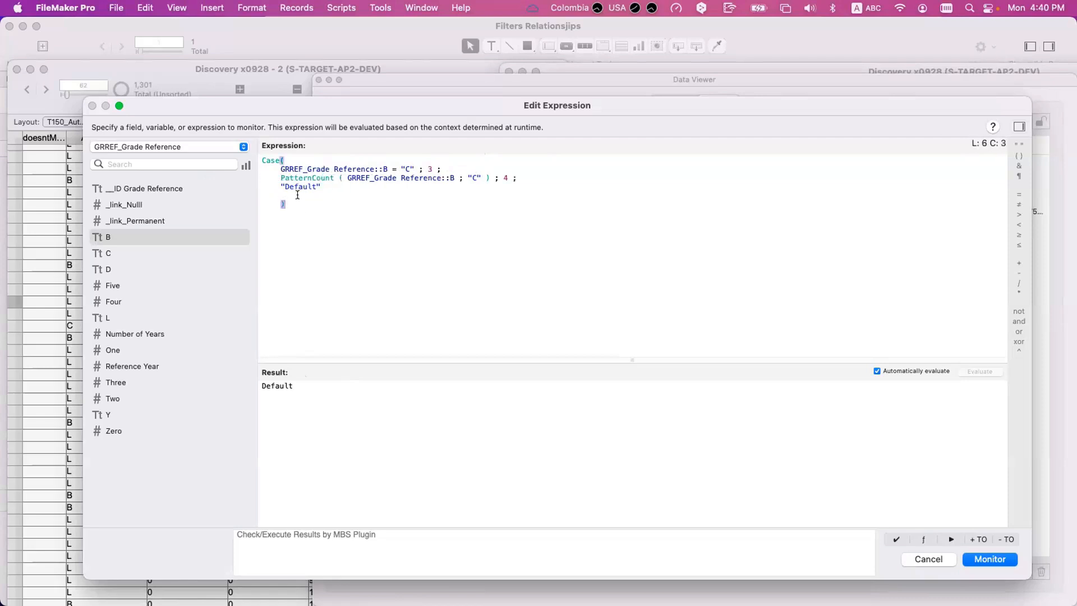
click(297, 195)
key(BackSpace)
- Insert a Case function template below the expression to examine its test, result and defaultResult arguments, and delete it again
click(303, 212)
key(Return)
key(Return)
text(Case)
key(Return)
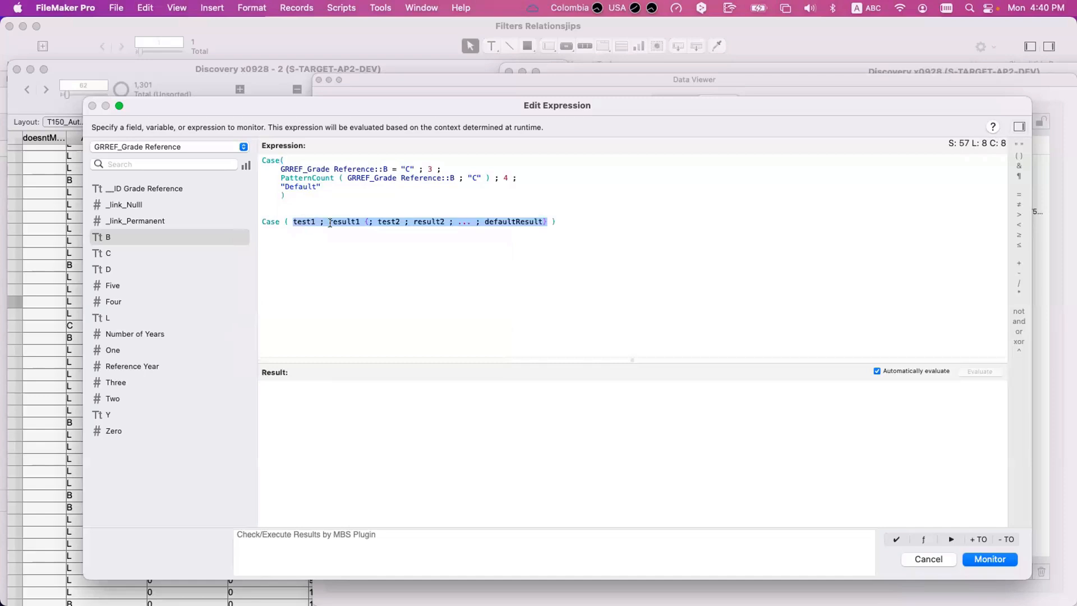
click(329, 223)
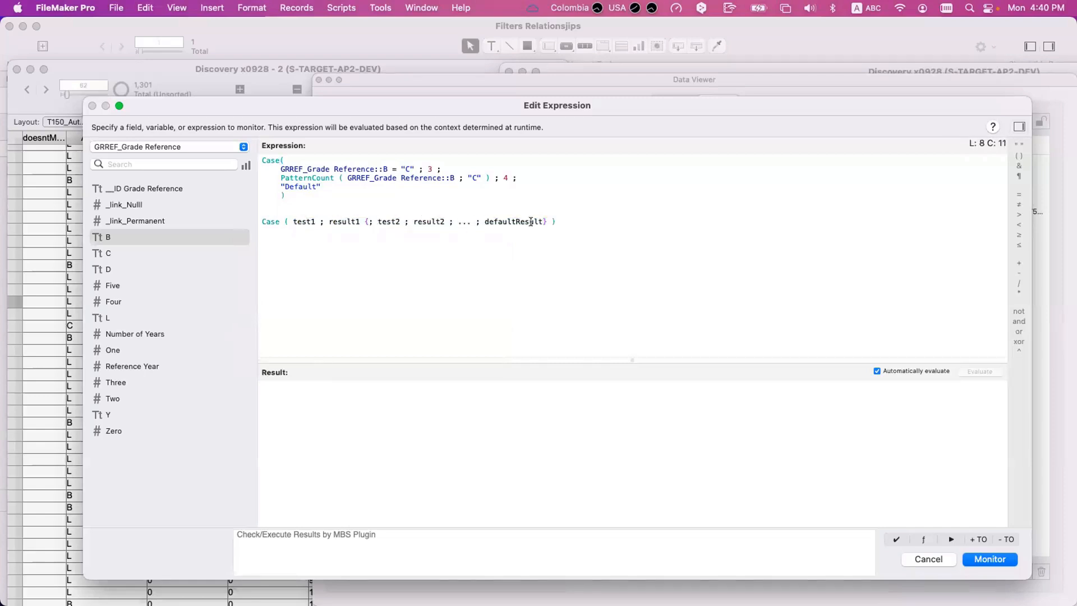
drag(559, 221, 201, 216)
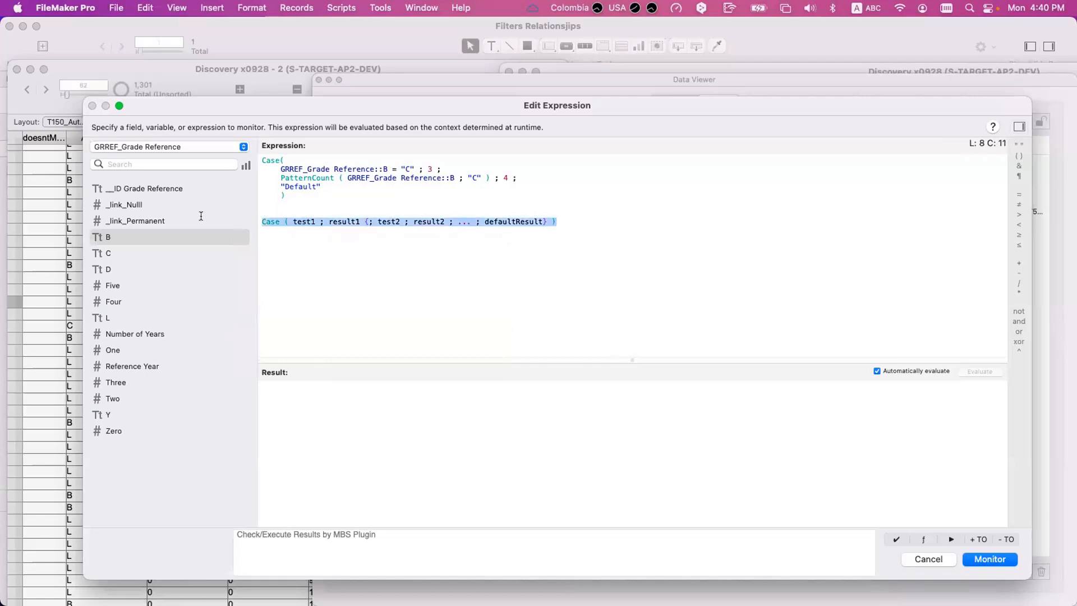
key(BackSpace)
key(BackSpace)
key(BackSpace)
key(BackSpace)
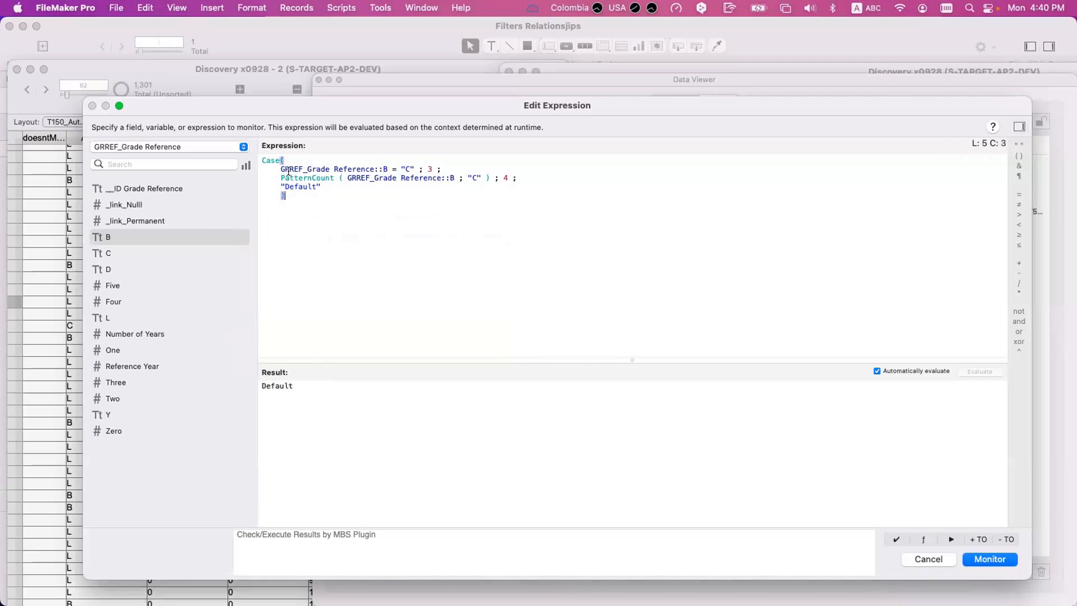
- Highlight the "Default" result and remove it from the Case statement
click(299, 178)
drag(327, 187, 234, 192)
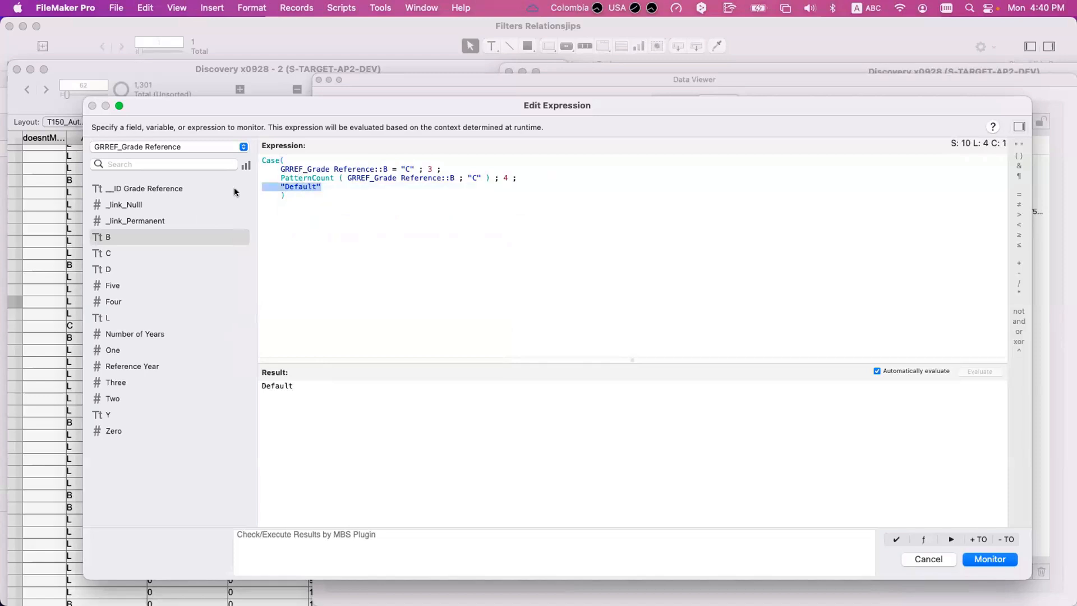
key(BackSpace)
key(BackSpace)
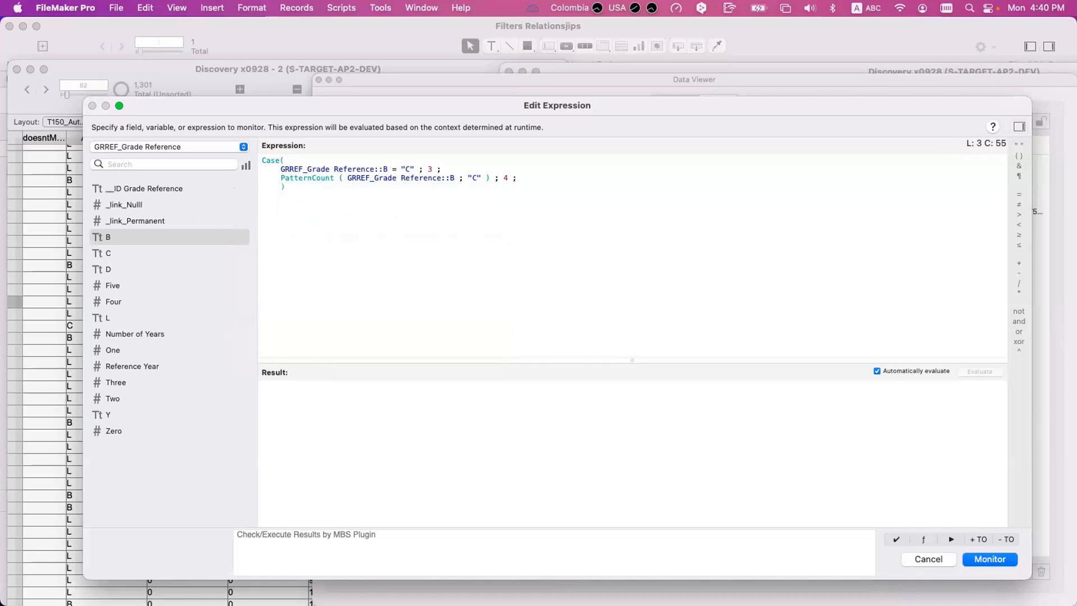
key(BackSpace)
- Discard the Case expression without monitoring it and close the Data Viewer
key(super+a)
key(Escape)
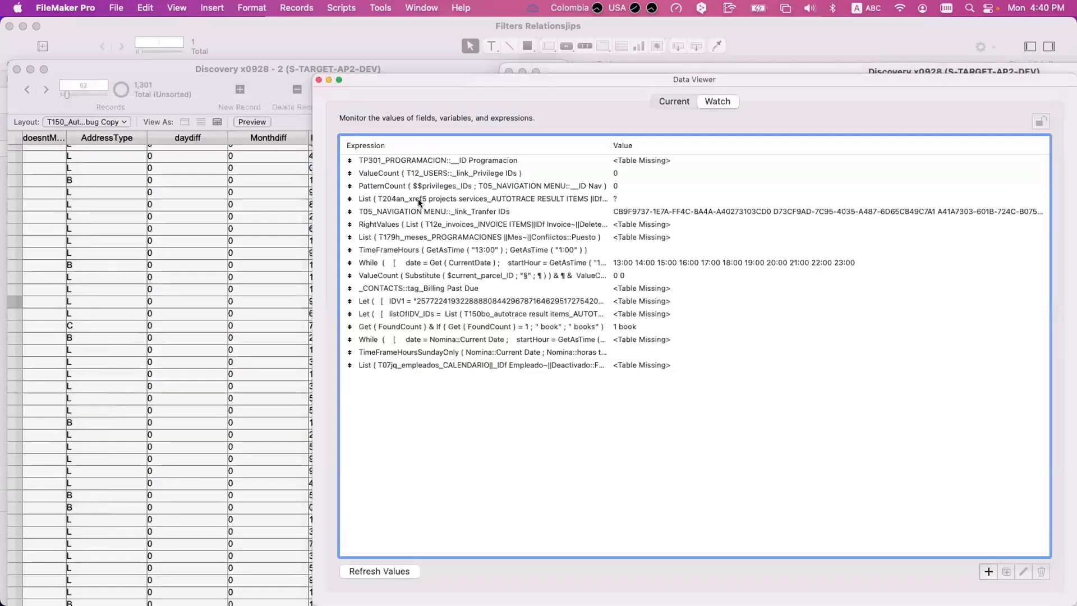
click(318, 79)
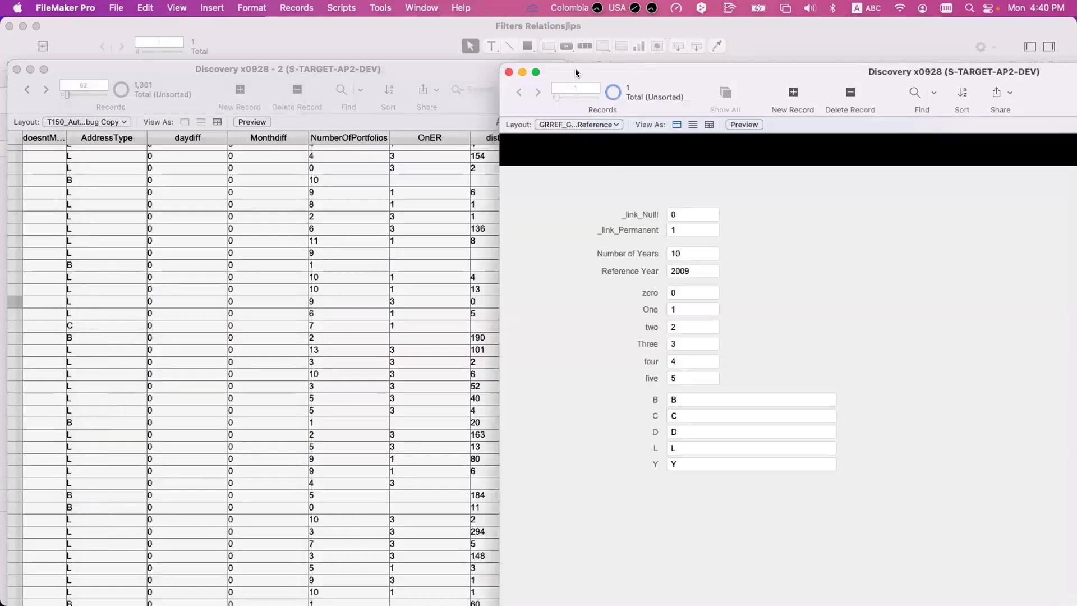
- From the Discovery x0928 - 2 window, open the database field definitions and the auto-enter calculation of the New Grade field
click(574, 68)
click(428, 198)
key(shift+super+d)
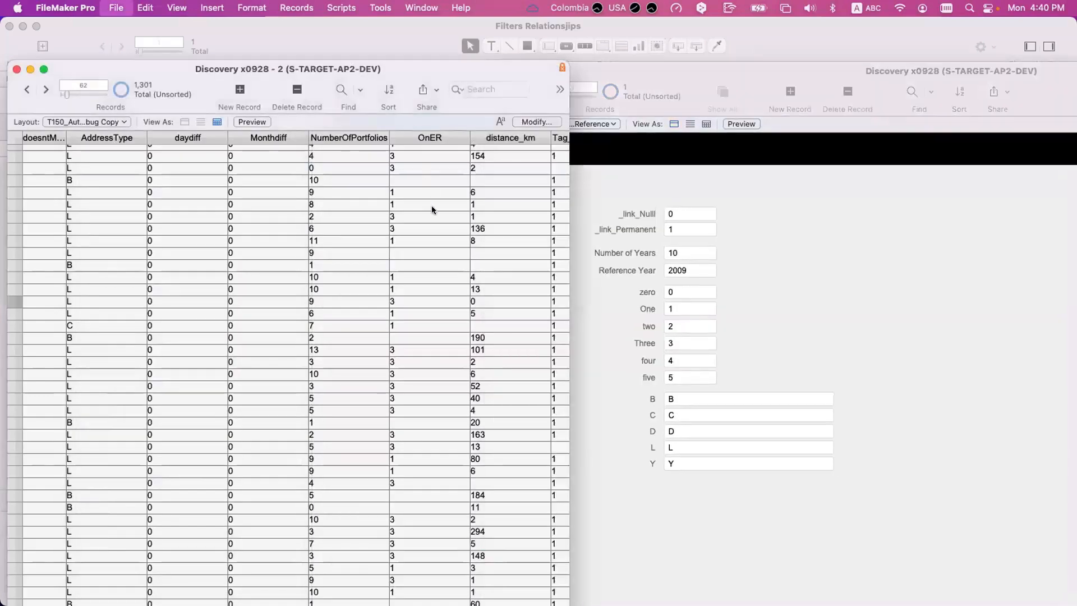
click(378, 331)
key(n)
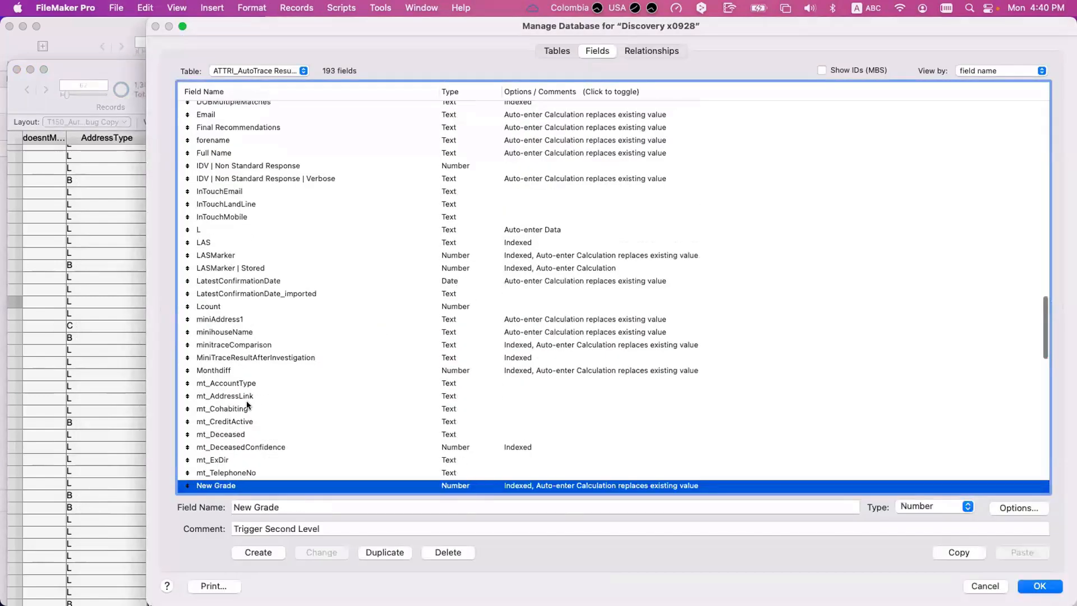
scroll(250, 436, down, 2)
scroll(251, 438, down, 1)
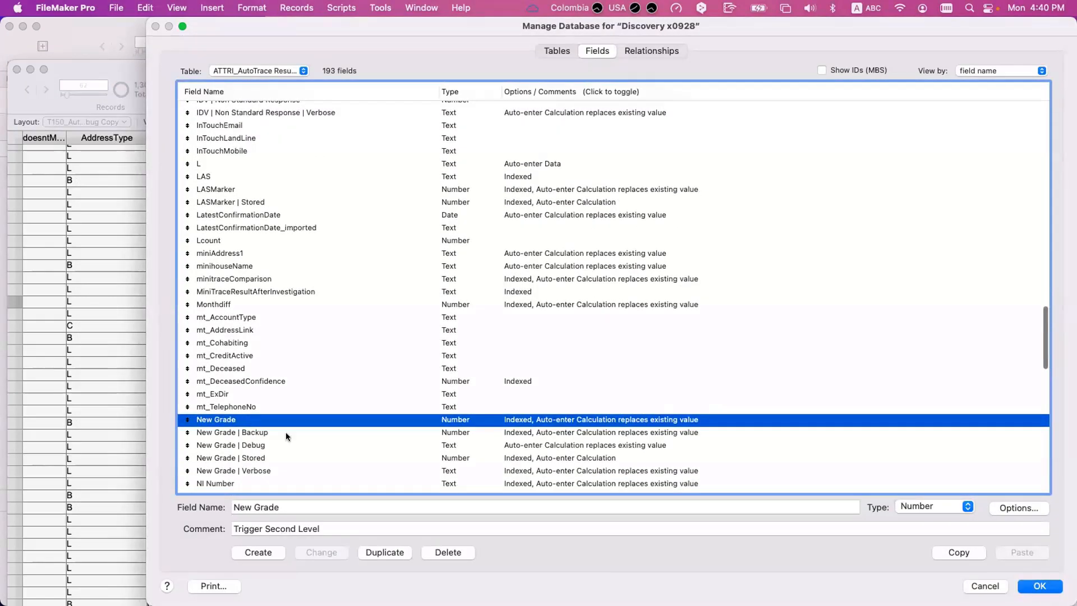
key(space)
click(813, 416)
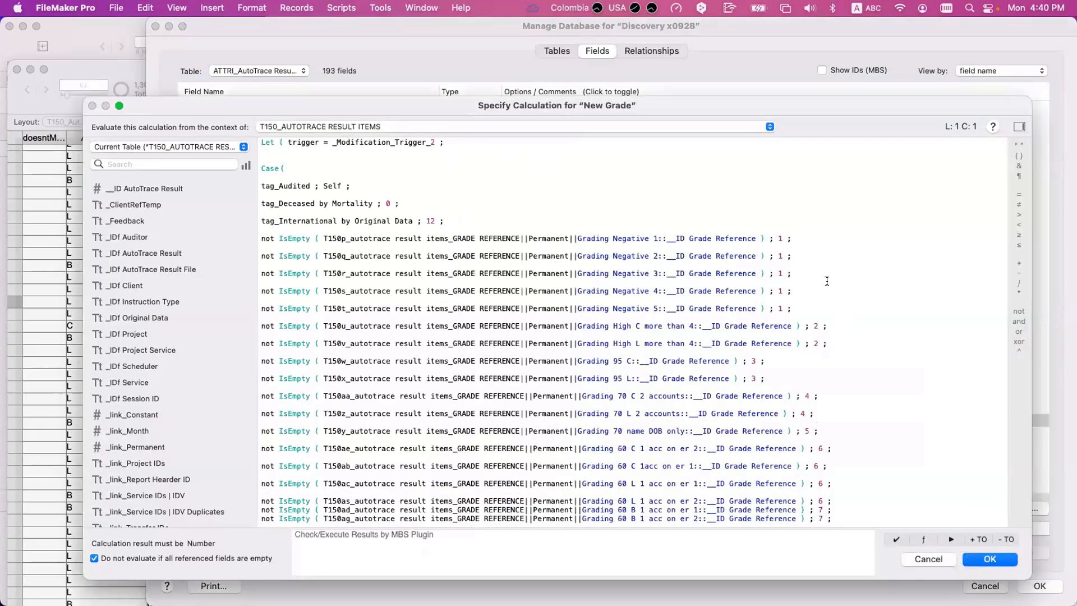
- Examine the New Grade tests group by group, highlighting those that return 1, 2 and 3 and continuing through the last test
drag(809, 310, 210, 234)
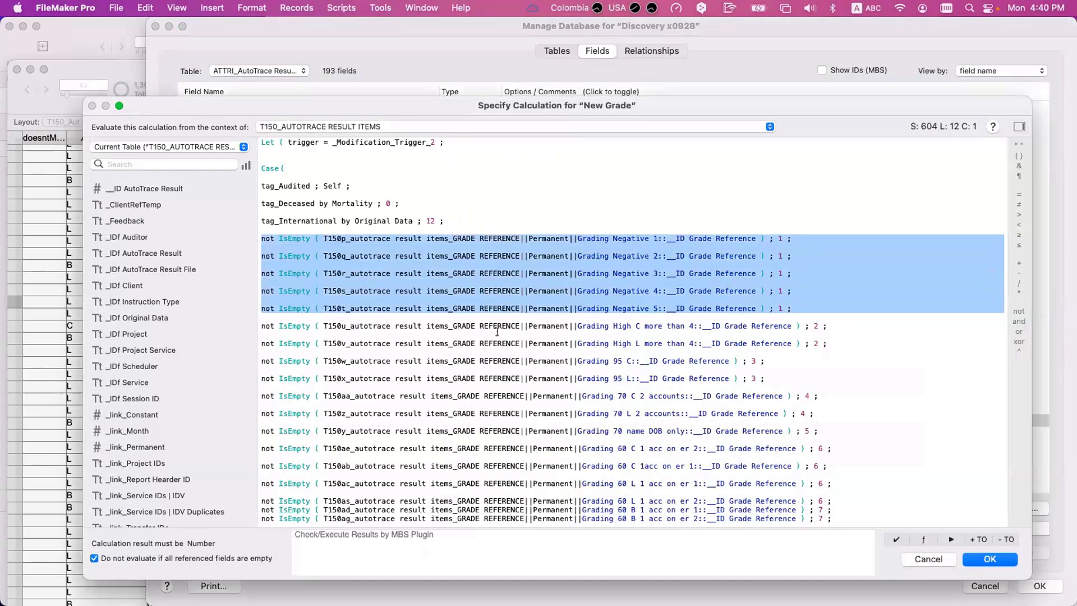
drag(829, 345, 202, 320)
drag(767, 384, 261, 359)
scroll(891, 339, down, 3)
click(864, 338)
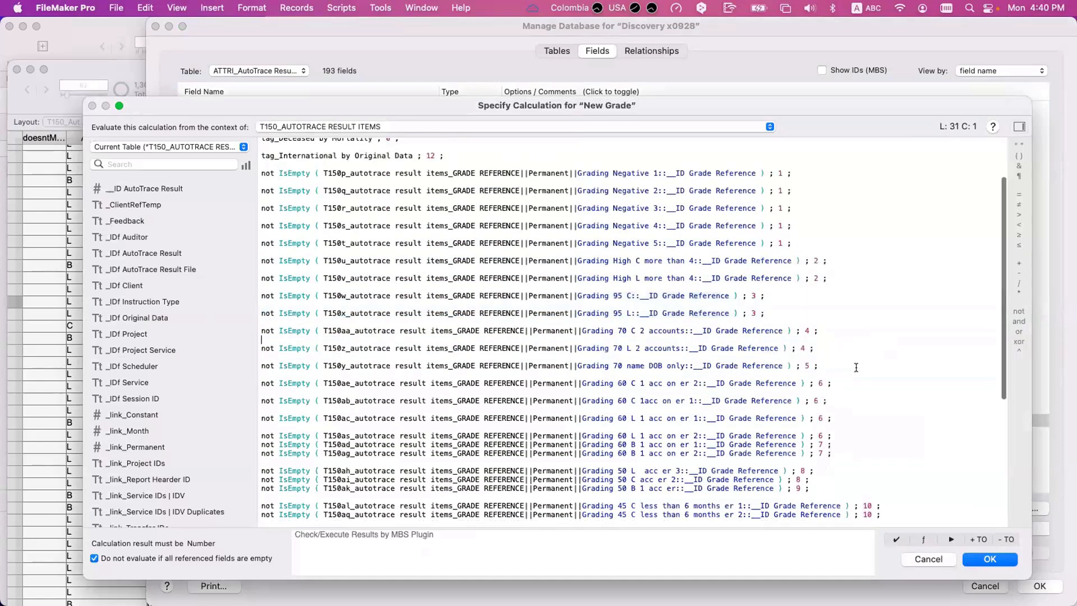
click(856, 378)
double_click(857, 383)
click(846, 452)
scroll(828, 468, down, 2)
scroll(487, 454, down, 3)
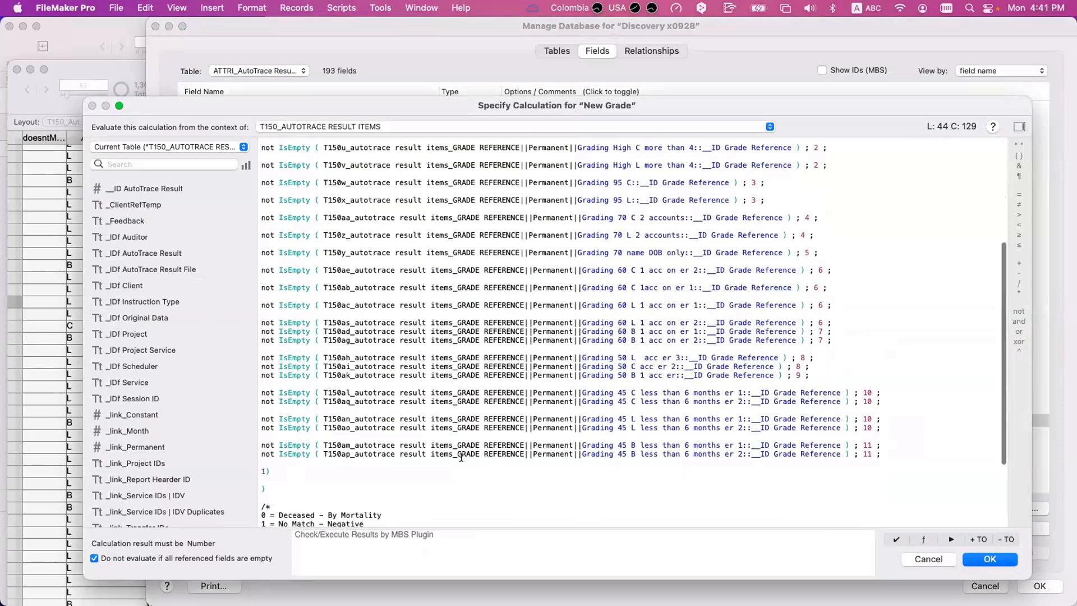
- Insert a tab between the default result 1 and the closing parenthesis of the New Grade Case statement
click(267, 471)
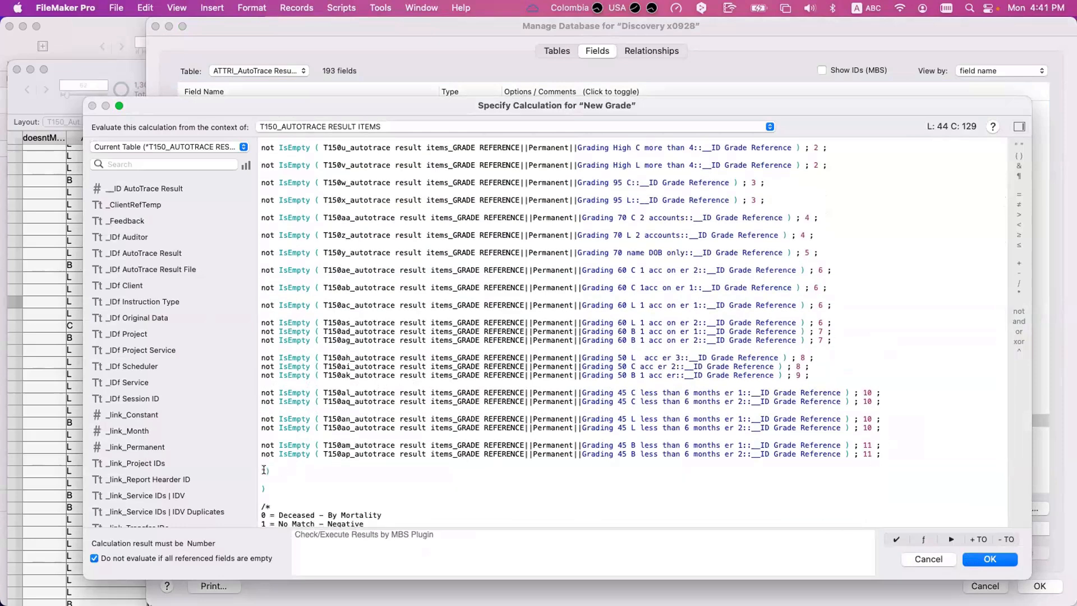
key(alt+Tab)
scroll(276, 485, up, 1)
click(273, 490)
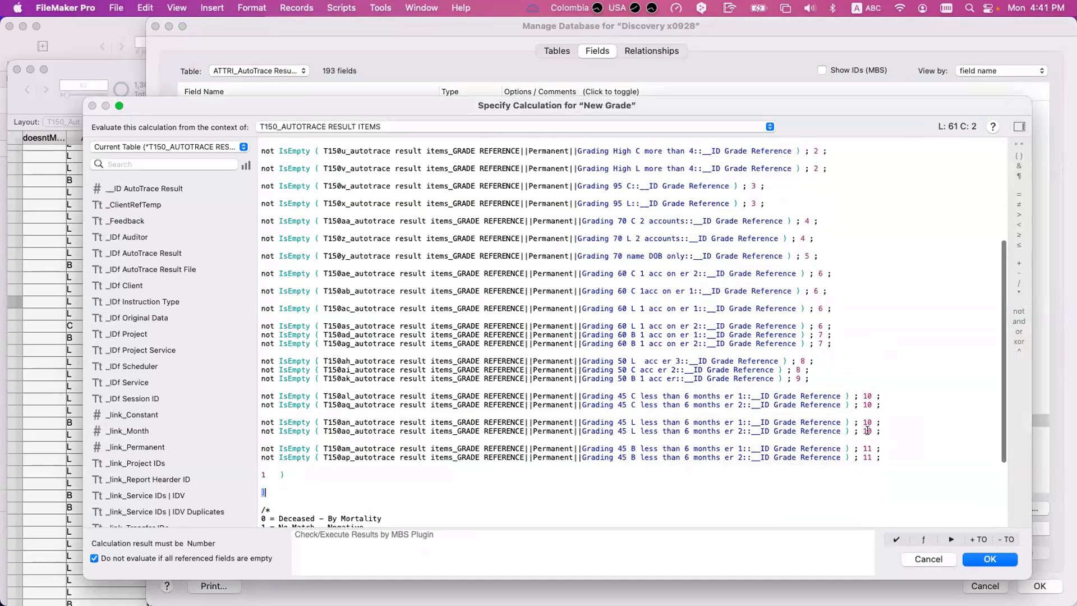
- Highlight the "1 = No Match - Negative" comment and all Case tests to examine when New Grade uses its default result
scroll(265, 472, down, 2)
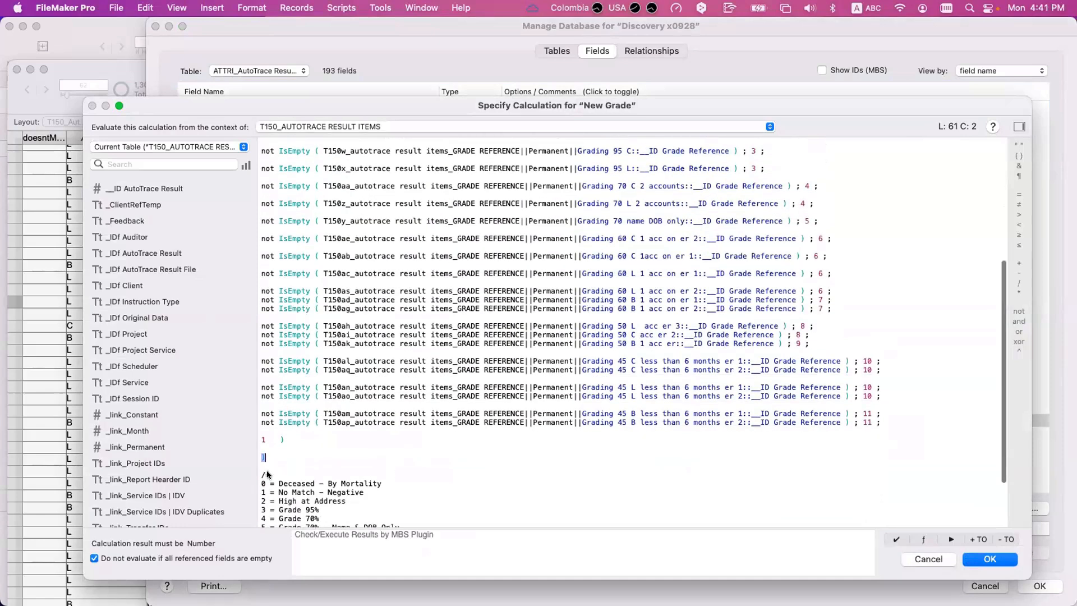
drag(365, 492, 221, 490)
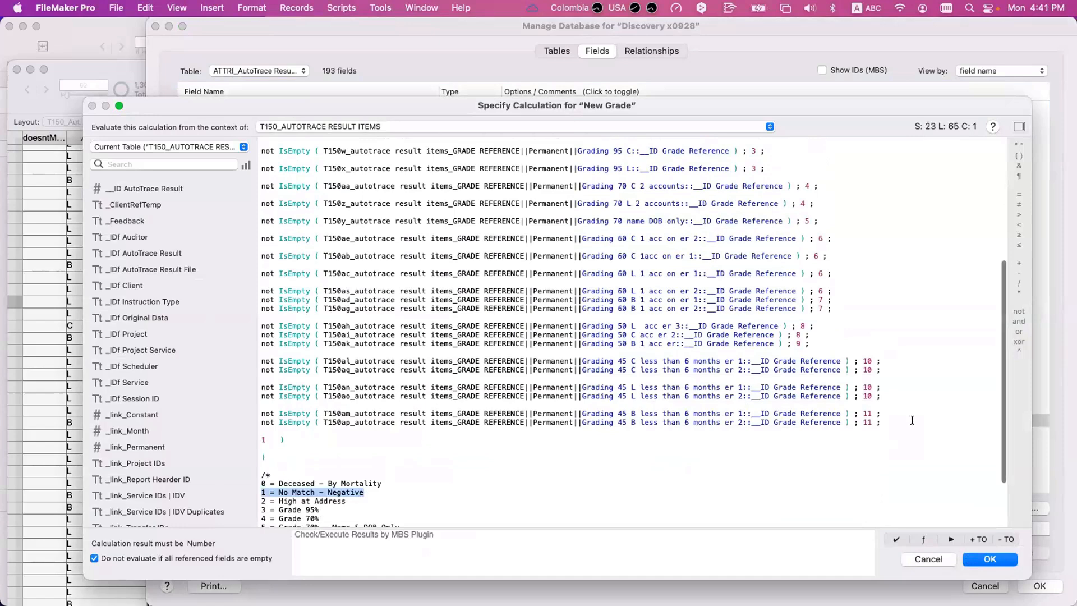
drag(902, 418, 233, 181)
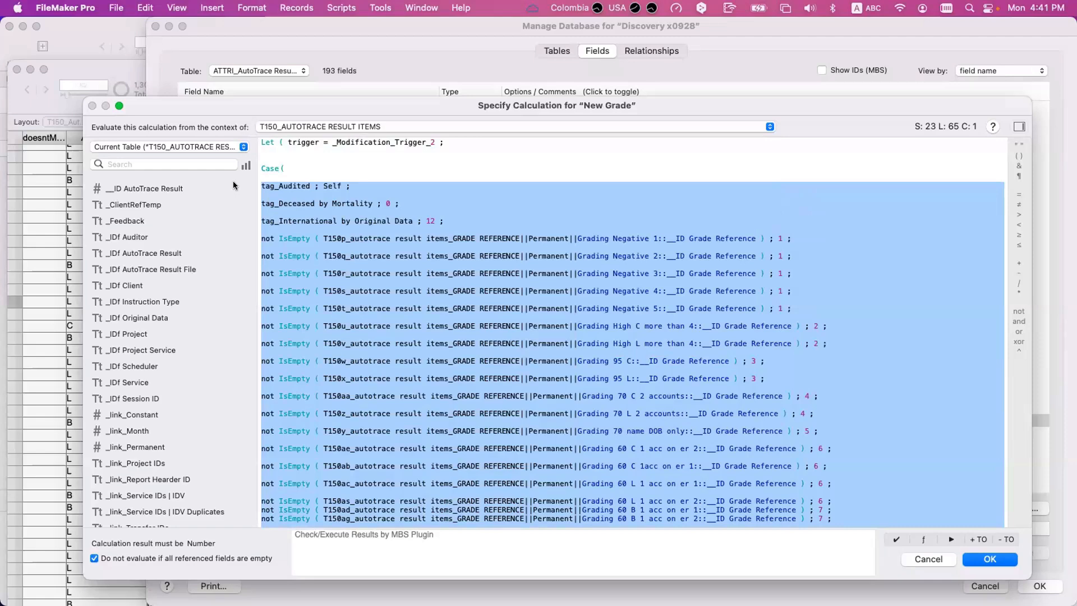
drag(233, 180, 265, 460)
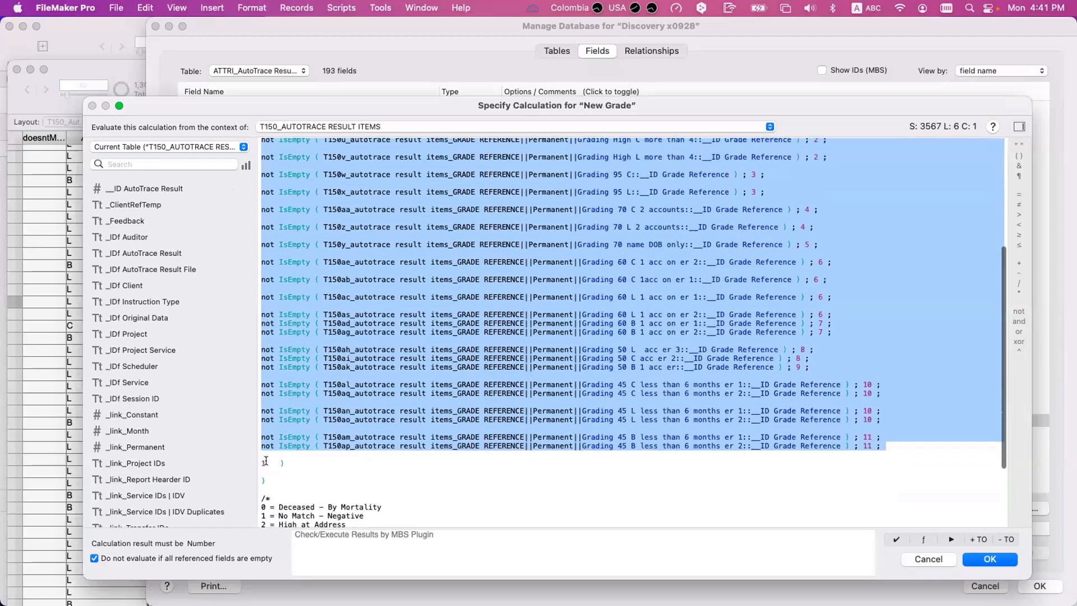
click(266, 460)
drag(374, 515, 242, 502)
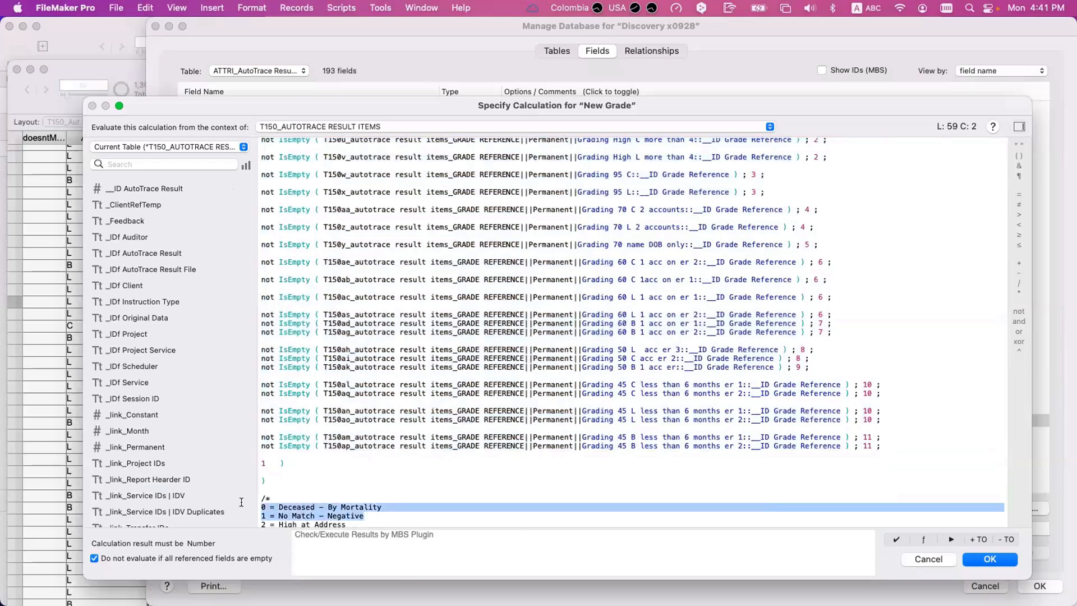
click(285, 462)
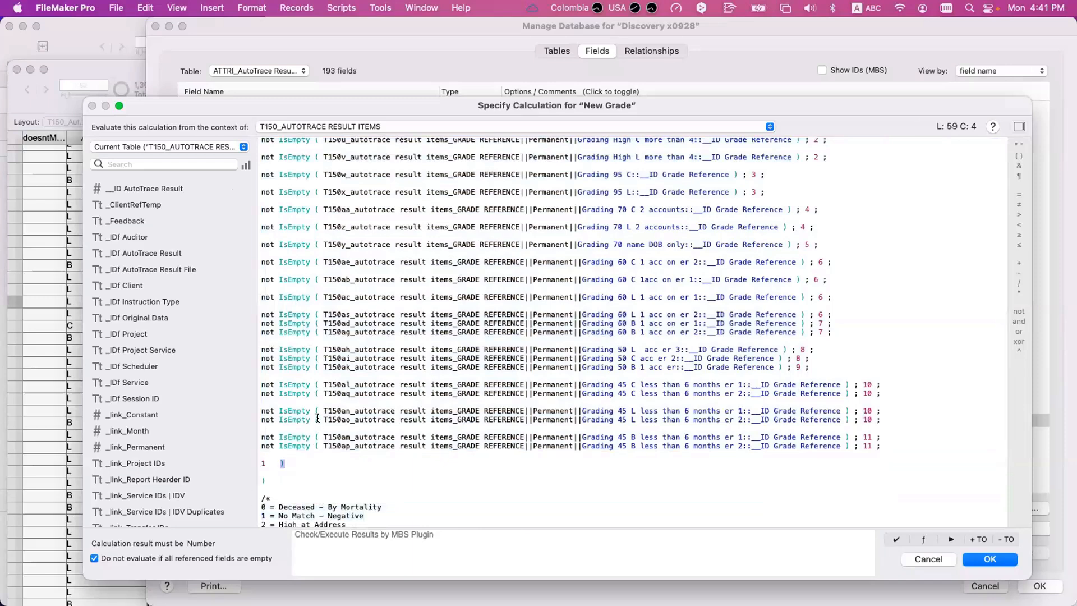
scroll(318, 418, up, 5)
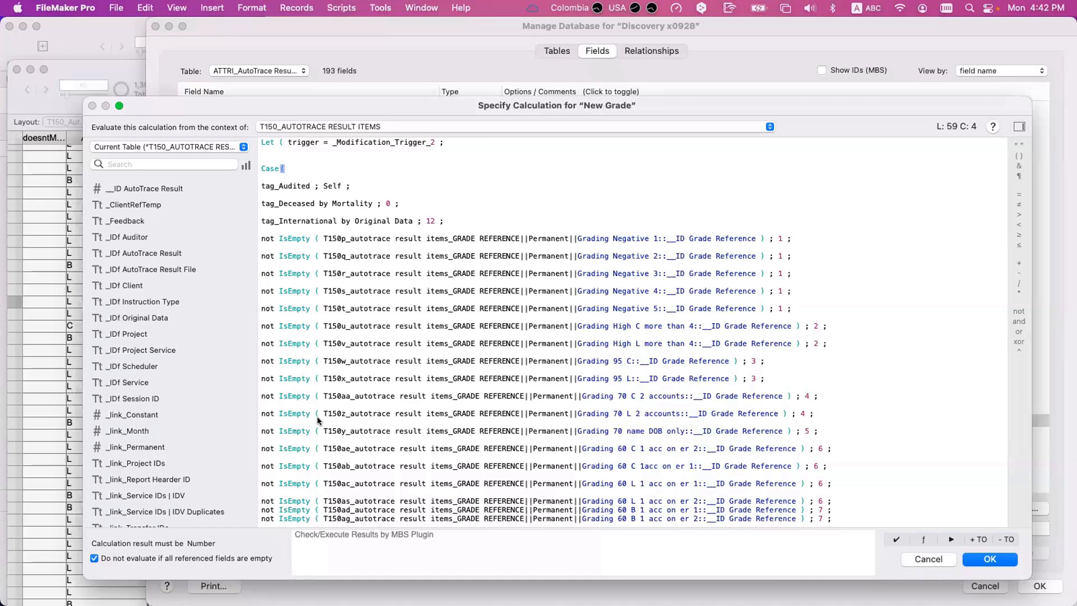
- Highlight the New Grade Case tests from the last one returning 11 back up to those returning 2, then clear the selection
scroll(407, 385, down, 3)
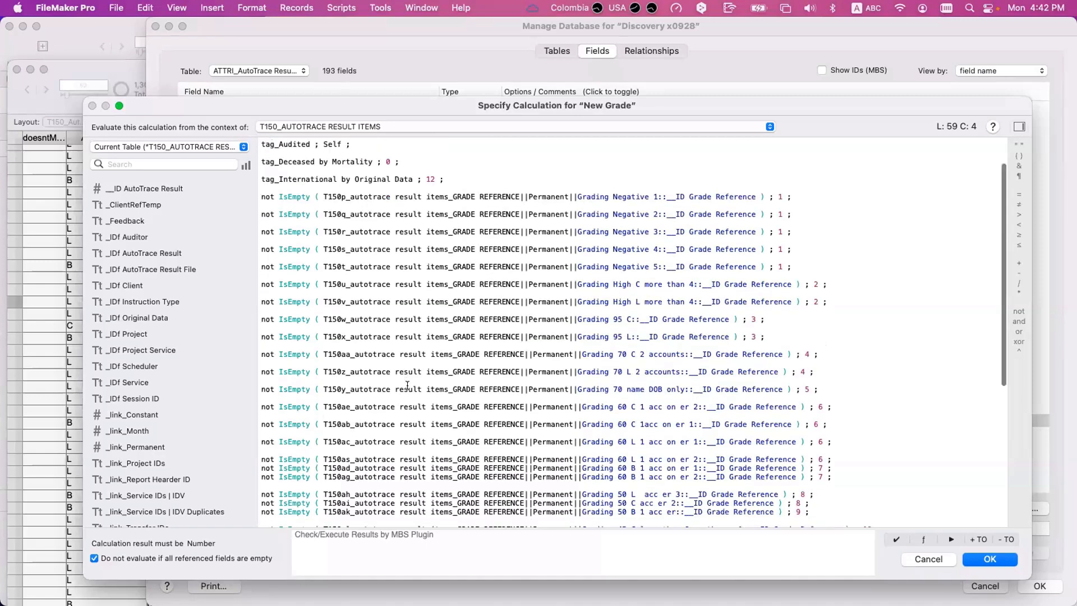
scroll(408, 385, down, 2)
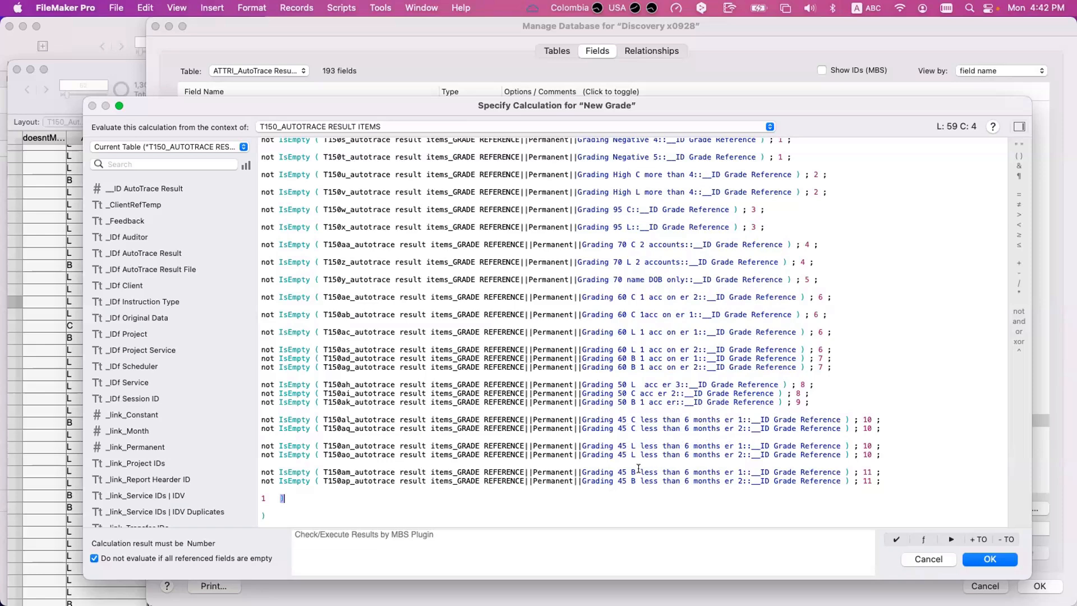
drag(915, 484, 127, 95)
drag(143, 189, 190, 313)
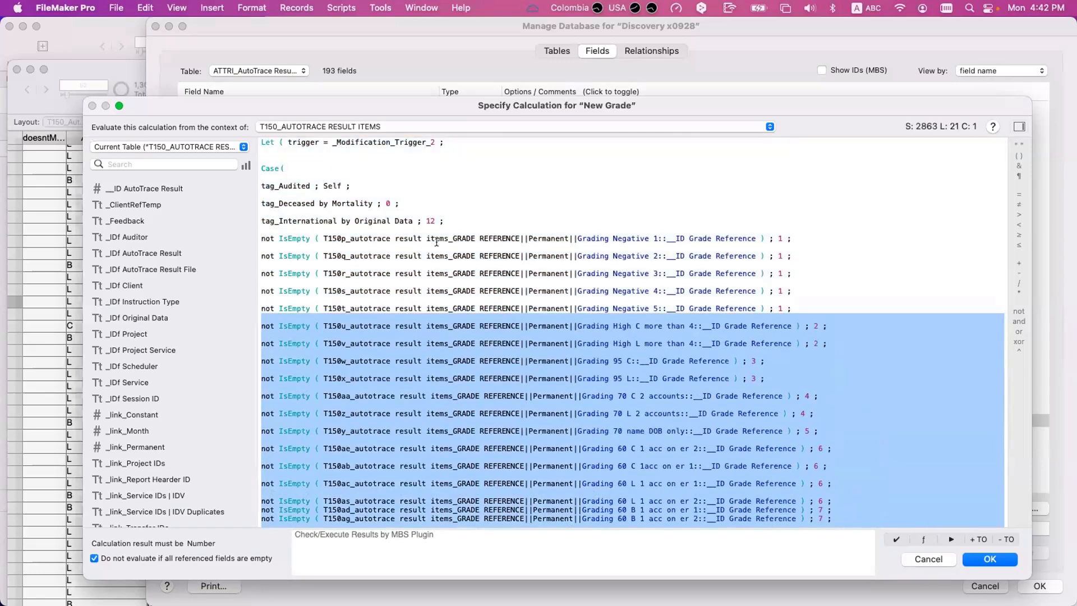
click(438, 236)
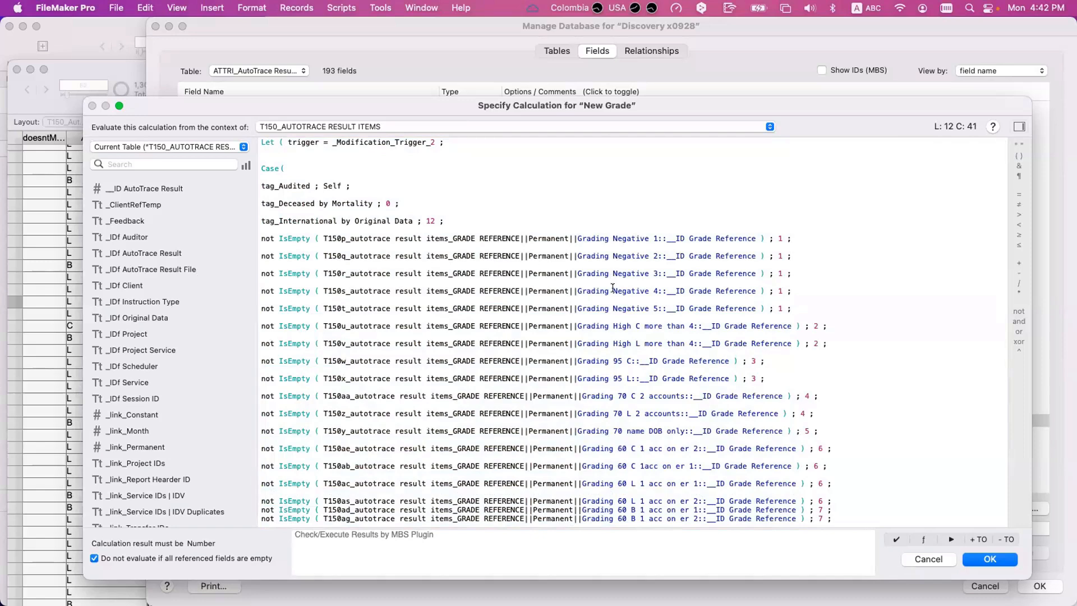
- Review the New Grade Case tests down to the default result and highlight the first test, tag_Audited ; Self
scroll(613, 291, down, 5)
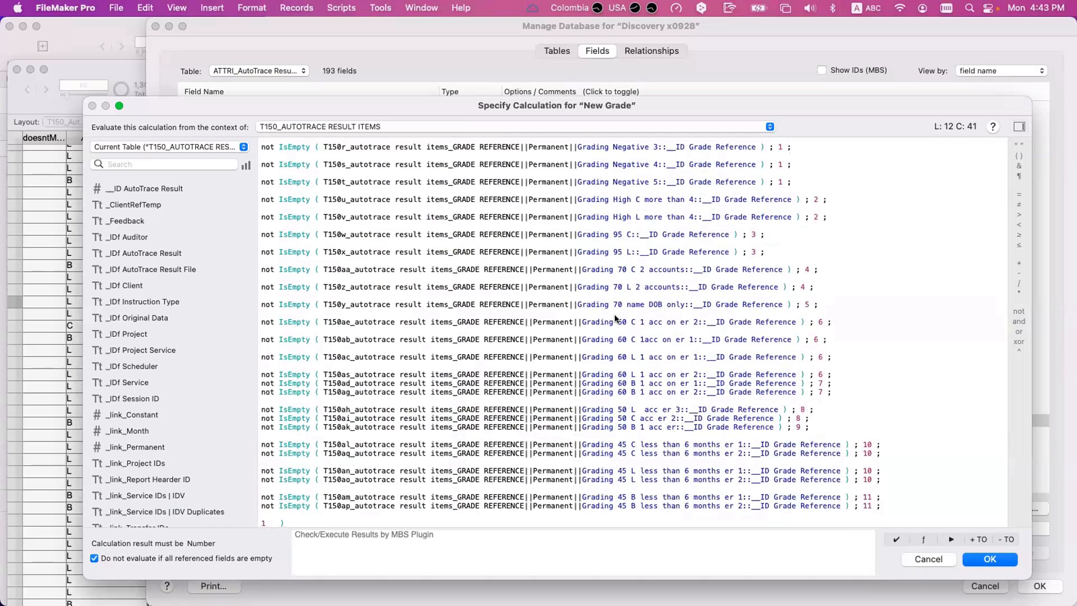
scroll(615, 312, down, 2)
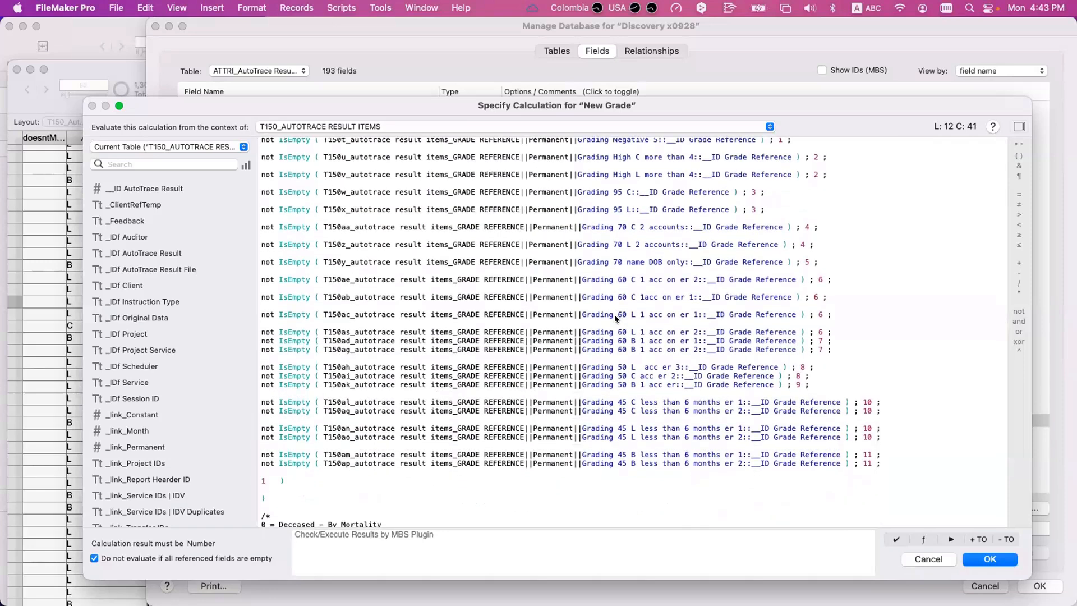
scroll(614, 314, up, 1)
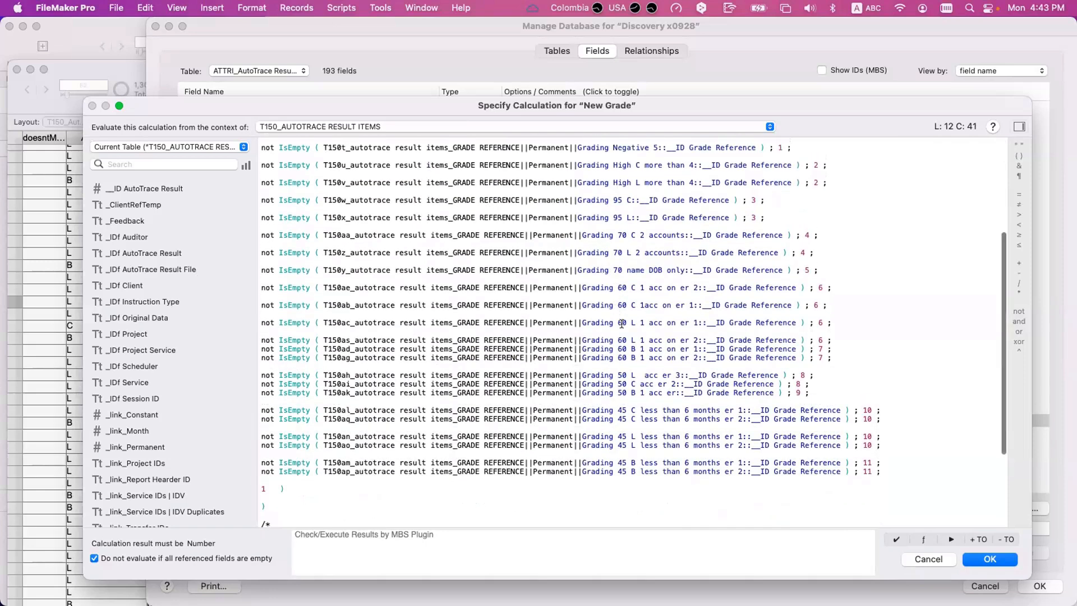
scroll(638, 381, up, 2)
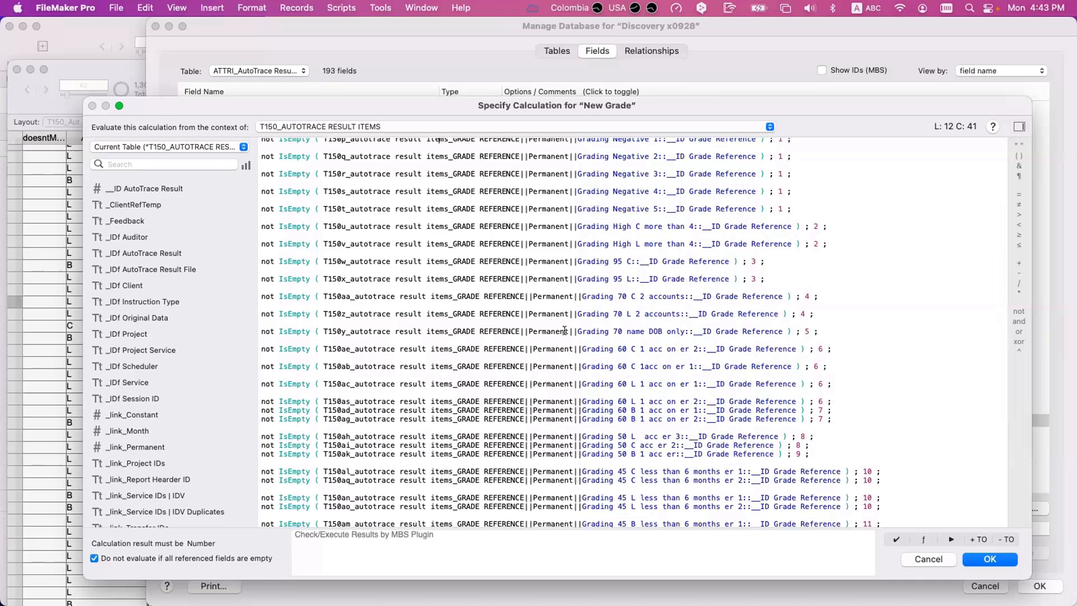
scroll(564, 331, up, 5)
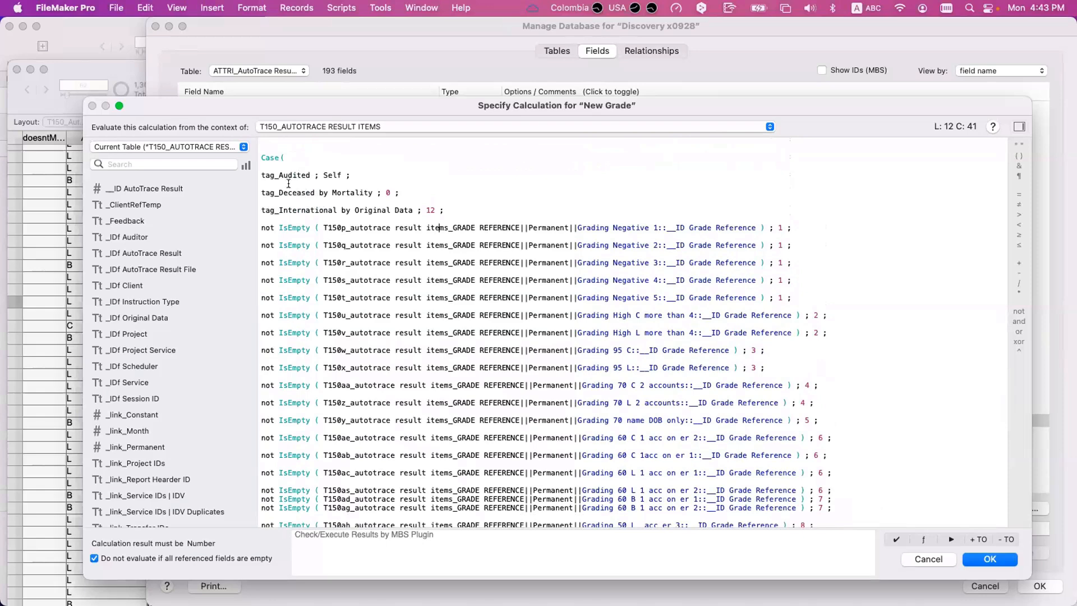
scroll(277, 178, up, 1)
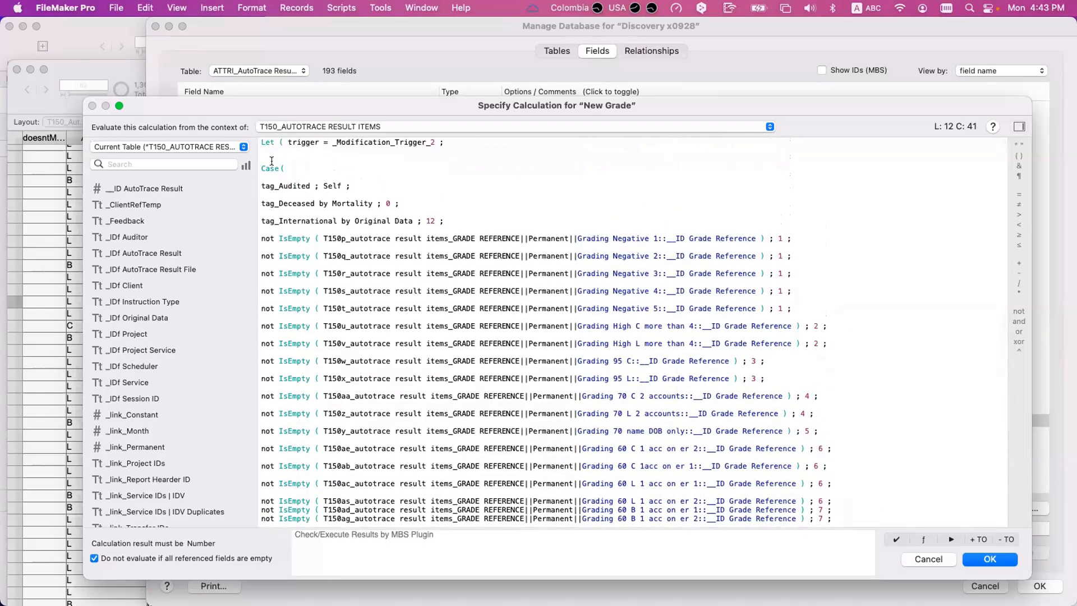
double_click(348, 185)
shift+click(255, 184)
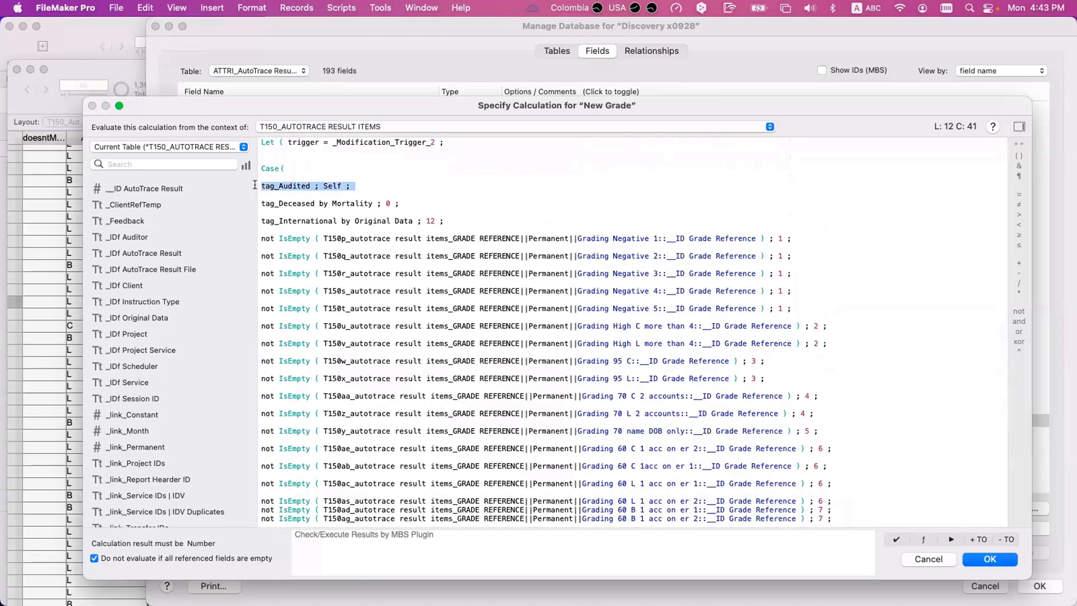
drag(371, 185, 242, 189)
drag(360, 184, 239, 185)
scroll(239, 186, down, 1)
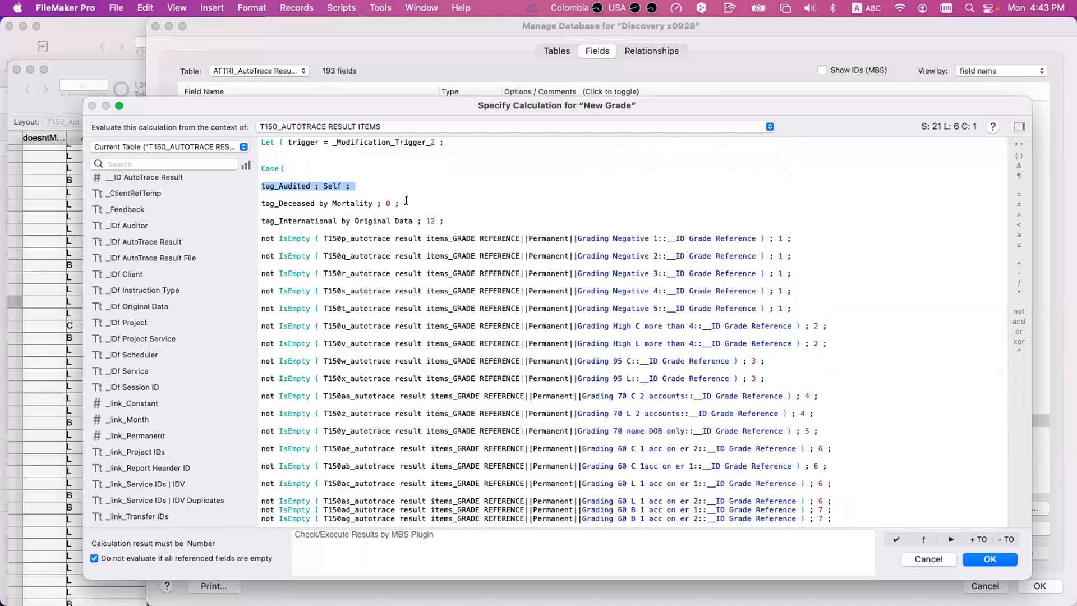
- Highlight the tag_Deceased by Mortality test and compare its place in the order with the remaining Case tests
drag(405, 202, 244, 202)
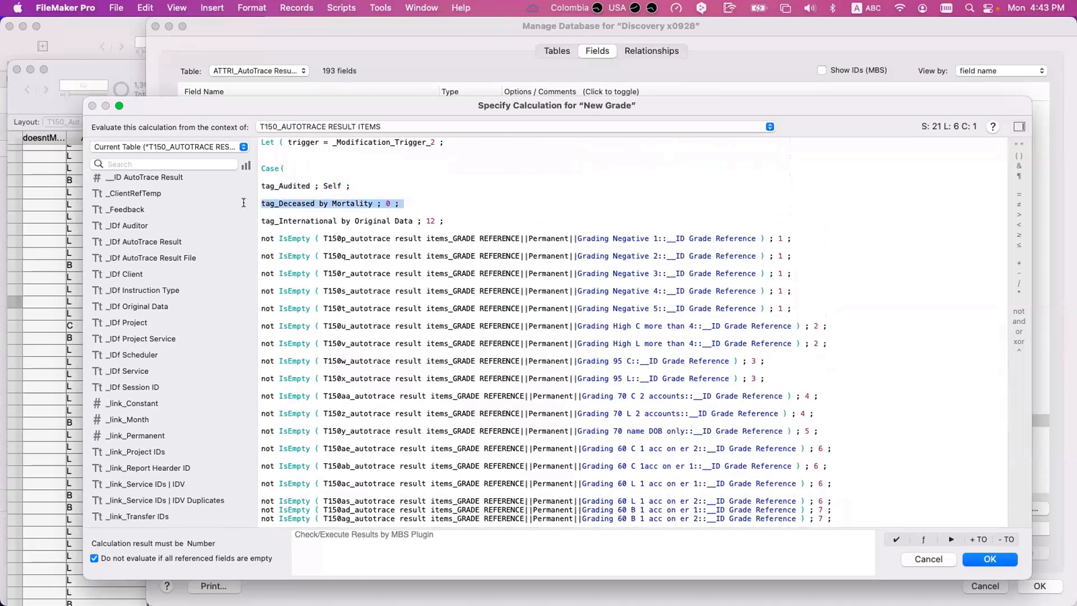
click(402, 203)
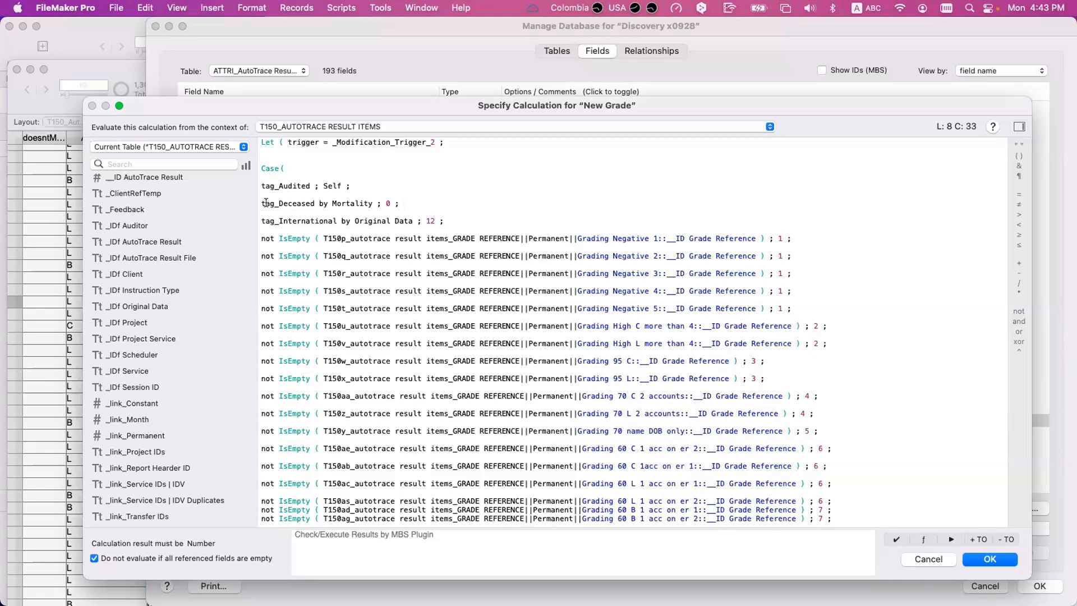
scroll(360, 238, down, 10)
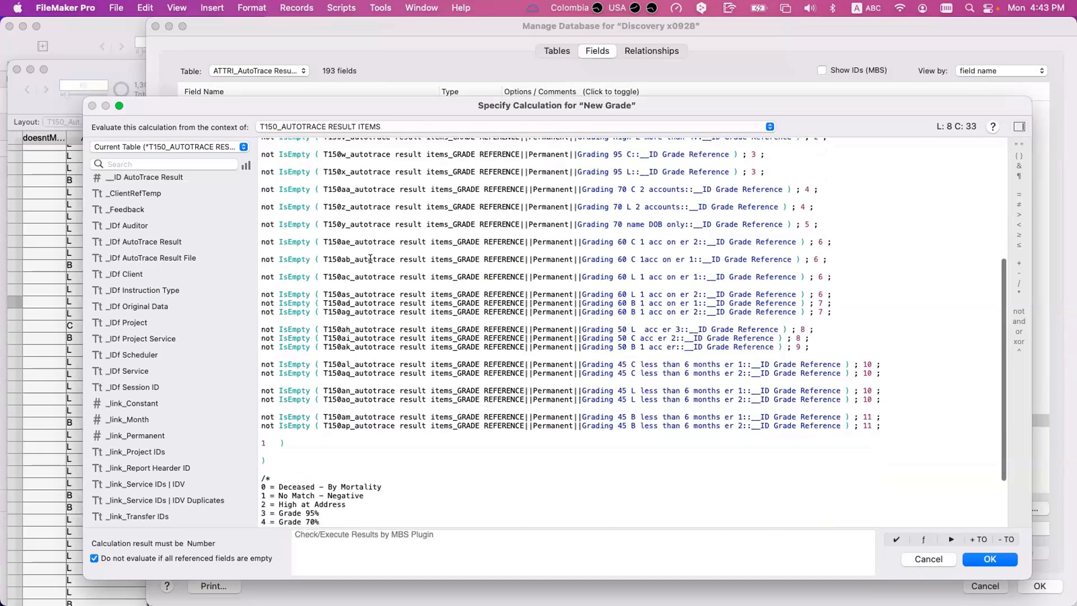
scroll(370, 258, down, 5)
scroll(369, 259, up, 11)
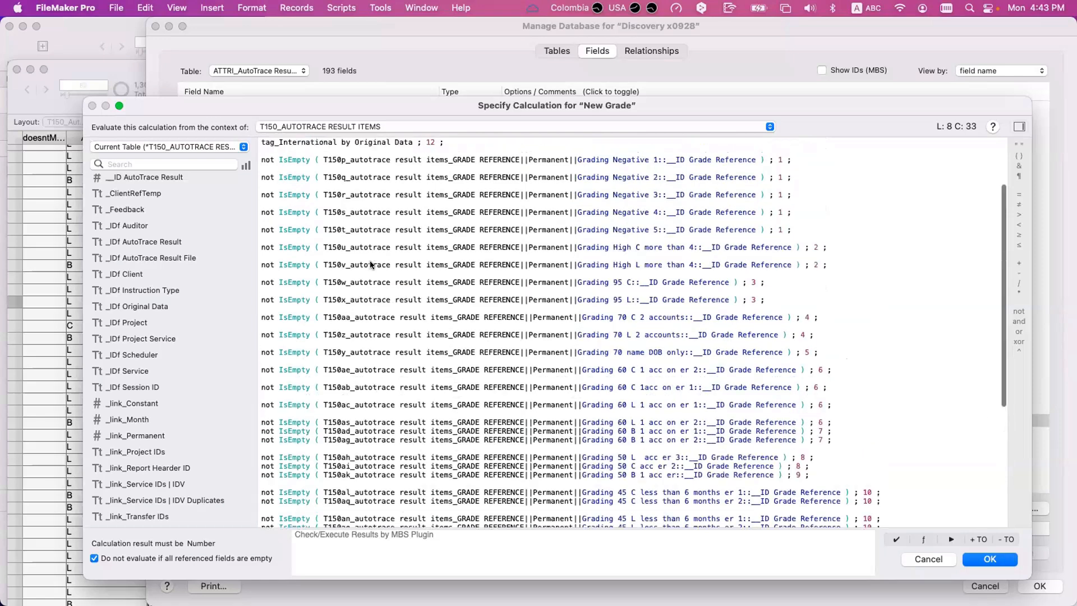
scroll(369, 260, up, 4)
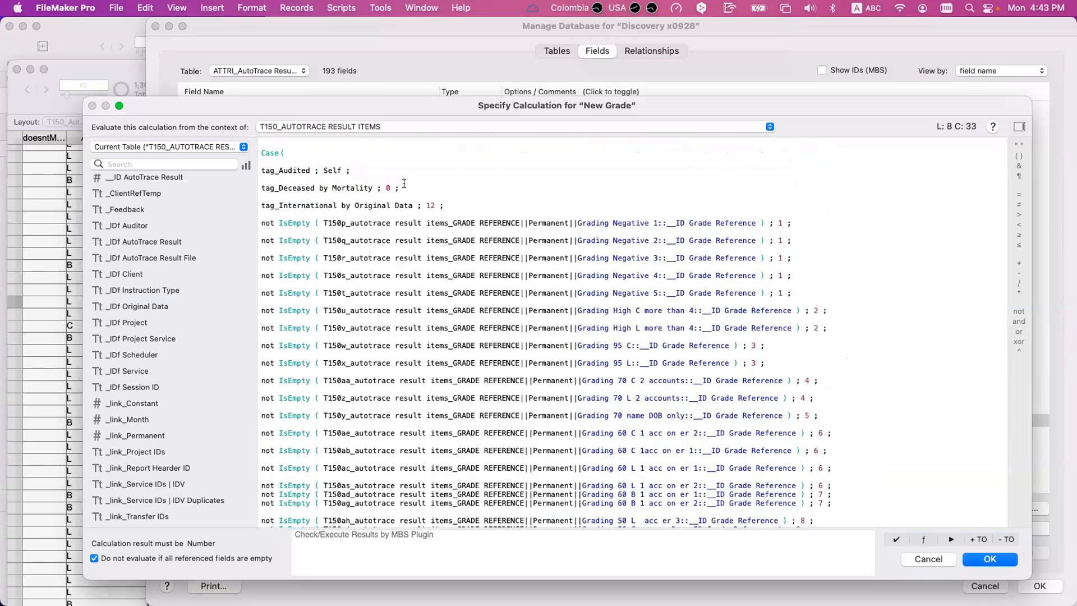
- Highlight the tag_Deceased by Mortality test, its result 0 and the matching "0 = Deceased - By Mortality" comment
drag(401, 189, 248, 185)
scroll(247, 185, down, 1)
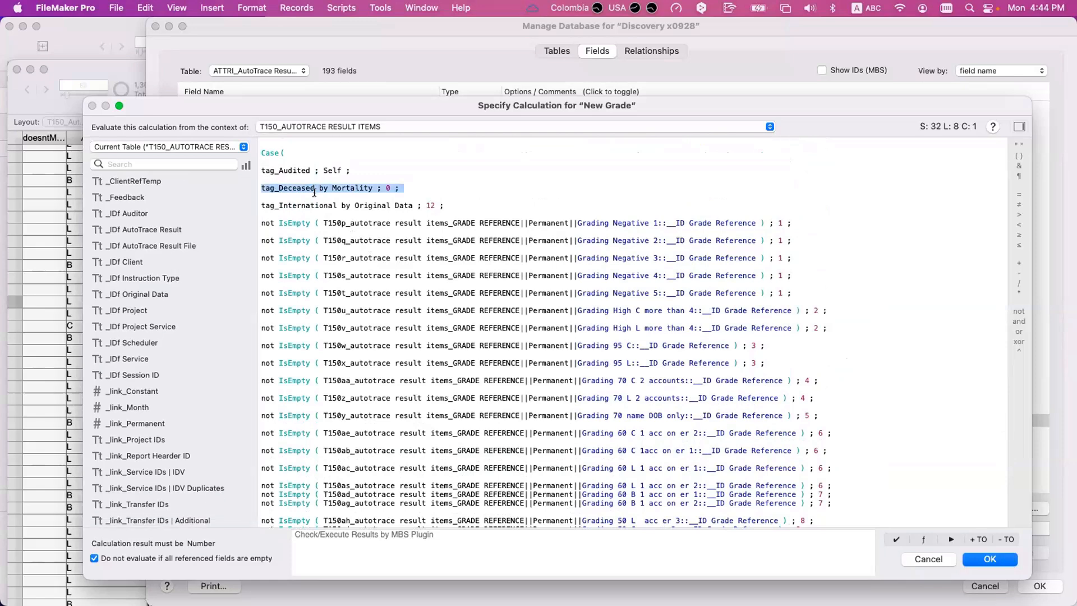
click(312, 191)
scroll(309, 190, up, 1)
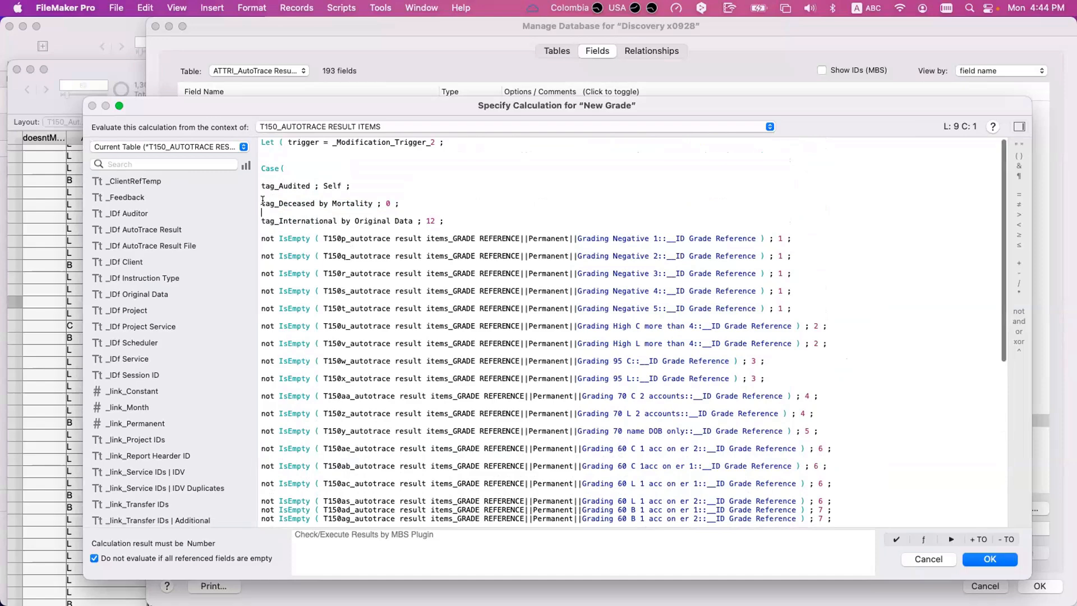
mouse_move(265, 203)
mouse_down()
mouse_move(373, 203)
mouse_move(251, 205)
mouse_up()
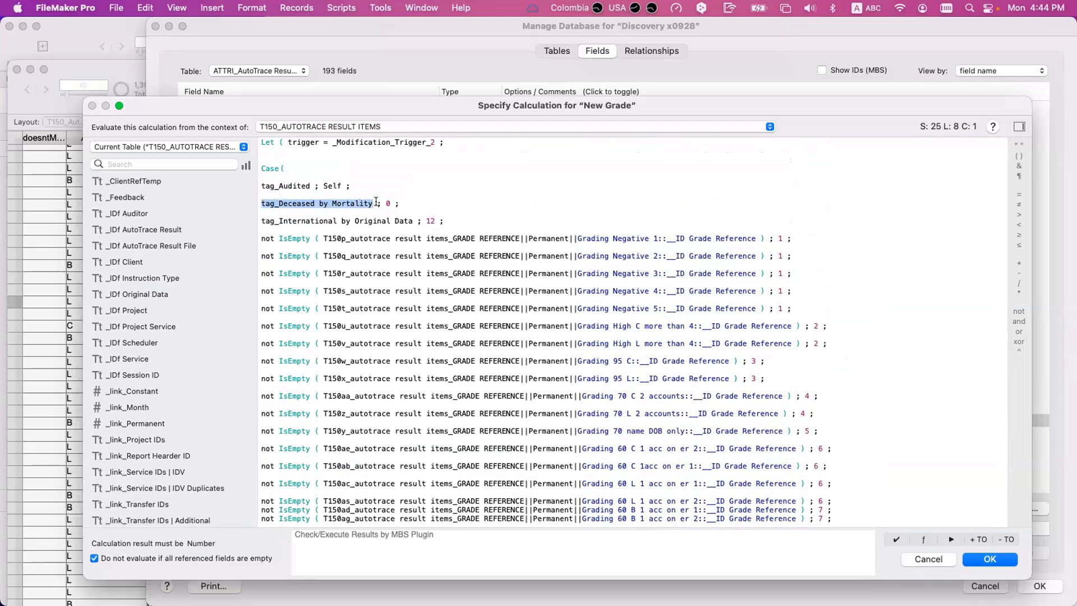
drag(383, 201, 389, 202)
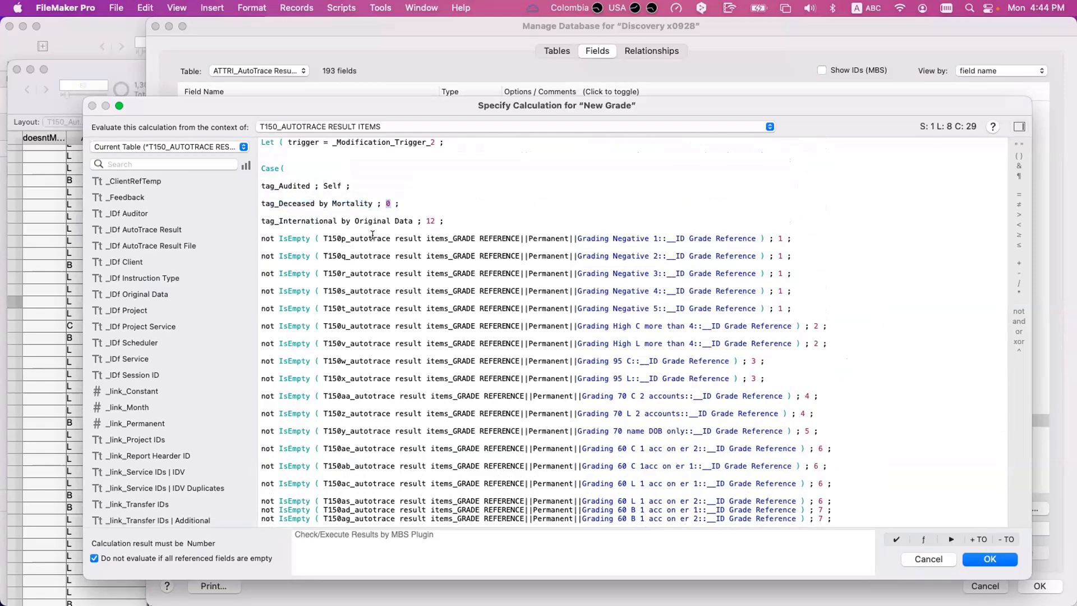
scroll(372, 235, down, 7)
drag(382, 497, 250, 492)
- Leave the New Grade calculation without saving and open the auto-enter calculation of the tag_Deceased by Mortality field
key(Escape)
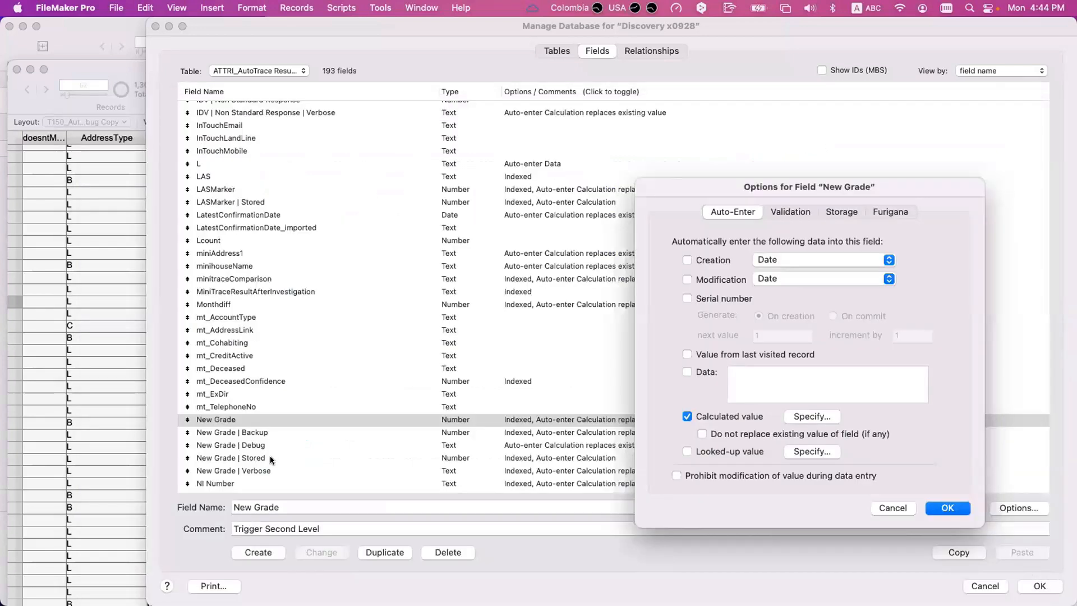
key(Escape)
click(271, 458)
key(t)
scroll(271, 458, down, 5)
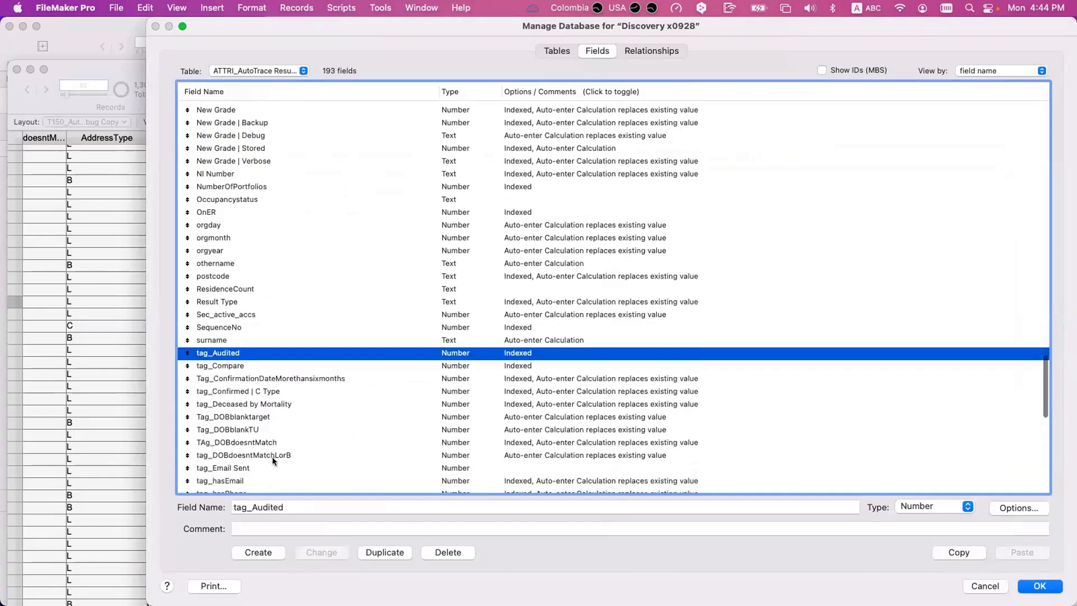
double_click(270, 400)
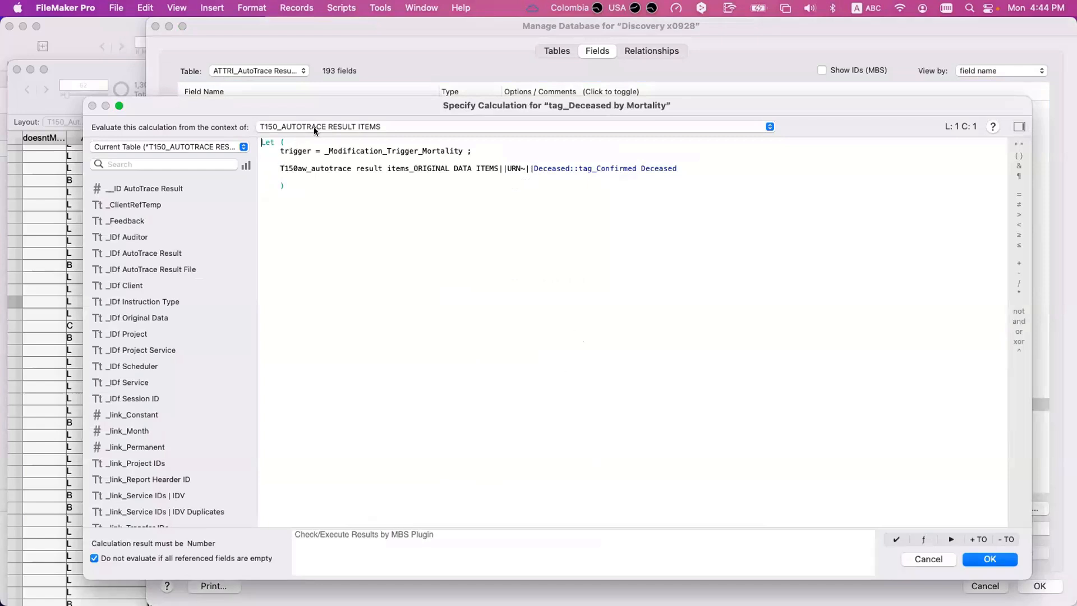
- Highlight ORIGINAL DATA ITEMS, URN and tag_Confirmed Deceased in the related field reference, then close the calculation and field options unchanged
drag(411, 168, 499, 168)
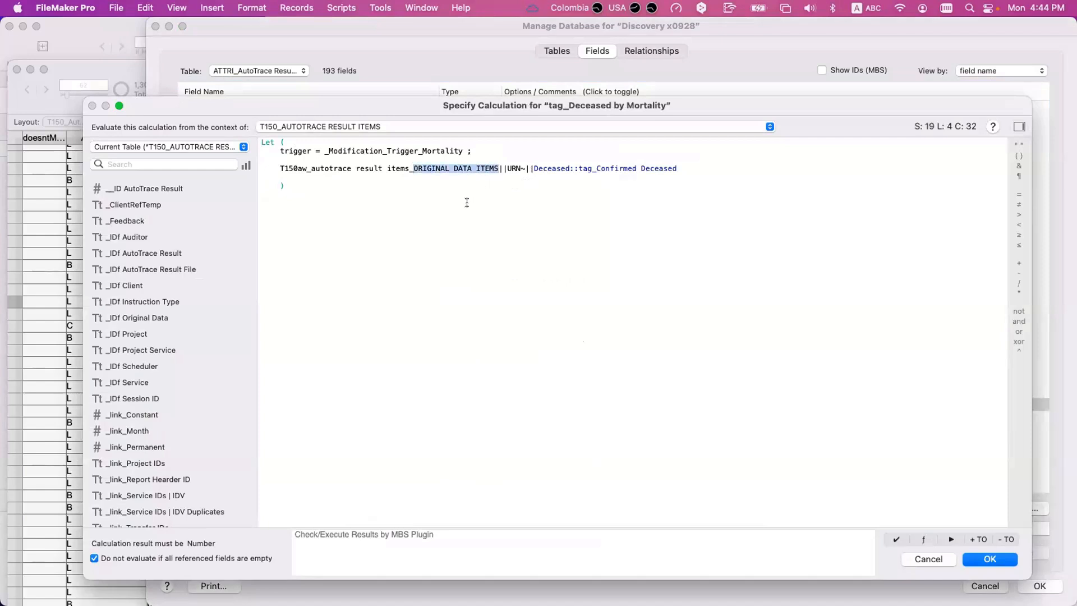
double_click(513, 168)
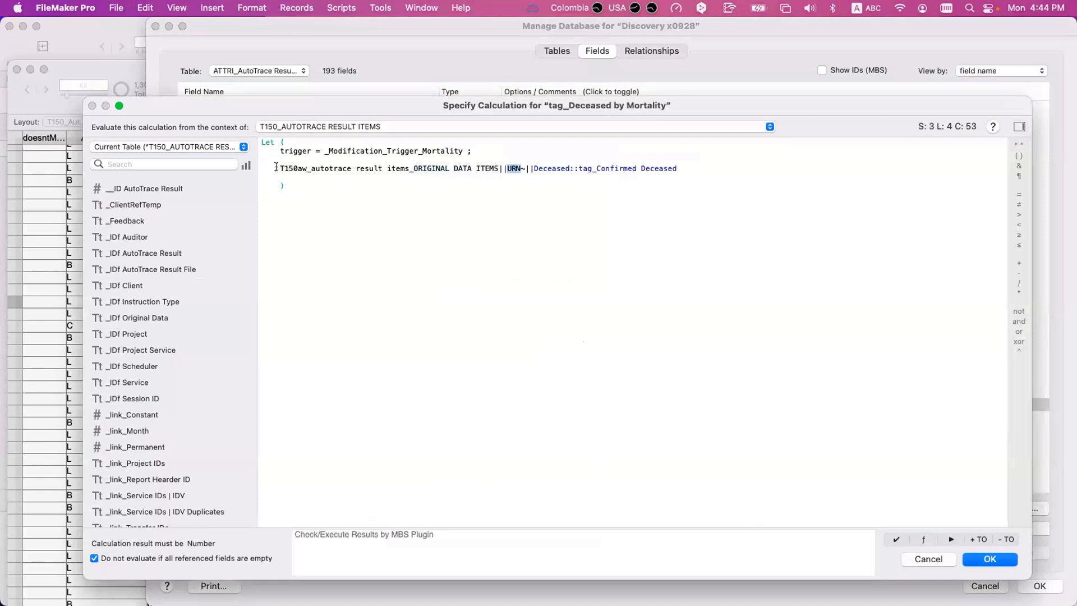
drag(276, 168, 684, 177)
click(578, 168)
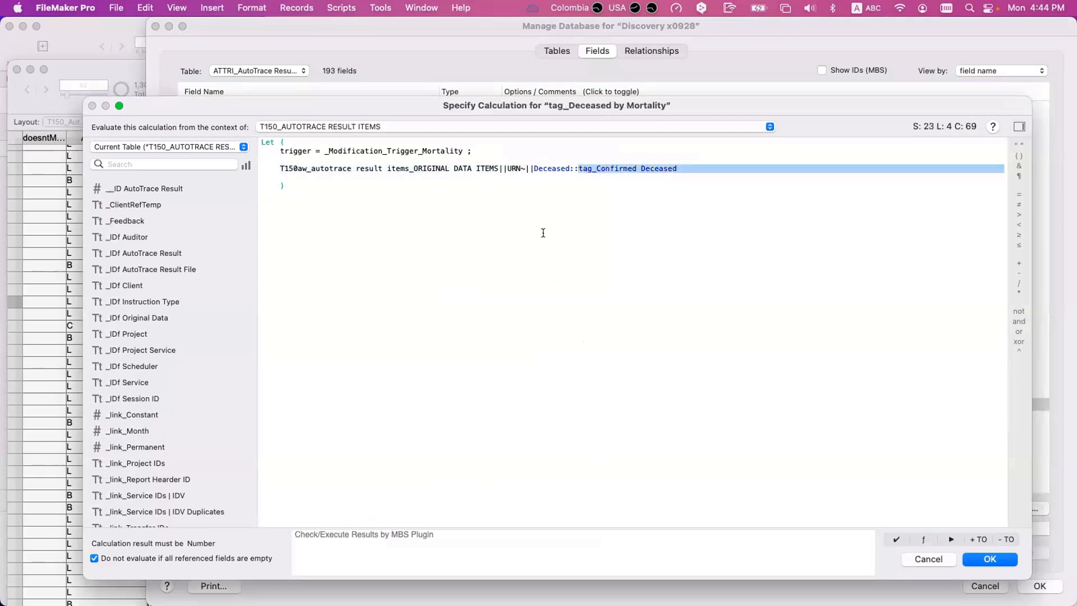
key(Escape)
key(Escape)
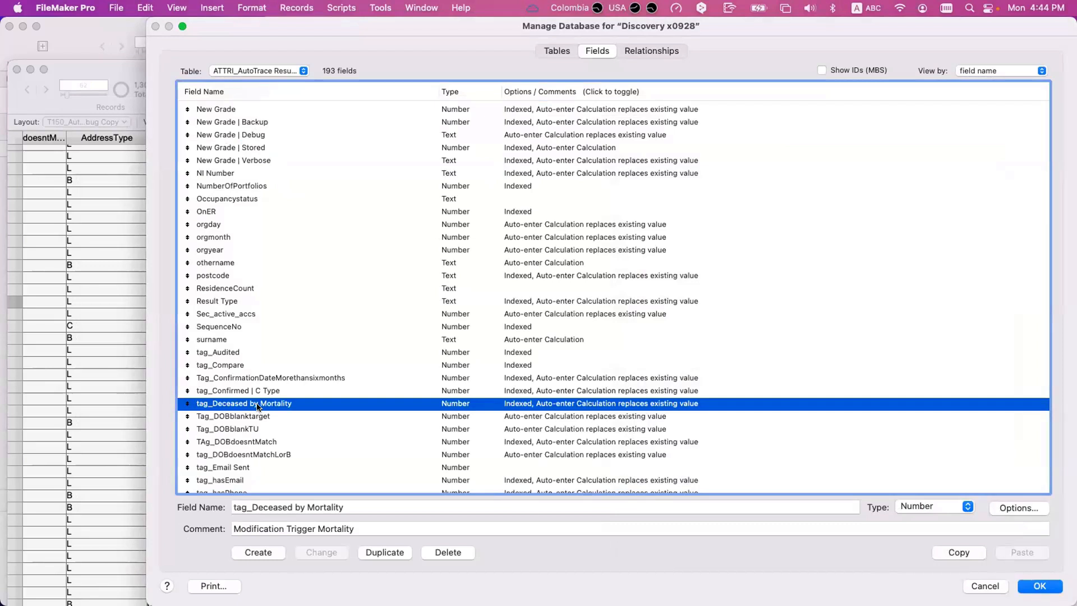
- Reopen the tag_Deceased by Mortality calculation, highlight its whole related field reference, and close it without changes
double_click(258, 406)
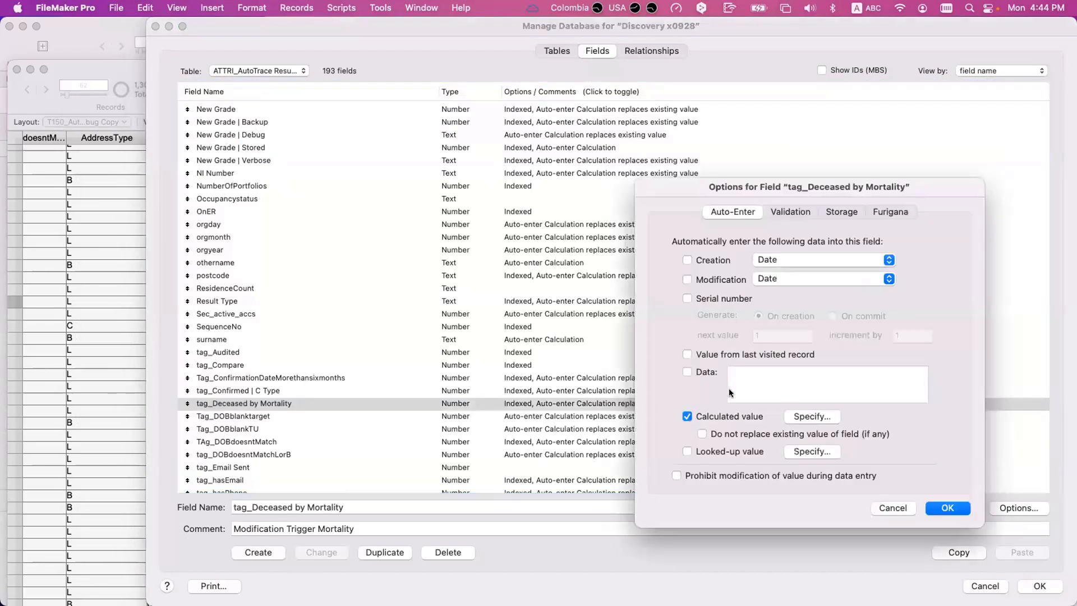
click(812, 415)
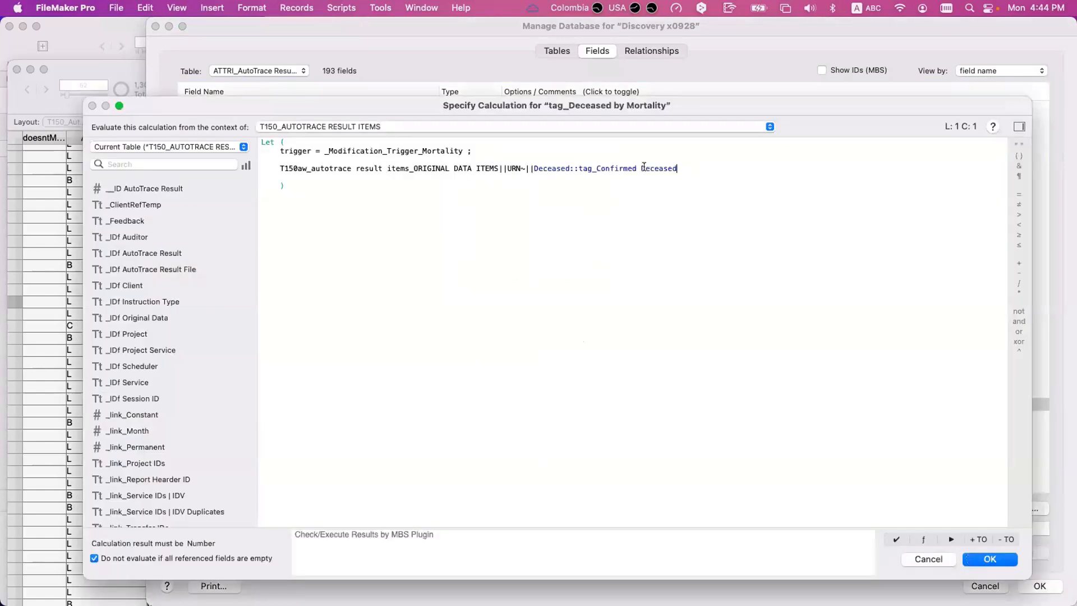
drag(678, 169, 280, 169)
key(Escape)
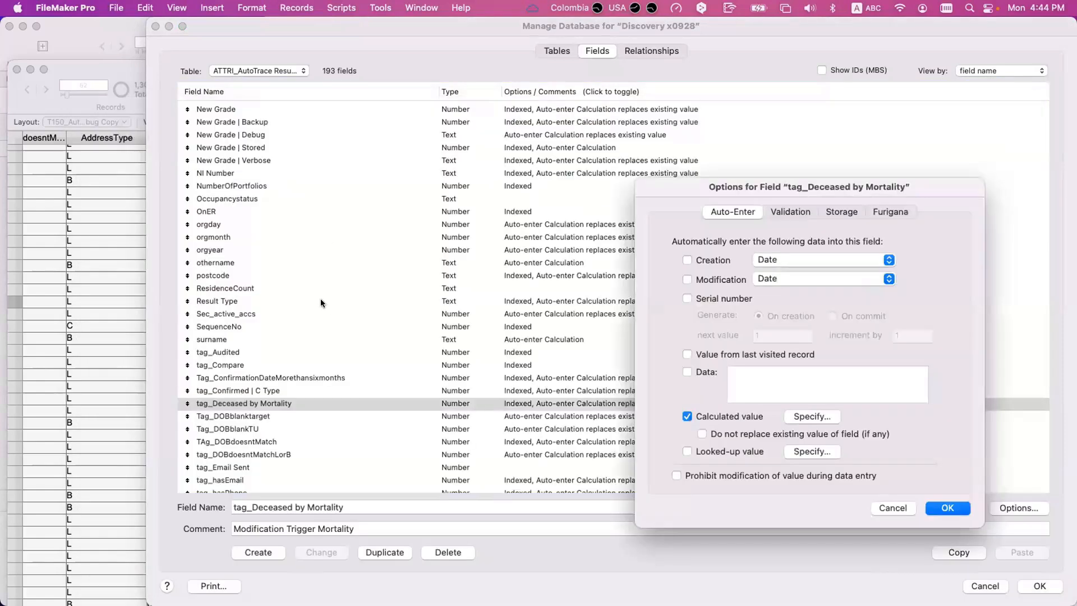
key(Escape)
- Close the field options unchanged, jump to New Grade in the field list and look through the tag fields below it
click(297, 291)
key(n)
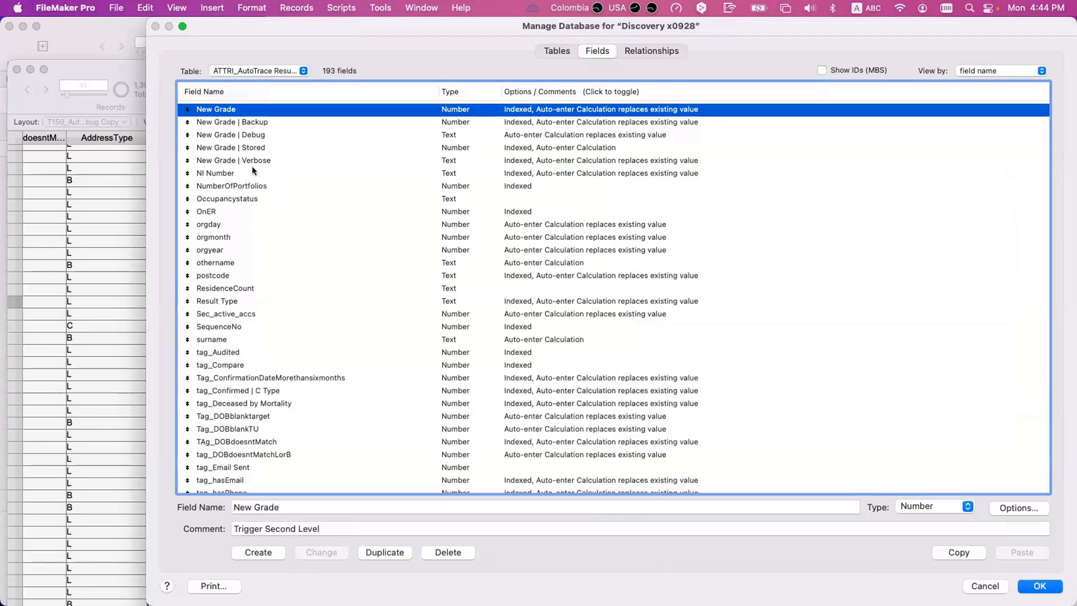
scroll(308, 321, down, 3)
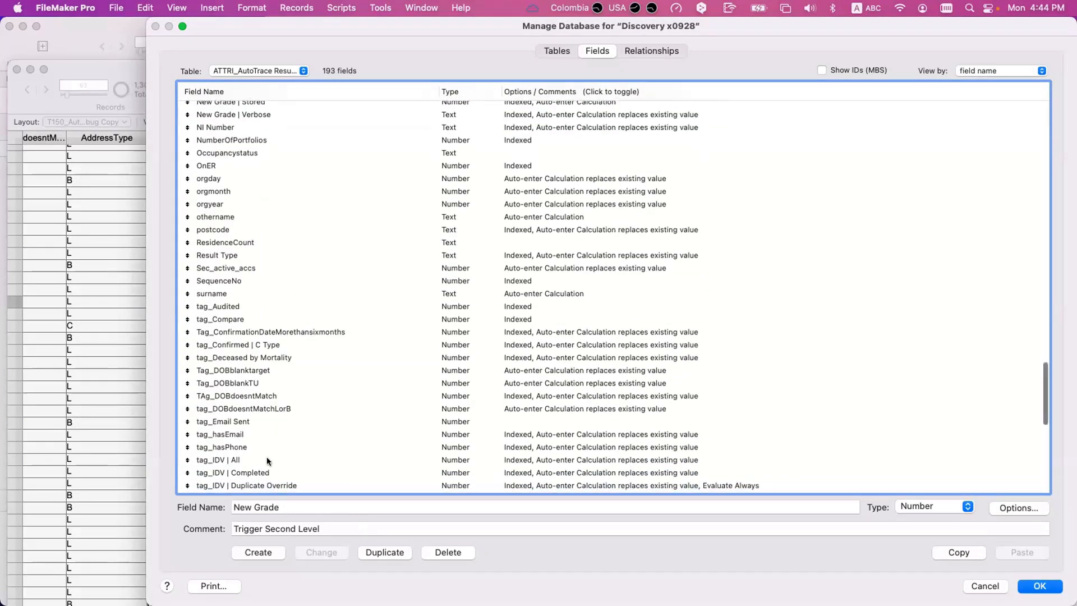
scroll(267, 460, down, 4)
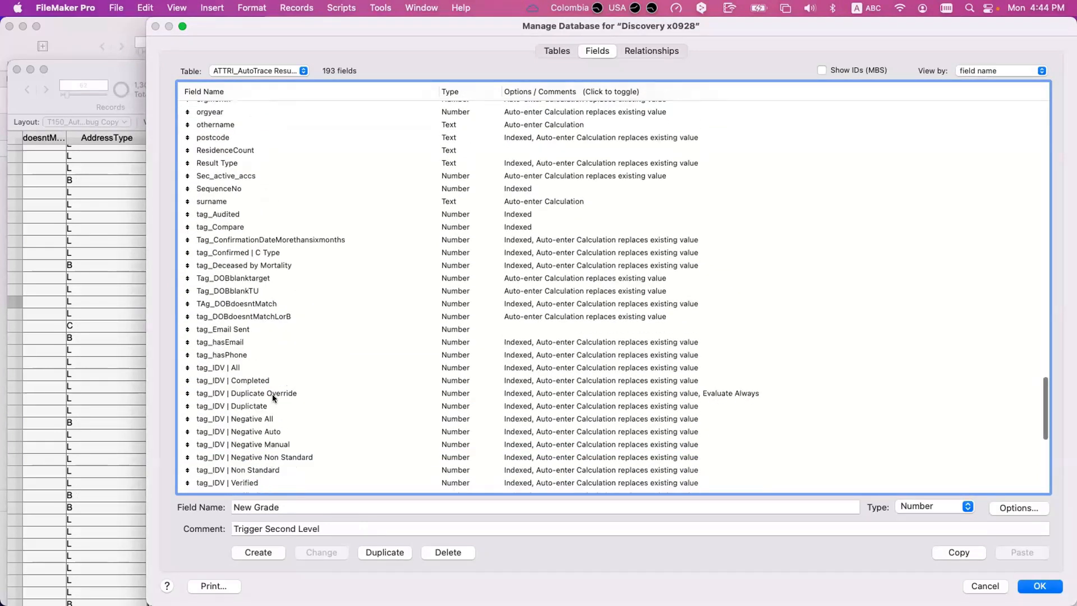
scroll(271, 391, down, 6)
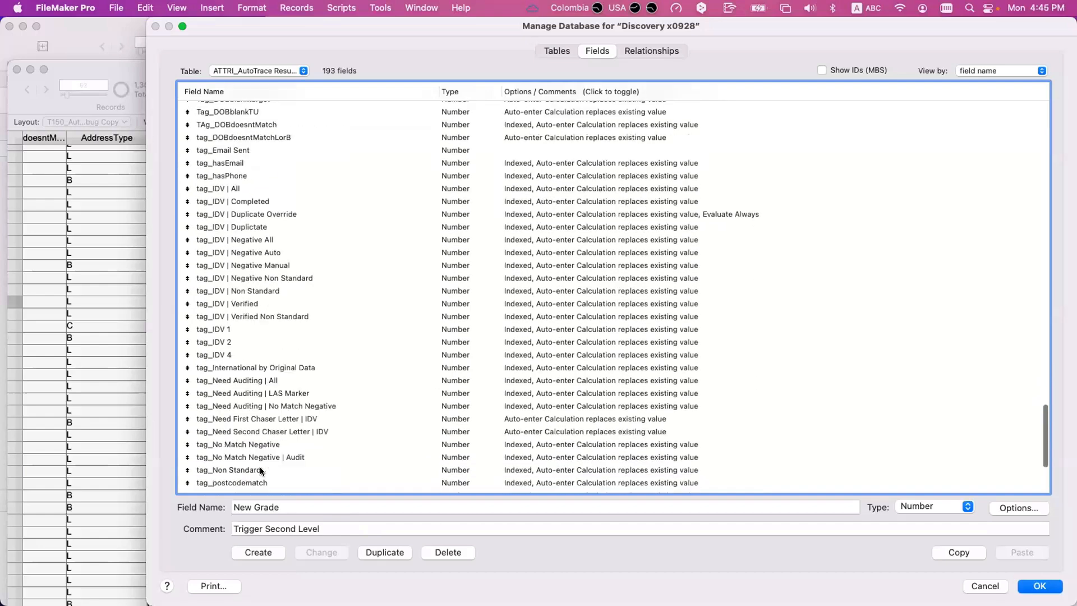
scroll(260, 466, up, 7)
scroll(260, 466, up, 3)
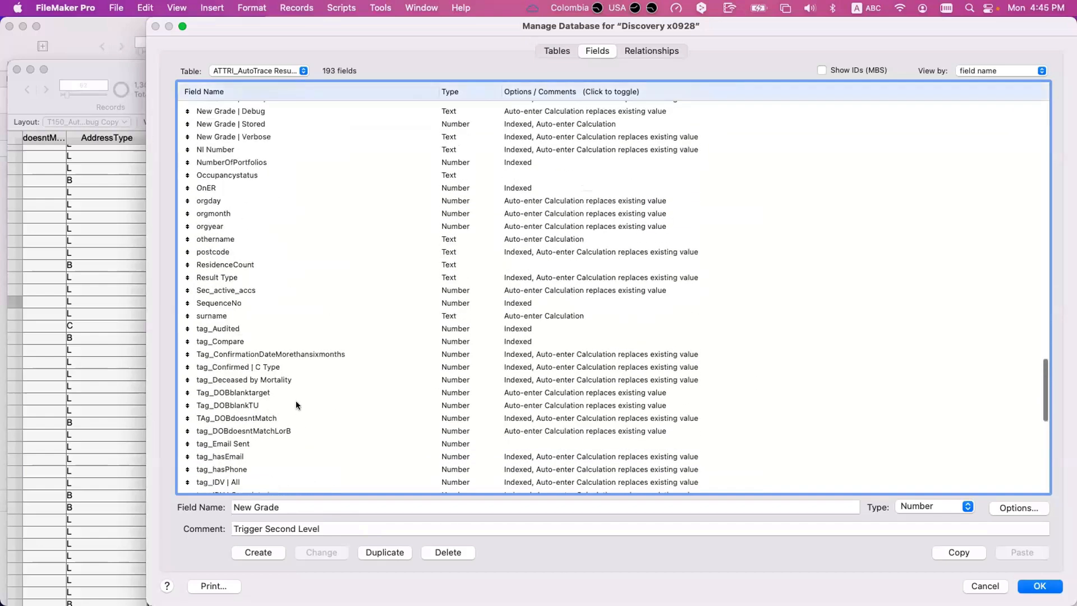
- Point out tag_Deceased by Mortality and New Grade in turn in the field list, ending on tag_Deceased by Mortality
click(271, 378)
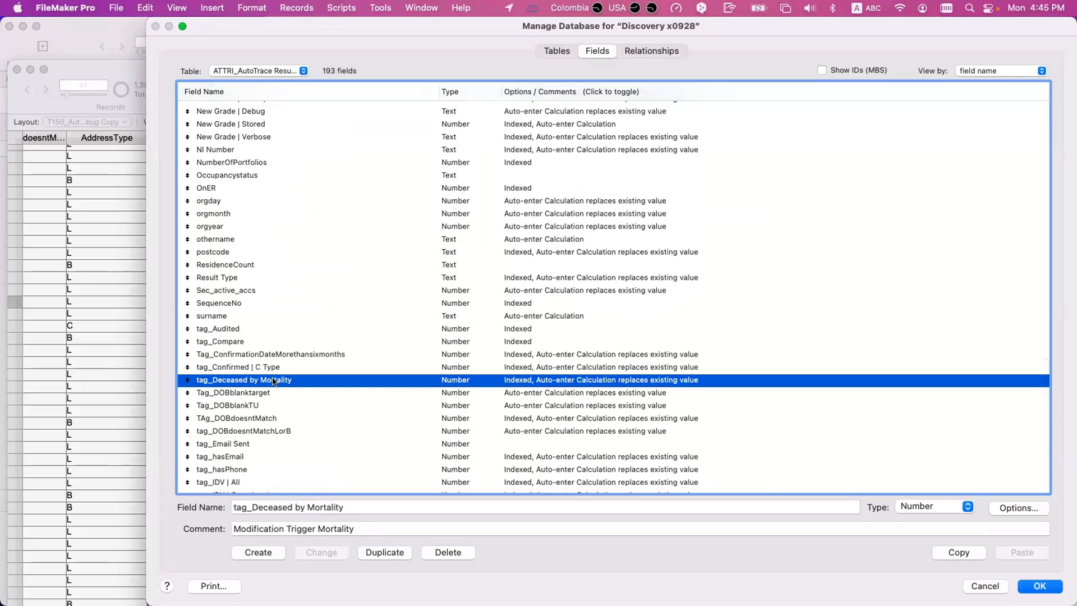
scroll(274, 375, up, 2)
click(234, 106)
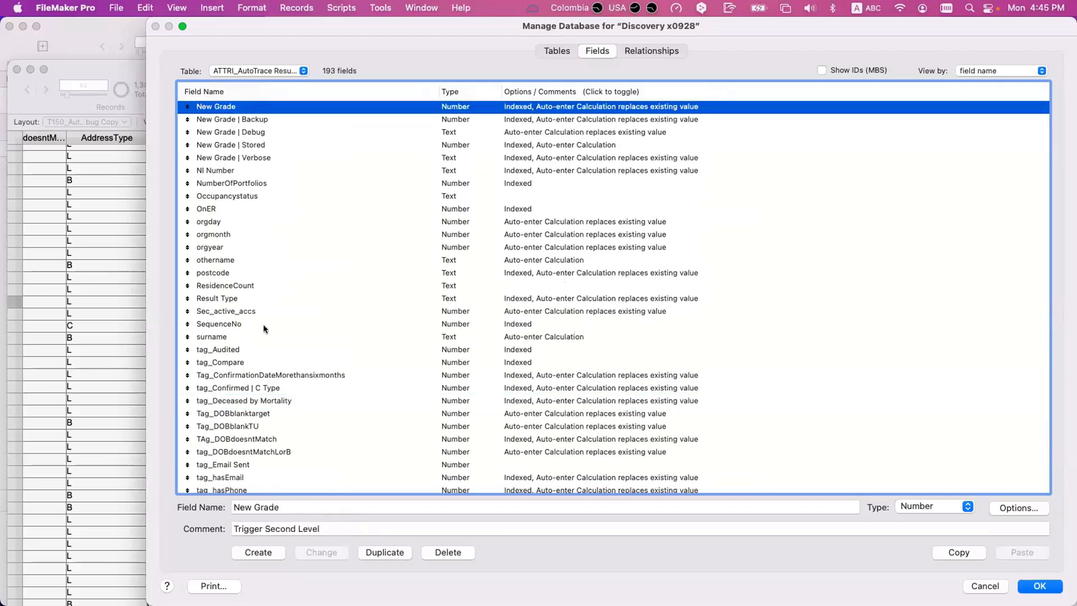
click(264, 400)
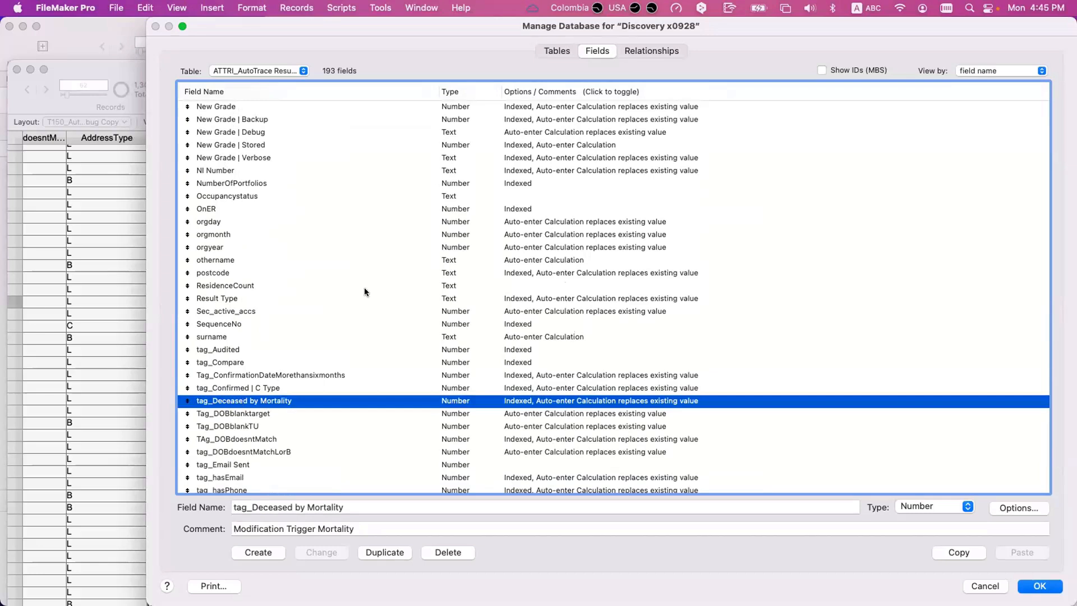
- Open the auto-enter calculation of the New Grade field
scroll(364, 287, down, 1)
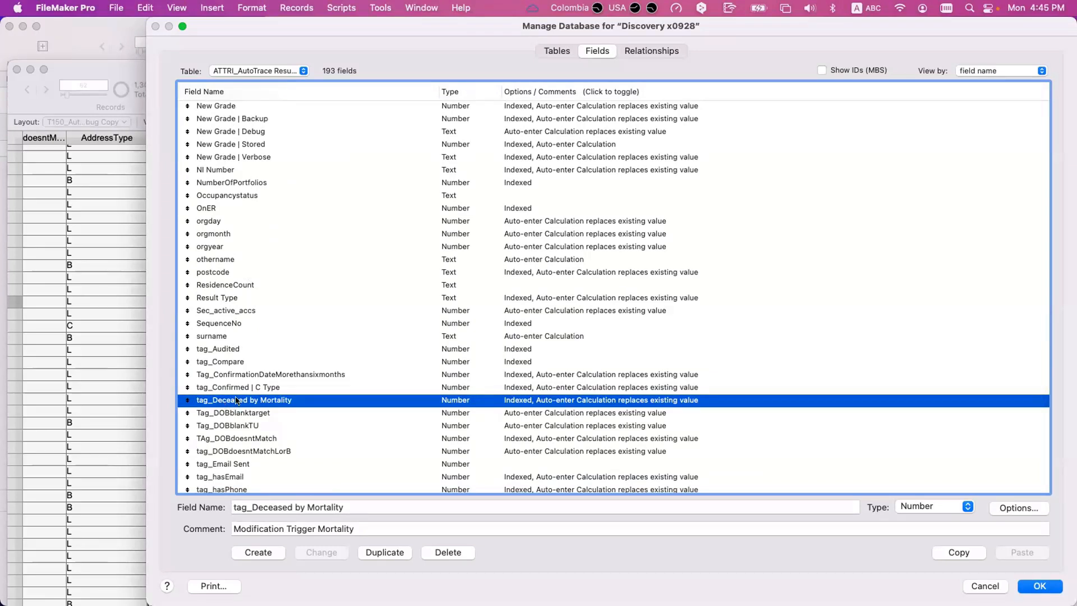
scroll(235, 399, up, 5)
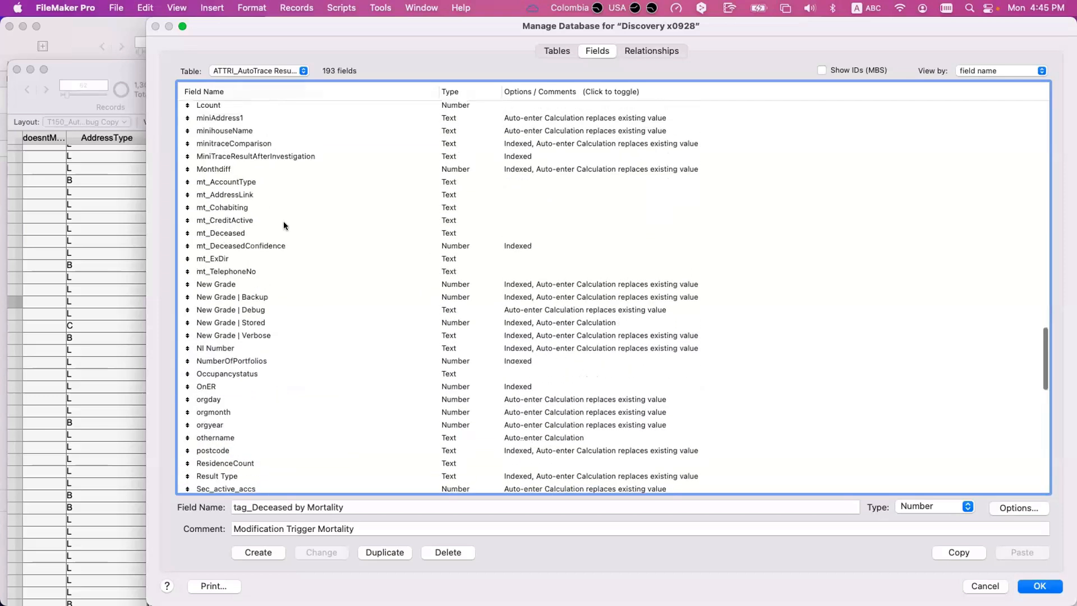
double_click(234, 284)
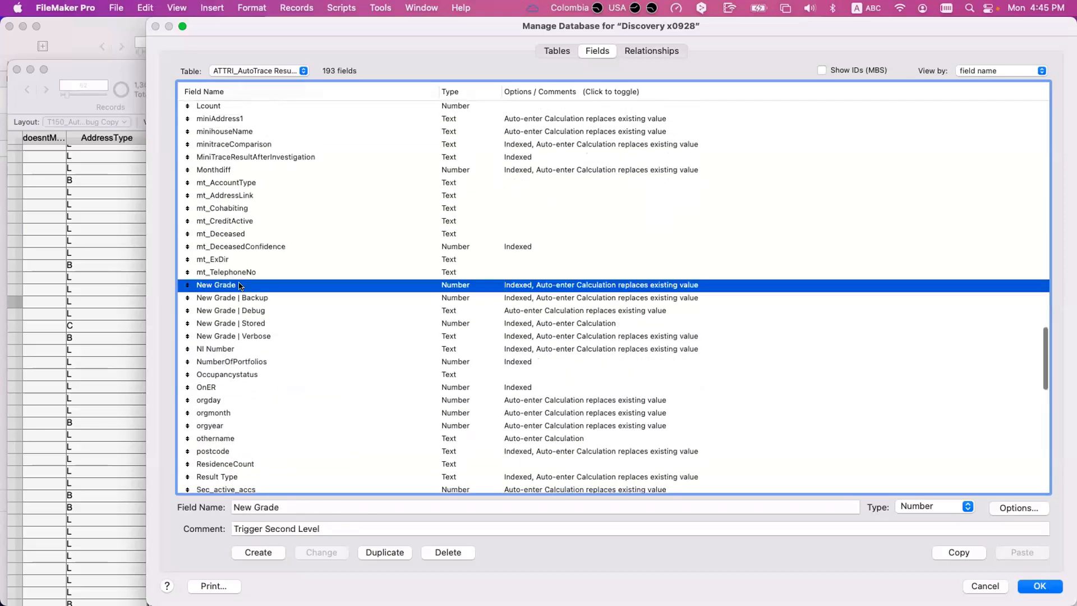
click(811, 416)
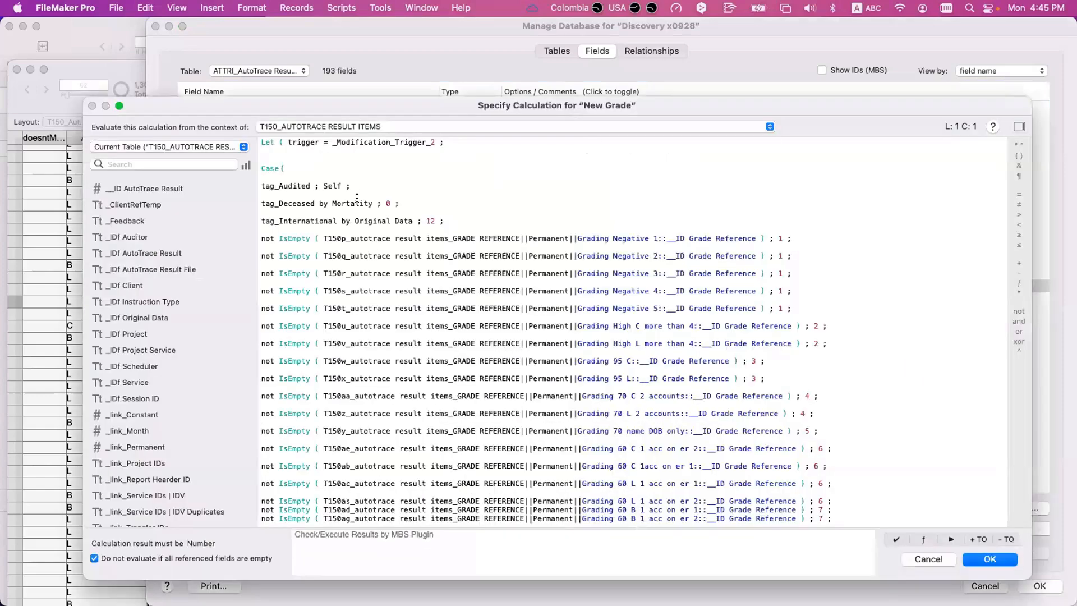
- Highlight the tag_Deceased by Mortality test in New Grade's Case, keeping the calculation window clear for reading
drag(373, 203, 256, 202)
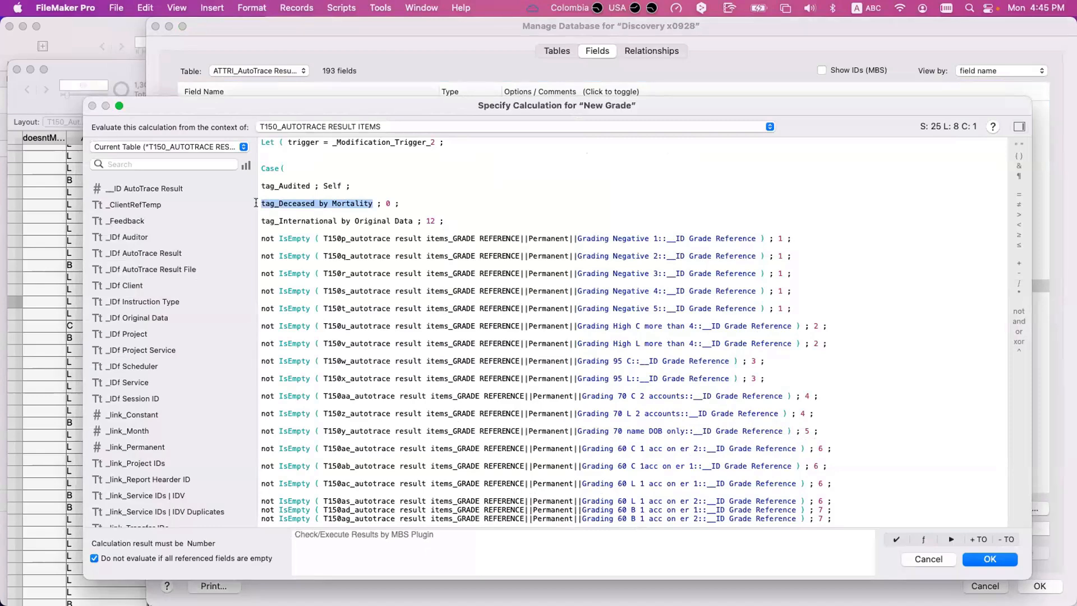
mouse_move(275, 102)
mouse_down()
mouse_move(274, 112)
mouse_move(266, 99)
mouse_up()
click(361, 196)
drag(362, 197, 244, 194)
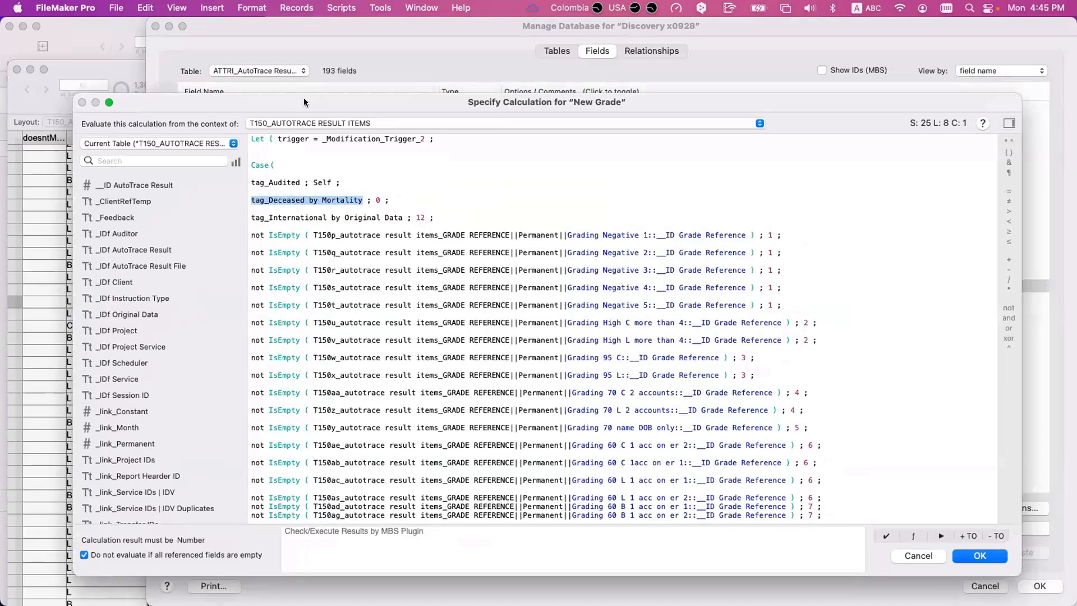
drag(306, 103, 306, 97)
click(300, 193)
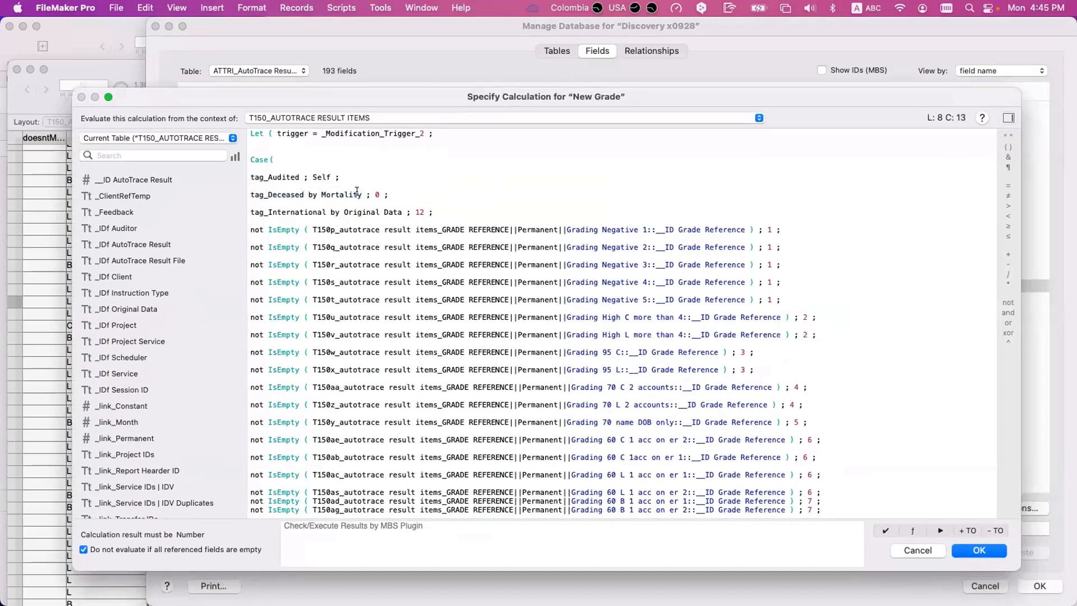
drag(361, 192, 232, 195)
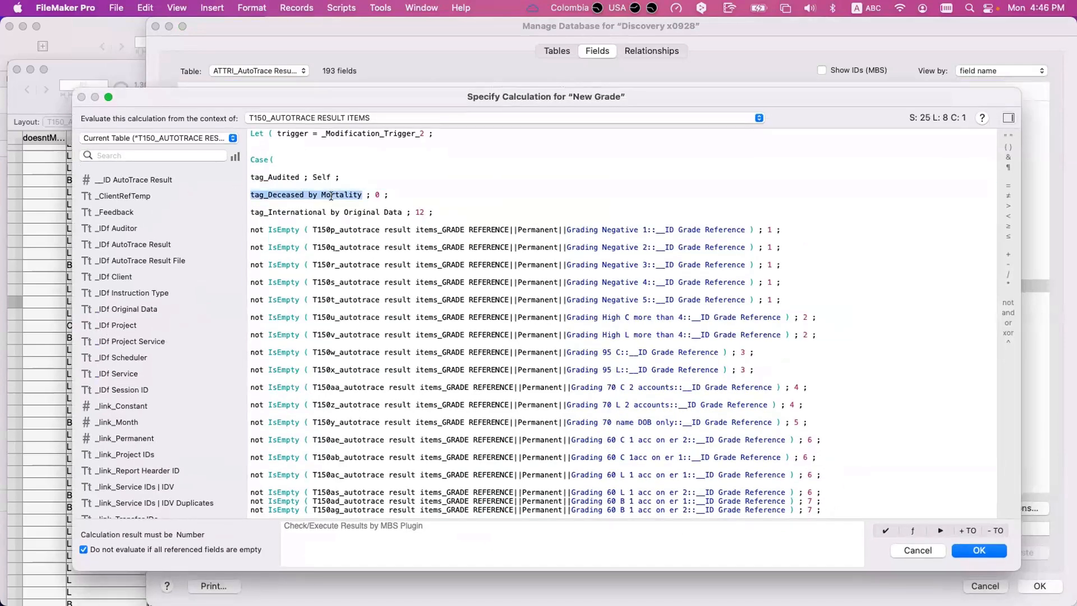
scroll(331, 196, down, 3)
scroll(331, 196, up, 2)
click(333, 196)
drag(359, 190, 241, 186)
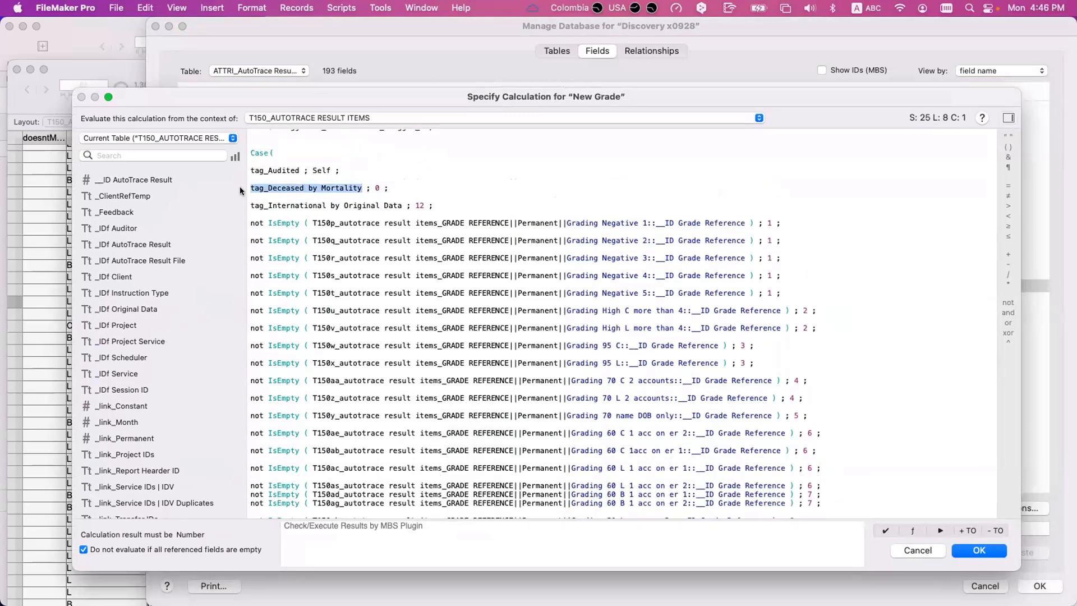
- Highlight the whole not IsEmpty test on the Grading Negative 5 relationship in the Case
scroll(310, 269, down, 1)
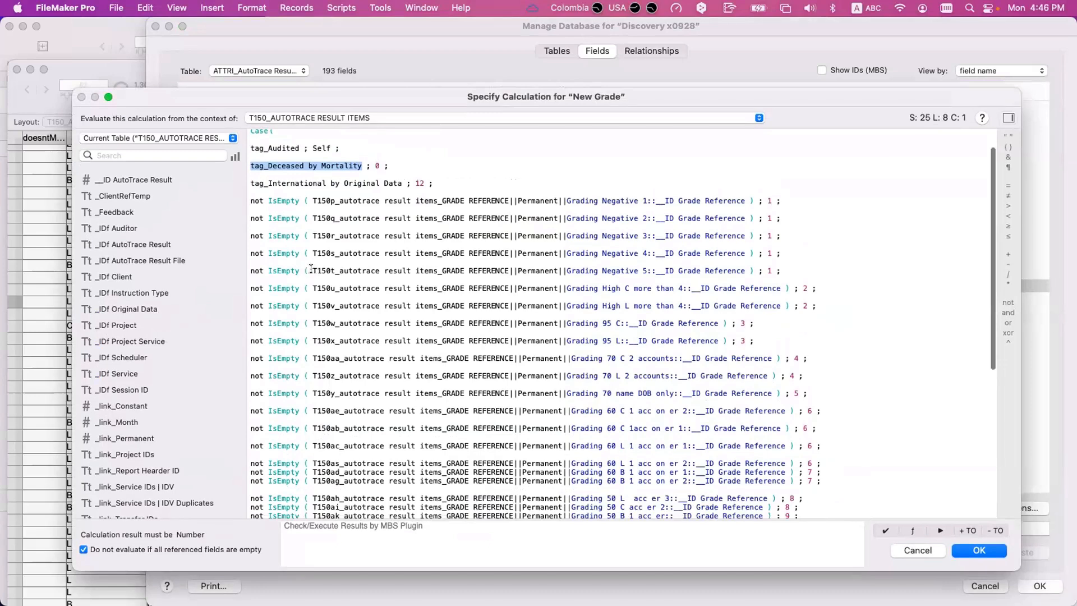
drag(311, 271, 750, 268)
click(749, 268)
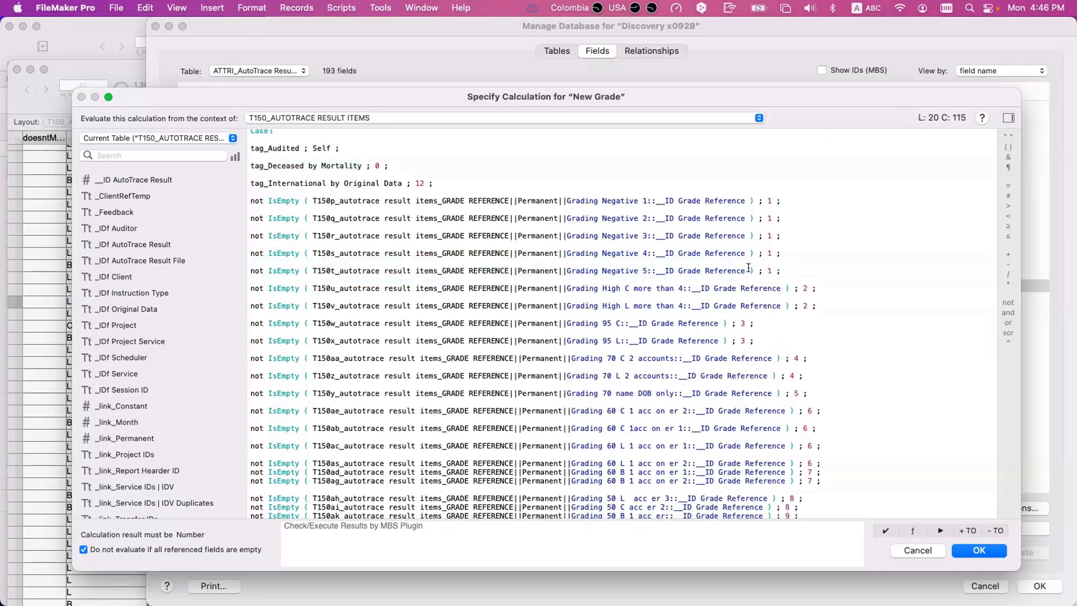
click(749, 269)
drag(751, 269, 245, 265)
- Review the remaining grading relationship tests down to the default result 1, then close the New Grade calculation and field options unchanged
scroll(336, 296, down, 5)
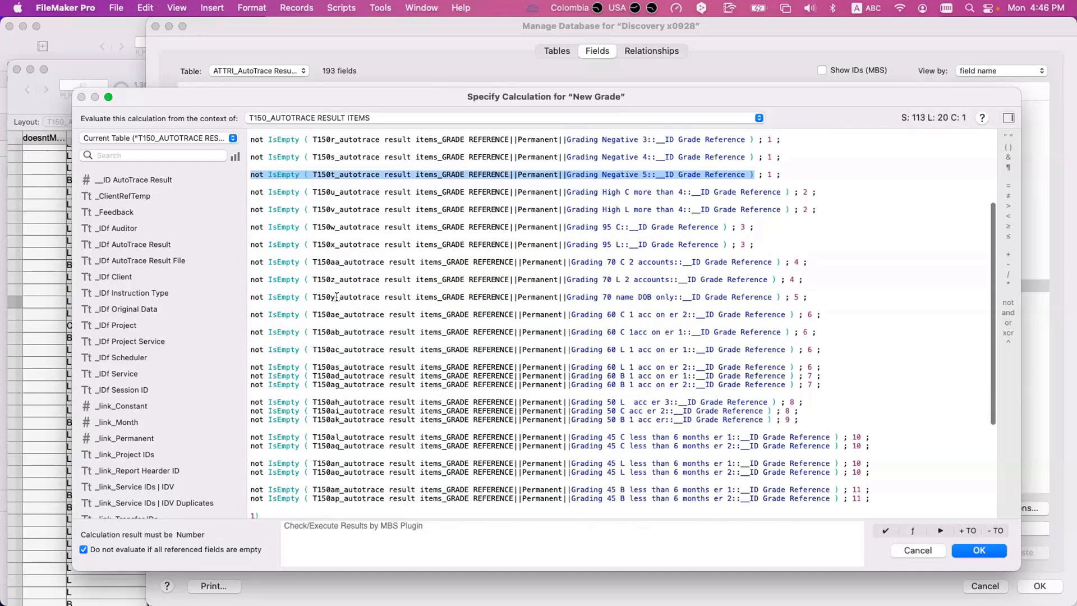
scroll(336, 296, down, 3)
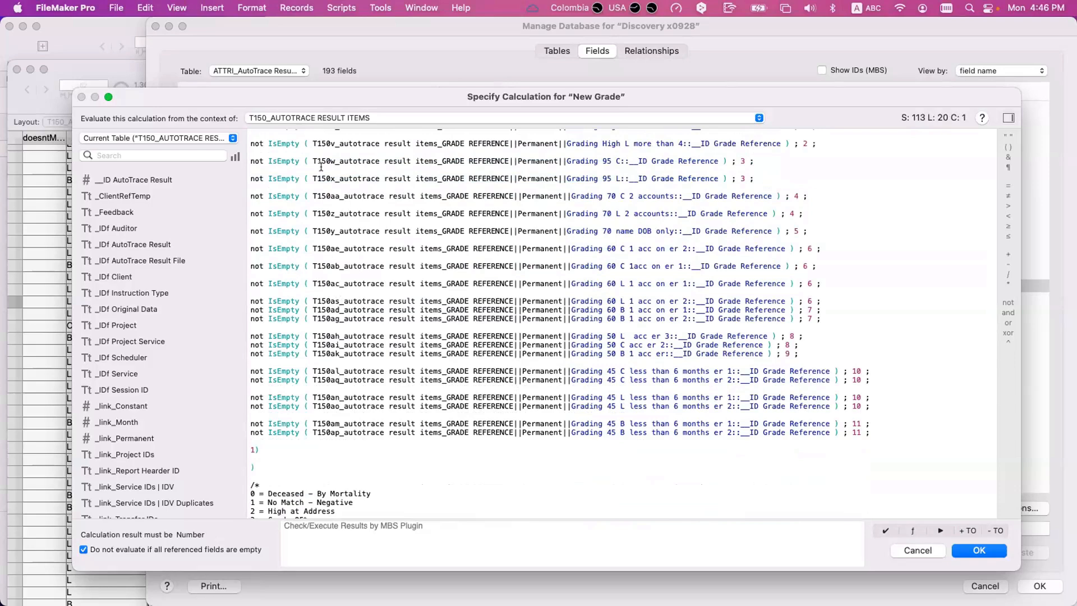
drag(274, 92, 273, 89)
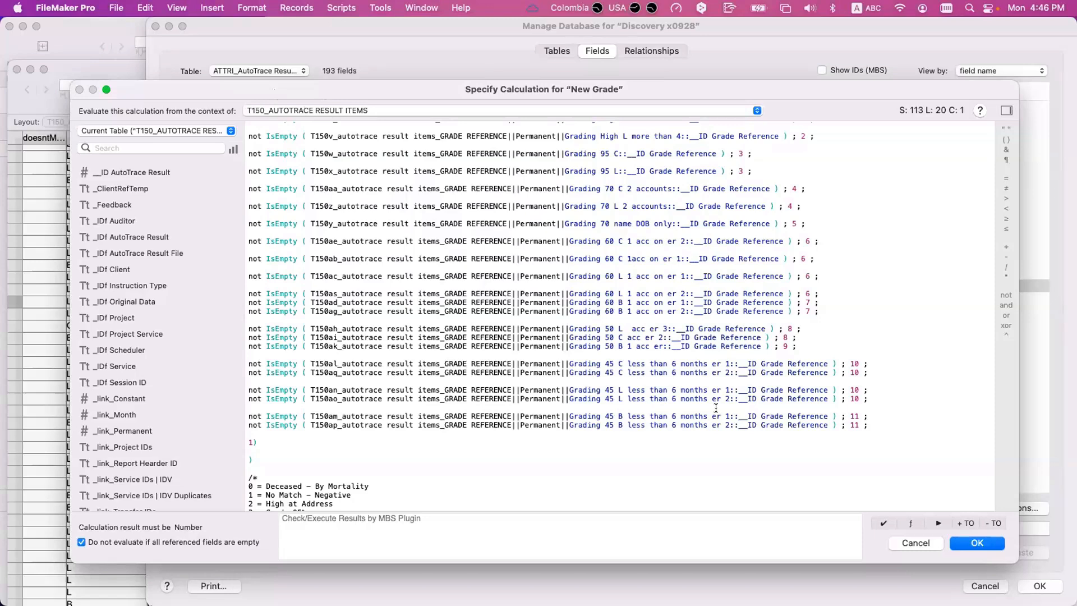
scroll(715, 407, up, 2)
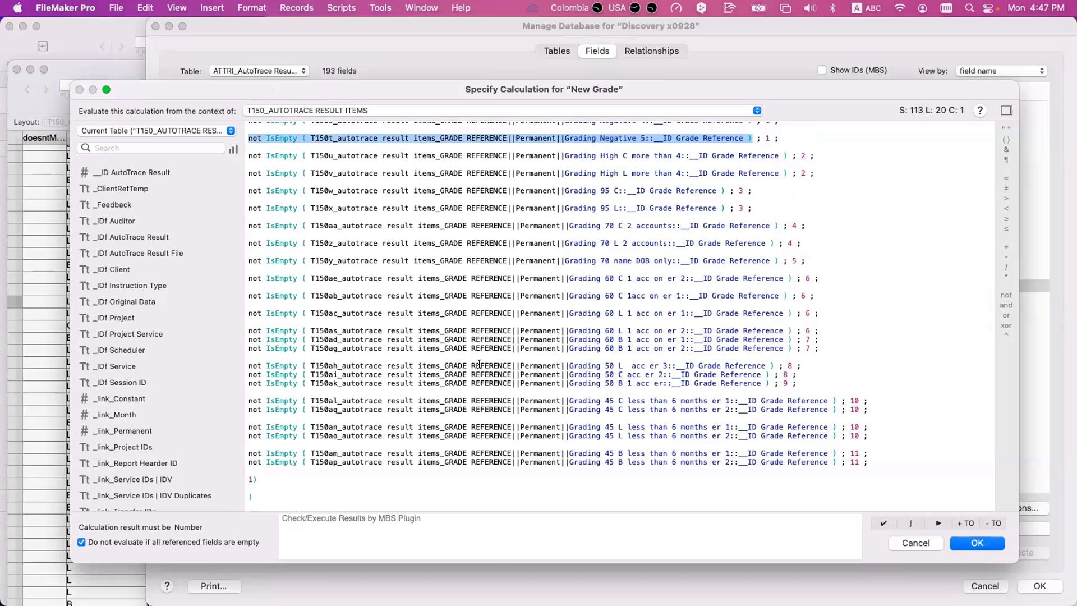
double_click(478, 365)
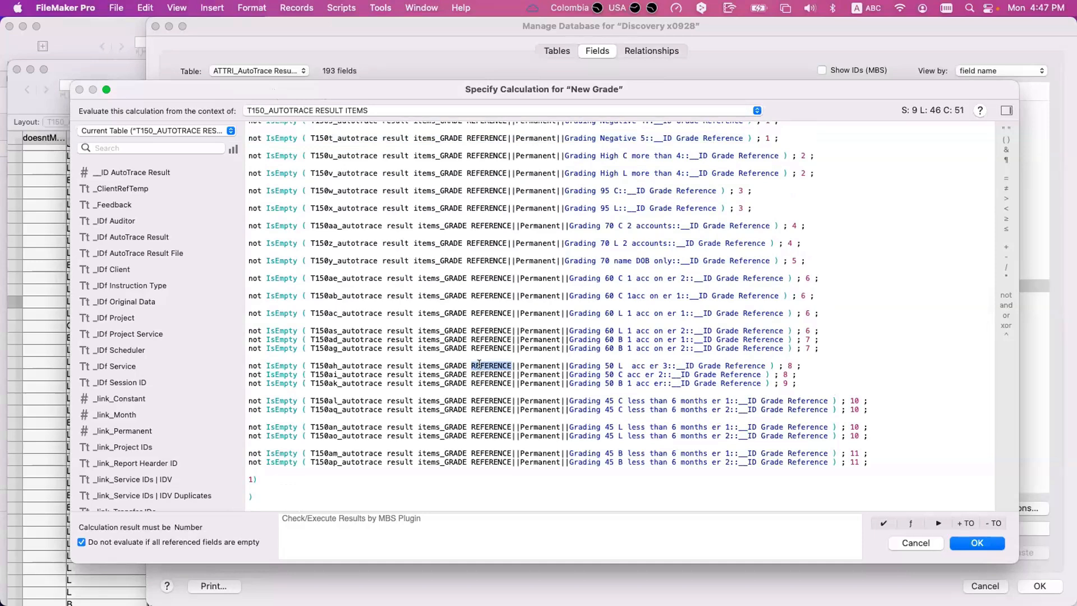
click(914, 543)
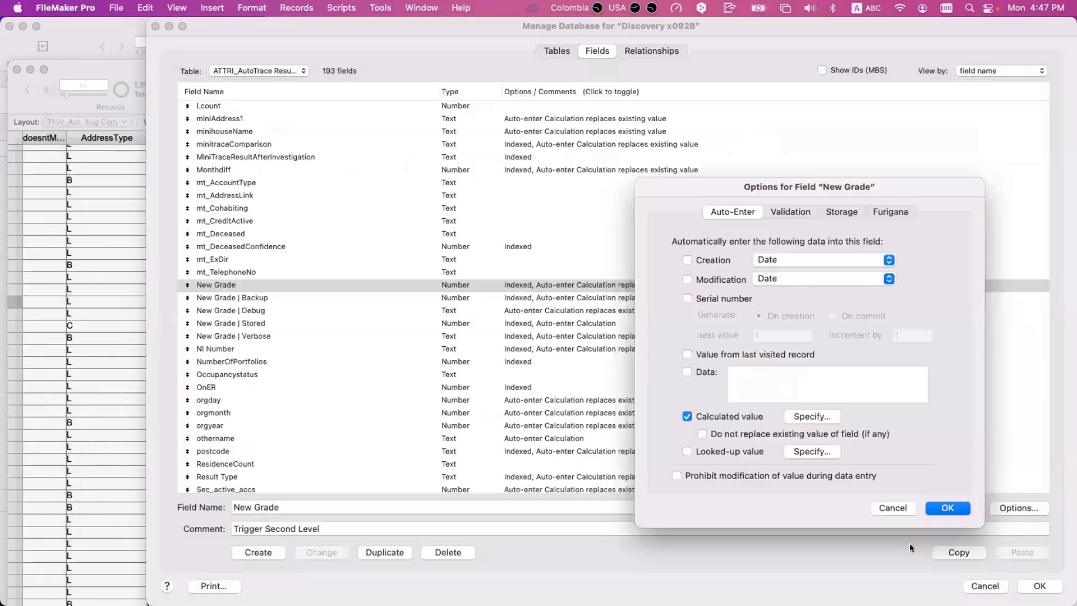
click(891, 507)
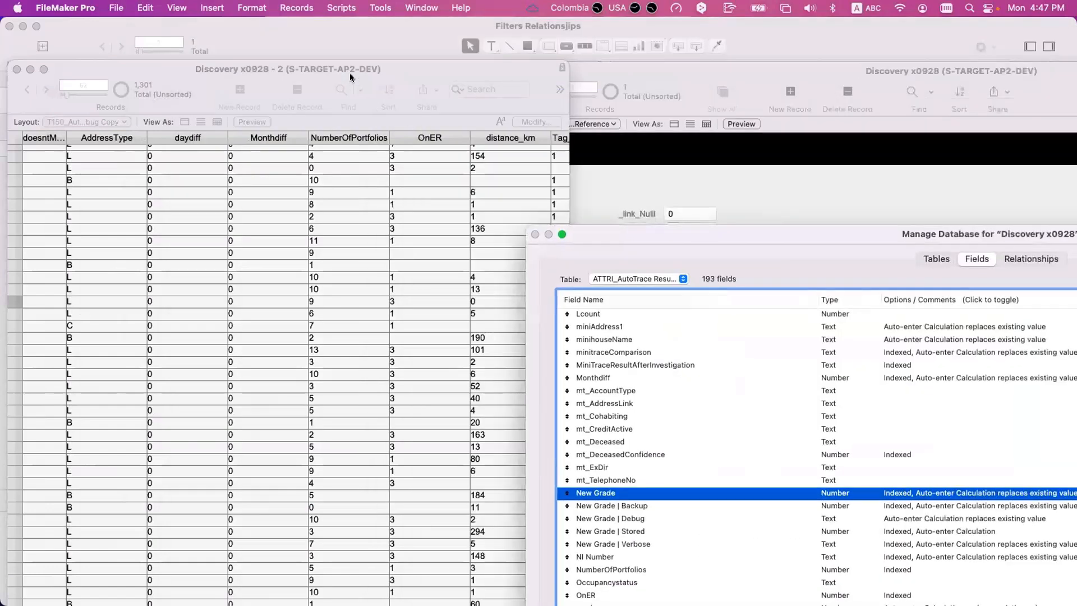
- Move the record window and the database definition window aside, then bring up the relationships graph of Discovery x0928 in clear view
drag(350, 77, 414, 347)
drag(691, 228, 372, 448)
drag(450, 342, 360, 272)
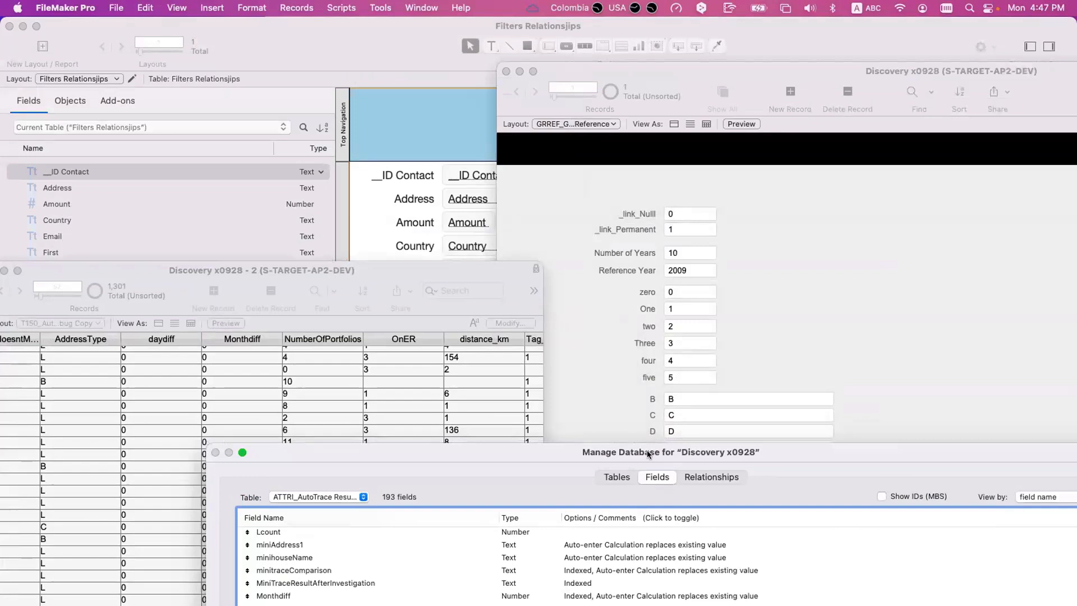
drag(647, 452, 660, 319)
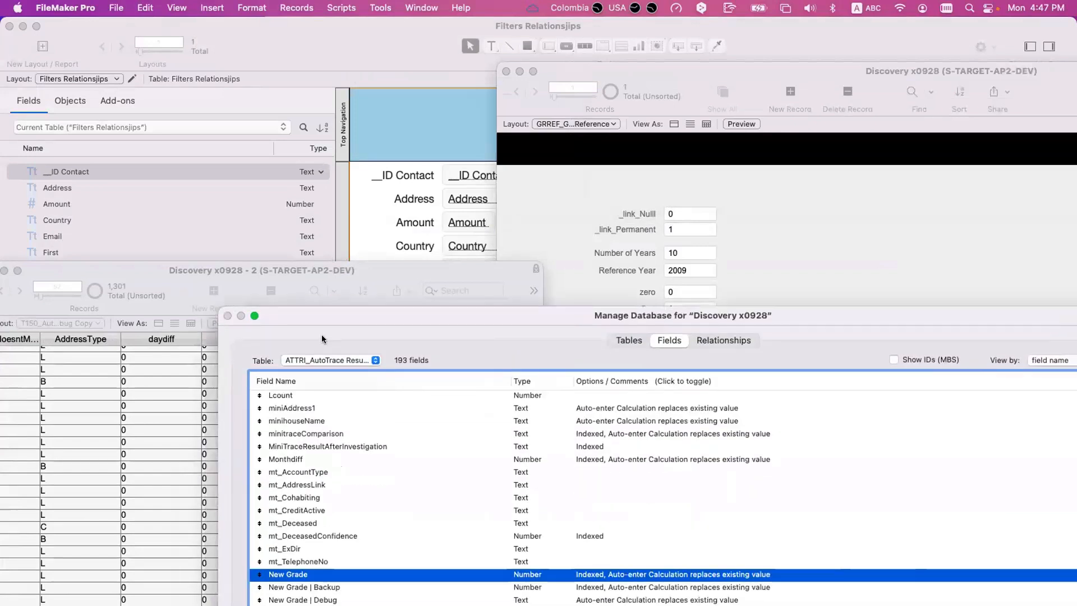
click(321, 360)
click(751, 337)
click(751, 338)
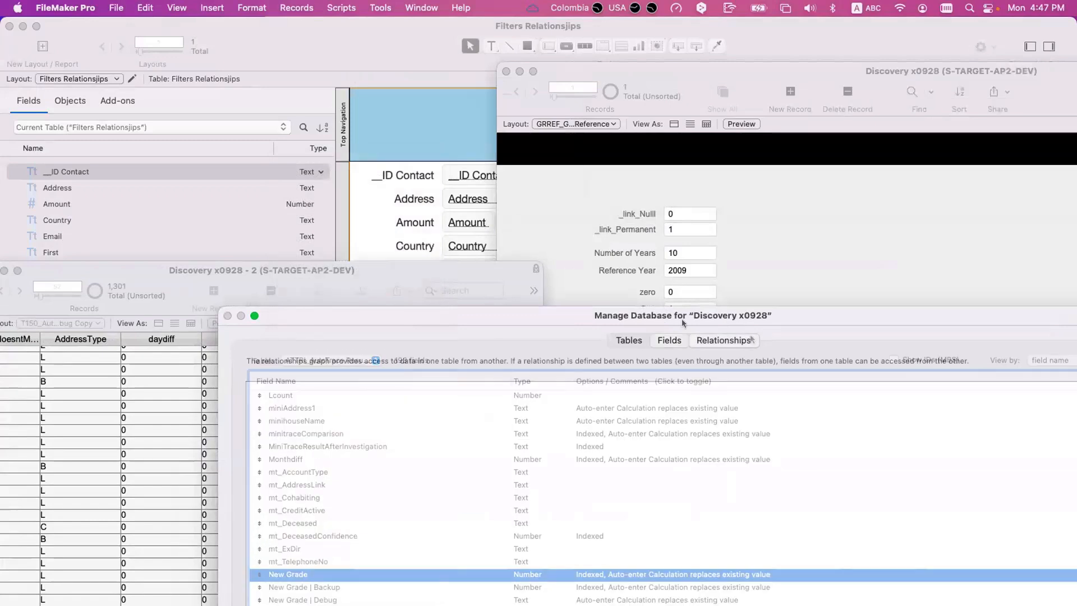
drag(682, 318, 530, 70)
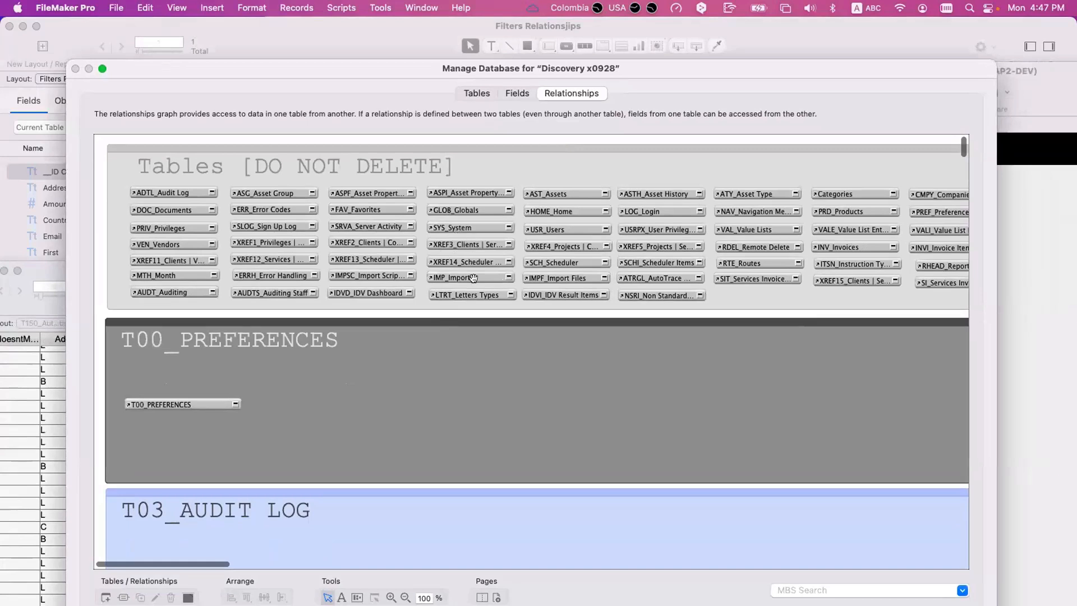
- Find T130_MORTALITY RESULT ITEMS and its linked GRADE REFERENCE table occurrences in the relationships graph
click(472, 388)
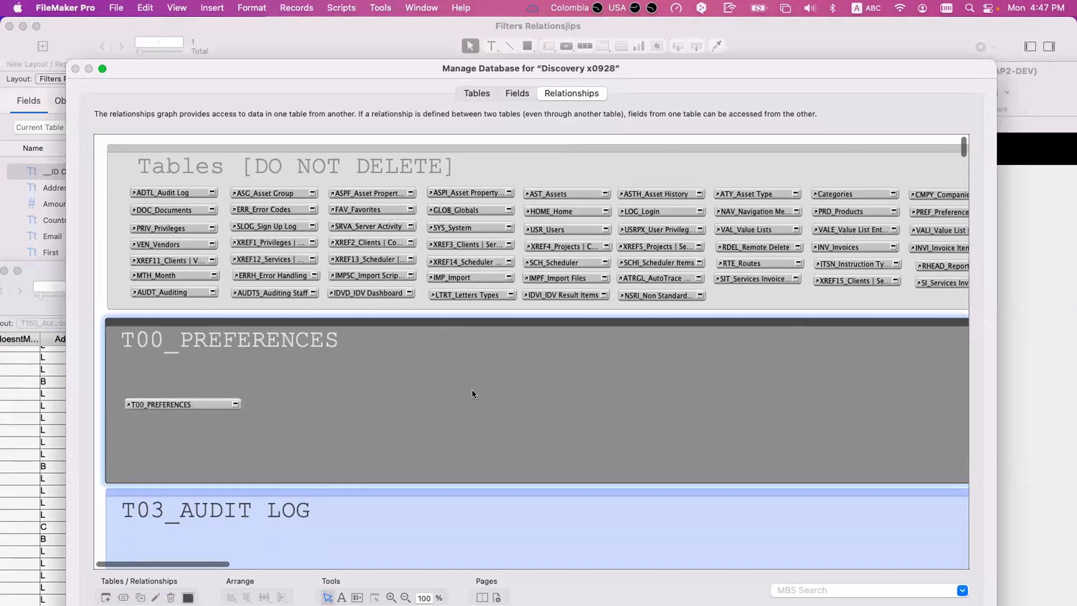
scroll(472, 390, down, 20)
scroll(473, 389, right, 10)
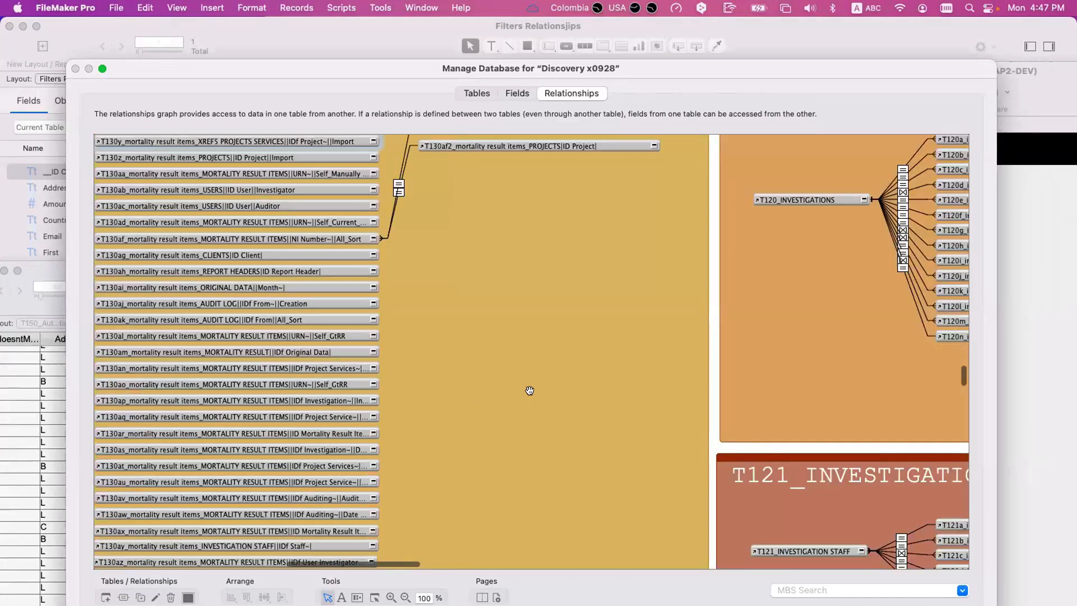
scroll(529, 390, right, 10)
scroll(530, 392, down, 20)
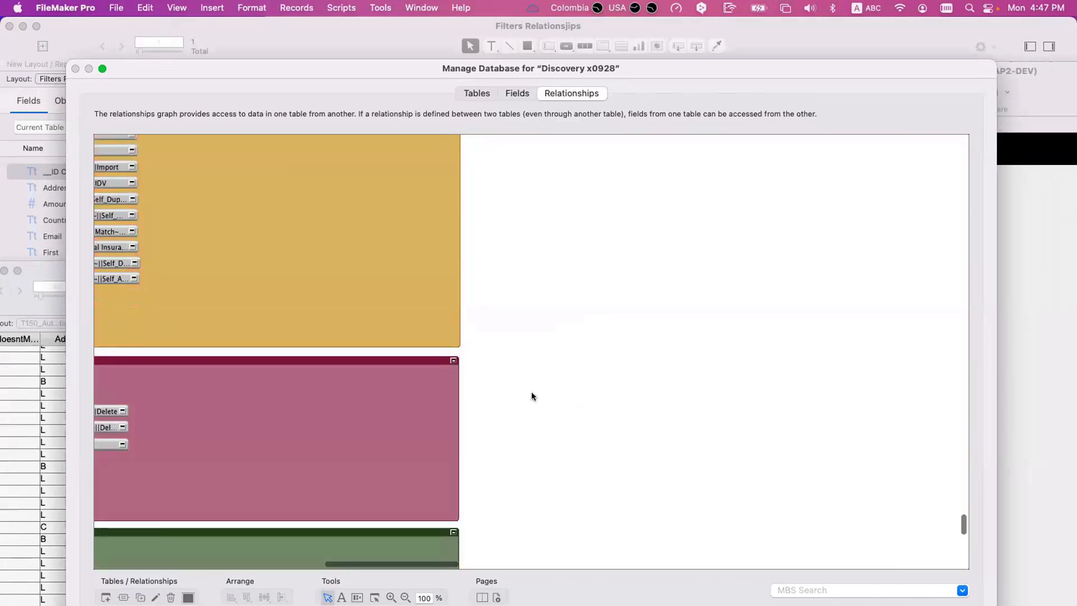
scroll(531, 392, up, 15)
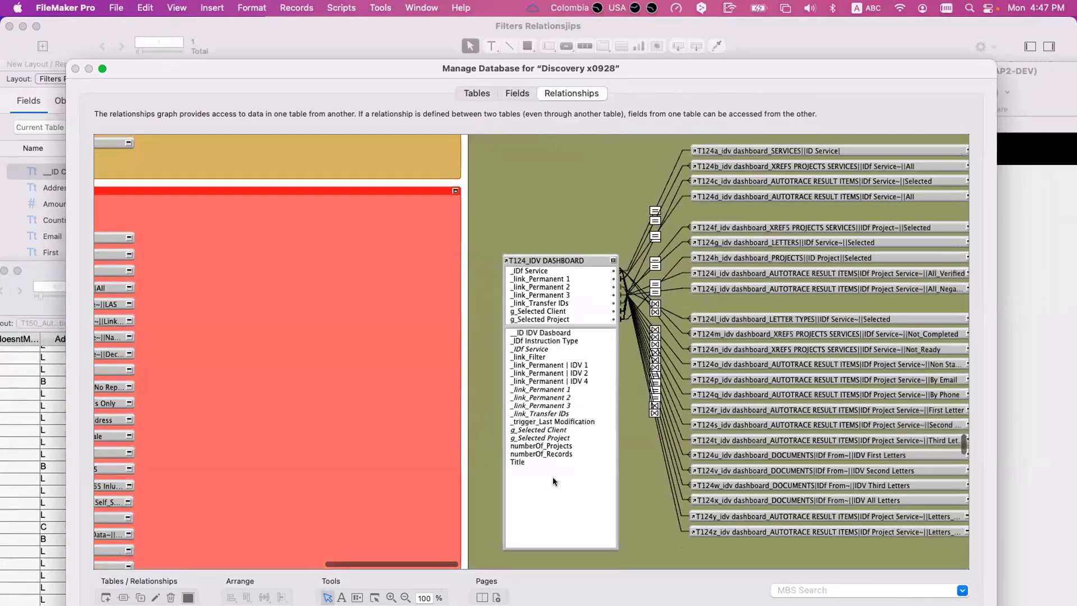
scroll(553, 481, up, 10)
scroll(553, 481, left, 3)
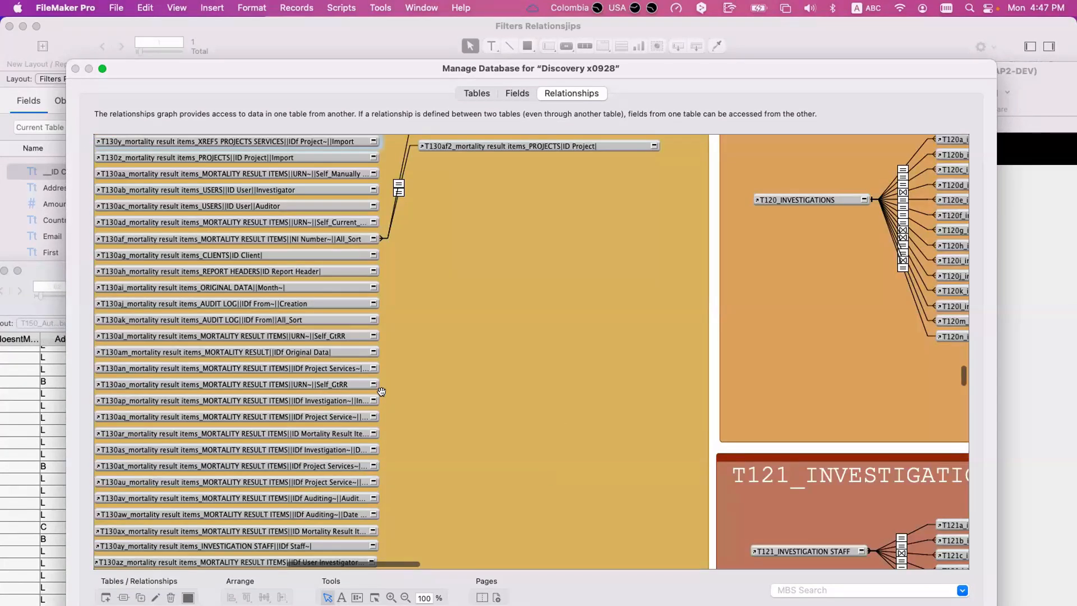
scroll(381, 390, left, 8)
scroll(382, 391, up, 2)
scroll(382, 391, up, 5)
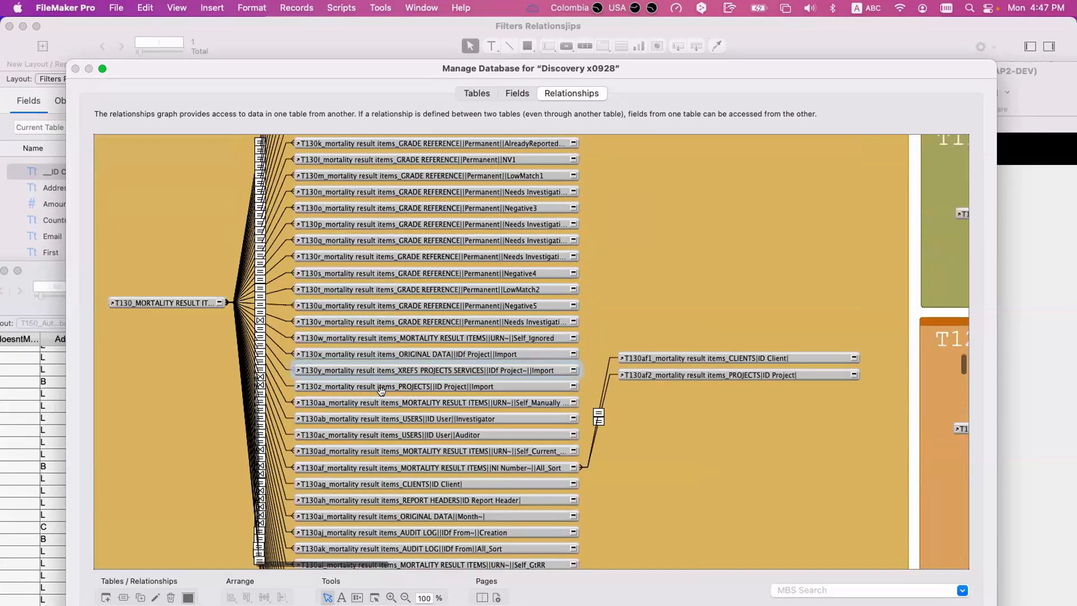
- Check the Needs Investigating3 relationship's criteria, then highlight all match criteria of the LowMatch2 relationship and close it unchanged
double_click(275, 238)
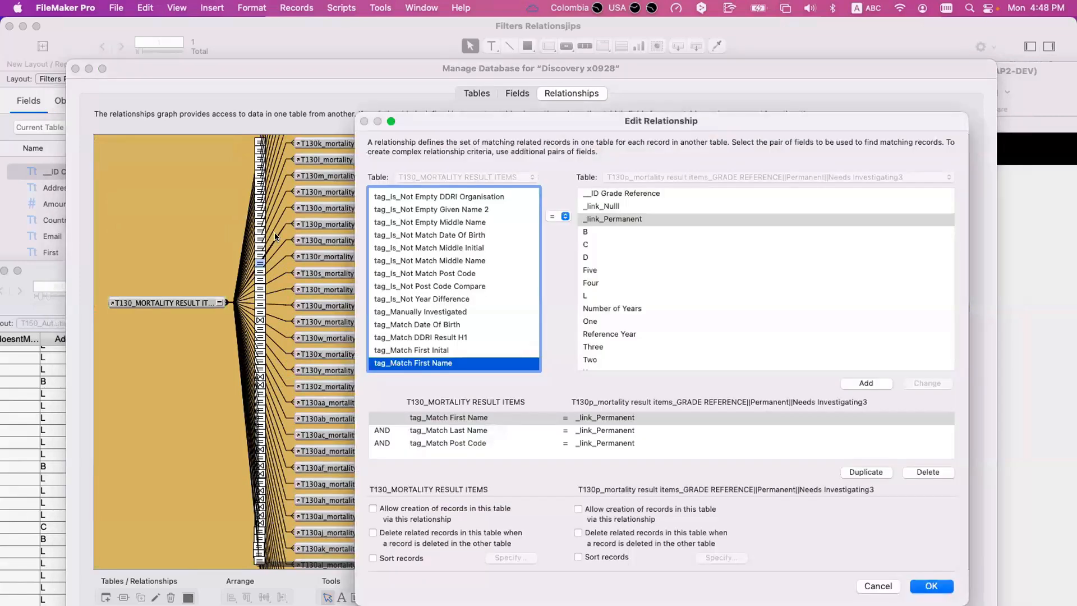
key(Escape)
double_click(275, 286)
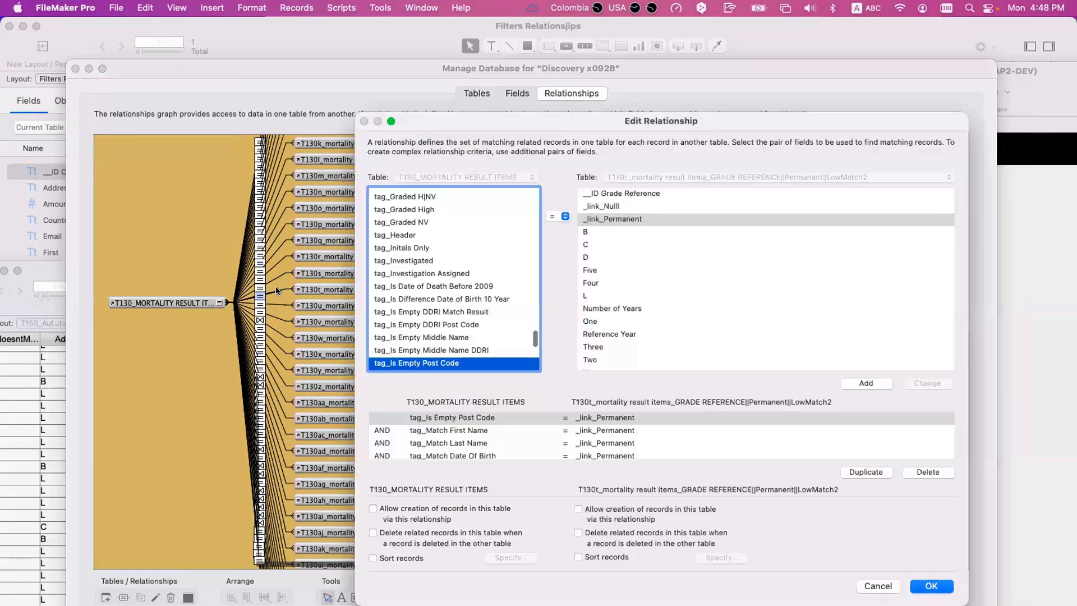
scroll(556, 443, down, 1)
scroll(449, 425, up, 2)
click(456, 417)
shift+click(461, 430)
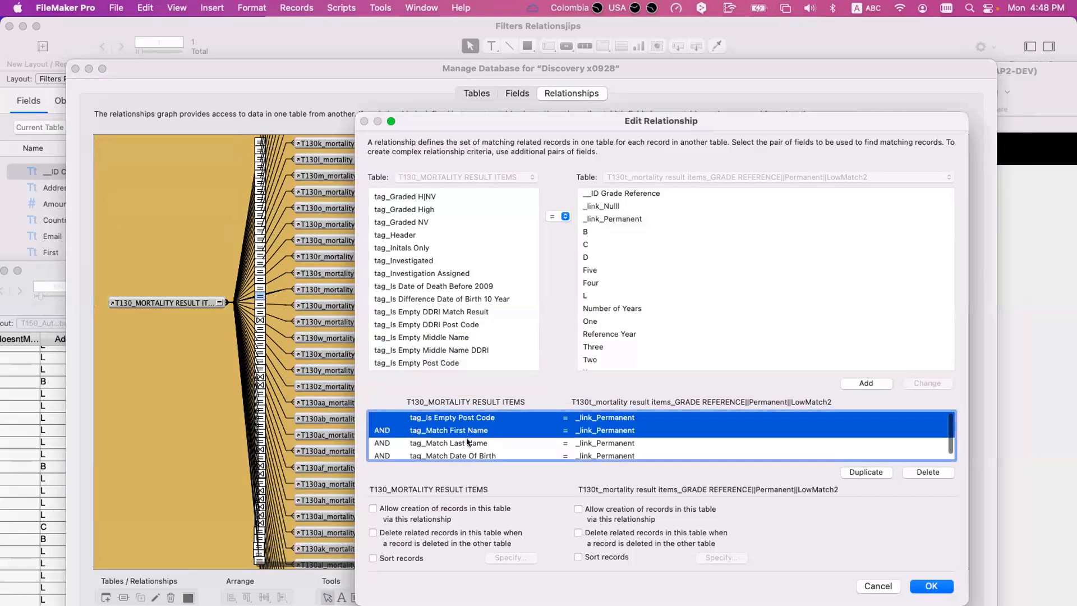
shift+click(467, 443)
shift+click(590, 455)
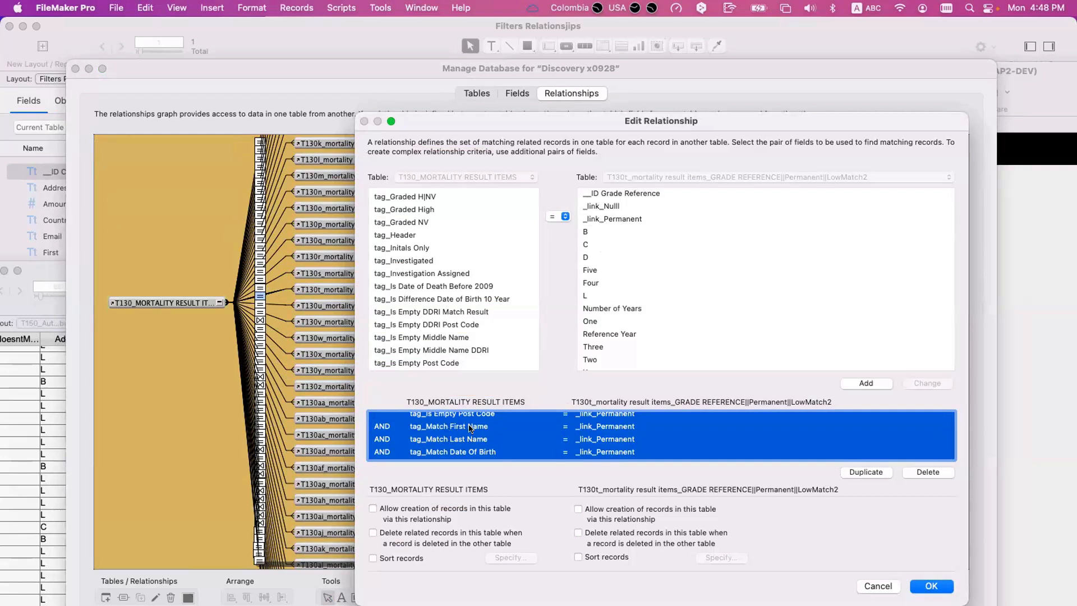
key(Escape)
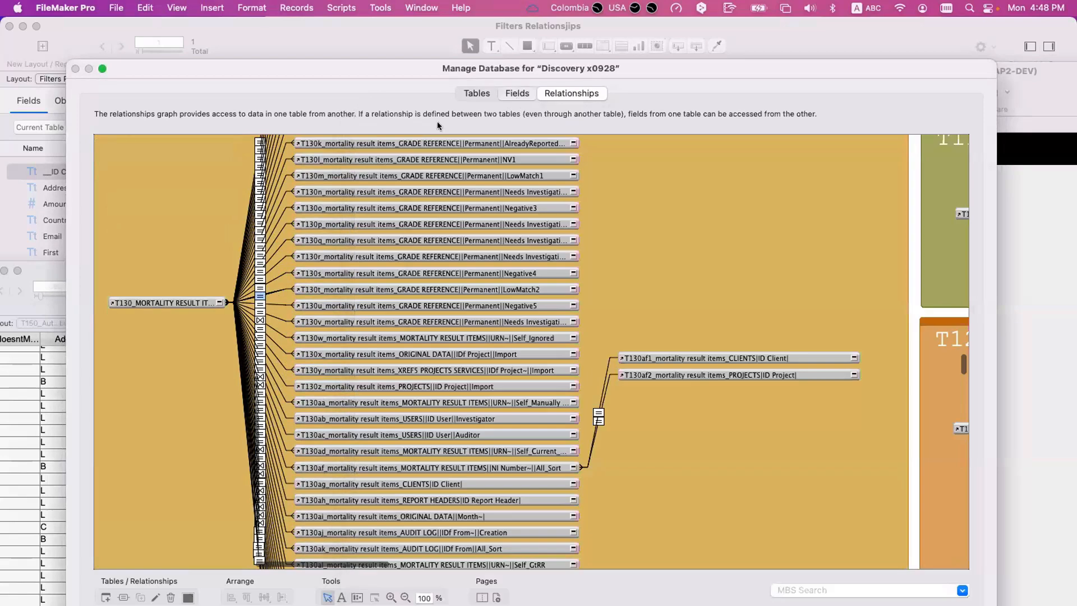
- Show the fields of the MRESI_Mortality Result Items table and go to the ones starting with tag
click(517, 93)
click(171, 114)
text(mres)
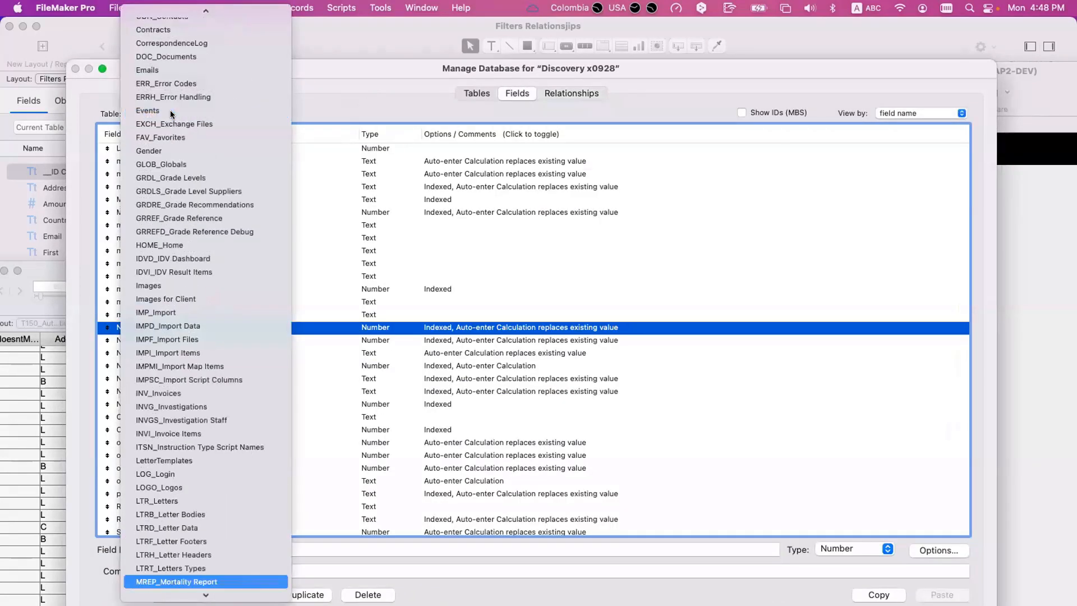
text(i)
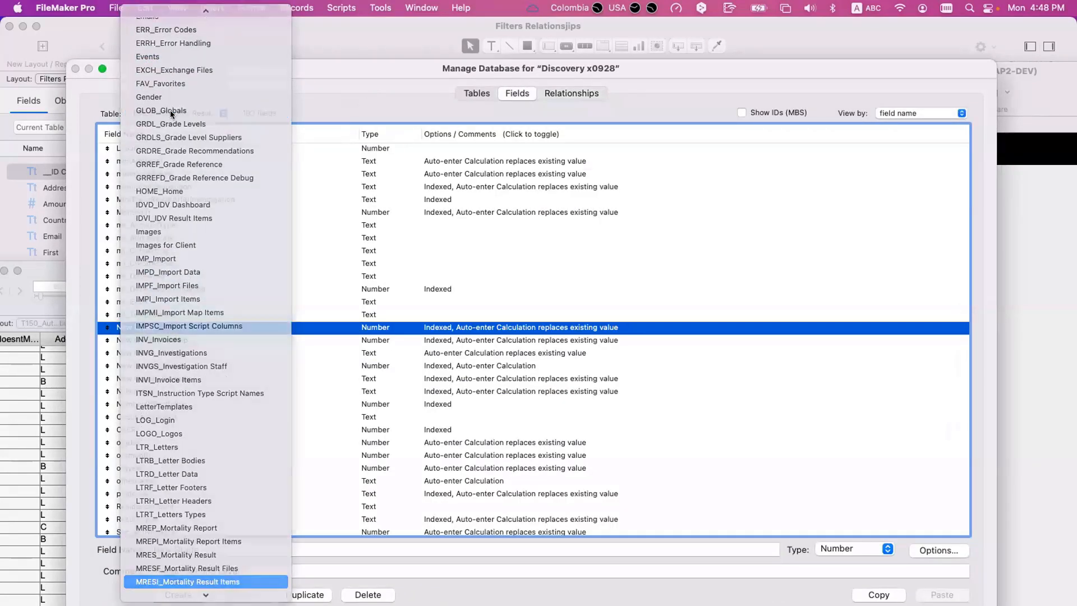
key(Return)
click(262, 429)
text(tag)
scroll(263, 431, down, 10)
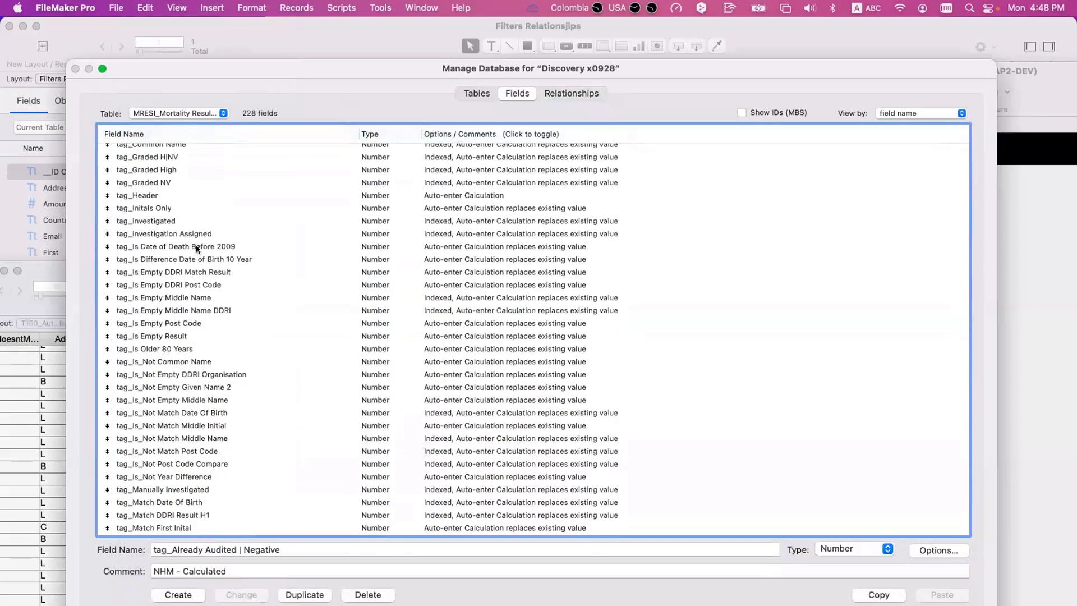
scroll(194, 262, up, 1)
- Point out tag_Is Empty DDRI Match Result and tag_Is_Not Empty DDRI Organisation in the field list, then select tag_Match First Name
click(201, 286)
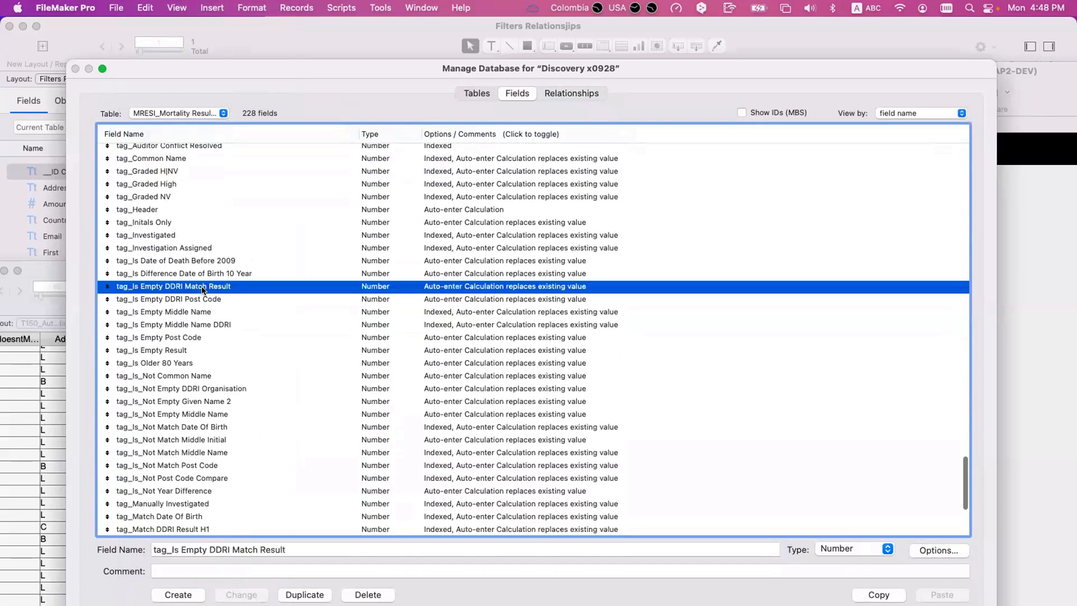
scroll(199, 309, down, 2)
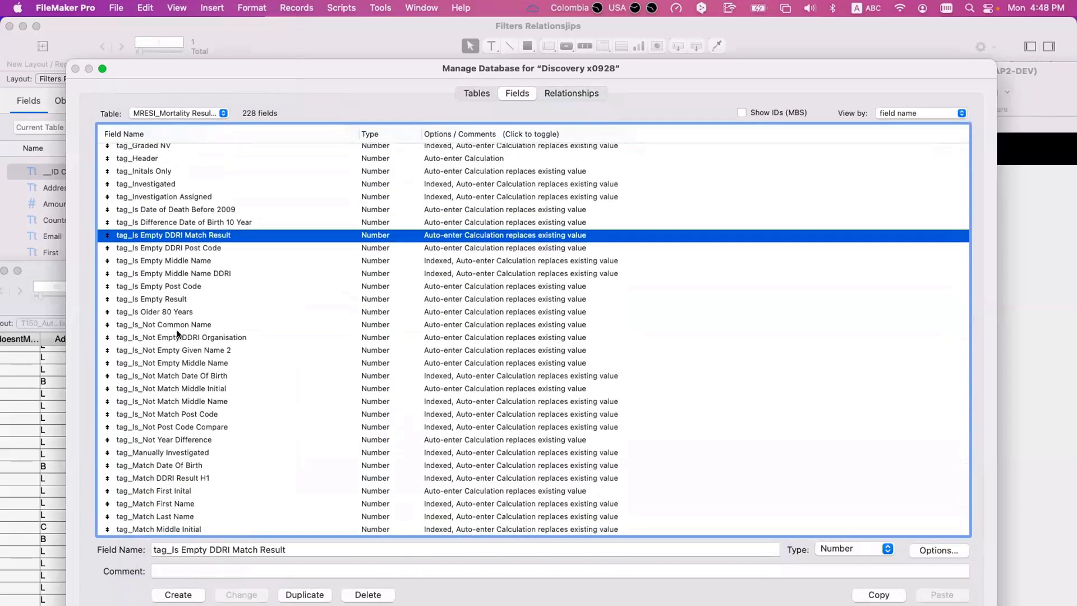
click(147, 339)
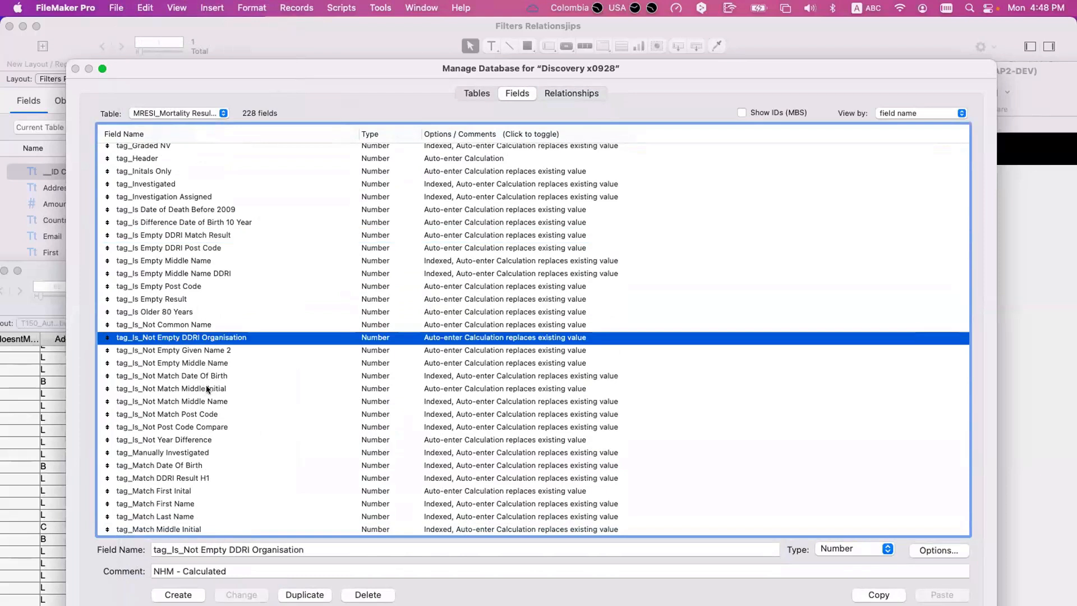
click(174, 490)
click(176, 503)
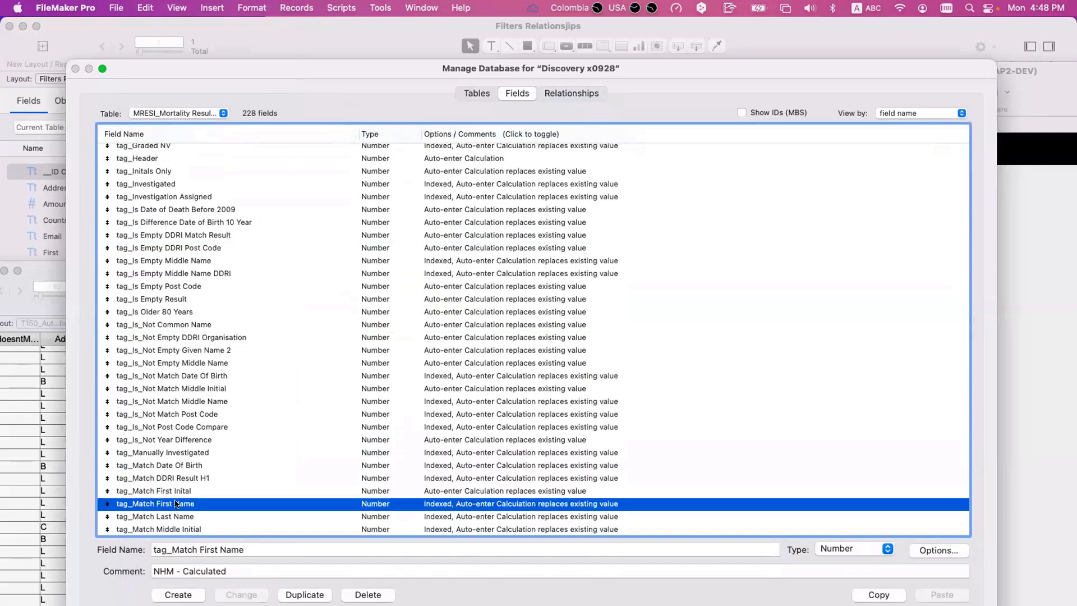
- Open tag_Match First Name's auto-enter calculation and highlight the foreName variable, its LeftWords expression and the foreName = givenName comparison
double_click(175, 503)
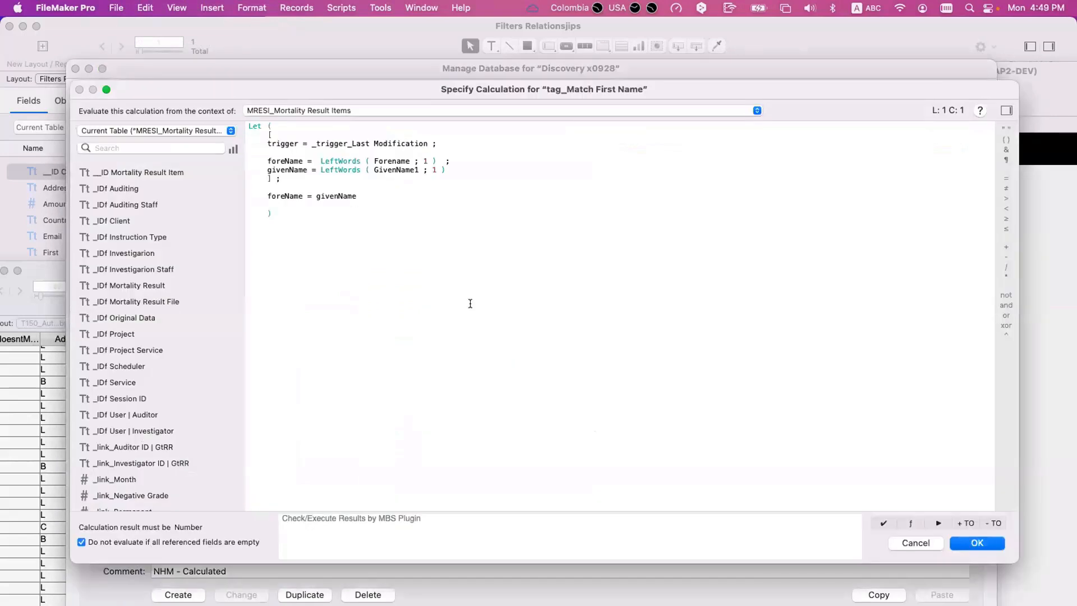
double_click(284, 160)
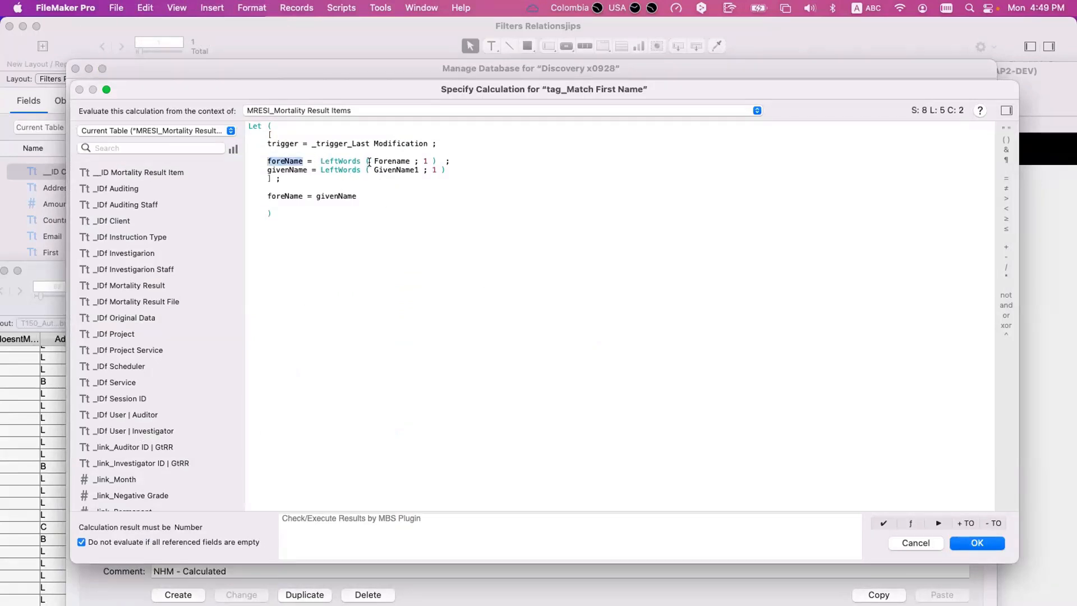
double_click(392, 161)
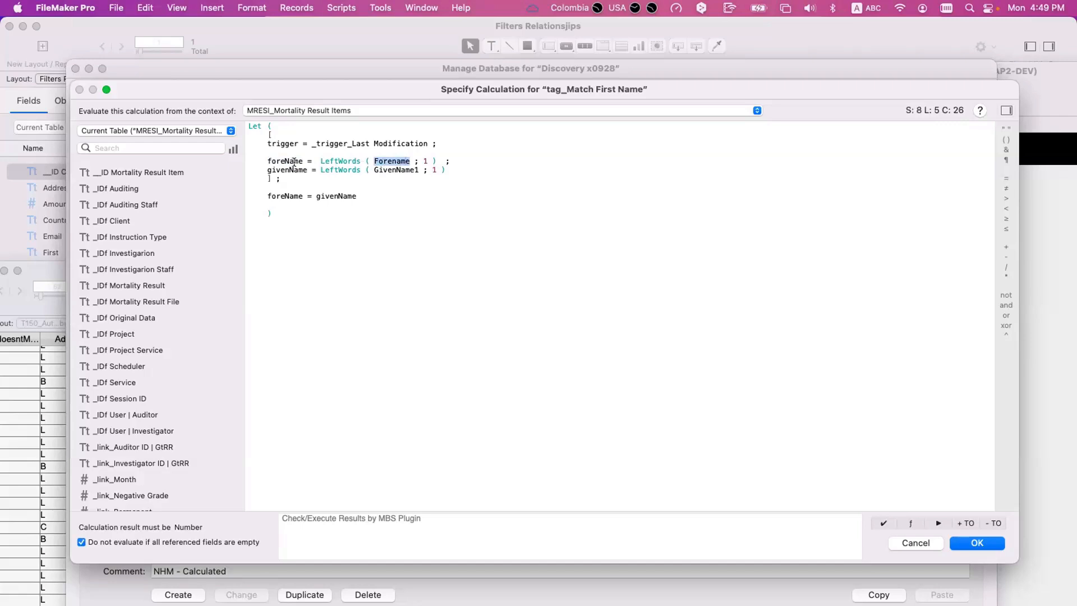
click(393, 162)
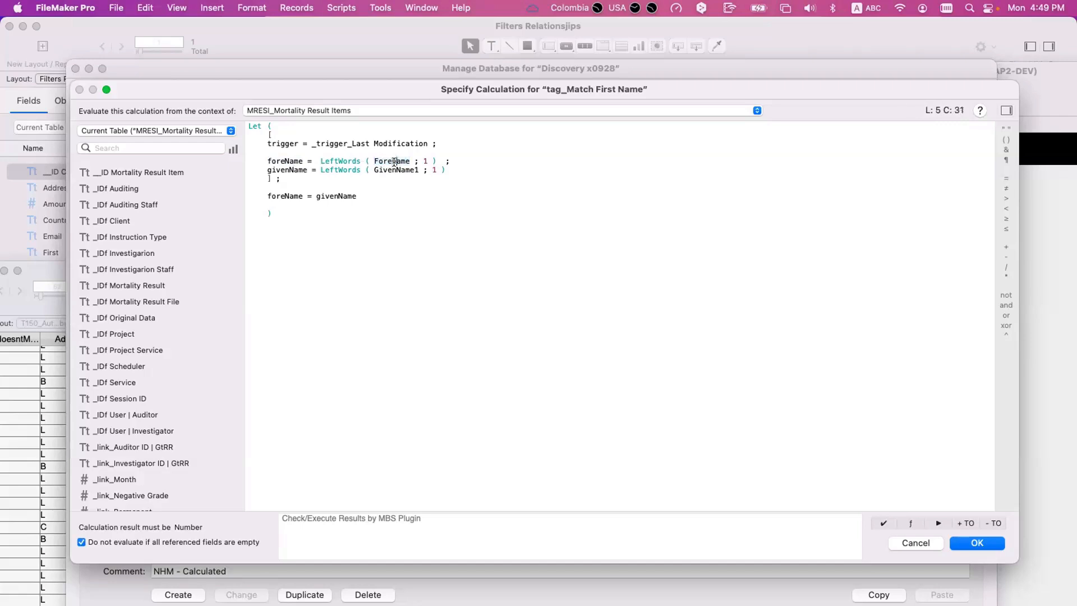
double_click(317, 161)
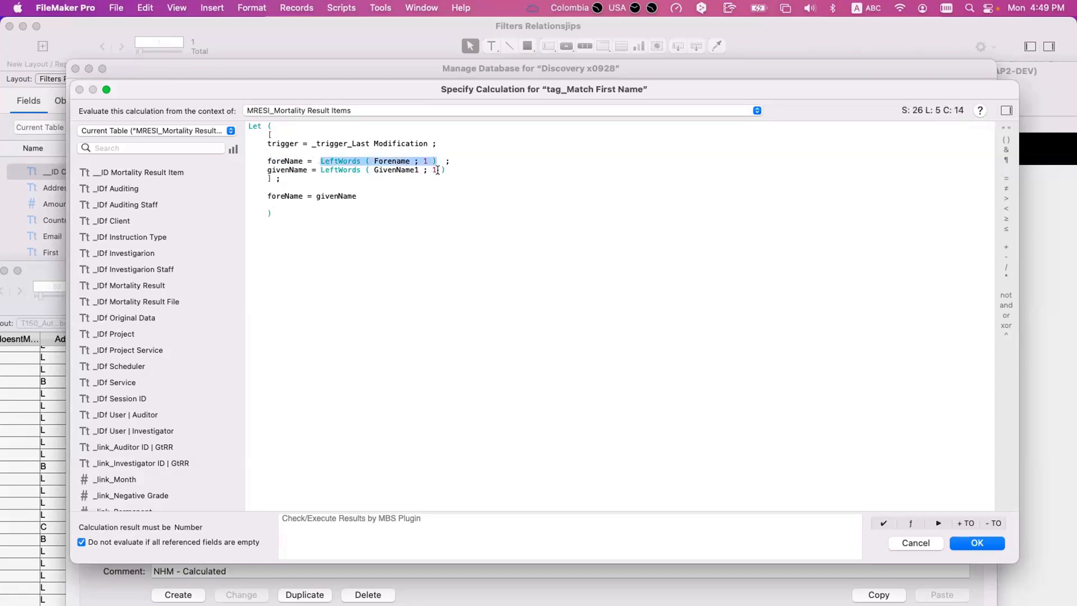
drag(445, 170, 265, 193)
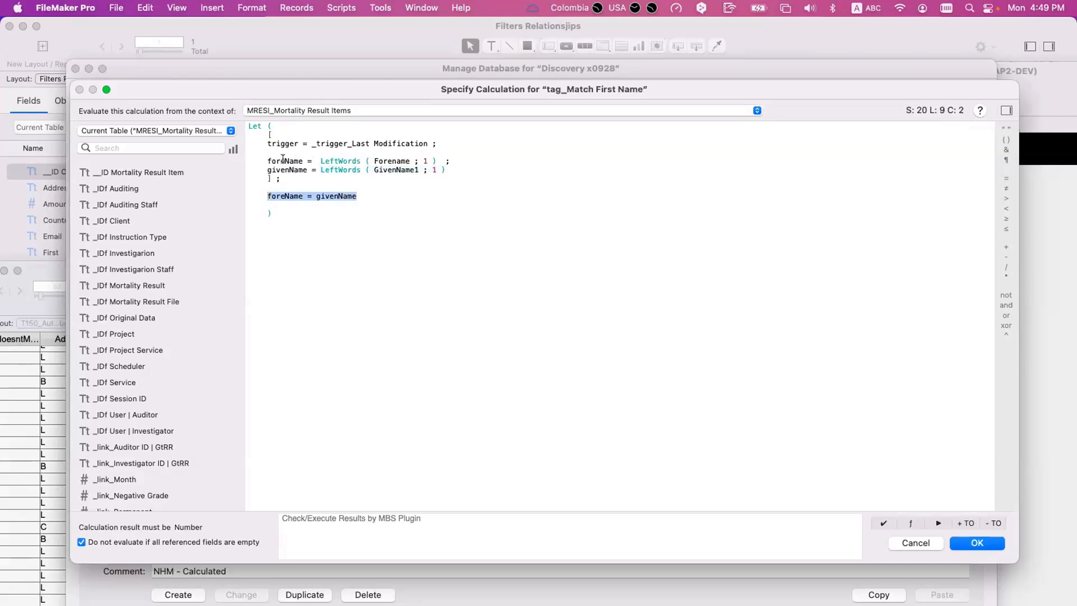
- Highlight the two LeftWords lines and the foreName = givenName comparison again, then close the calculation and field options unchanged
click(283, 160)
click(393, 160)
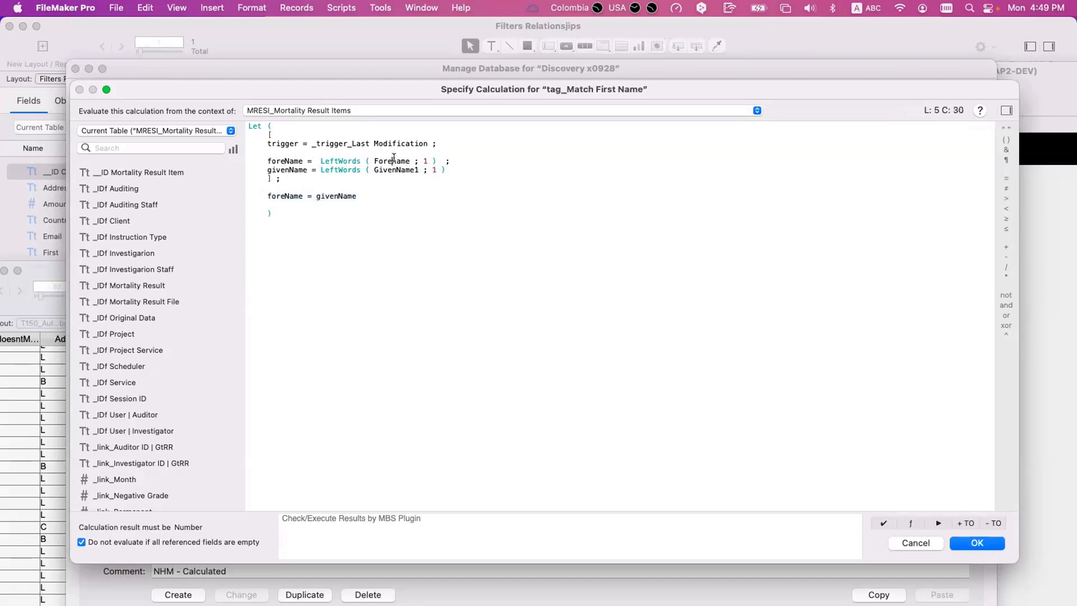
click(396, 168)
drag(360, 165, 352, 157)
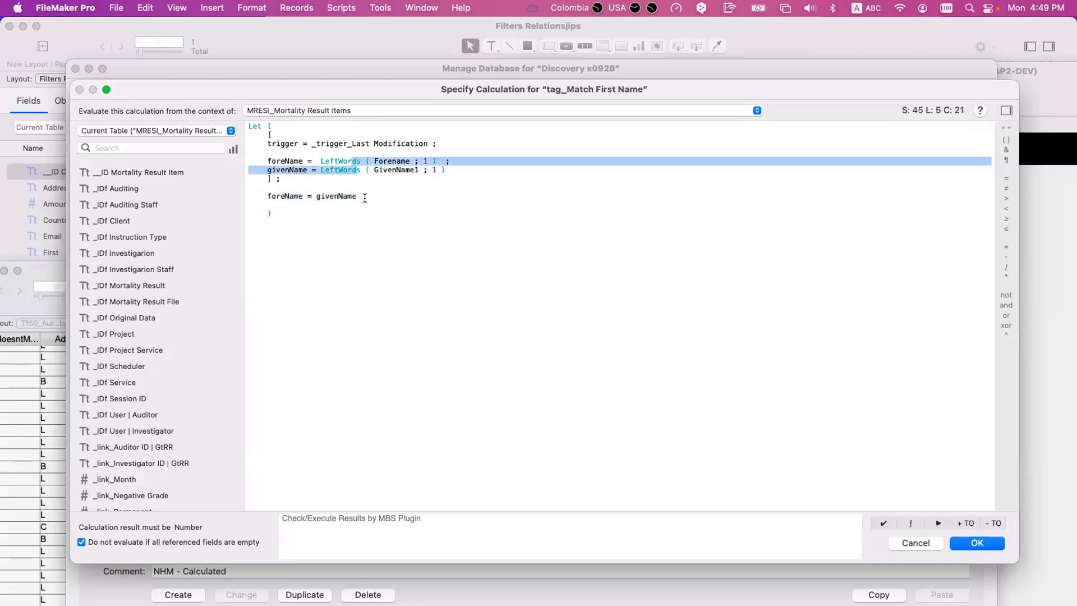
drag(364, 198, 263, 193)
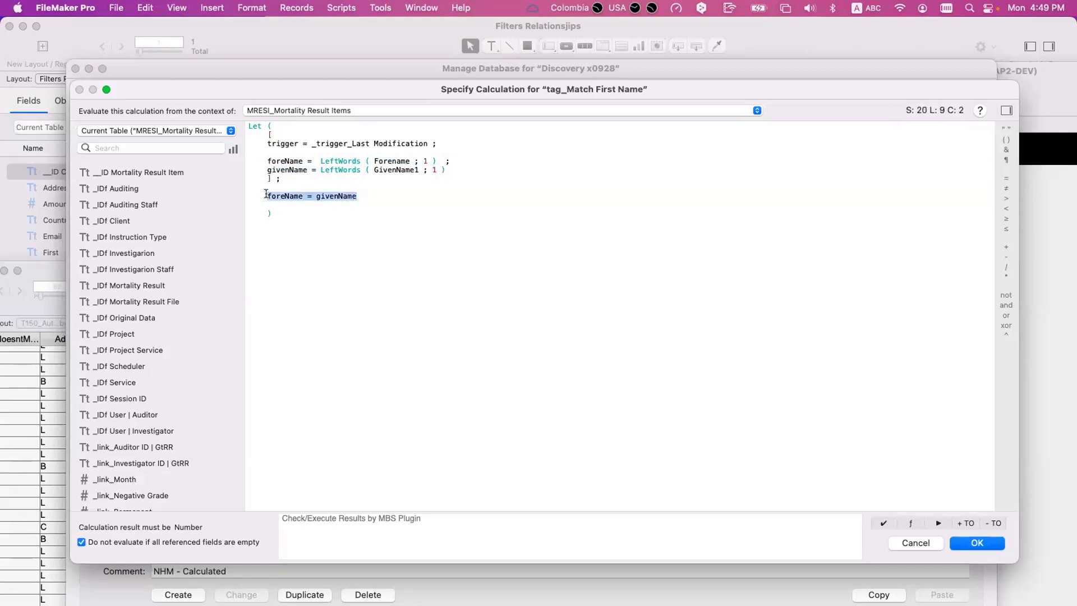
key(Escape)
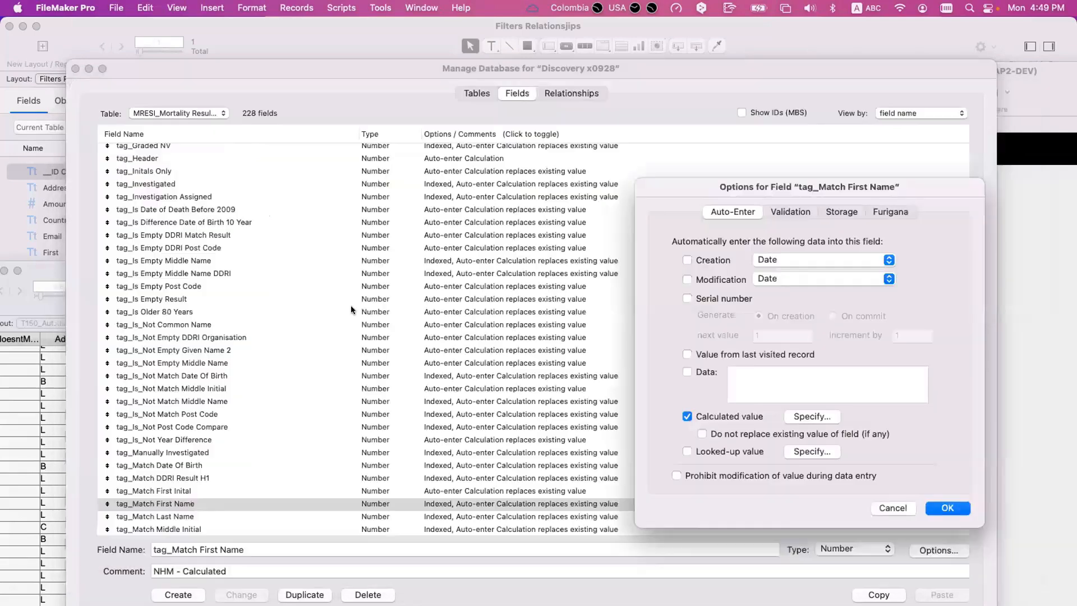
key(Escape)
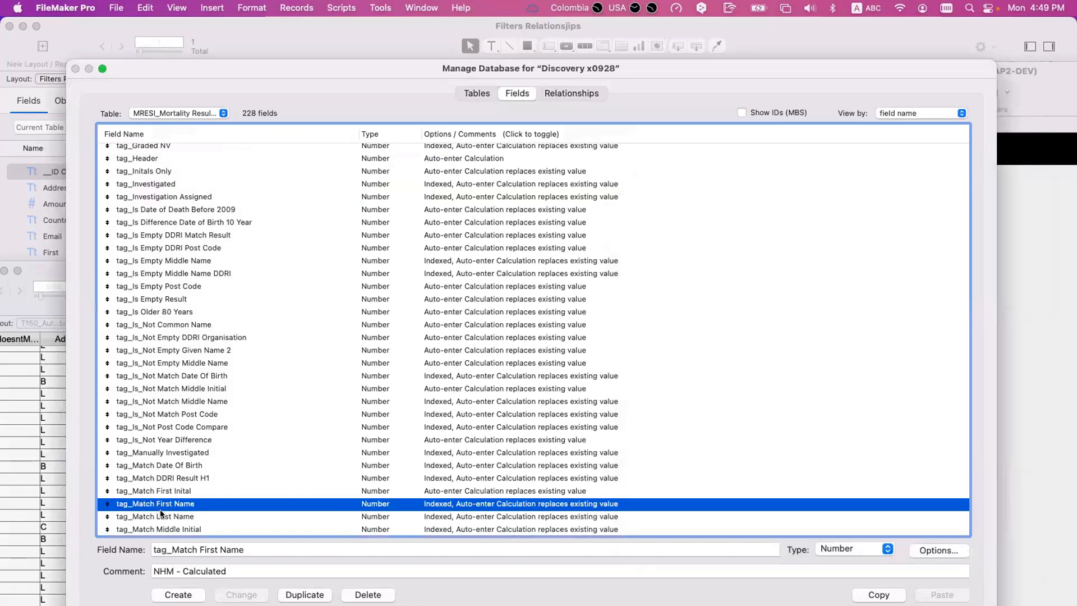
- Add tag_Match Last Name to the field selection, then return to the graph and check the Negative5 relationship's criteria
shift+click(162, 516)
scroll(166, 493, down, 3)
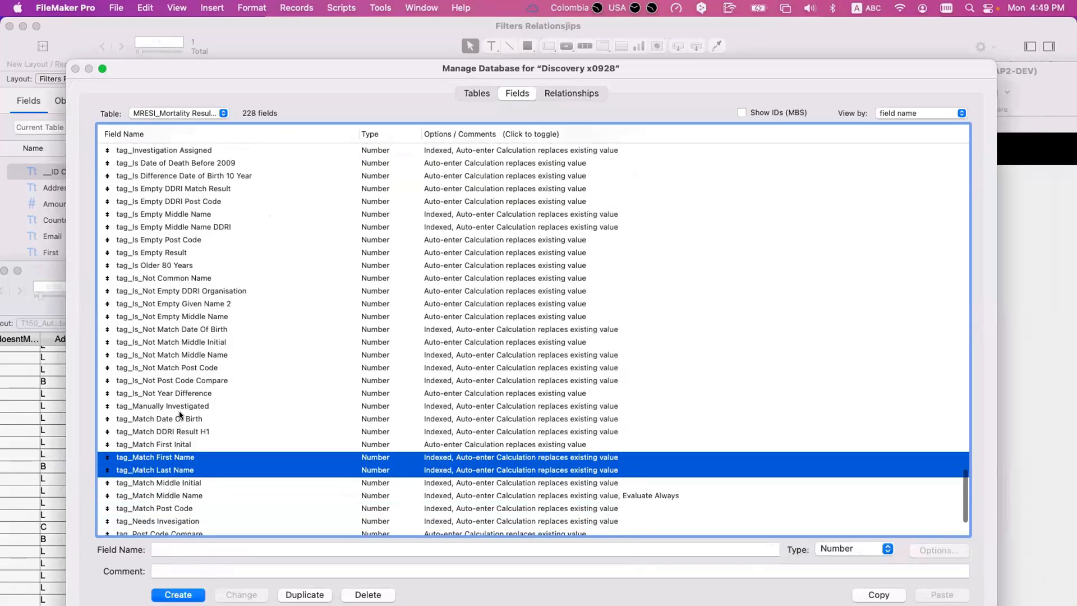
click(557, 93)
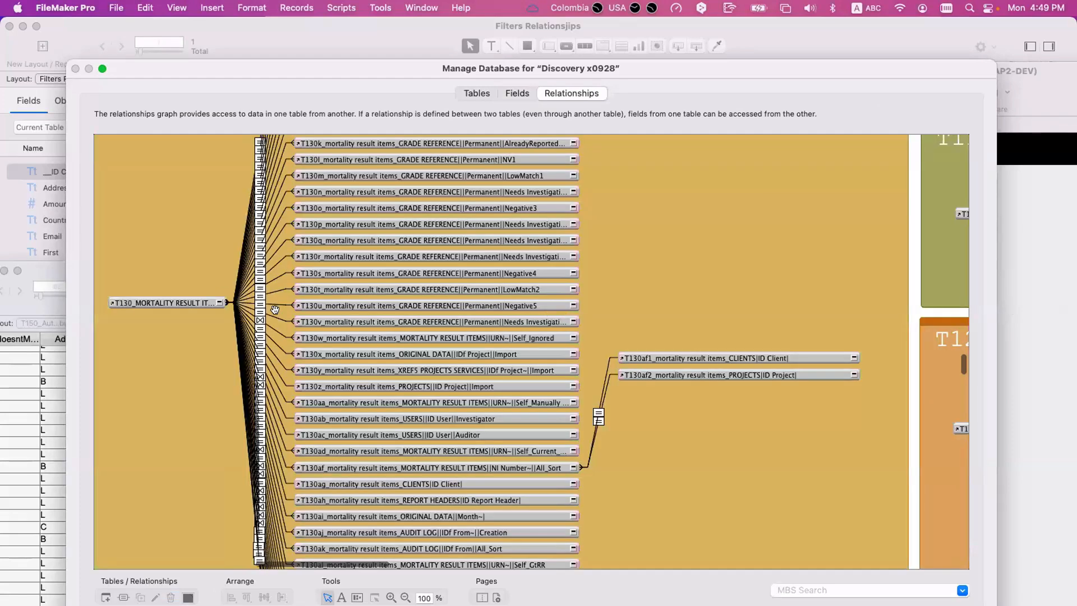
double_click(278, 304)
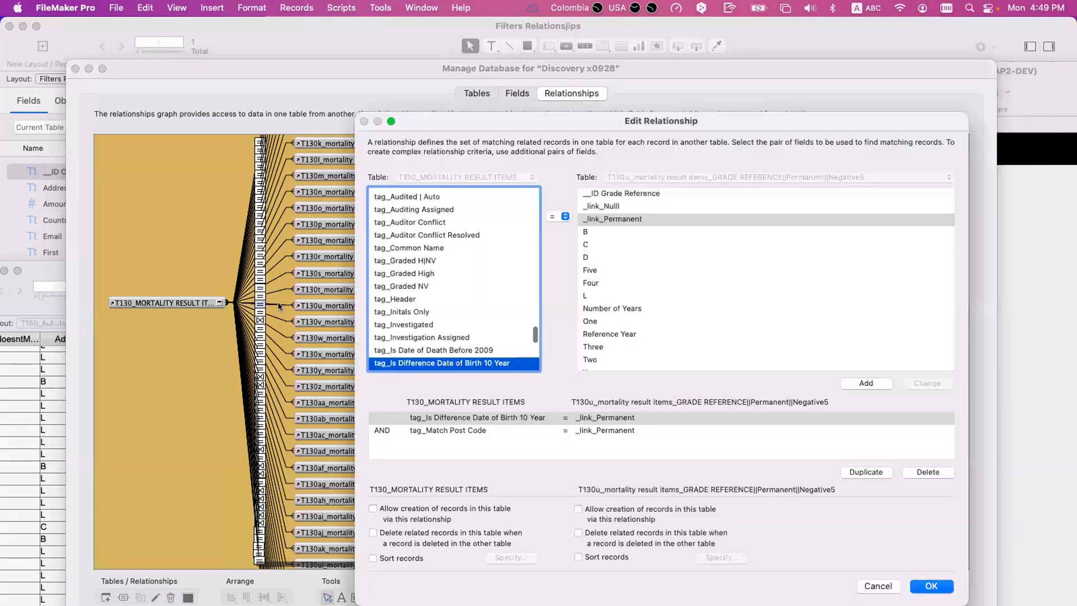
key(Escape)
- Open the Needs Investigating4 relationship from T130_MORTALITY RESULT ITEMS and select its tag_Match First Name criterion
scroll(265, 309, up, 2)
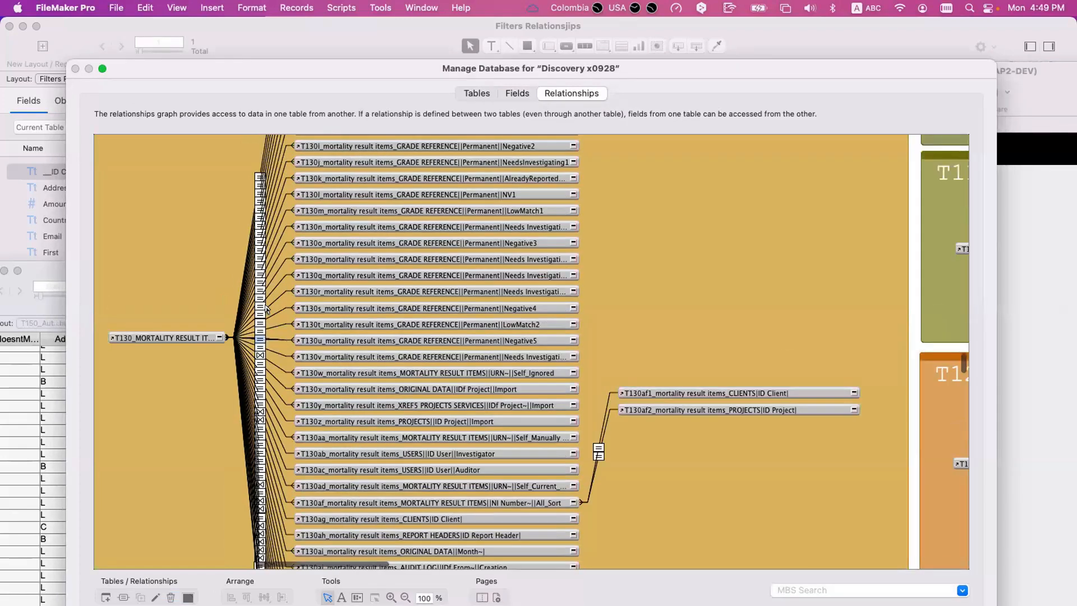
click(270, 287)
double_click(271, 286)
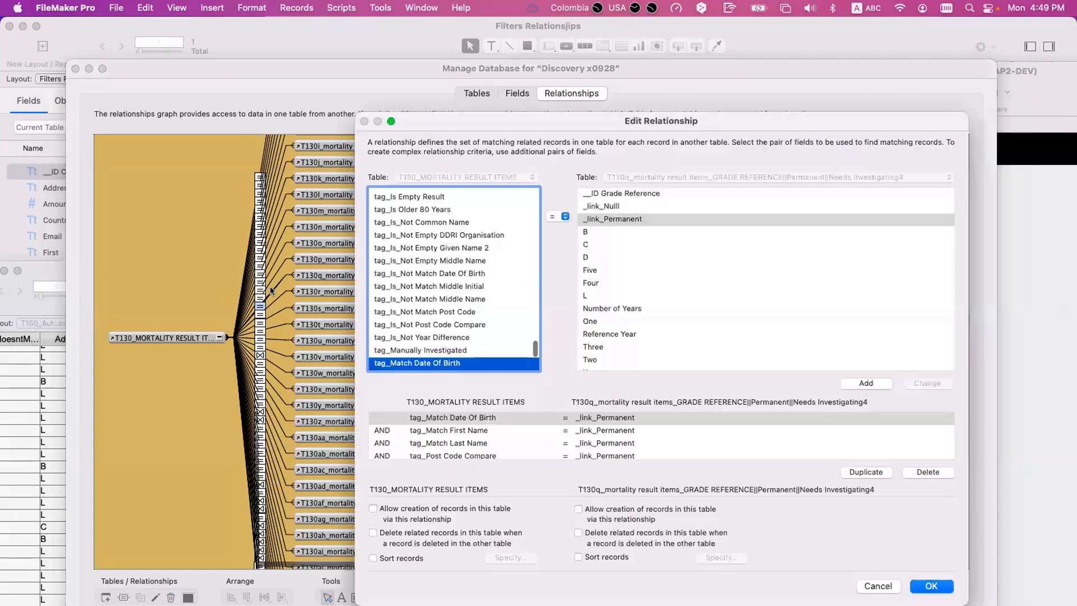
click(447, 430)
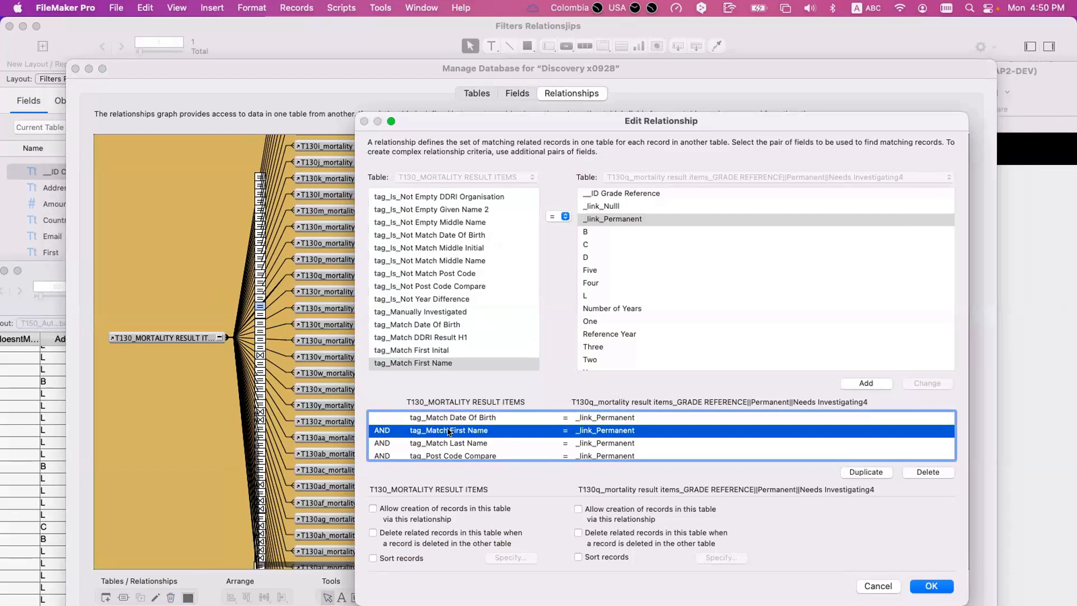
- Highlight all the Needs Investigating4 match criteria, from tag_Match Date Of Birth through tag_Is_Not Empty DDRI Organisation
shift+click(449, 439)
scroll(449, 436, down, 2)
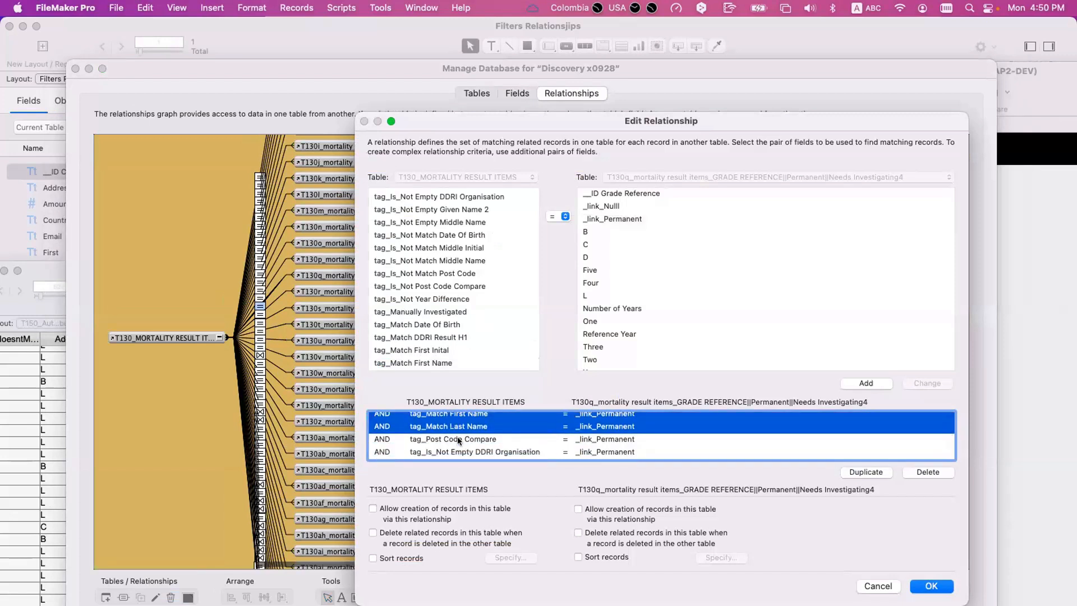
shift+click(458, 437)
shift+click(457, 451)
scroll(456, 449, up, 2)
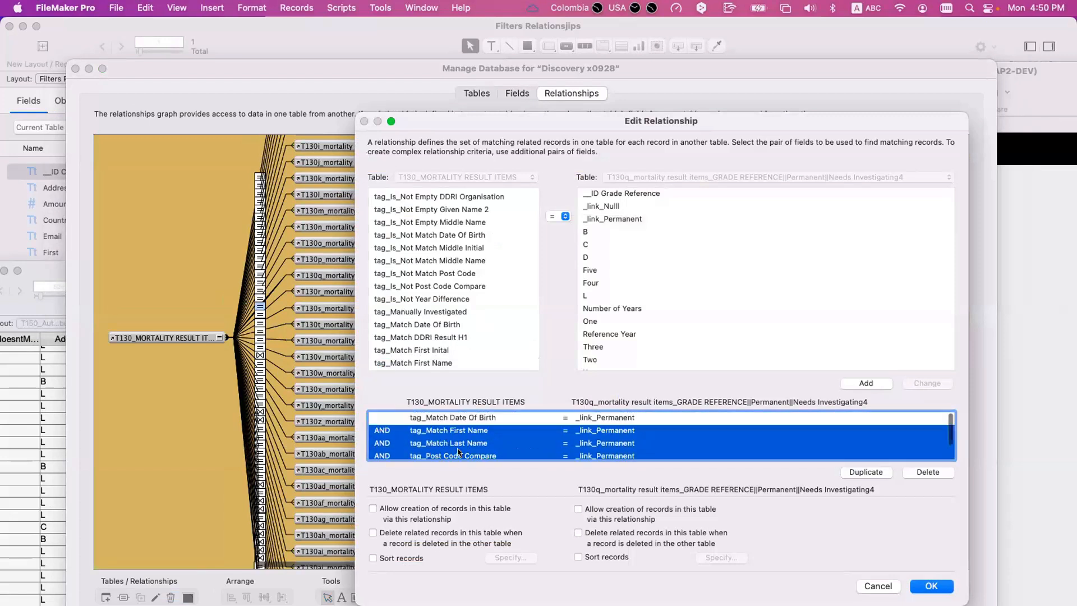
shift+click(454, 417)
scroll(453, 432, down, 1)
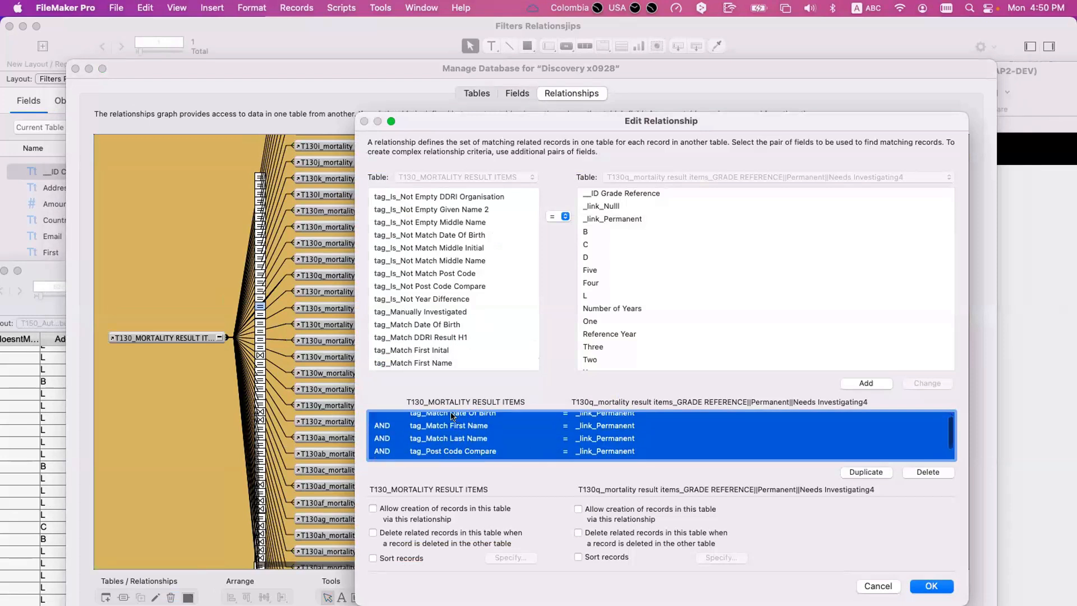
scroll(452, 416, up, 1)
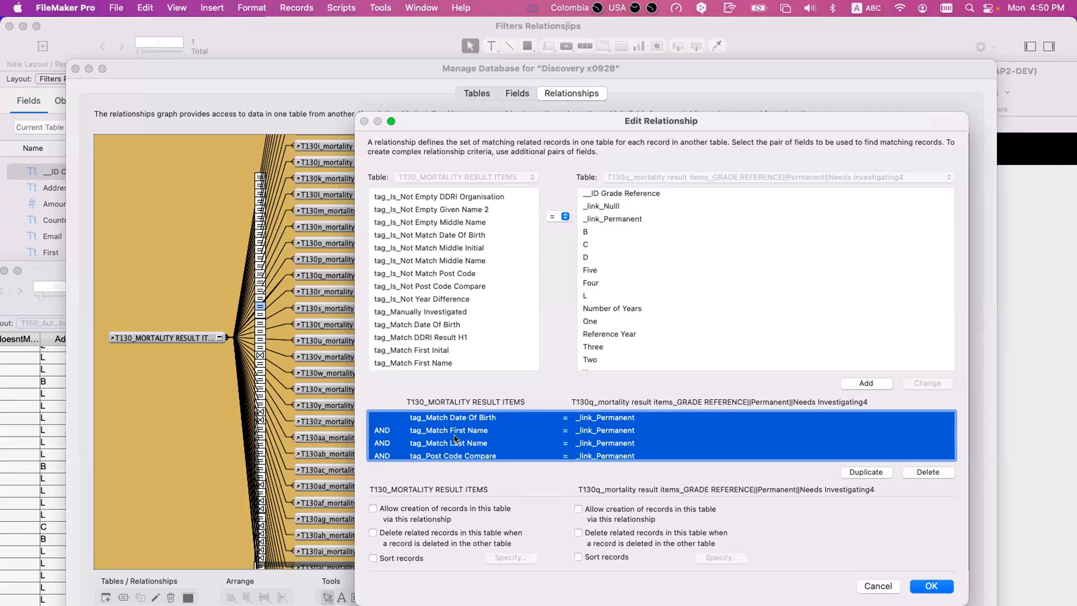
- Highlight the full criteria list again, then single out tag_Match Last Name and tag_Match Date Of Birth
click(454, 439)
drag(453, 416, 468, 452)
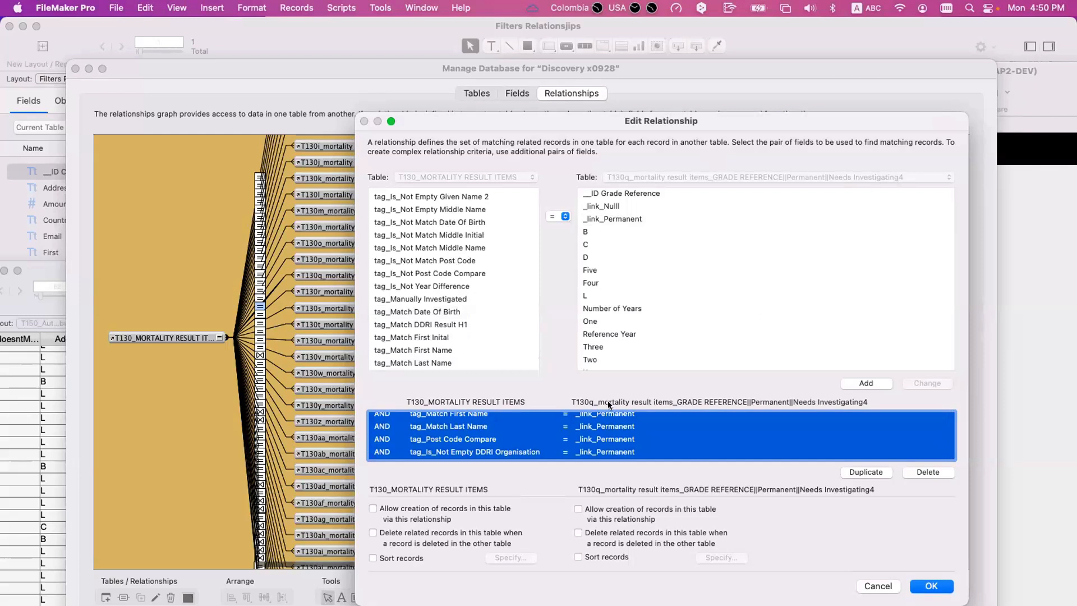
scroll(487, 429, up, 1)
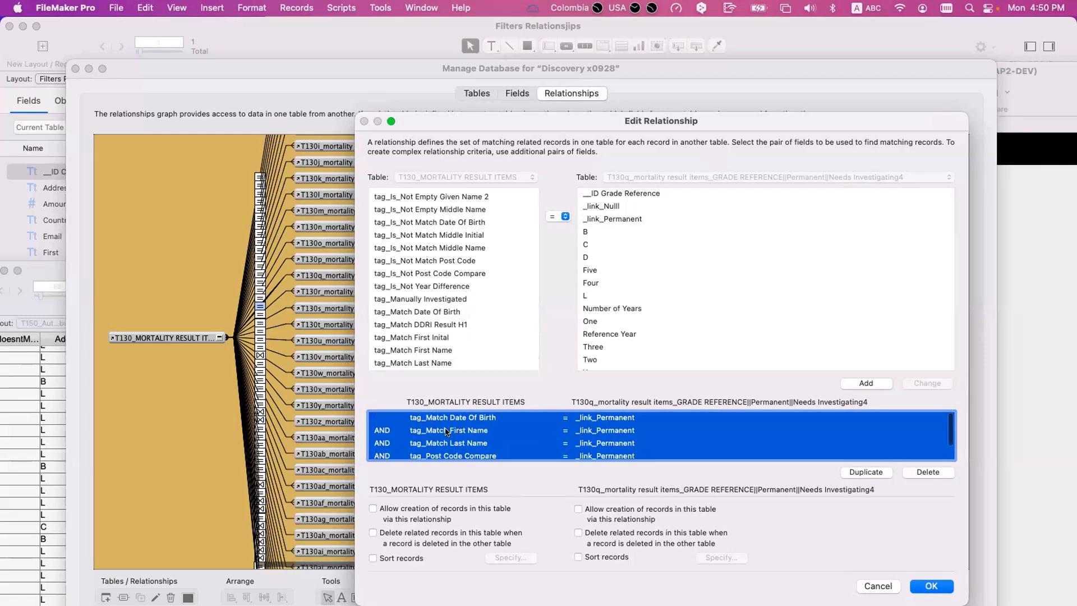
click(446, 440)
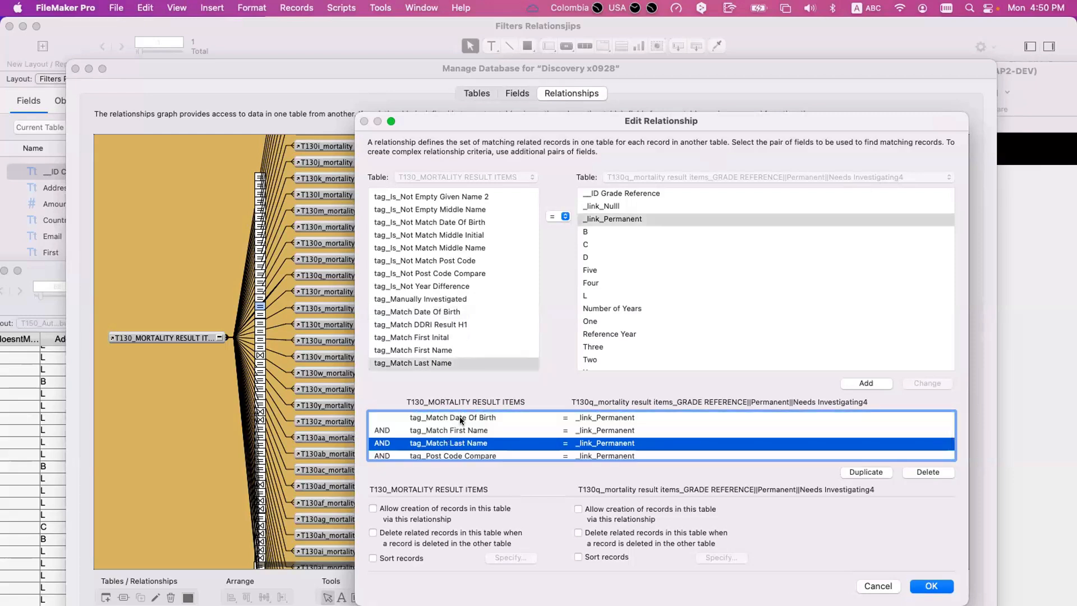
click(458, 418)
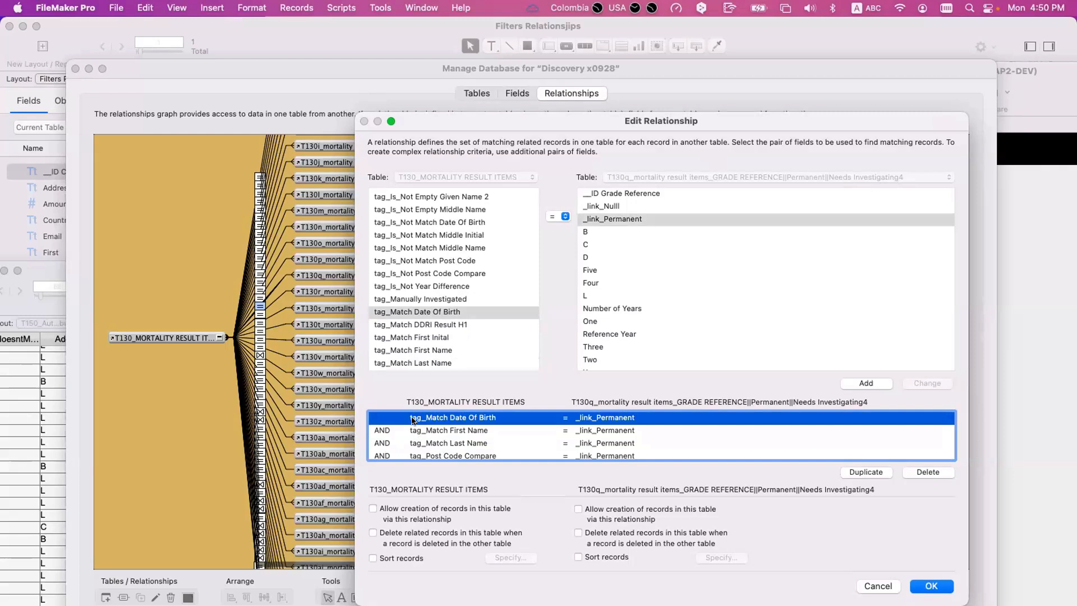
- Extend the selection from tag_Match Date Of Birth to tag_Is_Not Empty DDRI Organisation and close the relationship unchanged
scroll(466, 442, down, 1)
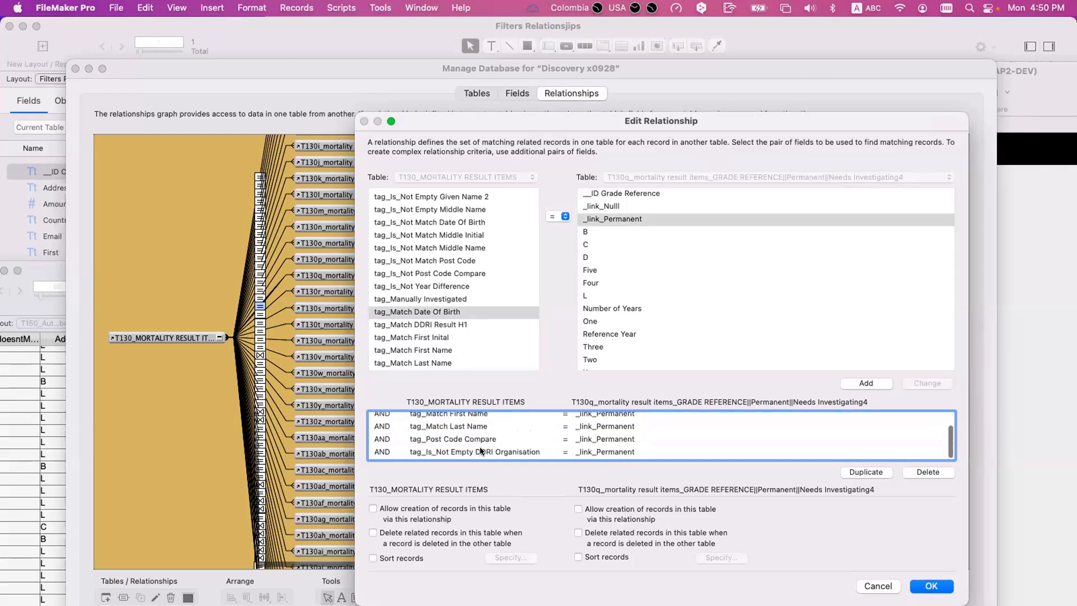
shift+click(480, 450)
scroll(480, 450, up, 2)
scroll(550, 457, down, 2)
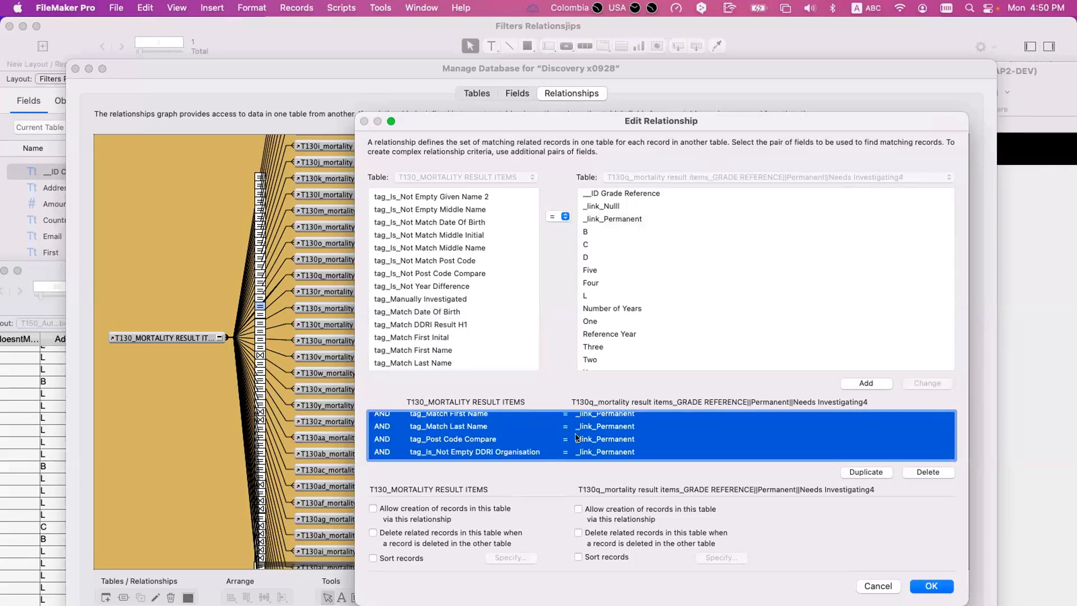
key(Escape)
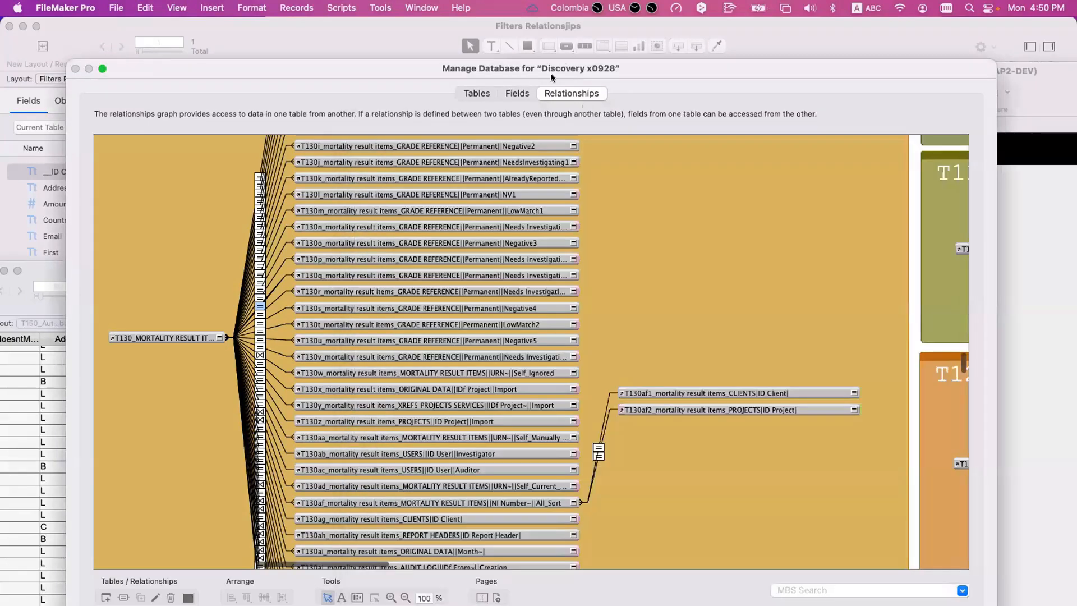
- Find the New Grade | Automatic field in the mortality result items table and open its auto-enter calculation
click(517, 93)
click(210, 417)
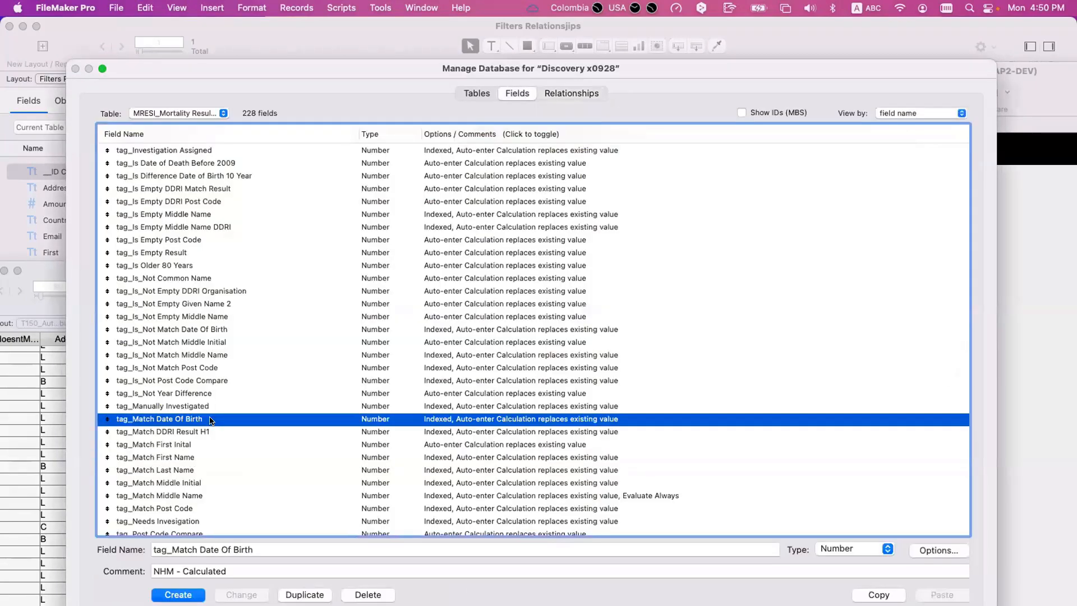
text(new)
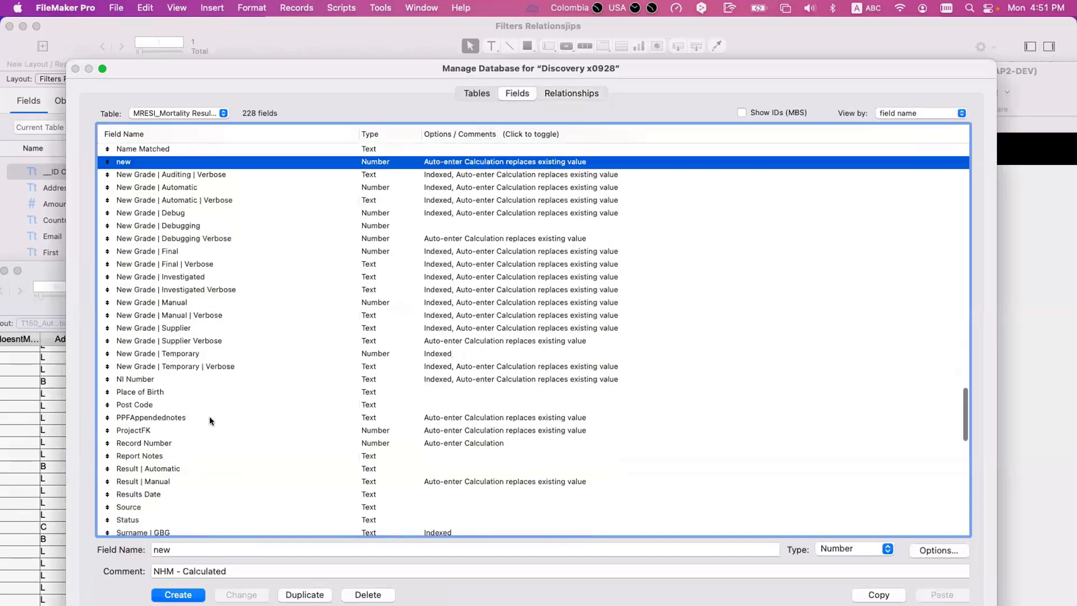
double_click(198, 183)
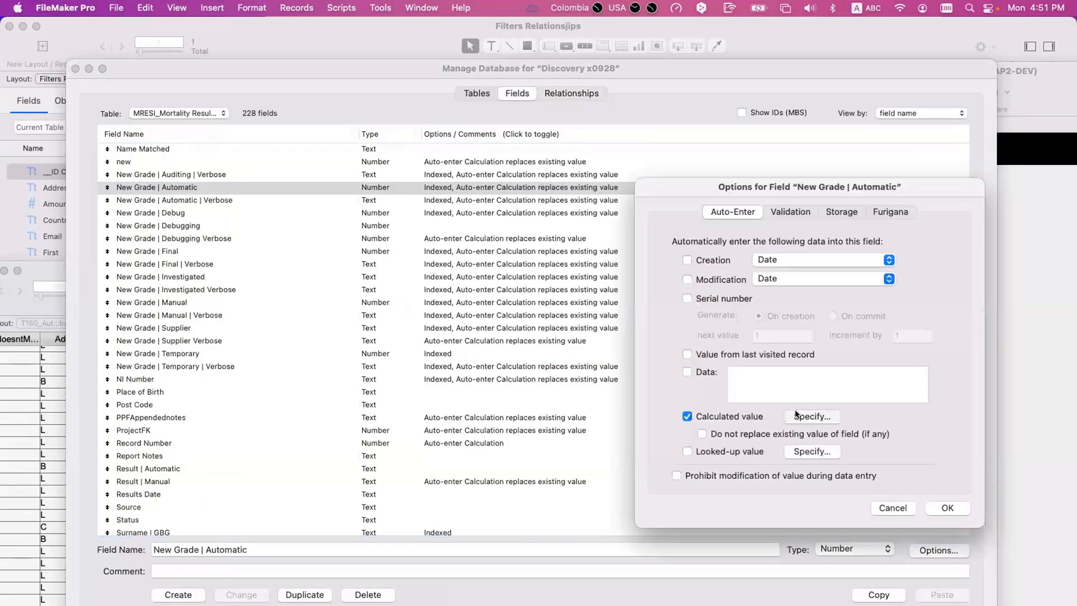
click(798, 416)
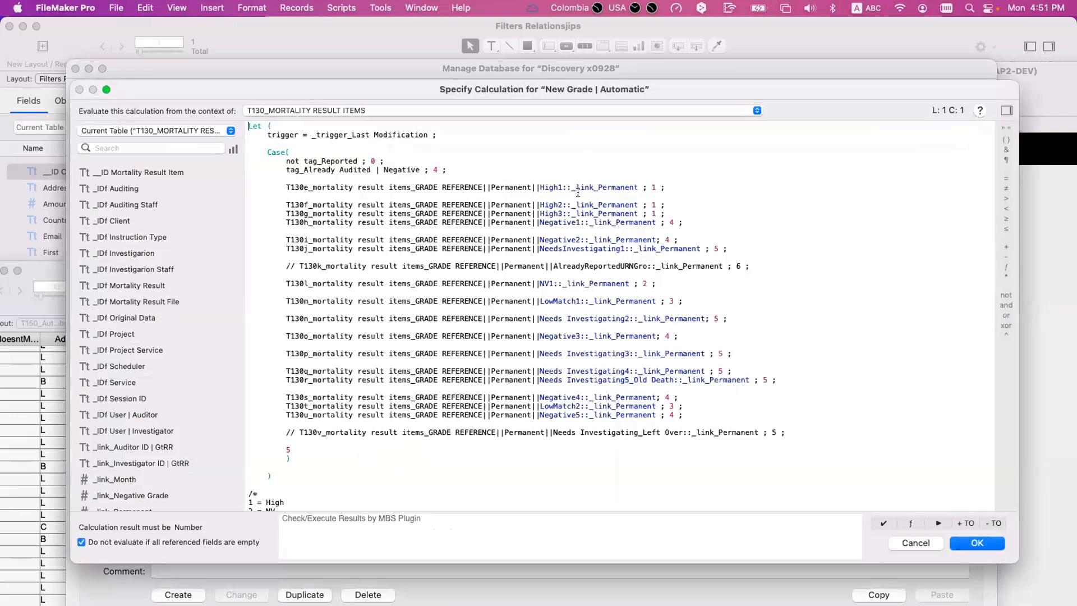
- Highlight the High1, High2 and High3 relationship lines in the Case expression, then close the calculation and field options unchanged
drag(286, 187, 652, 187)
click(655, 187)
drag(283, 205, 650, 201)
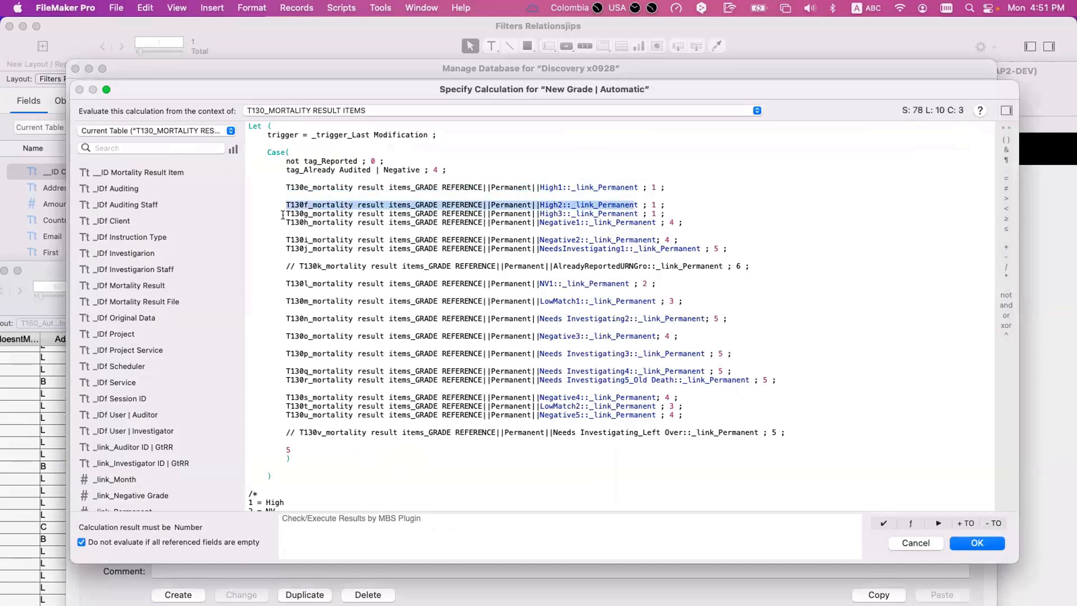
drag(282, 214, 620, 214)
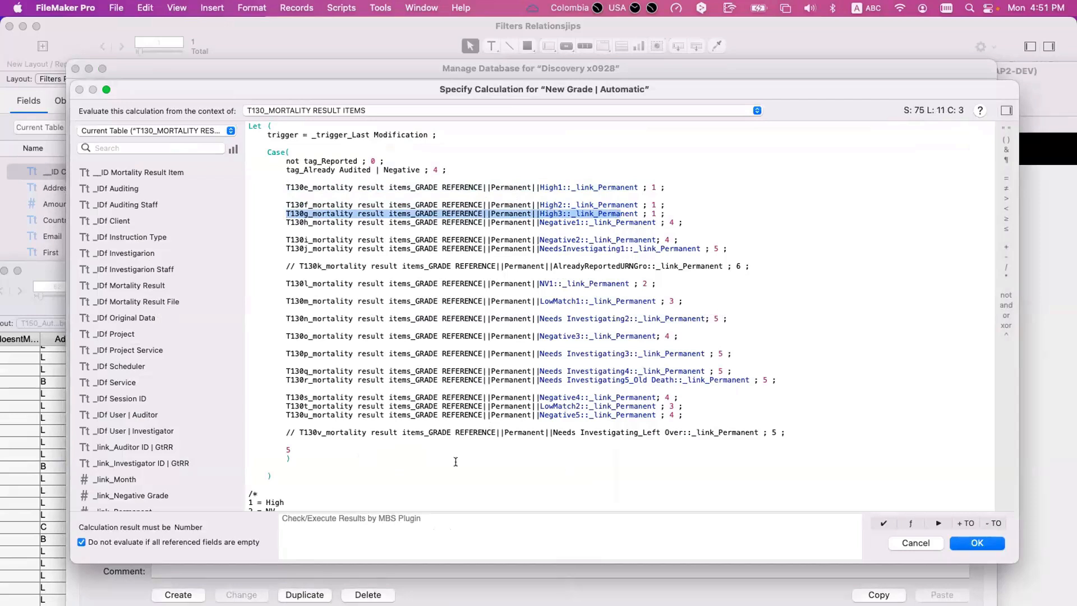
click(920, 541)
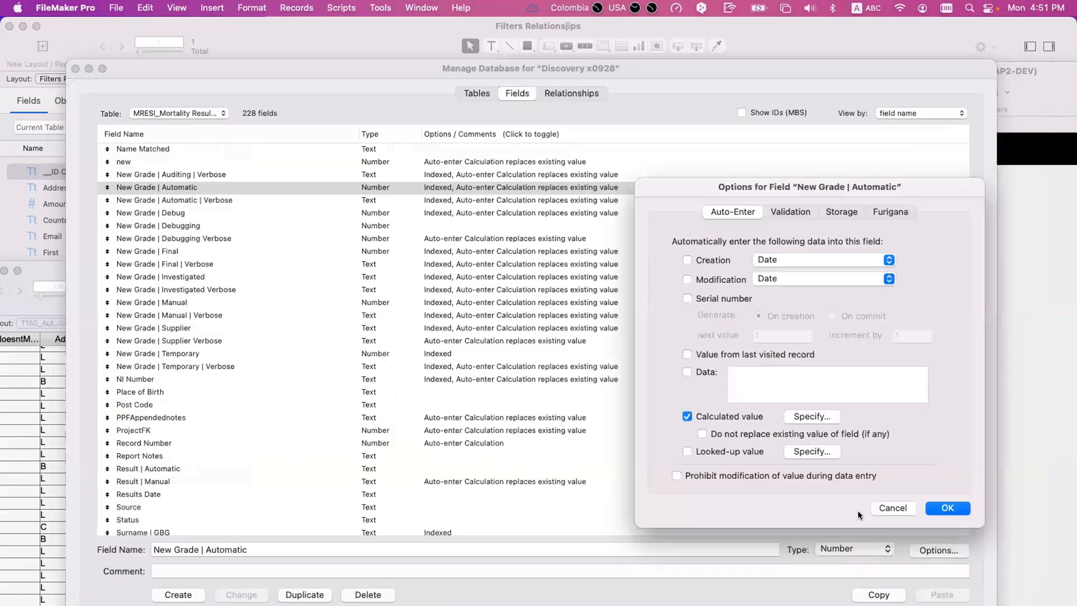
click(881, 507)
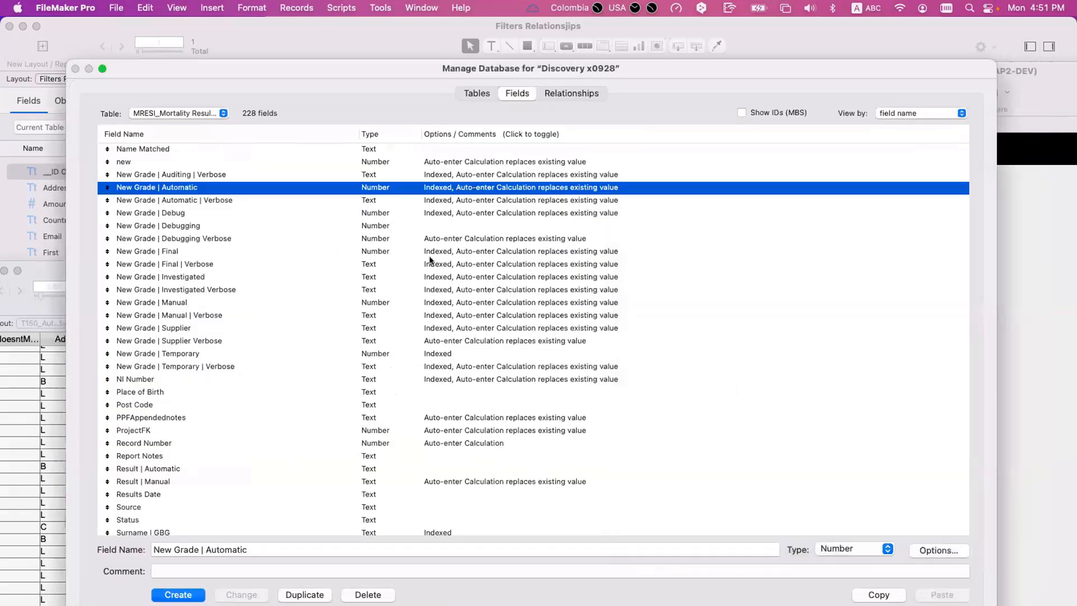
- Keep MRESI_Mortality Result Items as the table, exit database management discarding all changes, and bring the Discovery x0928 - 2 record window forward
click(175, 113)
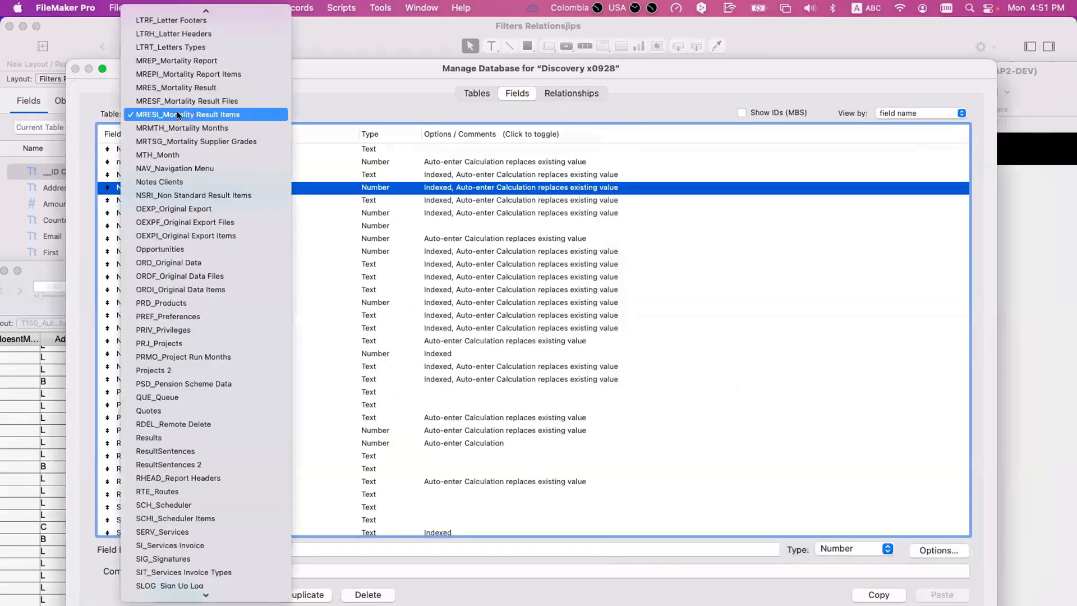
click(178, 115)
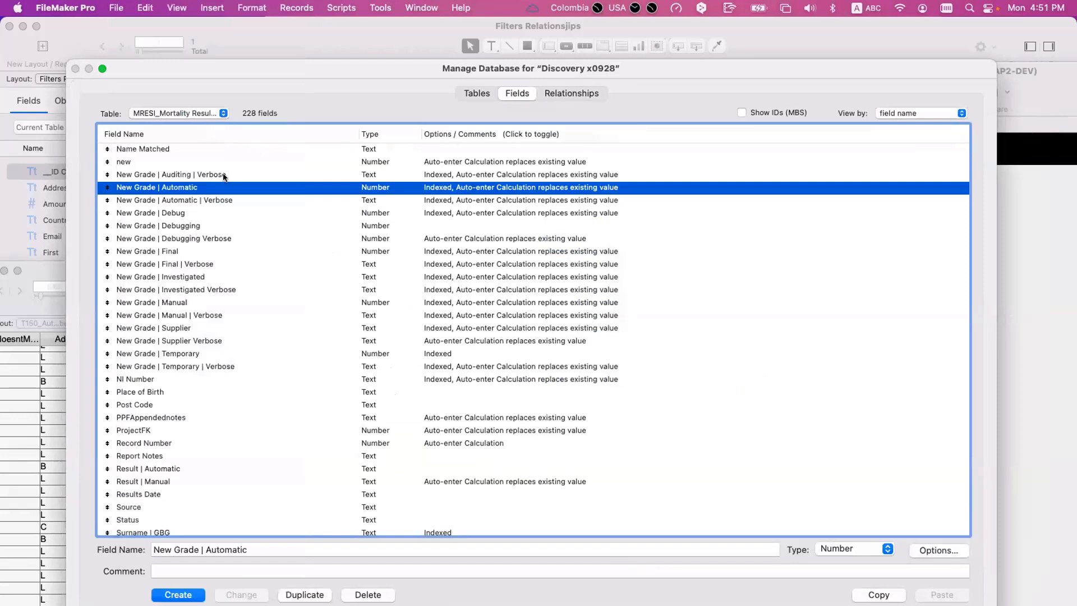
key(Escape)
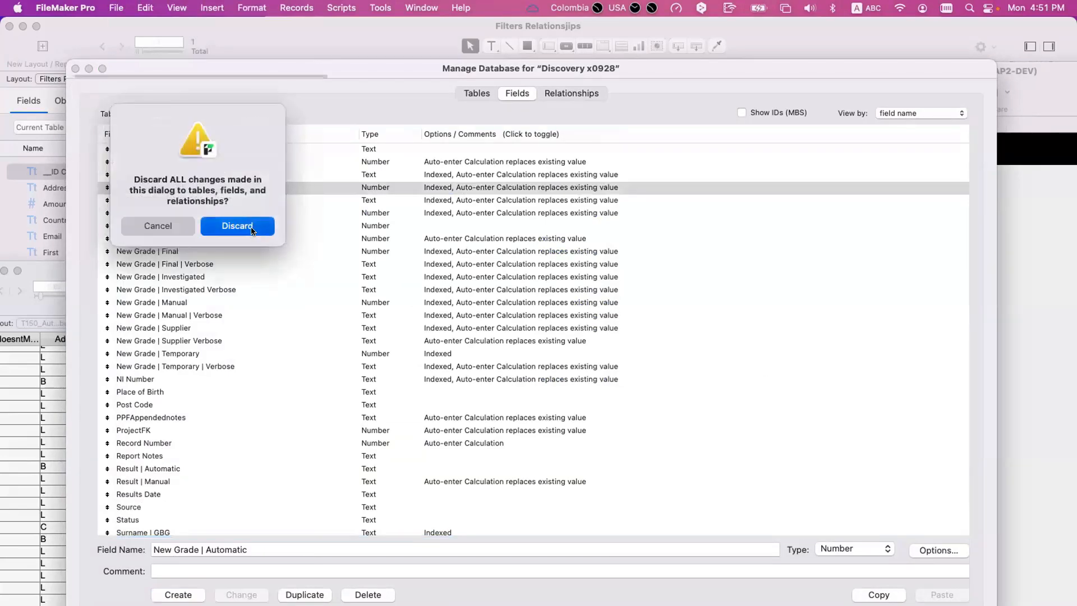
click(250, 226)
double_click(259, 272)
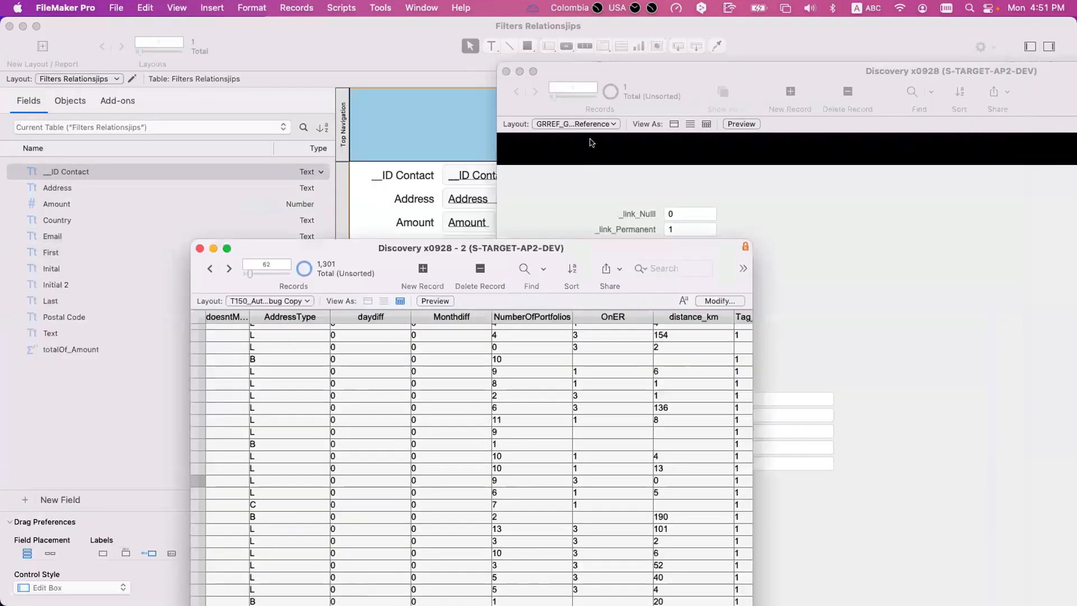
- Show the grade columns in the widened, repositioned record window and enter a New Grade cell of a High at Address record
scroll(514, 251, left, 10)
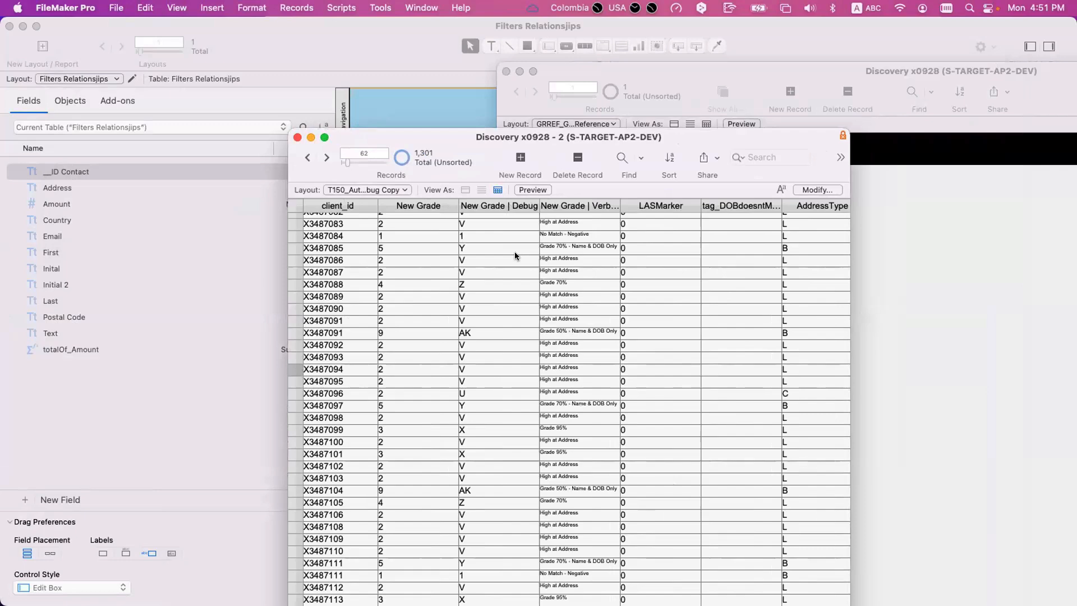
drag(505, 145, 397, 76)
drag(741, 354, 813, 354)
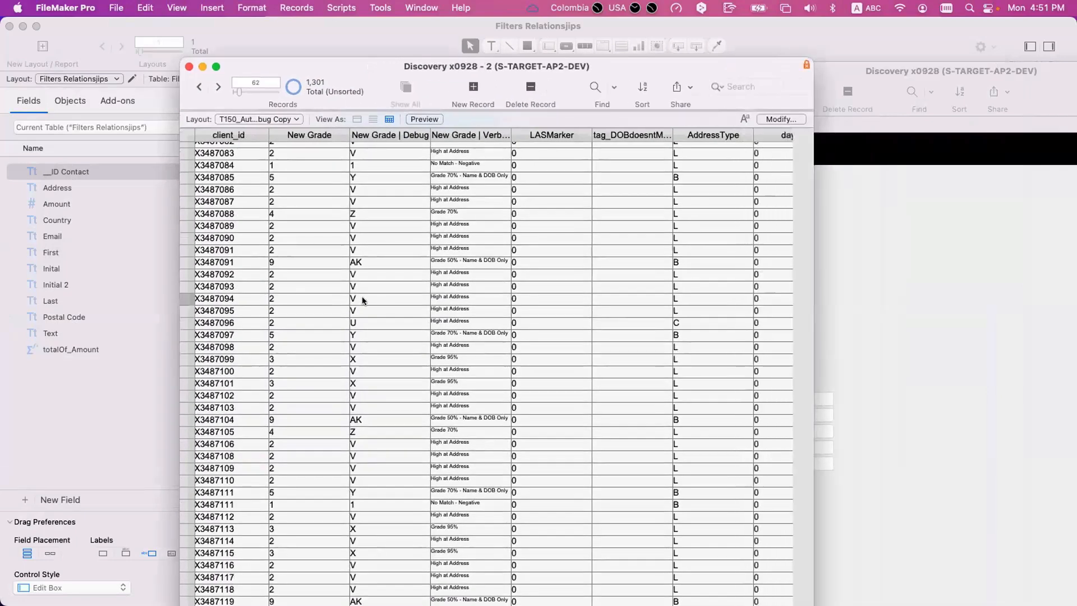
click(285, 249)
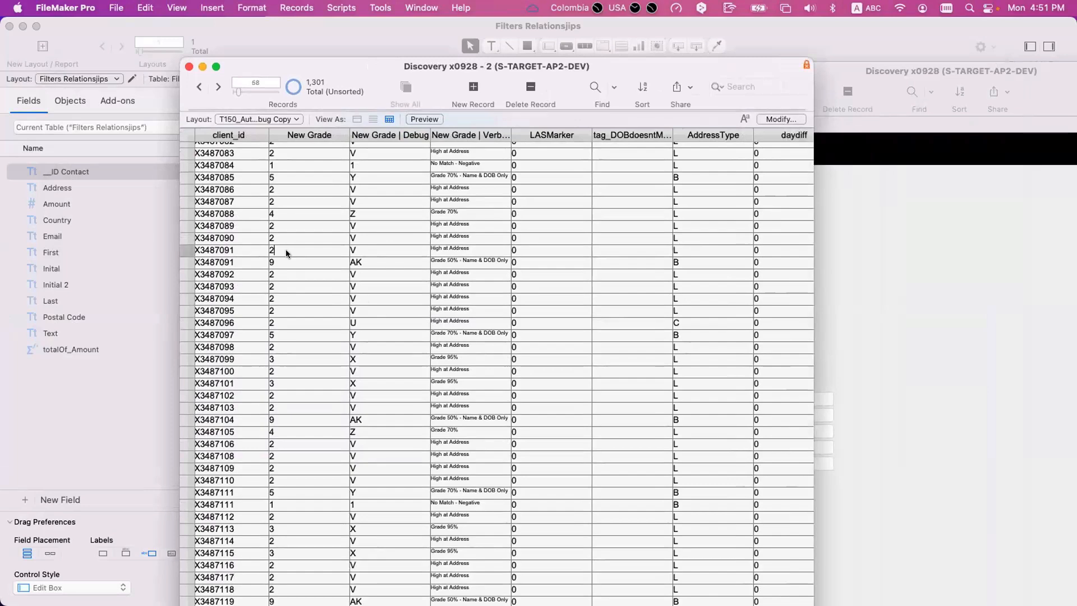
- Open the auto-enter calculation of the New Grade field in the AutoTrace results table
key(super+shift+d)
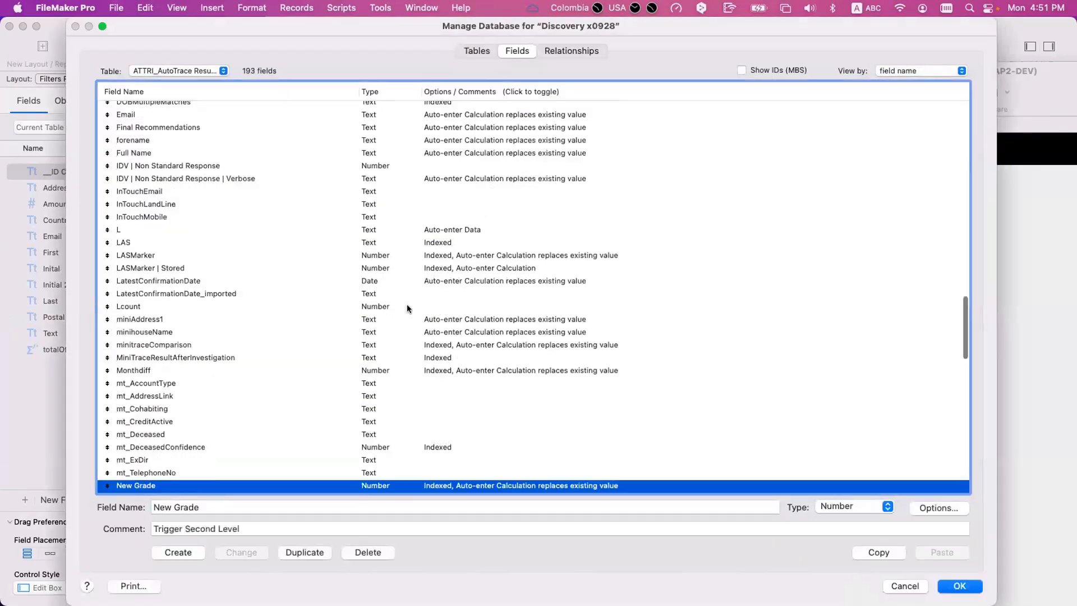
scroll(420, 368, down, 3)
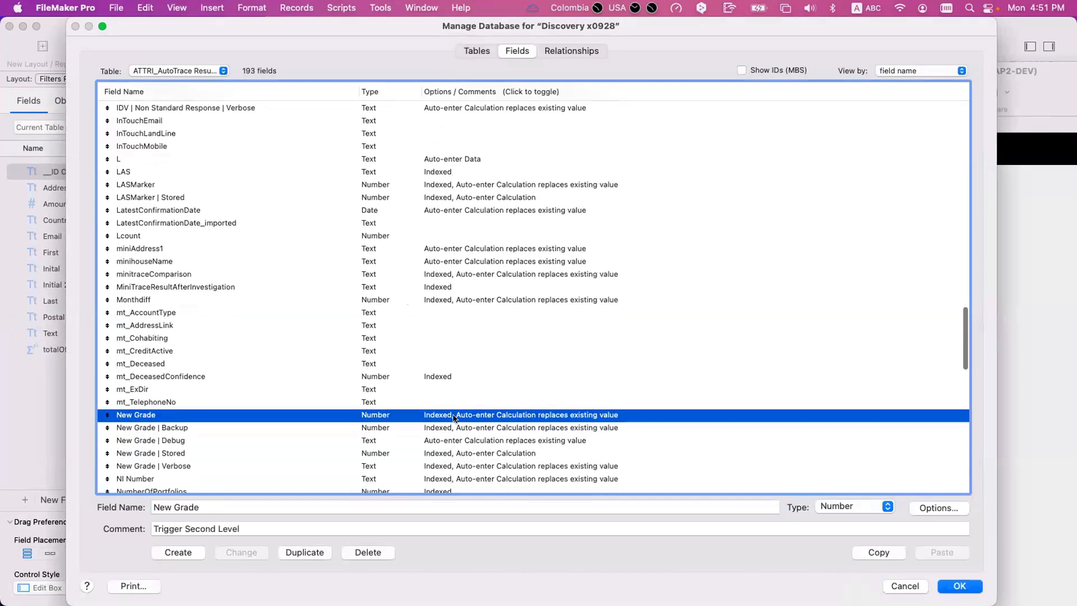
double_click(456, 418)
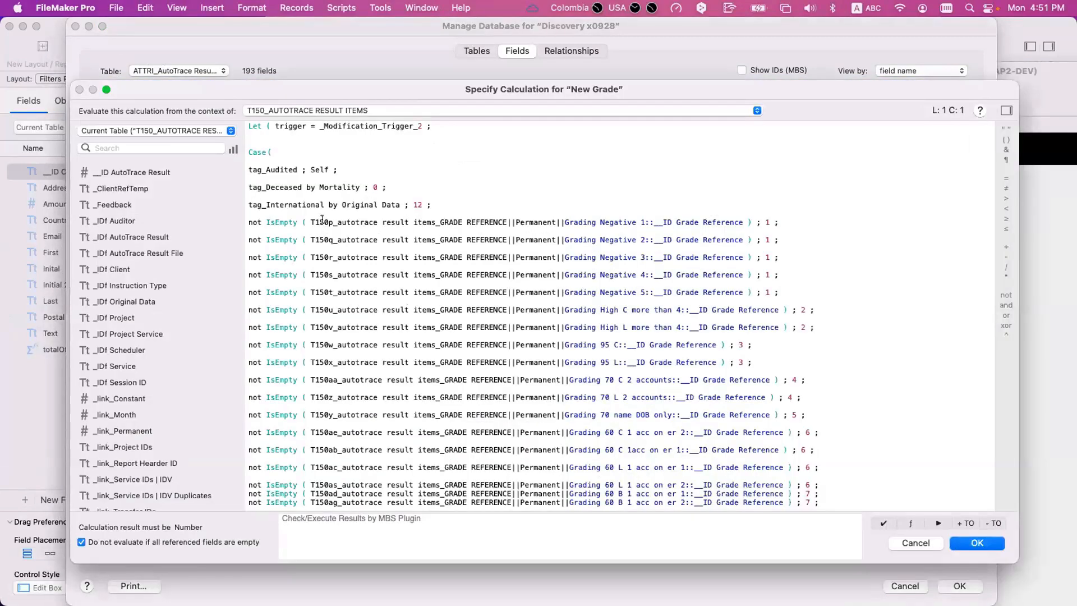
click(322, 220)
- Highlight the Grading Negative 1 to Grading Negative 5 lines that return grade 1 in the Case expression
drag(790, 290, 240, 222)
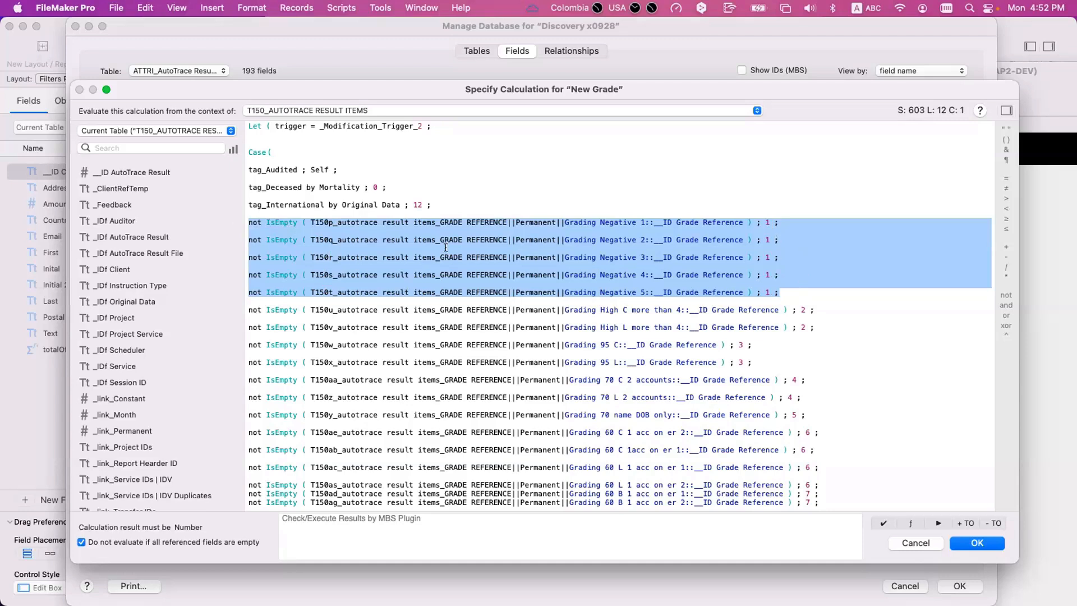
click(403, 257)
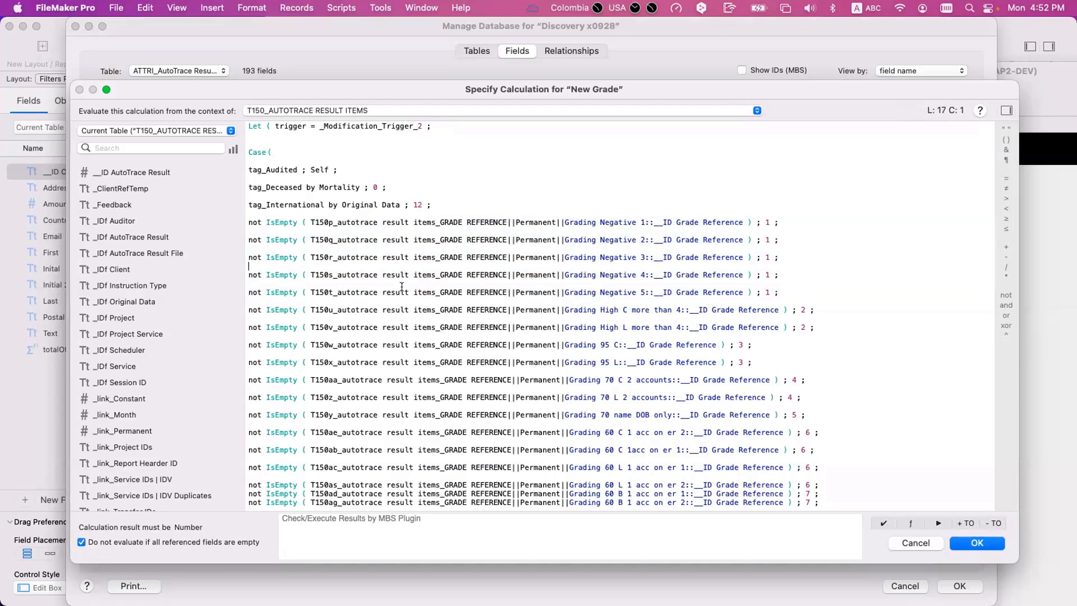
click(766, 289)
drag(778, 290, 202, 219)
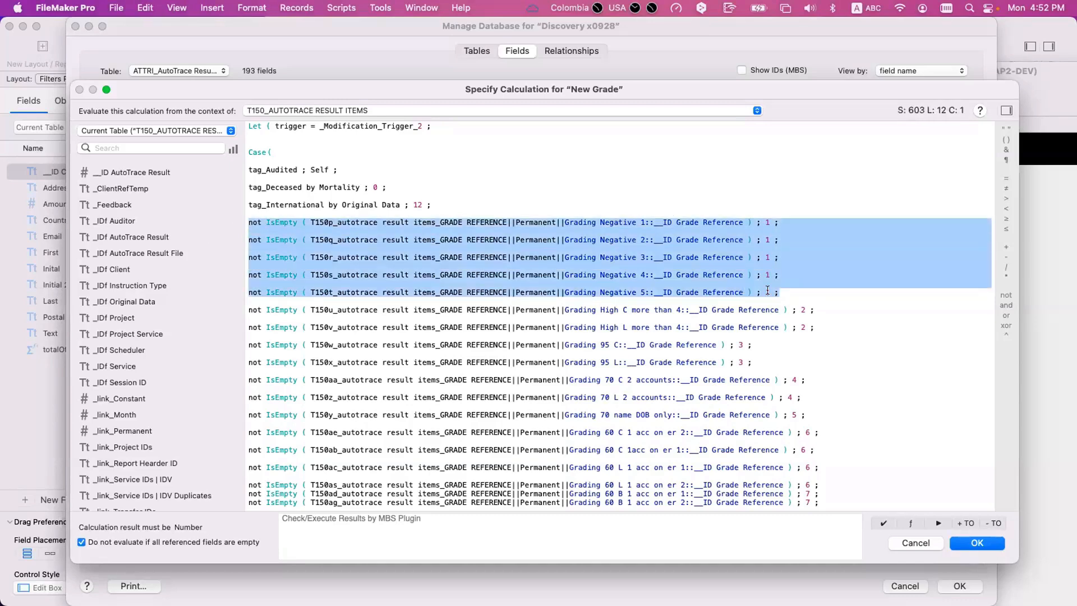
click(775, 292)
- Close the calculation and database management unchanged, and enter the New Grade cell of the first visible No Match - Negative record
key(Escape)
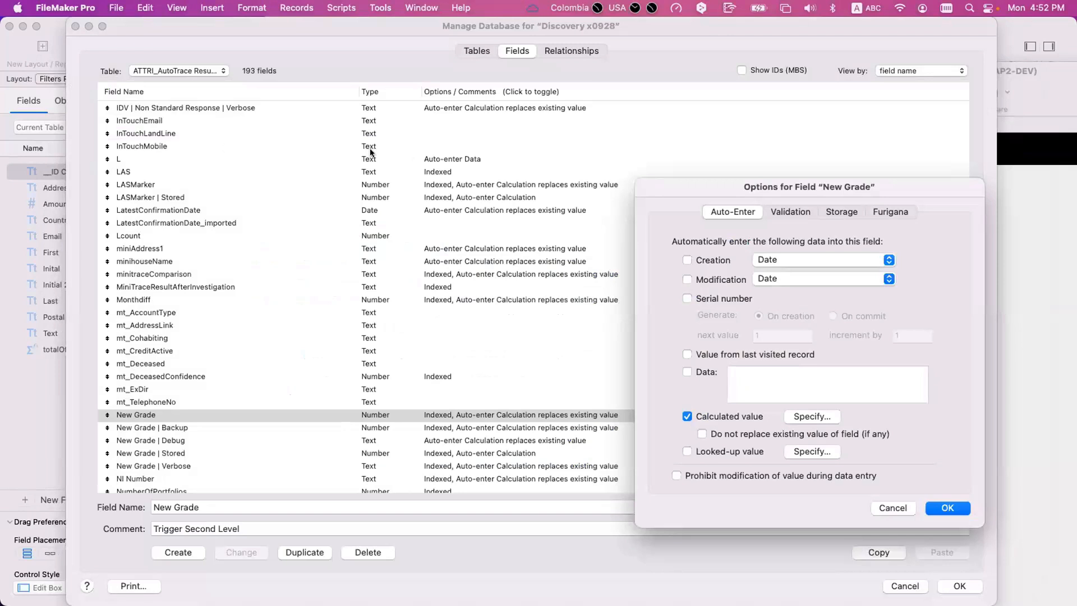
key(Escape)
key(Escape)
click(307, 164)
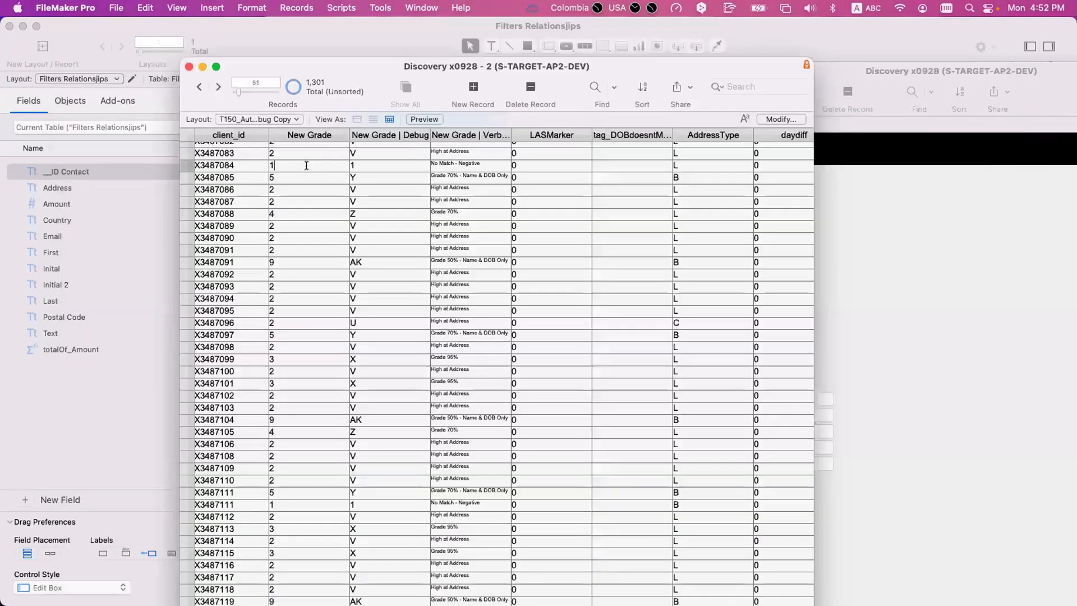
- Find all records whose New Grade is 1 and enter the New Grade cell of the first one with Debug code P
right_click(305, 164)
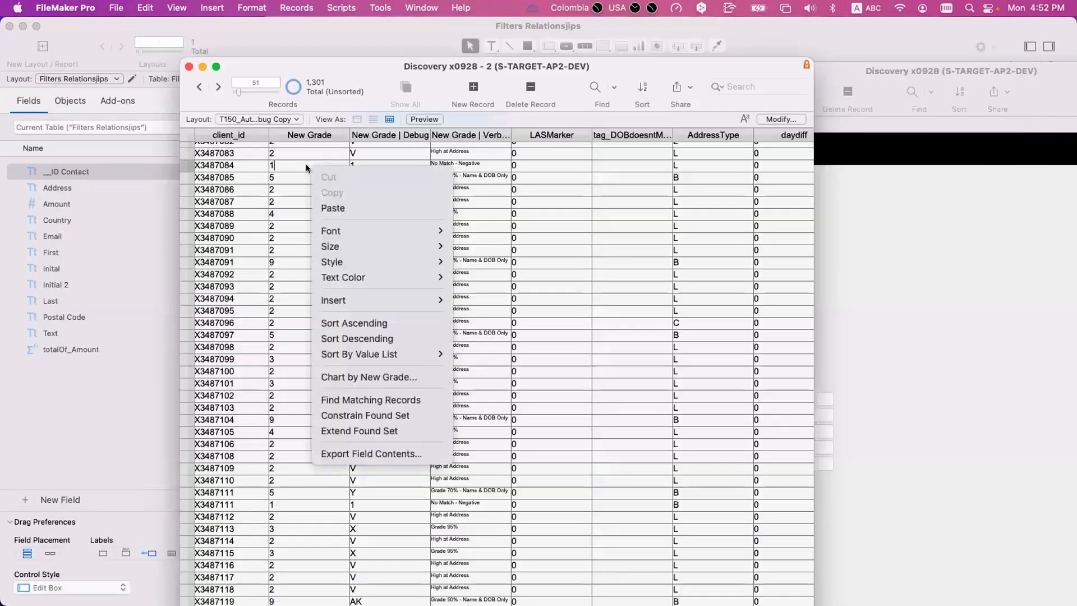
key(Escape)
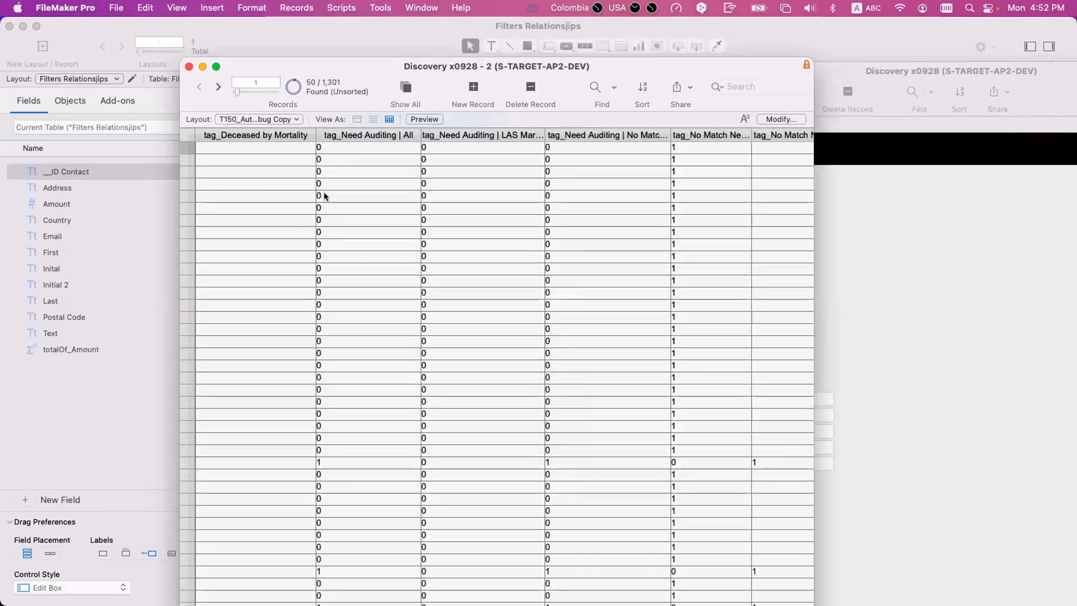
scroll(324, 191, right, 10)
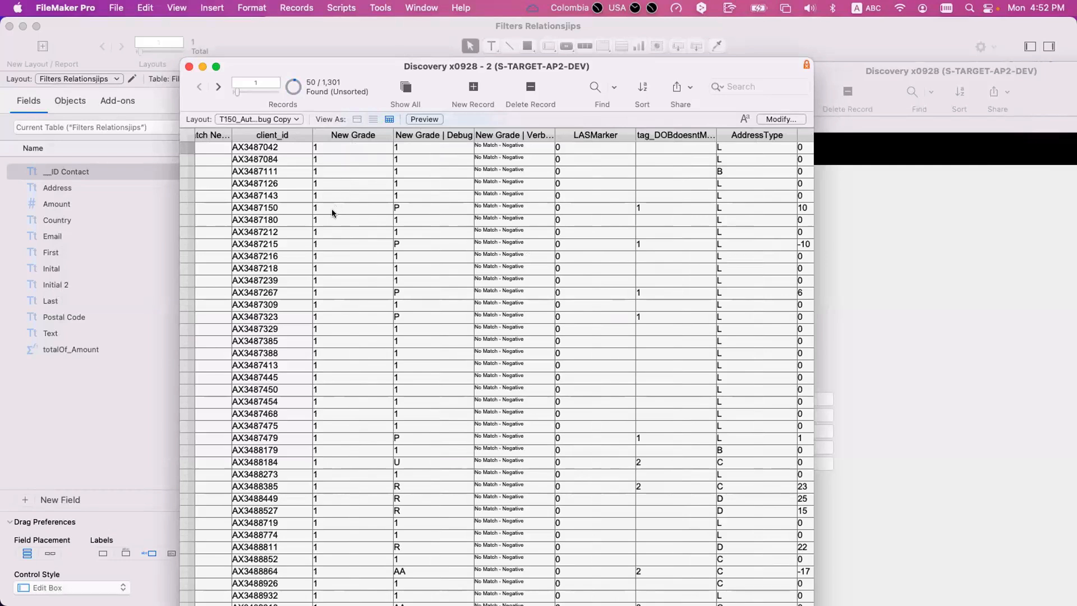
click(331, 208)
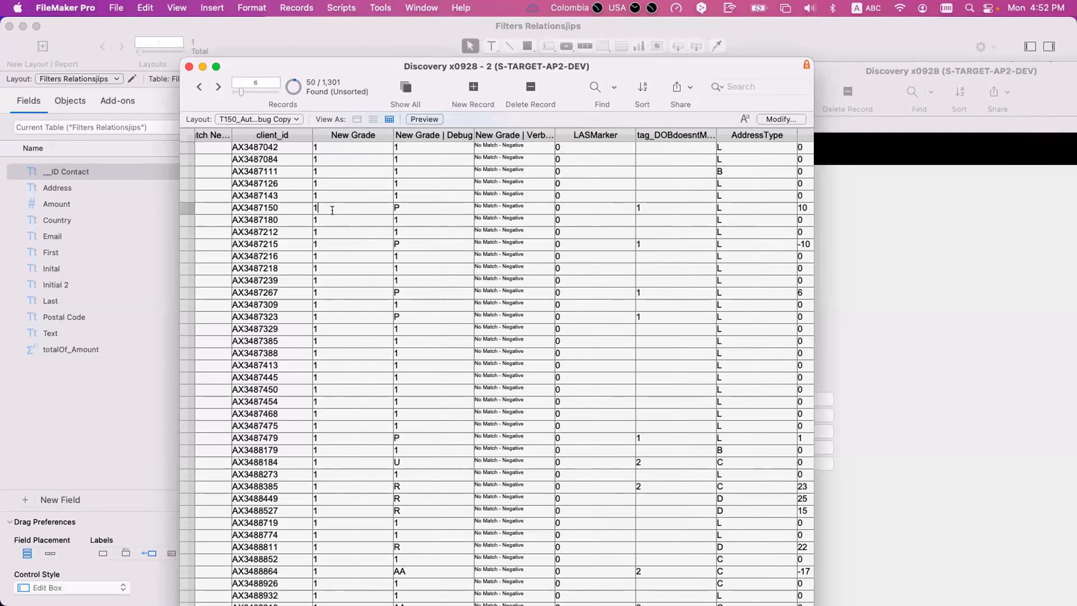
- Find records with New Grade 1, using a second request to omit those whose New Grade | Debug is 1
key(super+f)
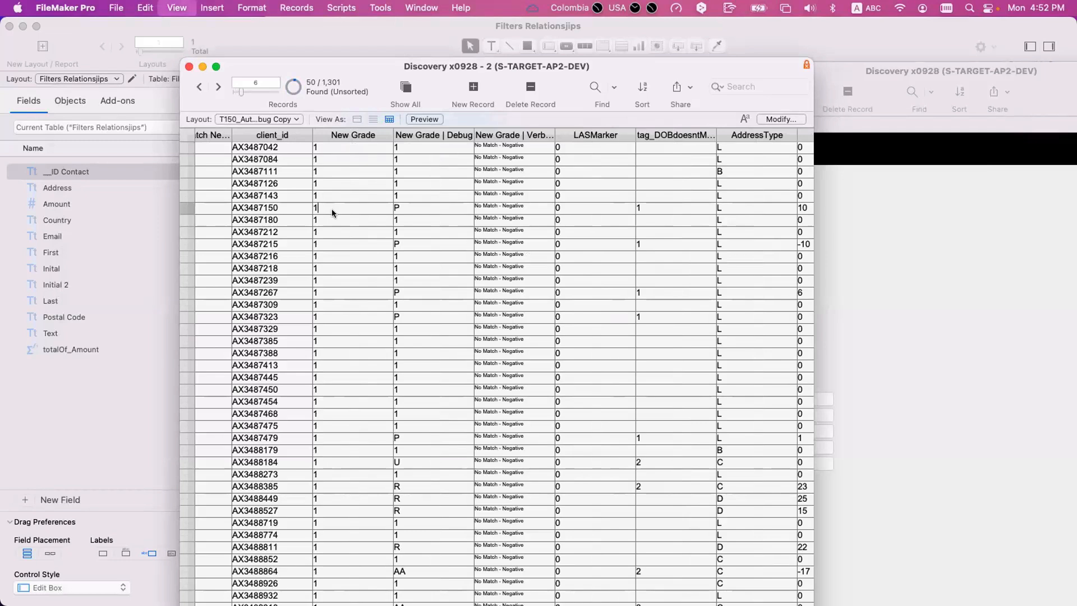
text(1)
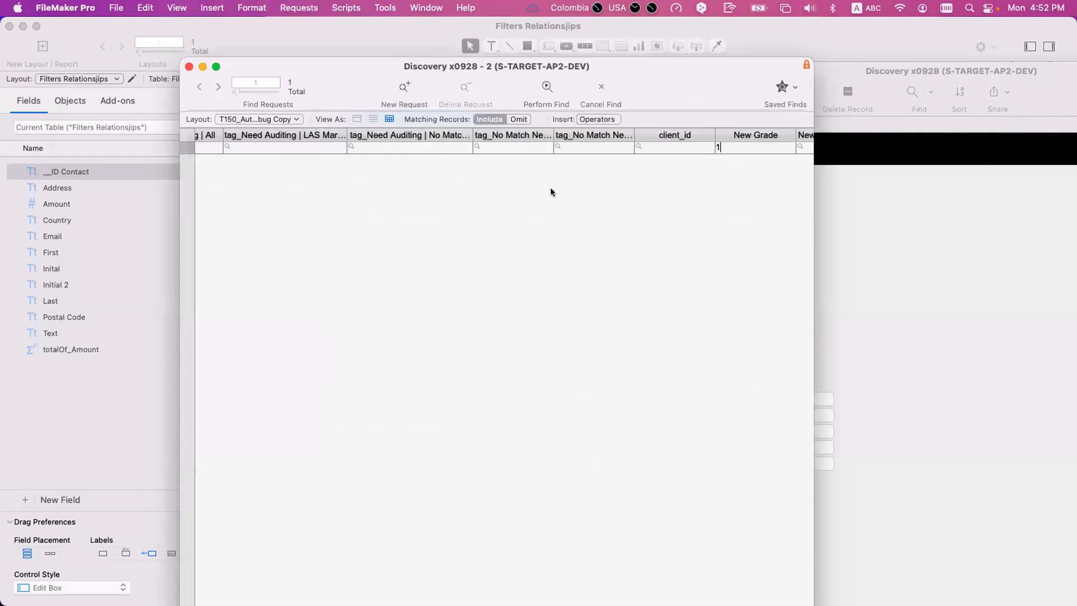
scroll(550, 192, right, 5)
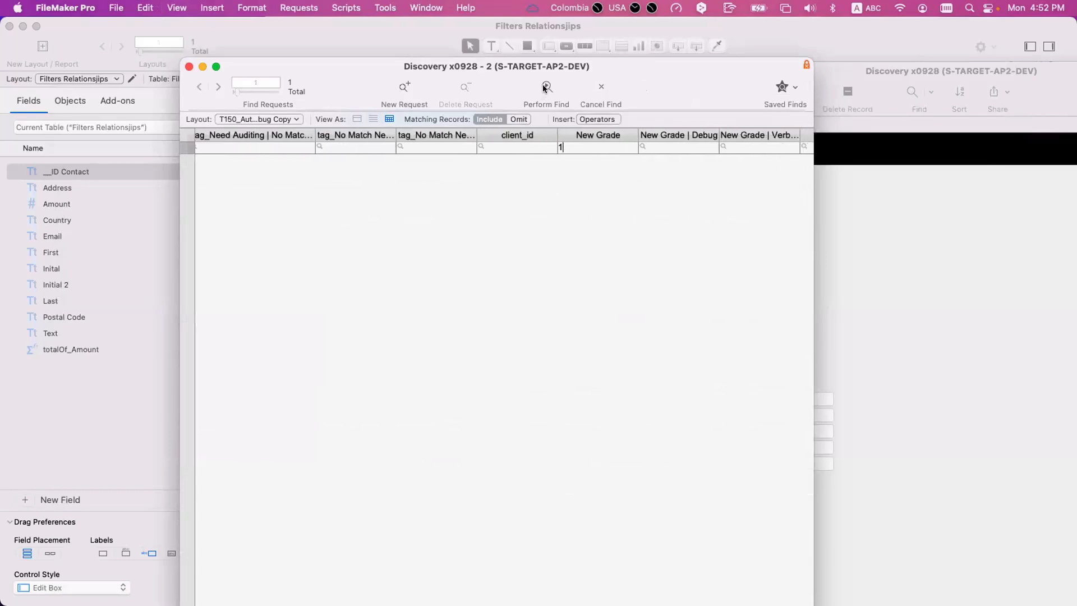
click(404, 87)
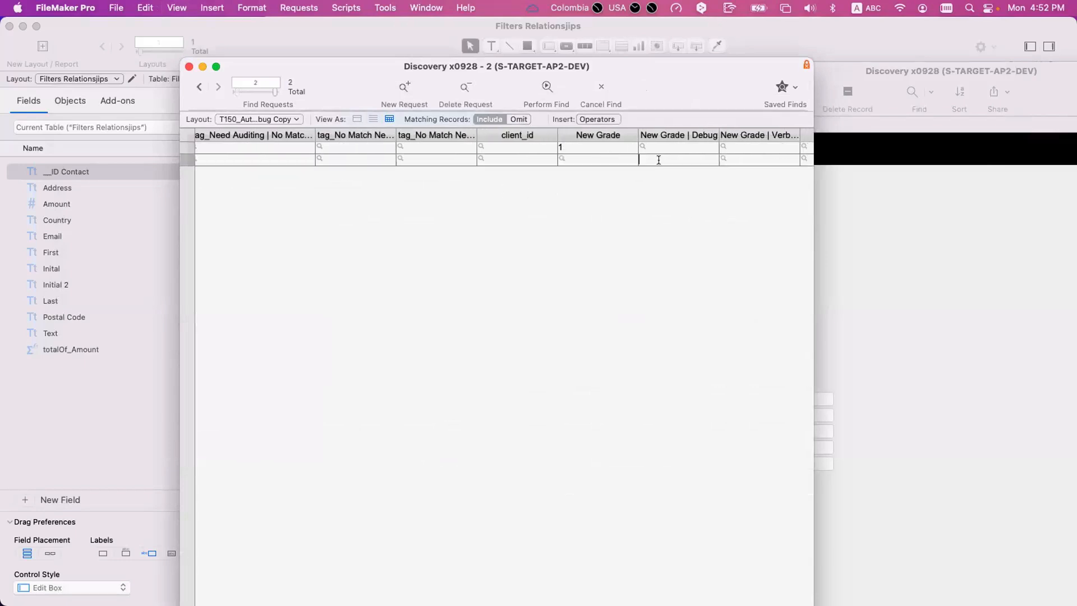
click(658, 159)
text(1)
click(519, 119)
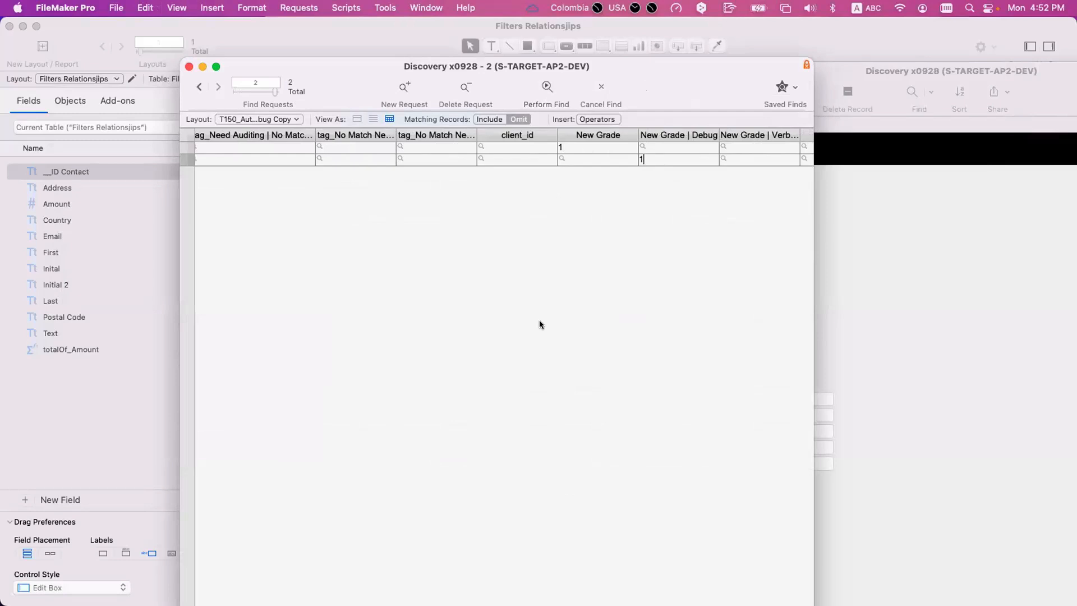
key(Return)
scroll(539, 325, right, 6)
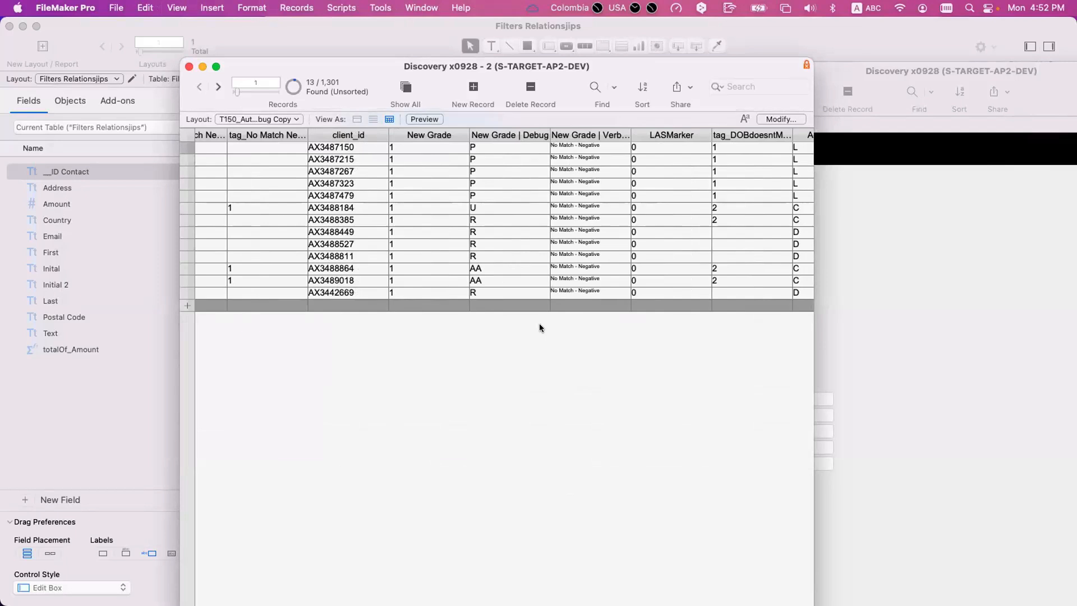
- Enter the New Grade cell and the New Grade | Debug cell of the first found record to compare them
click(402, 147)
scroll(423, 147, left, 1)
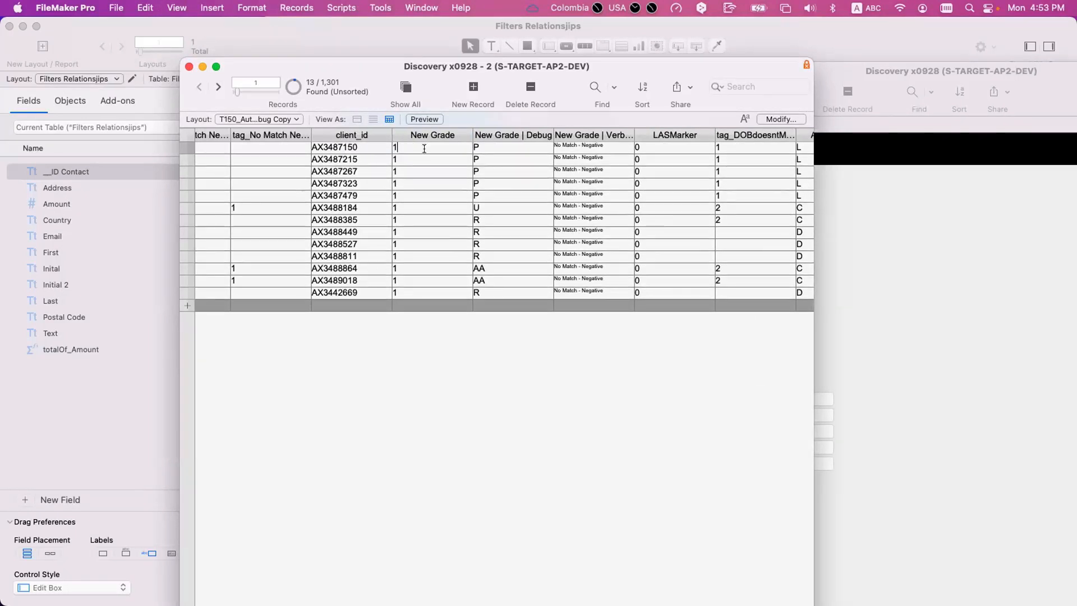
click(480, 148)
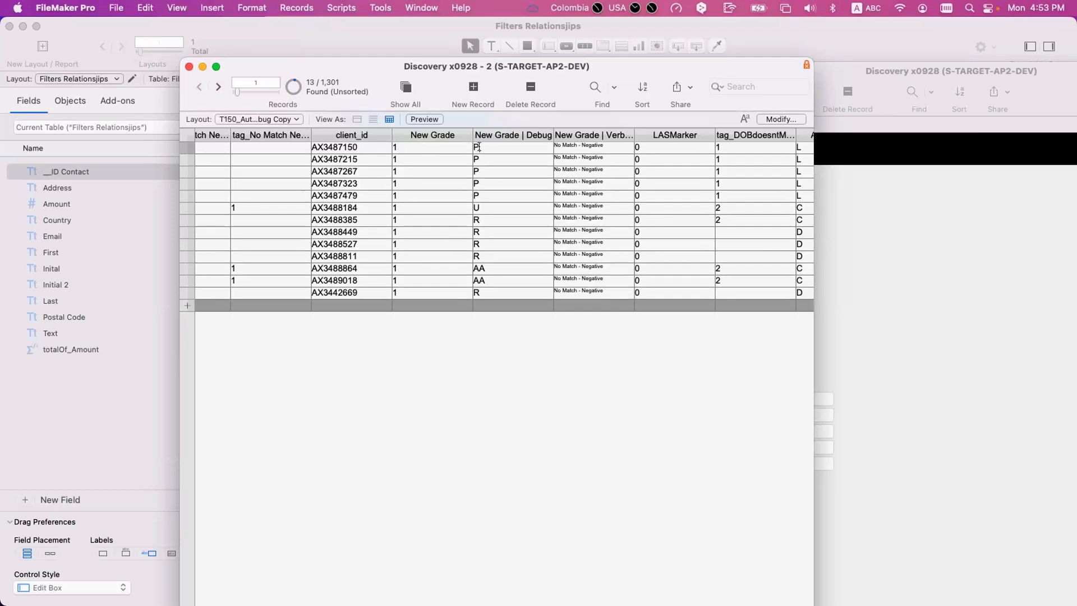
scroll(480, 148, left, 2)
- Open the auto-enter calculation of the New Grade field in the database management
key(super+shift+d)
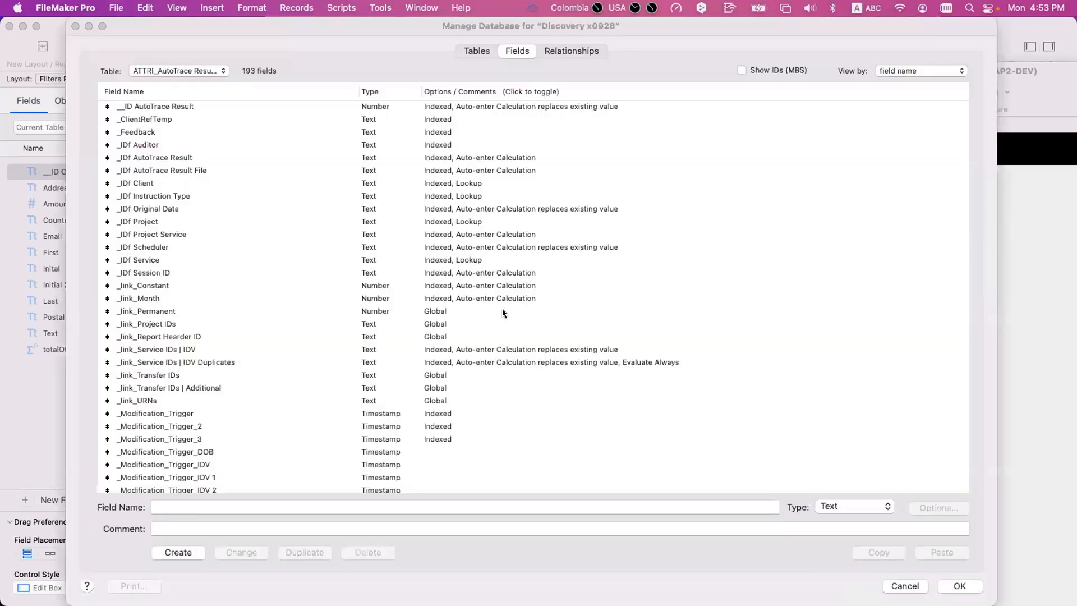
click(448, 347)
key(n)
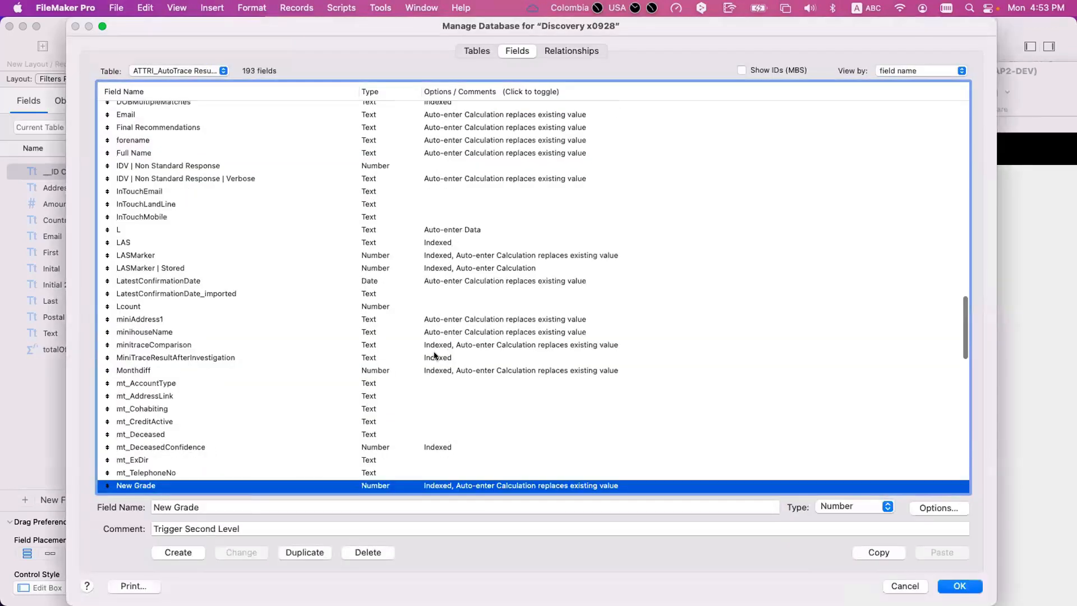
scroll(264, 392, down, 2)
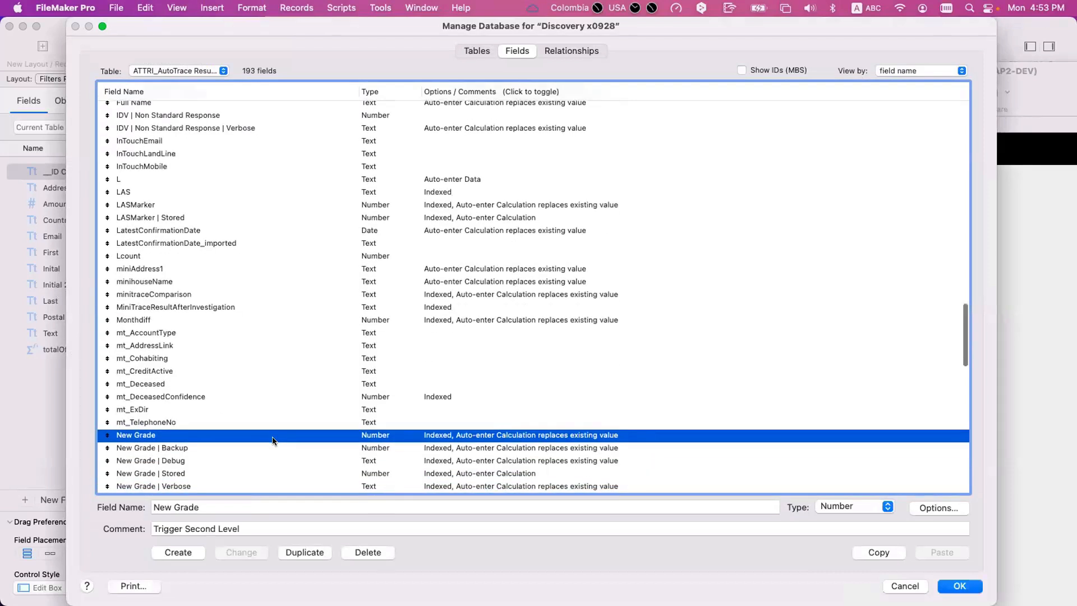
double_click(273, 436)
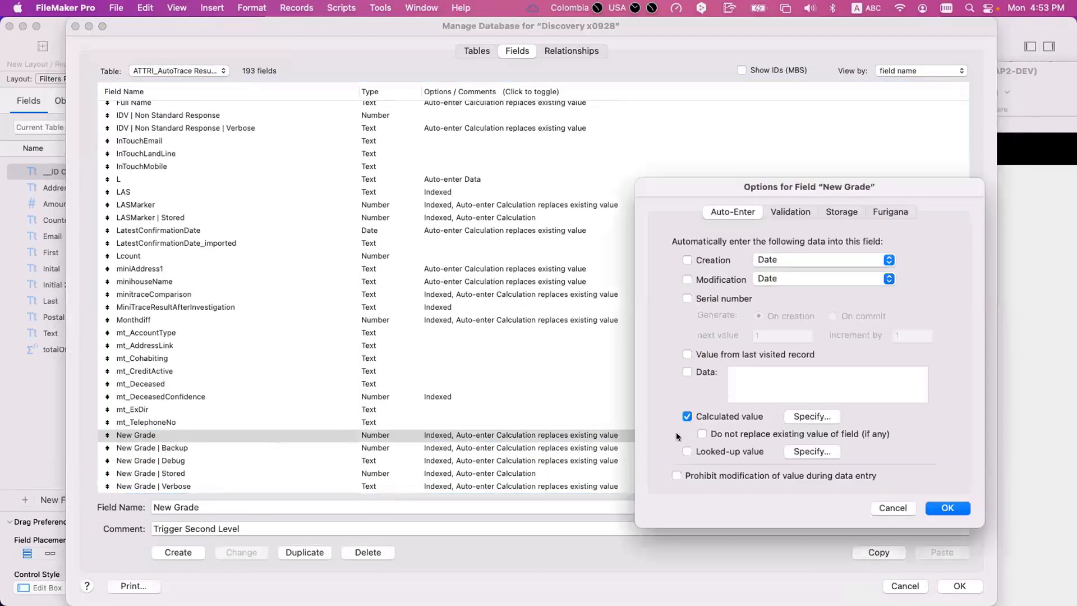
click(835, 417)
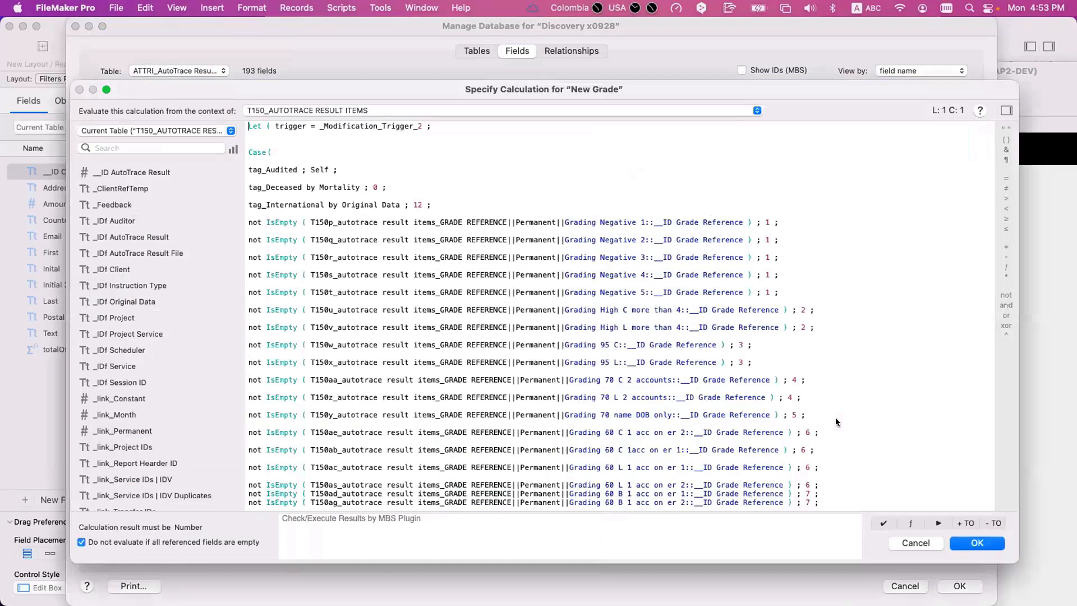
- Highlight the Grading Negative 1 condition that returns grade 1 in the New Grade calculation
click(767, 248)
drag(325, 222, 337, 223)
drag(781, 224, 297, 220)
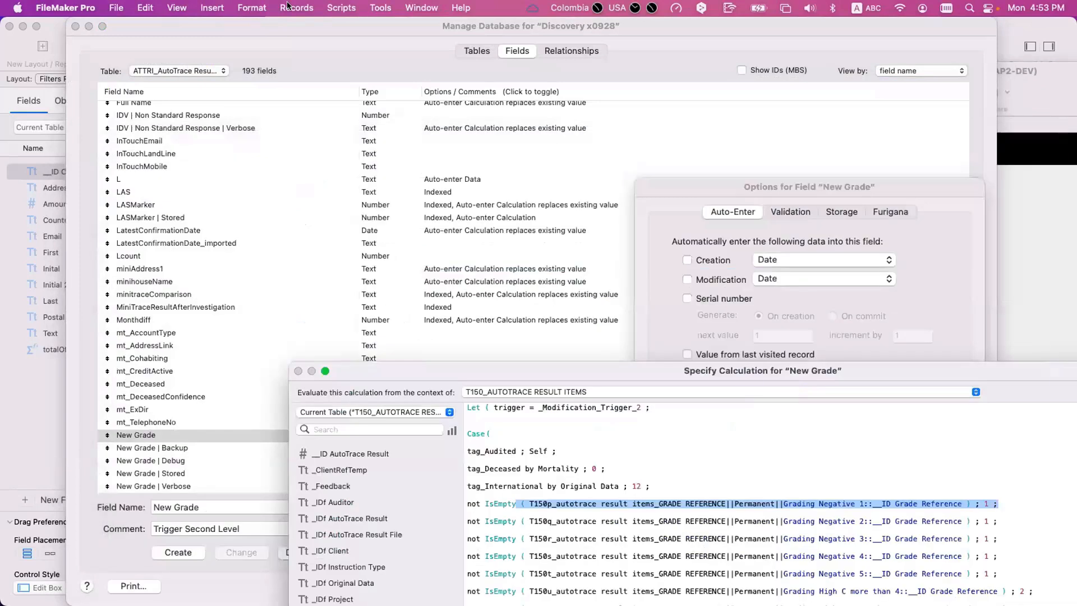
- Reposition the database management and calculation windows to compare the found records' grade columns with the Case expression
drag(317, 26, 287, 398)
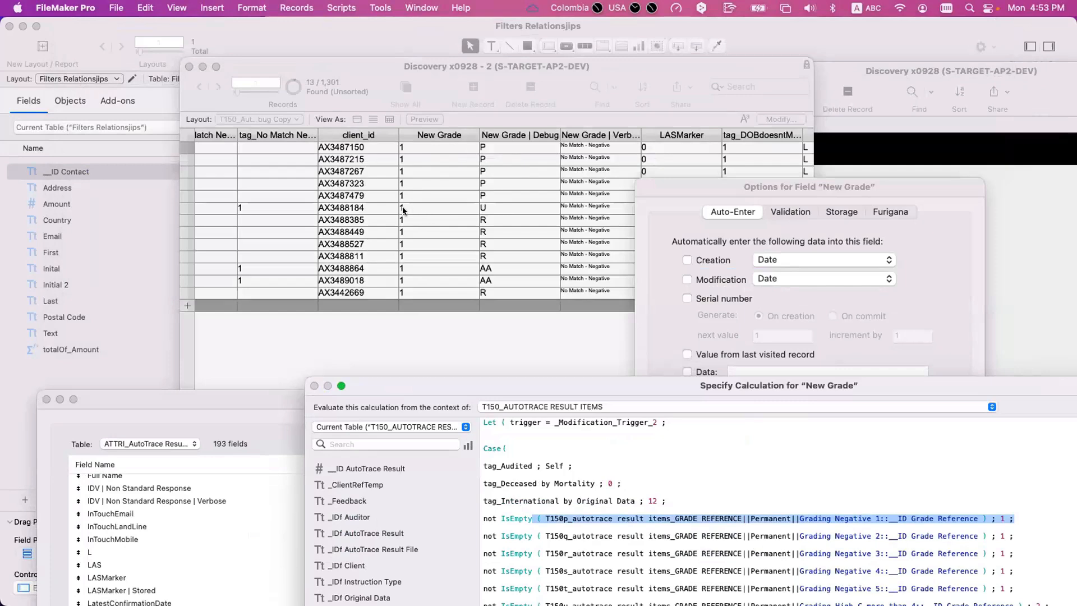
drag(540, 382, 506, 323)
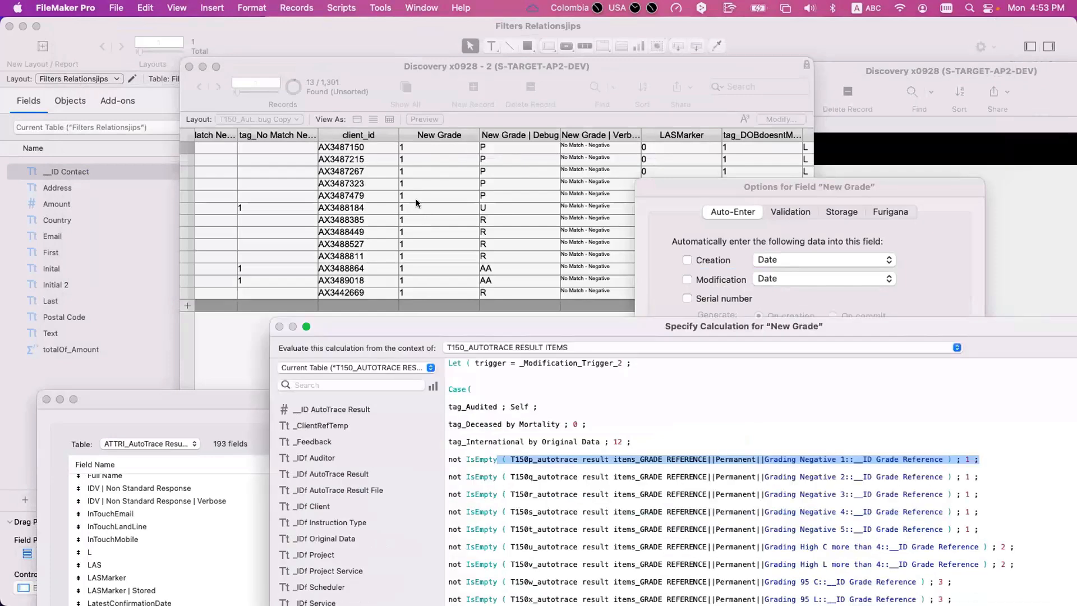
click(437, 417)
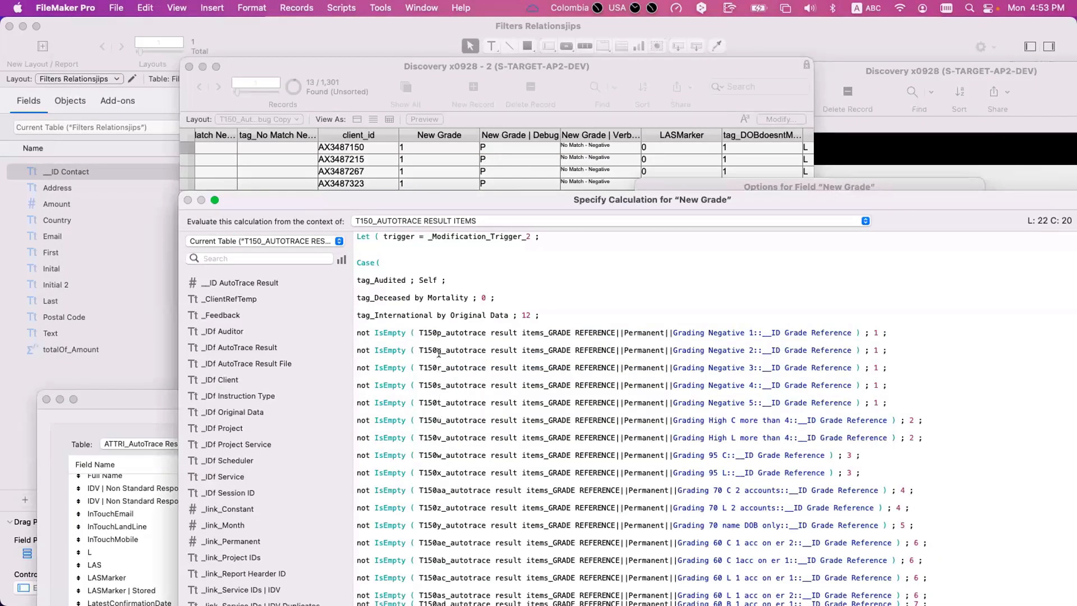
drag(433, 194, 445, 315)
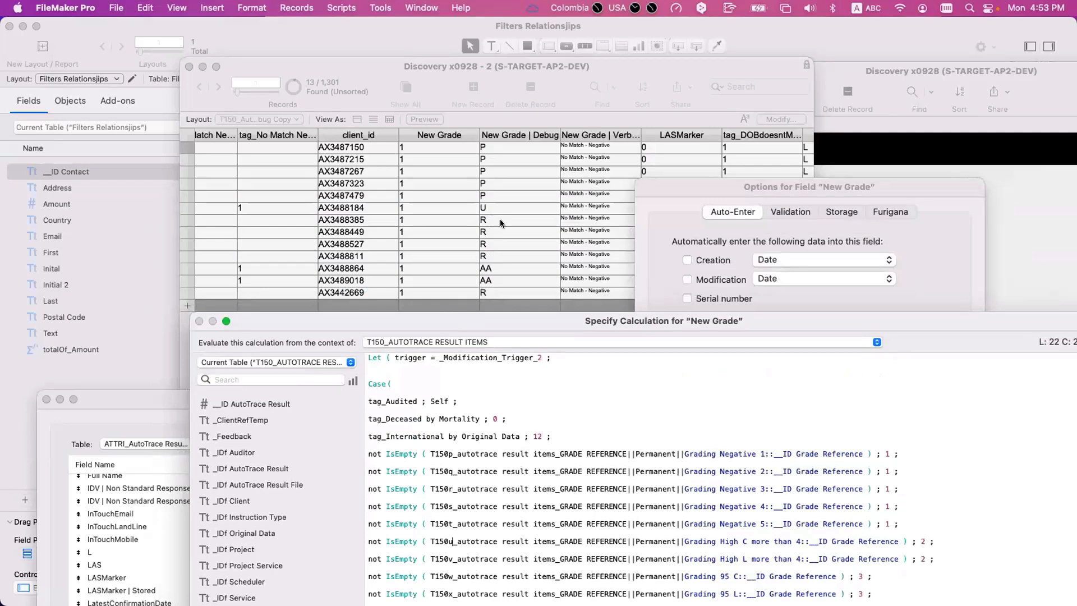
drag(487, 312, 470, 218)
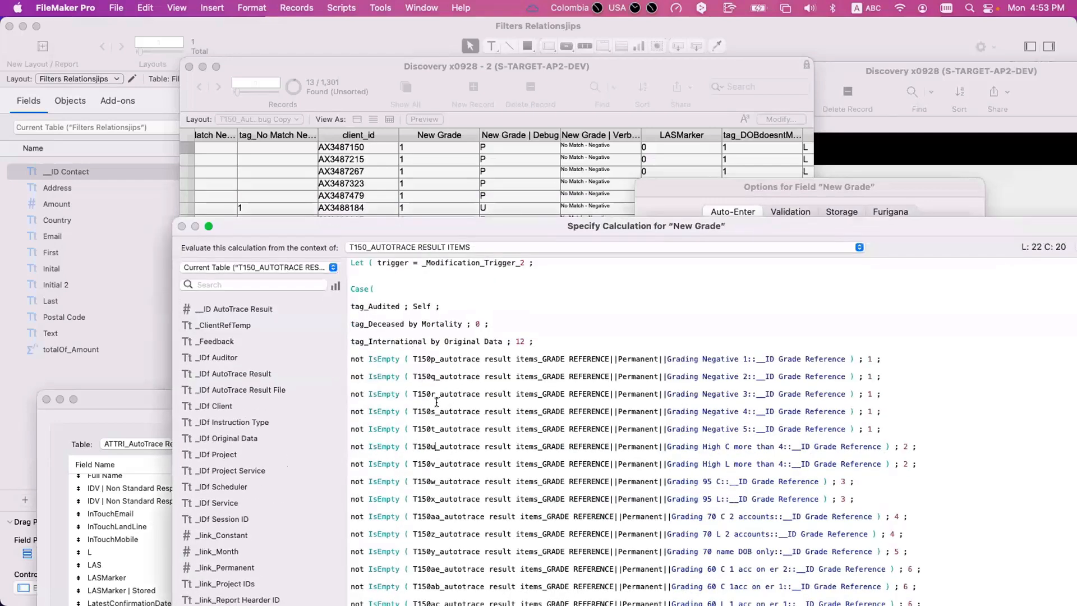
- Highlight the Grading Negative 3 line, and then select the entire New Grade calculation with its window moved up
triple_click(617, 397)
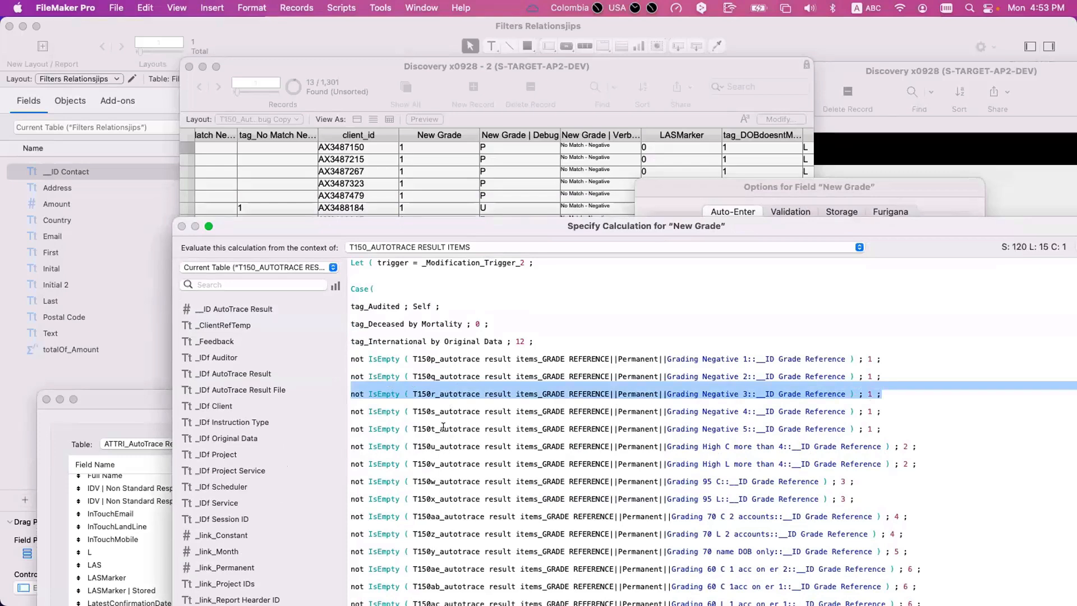
click(448, 394)
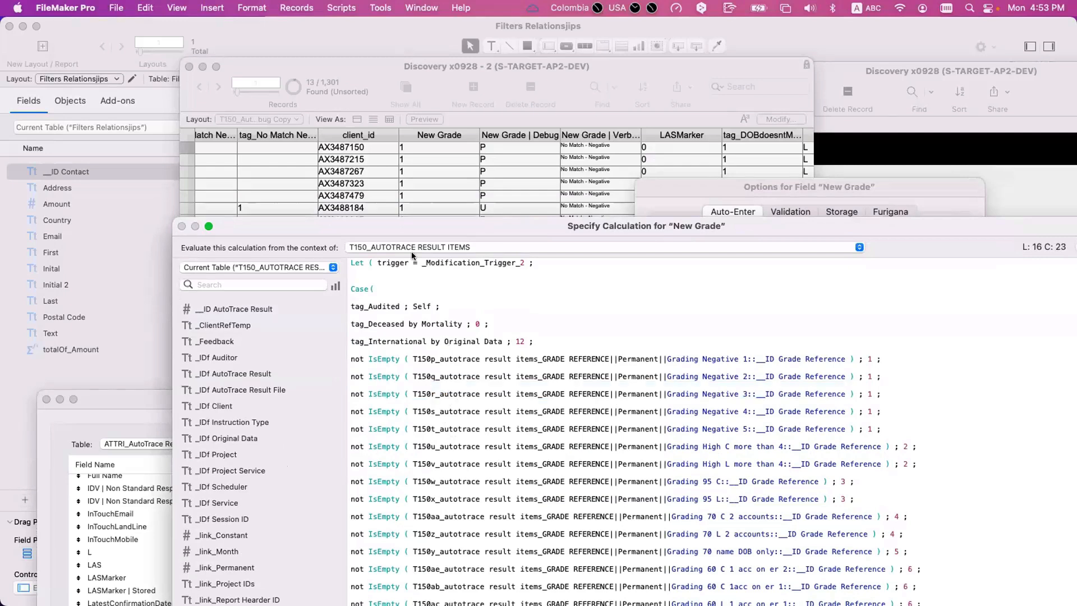
drag(413, 229, 407, 104)
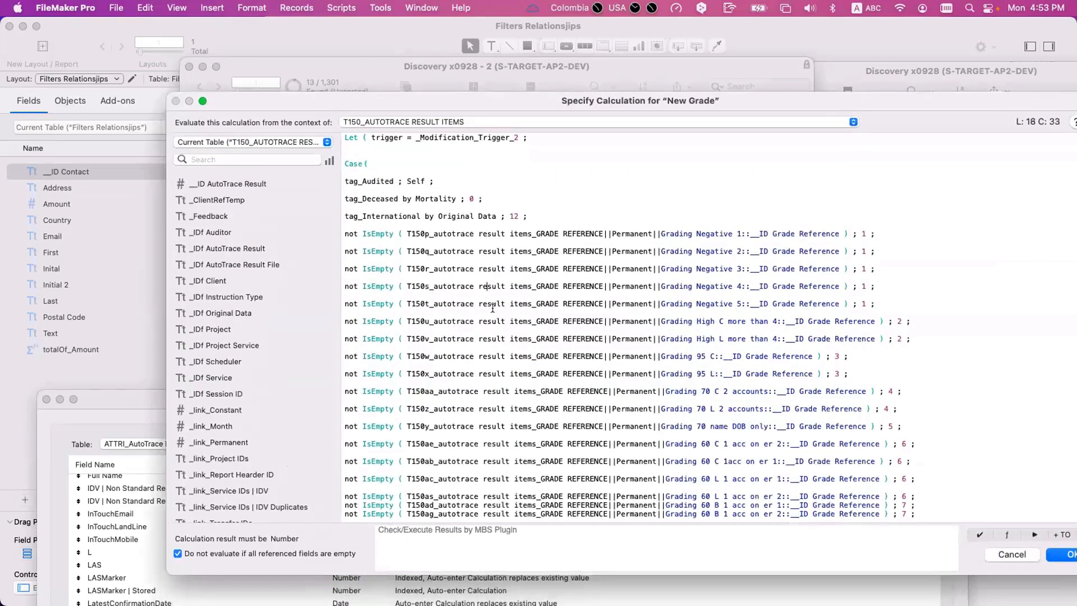
drag(976, 486, 338, 115)
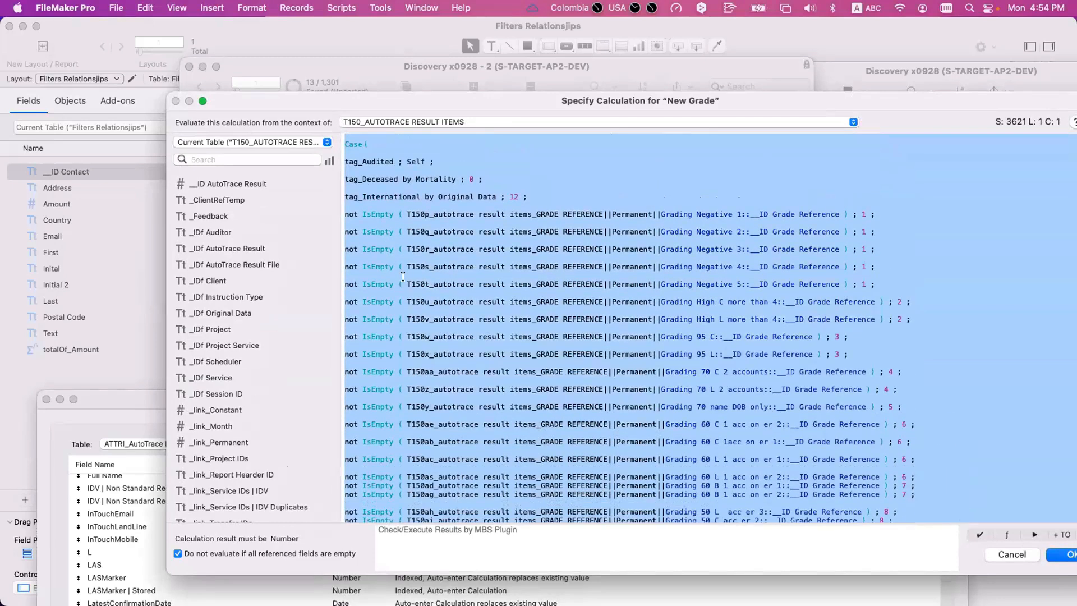
scroll(403, 276, down, 1)
- Close the New Grade calculation unchanged and open the auto-enter calculation of the New Grade | Debug field
key(Escape)
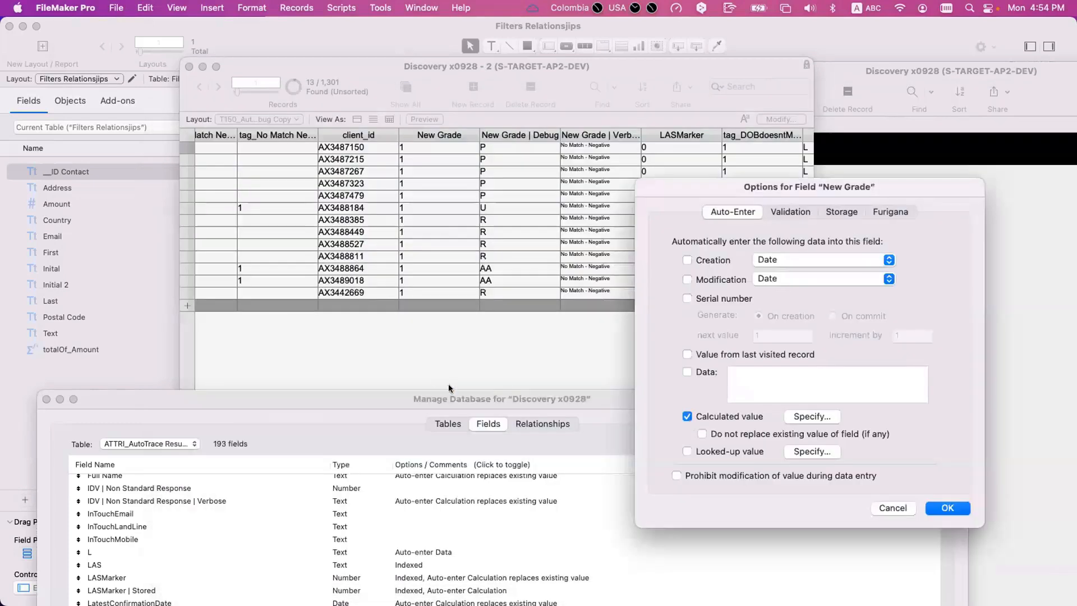
key(Escape)
drag(435, 394, 504, 148)
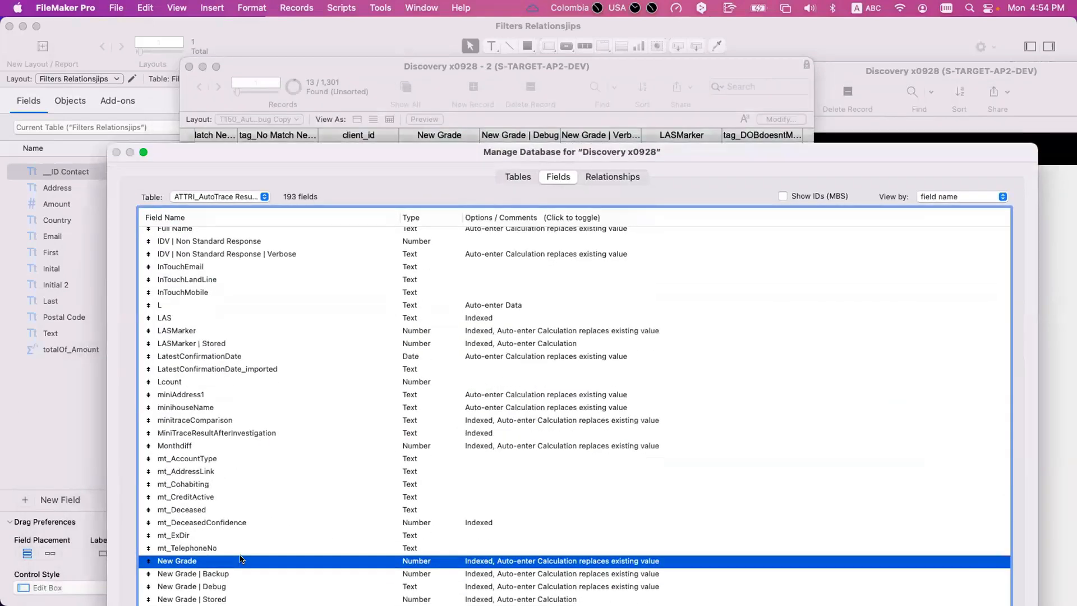
scroll(235, 563, down, 2)
click(234, 579)
scroll(232, 555, down, 3)
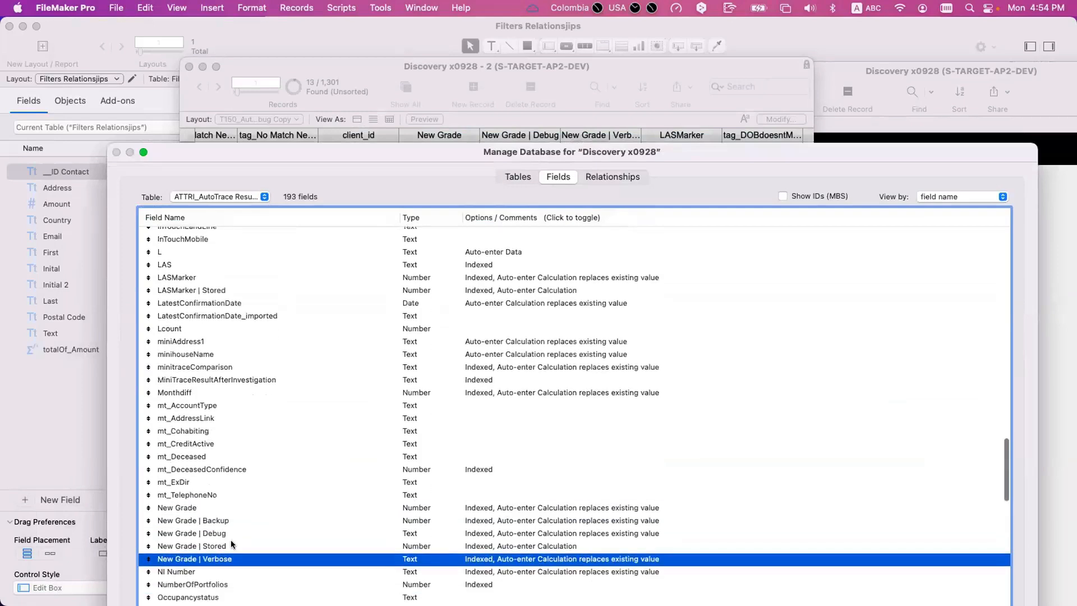
click(231, 514)
double_click(230, 514)
click(791, 416)
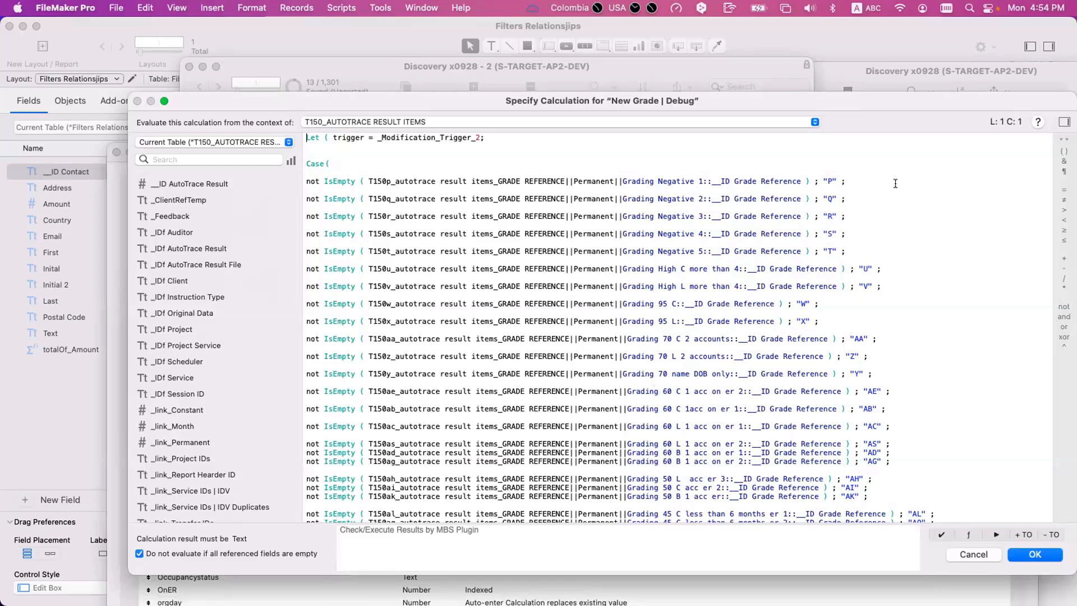
- Step through the codes returned by the Grading Negative lines and highlight the Grading High C more than 4 line returning "U"
click(833, 188)
scroll(834, 191, down, 1)
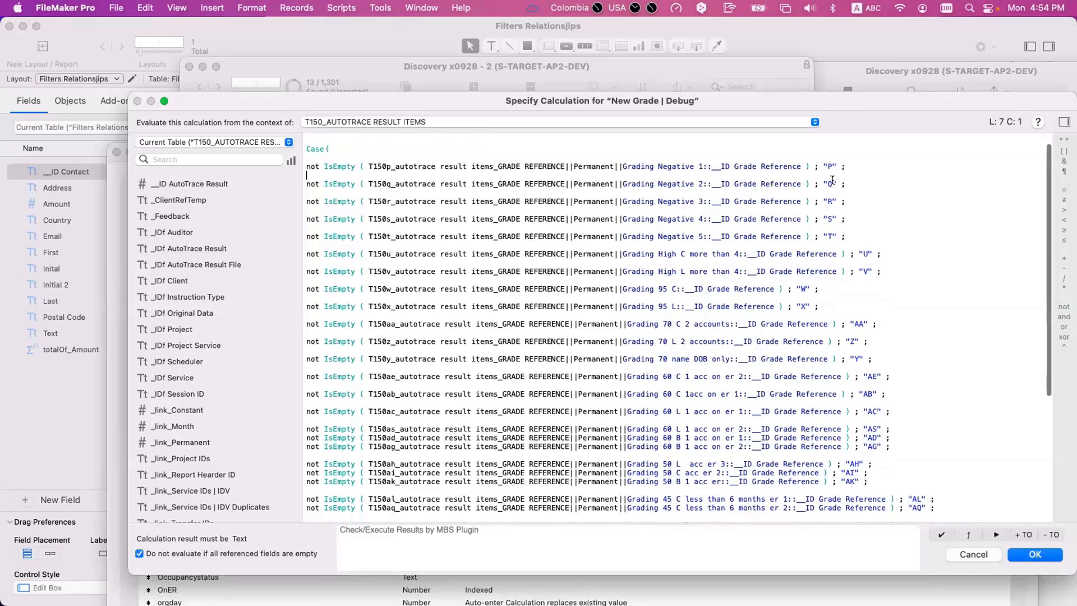
click(833, 184)
click(832, 201)
click(831, 219)
click(831, 234)
scroll(874, 247, down, 1)
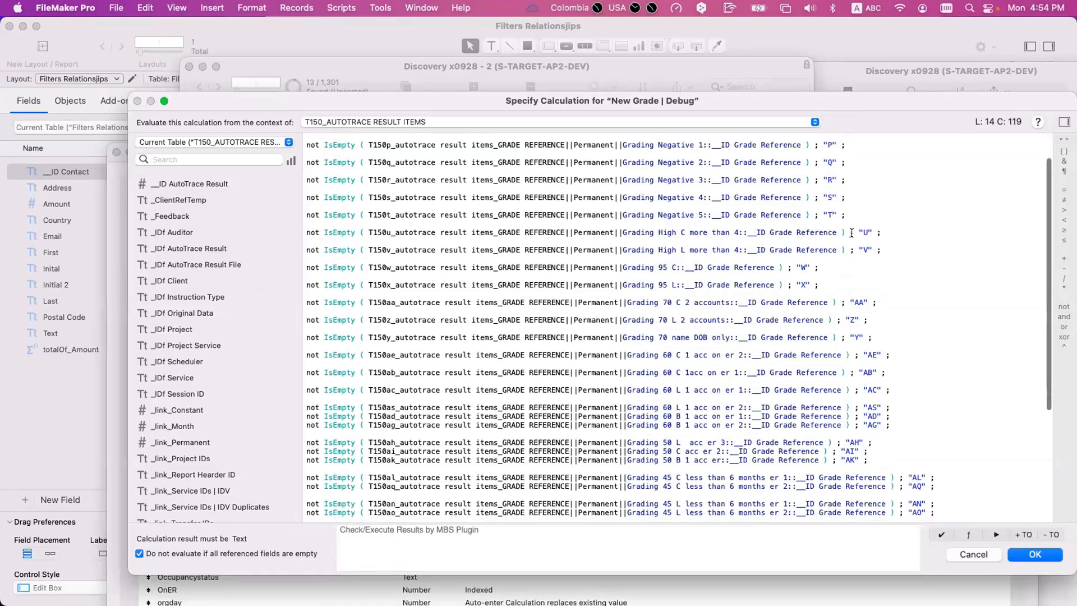
drag(884, 232, 276, 232)
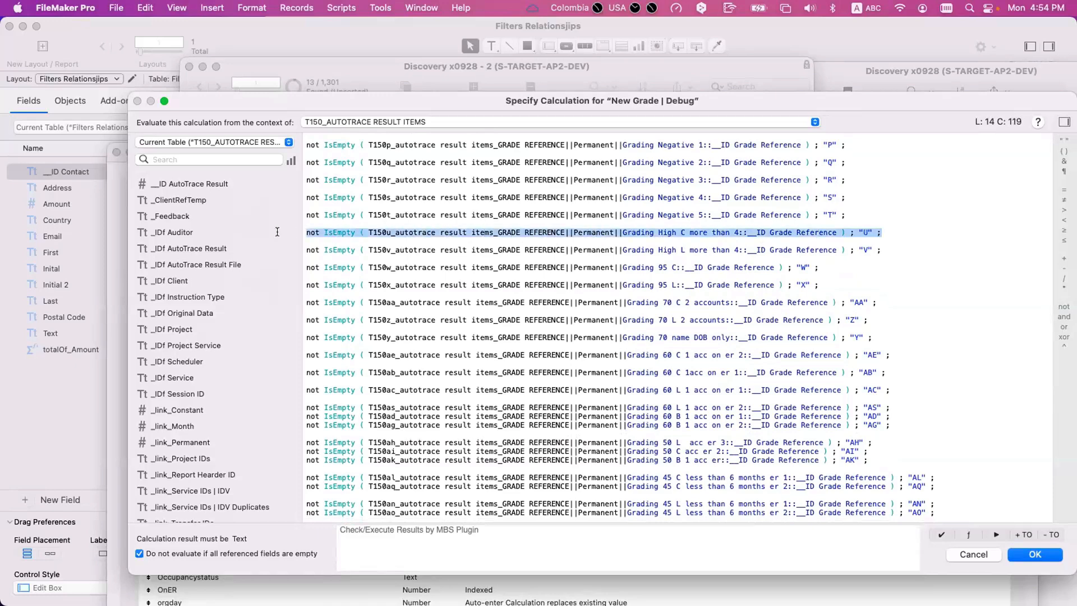
- Leave the New Grade | Debug calculation unchanged and review the New Grade field's auto-enter calculation for comparison
click(879, 233)
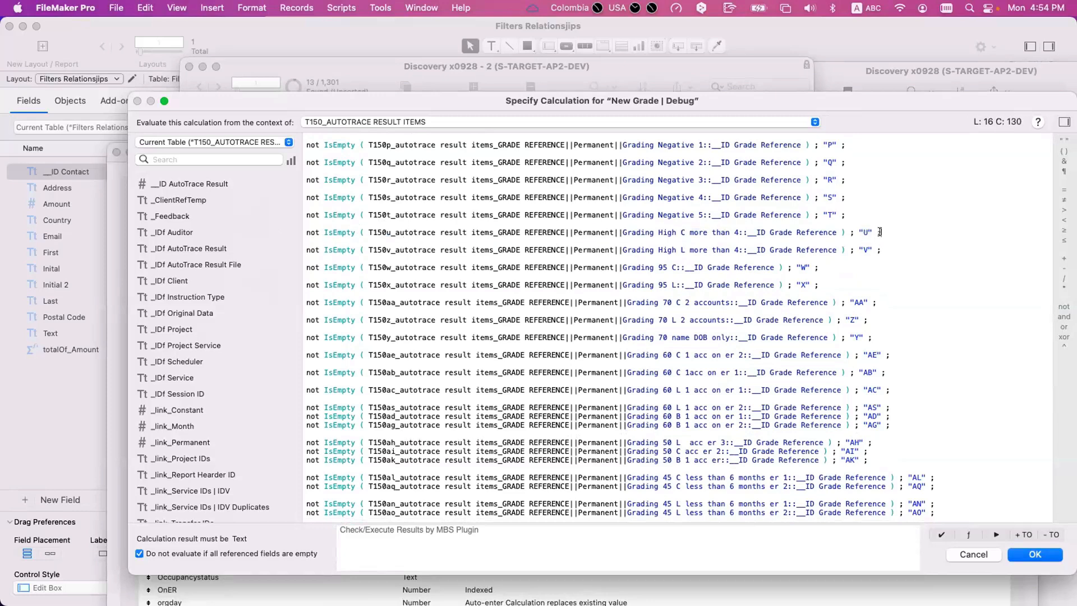
scroll(600, 269, up, 1)
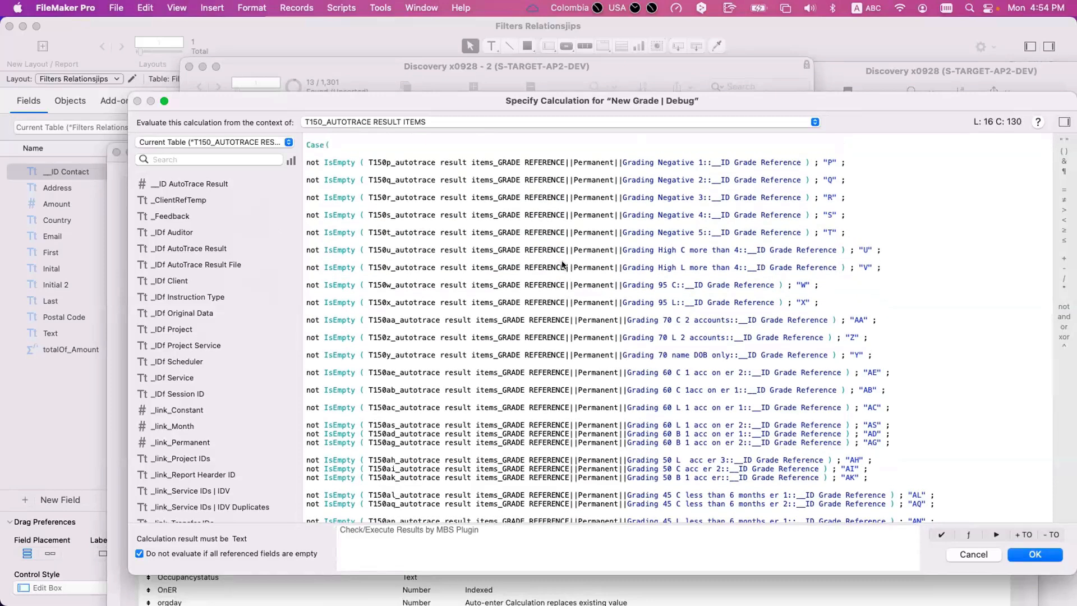
key(Escape)
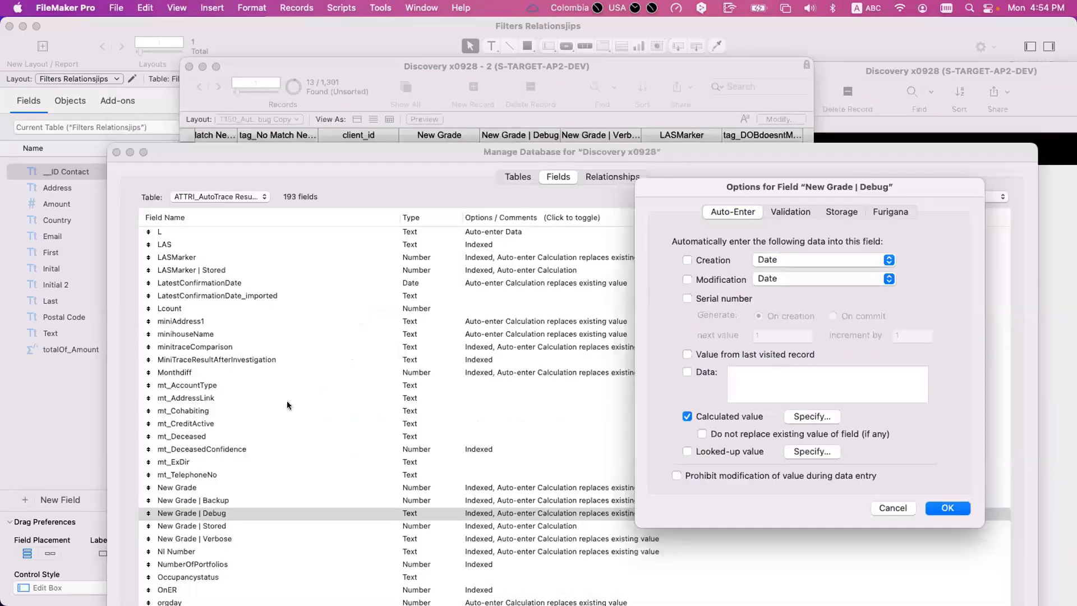
key(Escape)
double_click(211, 486)
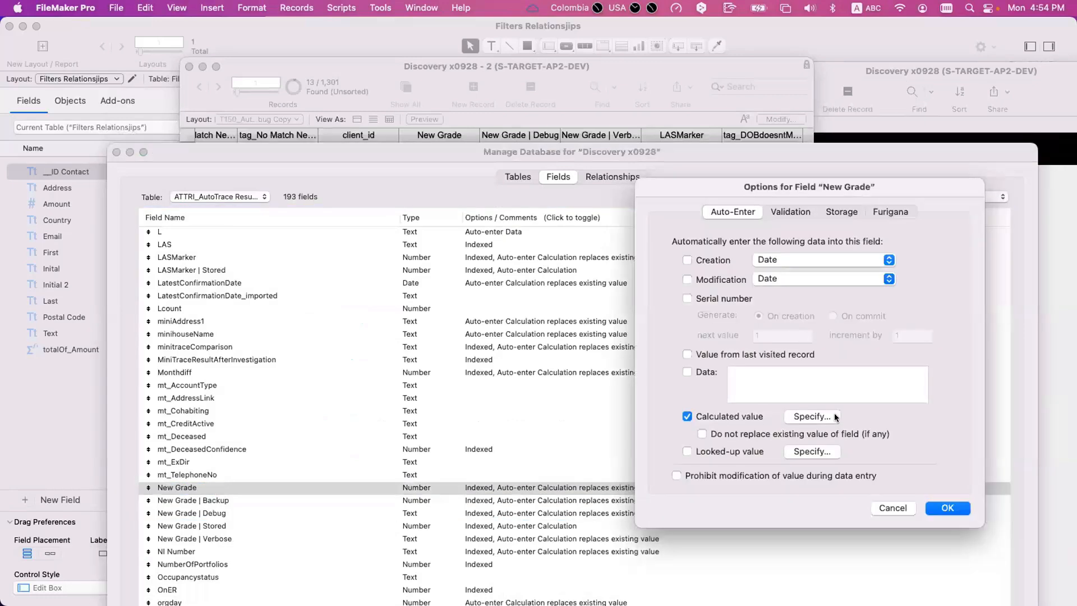
click(807, 415)
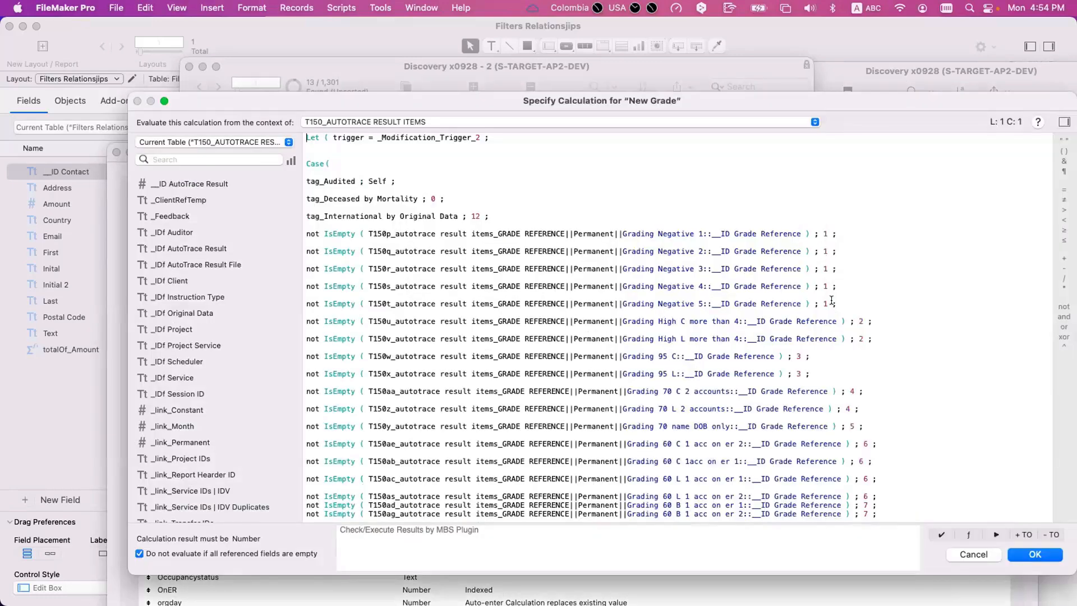
key(Escape)
key(Escape)
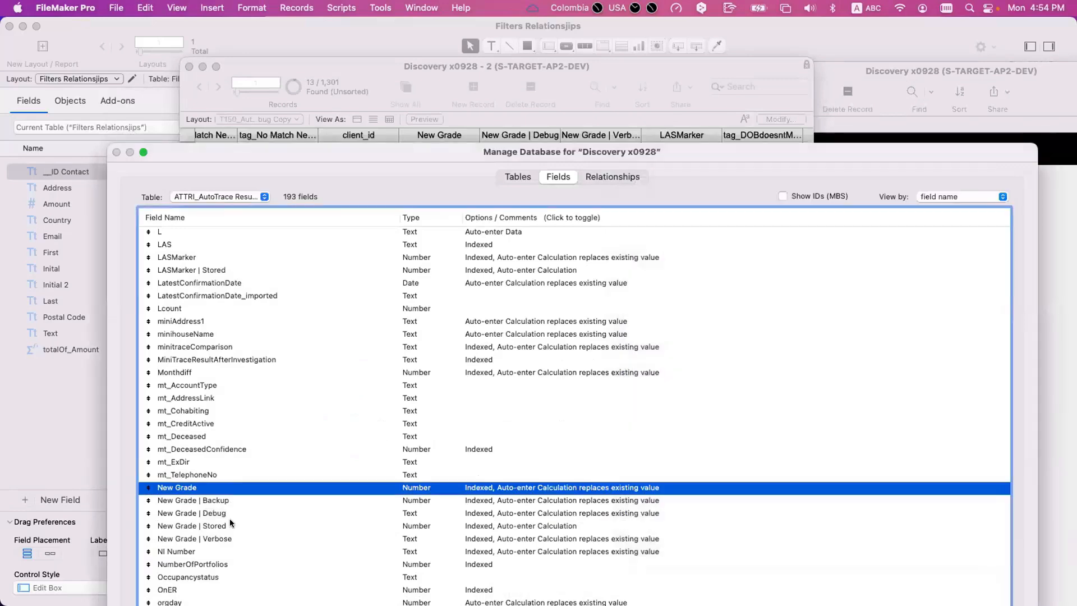
- Reopen the New Grade | Debug calculation, highlight the letter p in the T150p relationship name, and leave database management unchanged
double_click(231, 511)
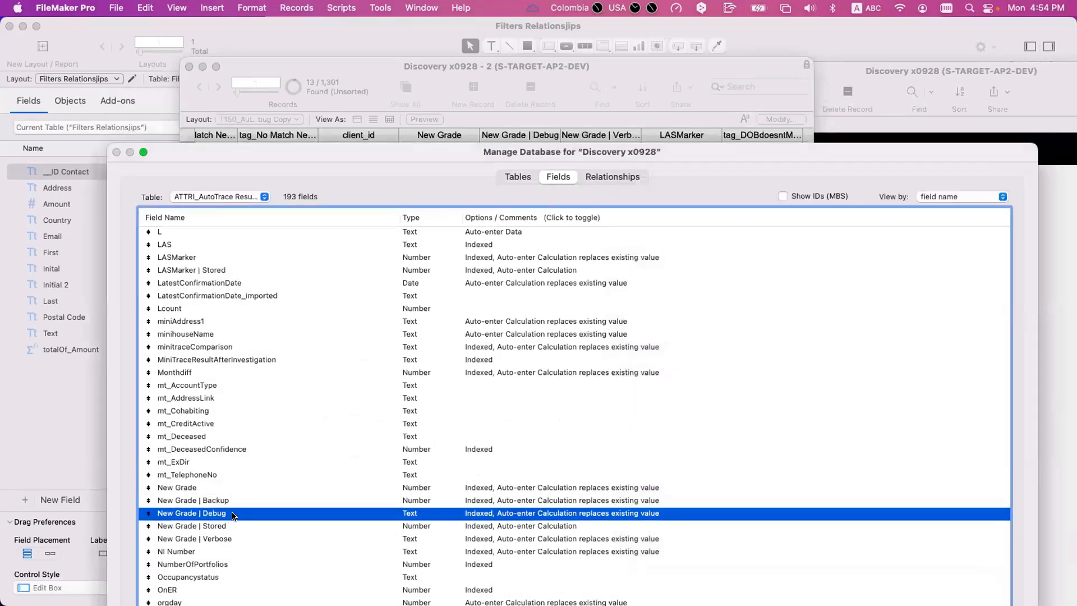
click(797, 416)
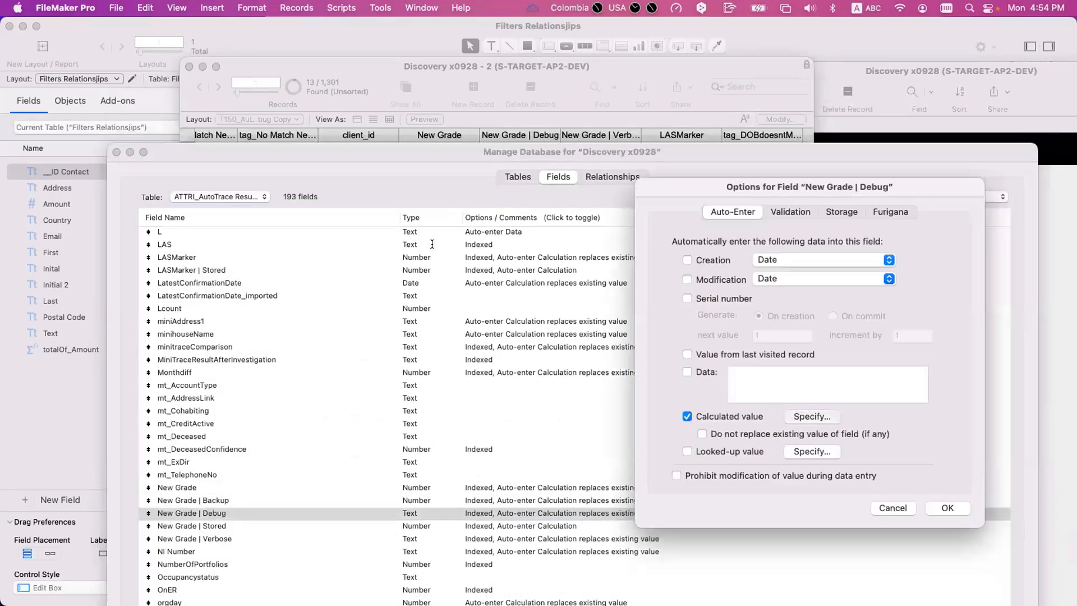
drag(382, 181, 388, 181)
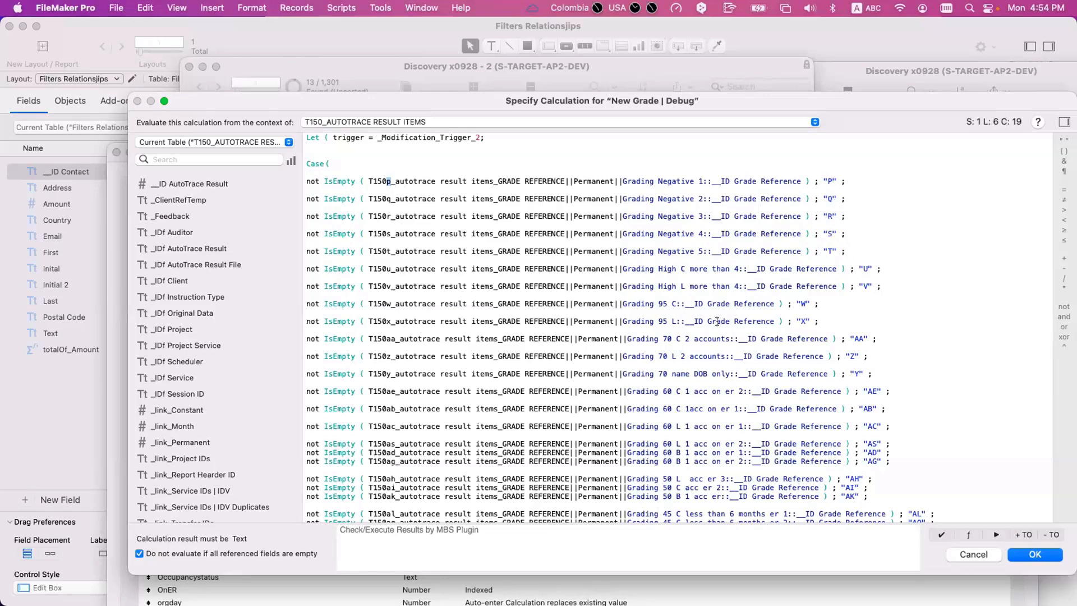
key(Escape)
key(Escape)
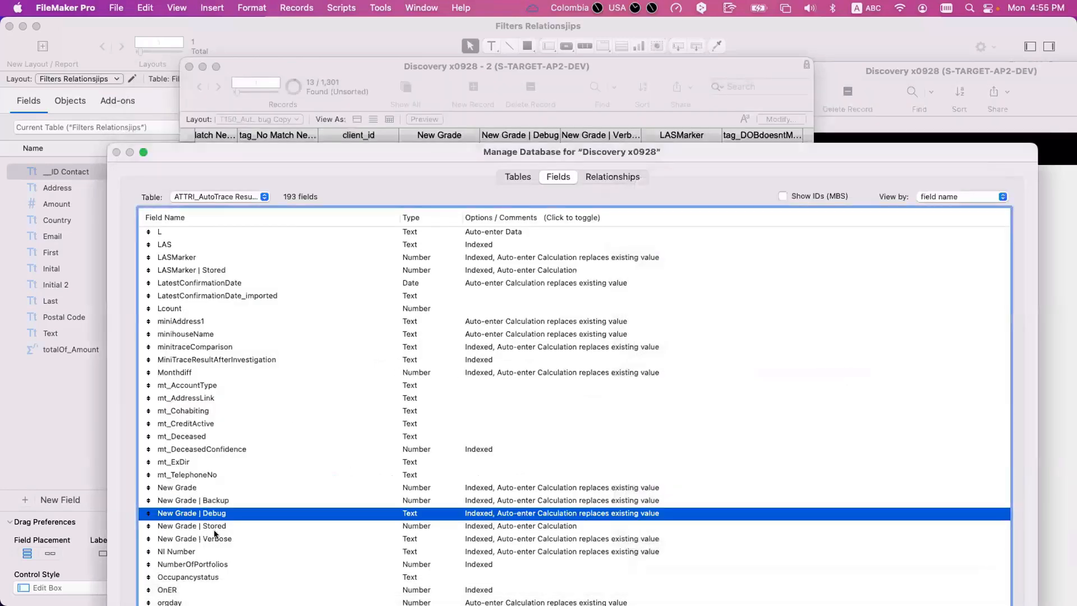
key(Escape)
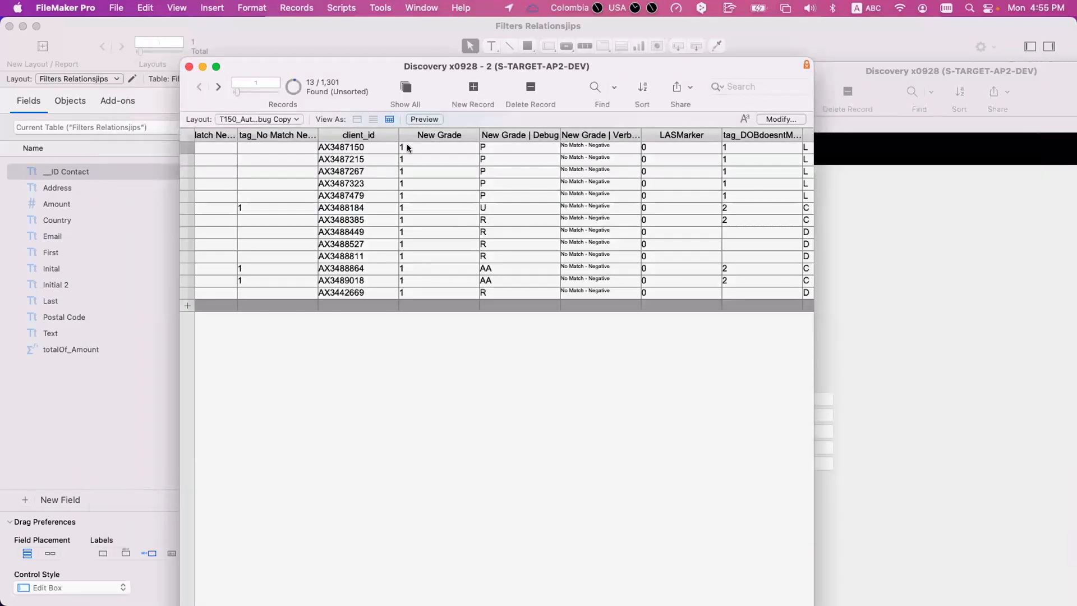
- Select the New Grade value of the first record coded AA and reopen the New Grade field's auto-enter calculation
click(429, 268)
key(super+shift+d)
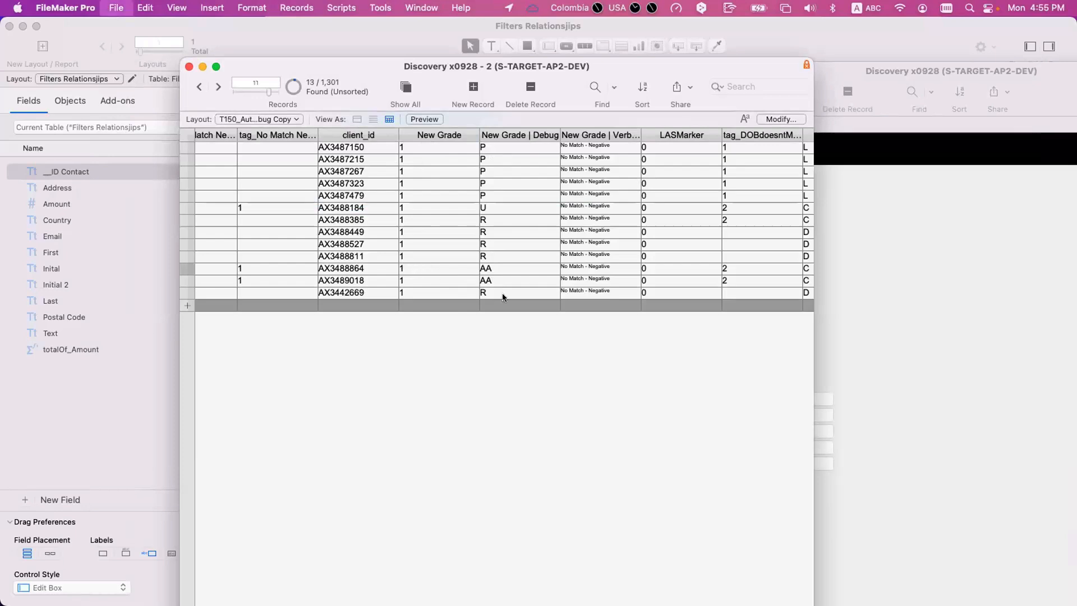
click(268, 438)
text(new)
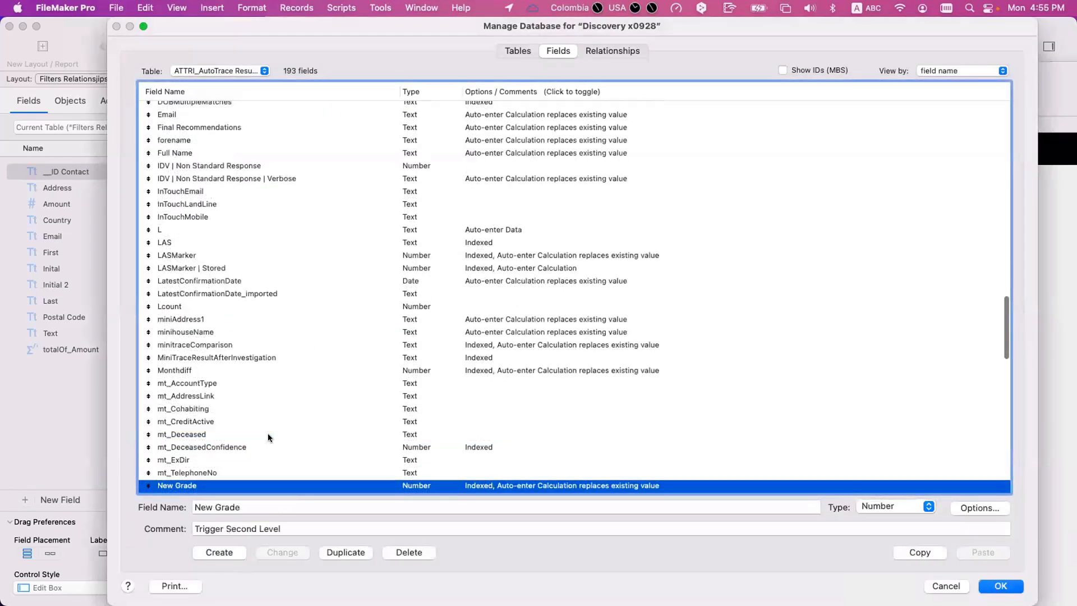
scroll(269, 438, down, 3)
double_click(278, 413)
click(812, 417)
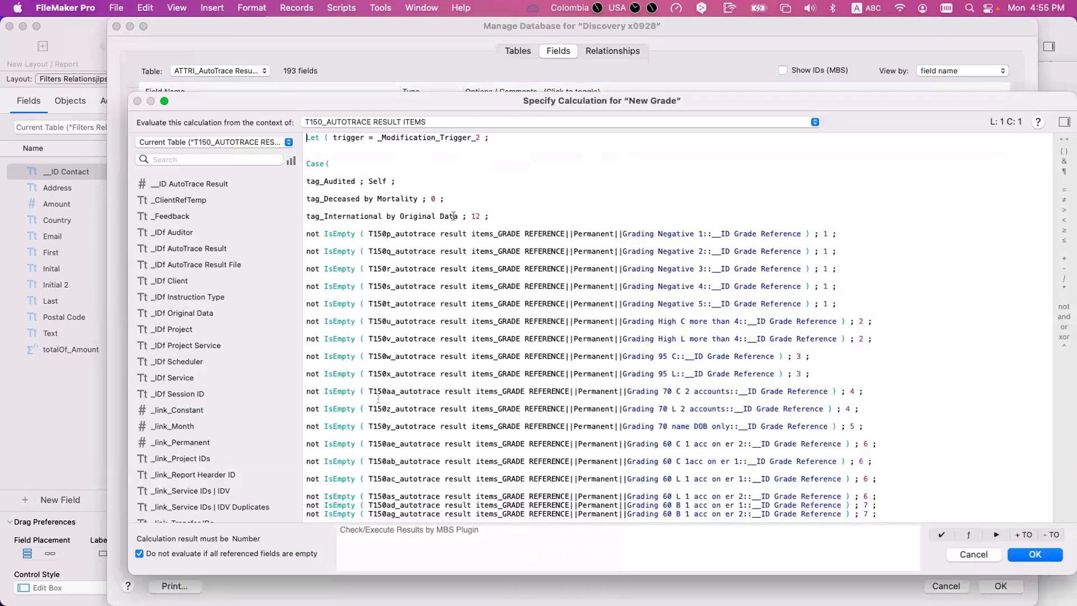
- Highlight the Grading 70 C 2 accounts line returning 4 in the New Grade calculation, and then close the calculation unchanged
drag(844, 391, 238, 387)
scroll(471, 393, down, 2)
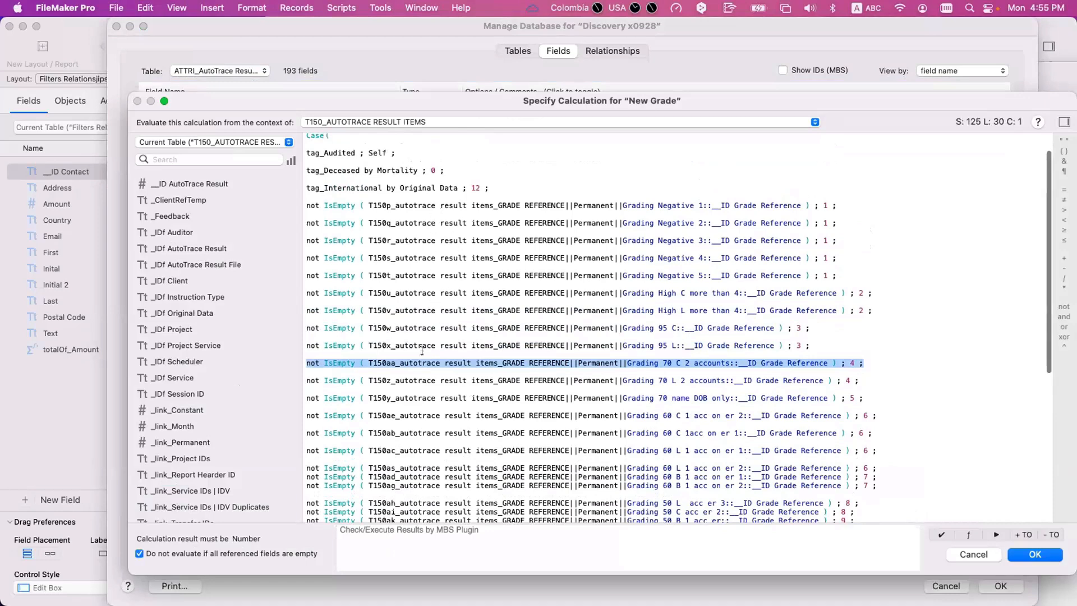
click(873, 363)
drag(873, 364, 268, 356)
key(Escape)
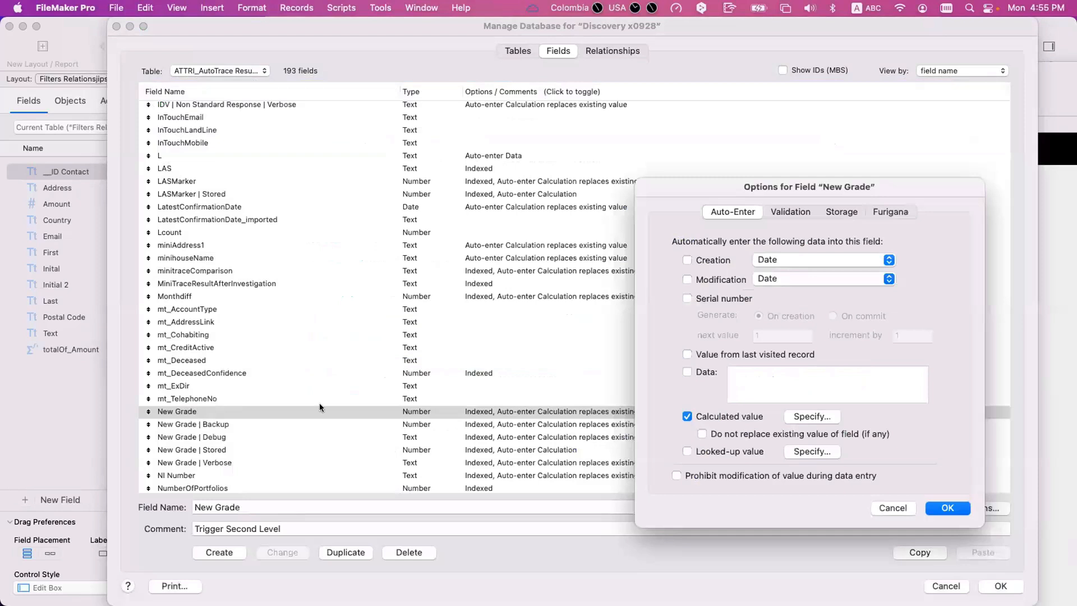
key(Escape)
- Point out the New Grade | Debug and New Grade | Verbose fields, and then select the second found record's verbose grade
click(241, 438)
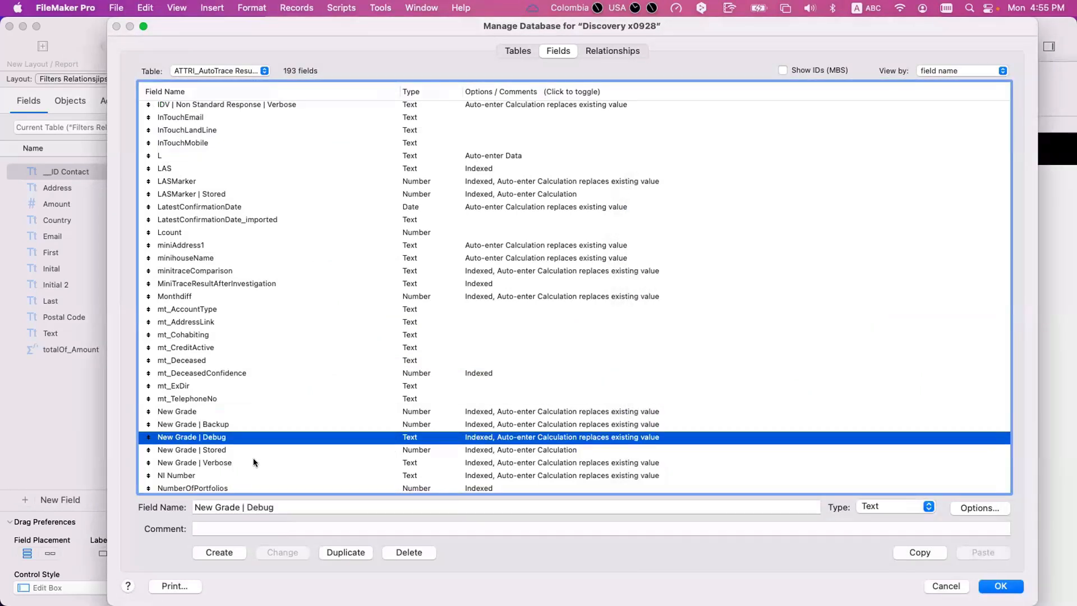
click(252, 462)
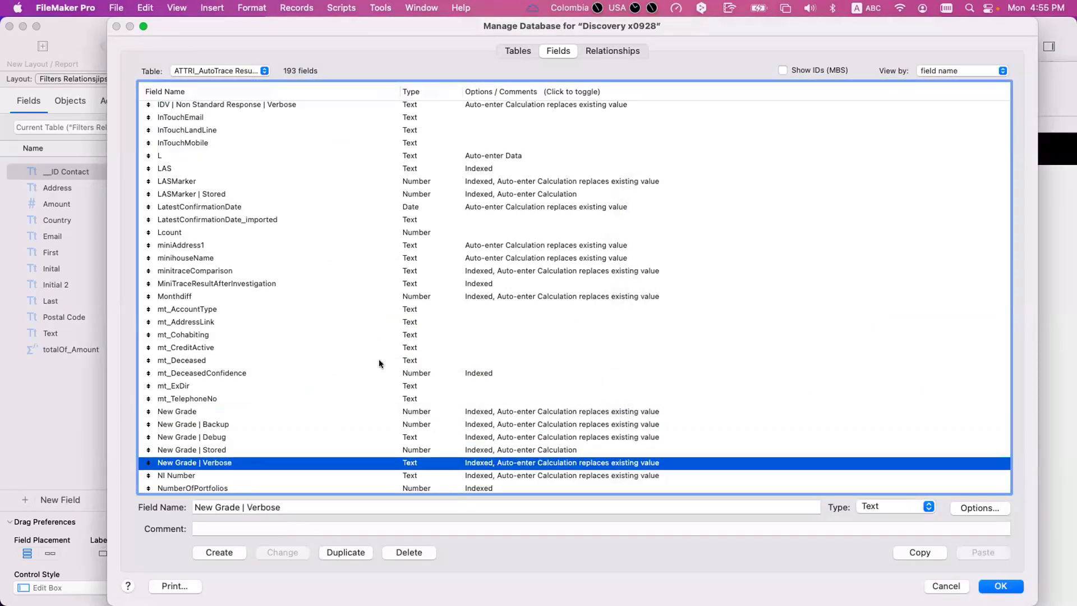
key(Return)
click(600, 156)
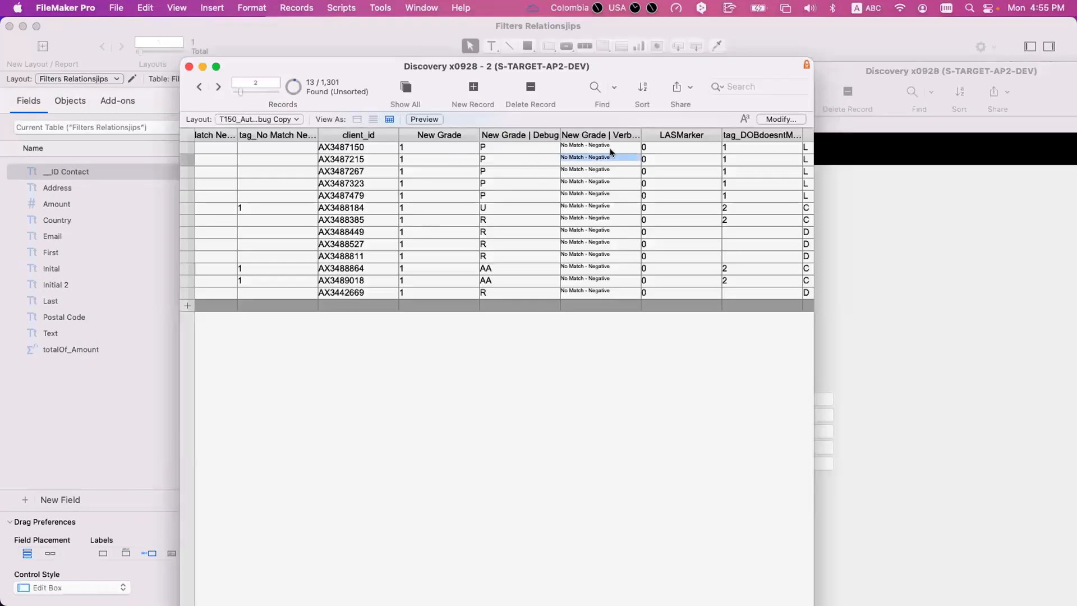
- Show all records and compare the three grade columns of a record graded "Grade 70% - Name & DOB Only"
click(406, 87)
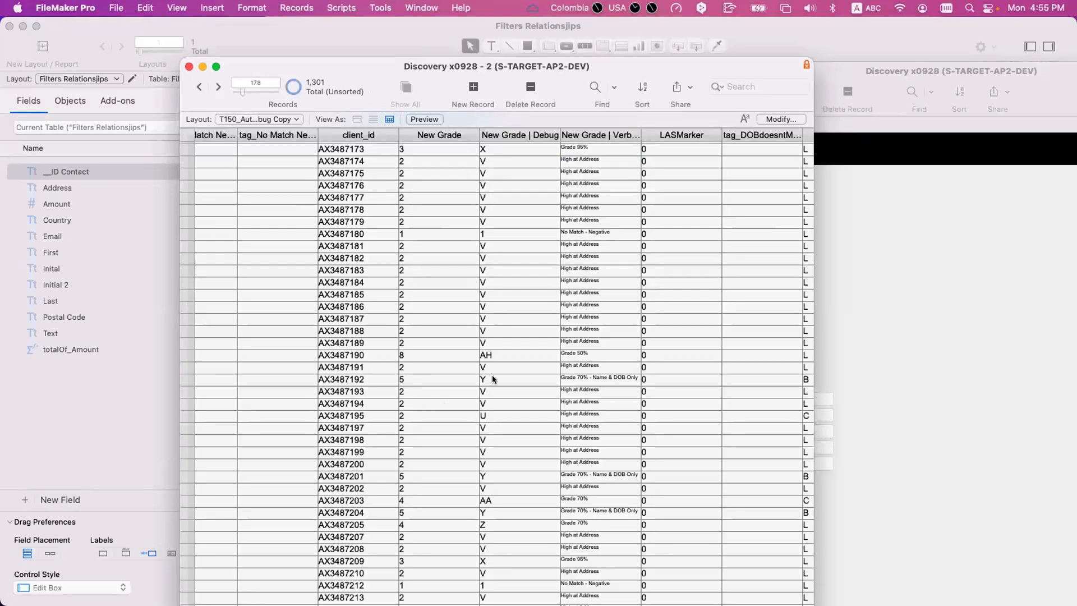
click(492, 379)
click(626, 377)
click(439, 380)
drag(619, 380, 530, 366)
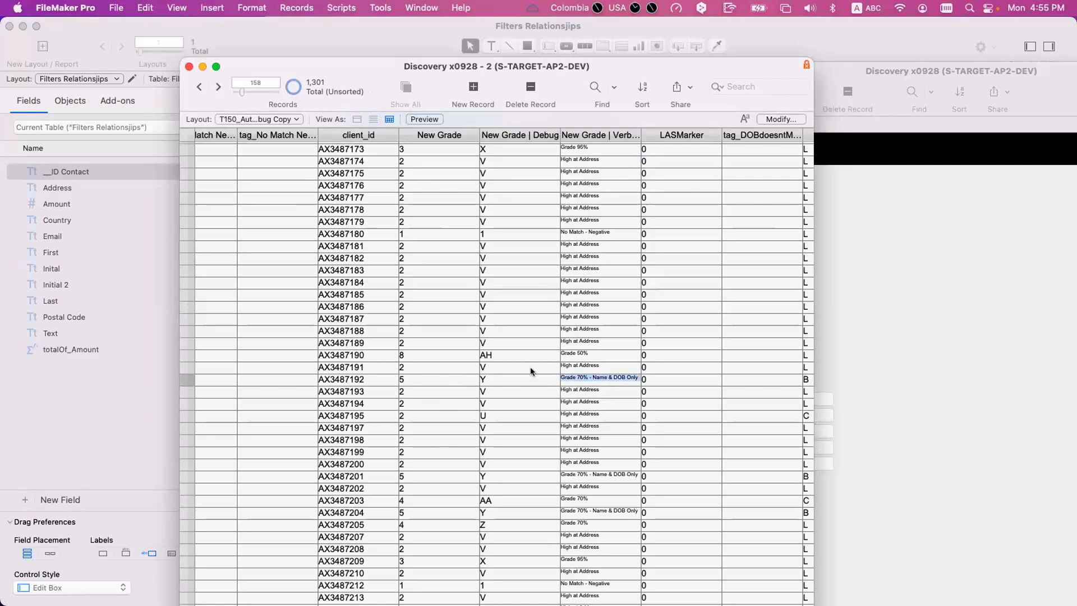
click(444, 379)
- Sort all records by New Grade in ascending order and go to the first record
click(474, 136)
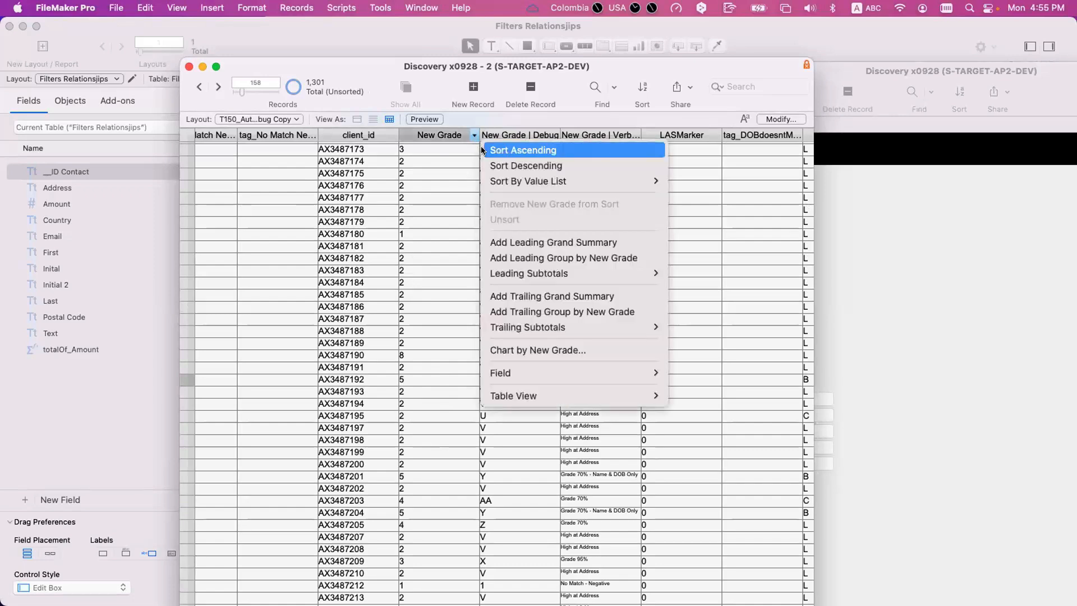
click(481, 147)
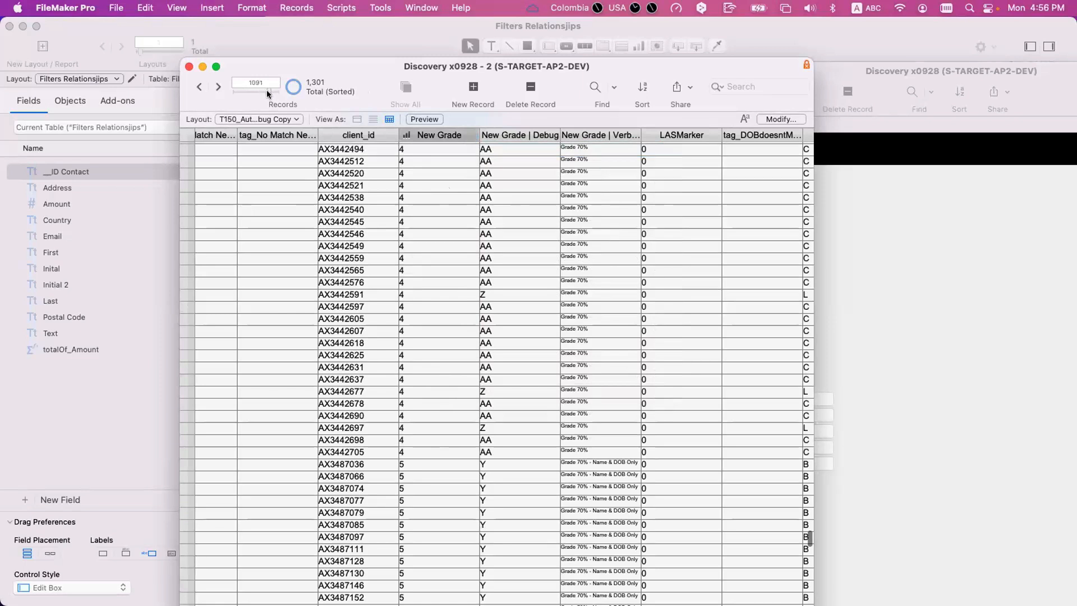
scroll(267, 90, up, 10)
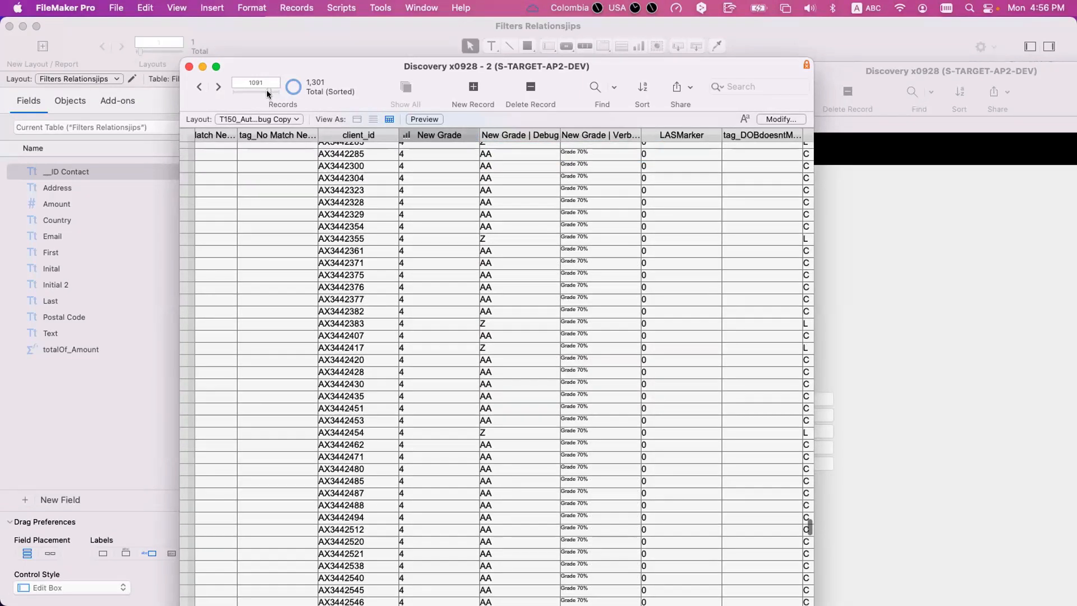
scroll(267, 91, down, 15)
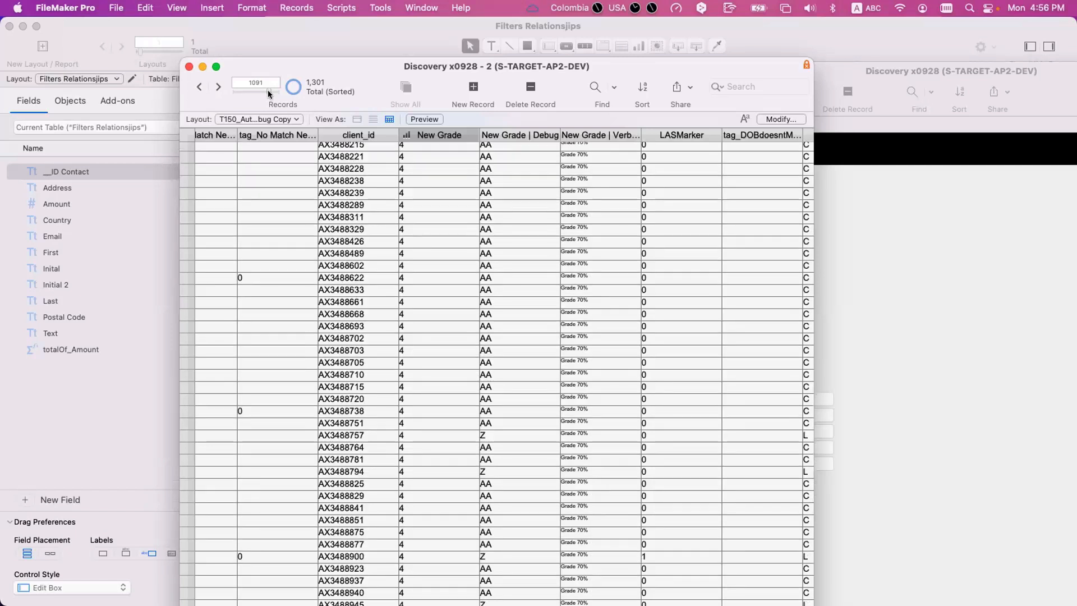
drag(233, 91, 232, 91)
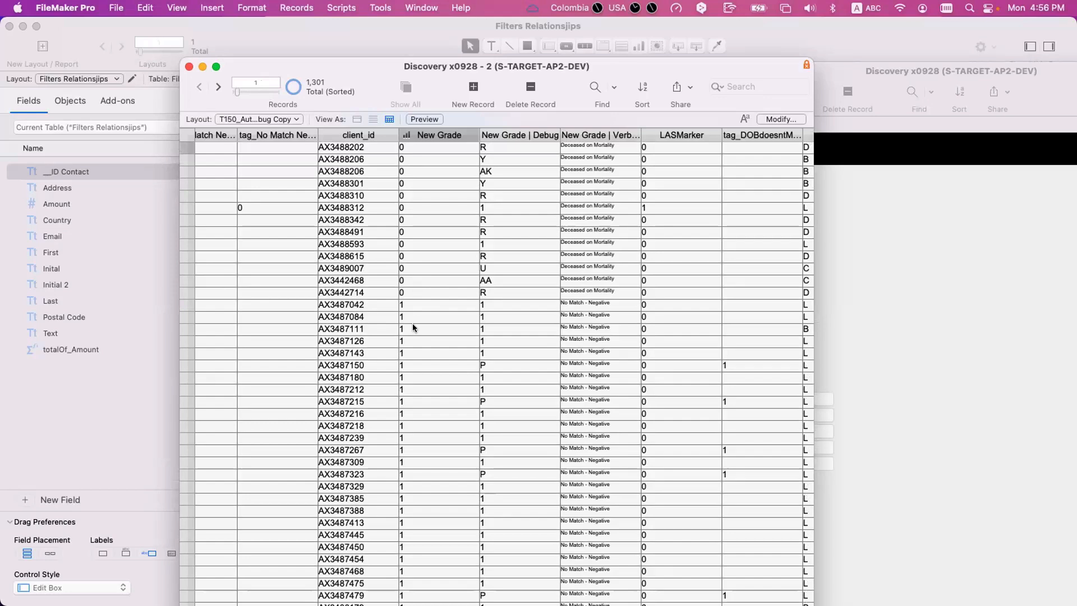
- Compare the New Grade numbers with their verbose descriptions for the "Deceased on Mortality" and "No Match - Negative" records
scroll(410, 321, down, 10)
scroll(411, 323, down, 20)
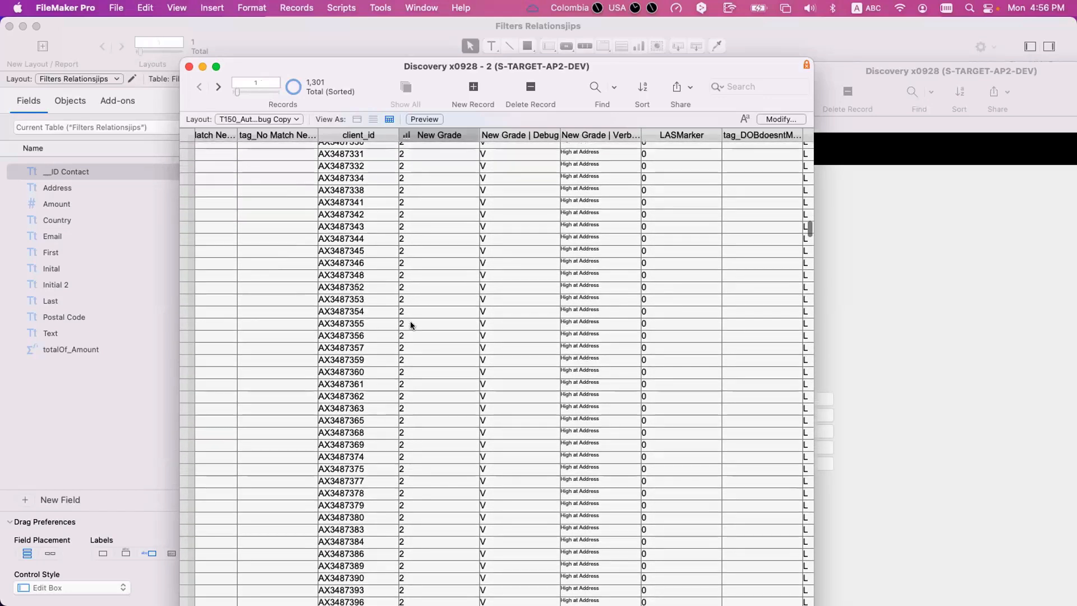
scroll(409, 322, up, 15)
scroll(409, 325, up, 20)
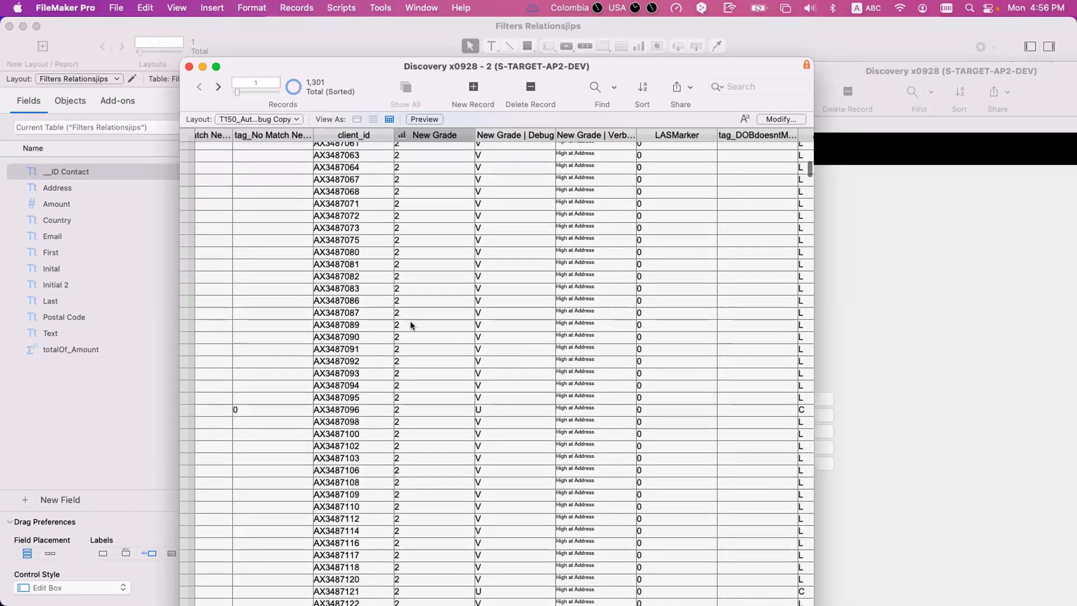
click(607, 231)
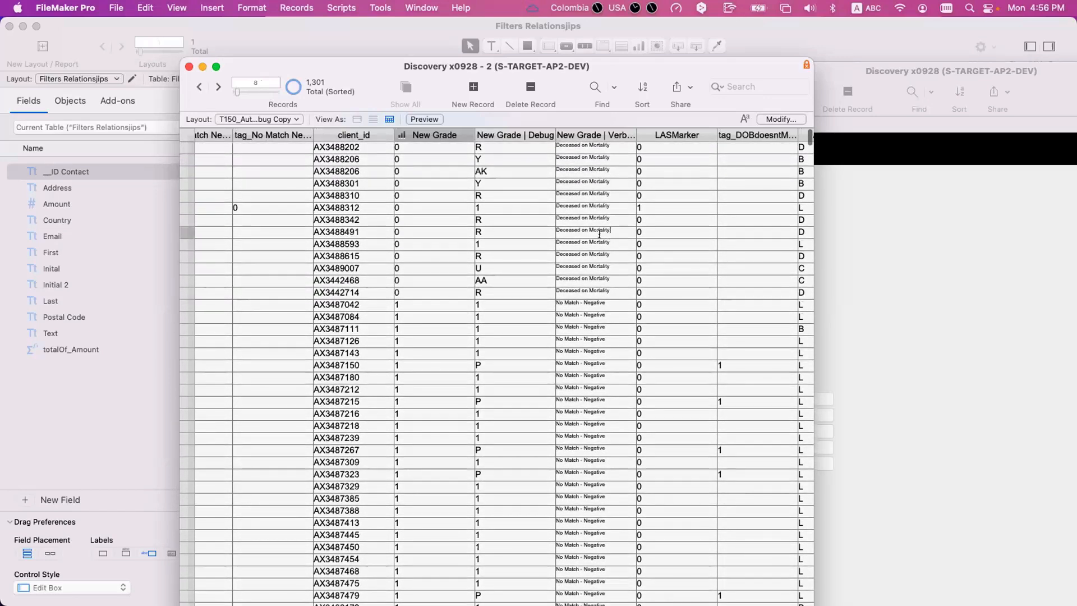
click(429, 231)
click(601, 226)
click(594, 327)
key(super+a)
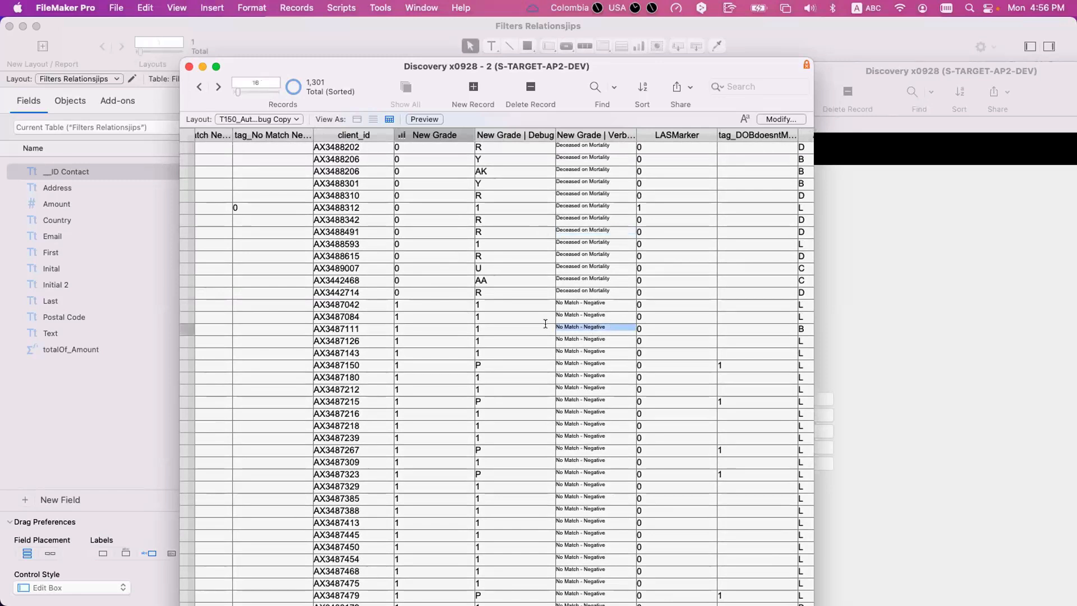
- Open the auto-enter calculation of the New Grade | Verbose field in the database's field definitions
click(583, 173)
key(super+shift+d)
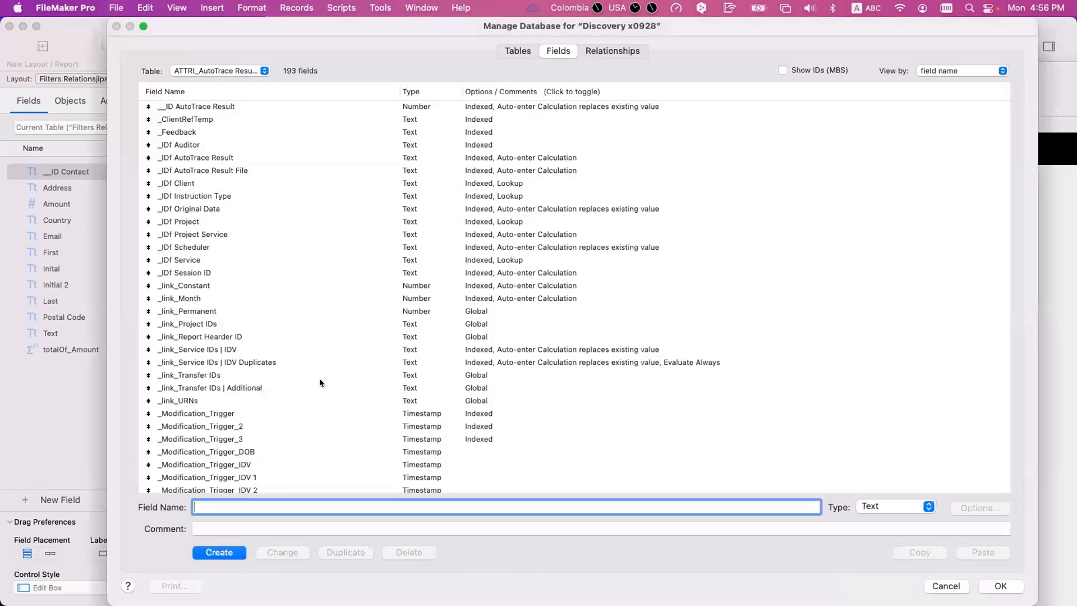
click(250, 438)
key(n)
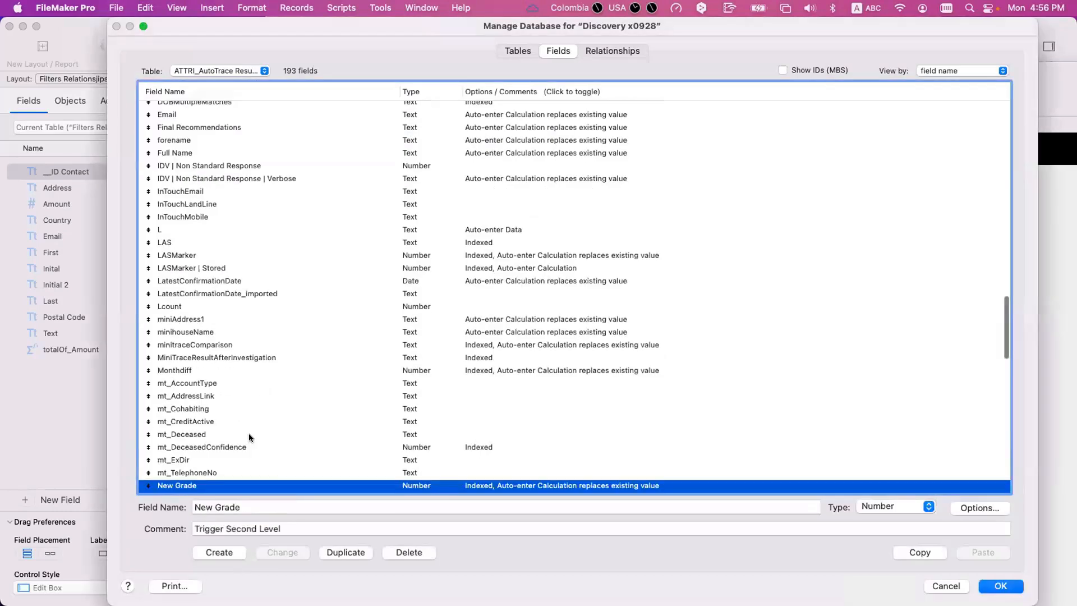
scroll(250, 438, down, 4)
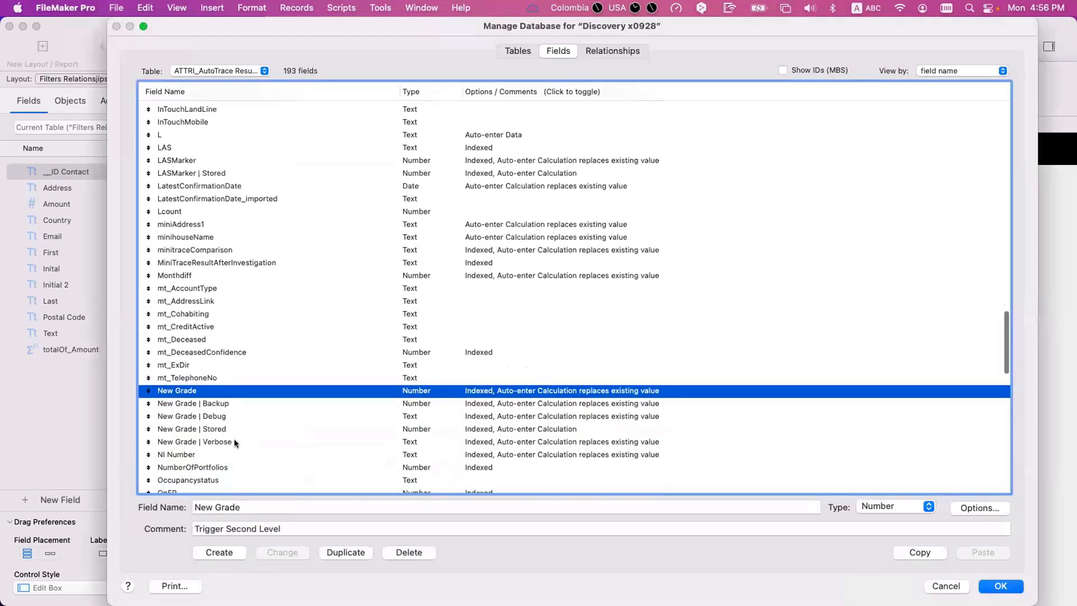
double_click(234, 442)
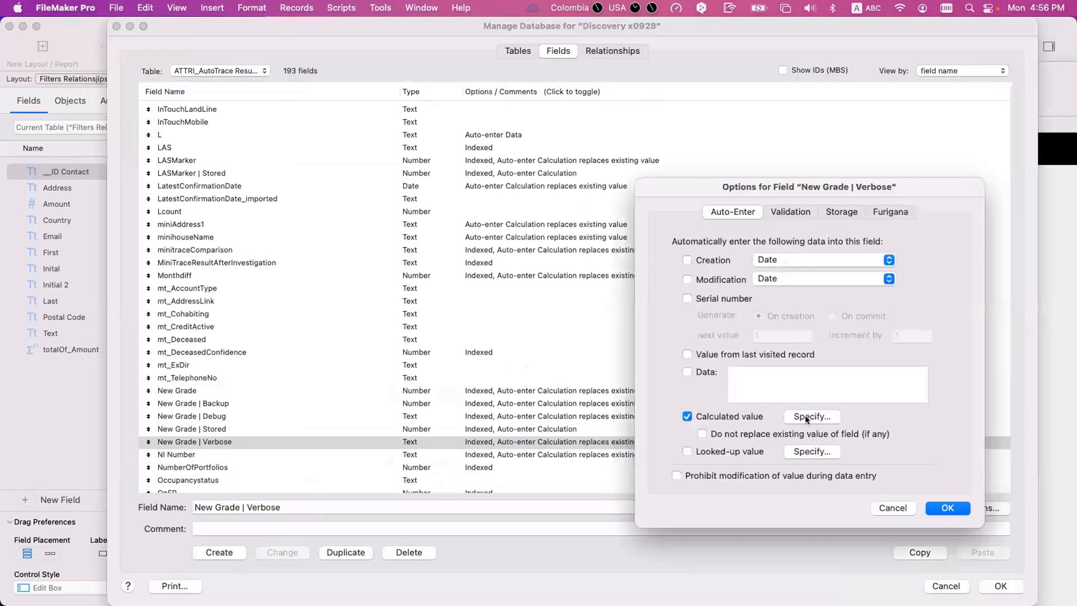
click(805, 416)
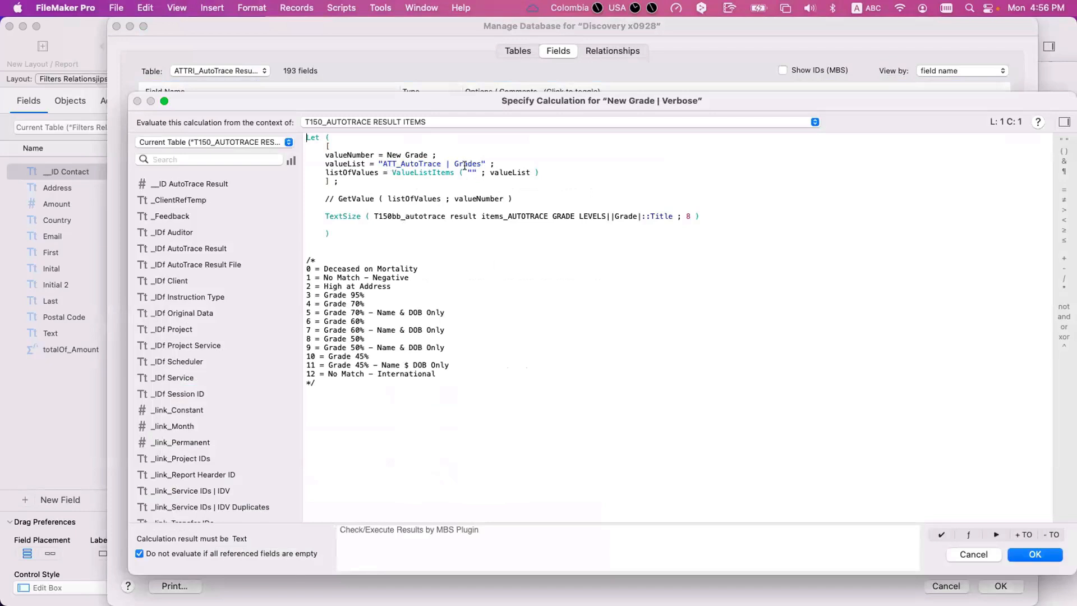
- Leave the field definitions and open the ATT_AutoTrace | Grades value list for editing
key(Escape)
key(Escape)
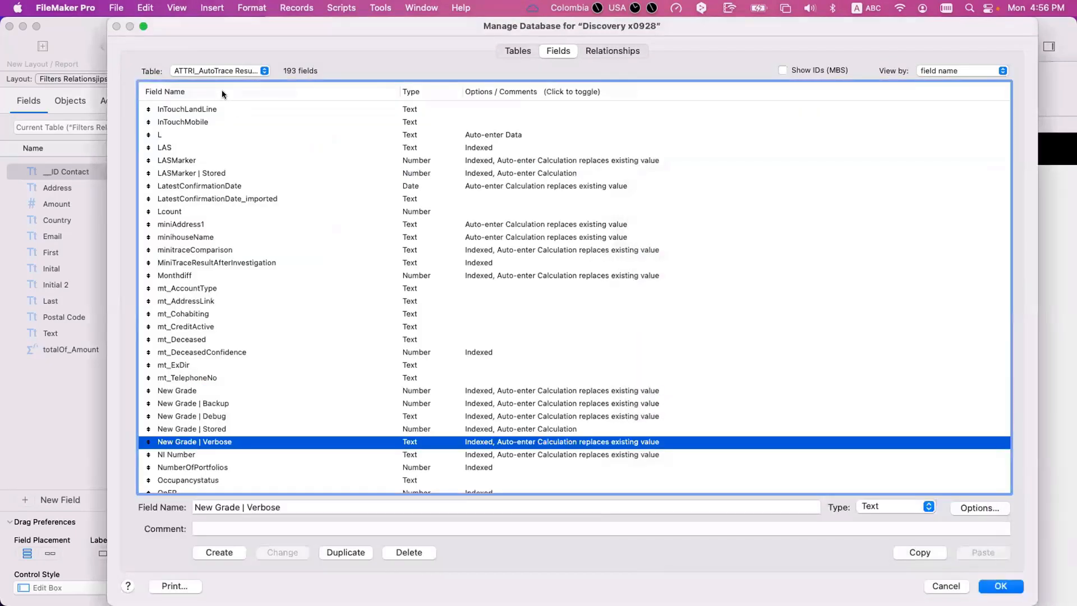
key(Escape)
click(116, 8)
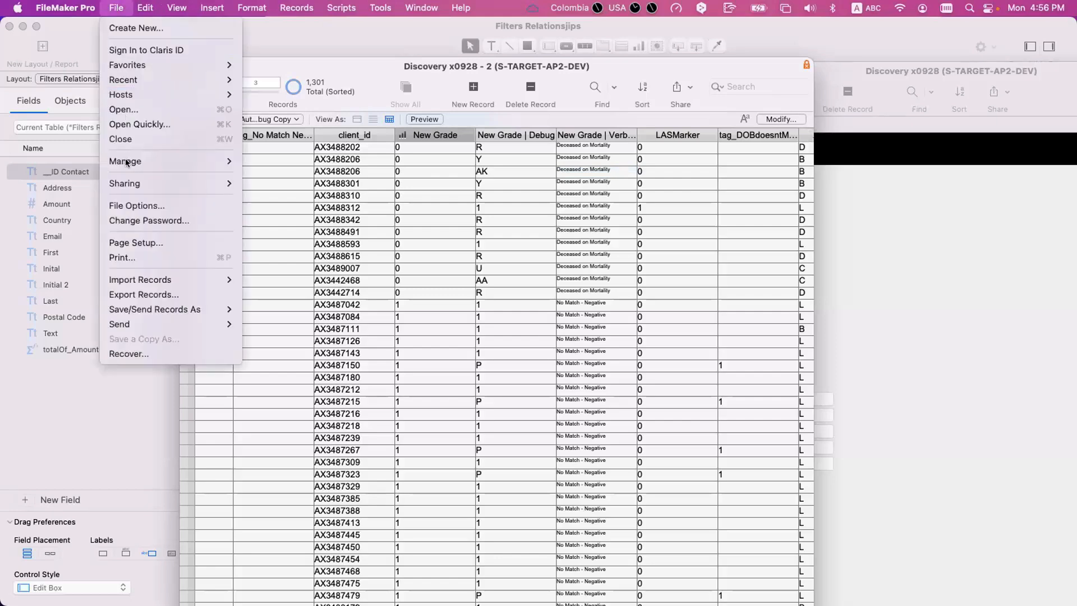
mouse_move(179, 161)
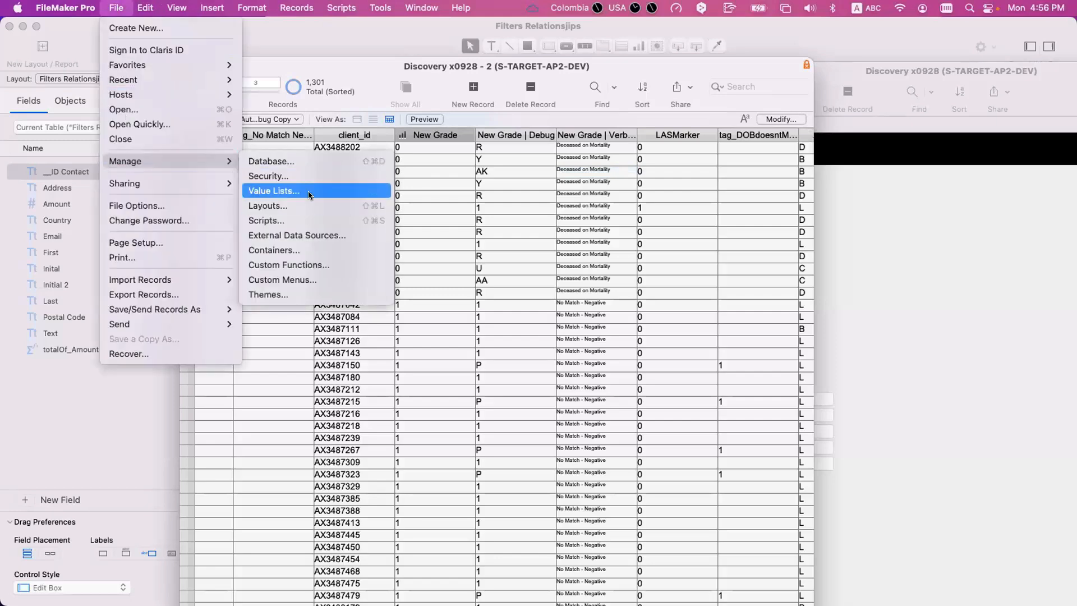
click(308, 191)
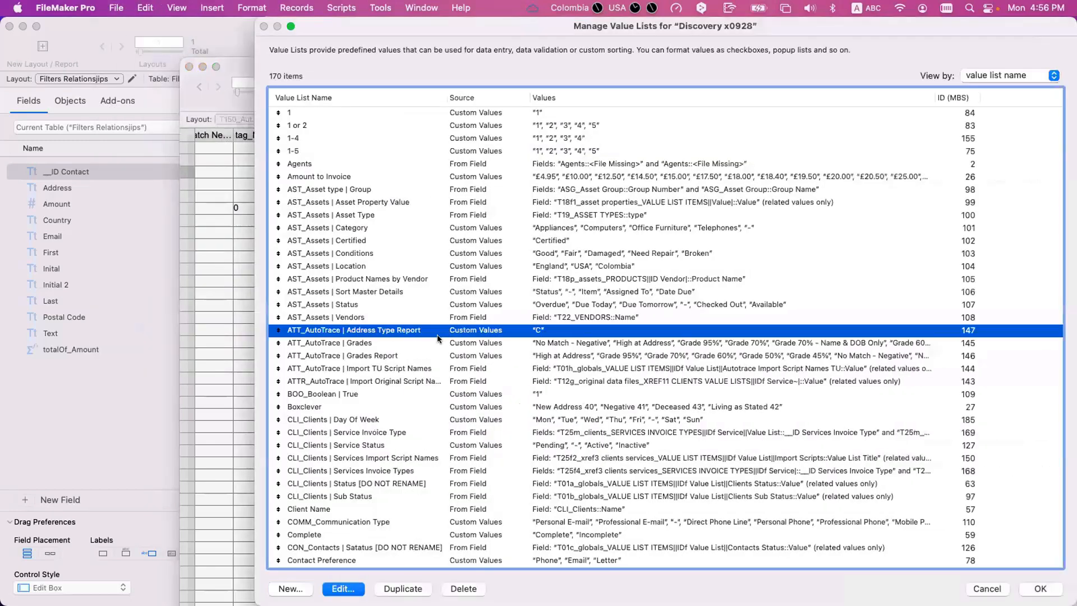
double_click(395, 343)
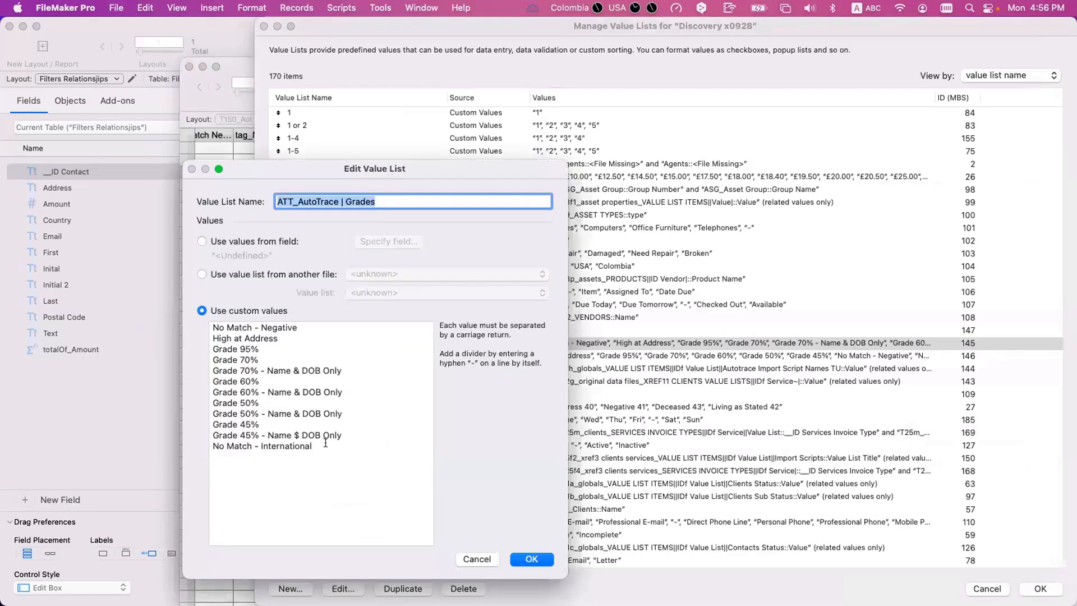
- Go through the first custom values of the list: "No Match - Negative", "High at Address" and "Grade 95%"
click(232, 328)
drag(298, 327, 209, 323)
drag(294, 338, 187, 335)
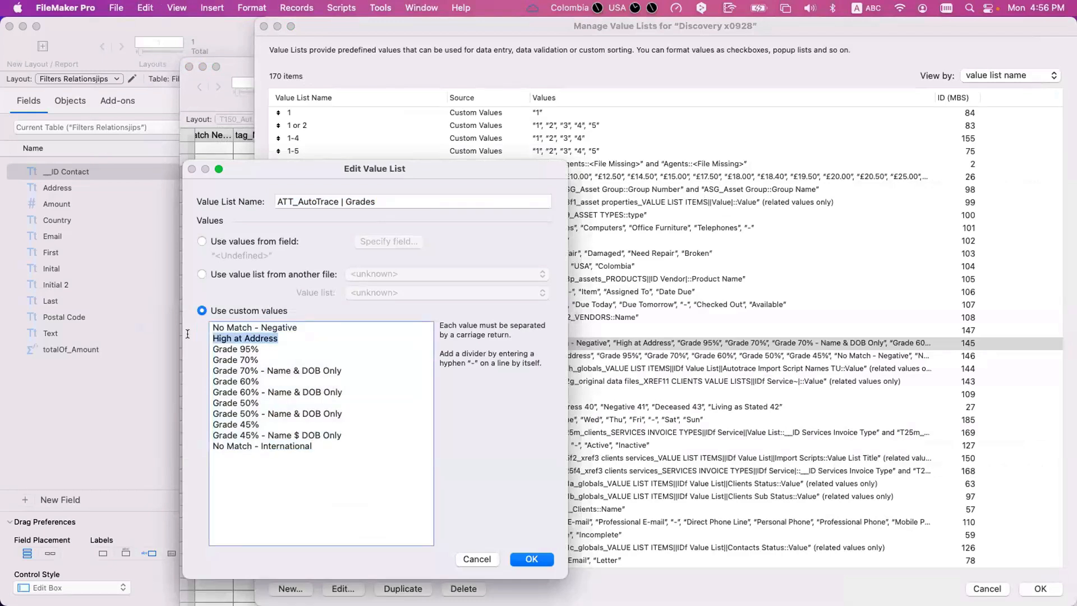
drag(303, 328, 213, 345)
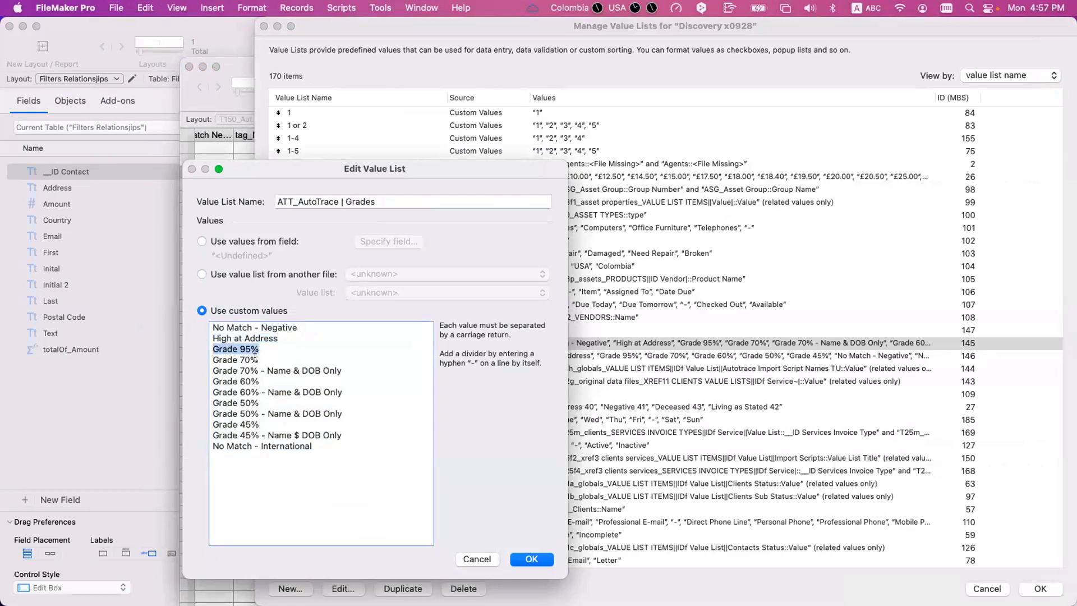
- Capture a screenshot of all the custom grade values and close the value lists without saving changes
key(super+a)
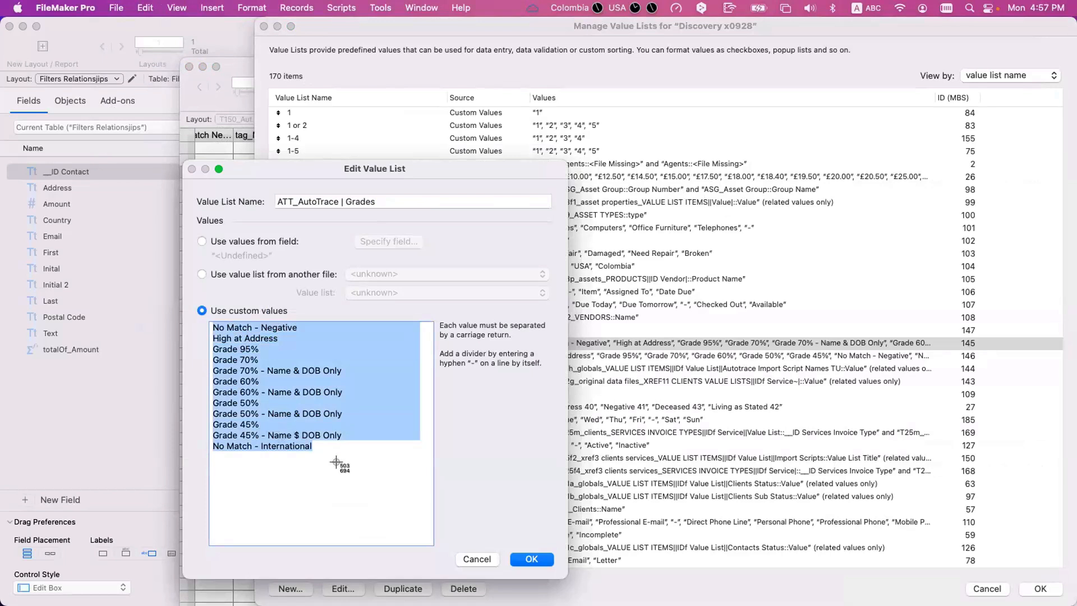
key(super+shift+4)
drag(434, 461, 181, 299)
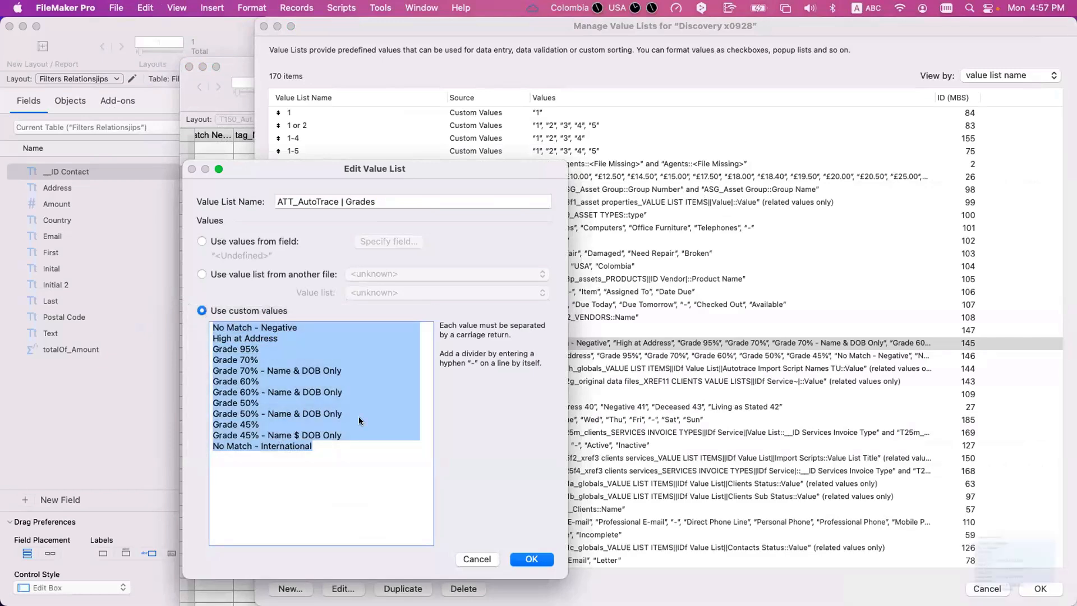
click(487, 558)
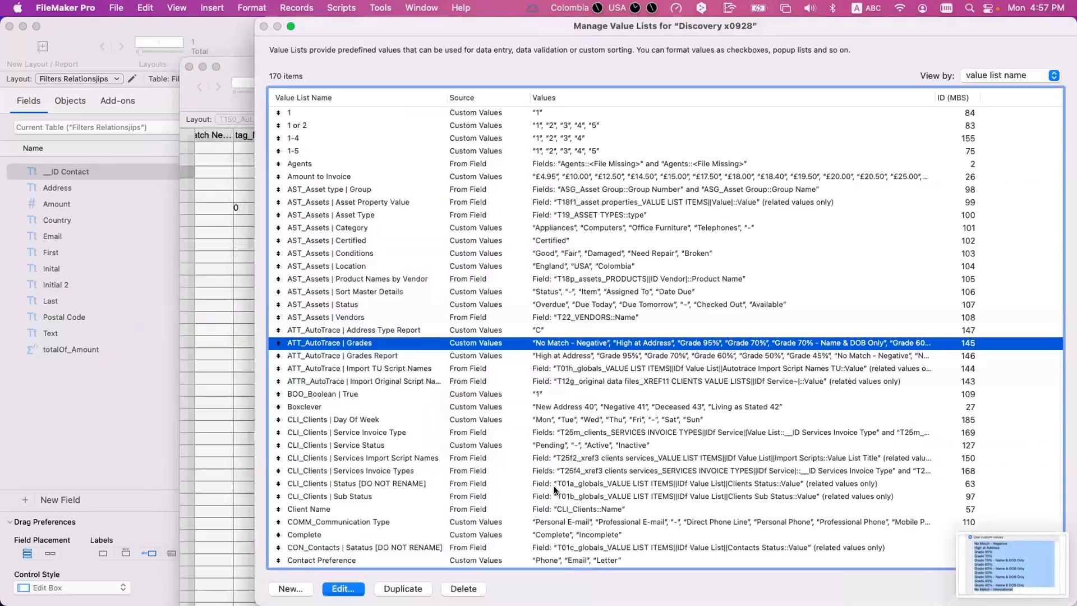
click(556, 485)
key(Escape)
click(597, 415)
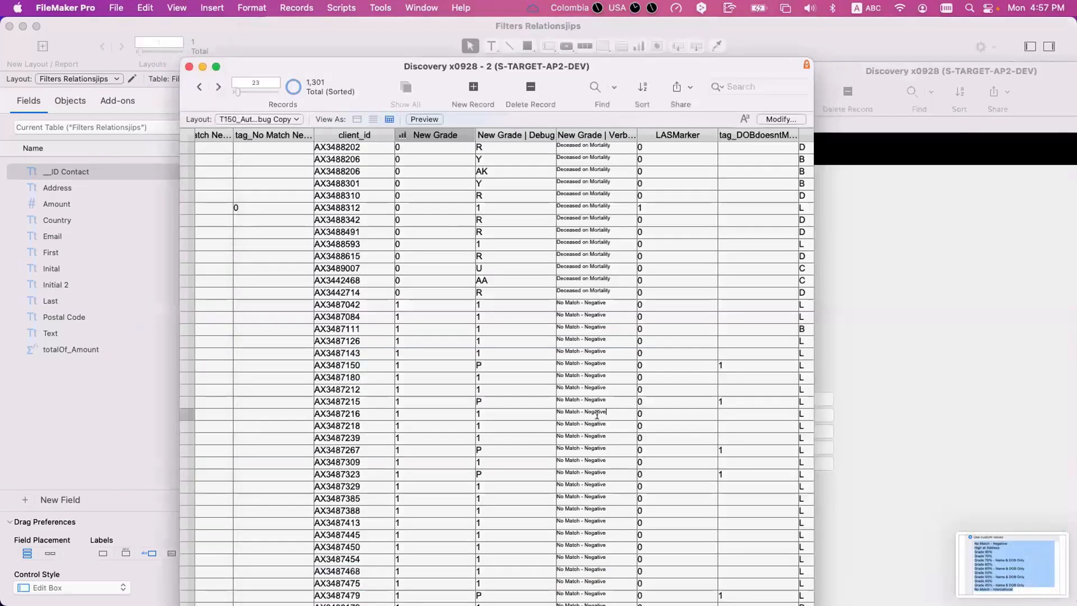
- Open the database field definitions at the New Grade fields and check the captured grade list in Preview
click(440, 402)
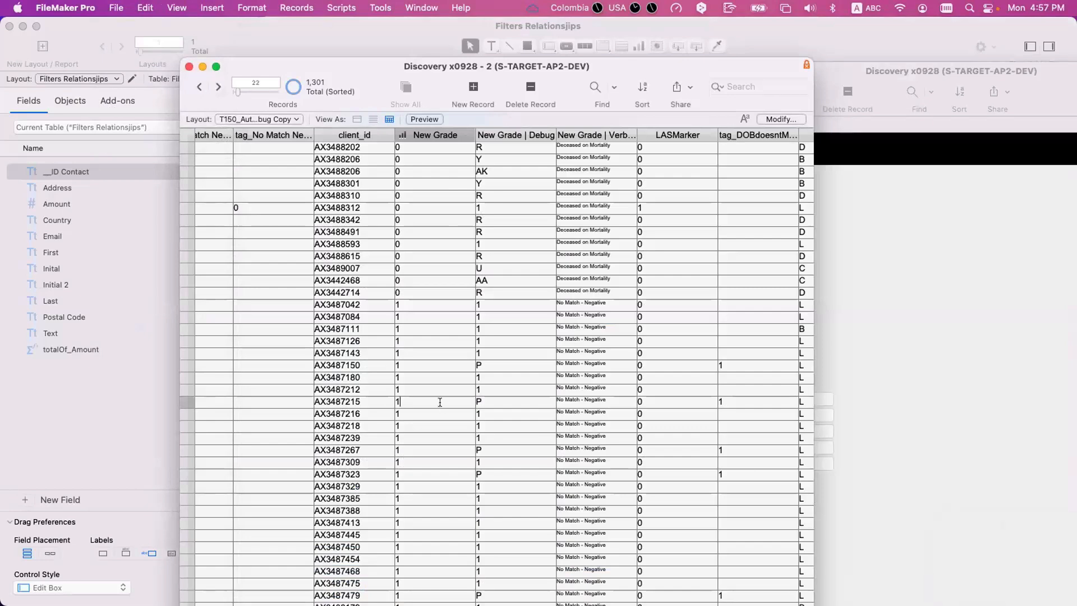
key(super+shift+d)
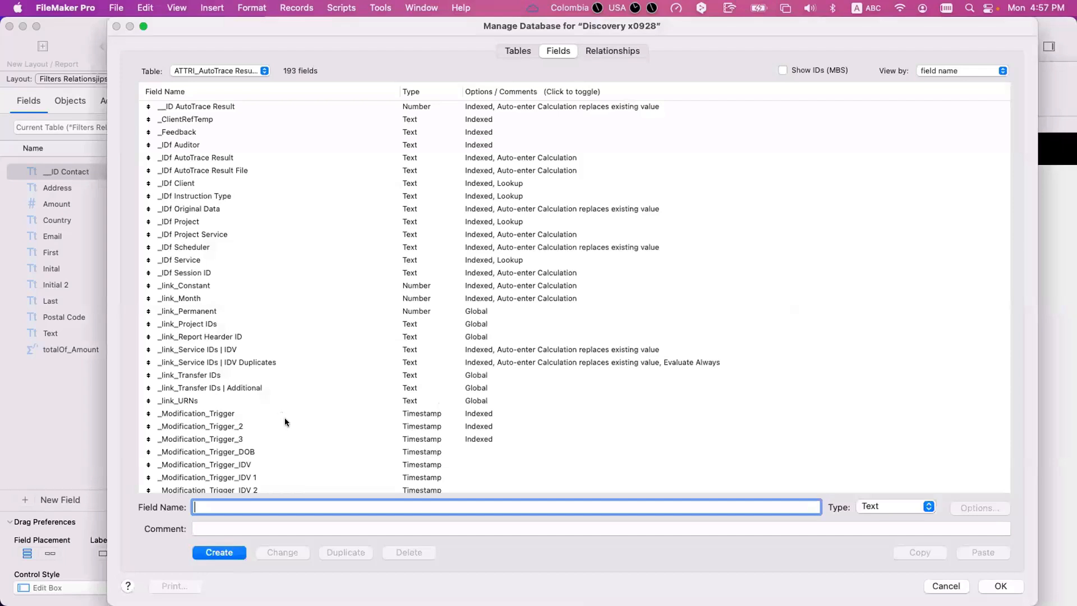
click(284, 422)
key(n)
scroll(285, 421, down, 3)
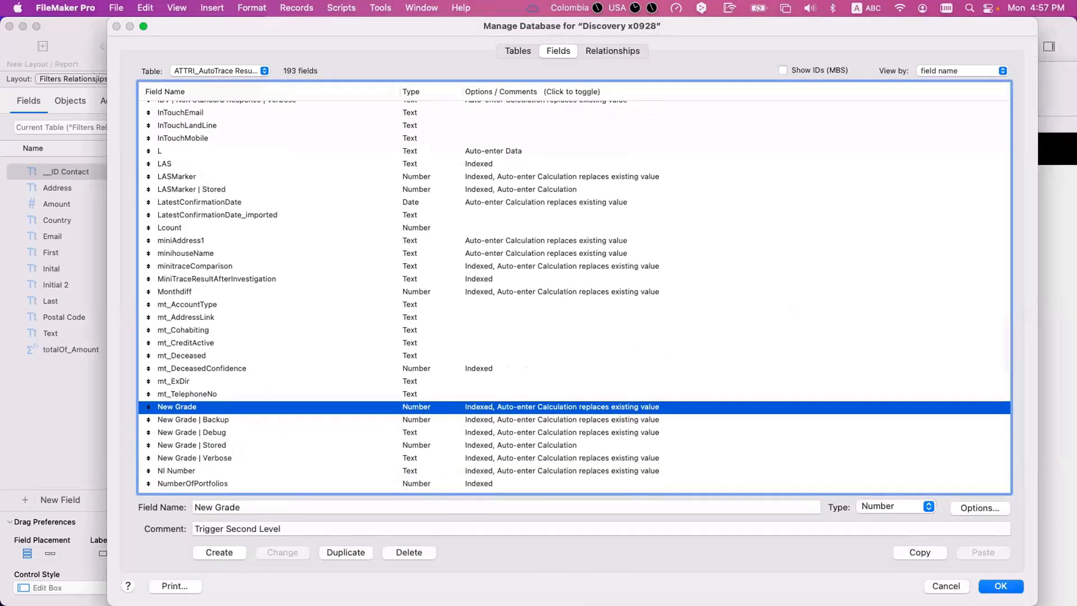
key(super+Tab)
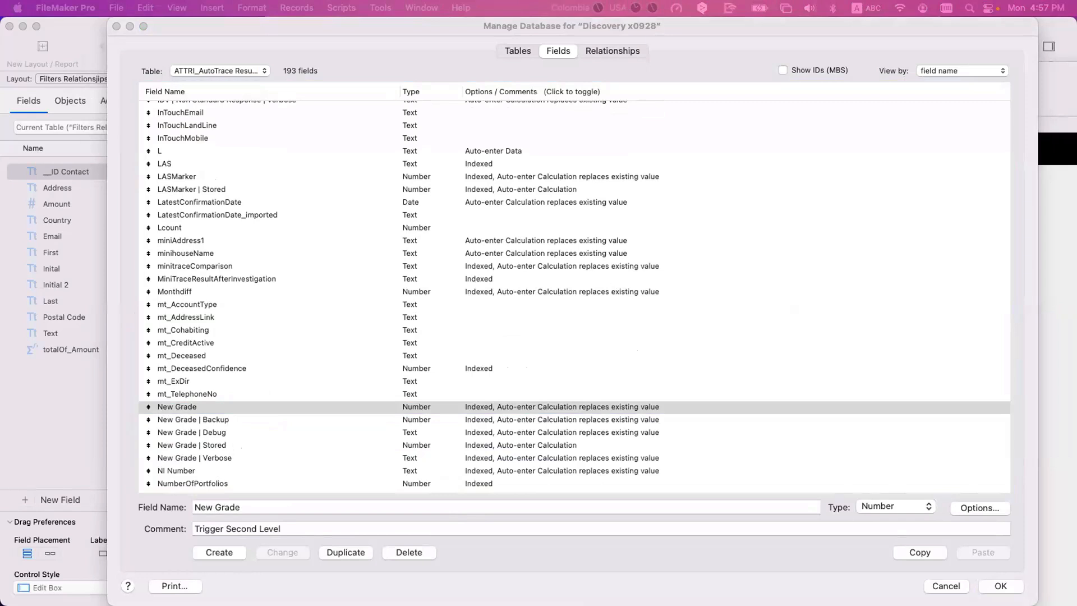
key(super+Tab)
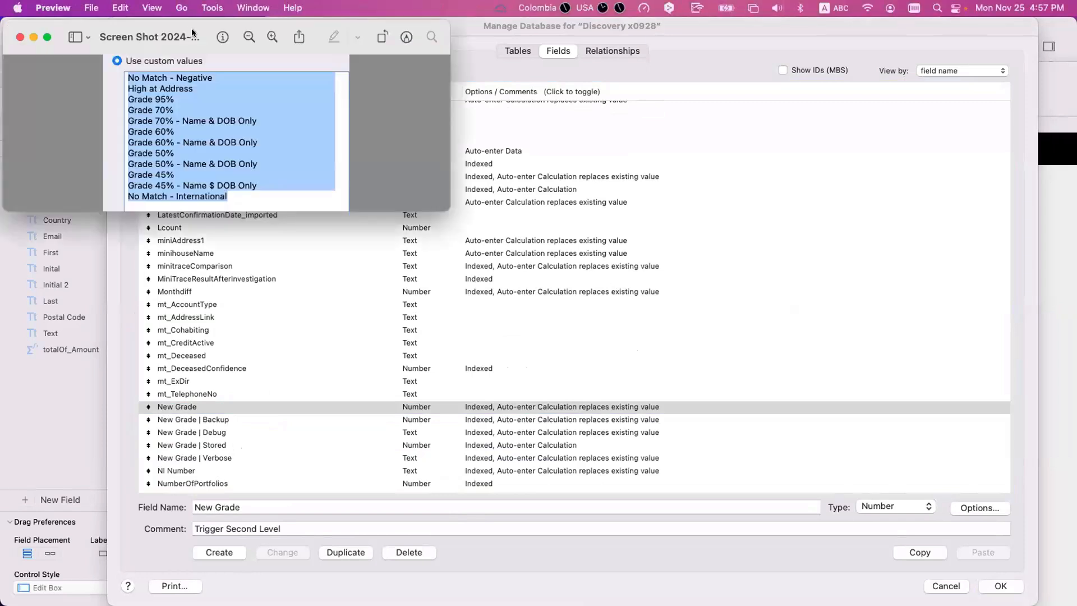
key(super+w)
- Open the auto-enter calculation of New Grade | Verbose and highlight its commented list of grades 0 to 12
click(324, 407)
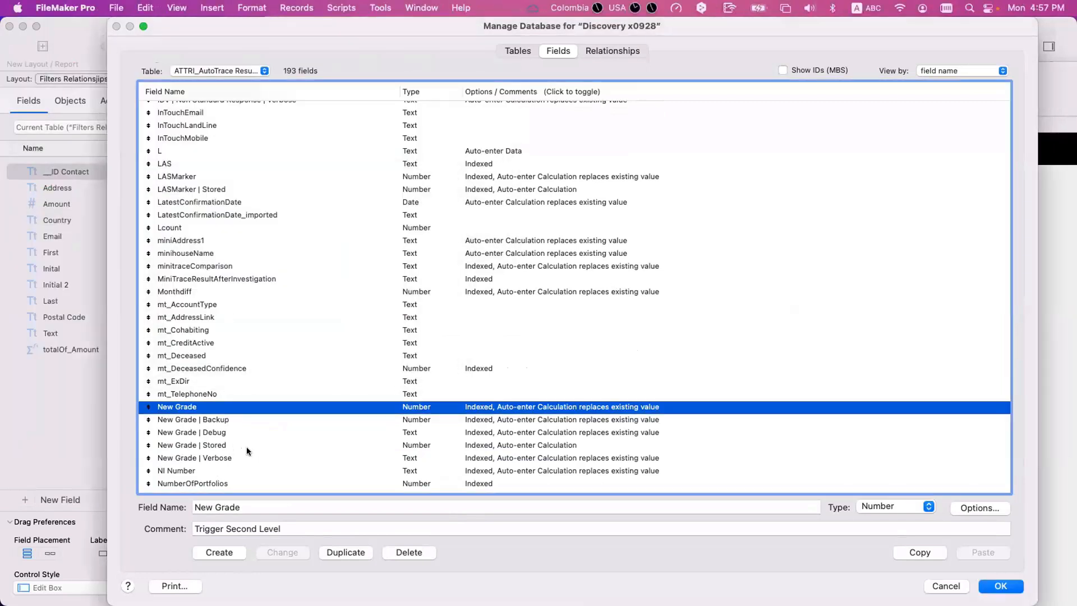
click(248, 456)
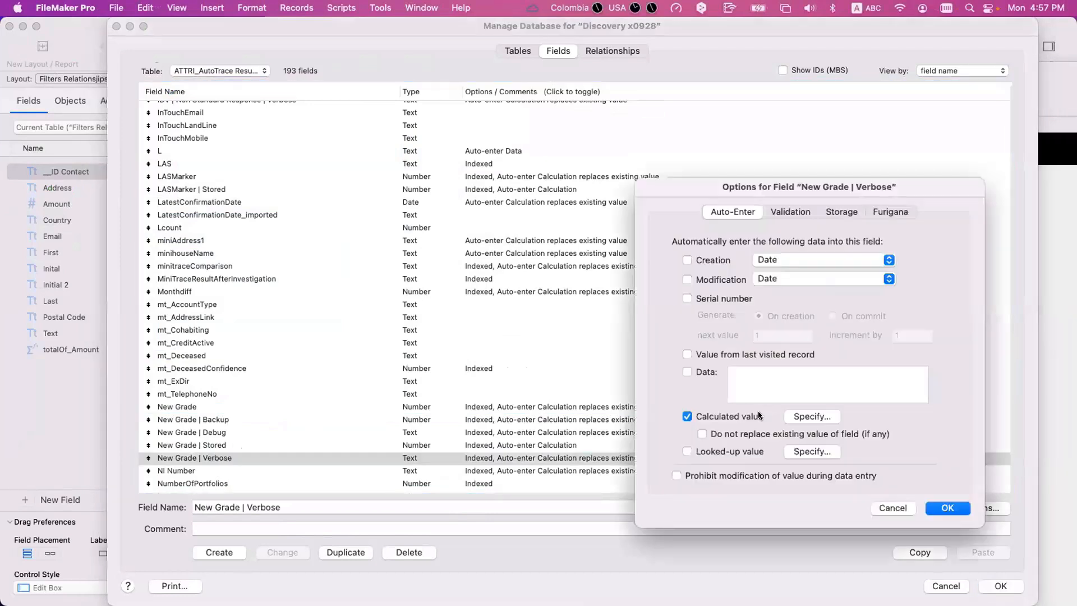
click(799, 414)
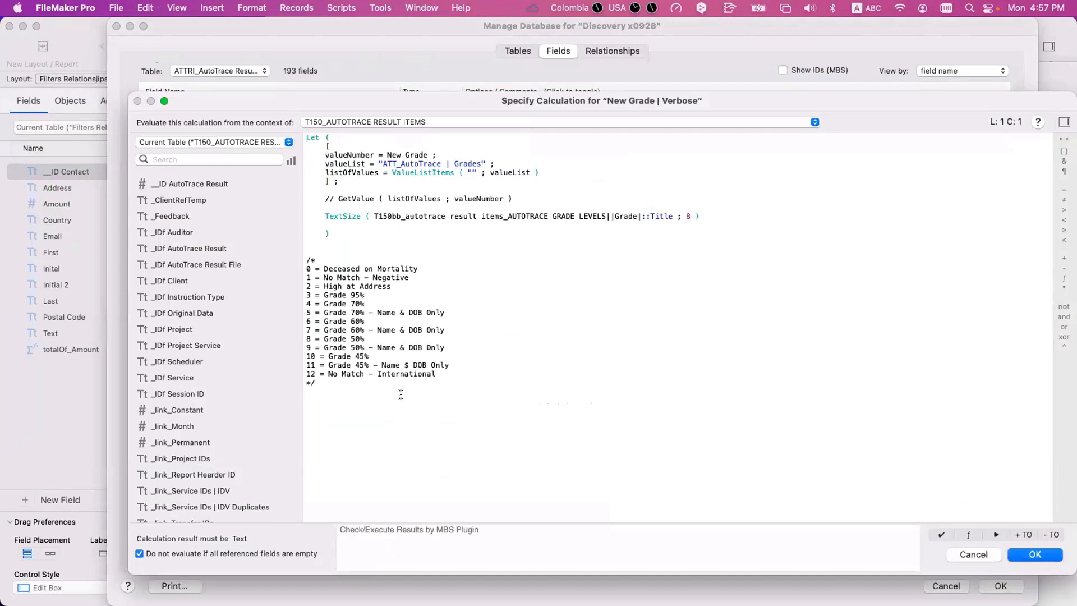
drag(400, 394, 301, 257)
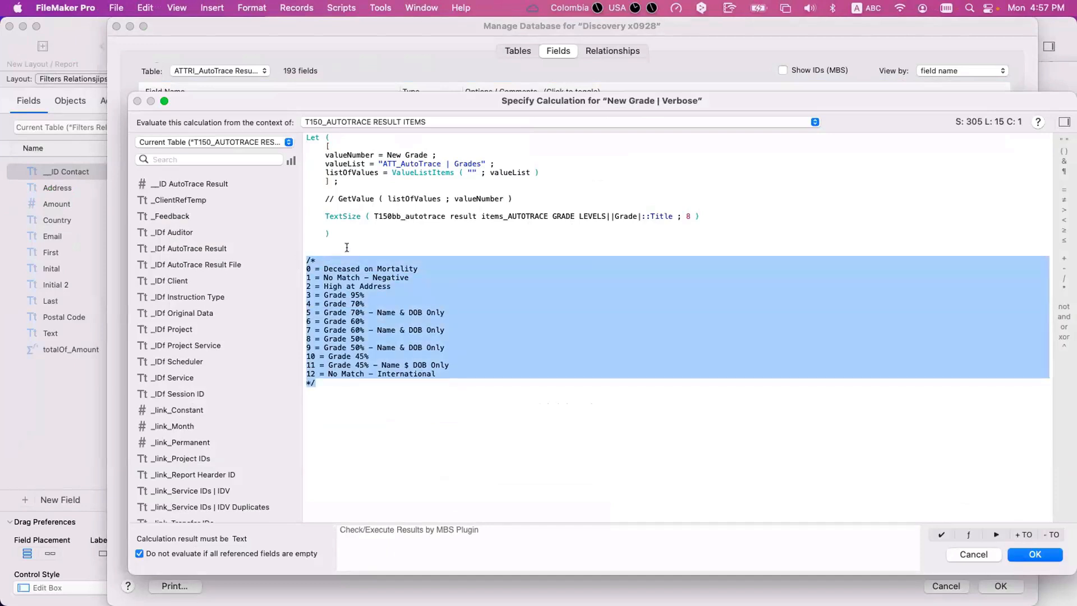
key(Up)
- Compare the grade values in the Preview screenshot with the numbered list in the calculation, then close the screenshot
key(super+Tab)
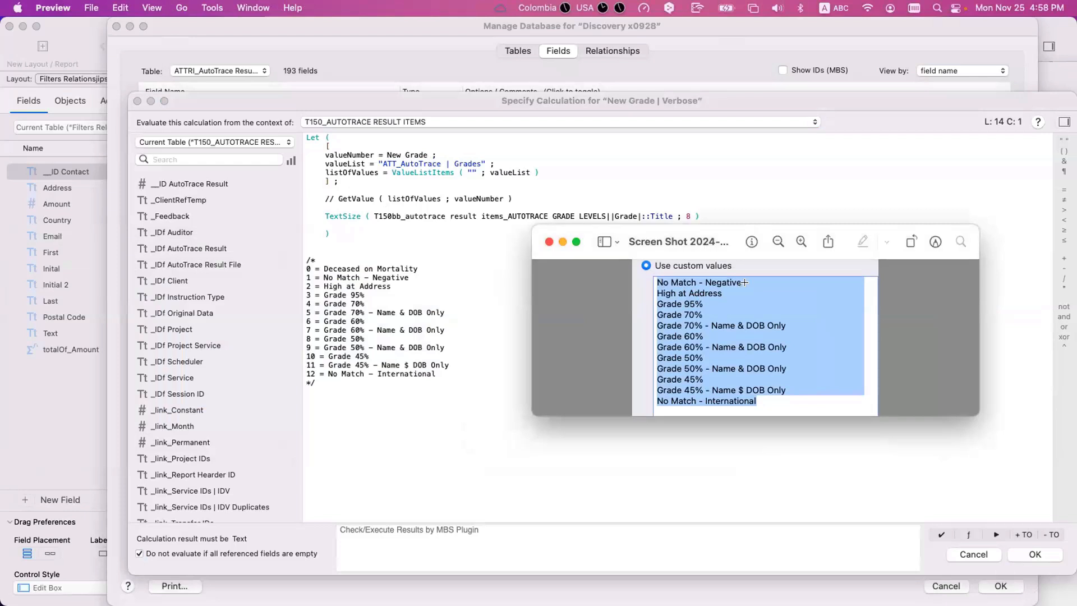
drag(750, 276, 633, 289)
drag(746, 301, 632, 286)
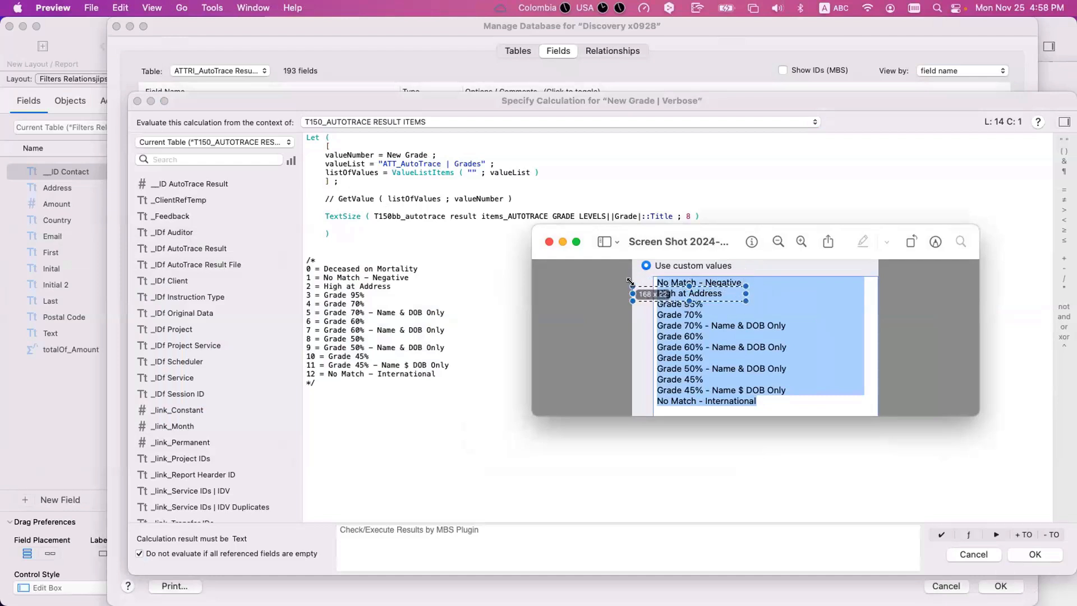
drag(720, 313, 642, 298)
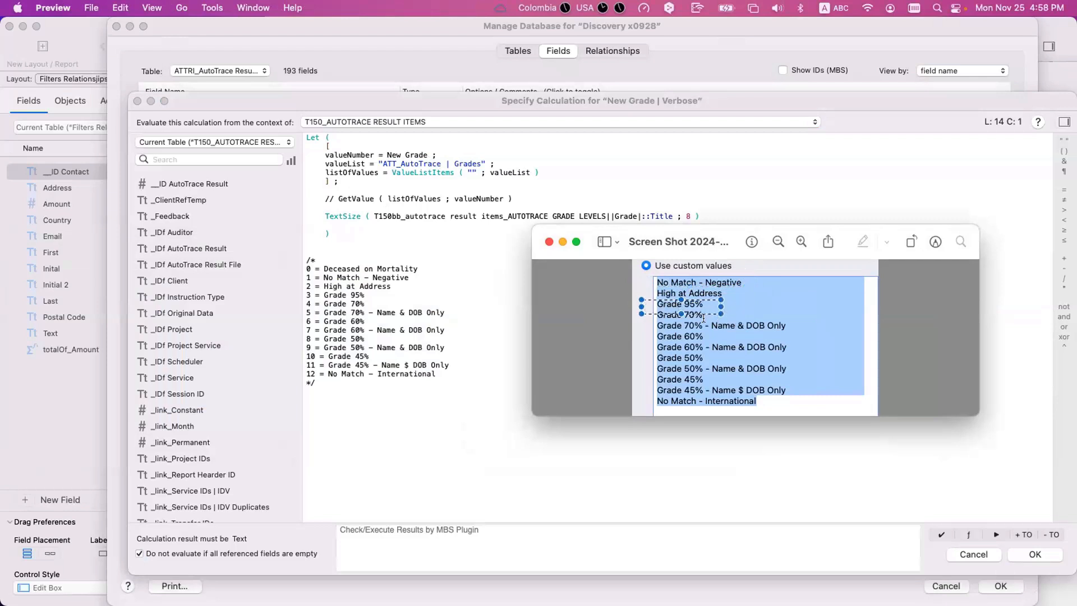
click(673, 326)
drag(789, 324, 655, 324)
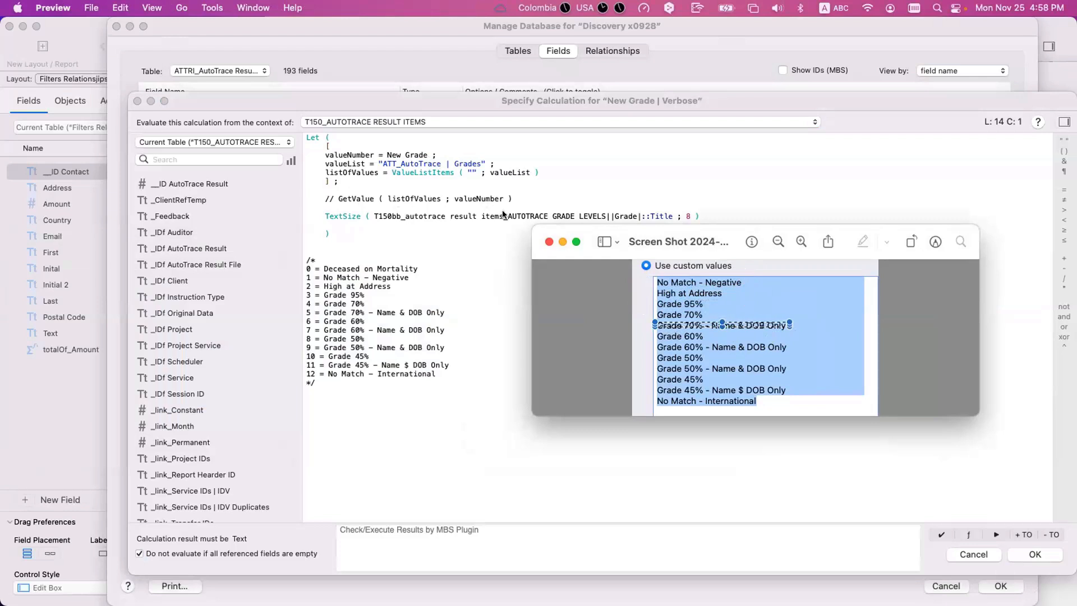
click(547, 242)
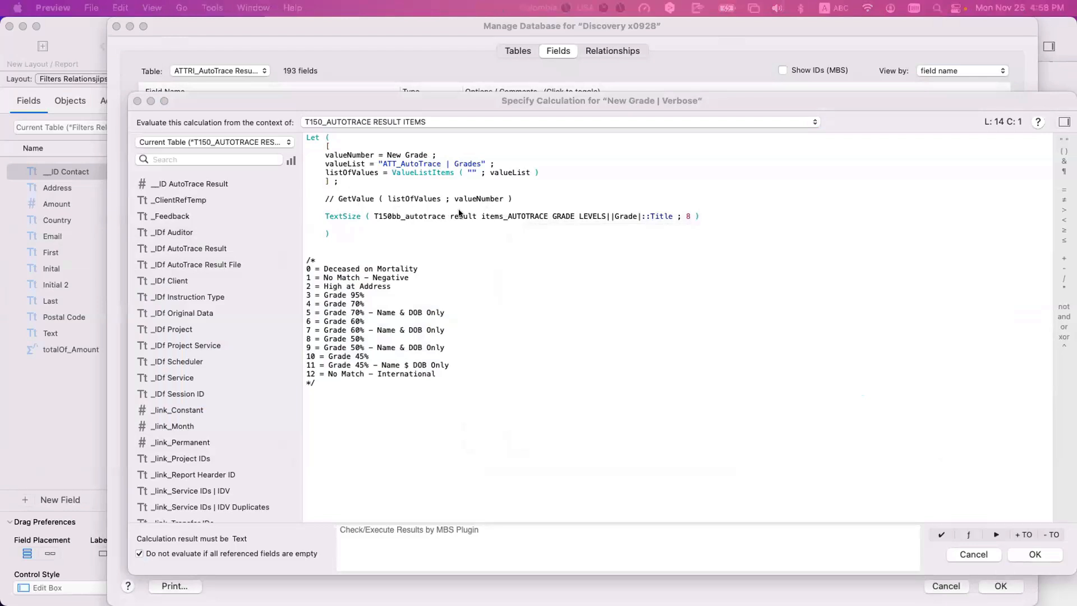
- Return to FileMaker Pro, accept the New Grade | Verbose calculation and field options, and close the field definitions
click(459, 209)
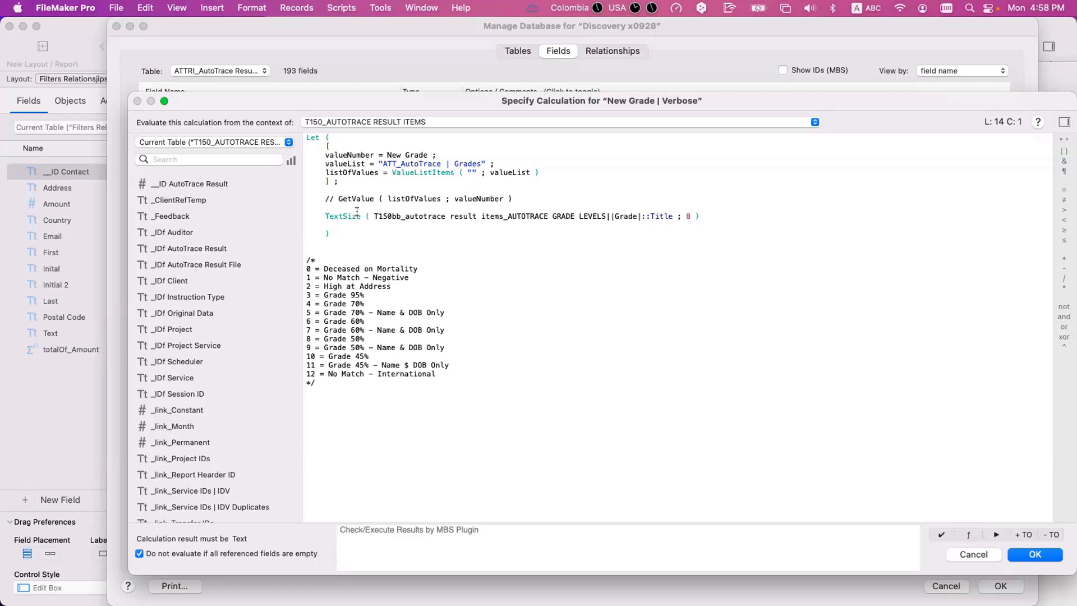
key(Return)
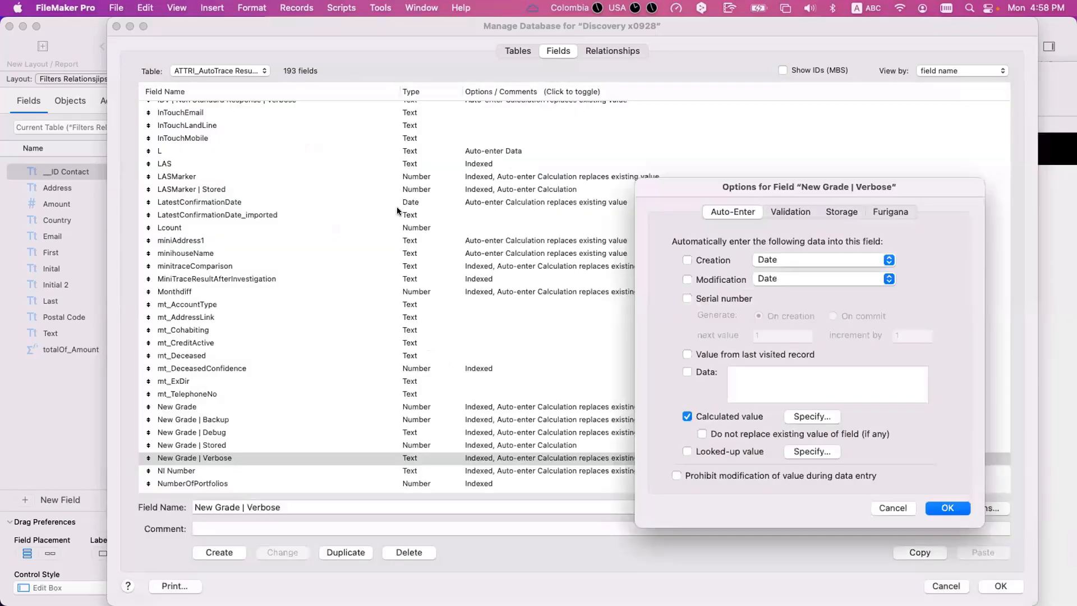
key(Return)
key(Return)
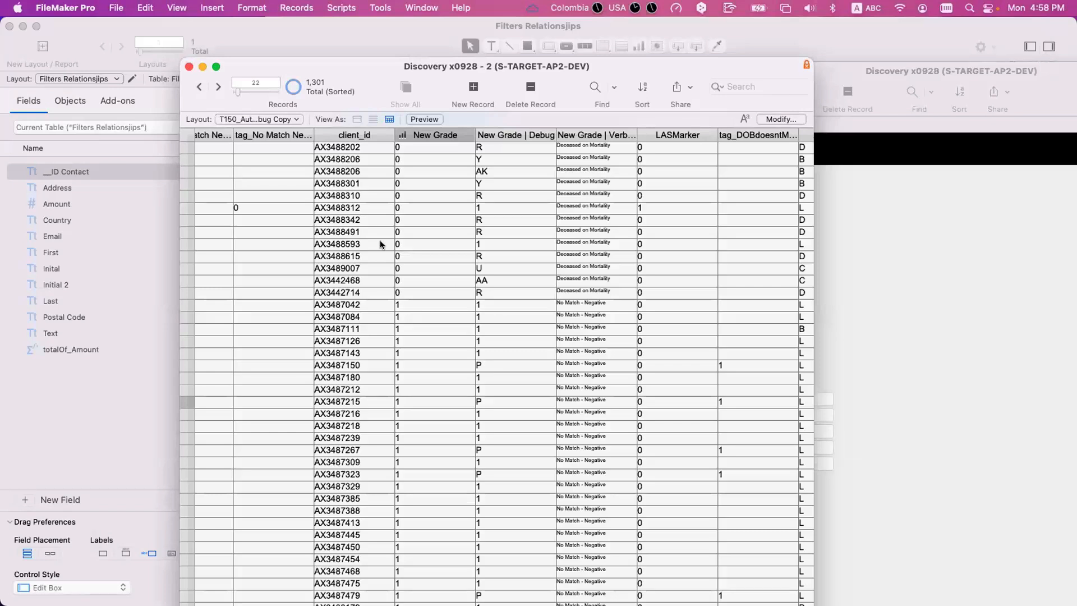
- Search the layouts for "refere", view the GRREFD_Grade Reference Debug layout, and return to the record table
key(super+shift+l)
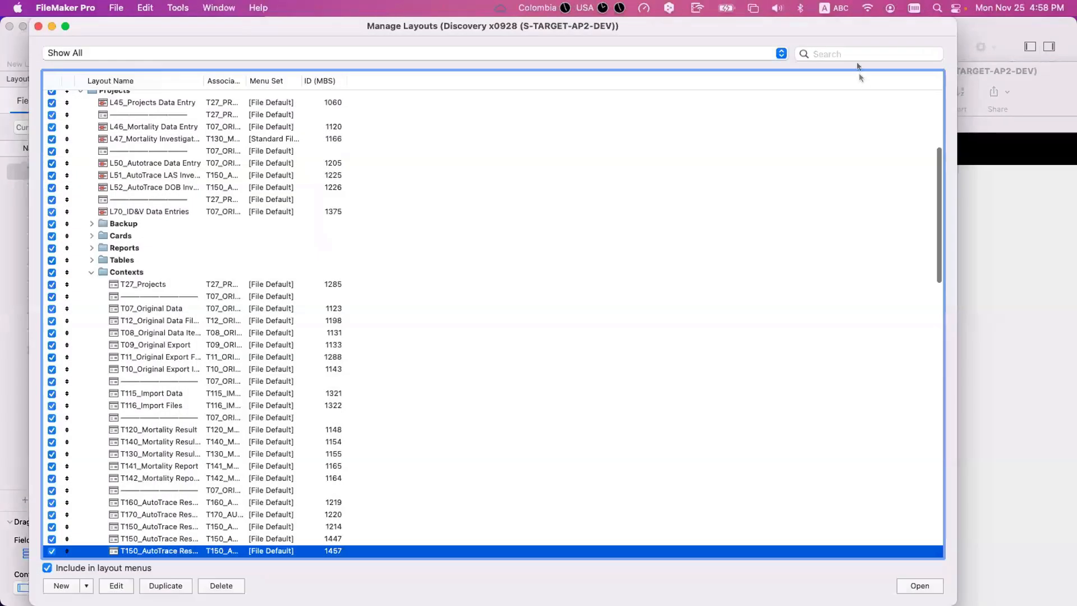
click(860, 54)
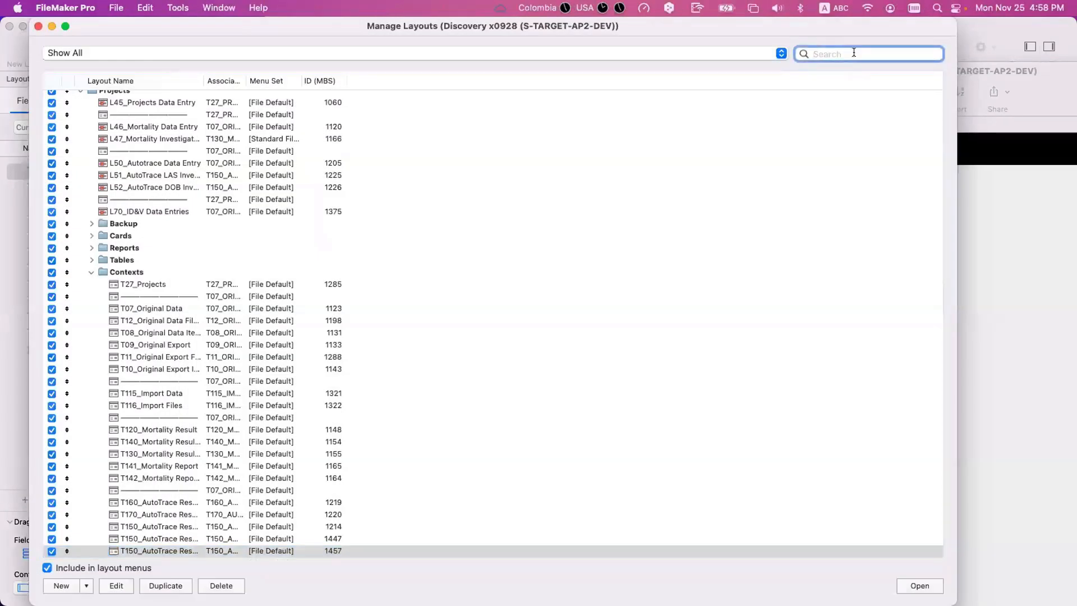
text(refere)
double_click(167, 75)
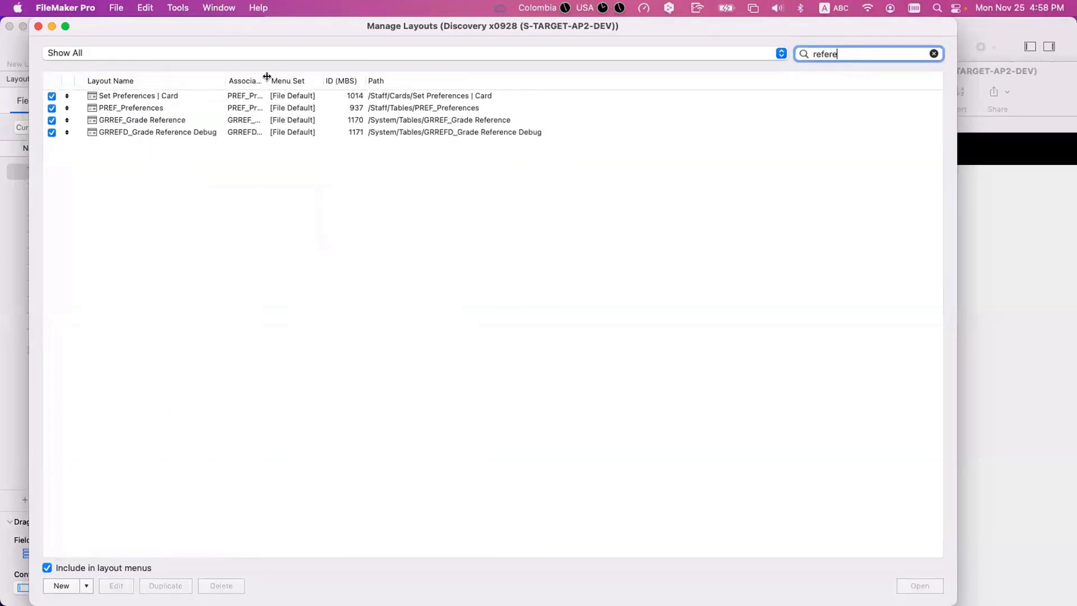
click(197, 120)
click(234, 132)
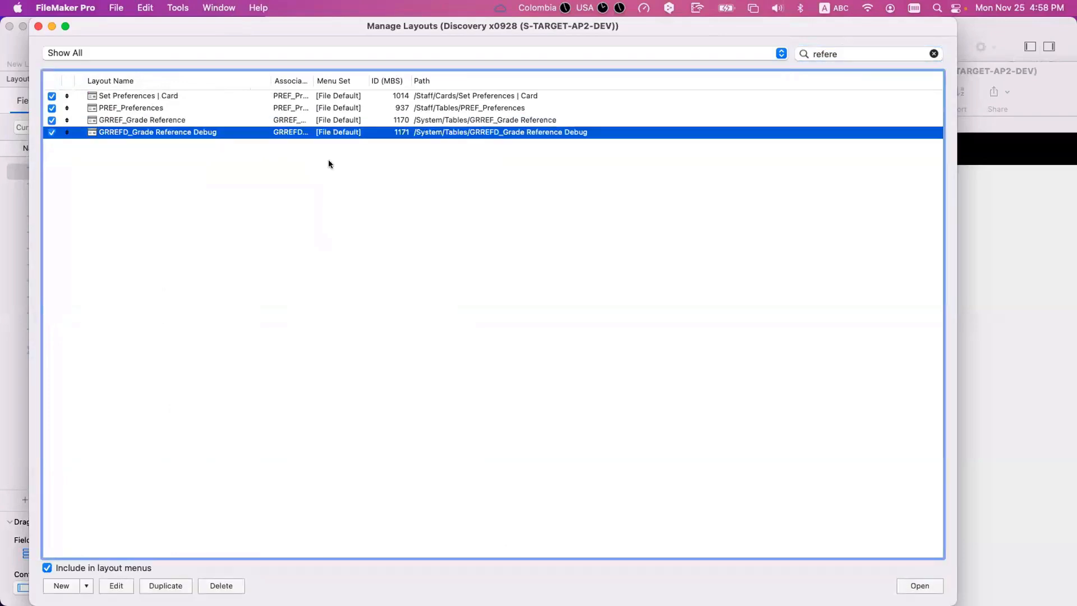
click(918, 584)
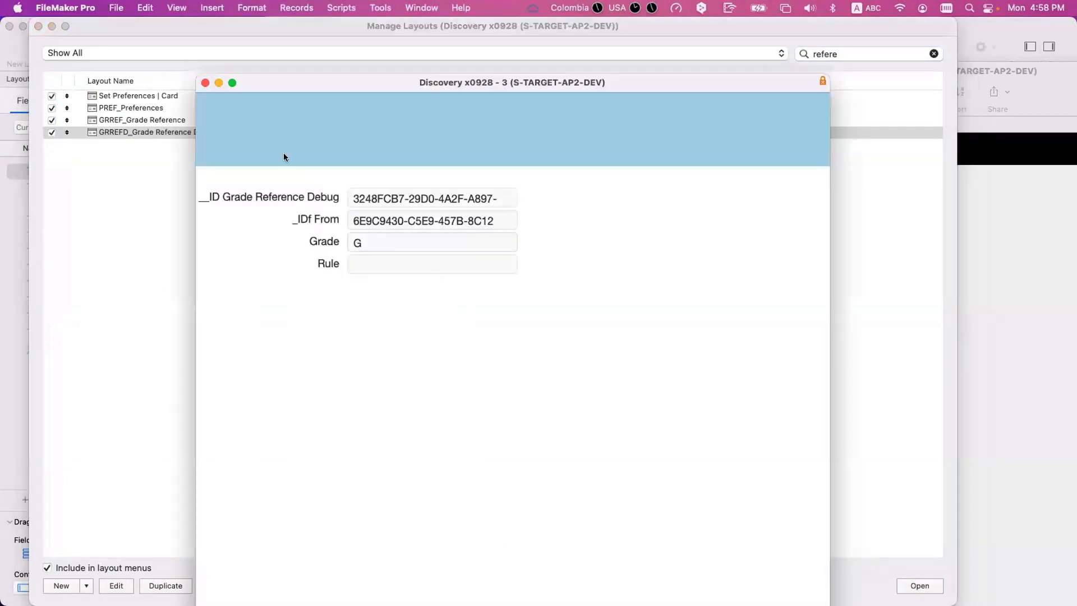
key(cmd+w)
key(cmd+w)
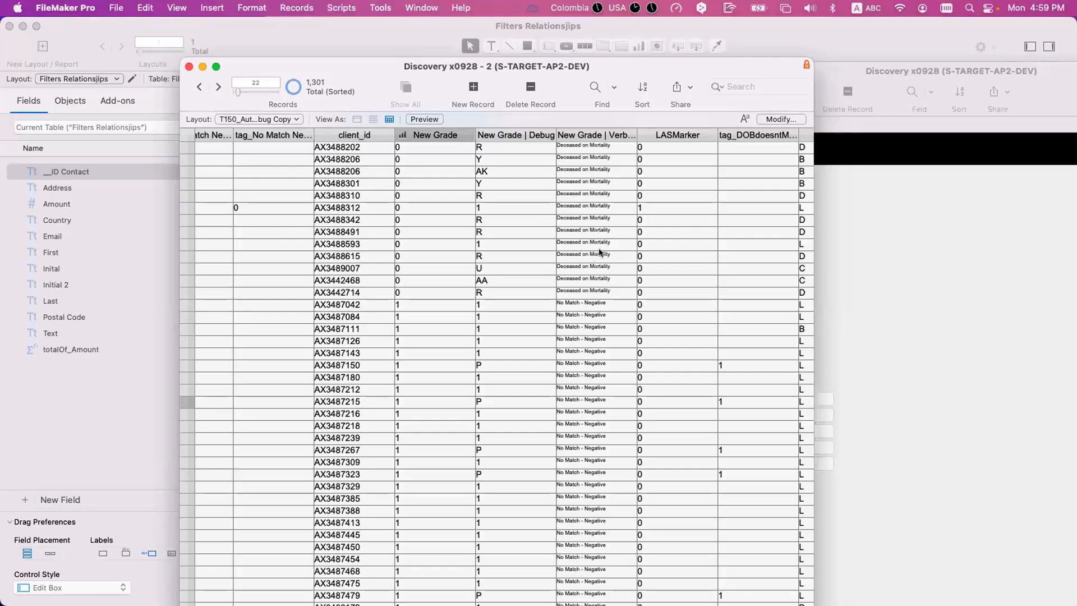
- Open the auto-enter calculation of New Grade | Verbose and examine its reference to the AUTOTRACE GRADE LEVELS title field
key(super+shift+d)
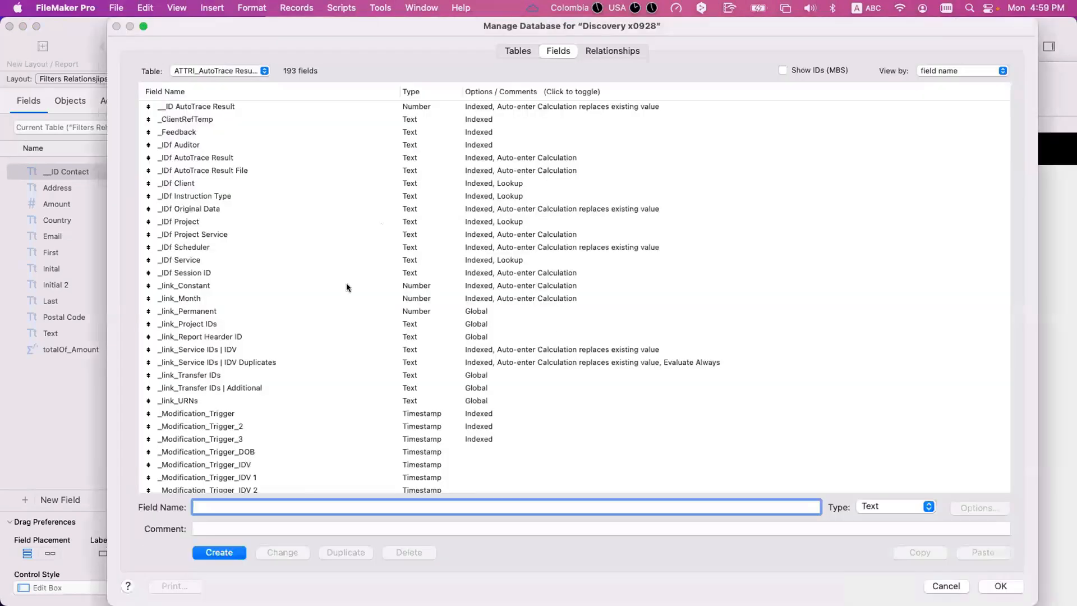
click(328, 308)
key(n)
scroll(328, 308, down, 4)
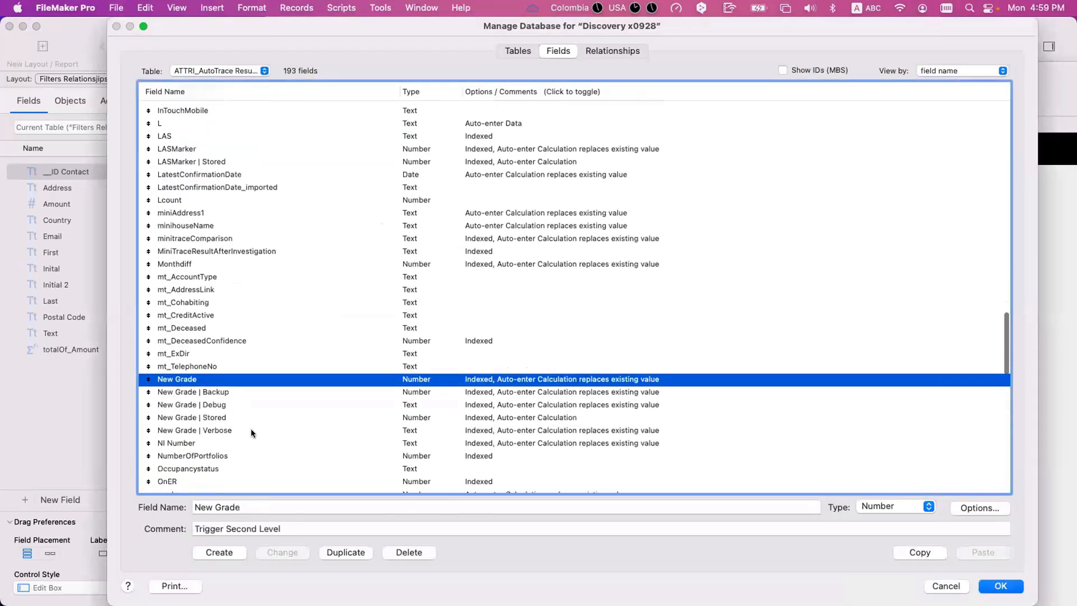
double_click(251, 430)
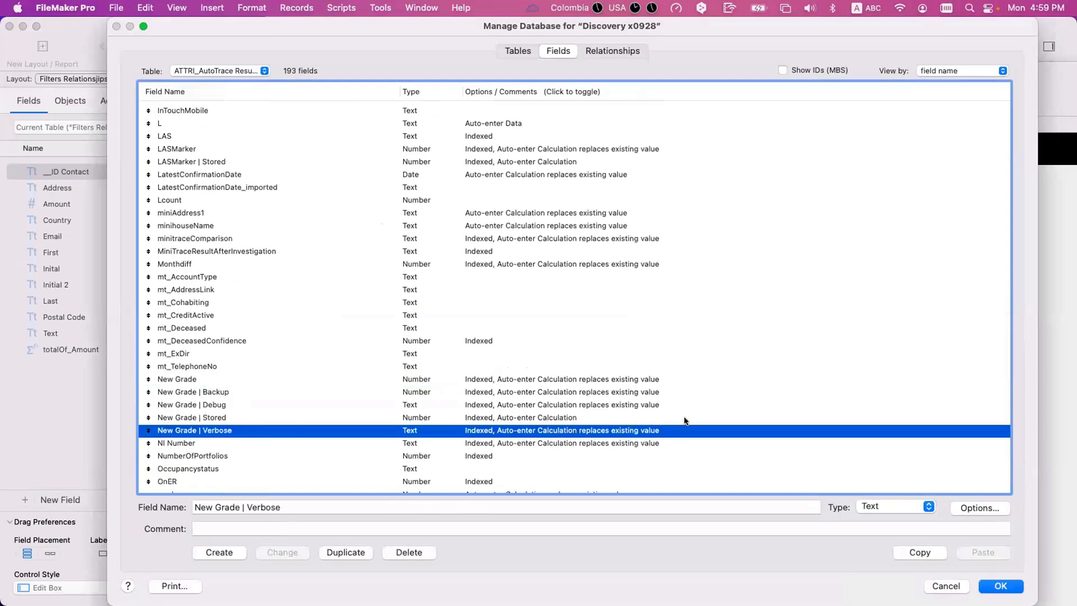
click(813, 416)
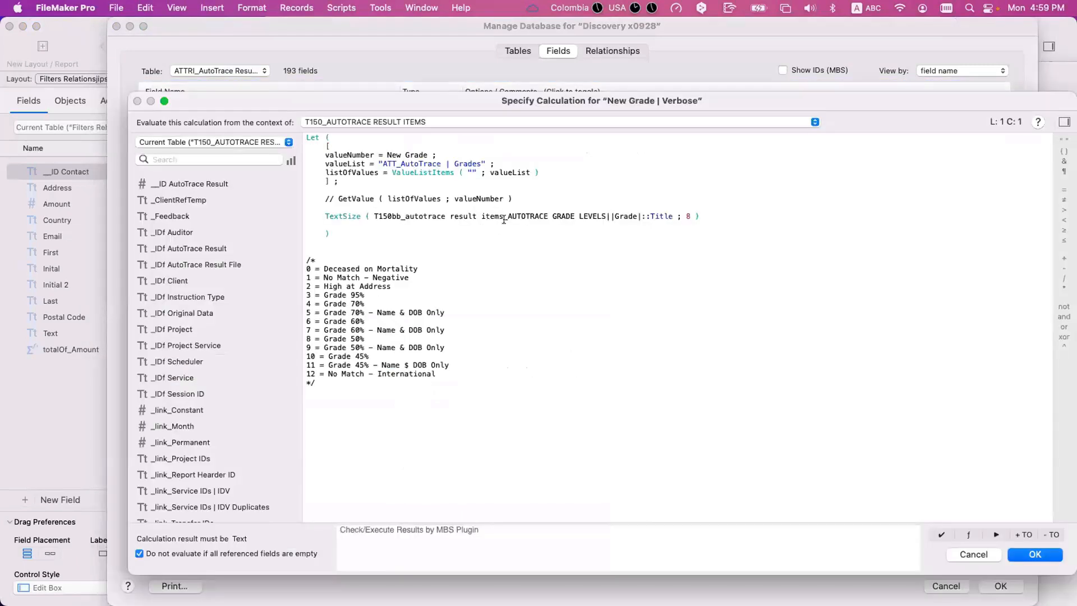
drag(552, 216, 602, 216)
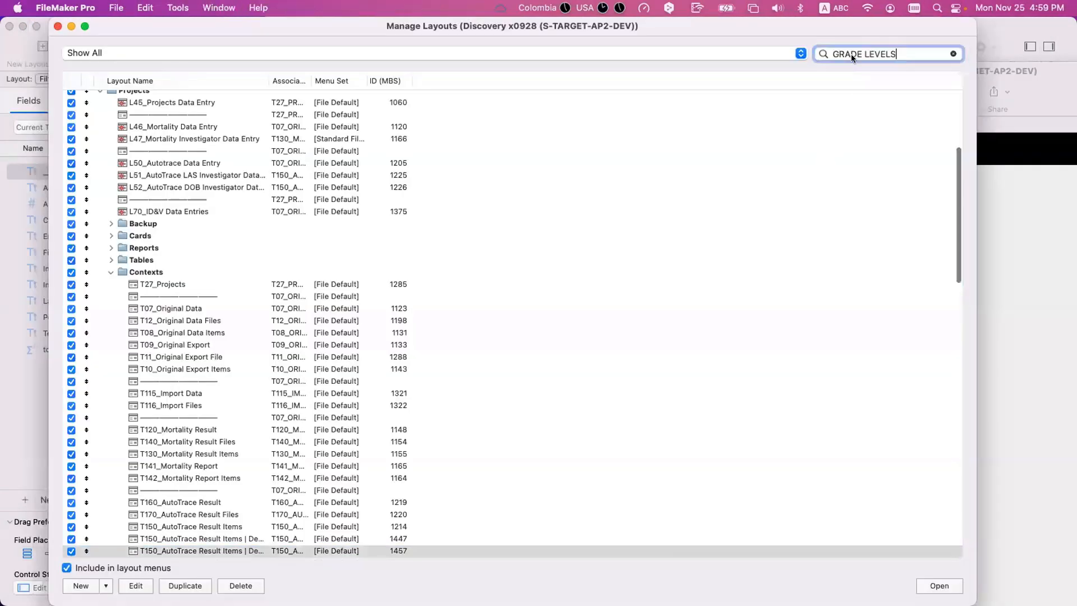
- Find the layouts matching "GRADE LEVELS", open ATRGL_AutoTrace Grade Levels in its own window, and close the layout manager
click(200, 96)
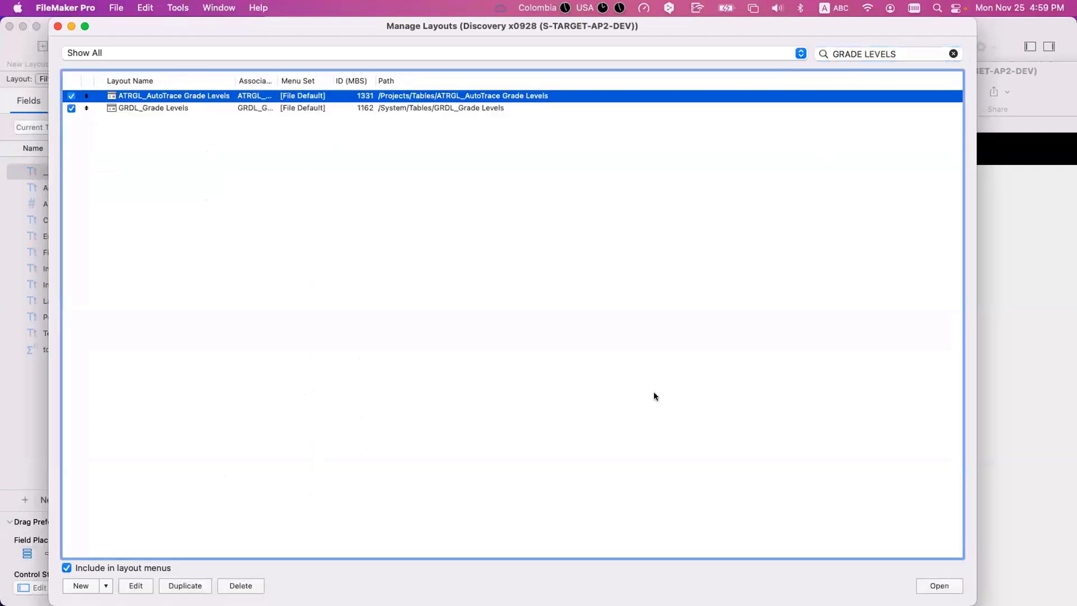
click(920, 585)
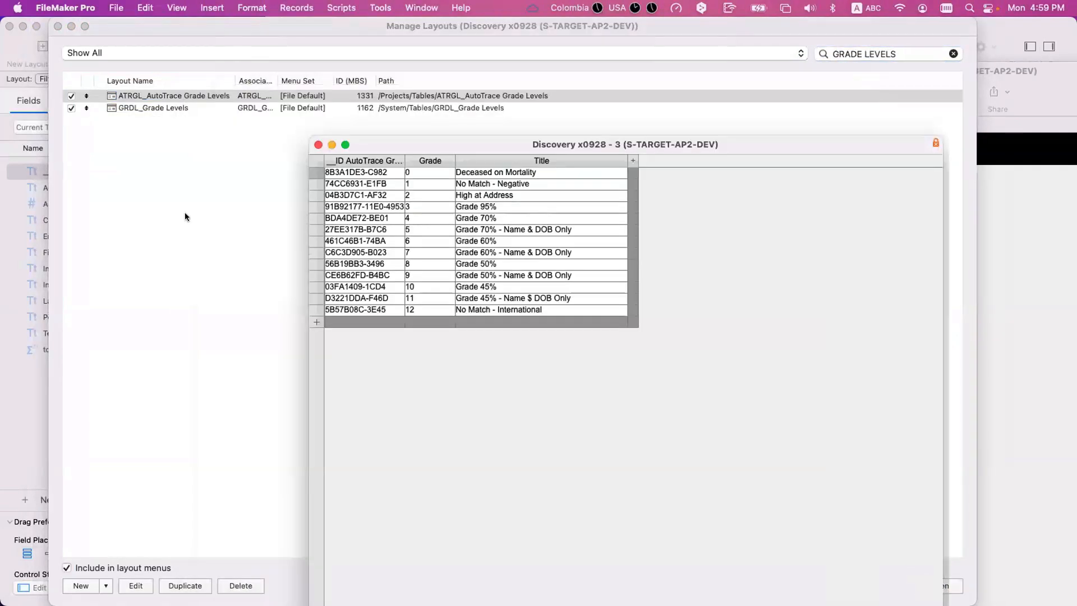
click(185, 213)
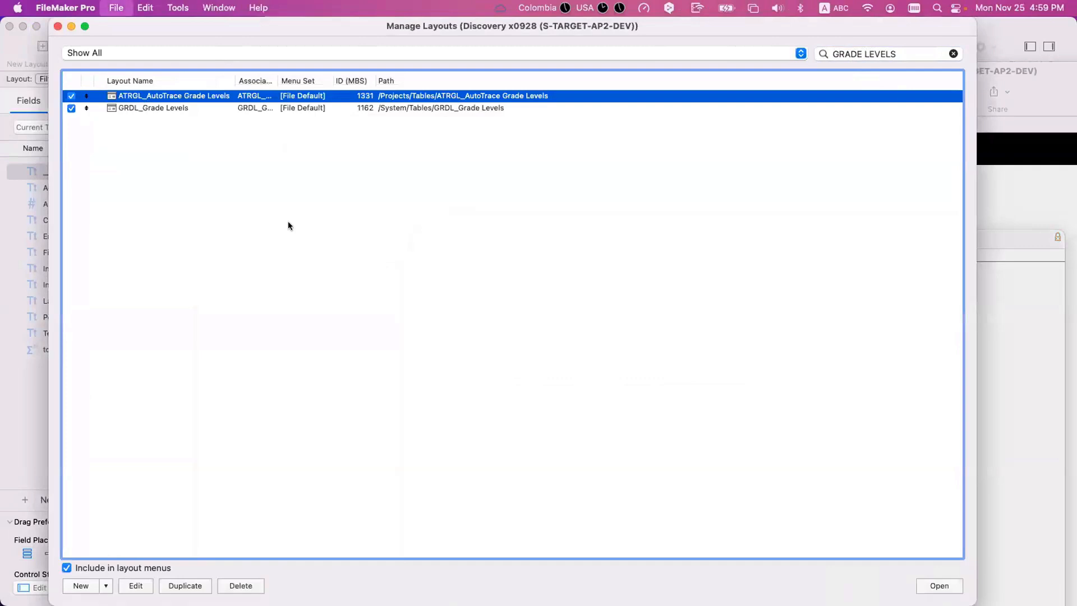
key(super+w)
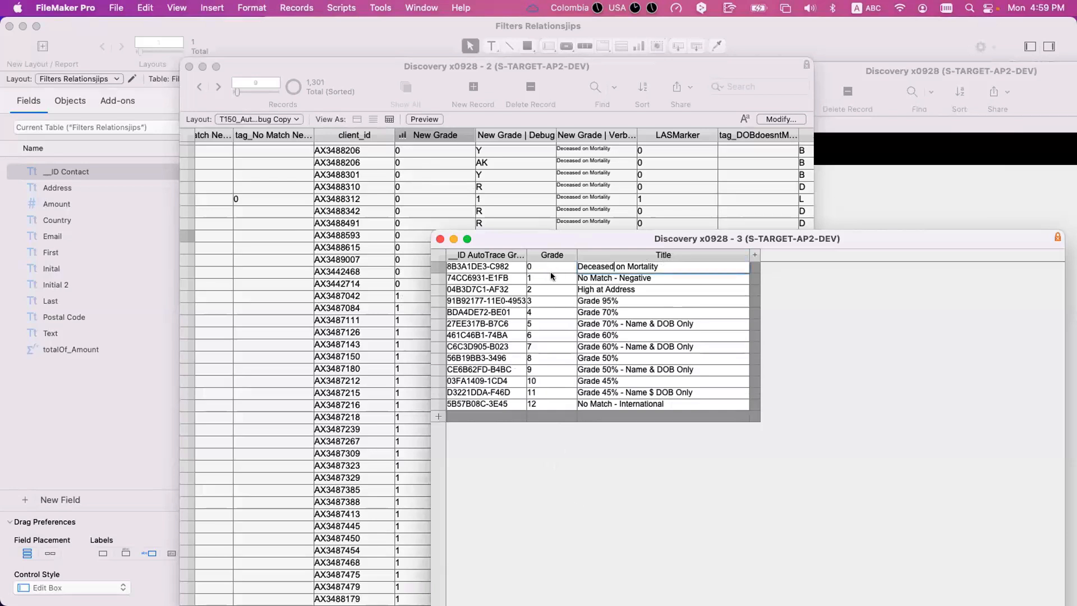
- Review the first grades and titles in the grade levels table, and place its window beside the record table
click(617, 278)
click(610, 290)
click(552, 302)
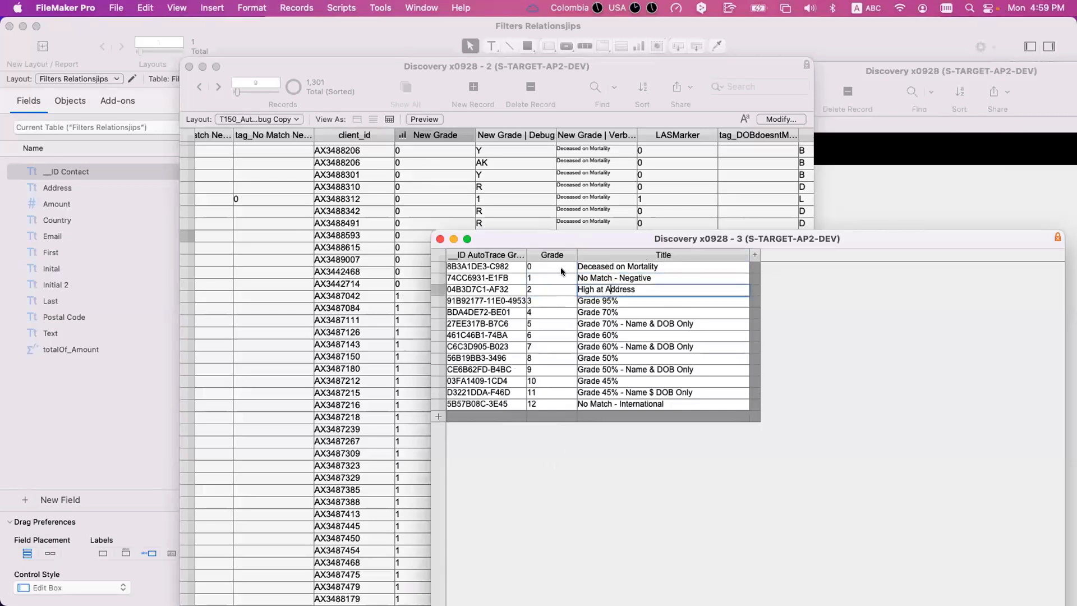
drag(565, 236, 943, 150)
drag(661, 79, 545, 87)
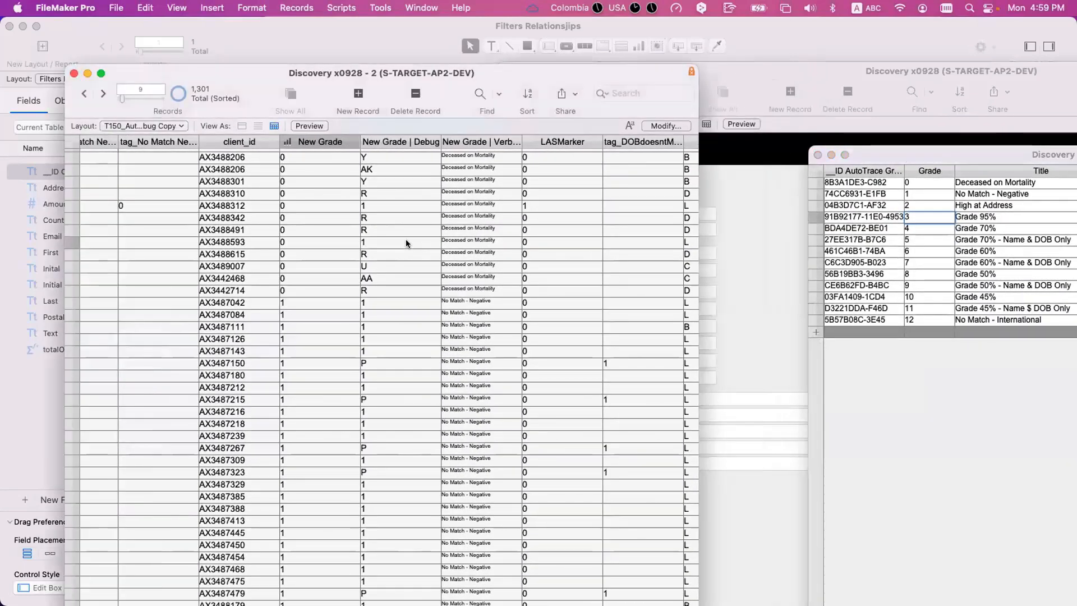
- Compare New Grade values in the record table with the grade levels table, moving both windows closer together
click(301, 262)
click(913, 219)
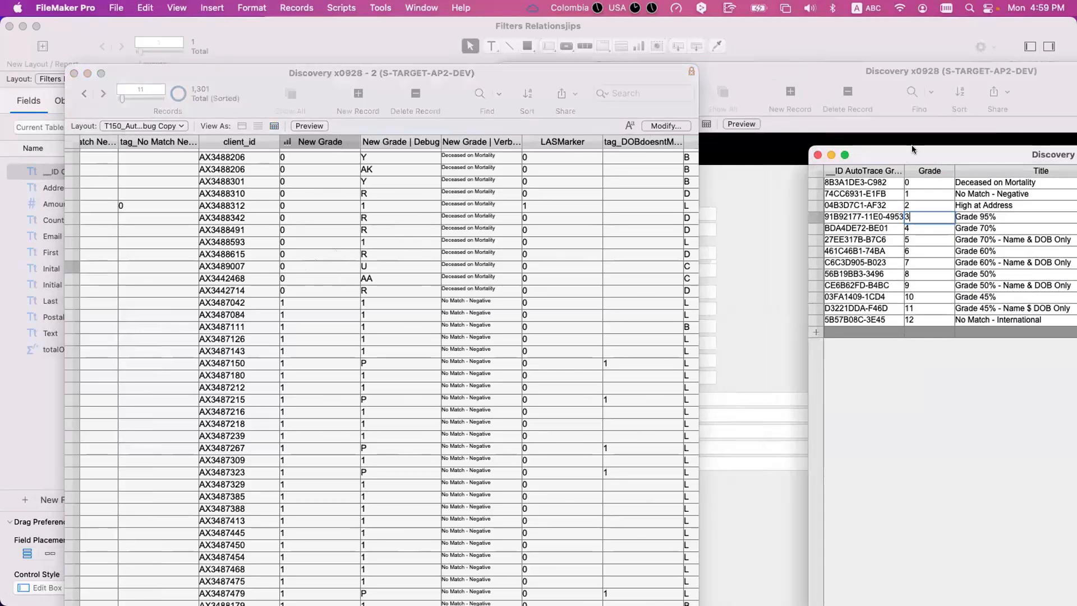
drag(911, 150, 605, 126)
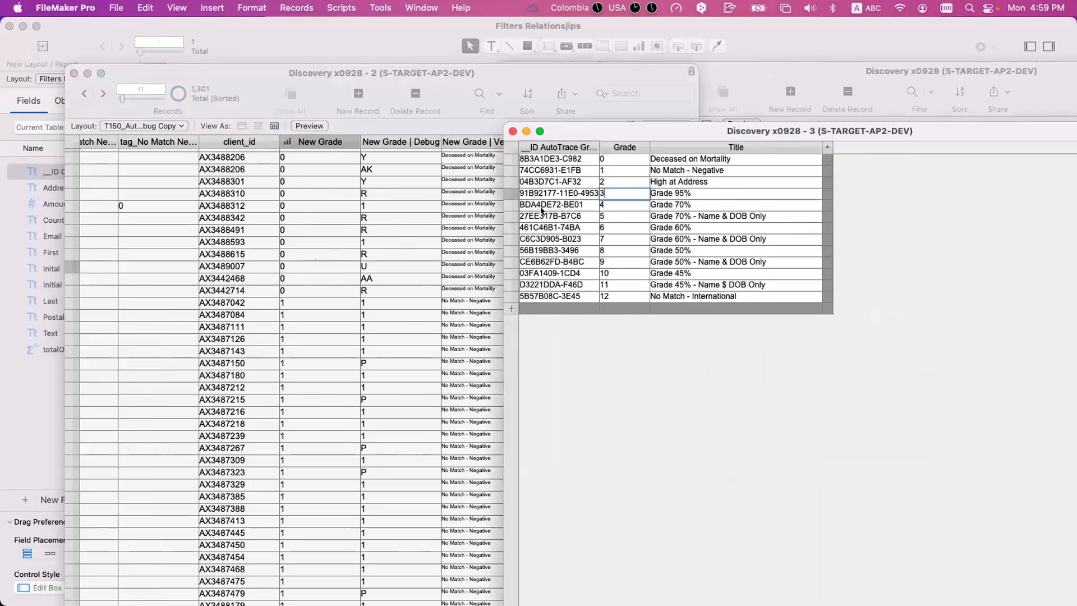
click(302, 250)
drag(254, 81, 220, 28)
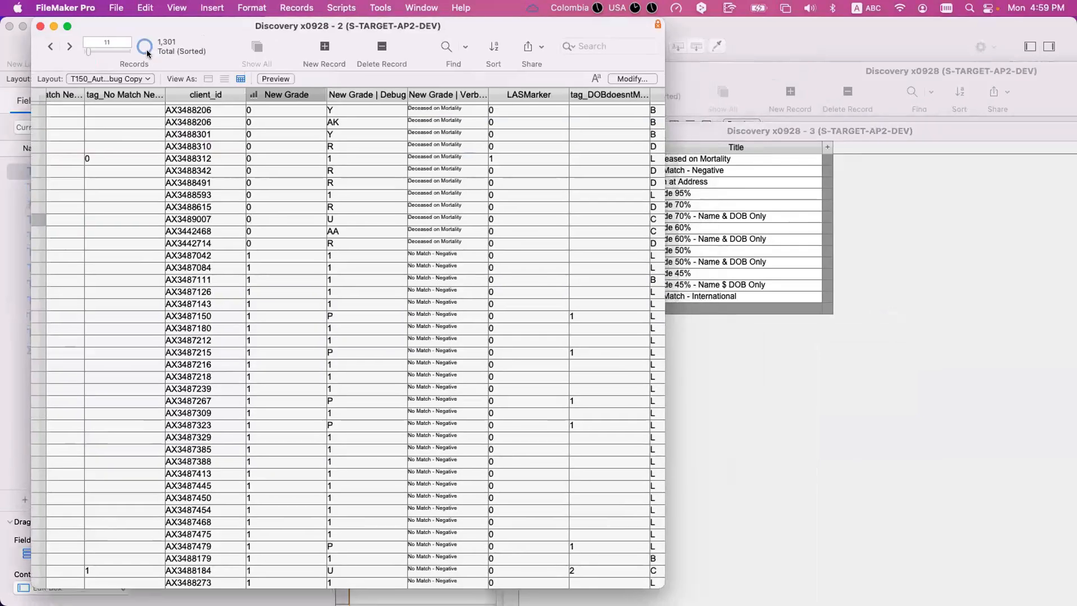
- Create a test record in the record table and set its New Grade to 4
click(325, 47)
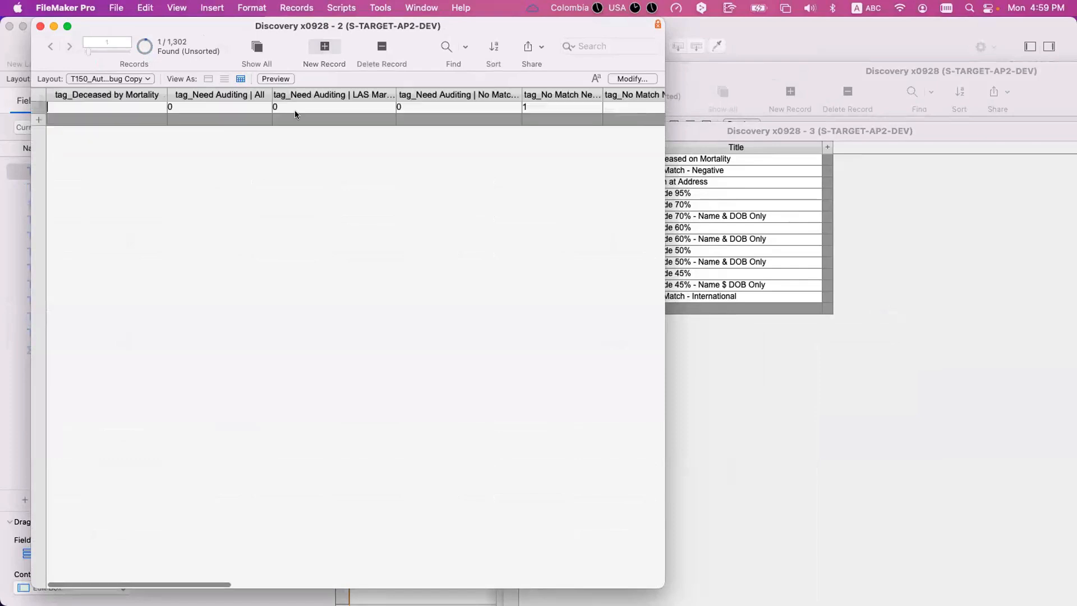
scroll(374, 104, right, 10)
scroll(375, 107, right, 3)
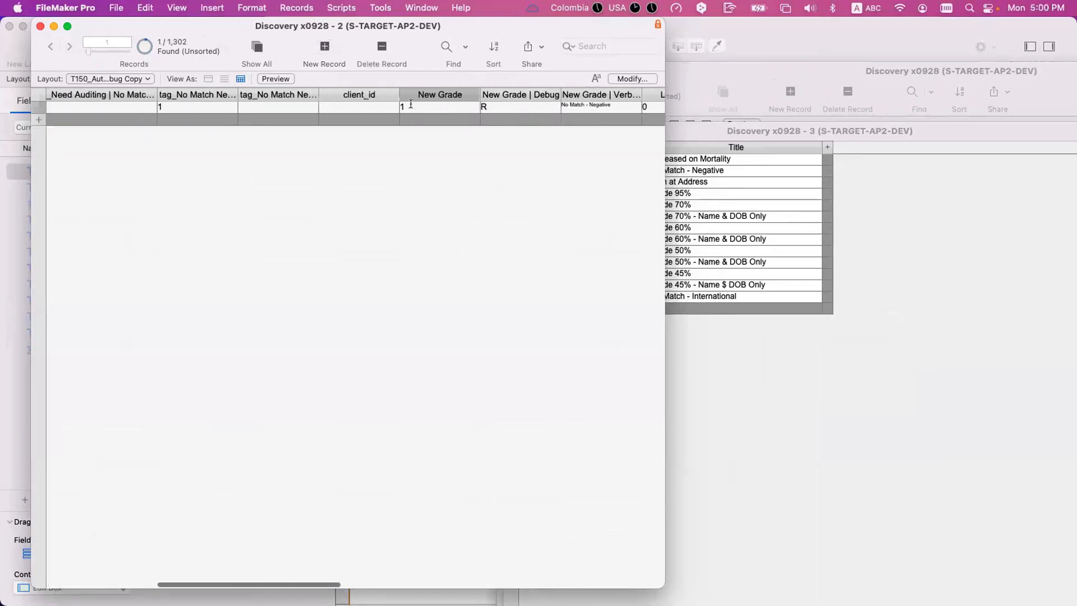
click(409, 106)
click(464, 163)
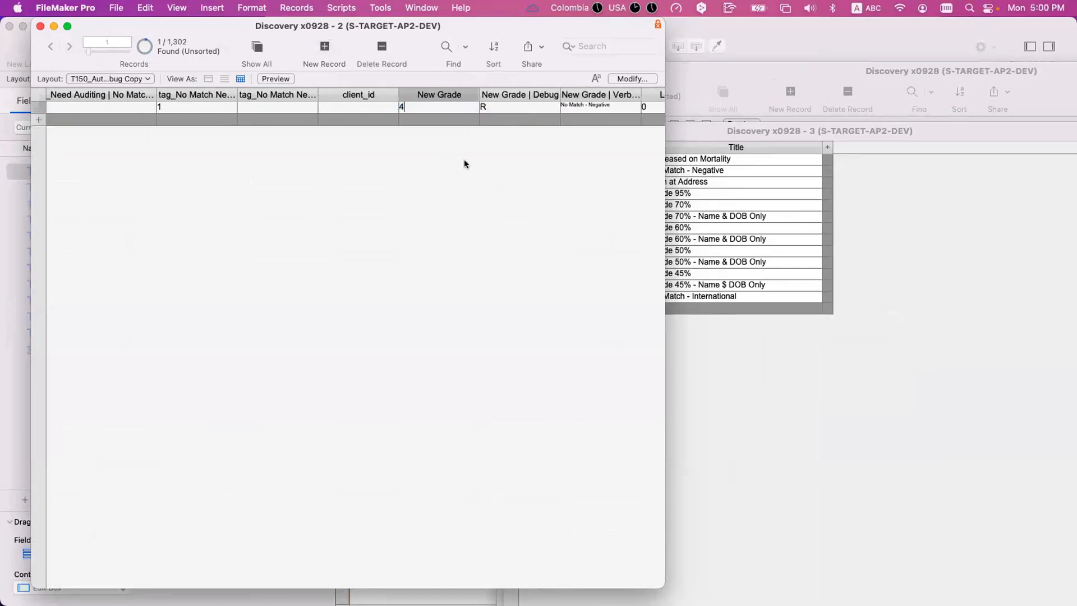
- Try again to set the test record's New Grade to 4, and look up grade 1 in the grade levels table
scroll(464, 162, right, 3)
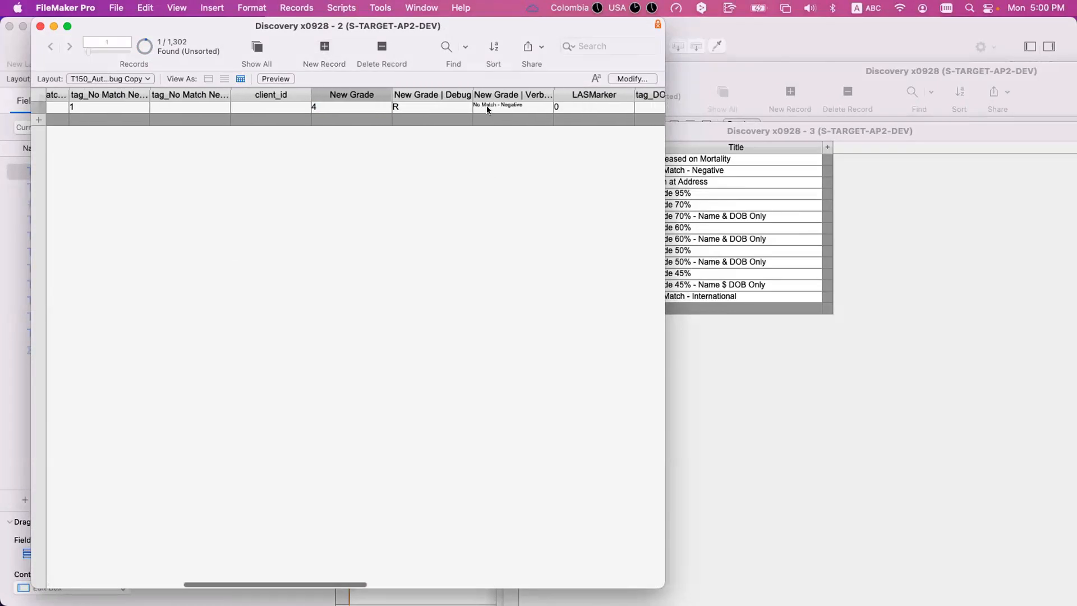
click(338, 106)
double_click(338, 106)
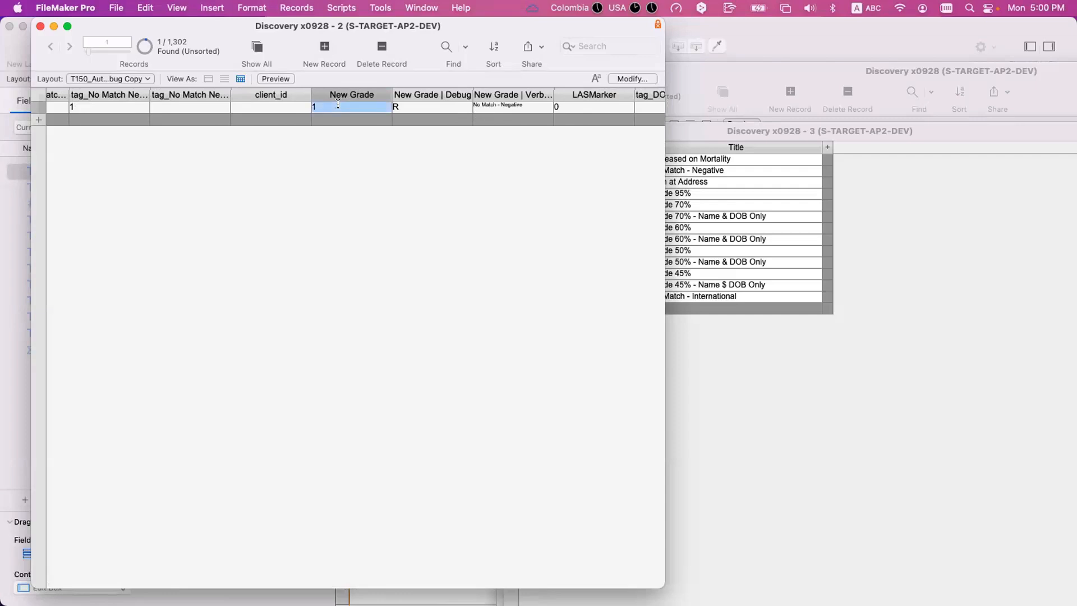
text(4)
click(749, 334)
click(610, 170)
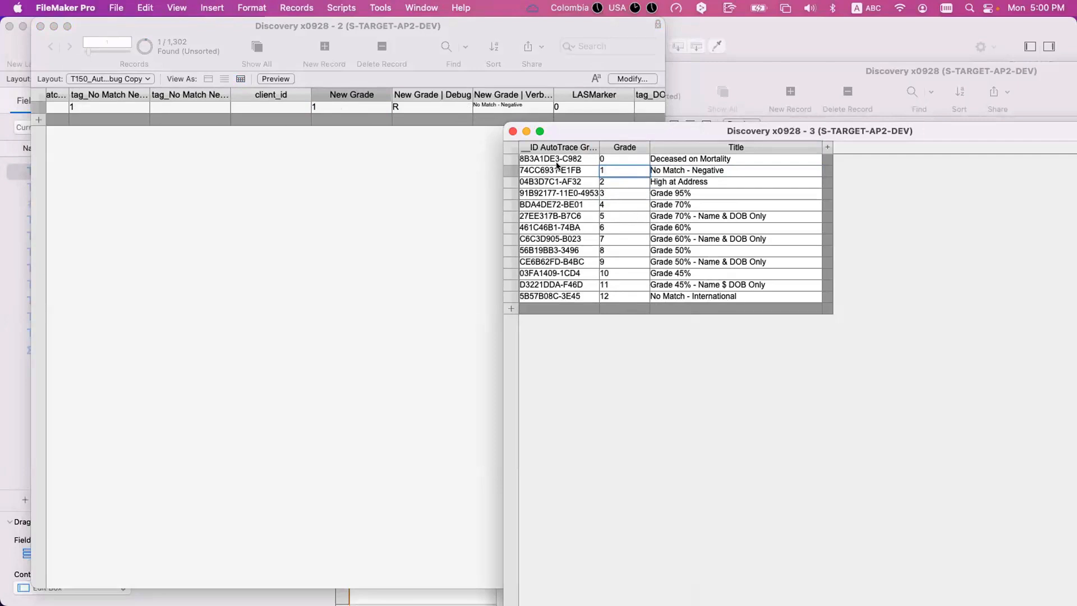
- Return to the record table and delete the test record
click(402, 148)
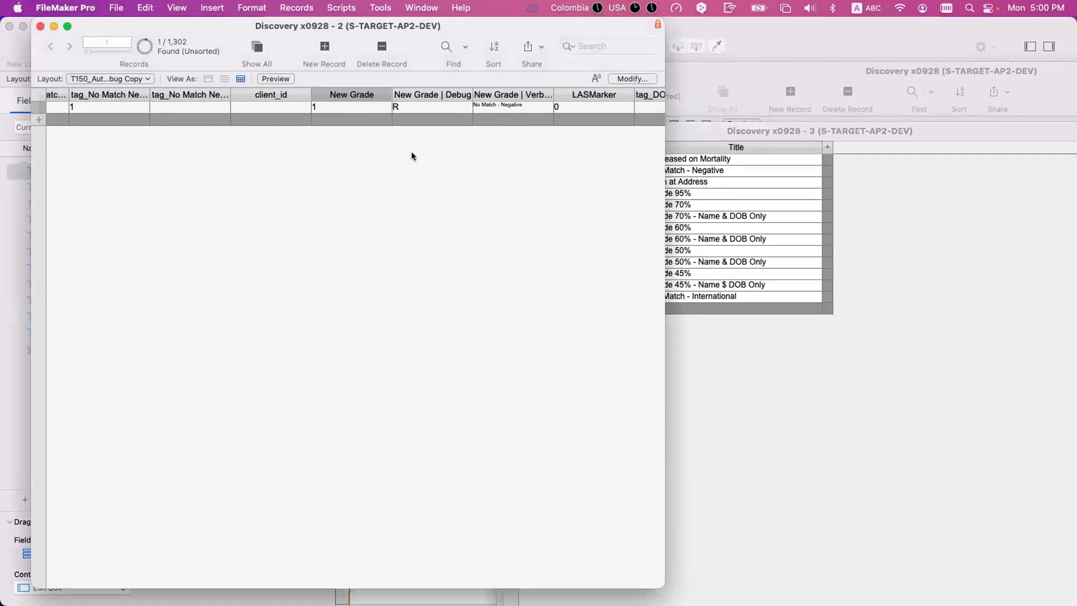
key(super+e)
click(513, 243)
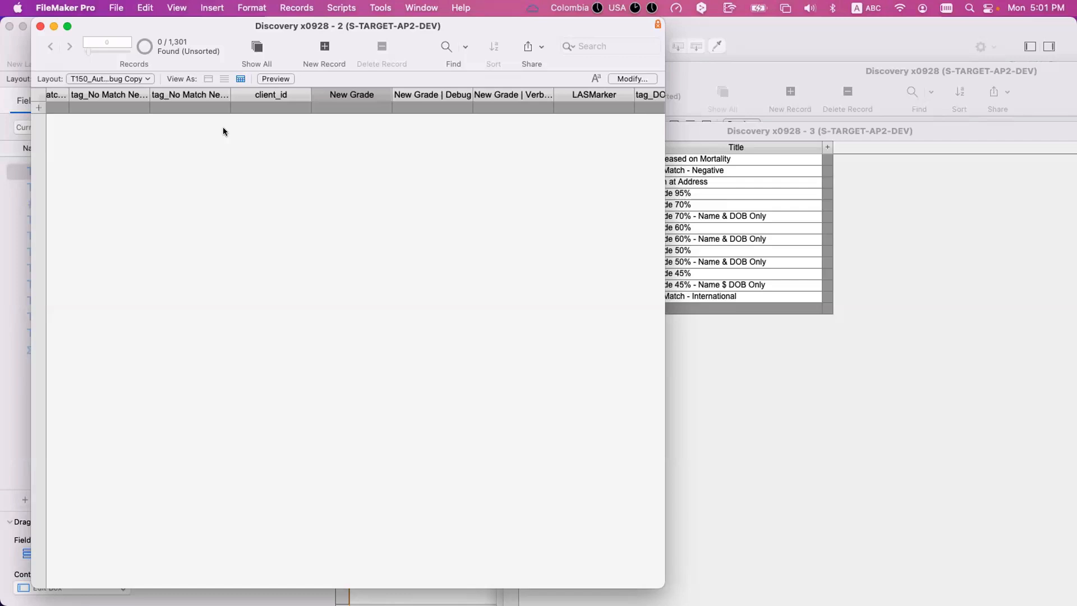
- Close the record table and grade levels windows, and reposition the Grade Reference window to show all its fields
key(super+w)
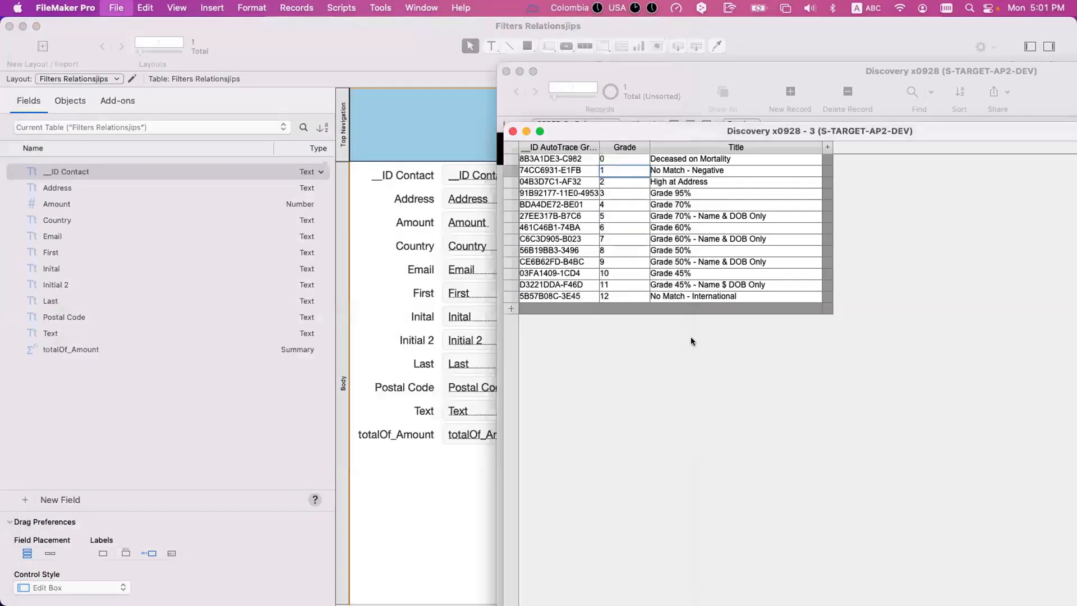
key(super+w)
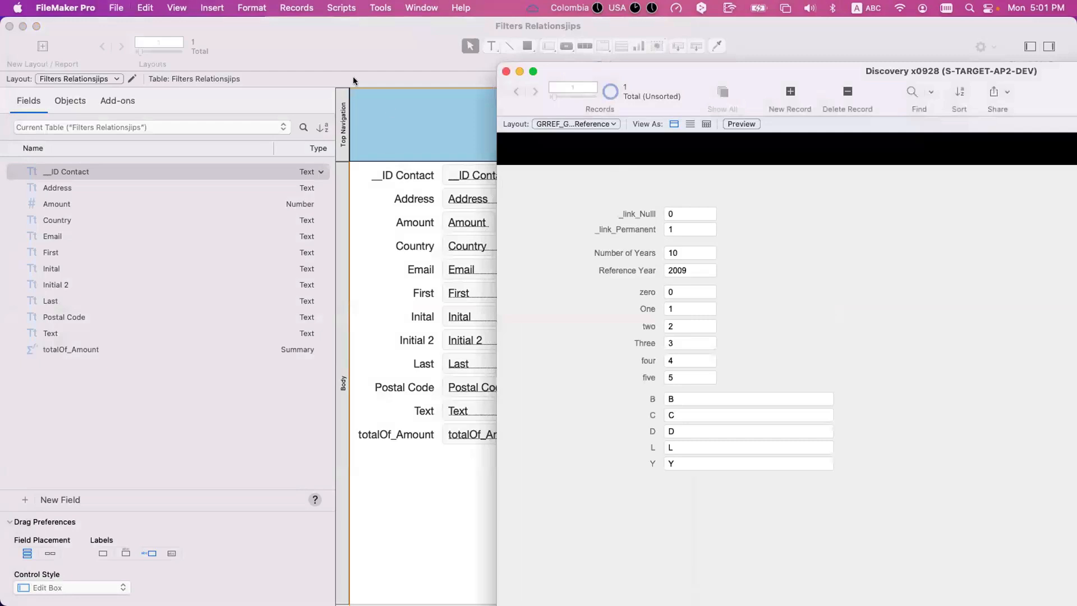
drag(705, 91, 329, 82)
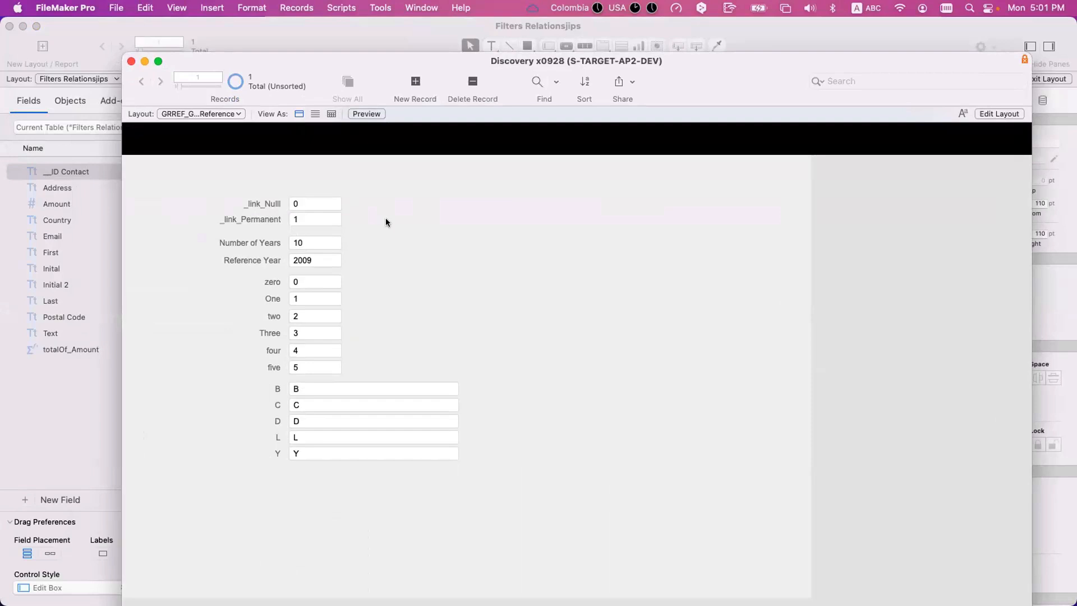
drag(335, 38, 317, 31)
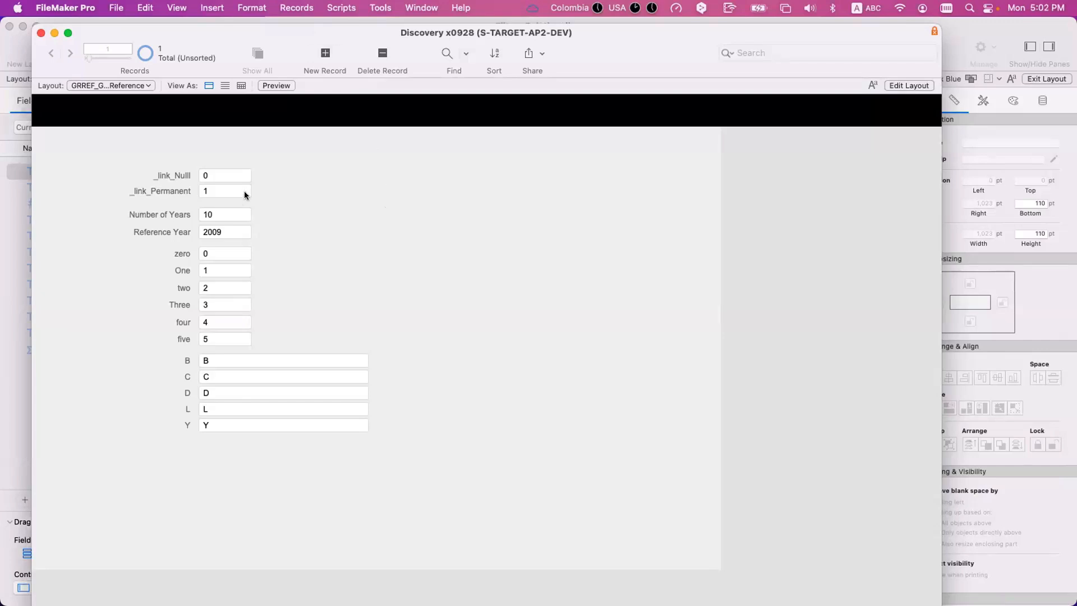
drag(278, 34, 278, 28)
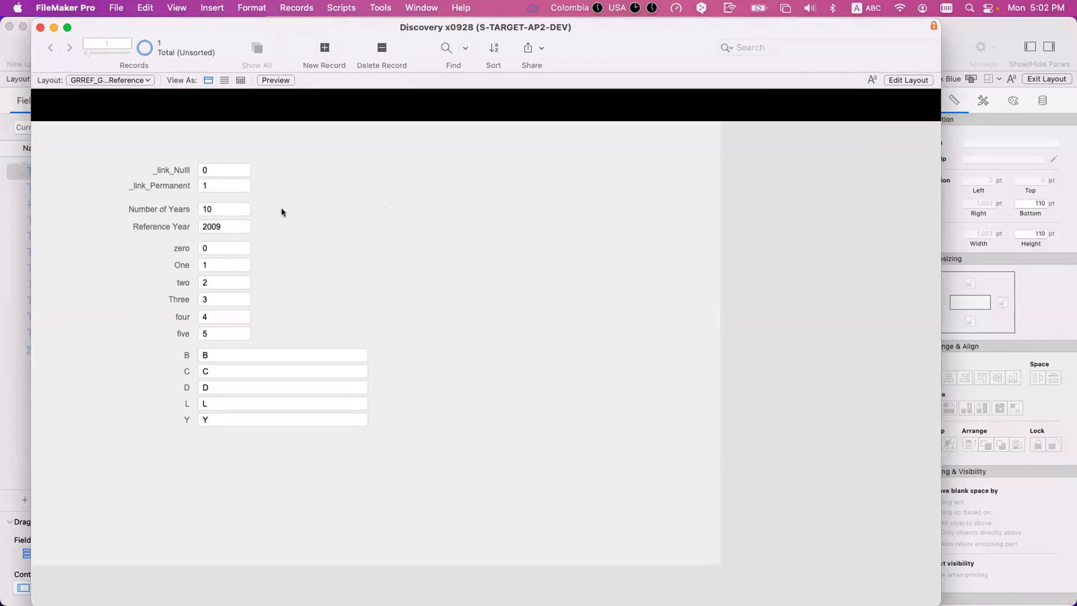